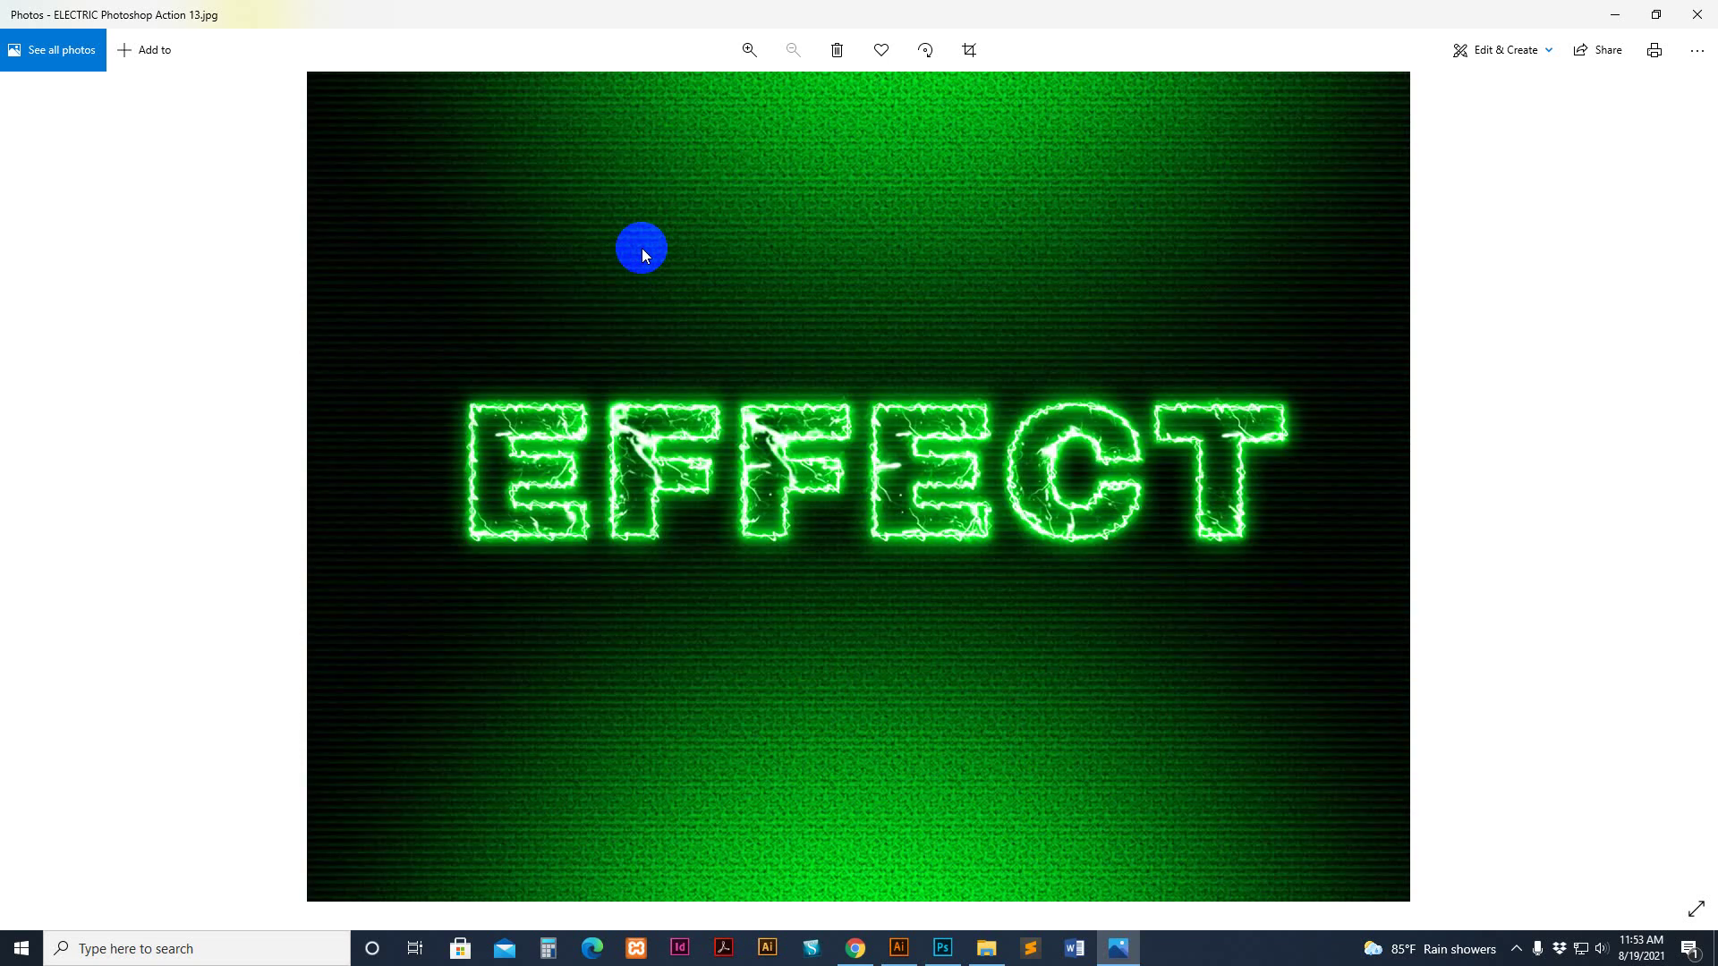
Browse the ELECTRIC Photoshop Action preview images from 13 to the cover and back to 01, and close the viewer
{"action": "key", "text": "Right"}
{"action": "key", "text": "Right"}
{"action": "key", "text": "Right"}
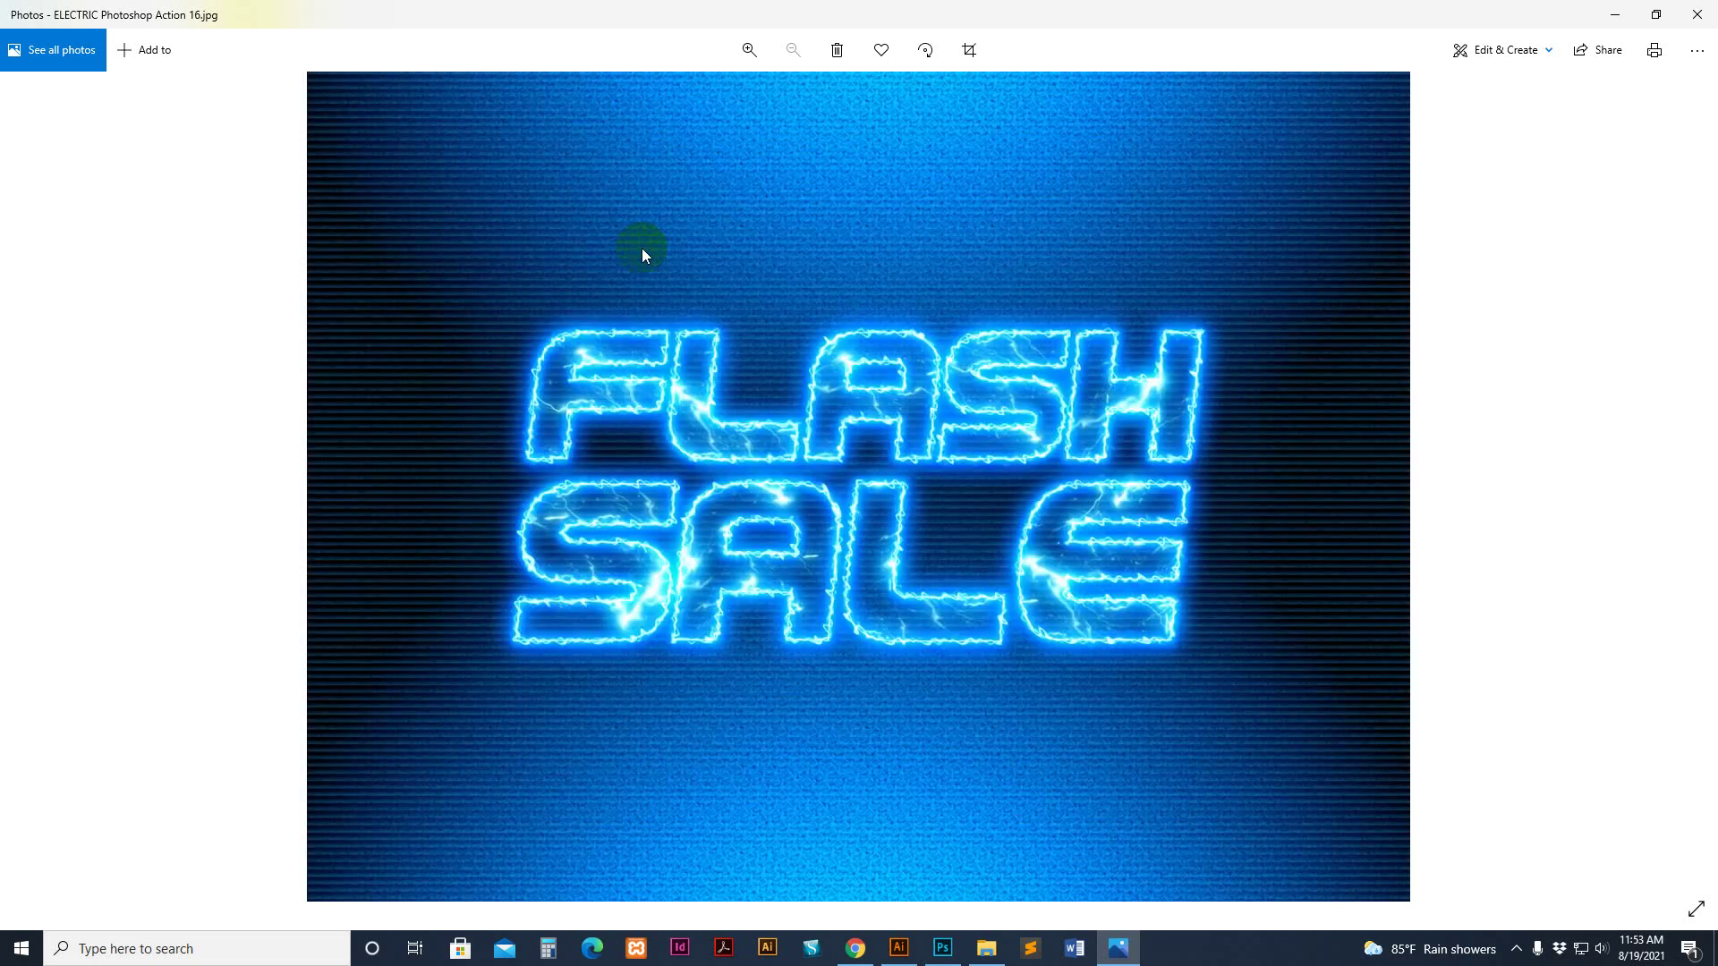
{"action": "key", "text": "Right"}
{"action": "key", "text": "Right"}
{"action": "key", "text": "Right"}
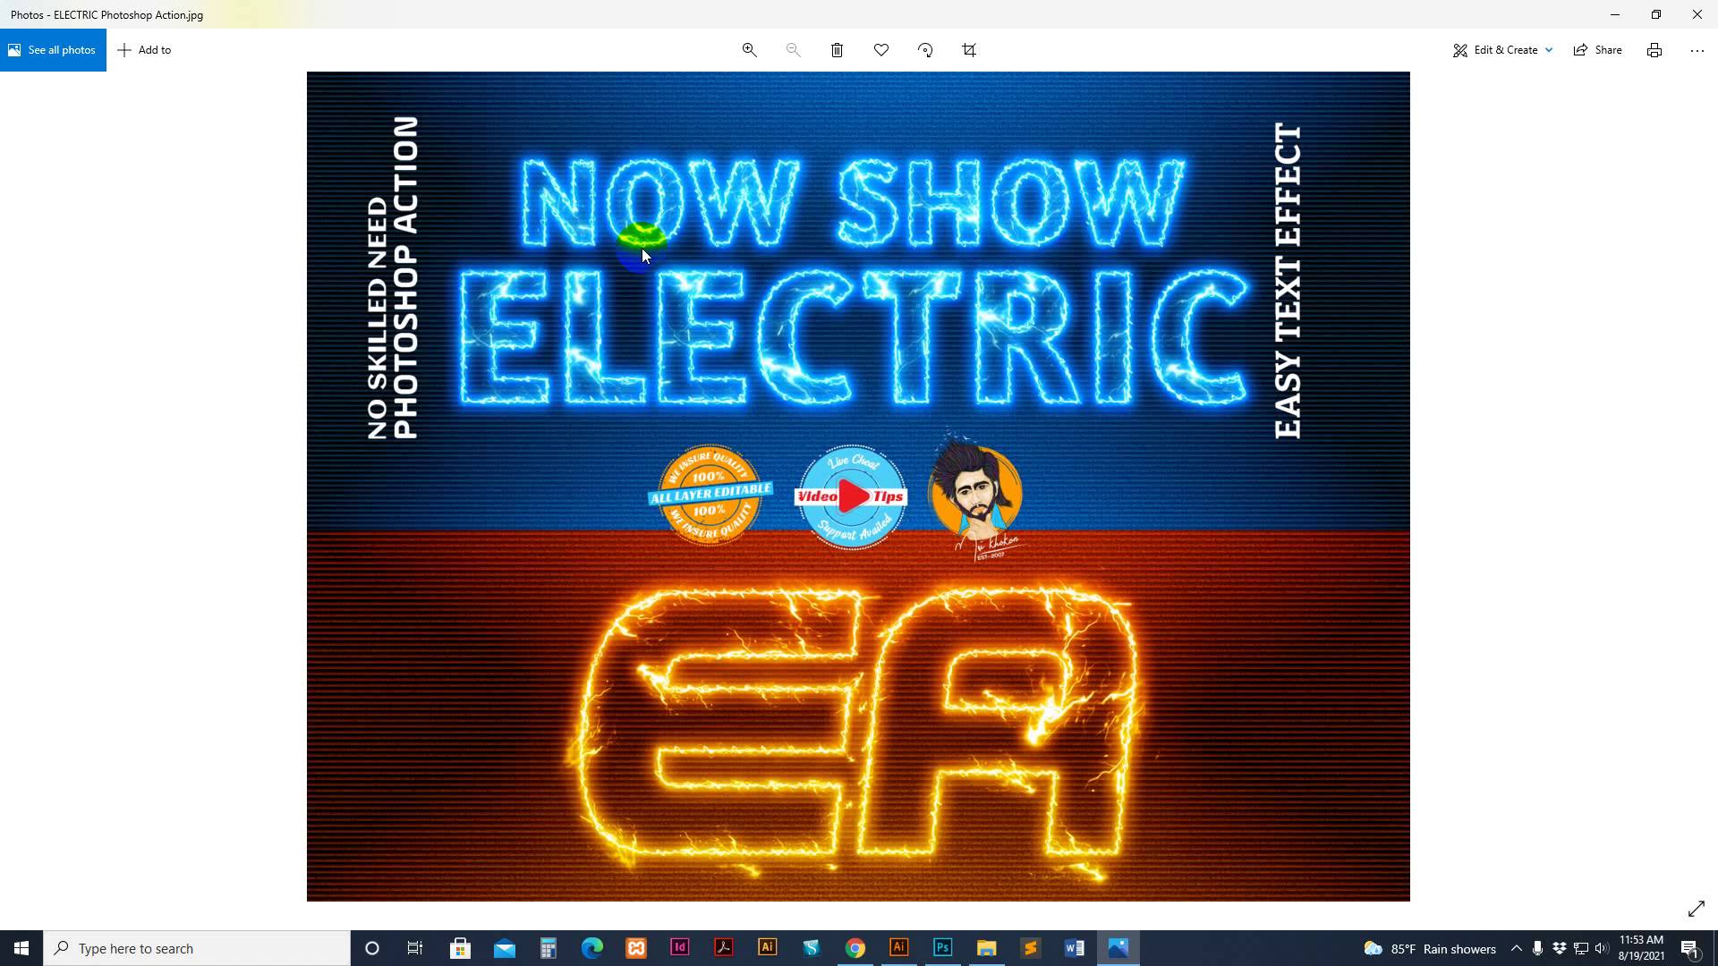
{"action": "key", "text": "Left"}
{"action": "key", "text": "Left"}
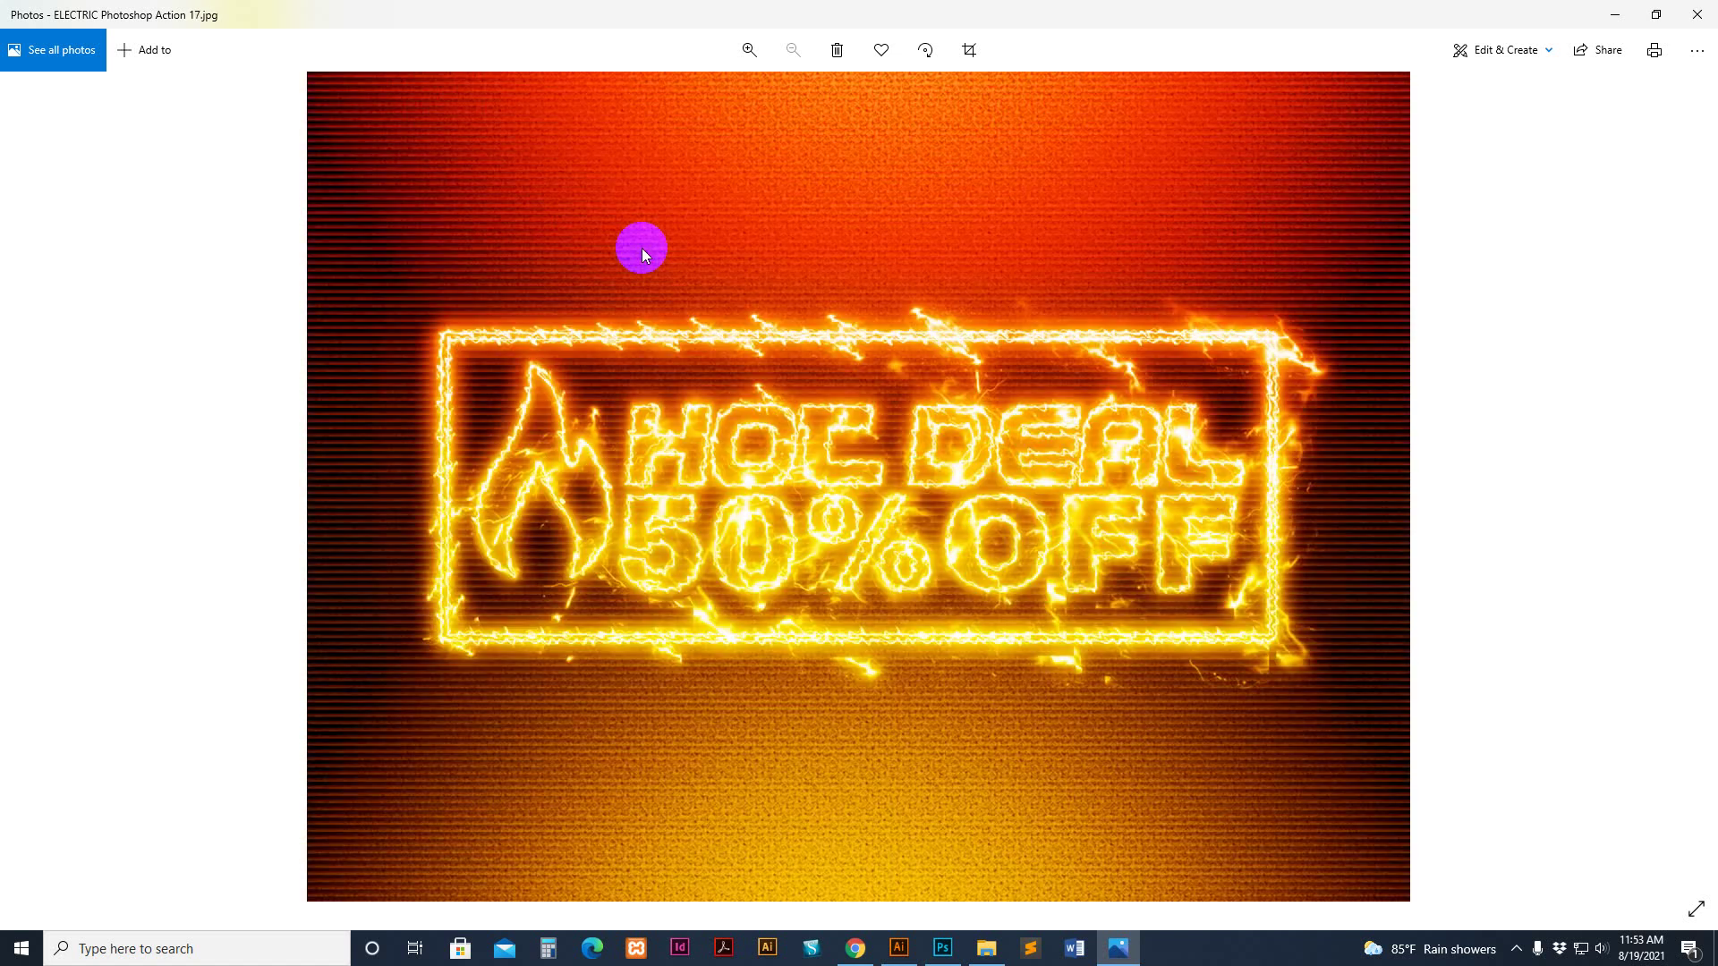
{"action": "key", "text": "Left"}
{"action": "key", "text": "Left"}
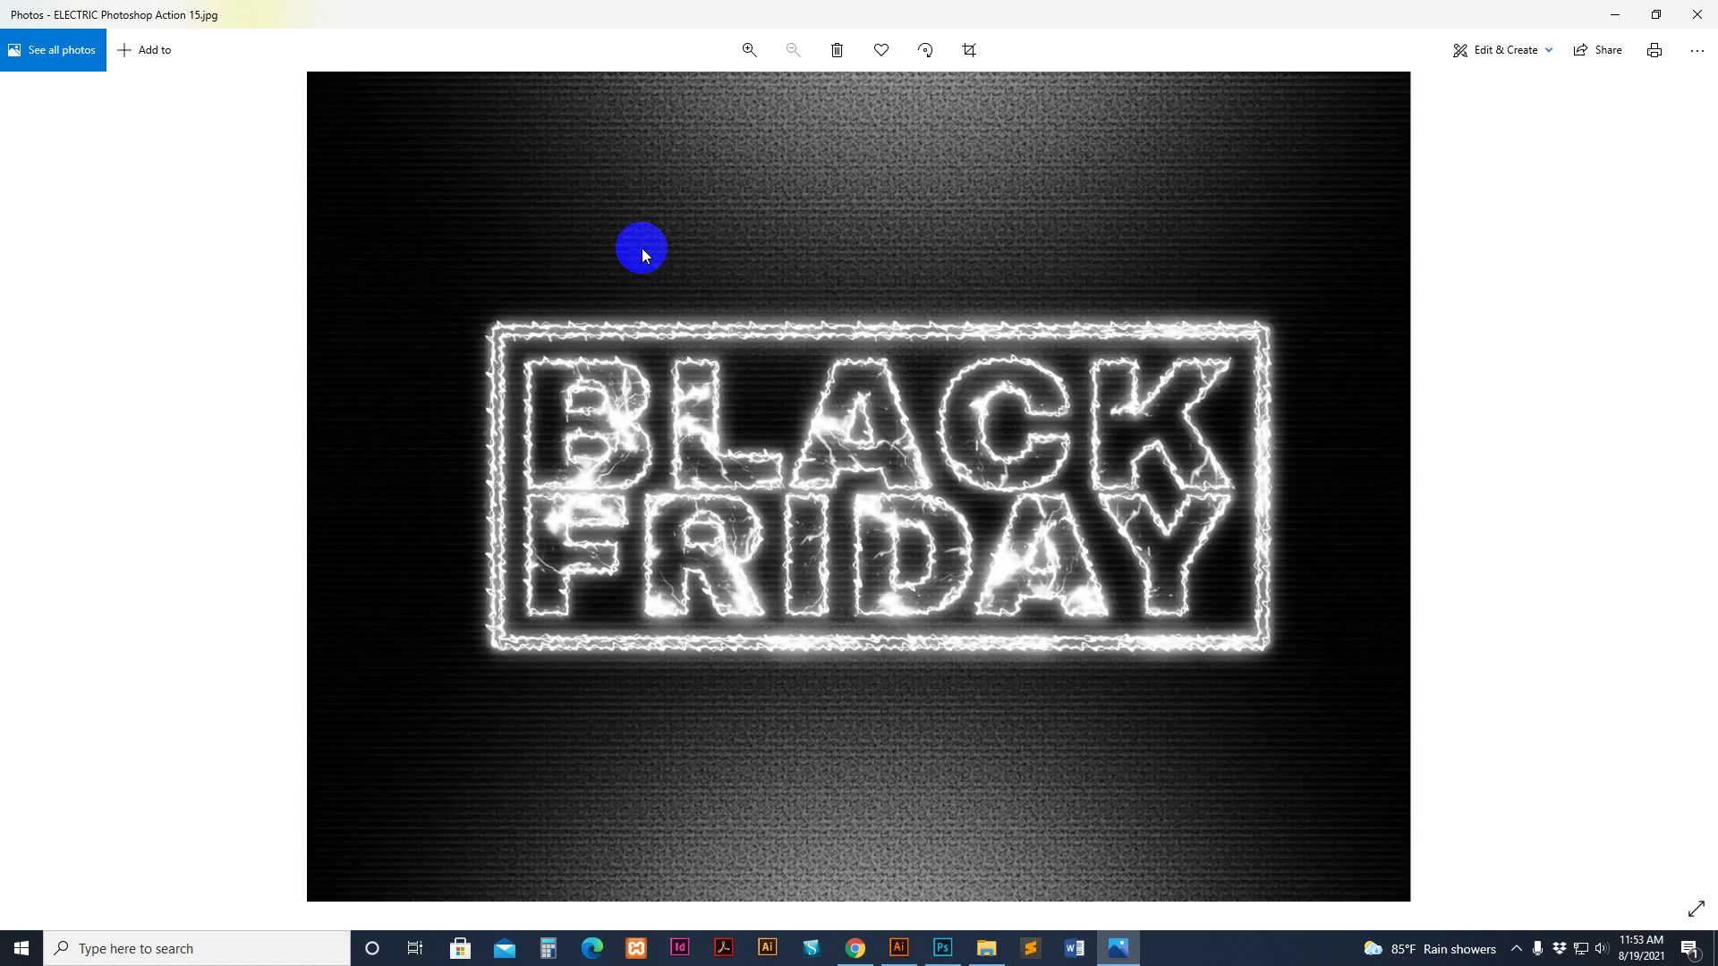
{"action": "key", "text": "Left"}
{"action": "key", "text": "Left"}
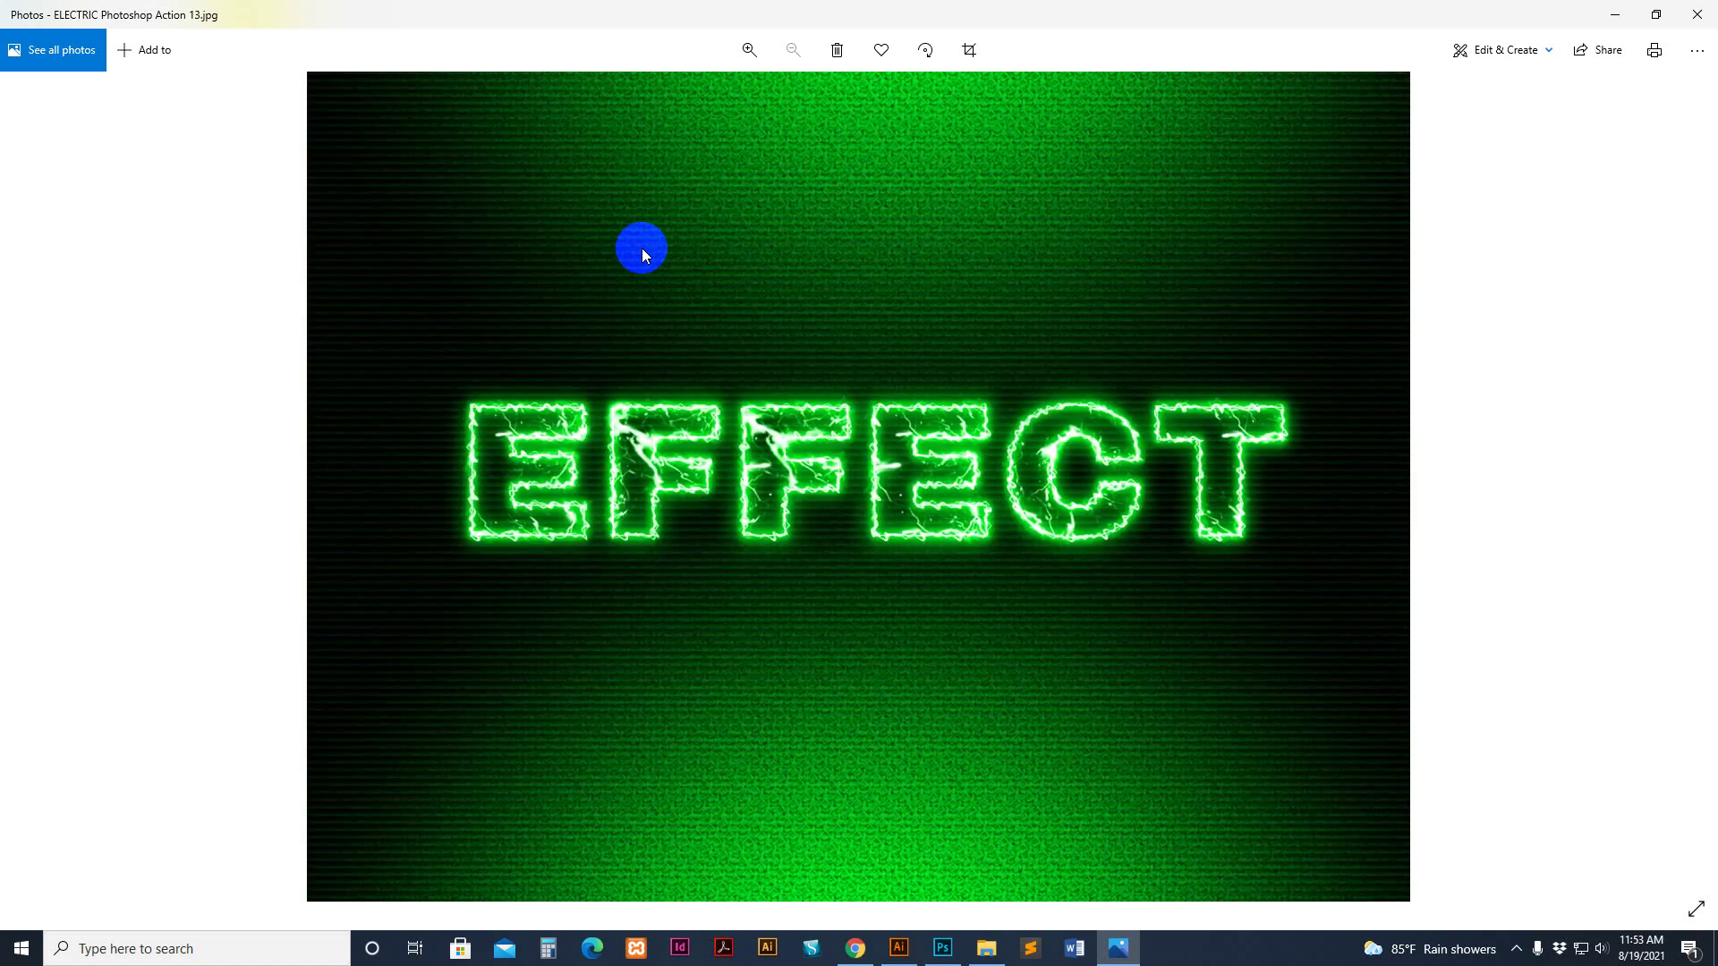
{"action": "key", "text": "Left"}
{"action": "key", "text": "Left"}
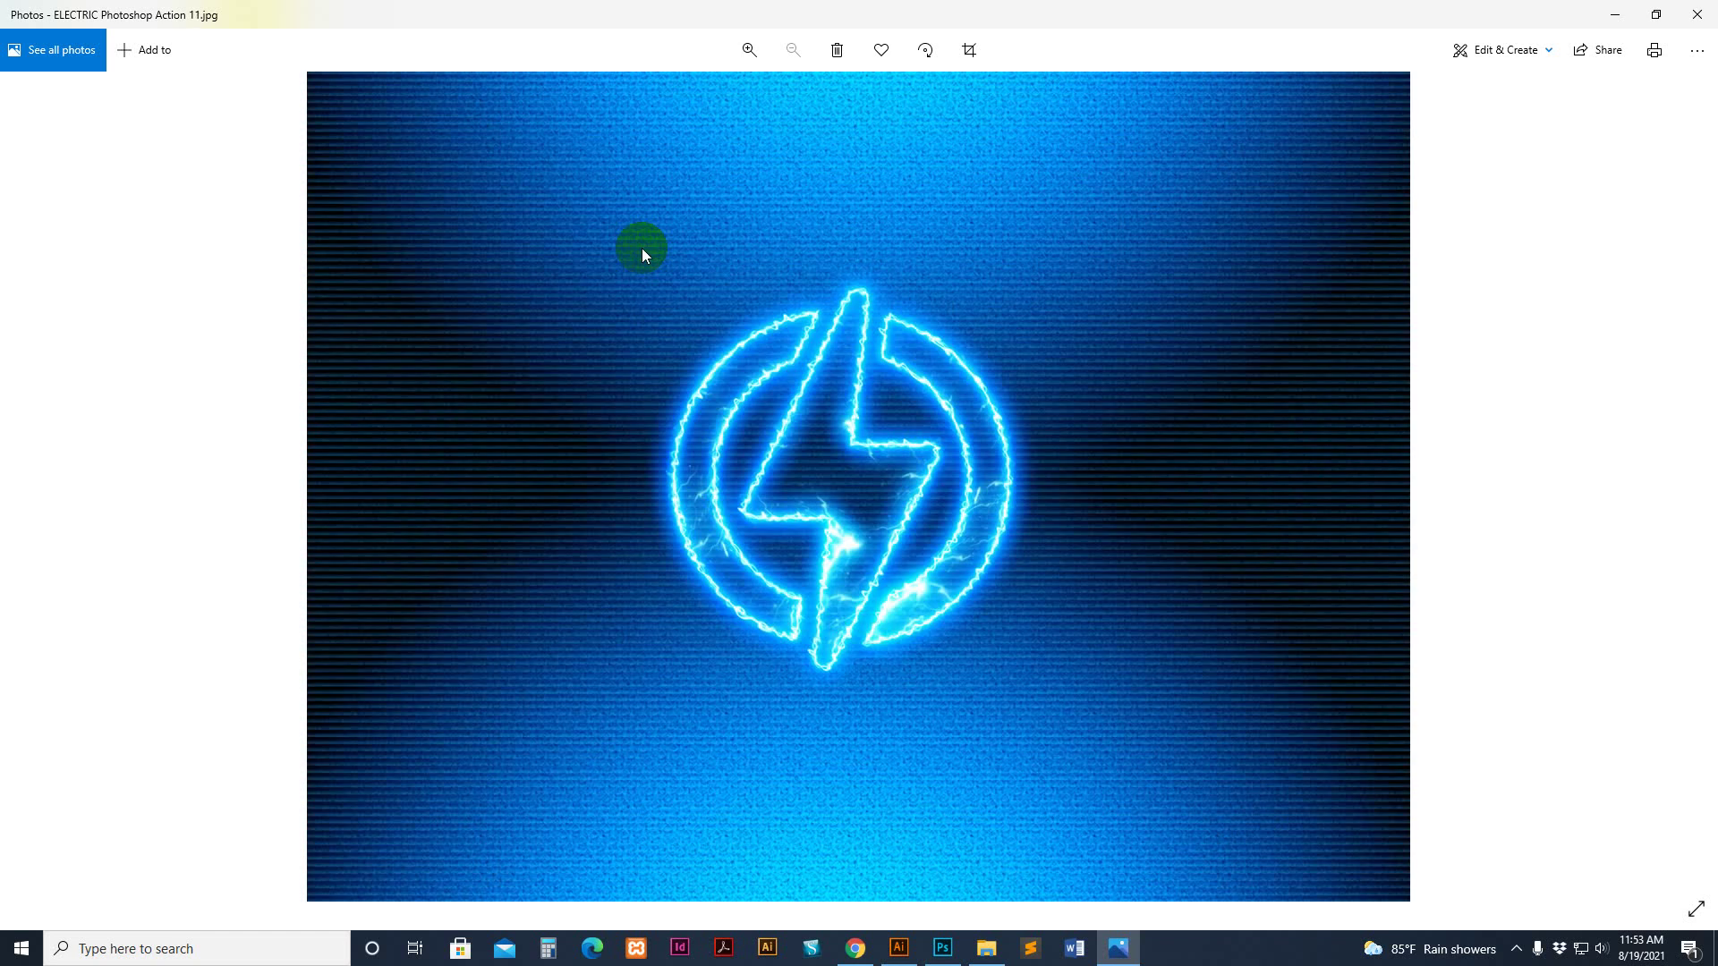
{"action": "key", "text": "Left"}
{"action": "key", "text": "Left"}
{"action": "key", "text": "Left"}
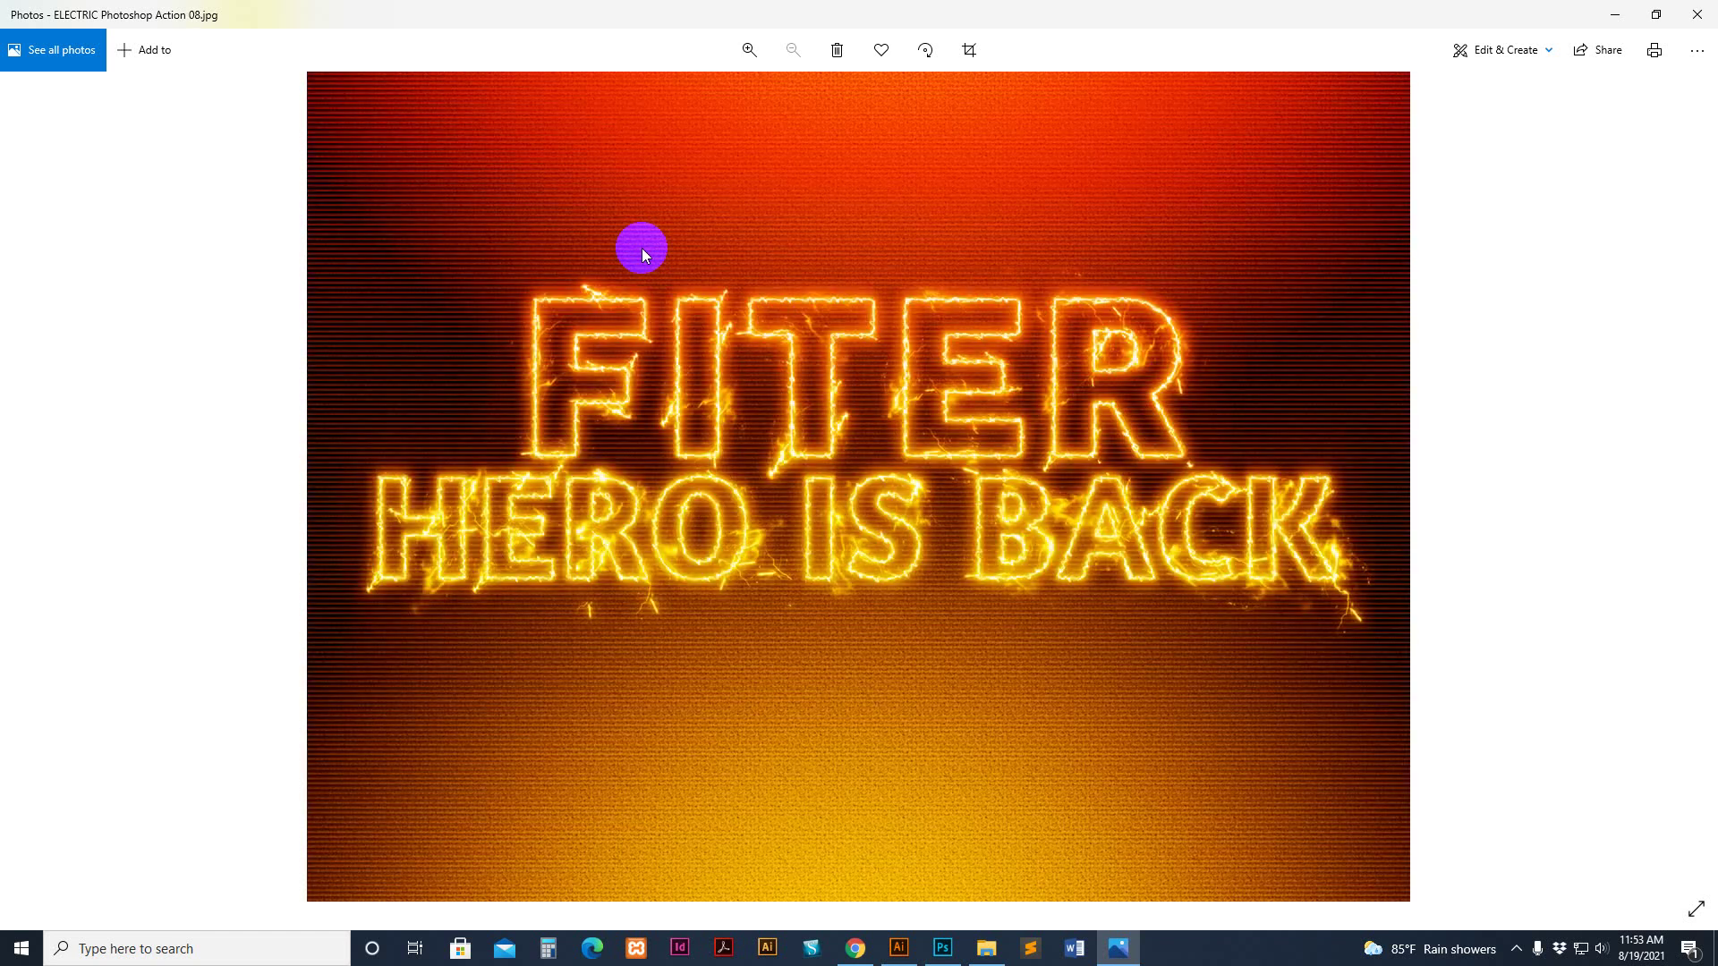
{"action": "key", "text": "Left"}
{"action": "key", "text": "Left"}
{"action": "key", "text": "Left"}
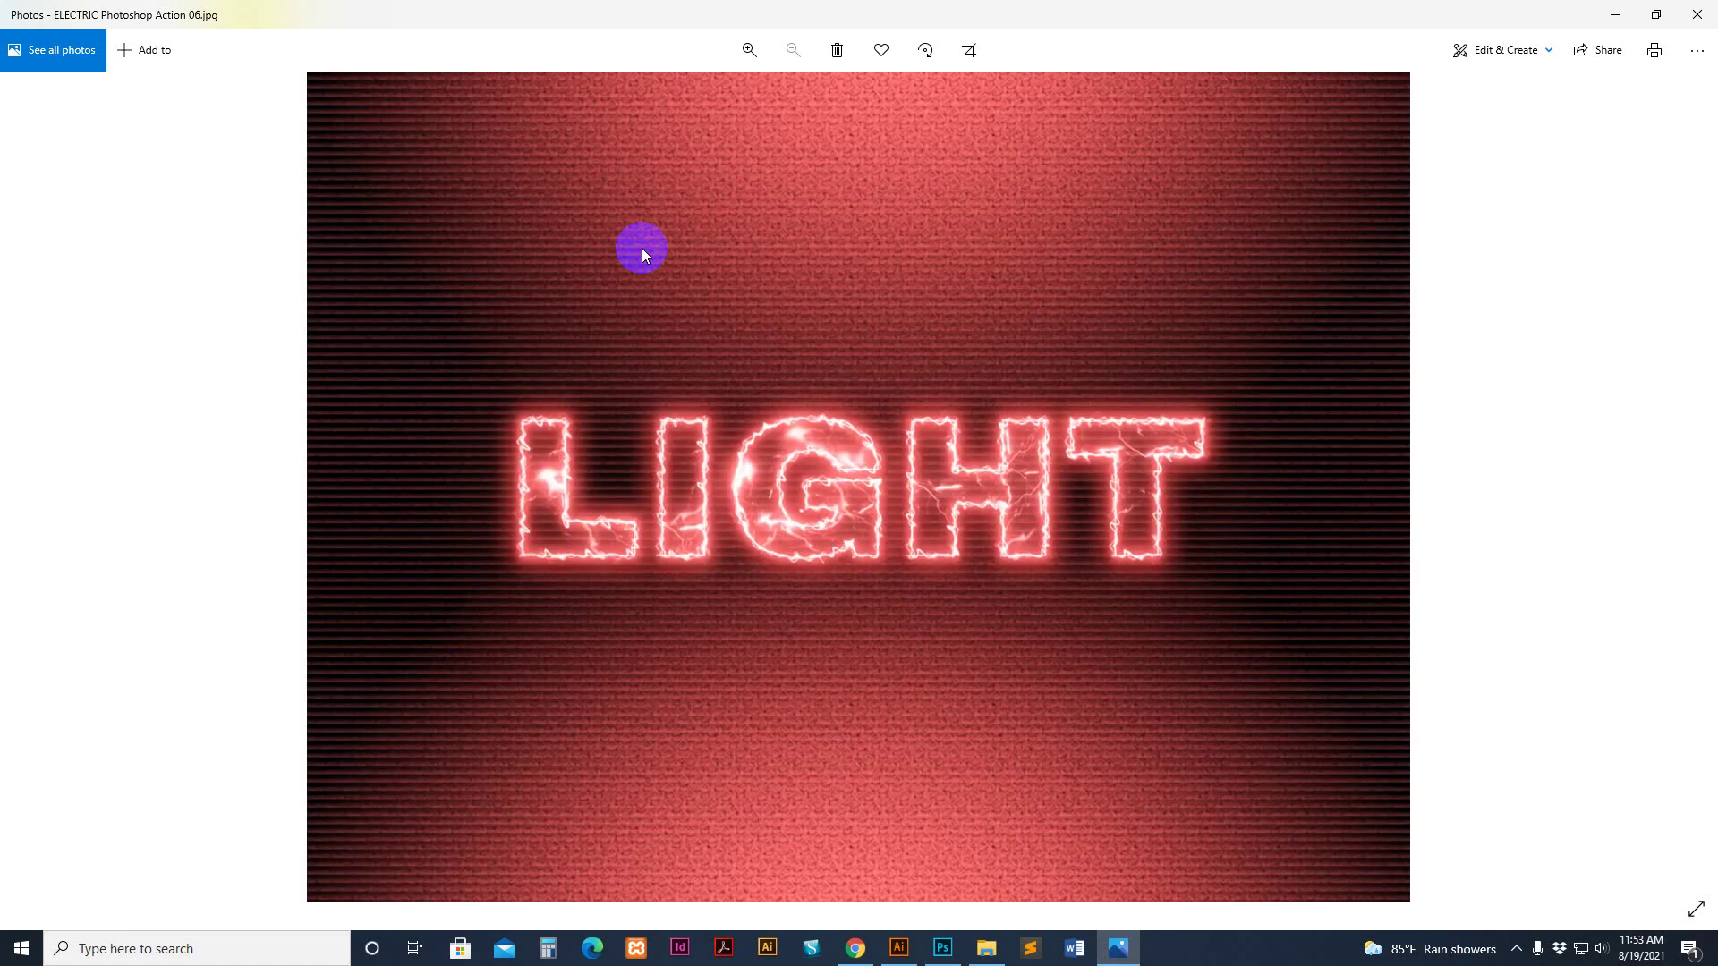
{"action": "key", "text": "Left"}
{"action": "key", "text": "Left"}
{"action": "key", "text": "Left"}
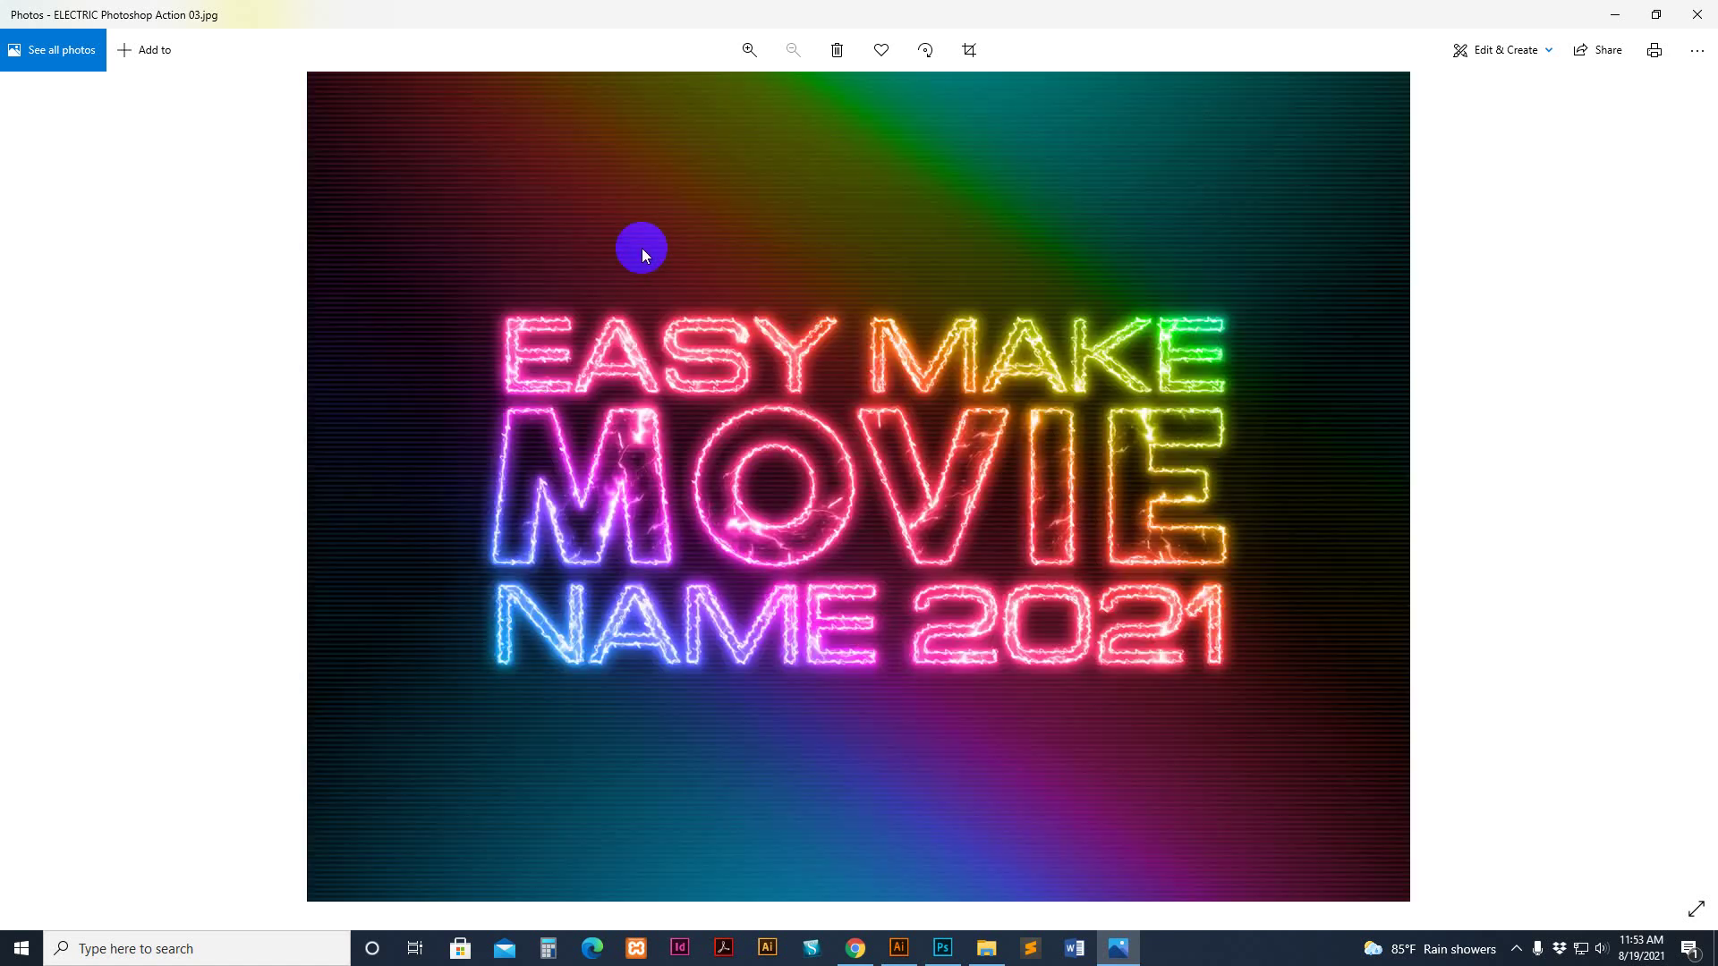
{"action": "key", "text": "Left"}
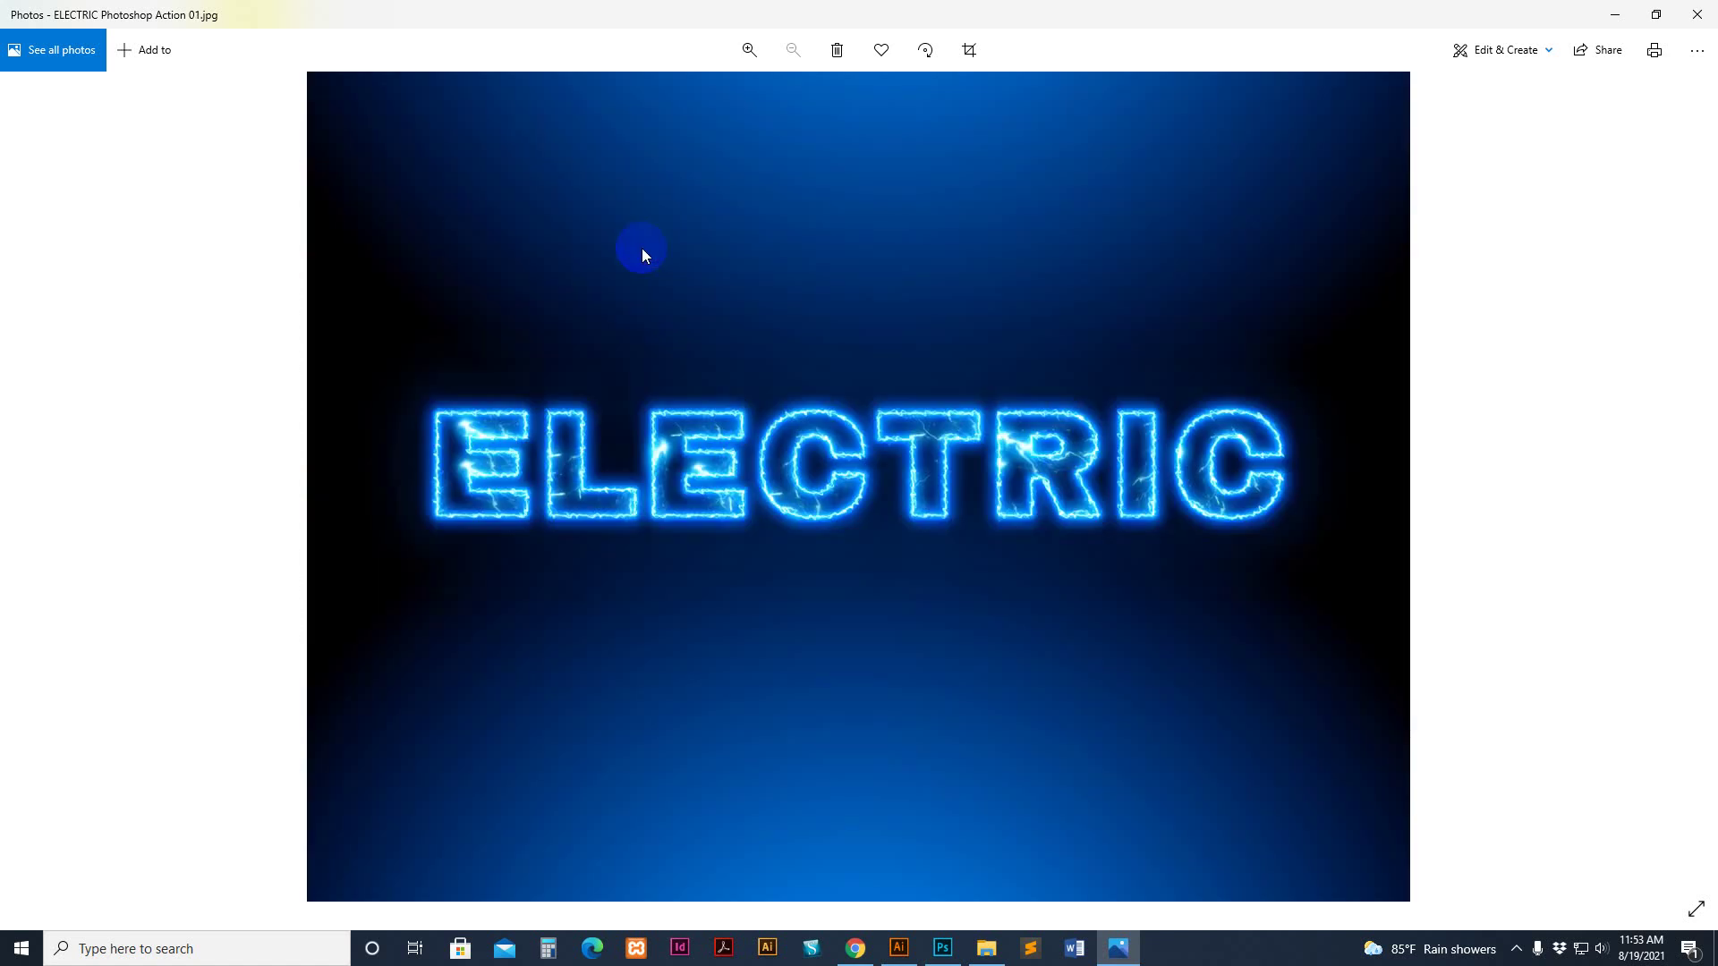
{"action": "left_click", "coordinate": [1707, 11]}
Open the Main file ELECTRIC Photoshop Action folder and read the font links and usage instructions in its help file
{"action": "double_click", "coordinate": [260, 241]}
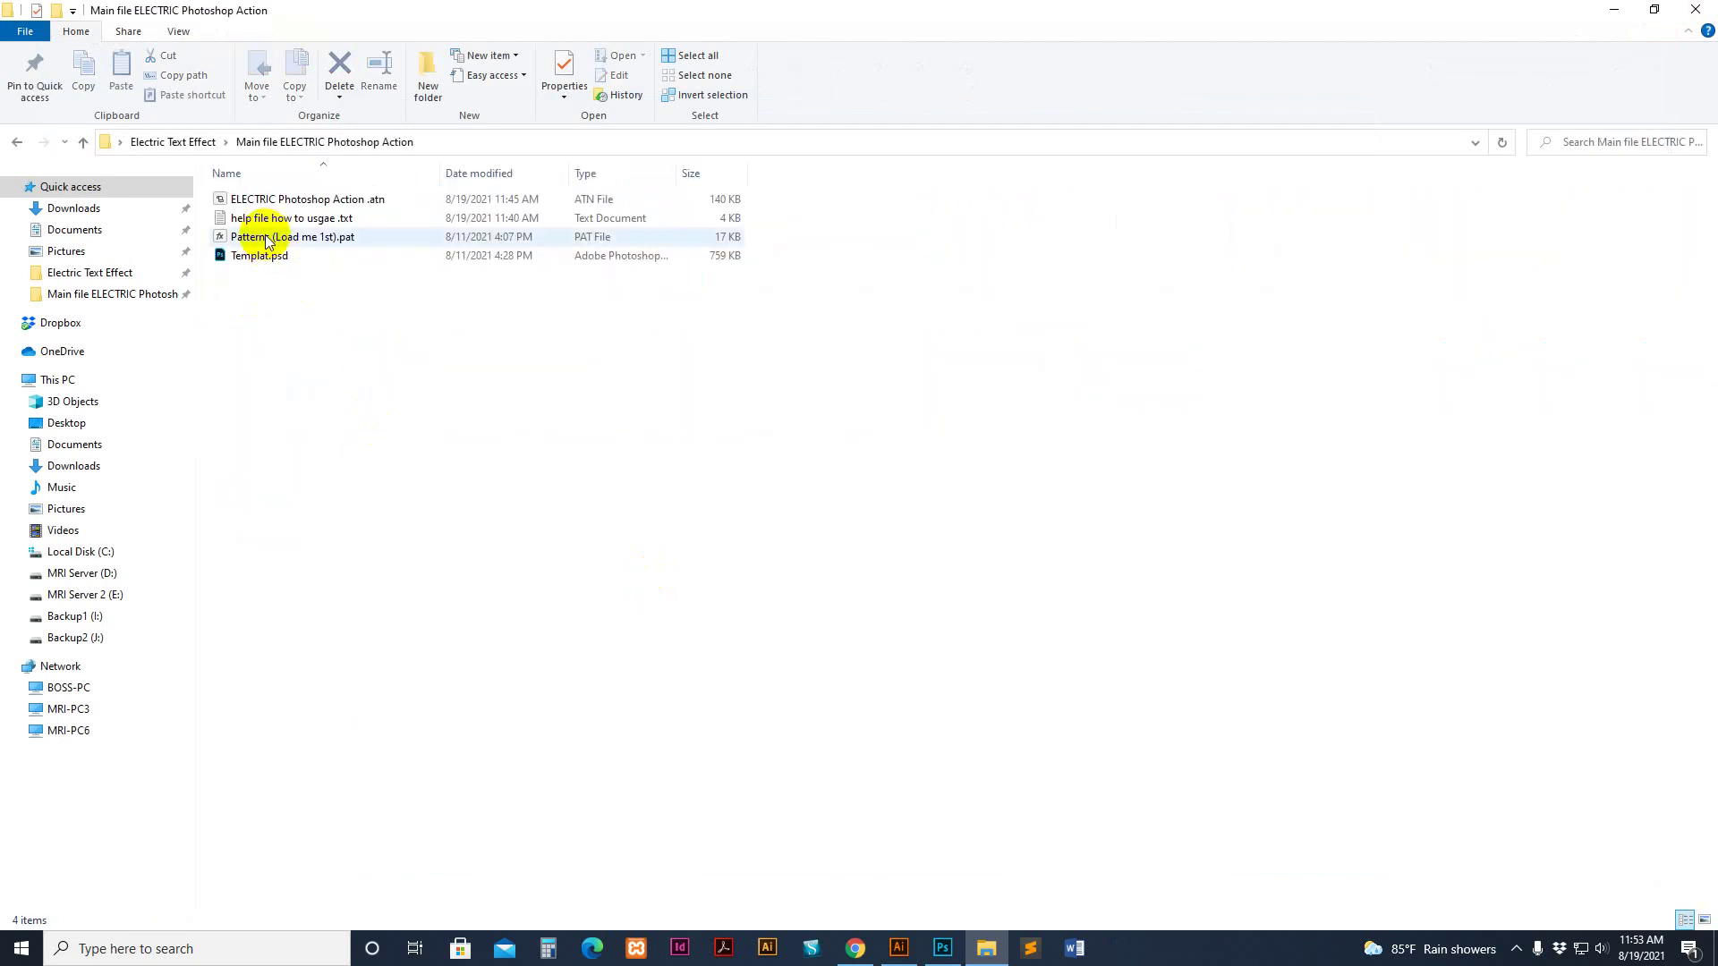
{"action": "double_click", "coordinate": [270, 218]}
{"action": "scroll", "coordinate": [537, 335], "scroll_direction": "down", "scroll_amount": 4}
{"action": "scroll", "coordinate": [555, 402], "scroll_direction": "up", "scroll_amount": 3}
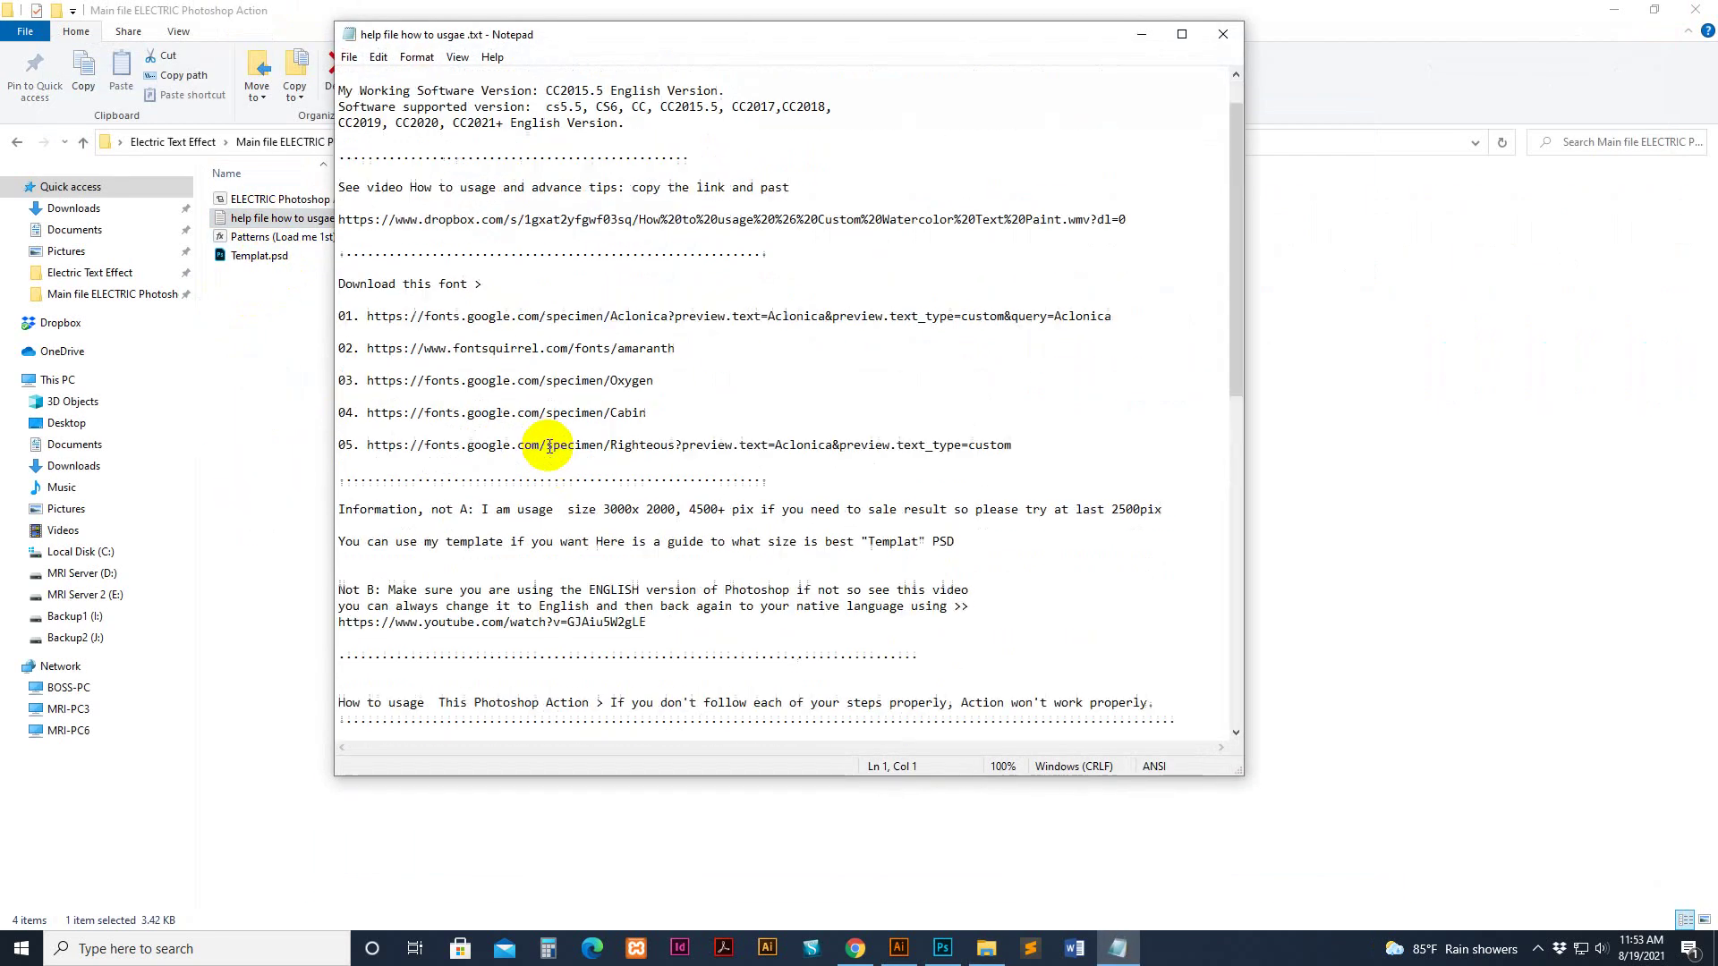
{"action": "left_click_drag", "start_coordinate": [368, 317], "coordinate": [1135, 315]}
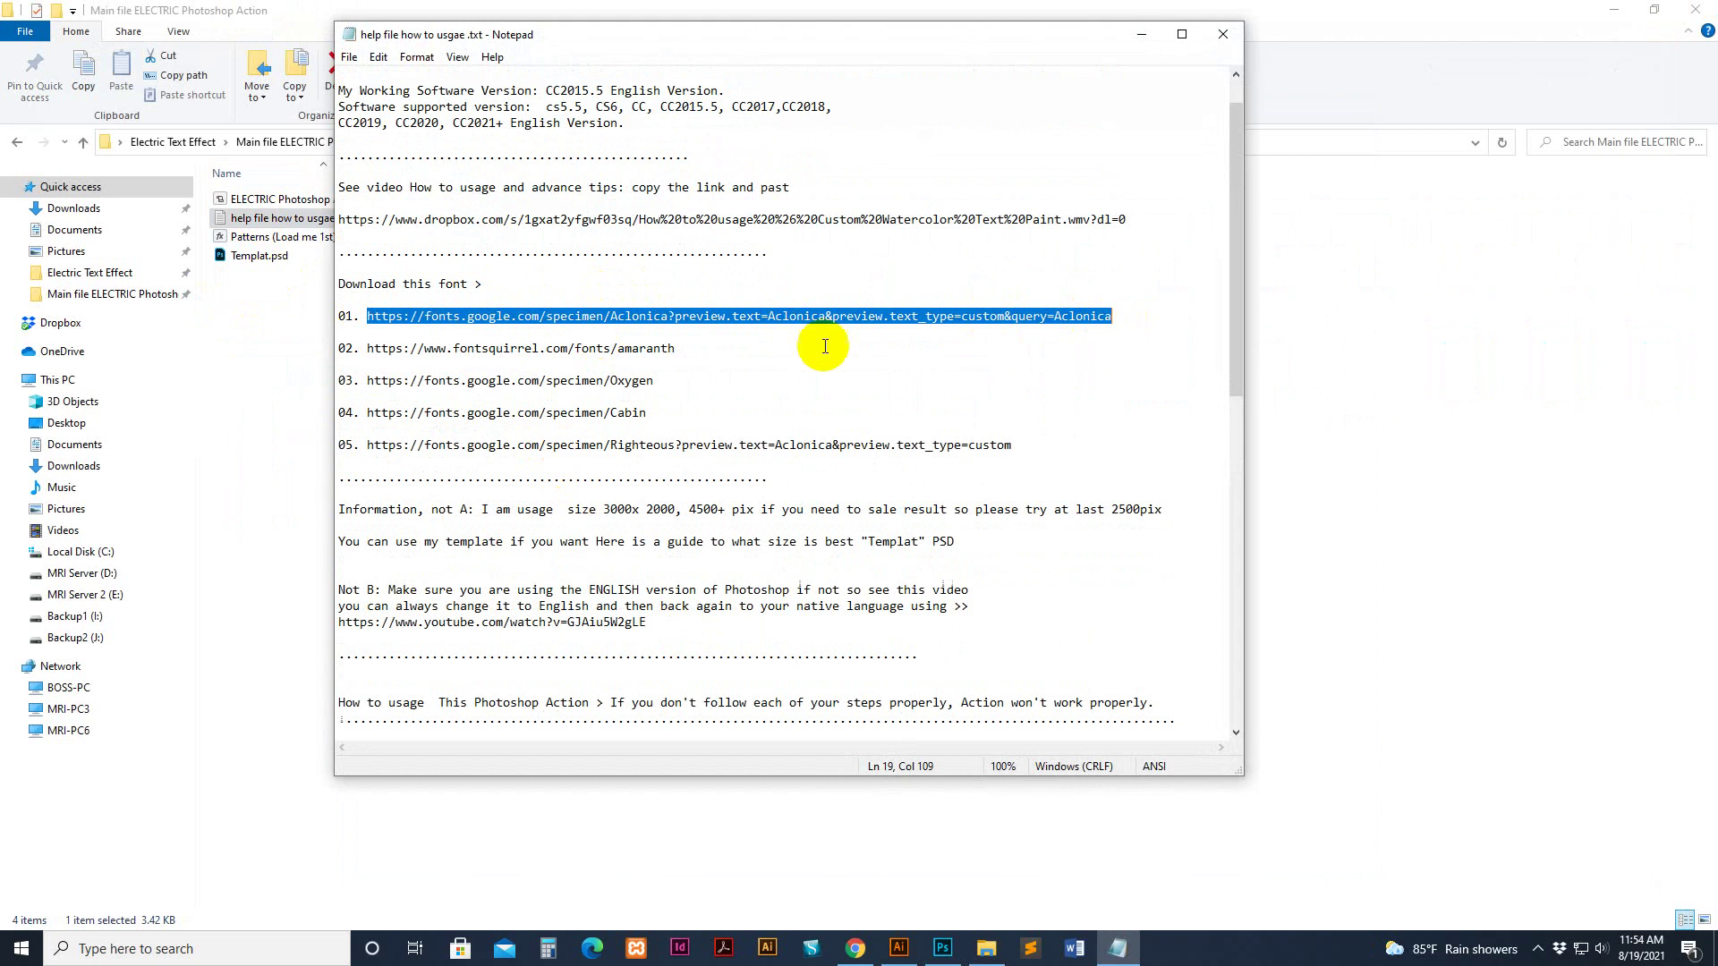
{"action": "left_click", "coordinate": [635, 364]}
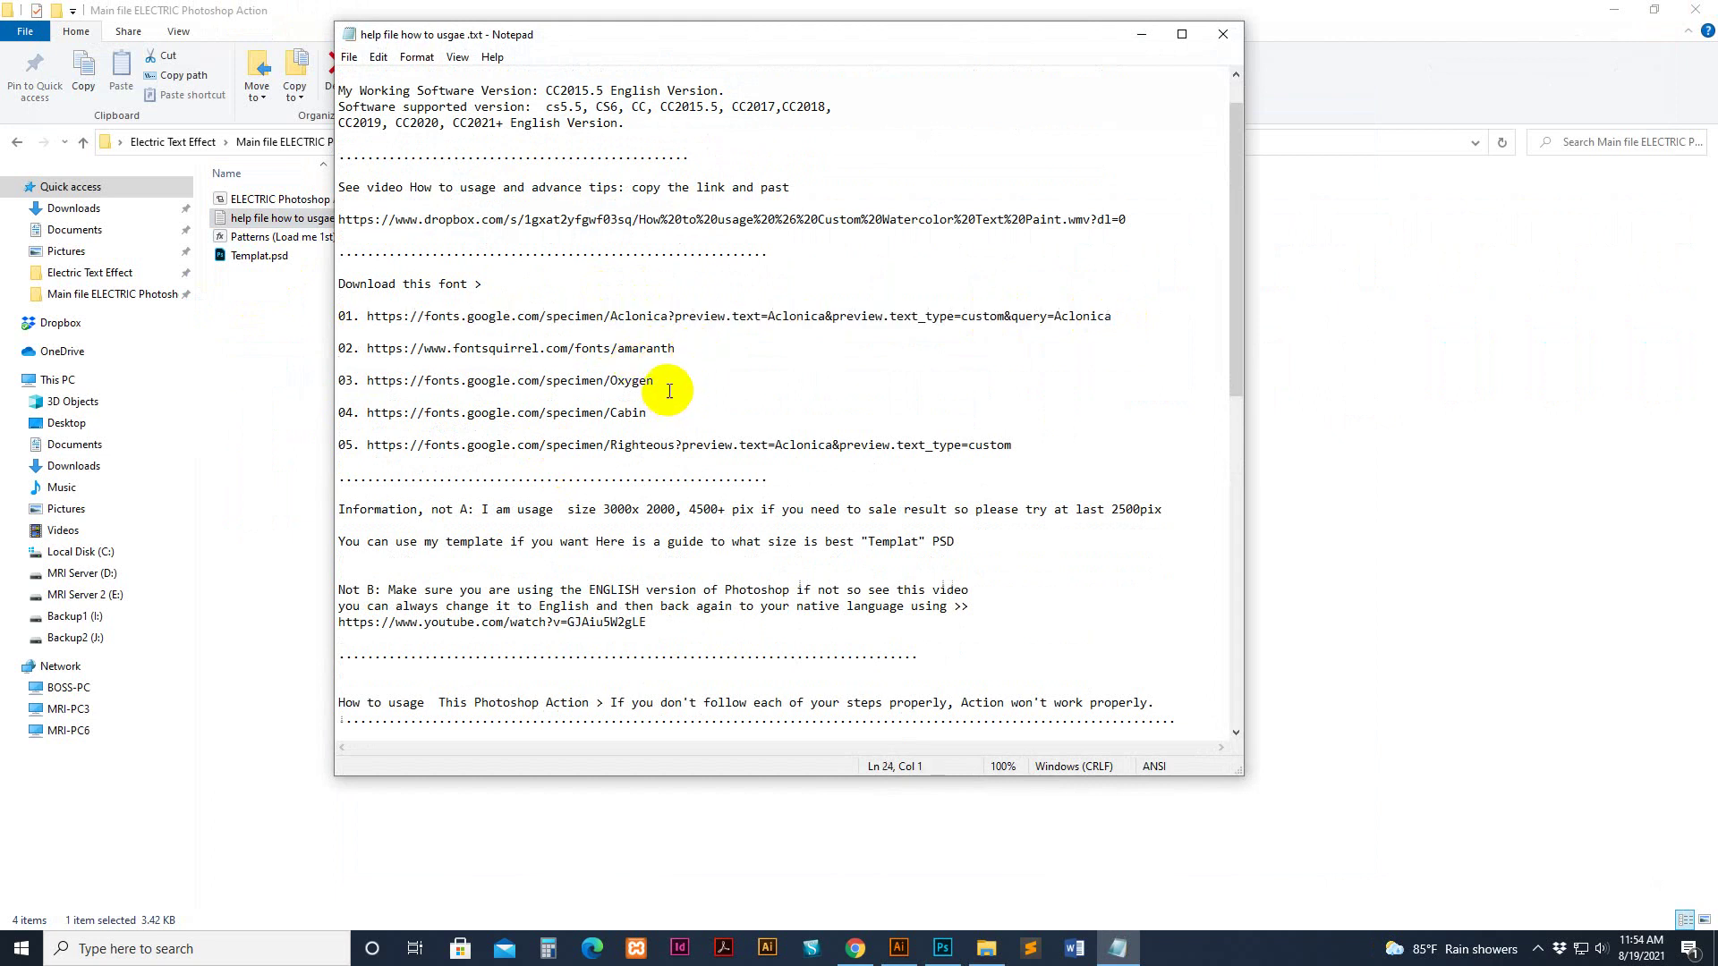
{"action": "scroll", "coordinate": [631, 488], "scroll_direction": "down", "scroll_amount": 10}
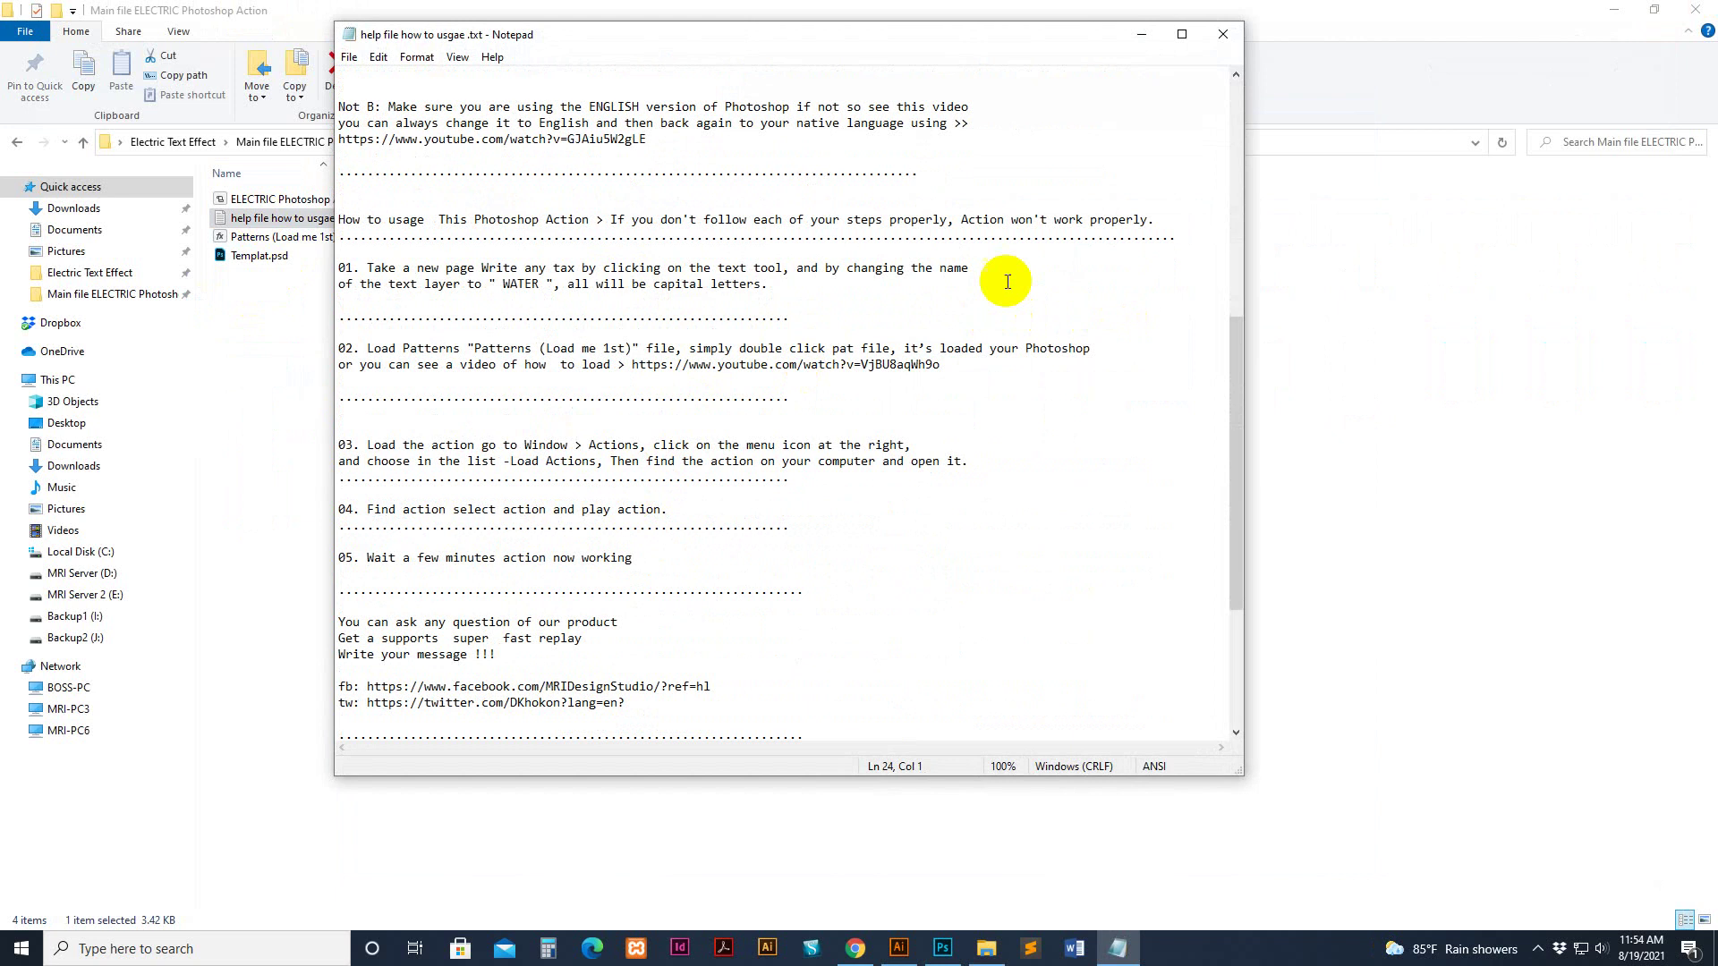
{"action": "left_click", "coordinate": [1222, 35]}
{"action": "left_click", "coordinate": [537, 449]}
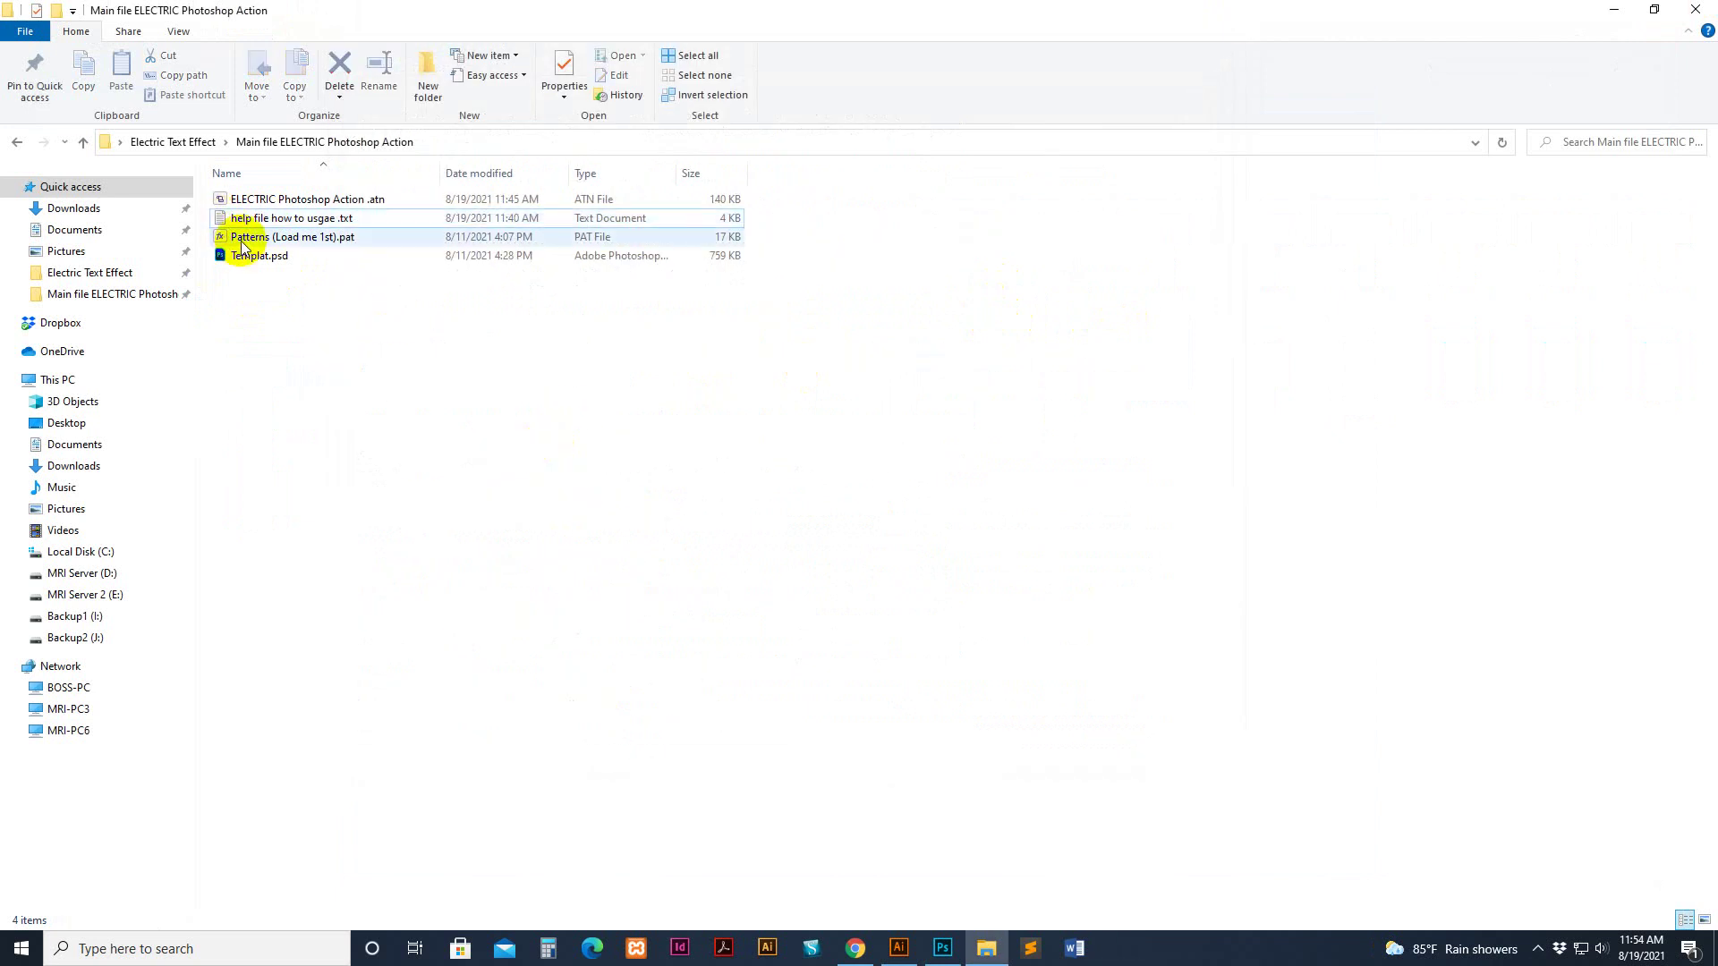
Examine the pattern, action and Templat.psd files in the main file folder
{"action": "left_click", "coordinate": [243, 242]}
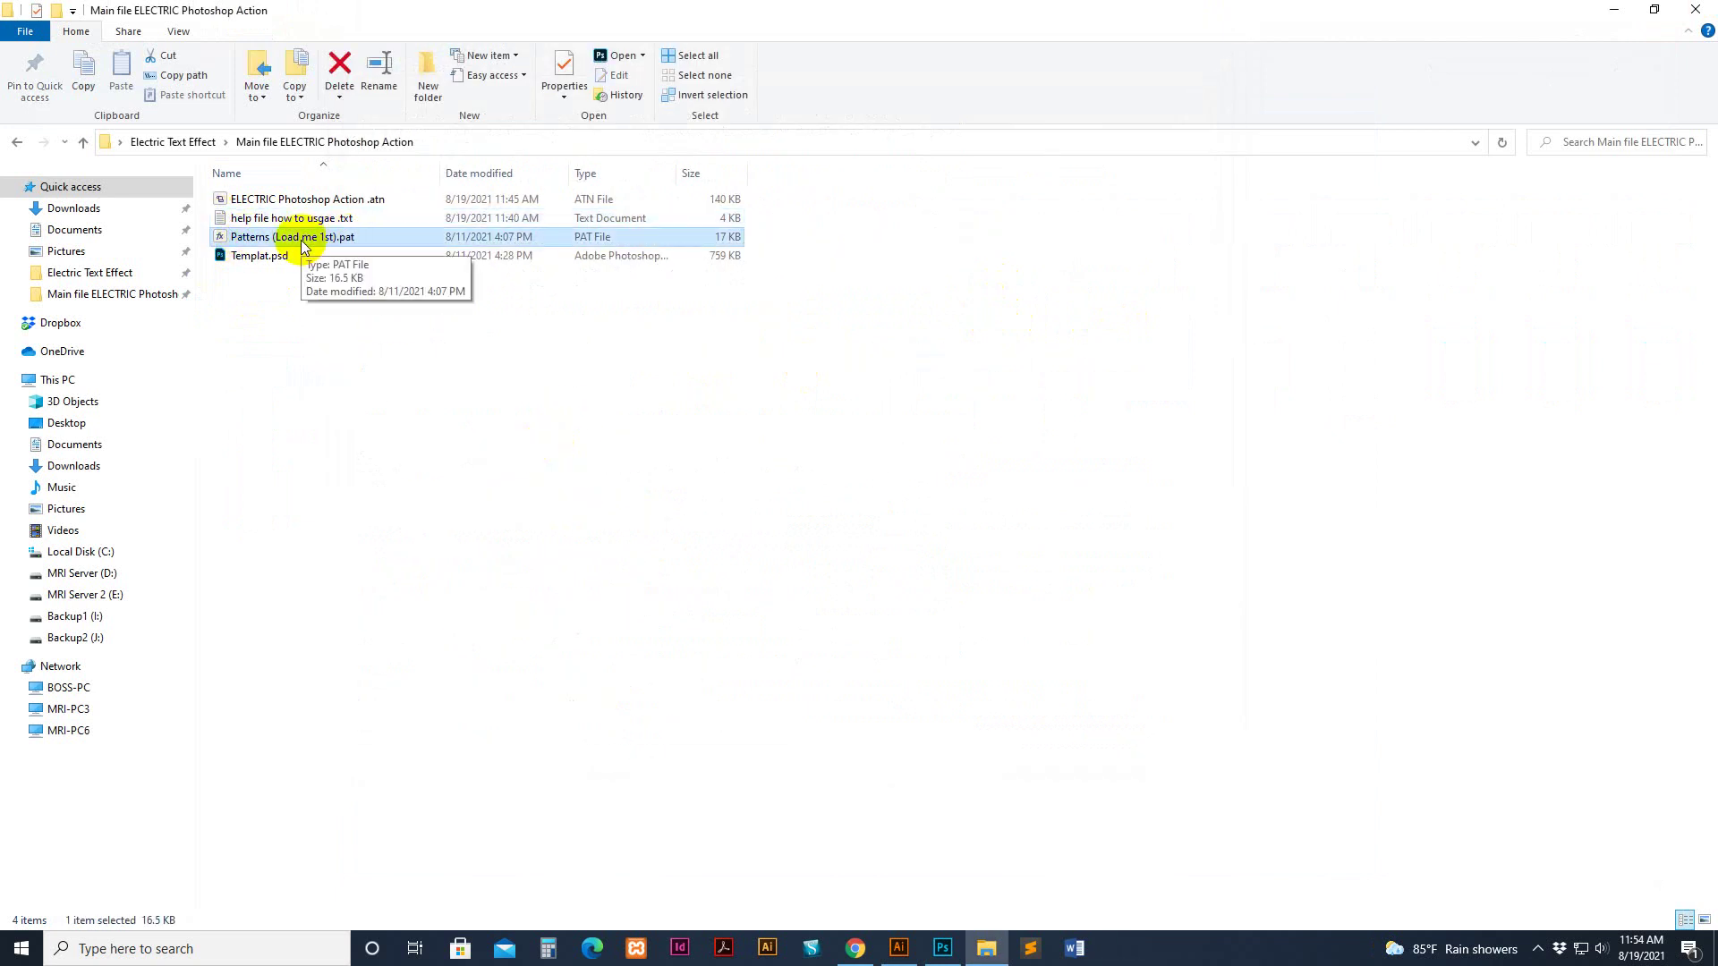
{"action": "left_click", "coordinate": [286, 203]}
{"action": "left_click", "coordinate": [235, 258]}
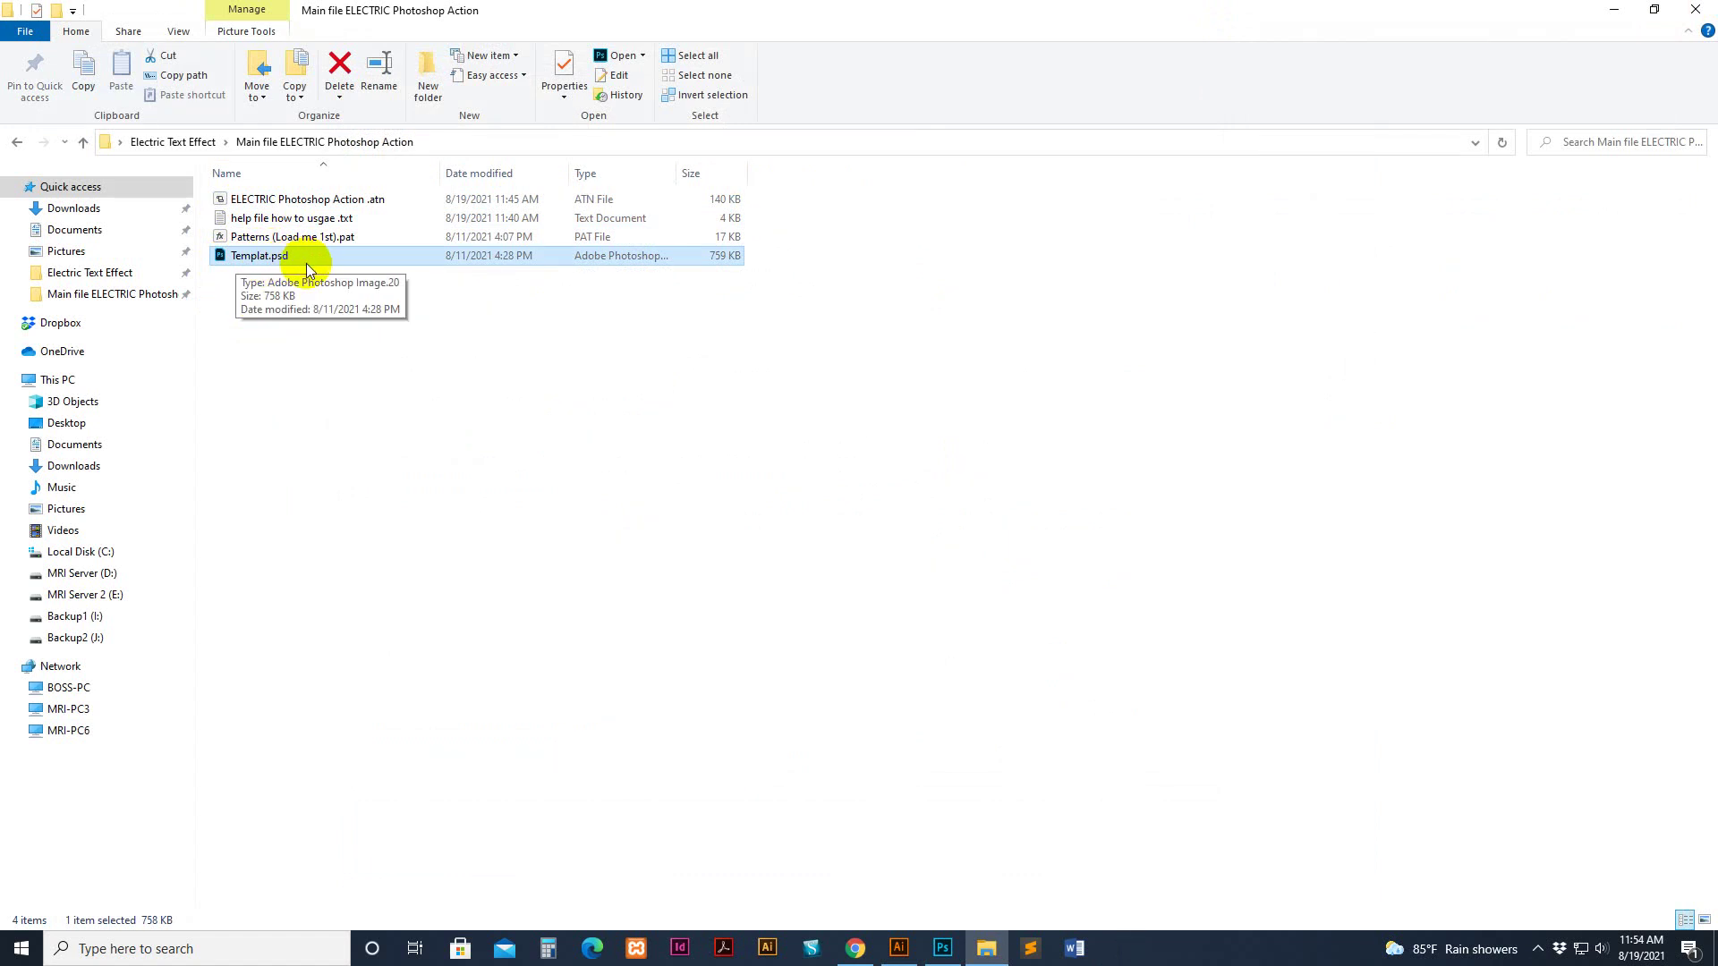
{"action": "left_click", "coordinate": [429, 370]}
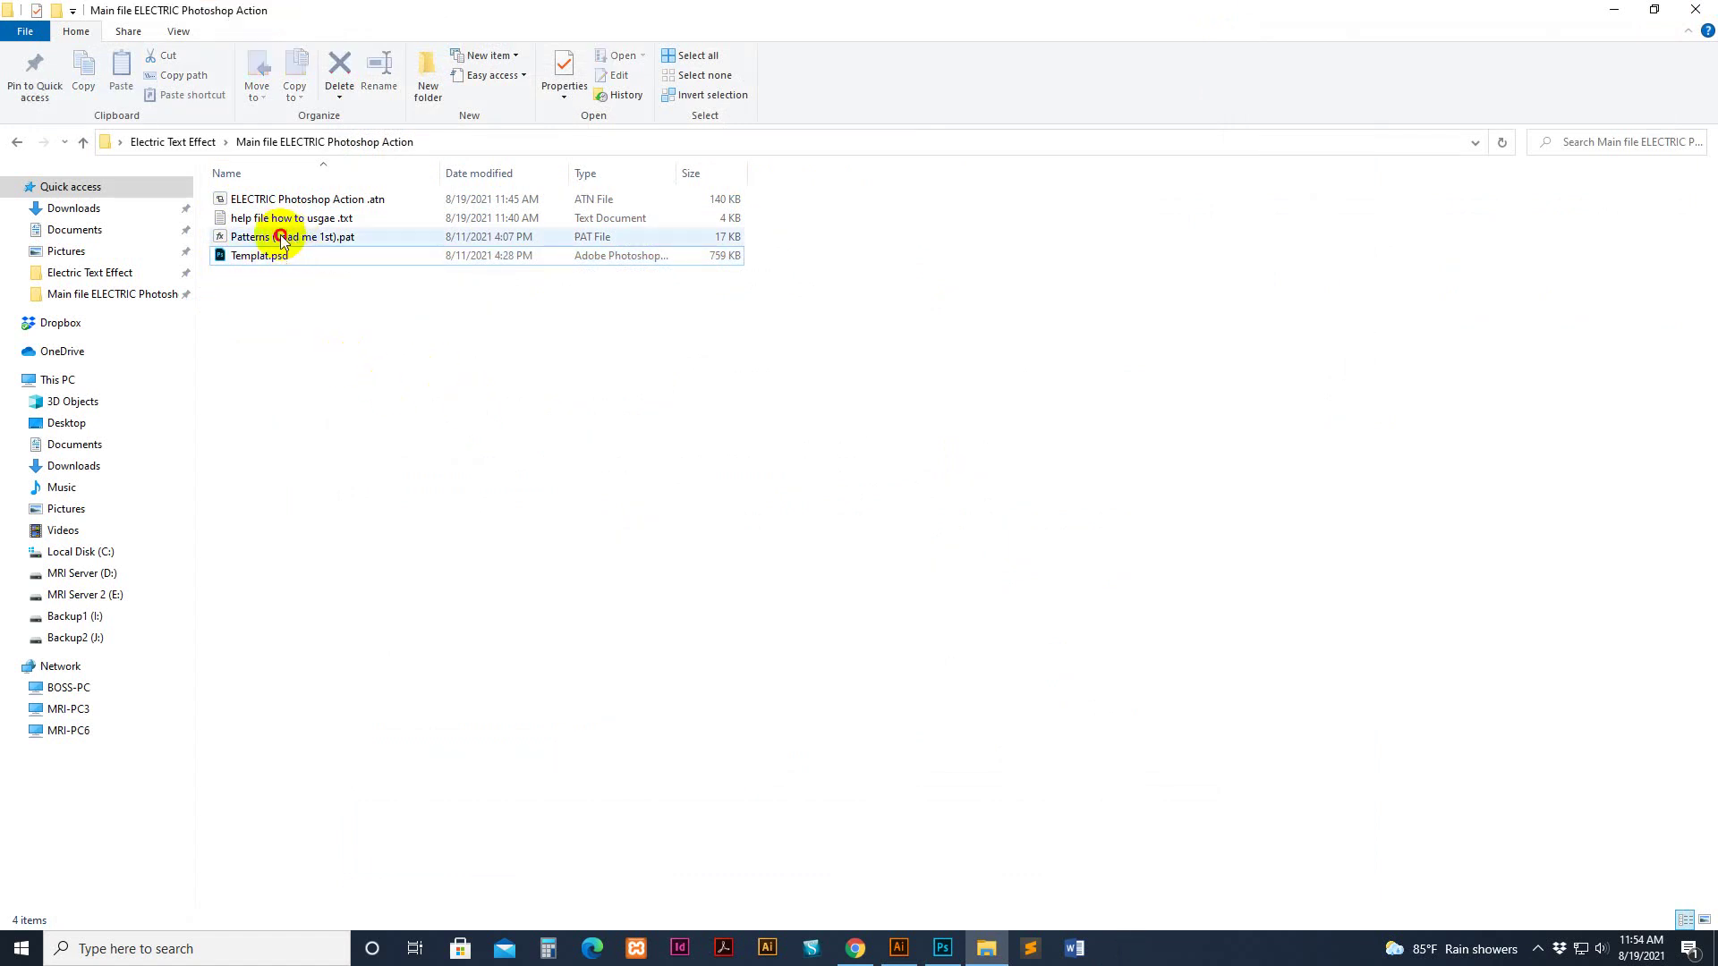
{"action": "left_click", "coordinate": [281, 240]}
{"action": "right_click", "coordinate": [283, 242]}
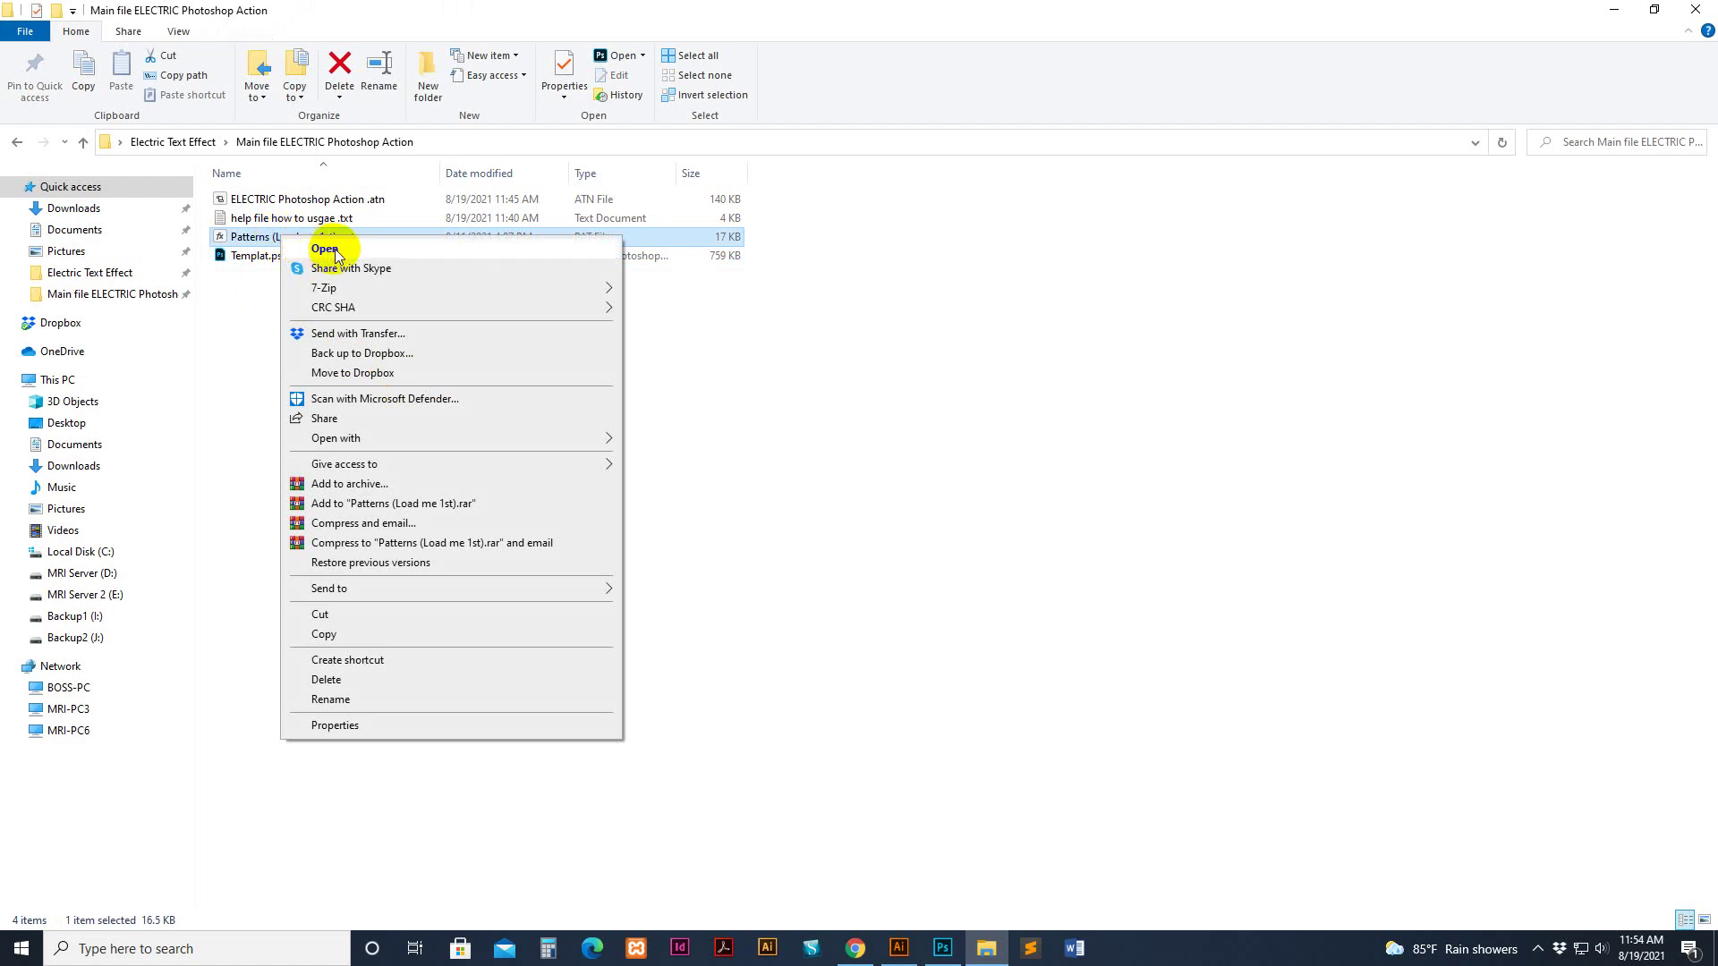
{"action": "mouse_move", "coordinate": [430, 439]}
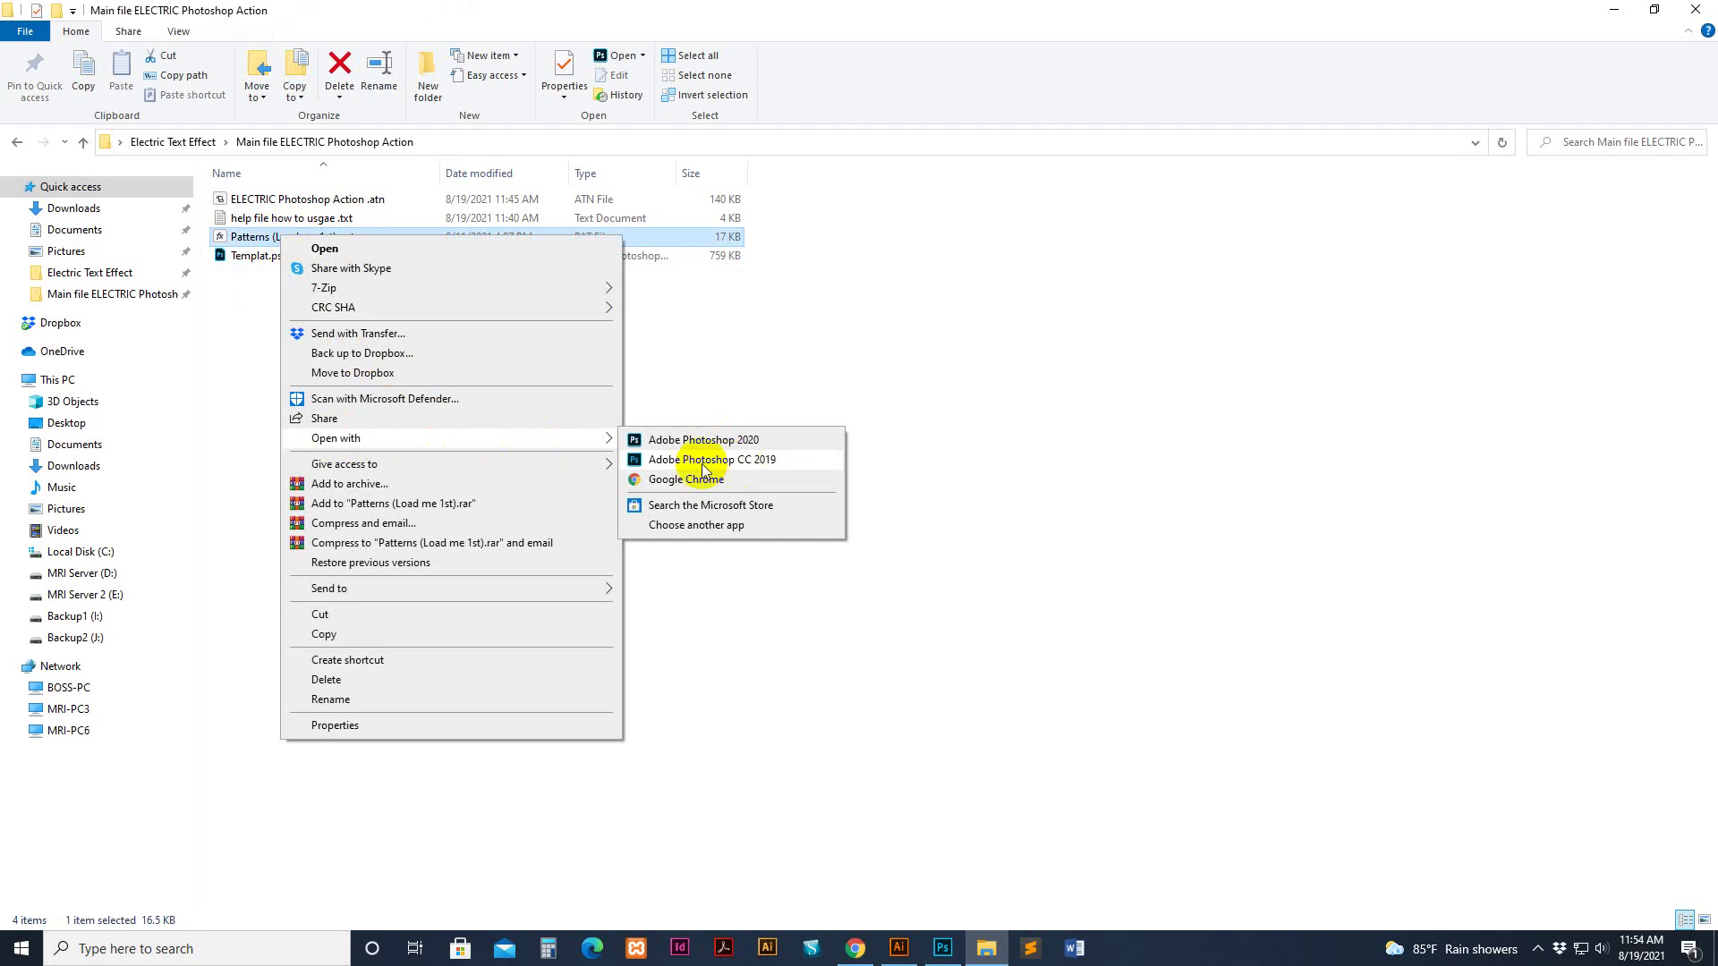
{"action": "left_click", "coordinate": [891, 305]}
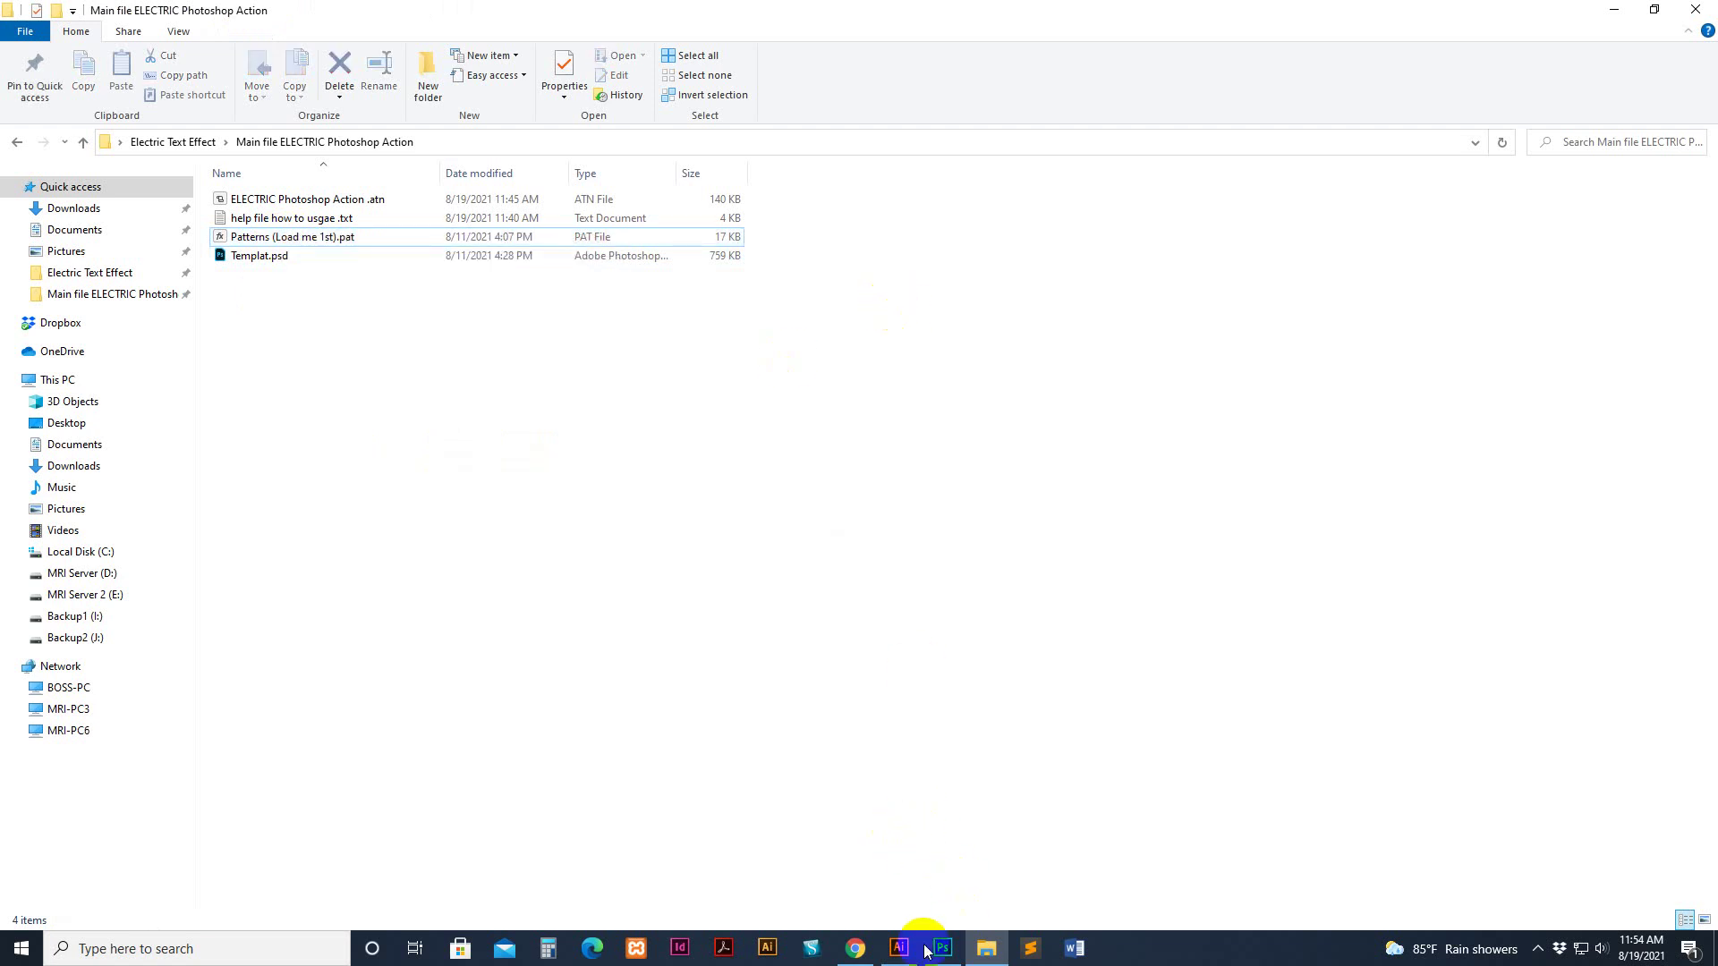
Switch to Photoshop and open the Preset Manager with the preset type set to Patterns
{"action": "left_click", "coordinate": [295, 237]}
{"action": "left_click", "coordinate": [942, 949]}
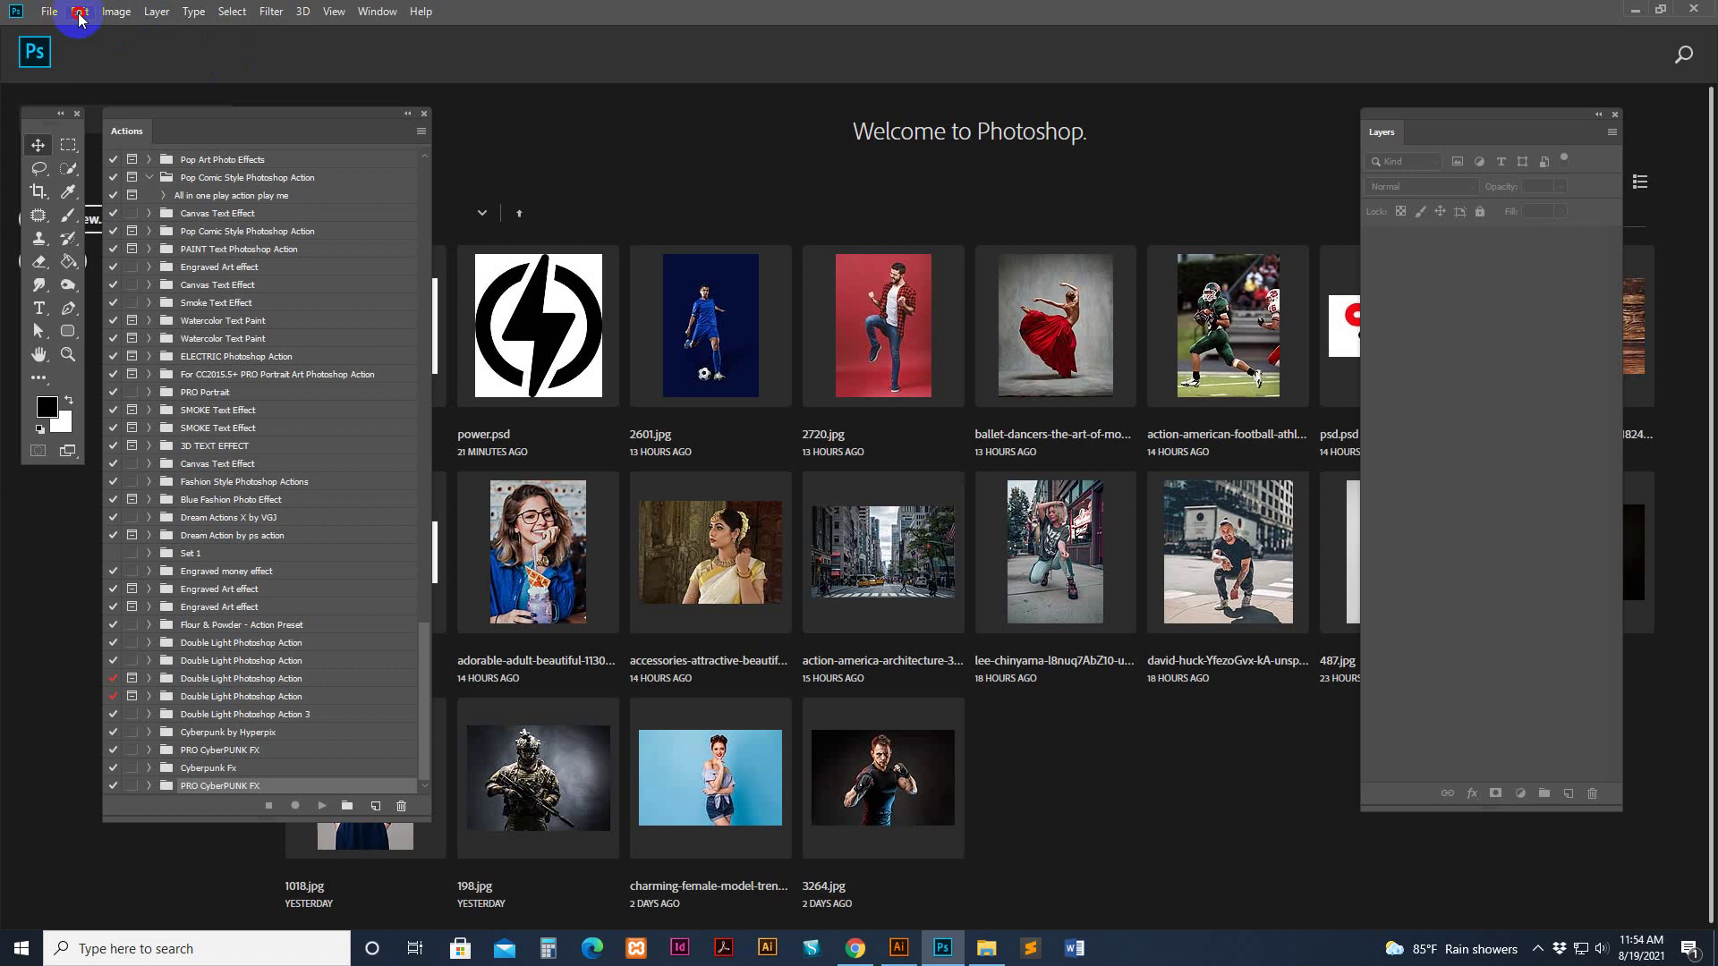
{"action": "left_click", "coordinate": [79, 12]}
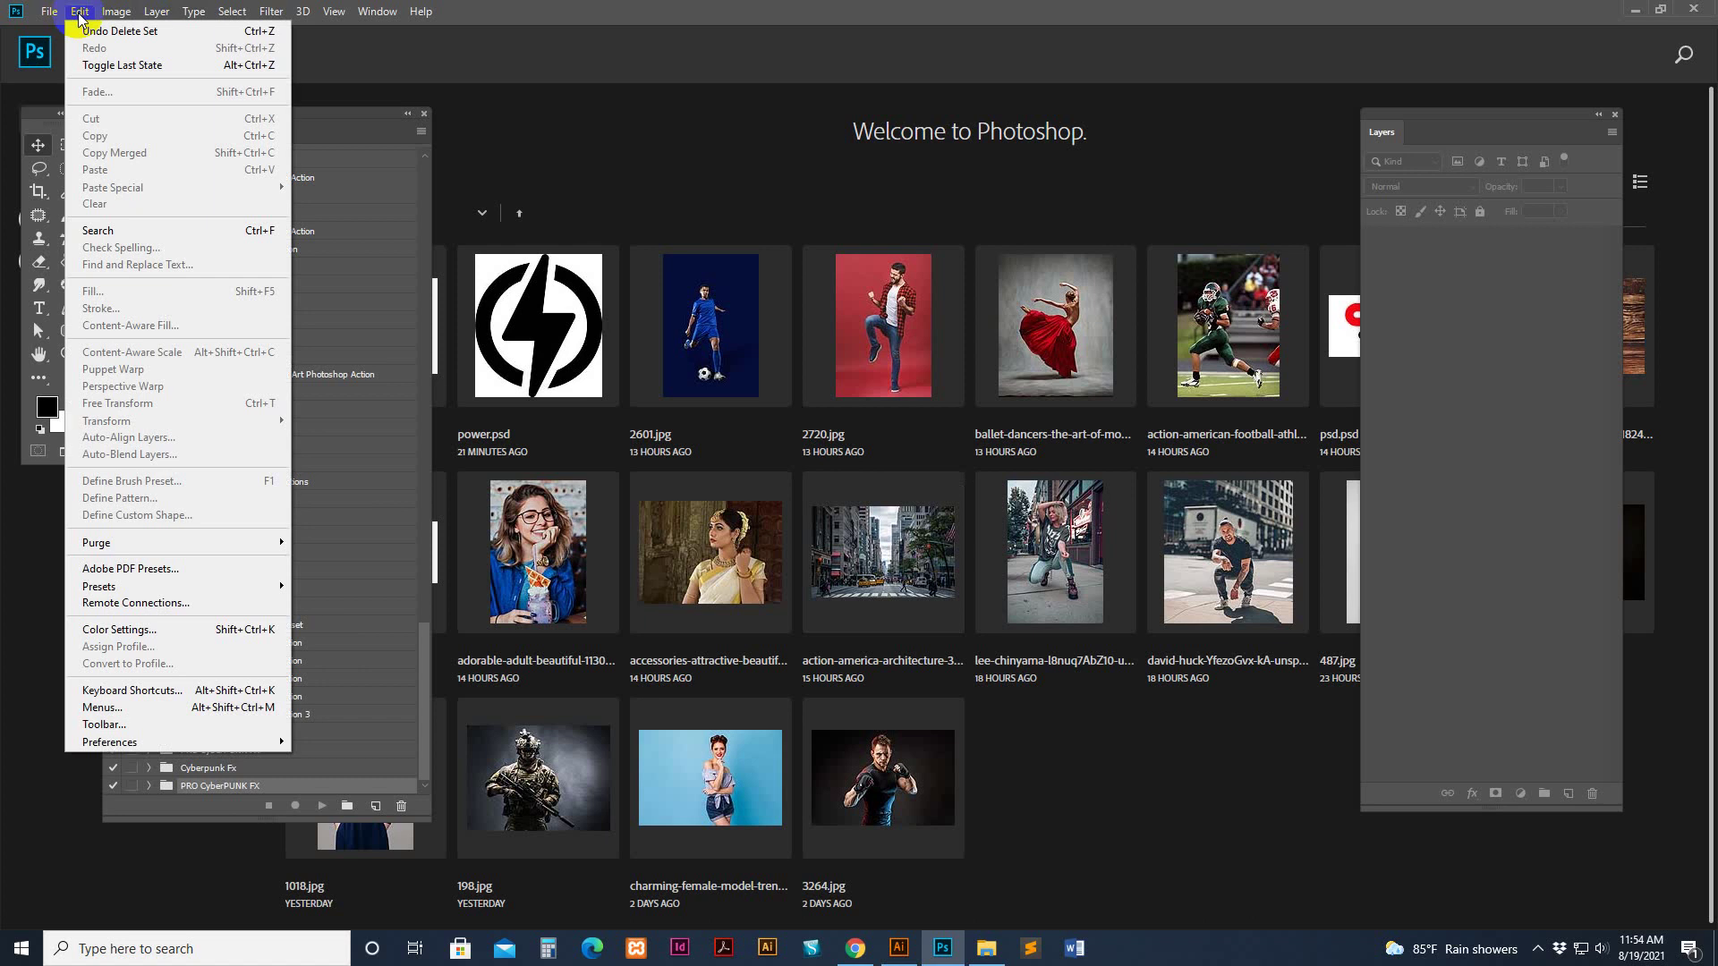
{"action": "mouse_move", "coordinate": [144, 587]}
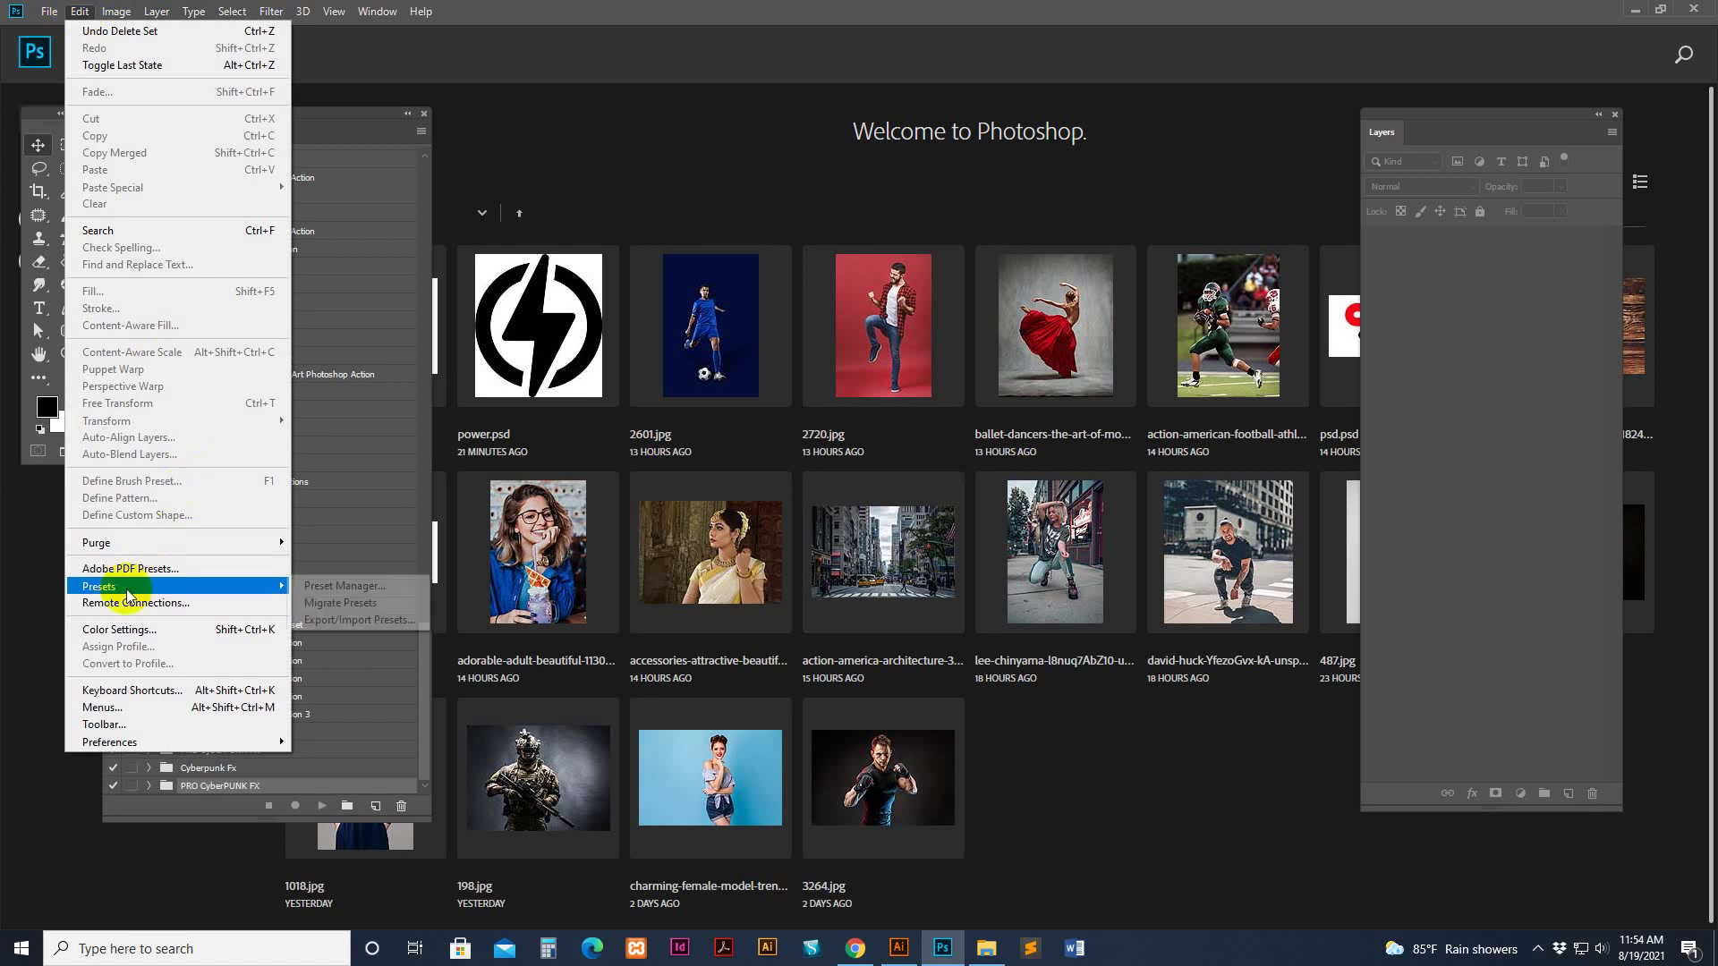
{"action": "left_click", "coordinate": [358, 587]}
{"action": "left_click", "coordinate": [273, 72]}
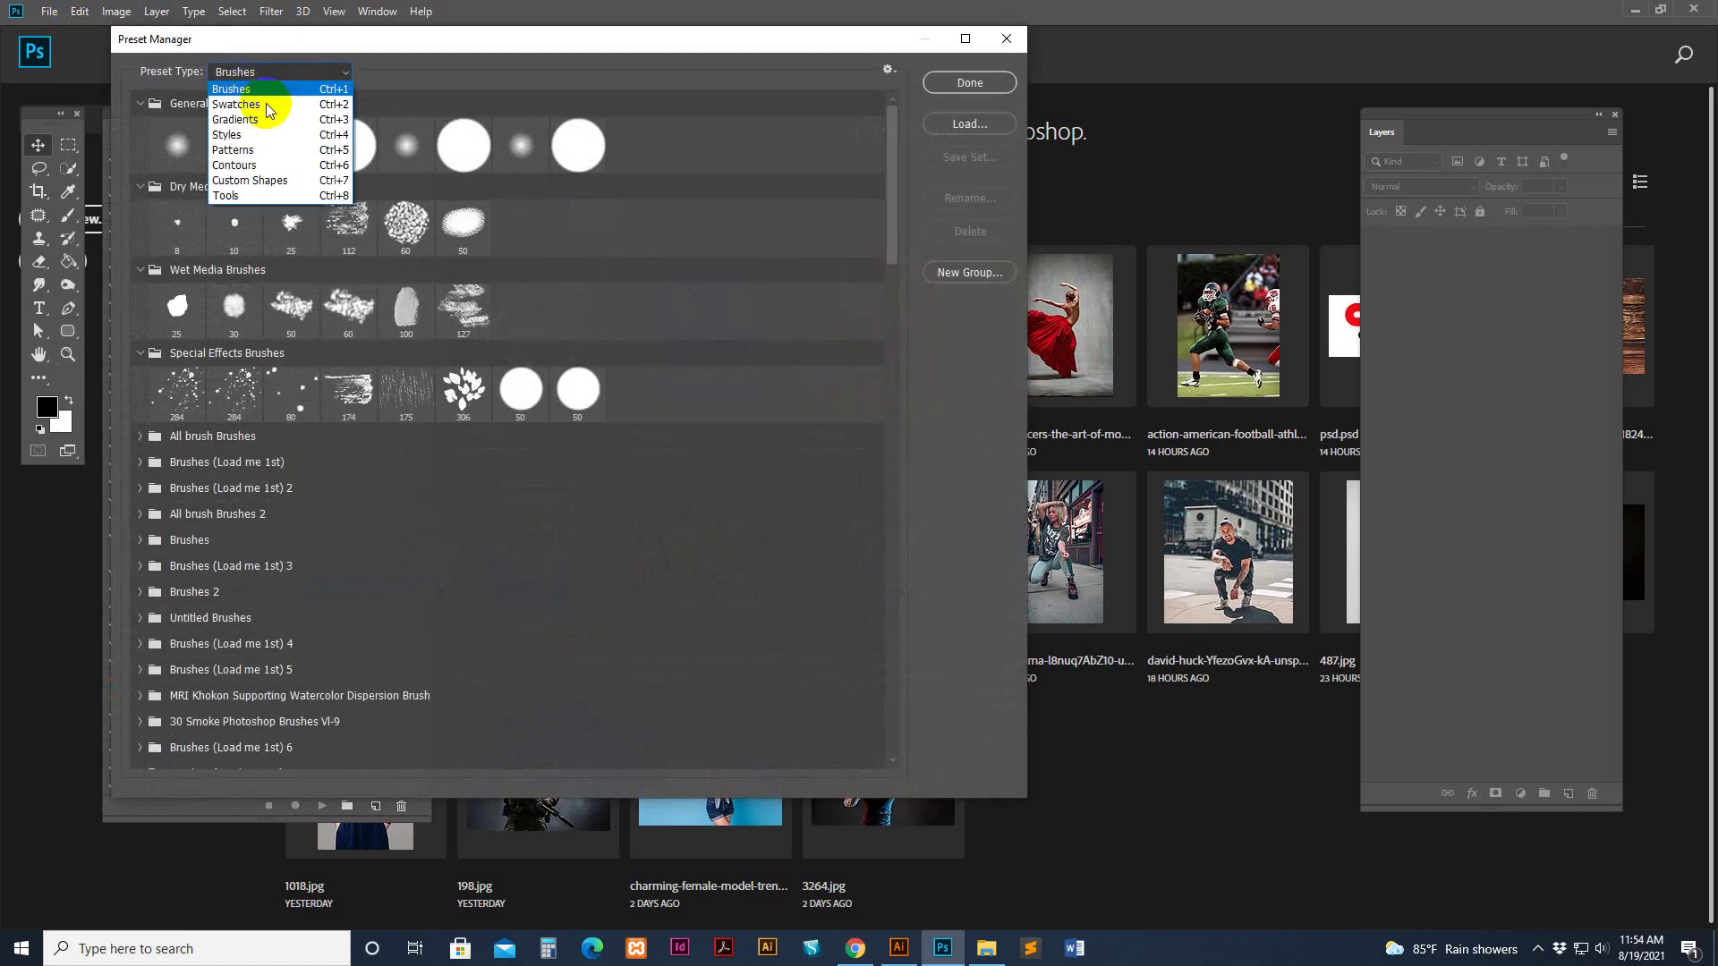
{"action": "left_click", "coordinate": [249, 151]}
Load the Patterns (Load me 1st).pat file into the pattern presets and finish with the Preset Manager
{"action": "left_click", "coordinate": [980, 129]}
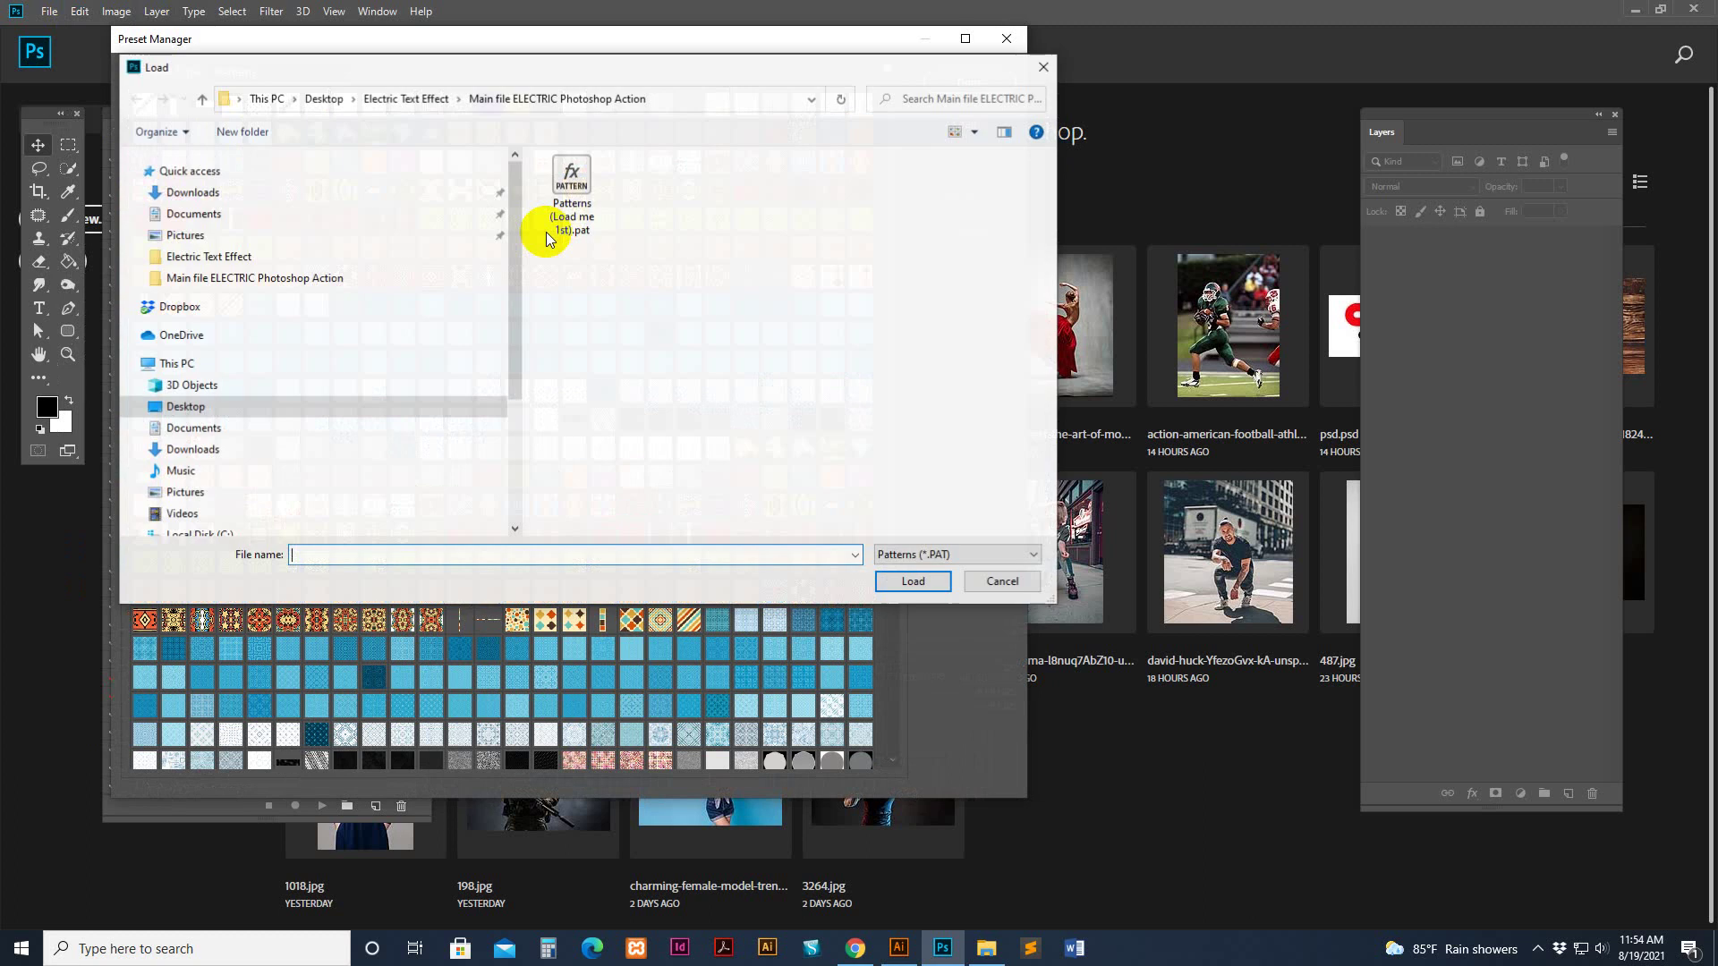
{"action": "left_click", "coordinate": [569, 183]}
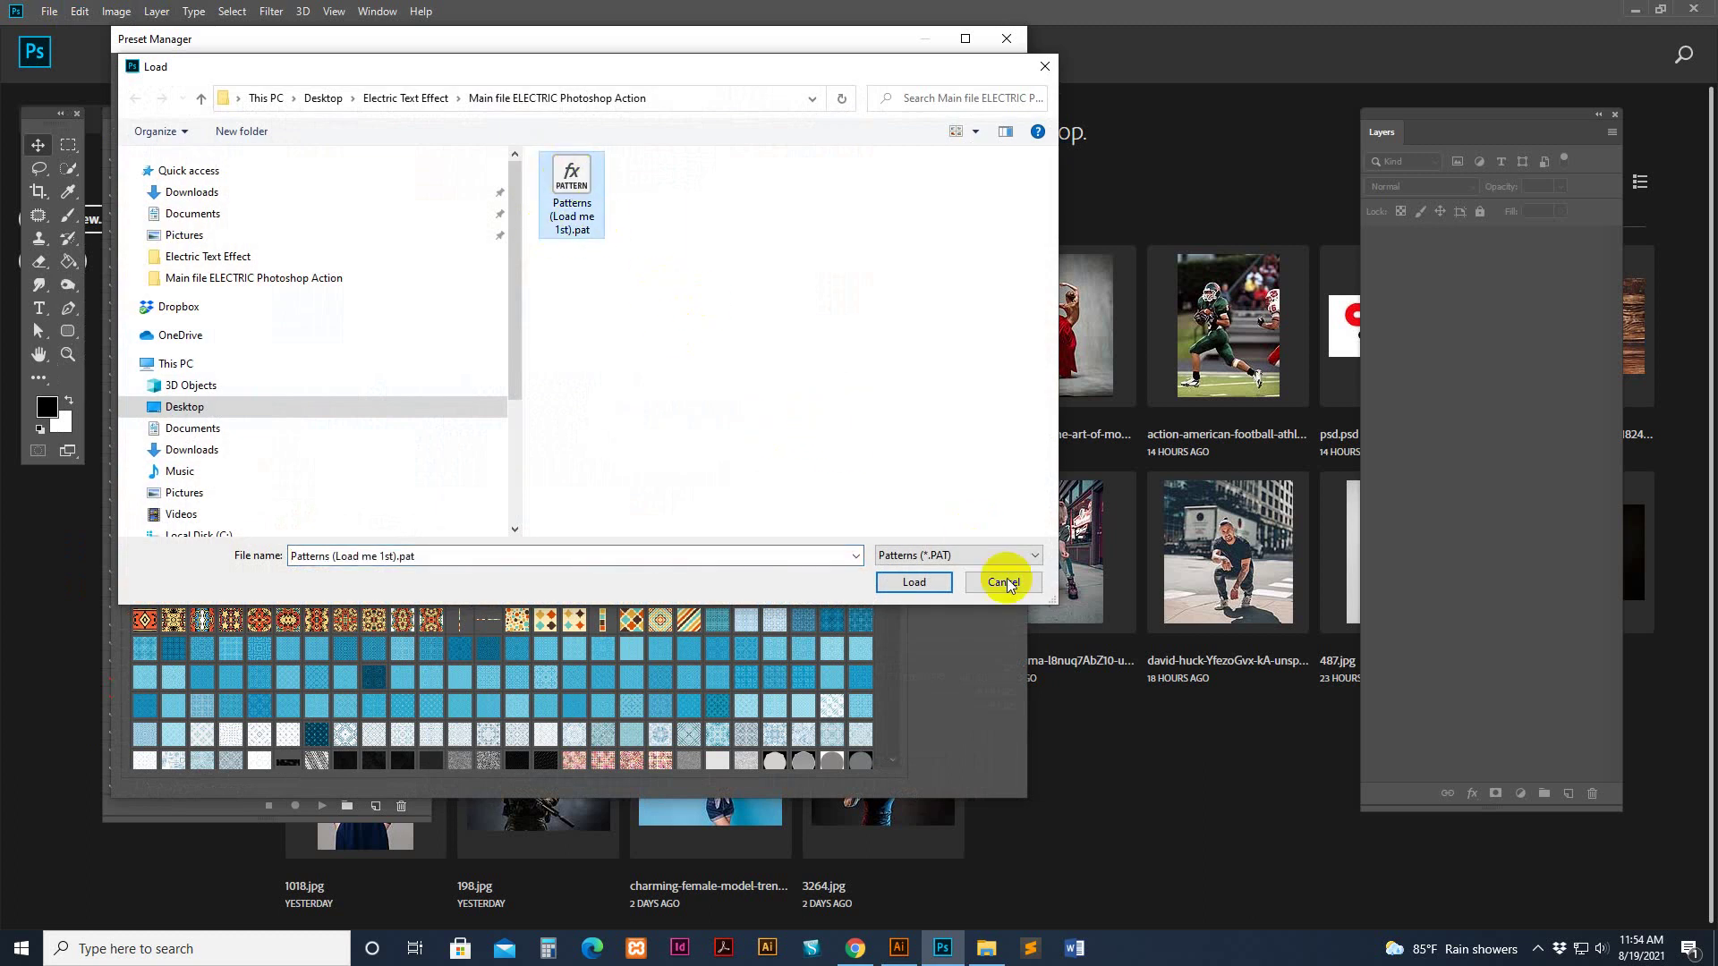
{"action": "left_click", "coordinate": [914, 581]}
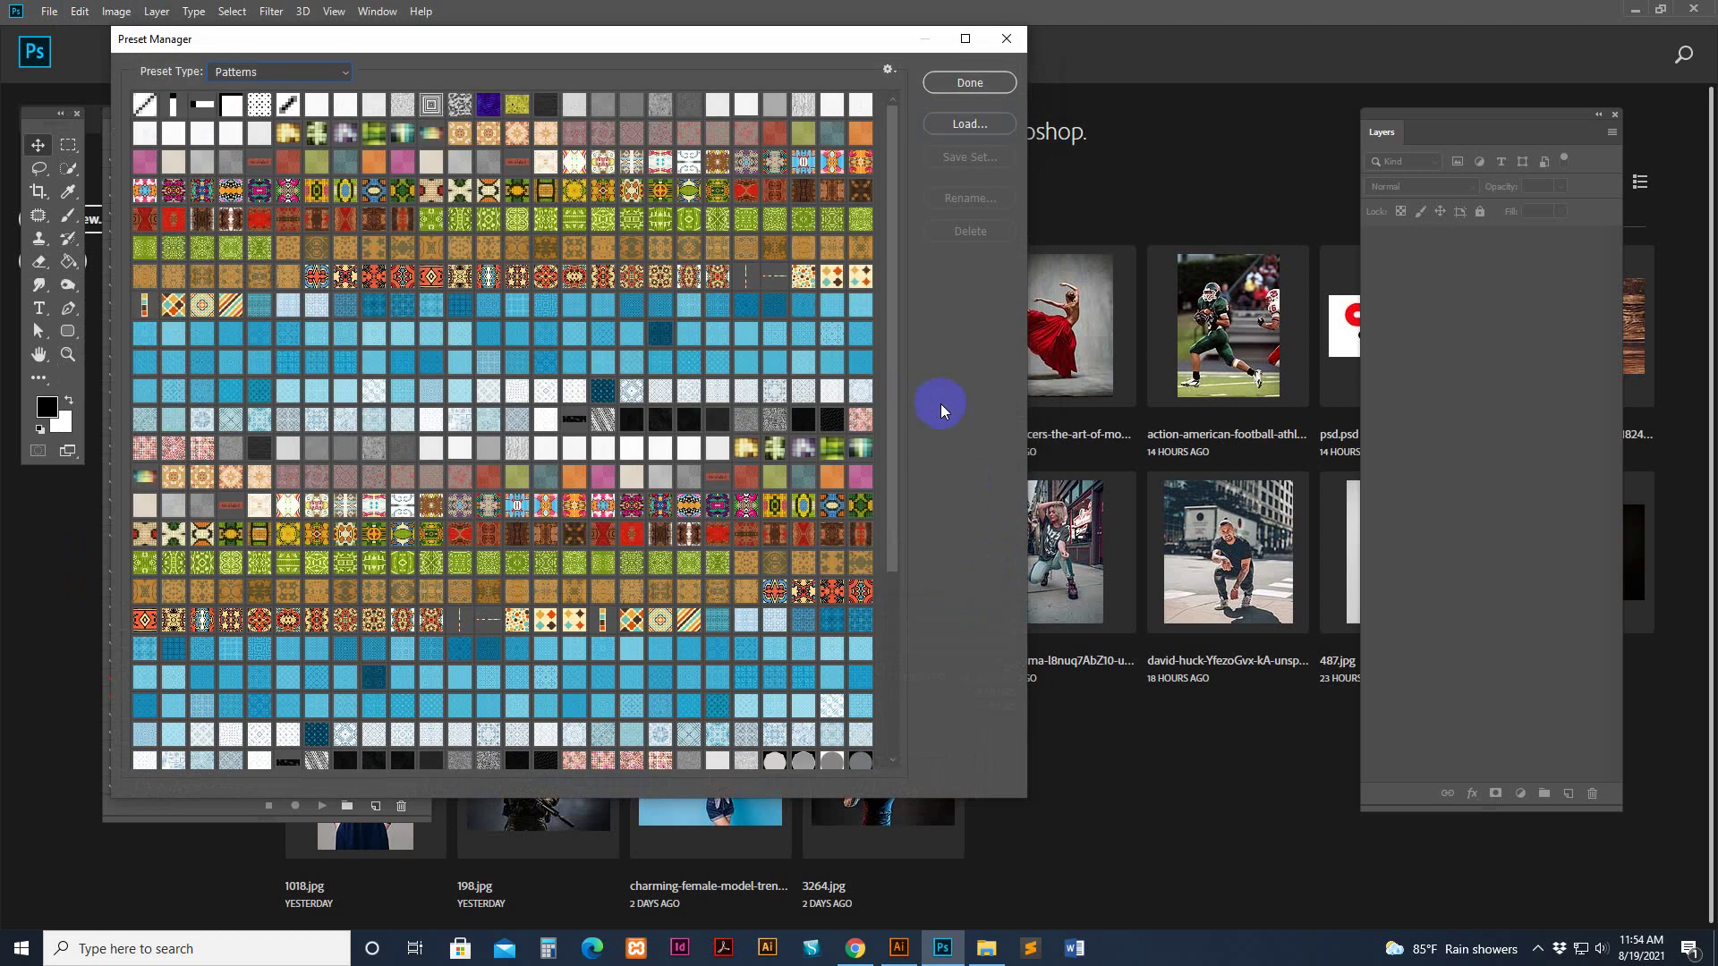
{"action": "left_click", "coordinate": [971, 82]}
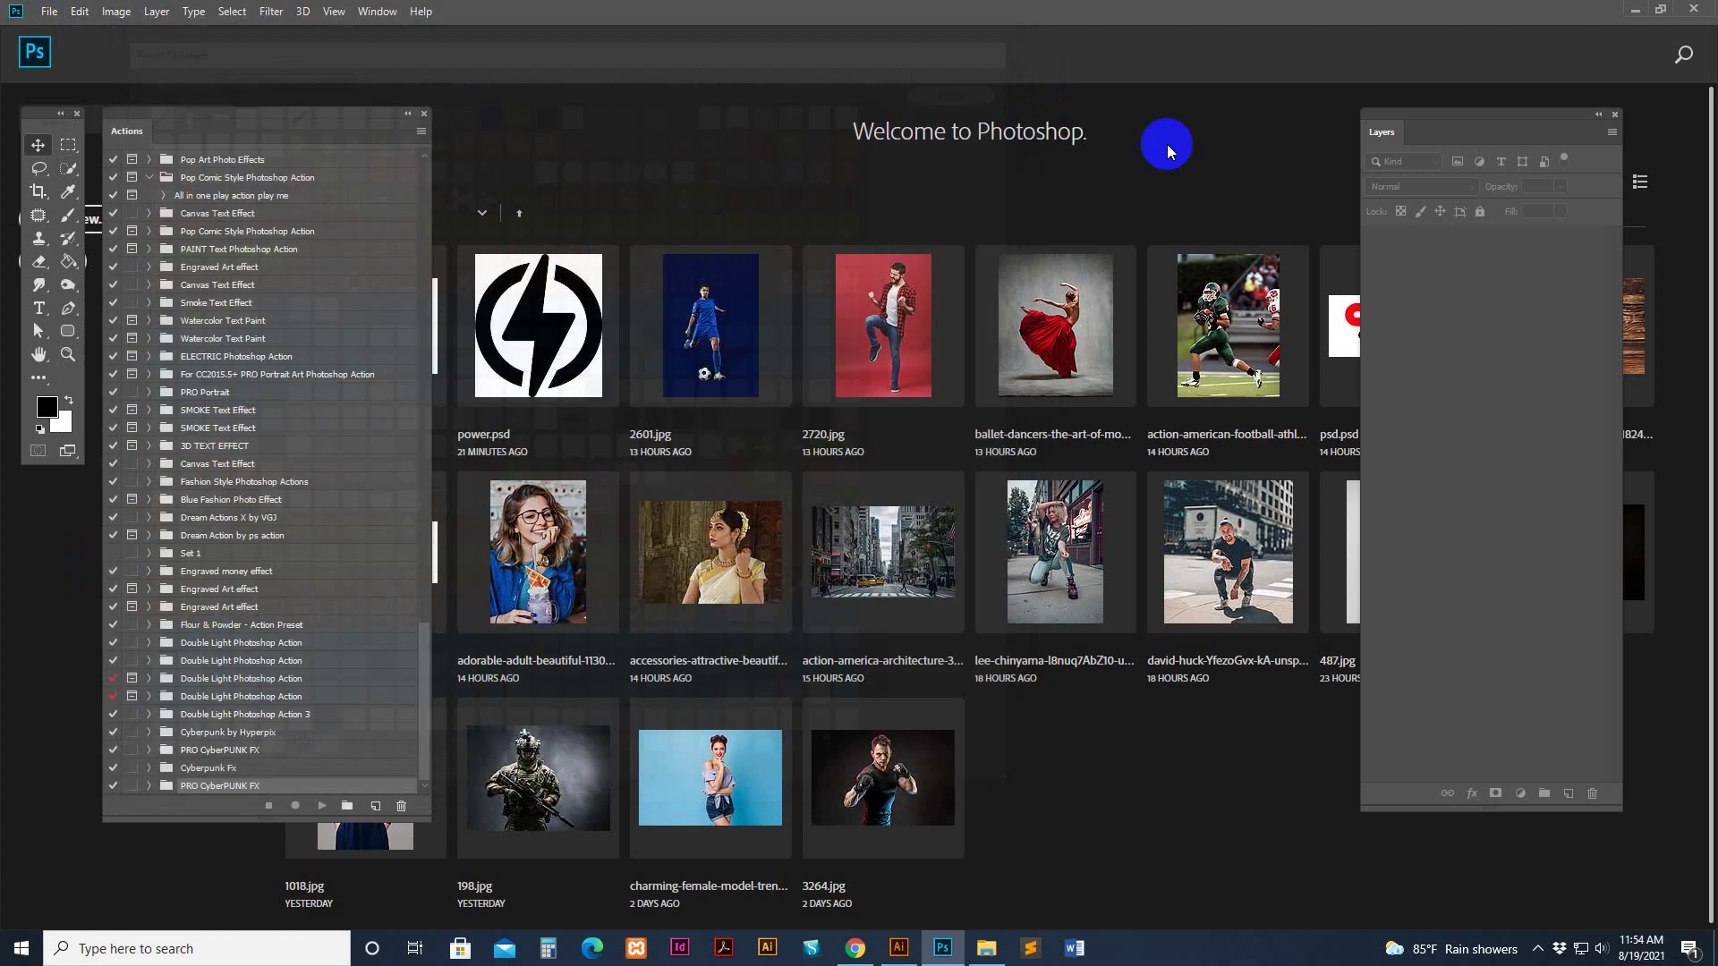
Hide the Actions panel and show it again
{"action": "left_click", "coordinate": [376, 12]}
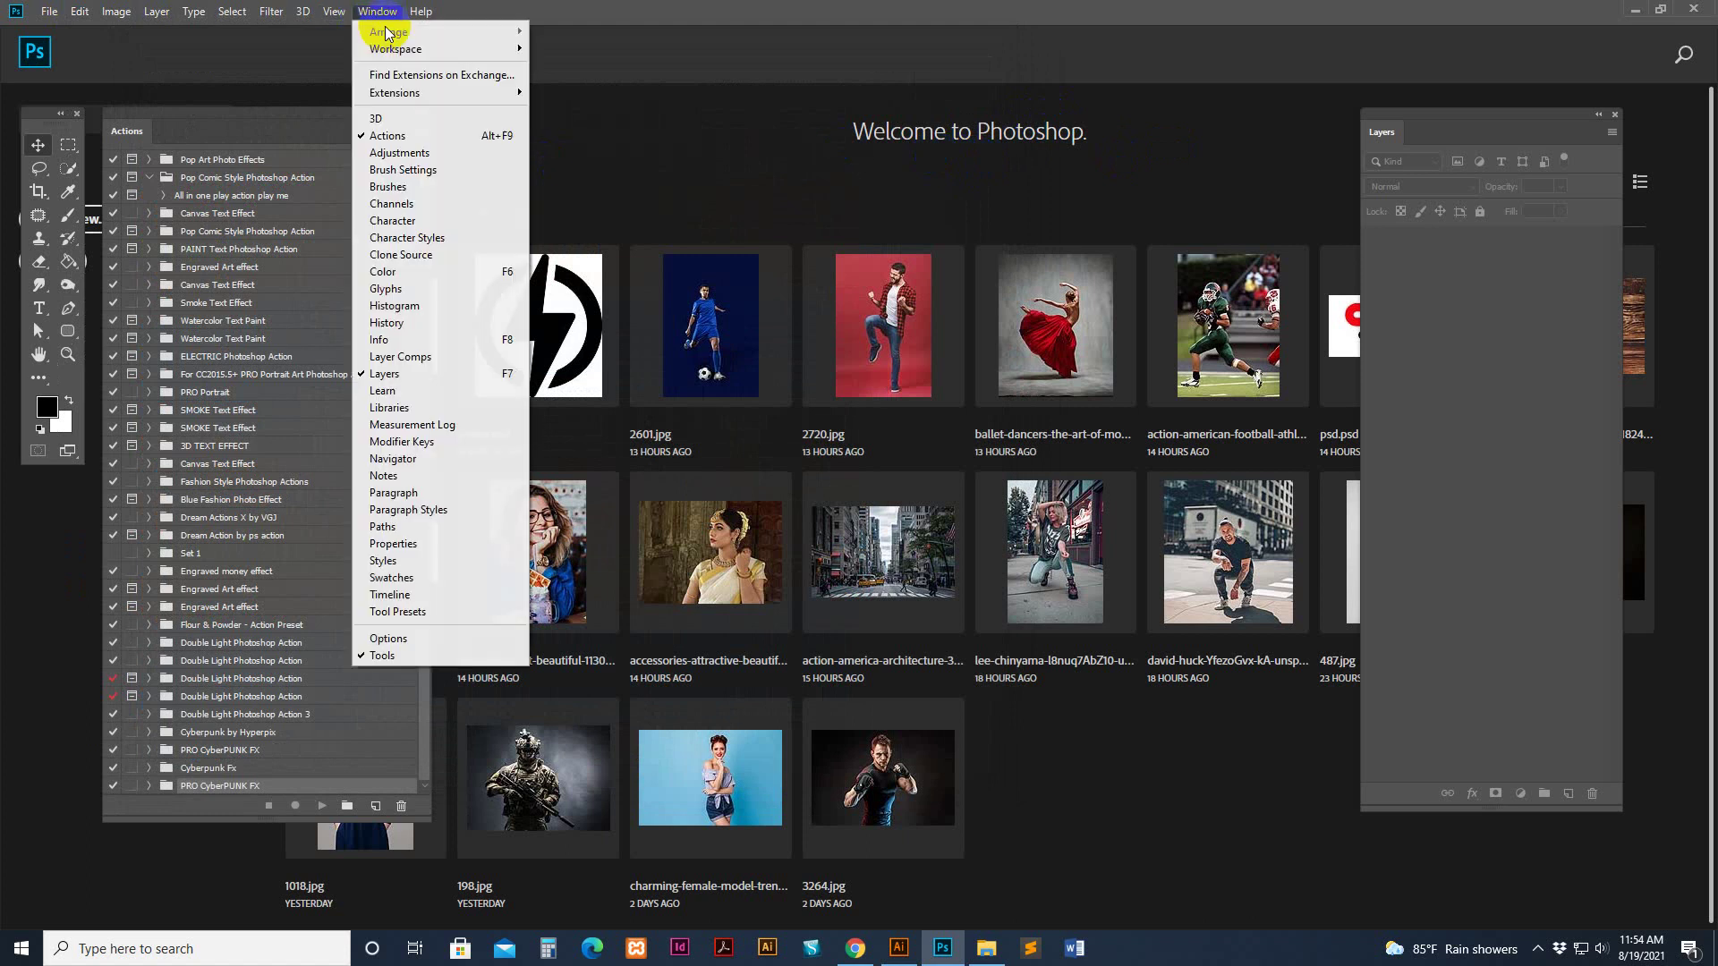
{"action": "left_click", "coordinate": [394, 135]}
{"action": "left_click", "coordinate": [377, 11]}
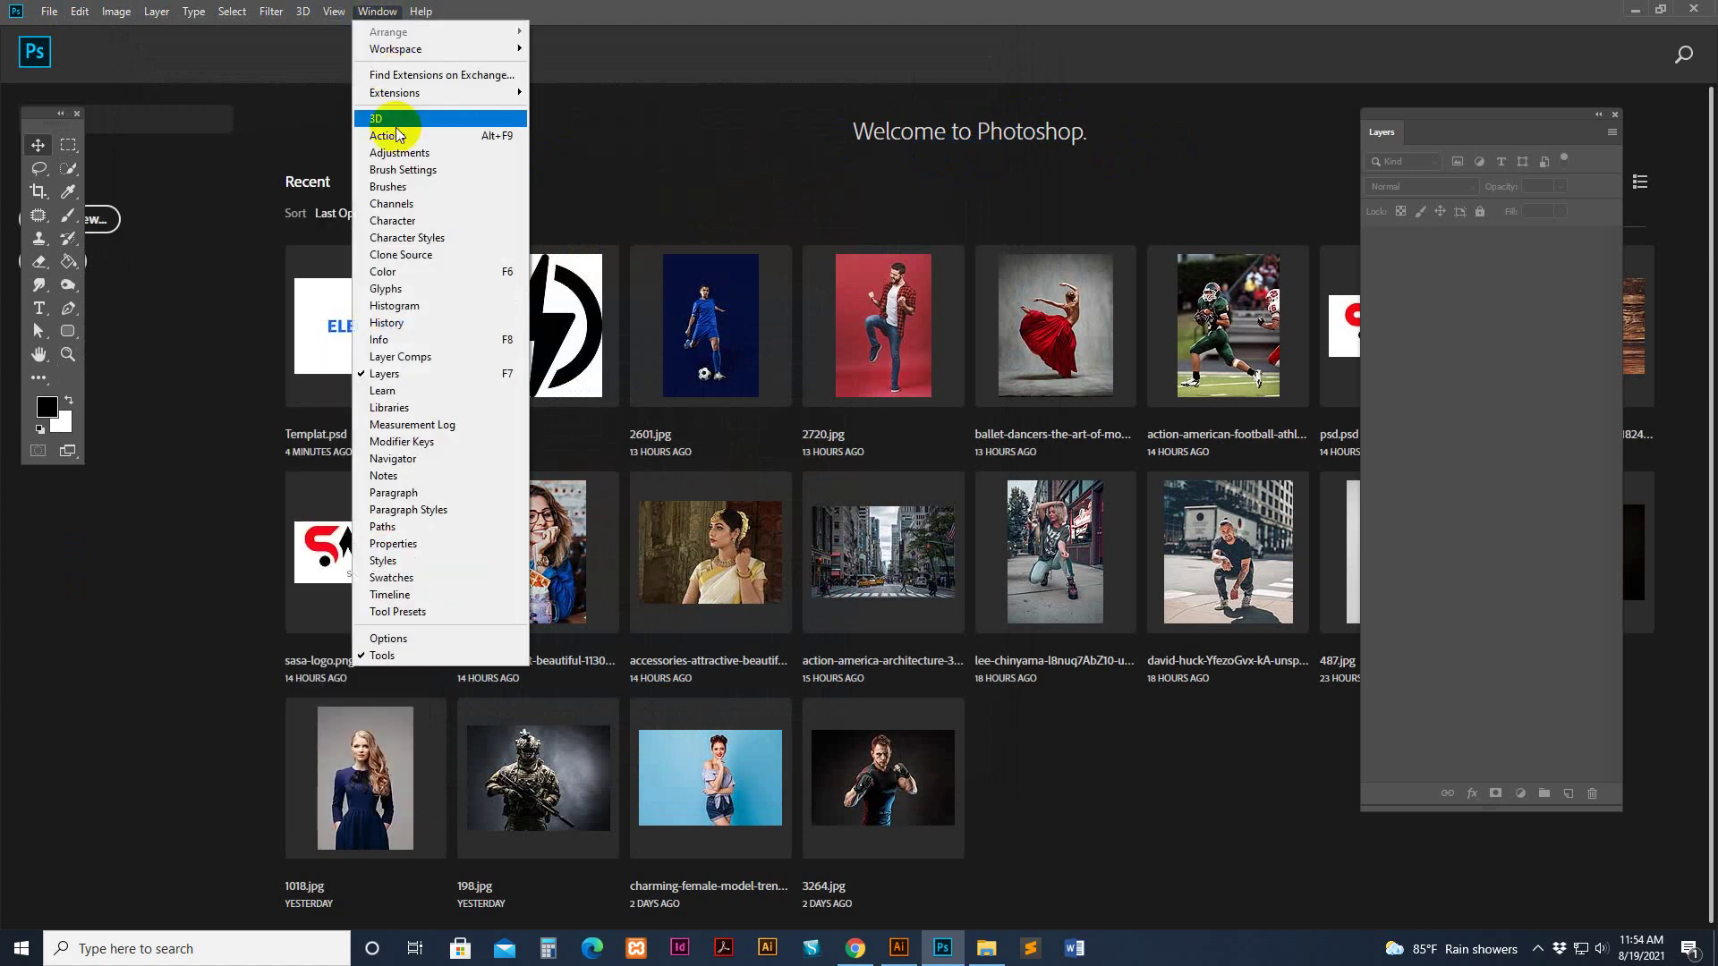
{"action": "left_click", "coordinate": [393, 135]}
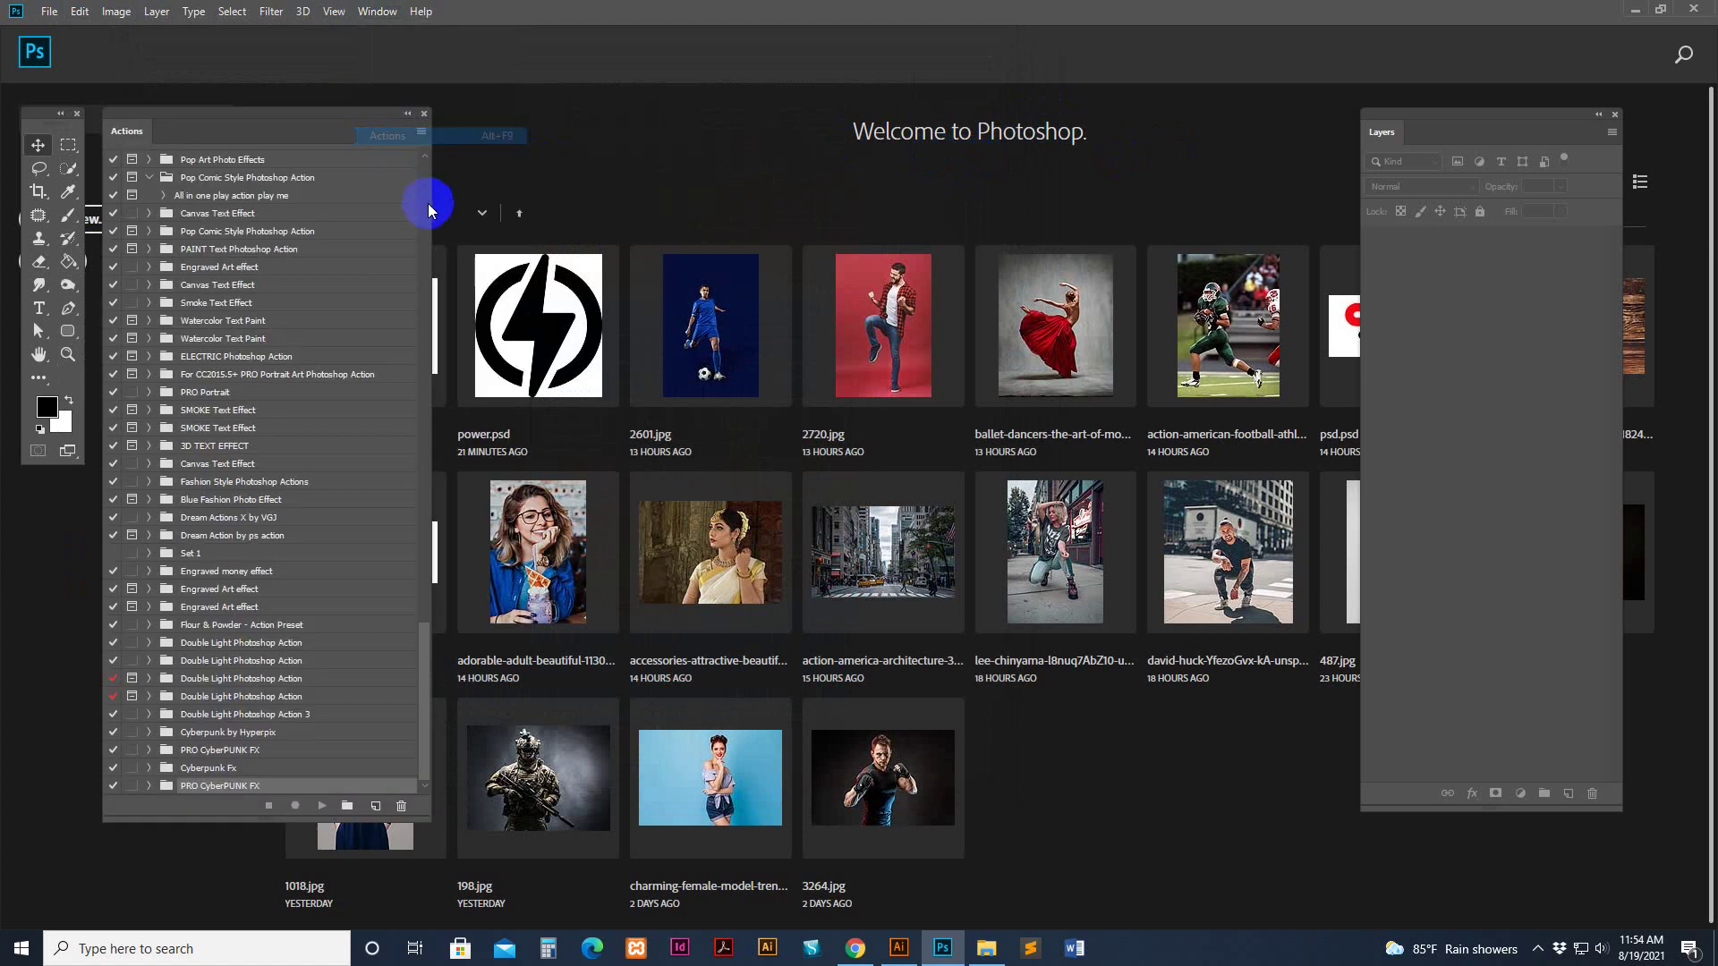
Load the "ELECTRIC Photoshop Action .atn" file into the actions and select its "All in one play action play me" action
{"action": "left_click", "coordinate": [421, 134]}
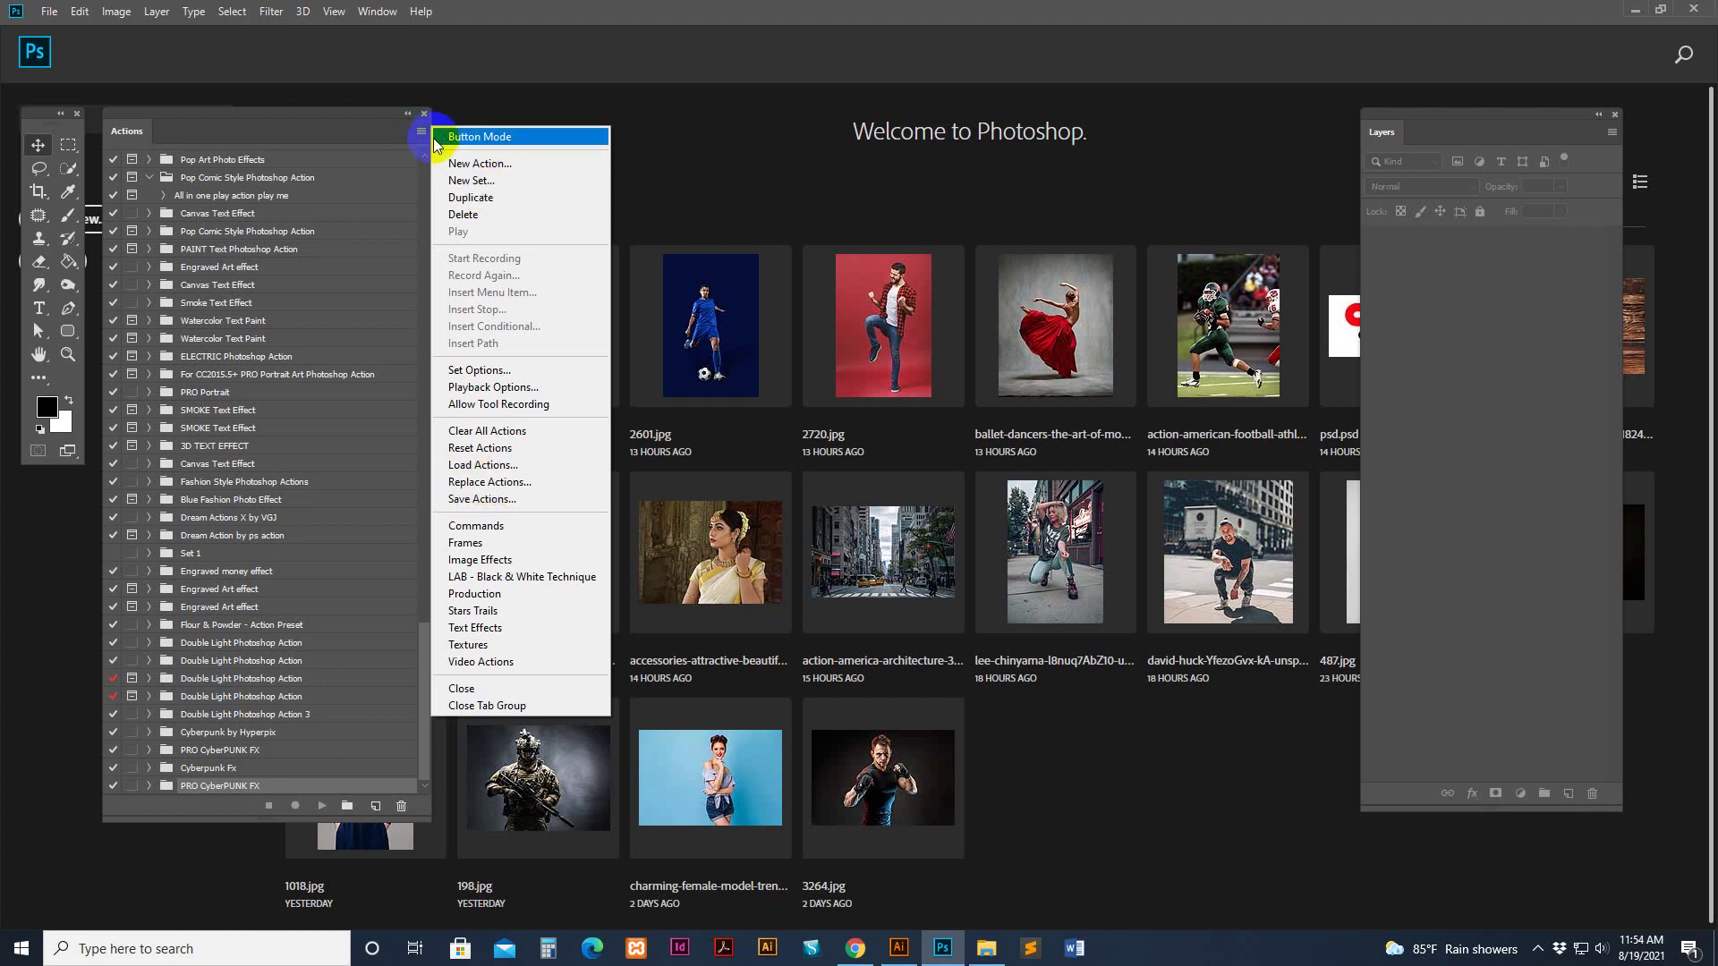
{"action": "left_click", "coordinate": [474, 464]}
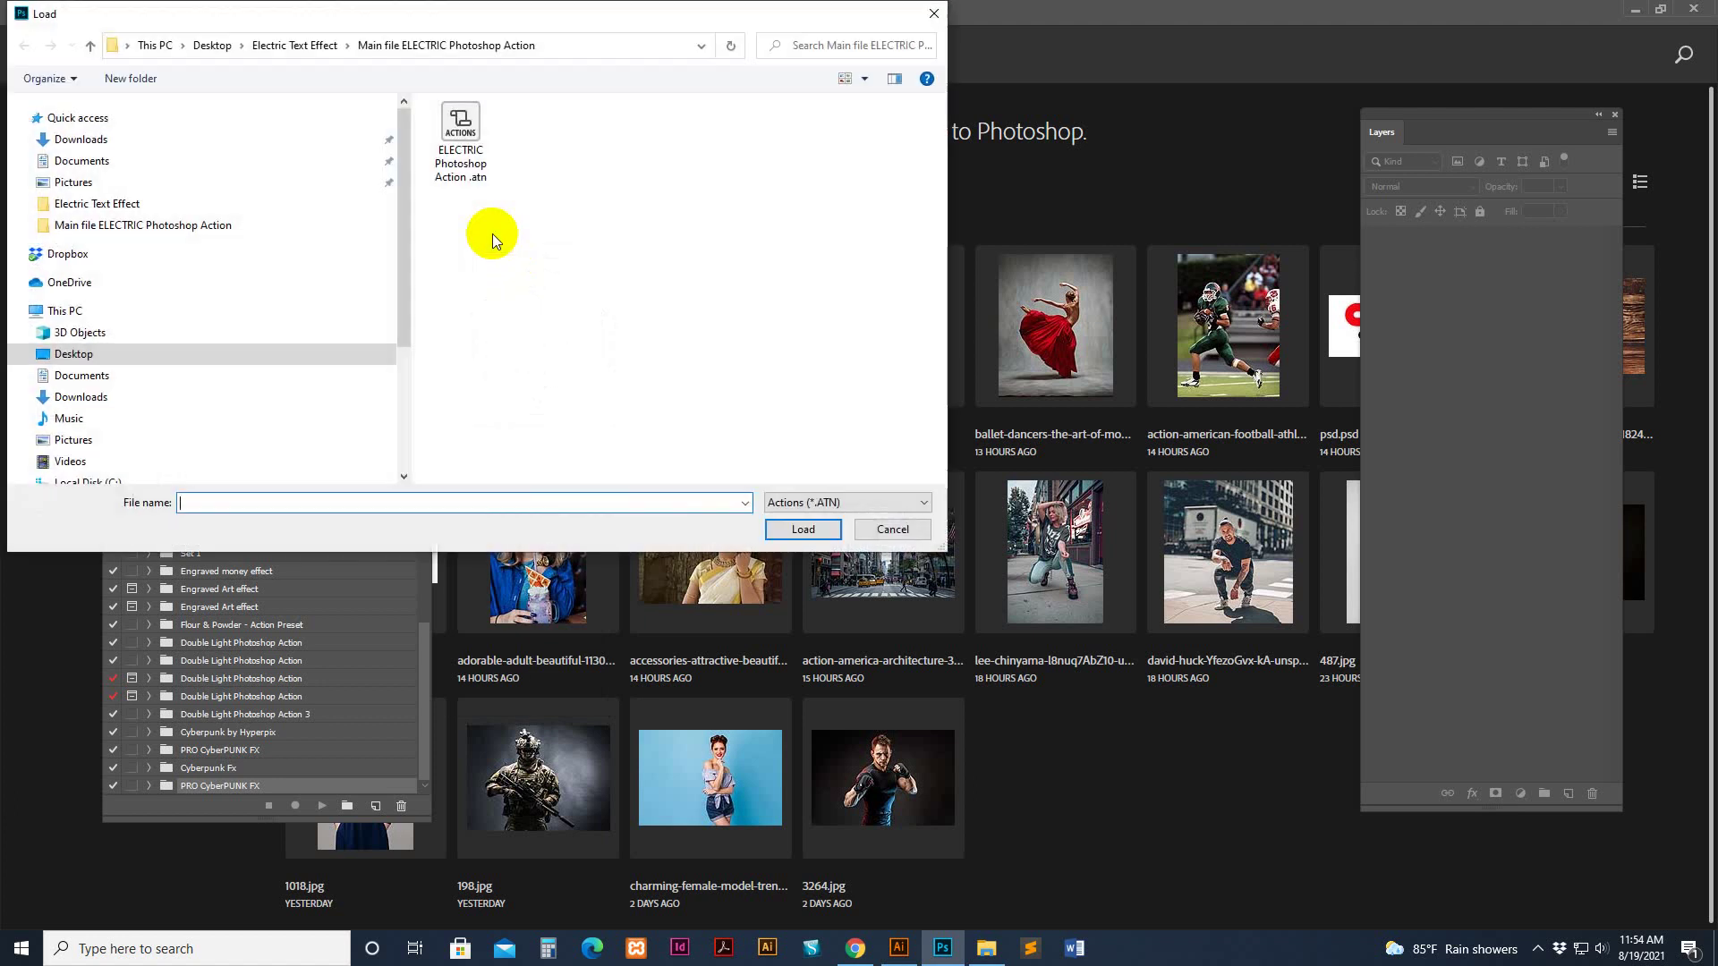
{"action": "left_click", "coordinate": [307, 225]}
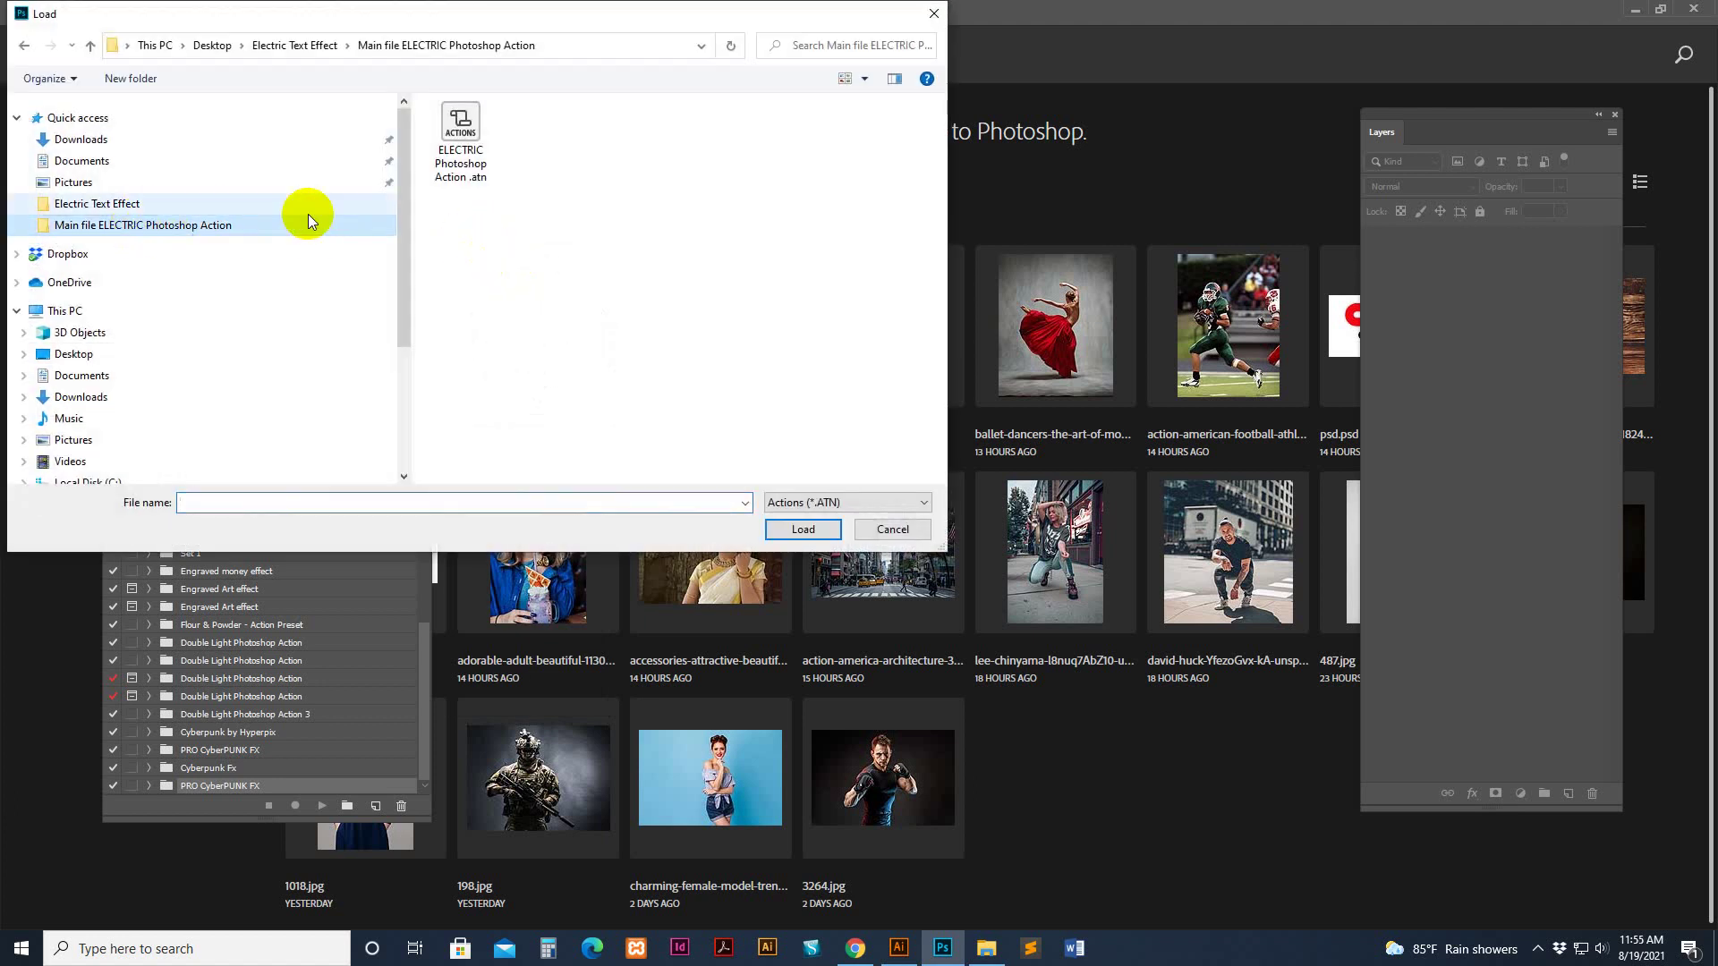
{"action": "left_click", "coordinate": [459, 137]}
{"action": "left_click", "coordinate": [802, 529]}
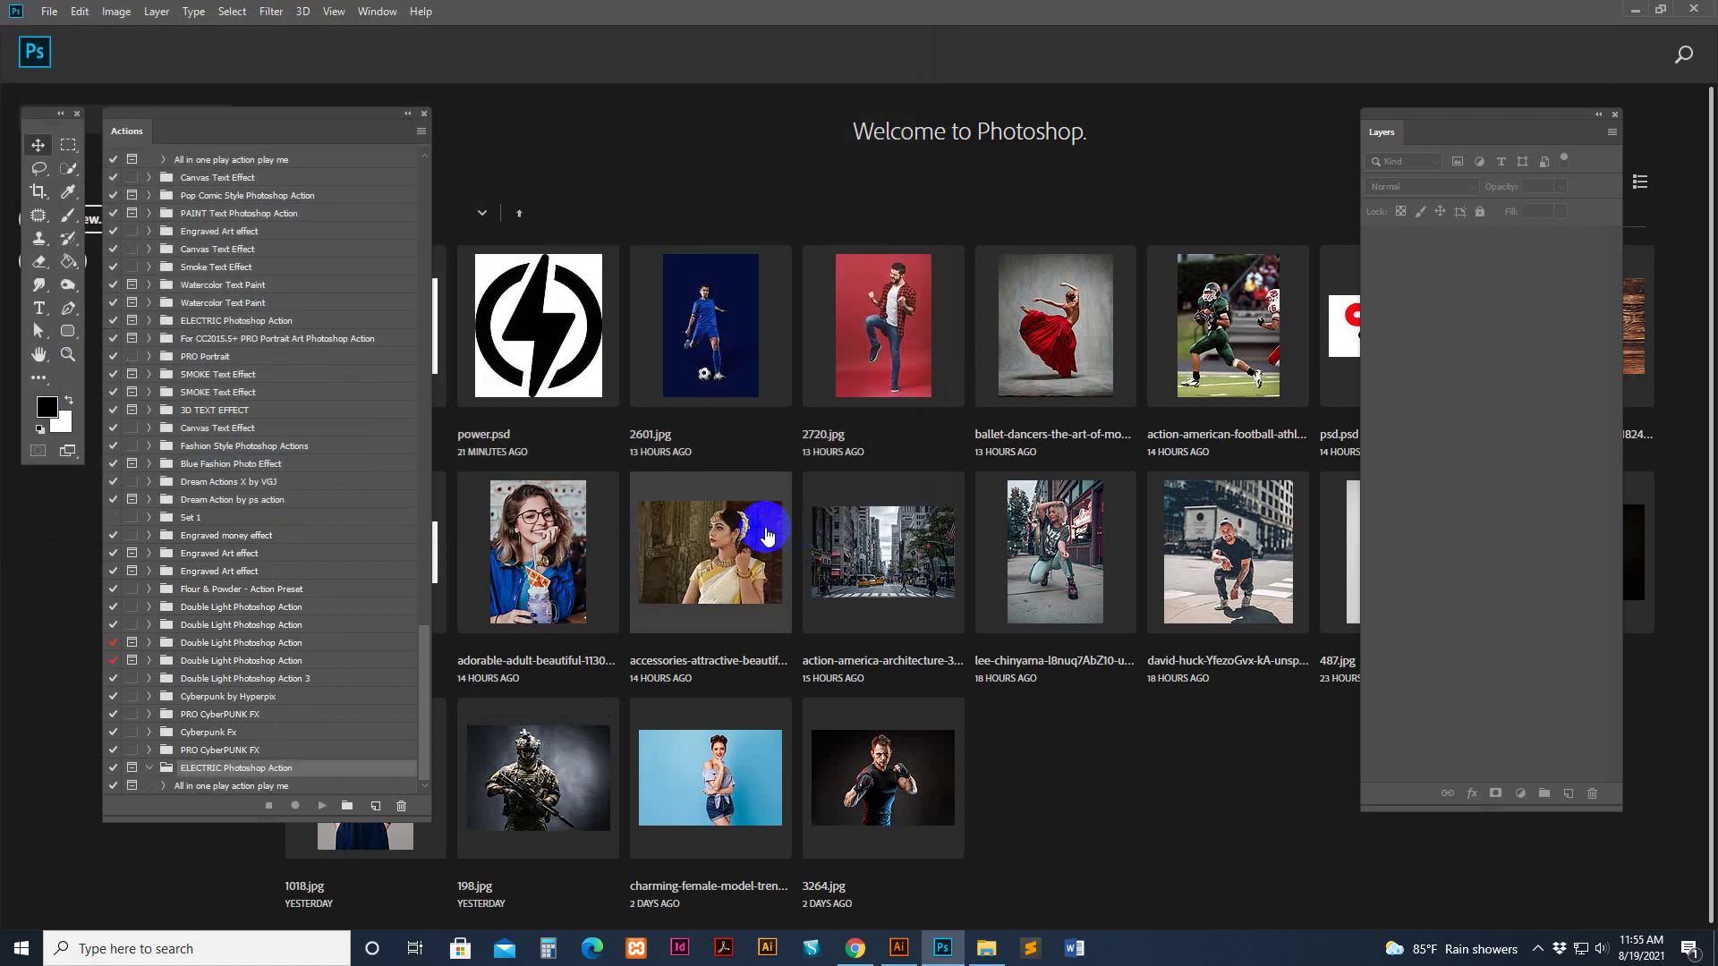
{"action": "scroll", "coordinate": [429, 707], "scroll_direction": "up", "scroll_amount": 3}
{"action": "scroll", "coordinate": [358, 734], "scroll_direction": "down", "scroll_amount": 3}
{"action": "left_click", "coordinate": [250, 777]}
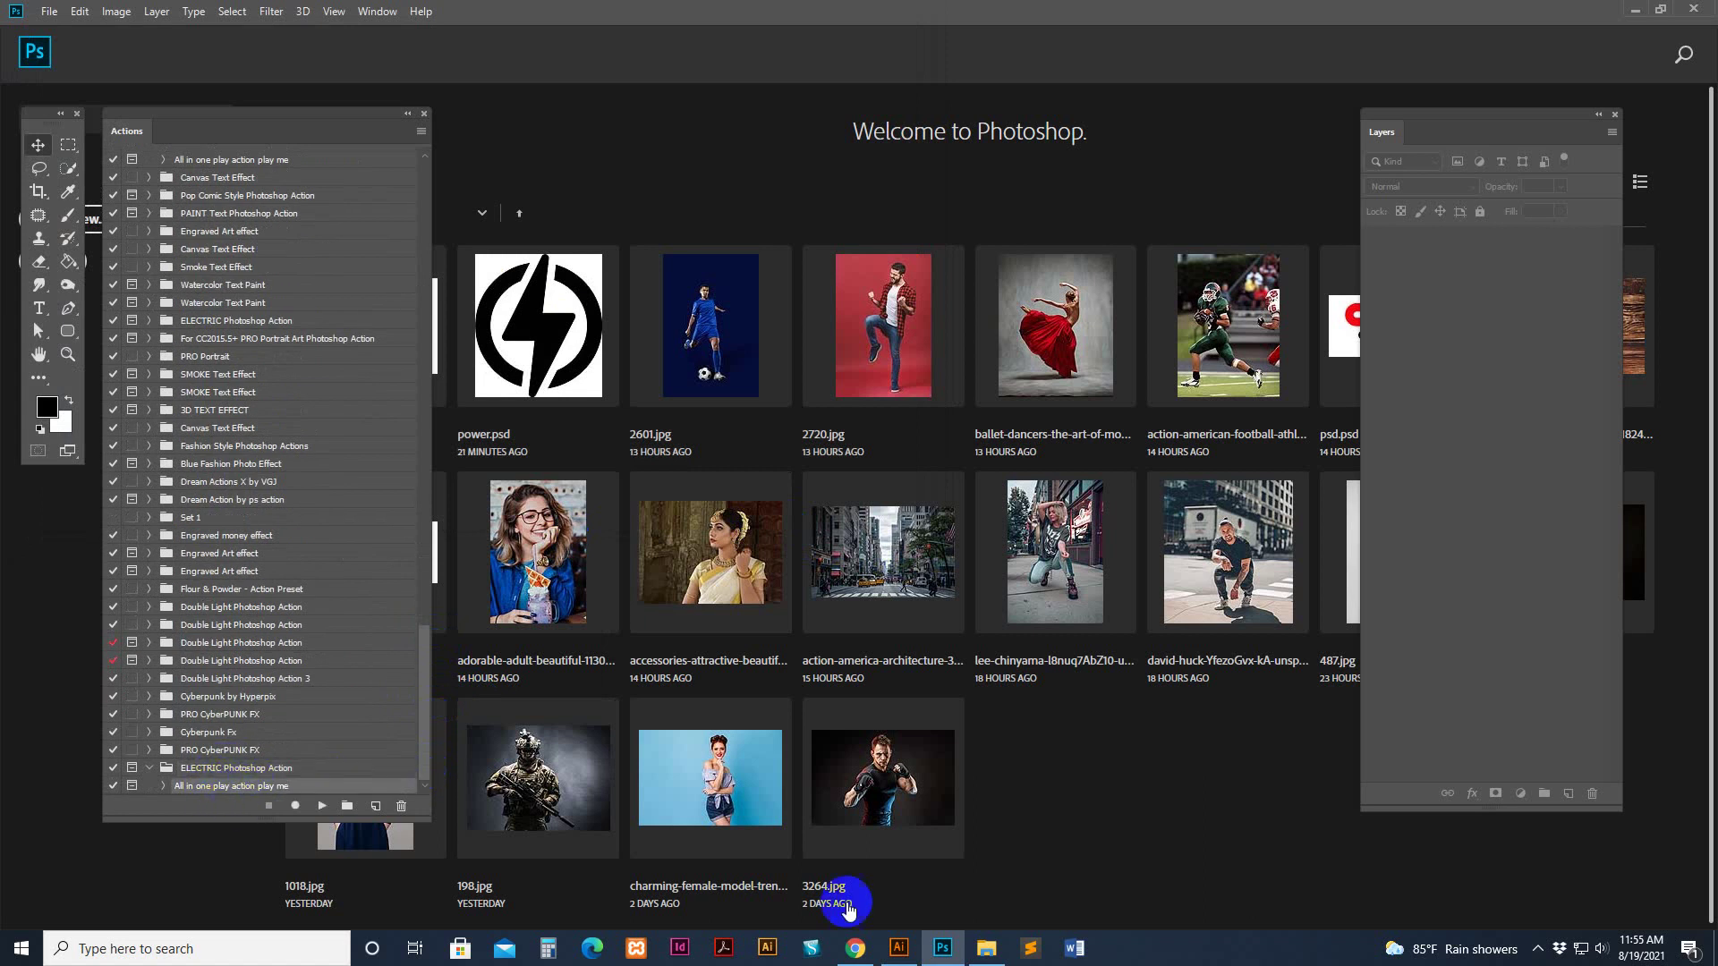
Open Templat.psd from the Main file ELECTRIC Photoshop Action folder in Photoshop
{"action": "left_click", "coordinate": [986, 947]}
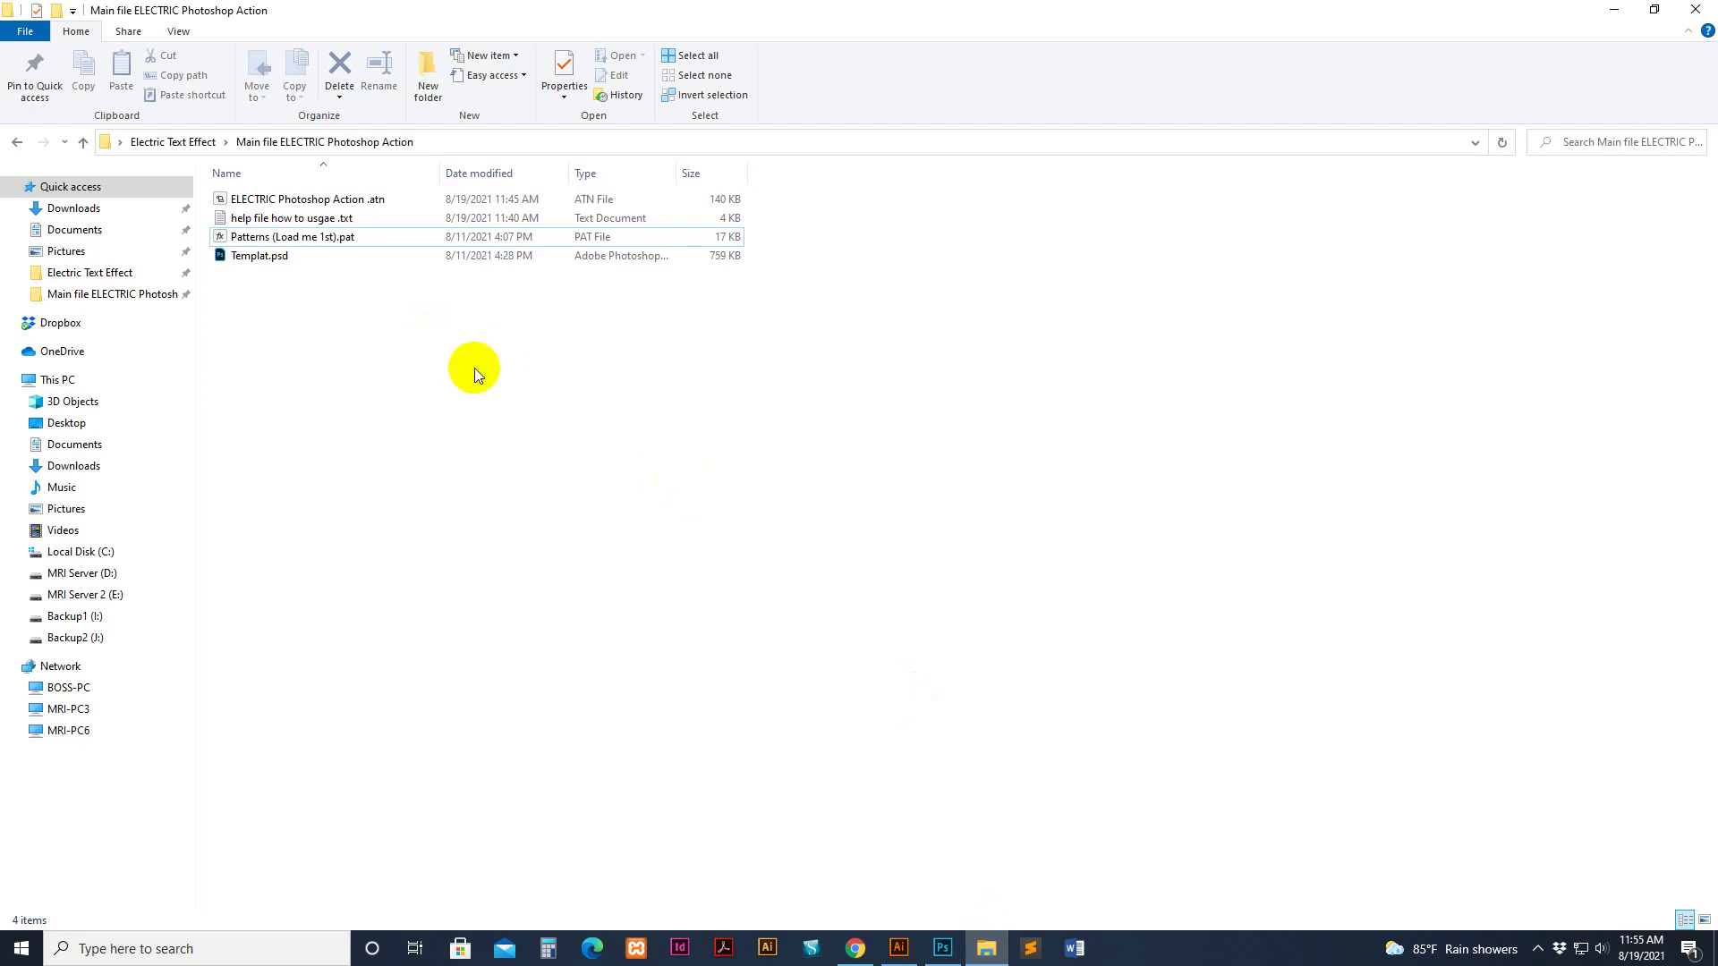
{"action": "double_click", "coordinate": [255, 259]}
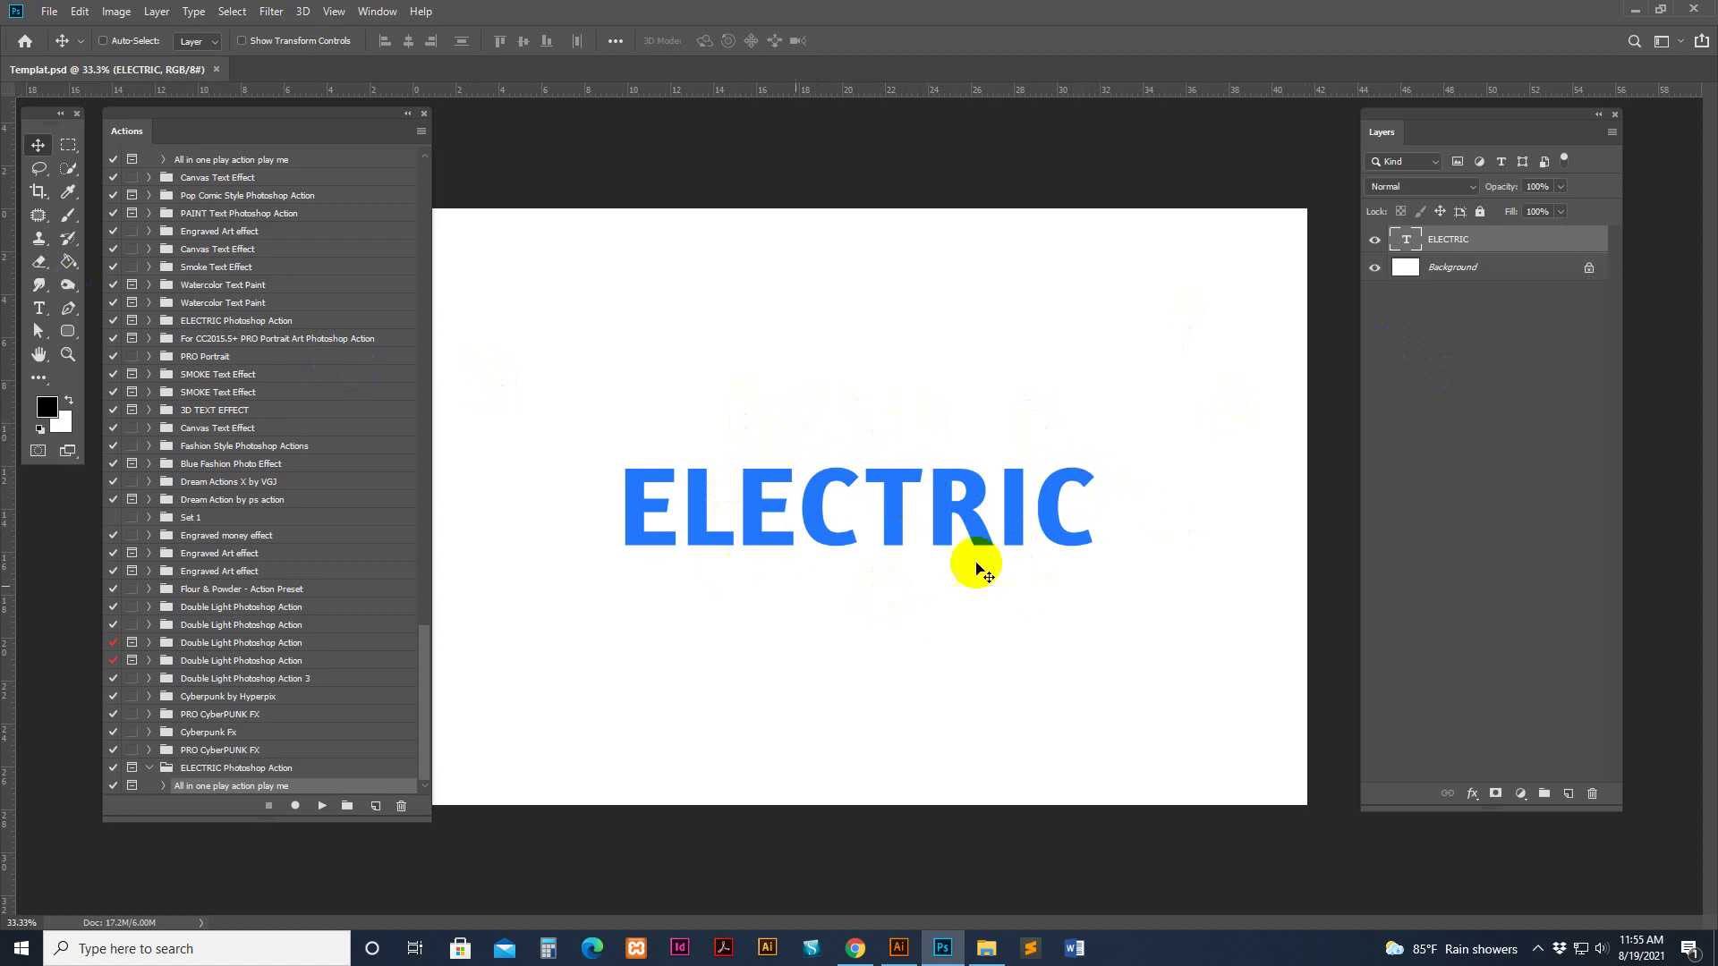
Replace the ELECTRIC text on the canvas with FIRE
{"action": "left_click", "coordinate": [38, 308]}
{"action": "left_click", "coordinate": [802, 501]}
{"action": "double_click", "coordinate": [862, 494]}
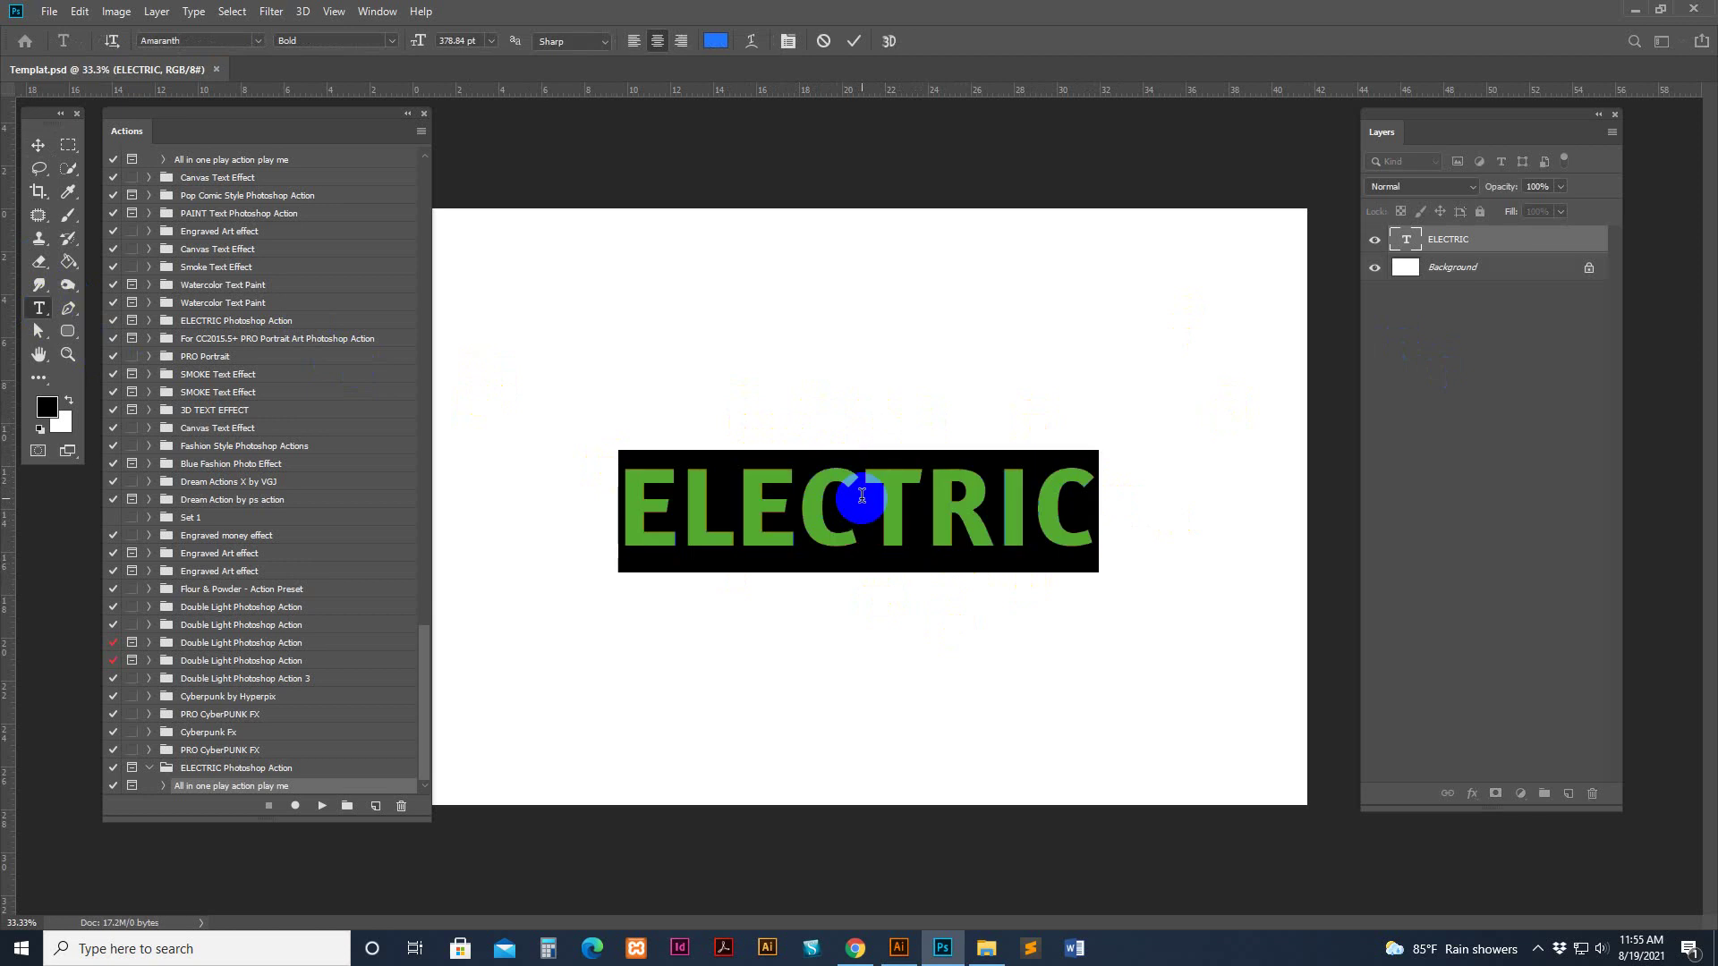
{"action": "key", "text": "BackSpace"}
{"action": "type", "text": "F"}
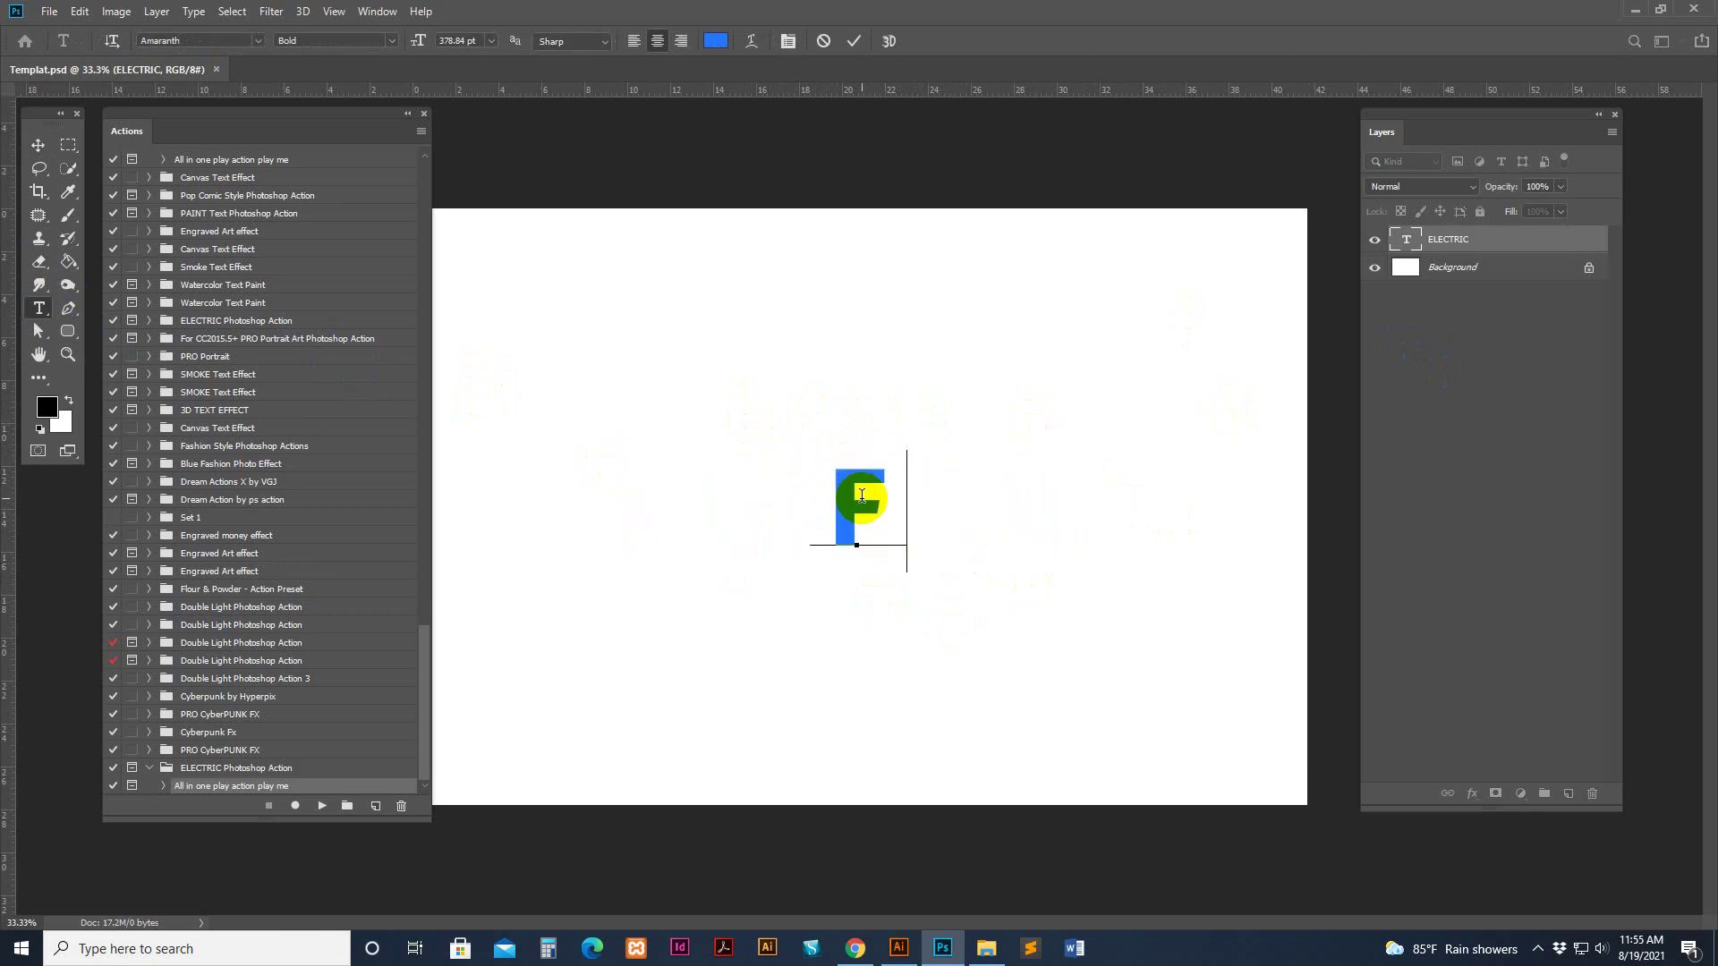
{"action": "type", "text": "IRE"}
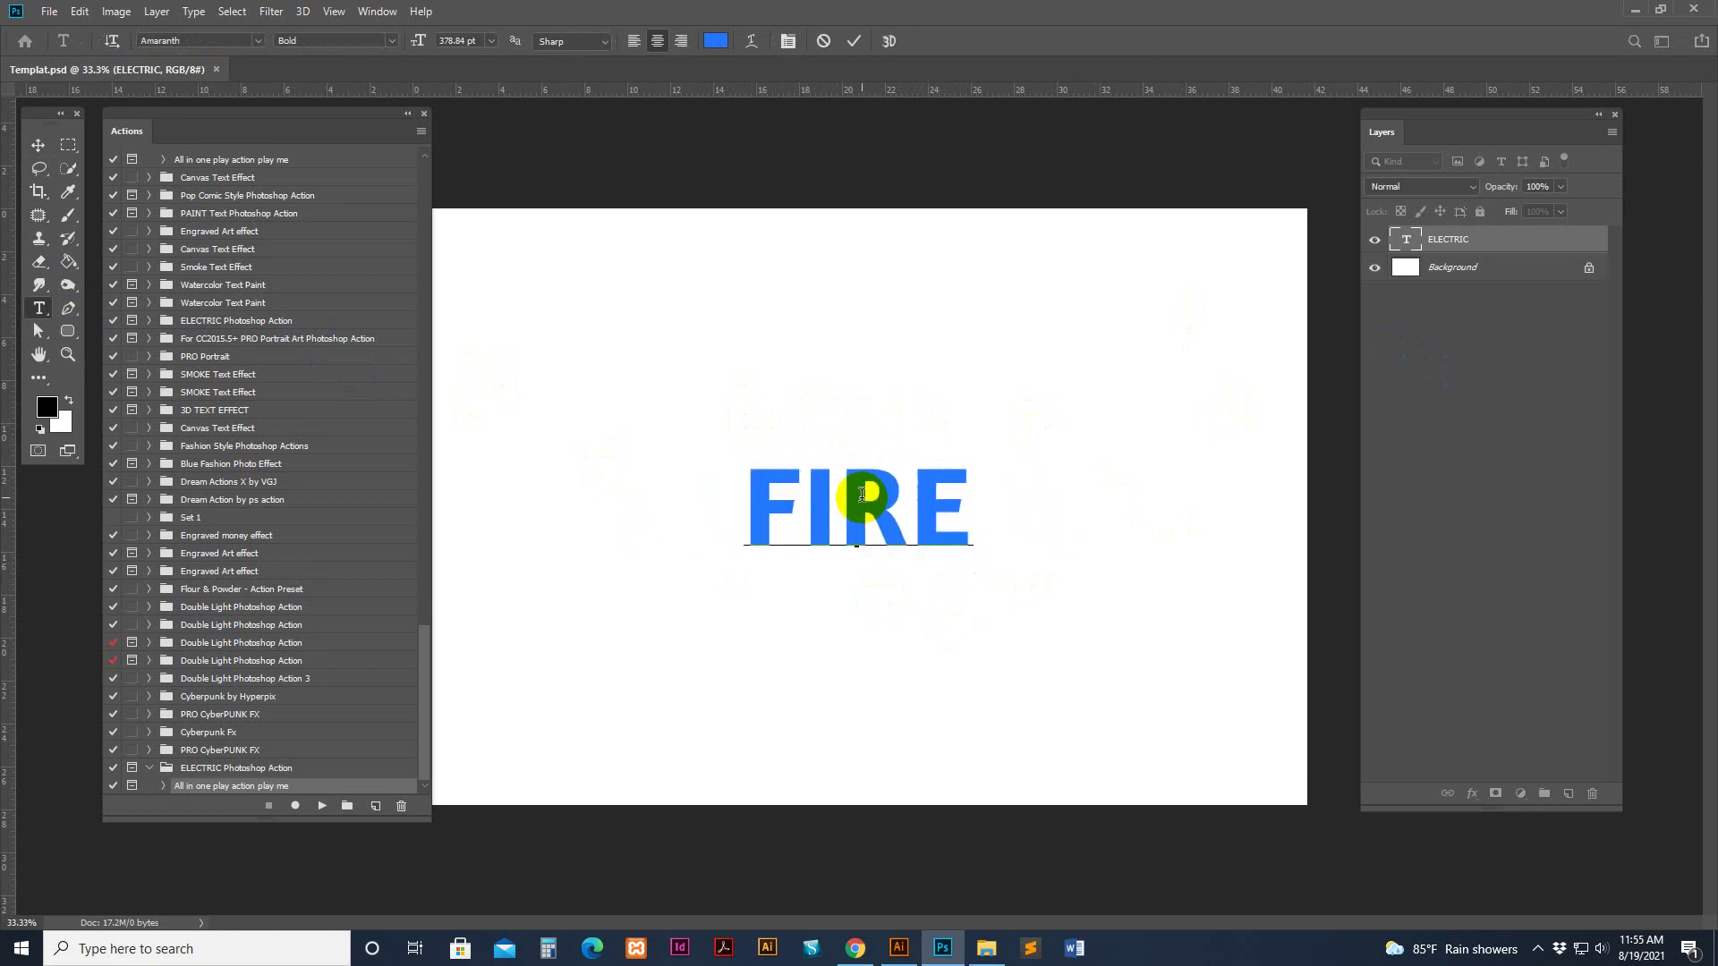
{"action": "left_click", "coordinate": [38, 148]}
{"action": "left_click_drag", "start_coordinate": [786, 499], "coordinate": [940, 561]}
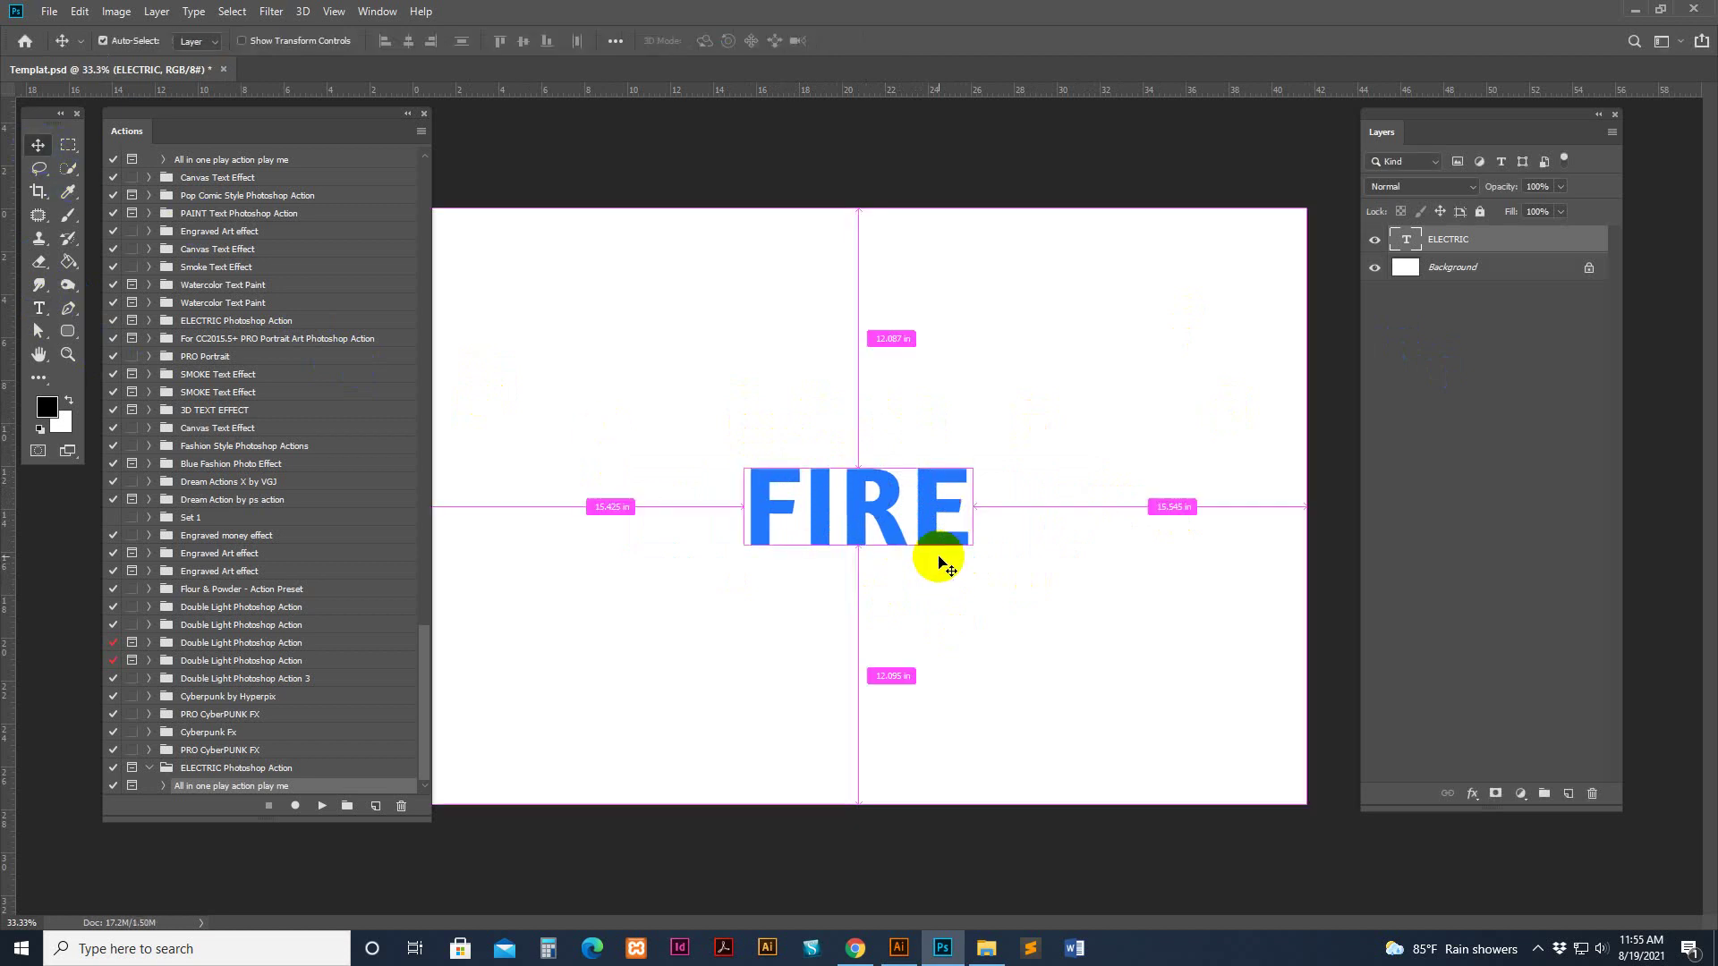
Set the font size of the whole FIRE text to 400 pt
{"action": "left_click", "coordinate": [38, 307]}
{"action": "left_click", "coordinate": [790, 483]}
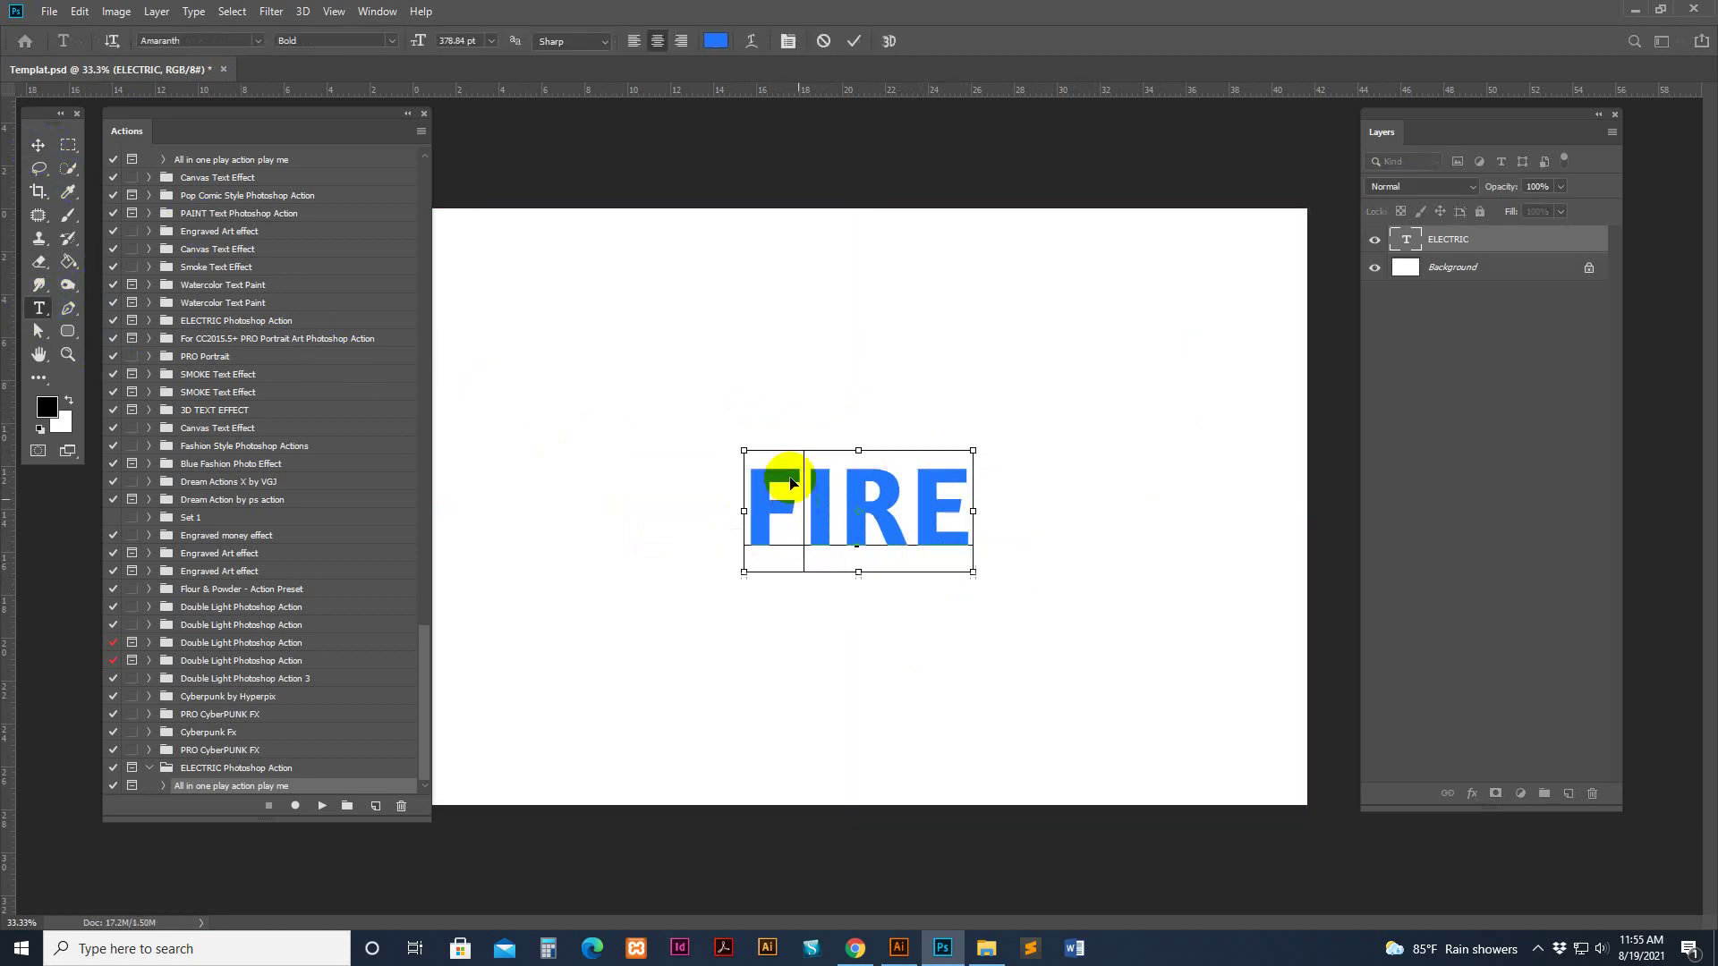
{"action": "key", "text": "ctrl+a"}
{"action": "left_click", "coordinate": [459, 42]}
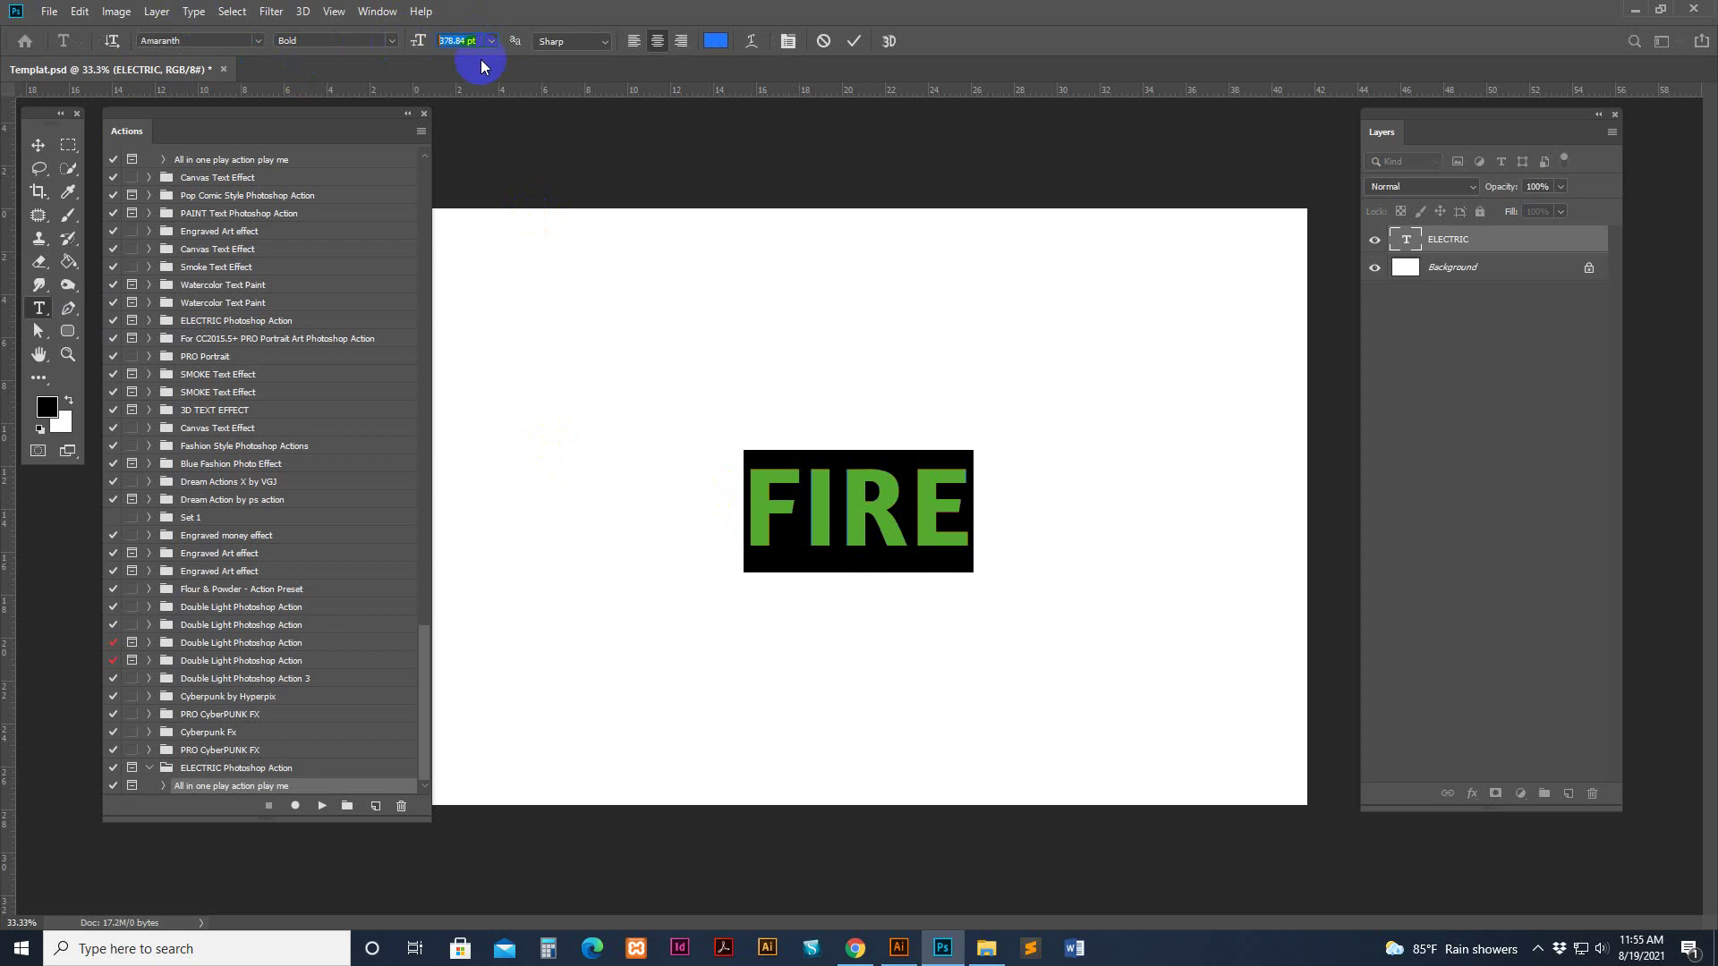
{"action": "type", "text": "400"}
{"action": "key", "text": "Return"}
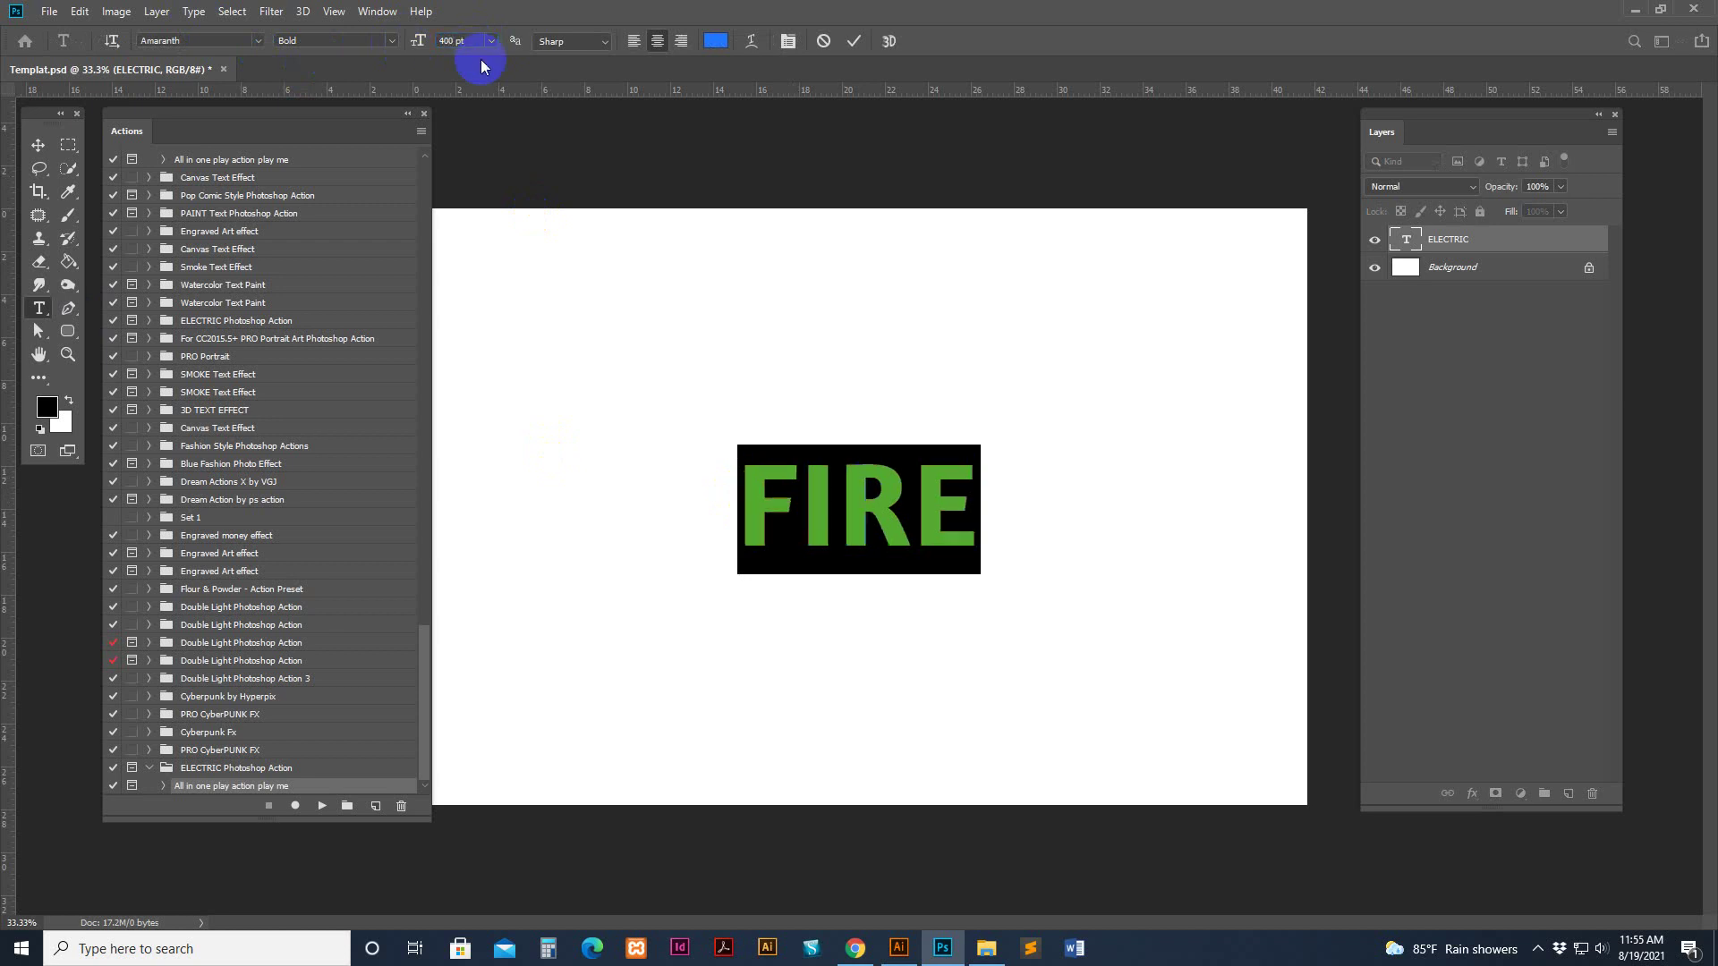
{"action": "left_click", "coordinate": [39, 145]}
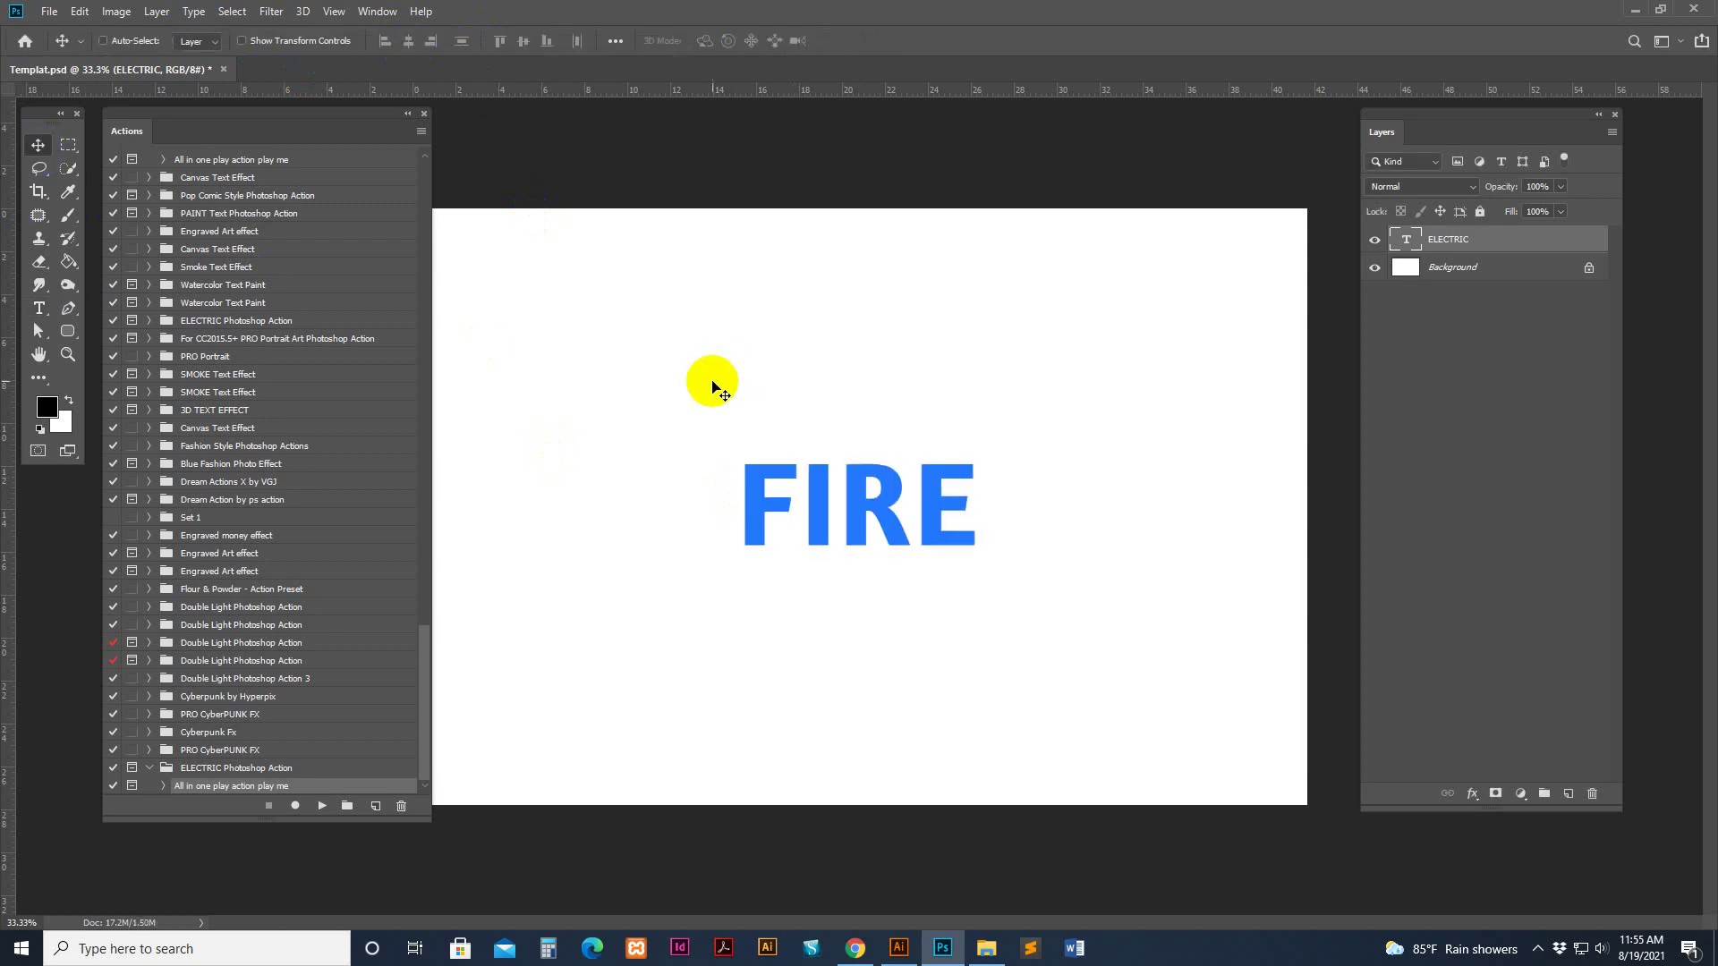
Enlarge the FIRE text a little more with Free Transform, keeping it near the middle of the canvas
{"action": "key", "text": "ctrl+t"}
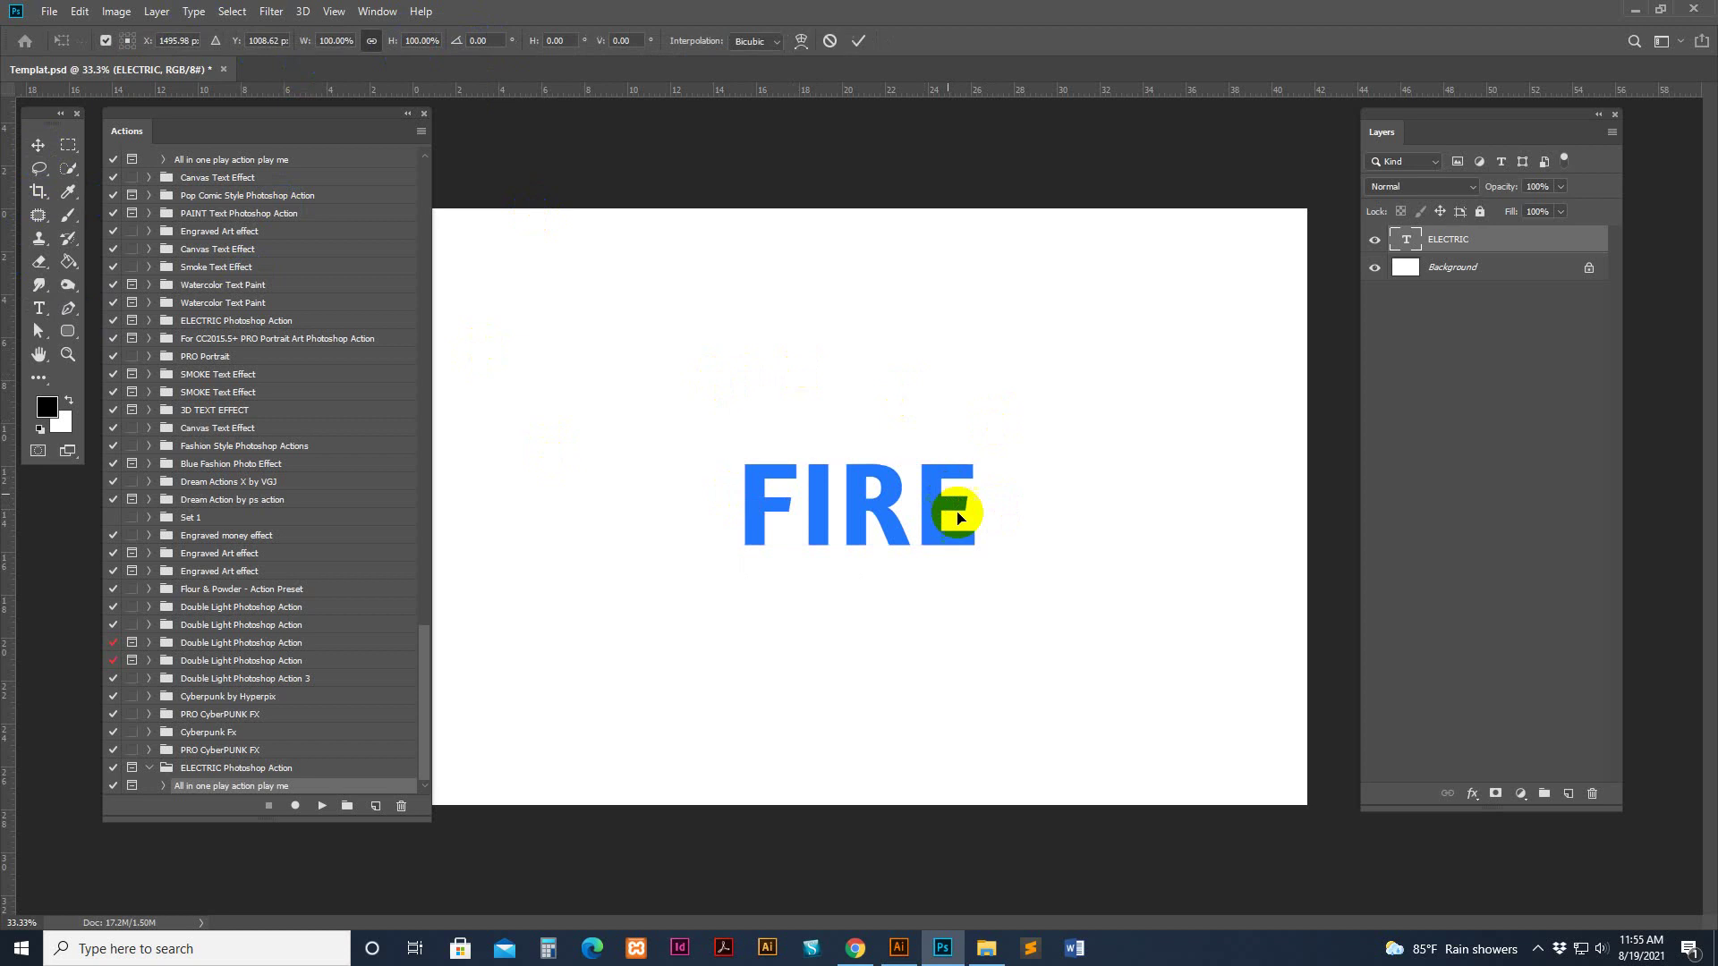
{"action": "left_click_drag", "start_coordinate": [981, 568], "coordinate": [957, 517]}
{"action": "key", "text": "Return"}
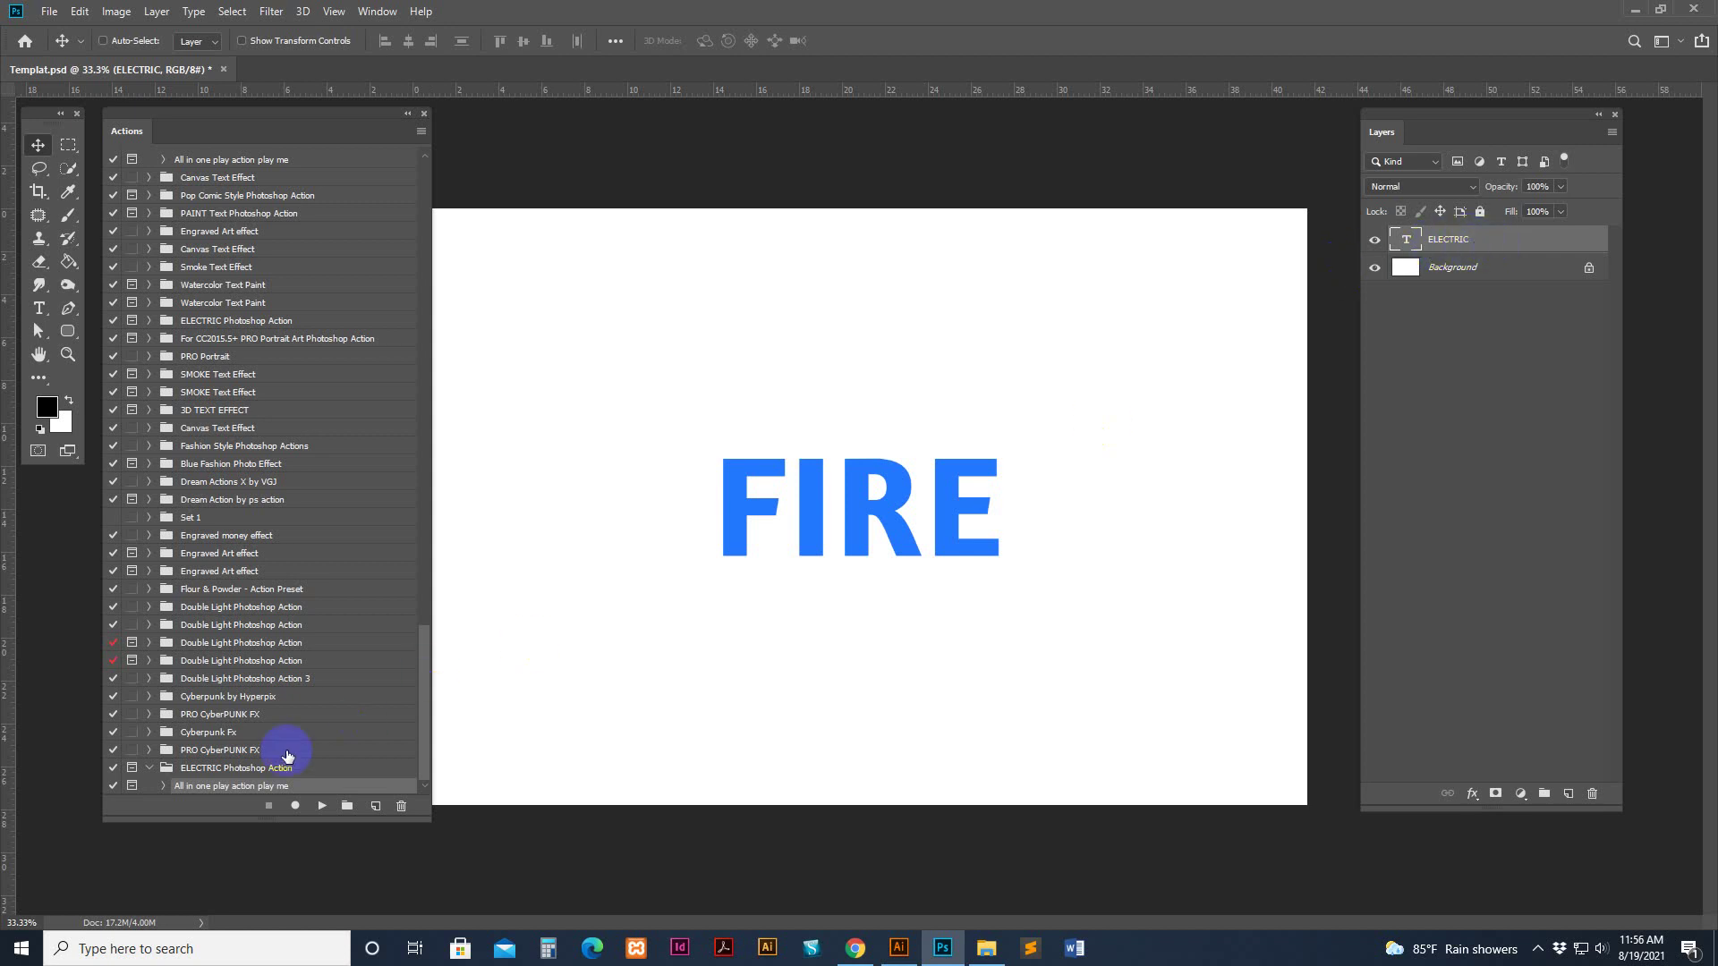
Inspect the name of the loaded ELECTRIC Photoshop Action set without changing it
{"action": "double_click", "coordinate": [193, 768]}
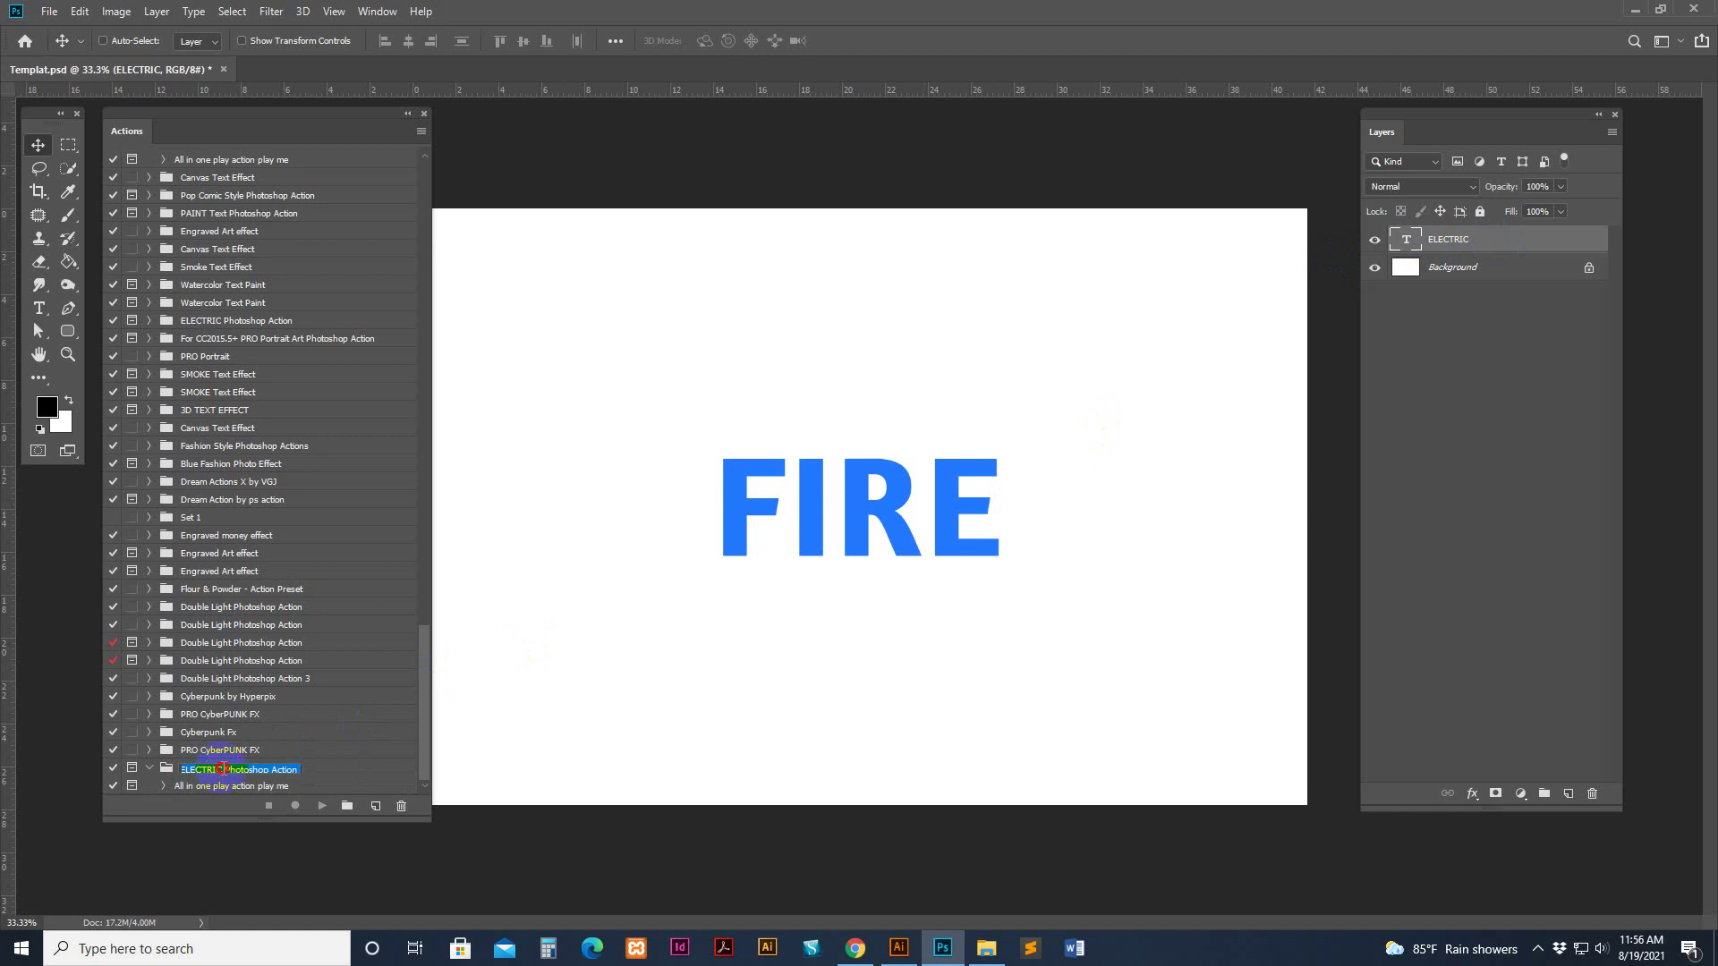
{"action": "left_click_drag", "start_coordinate": [222, 770], "coordinate": [166, 771]}
{"action": "left_click", "coordinate": [330, 787]}
Change the text layer's name from ELECTRIC to FIRE
{"action": "left_click", "coordinate": [1545, 242]}
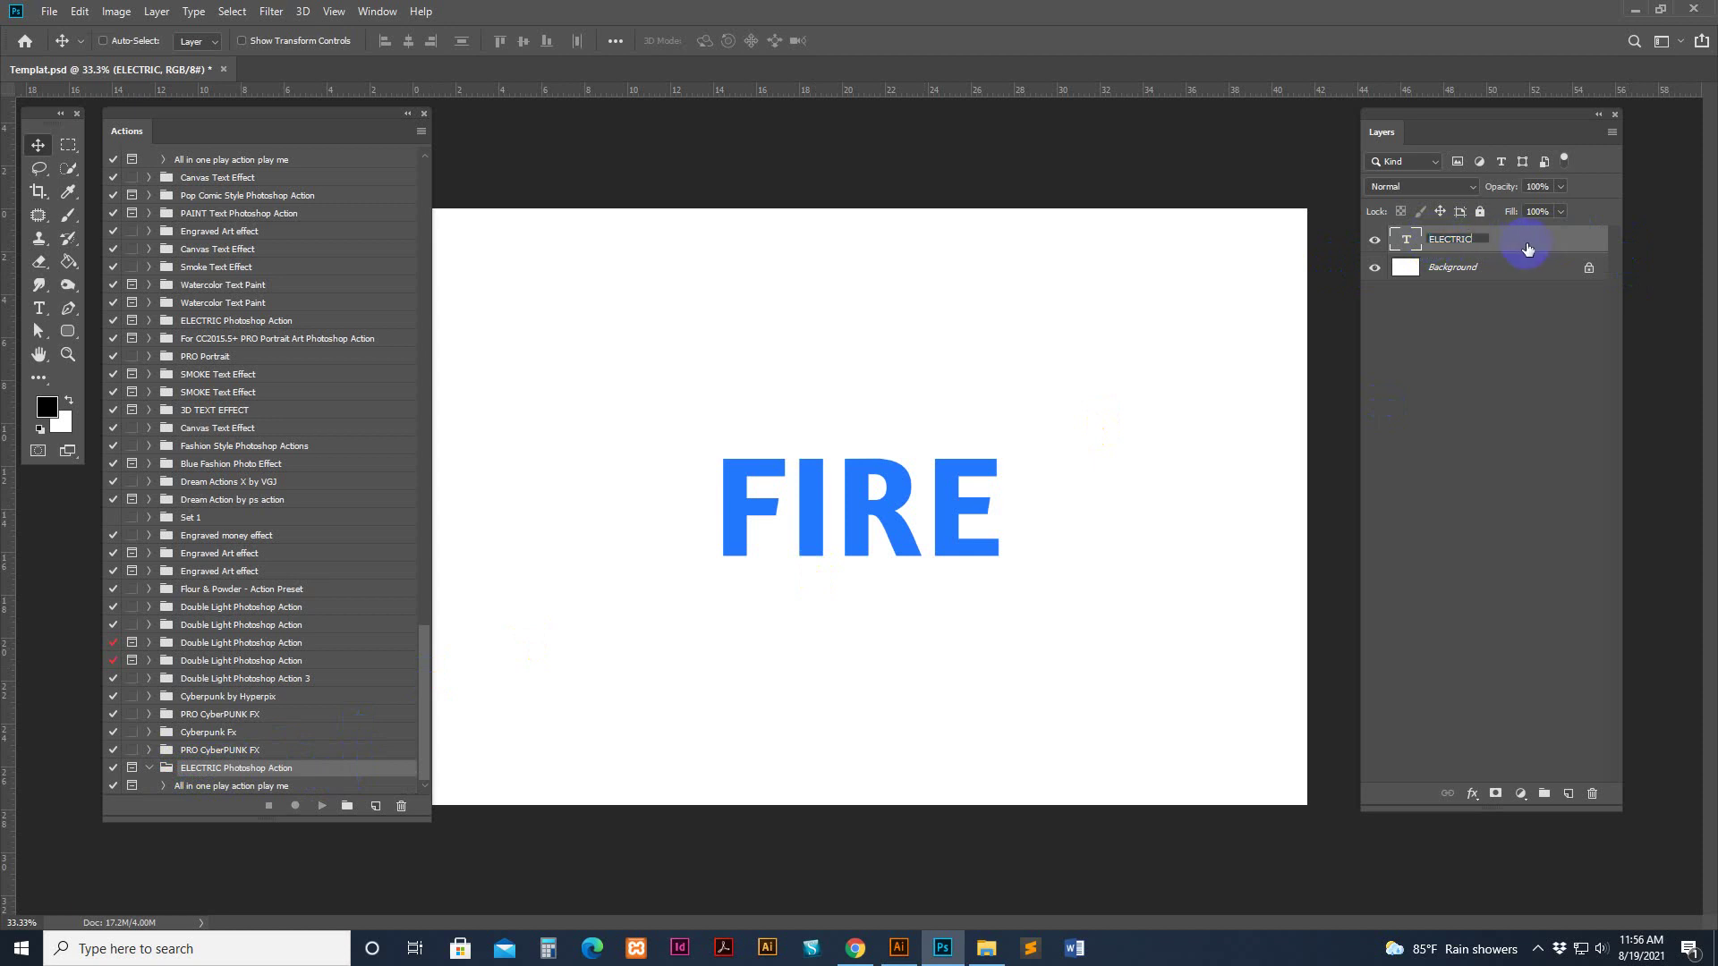
{"action": "key", "text": "Return"}
{"action": "left_click", "coordinate": [1506, 249]}
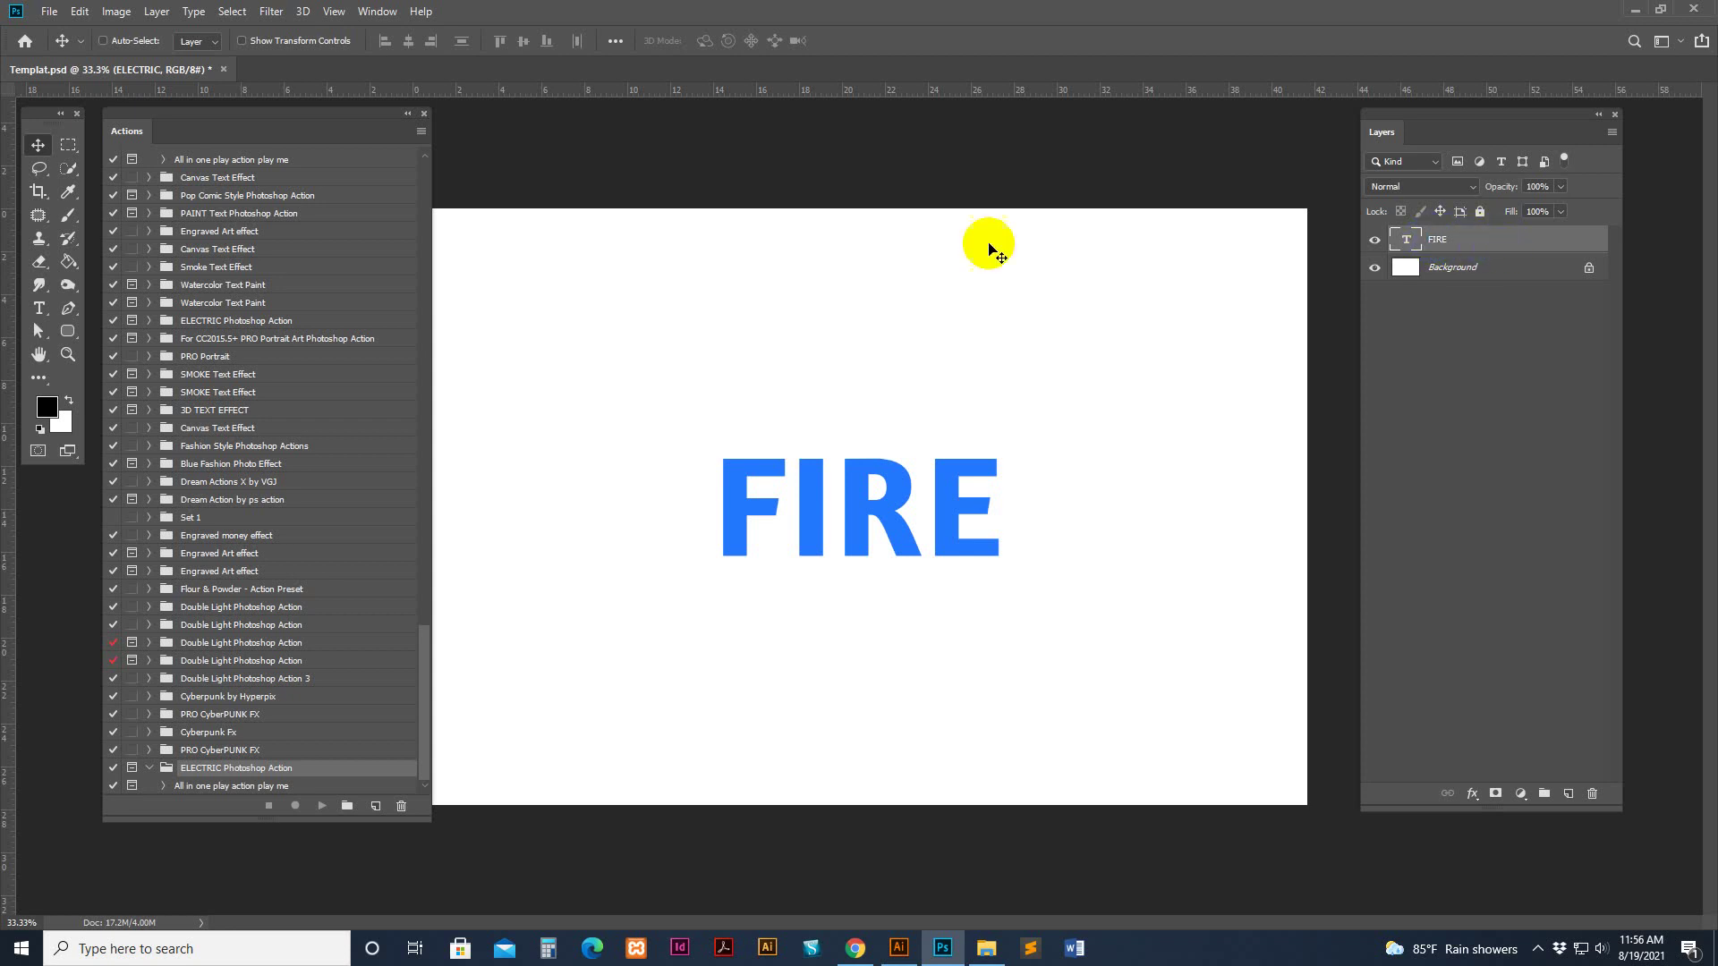
Delete the existing FIRE text layer and add a new FIRE text in the Aclonica Regular font
{"action": "left_click", "coordinate": [30, 142]}
{"action": "key", "text": "Delete"}
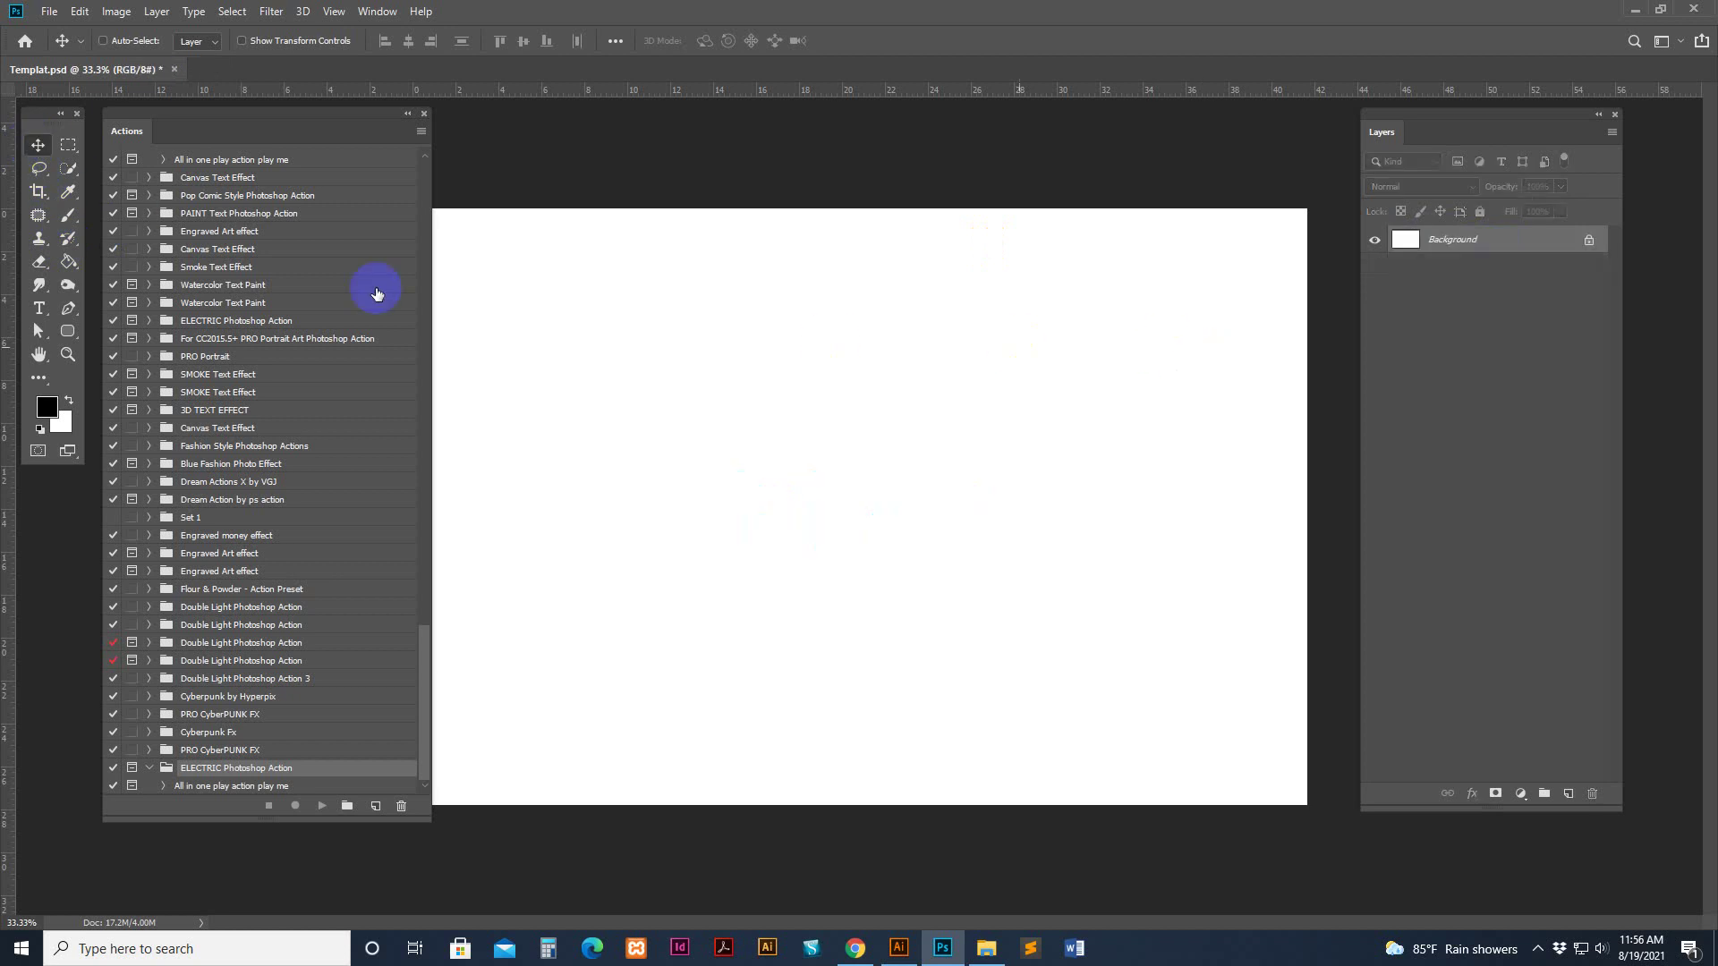
{"action": "left_click", "coordinate": [39, 307]}
{"action": "left_click", "coordinate": [730, 482]}
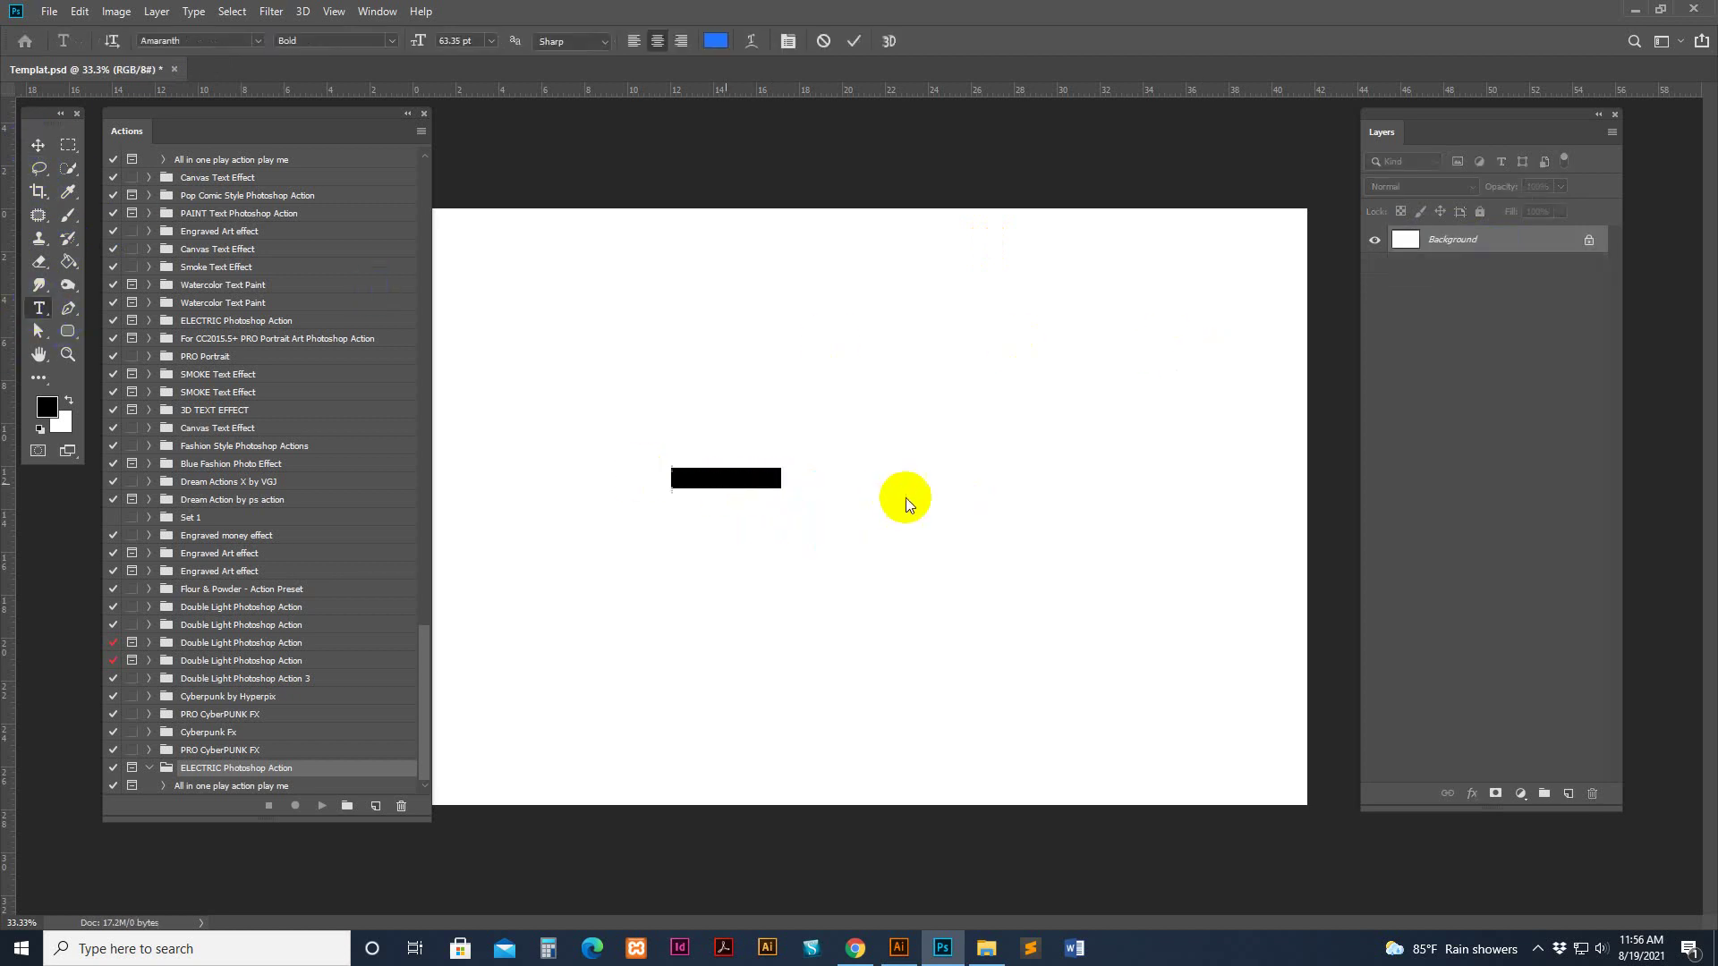
{"action": "left_click", "coordinate": [257, 41]}
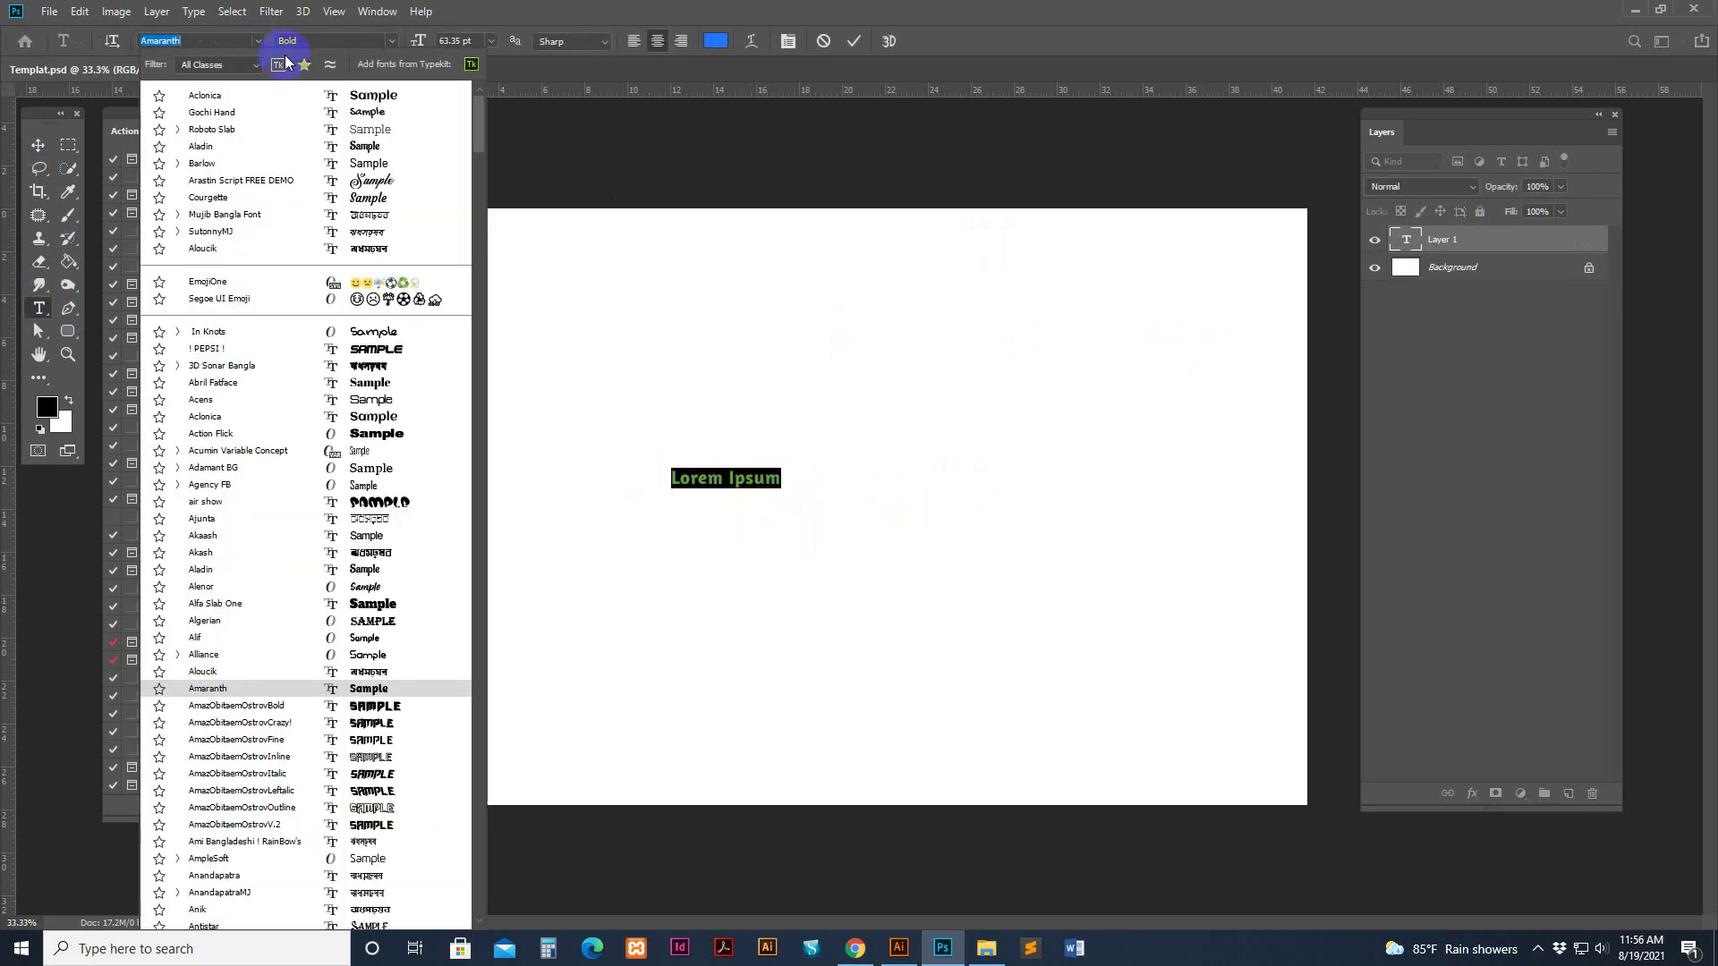
{"action": "left_click", "coordinate": [380, 96]}
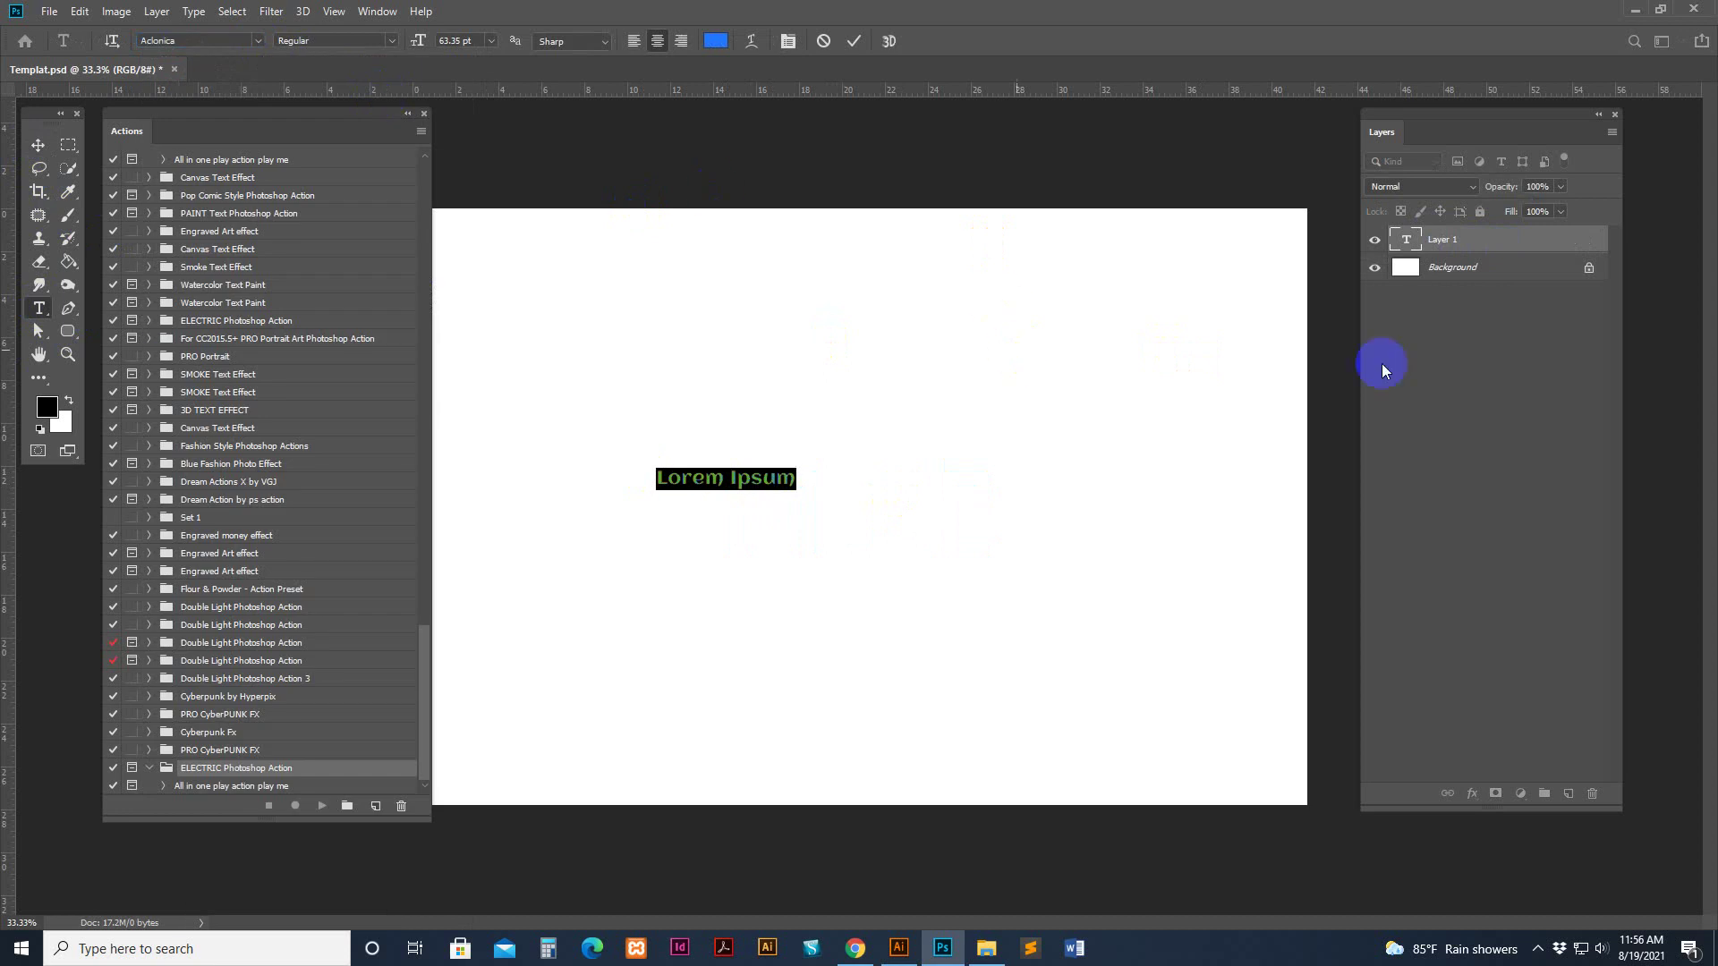
{"action": "left_click_drag", "start_coordinate": [815, 474], "coordinate": [758, 472]}
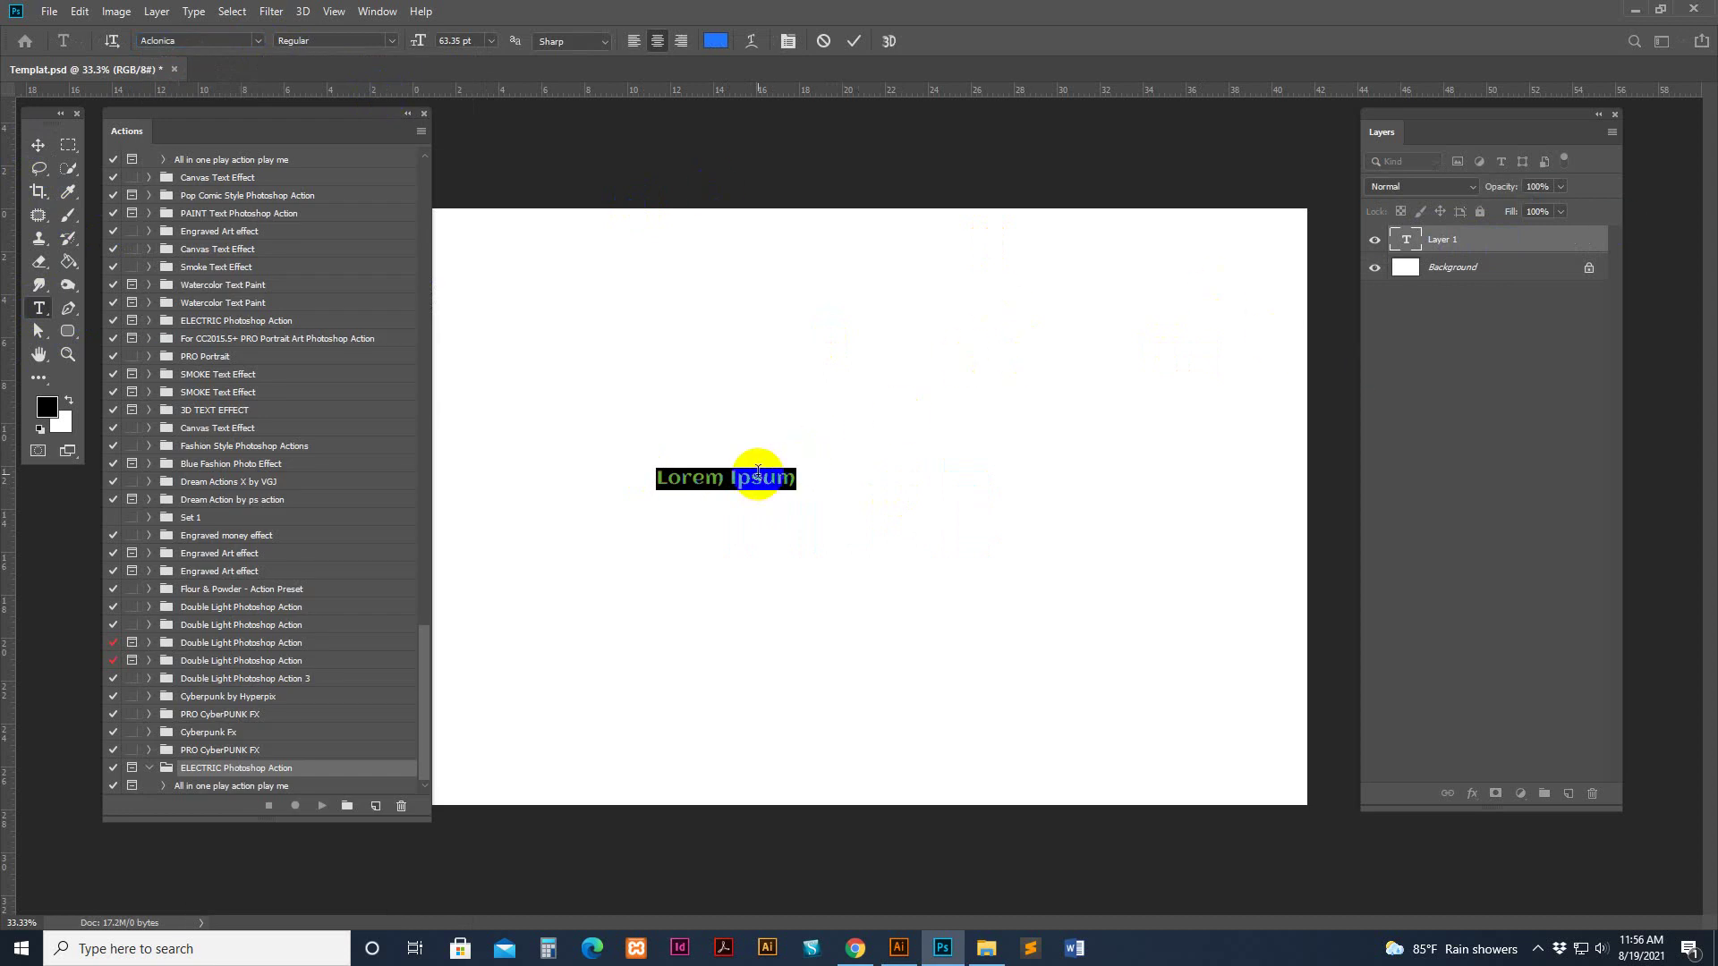
{"action": "type", "text": "FIRE"}
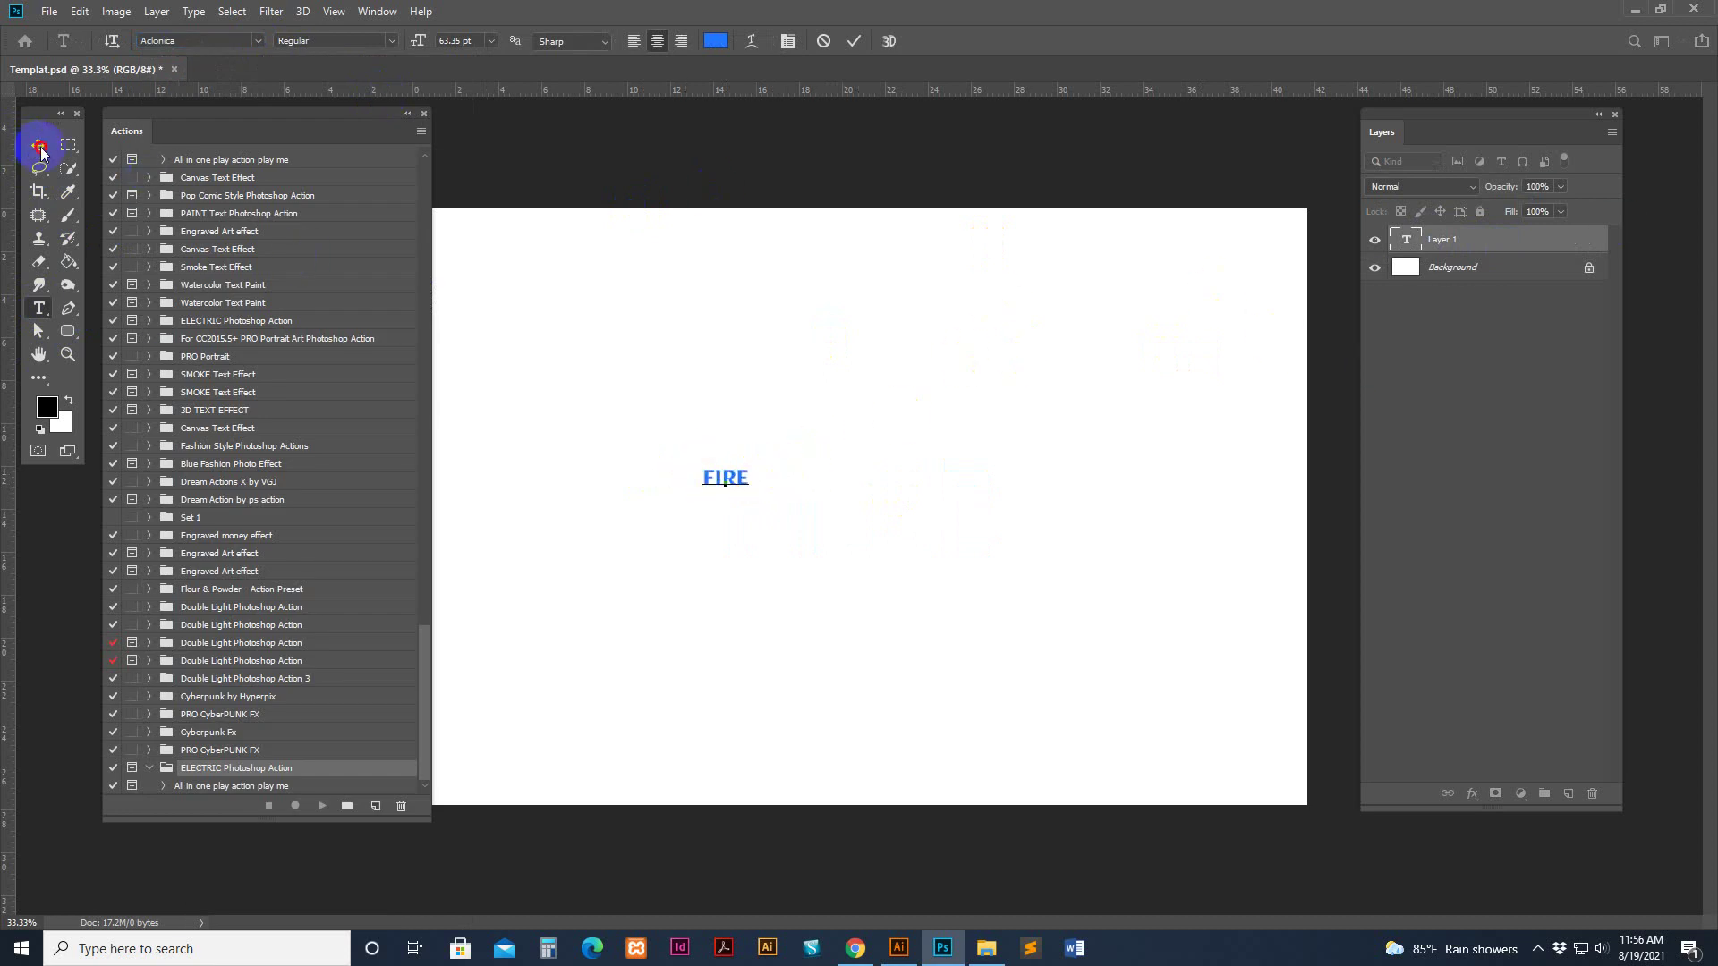
Scale the new FIRE text to about 718% with Free Transform and position it near the canvas centre
{"action": "left_click", "coordinate": [39, 145]}
{"action": "key", "text": "ctrl+t"}
{"action": "left_click_drag", "start_coordinate": [753, 488], "coordinate": [947, 520]}
{"action": "left_click_drag", "start_coordinate": [993, 583], "coordinate": [1038, 594]}
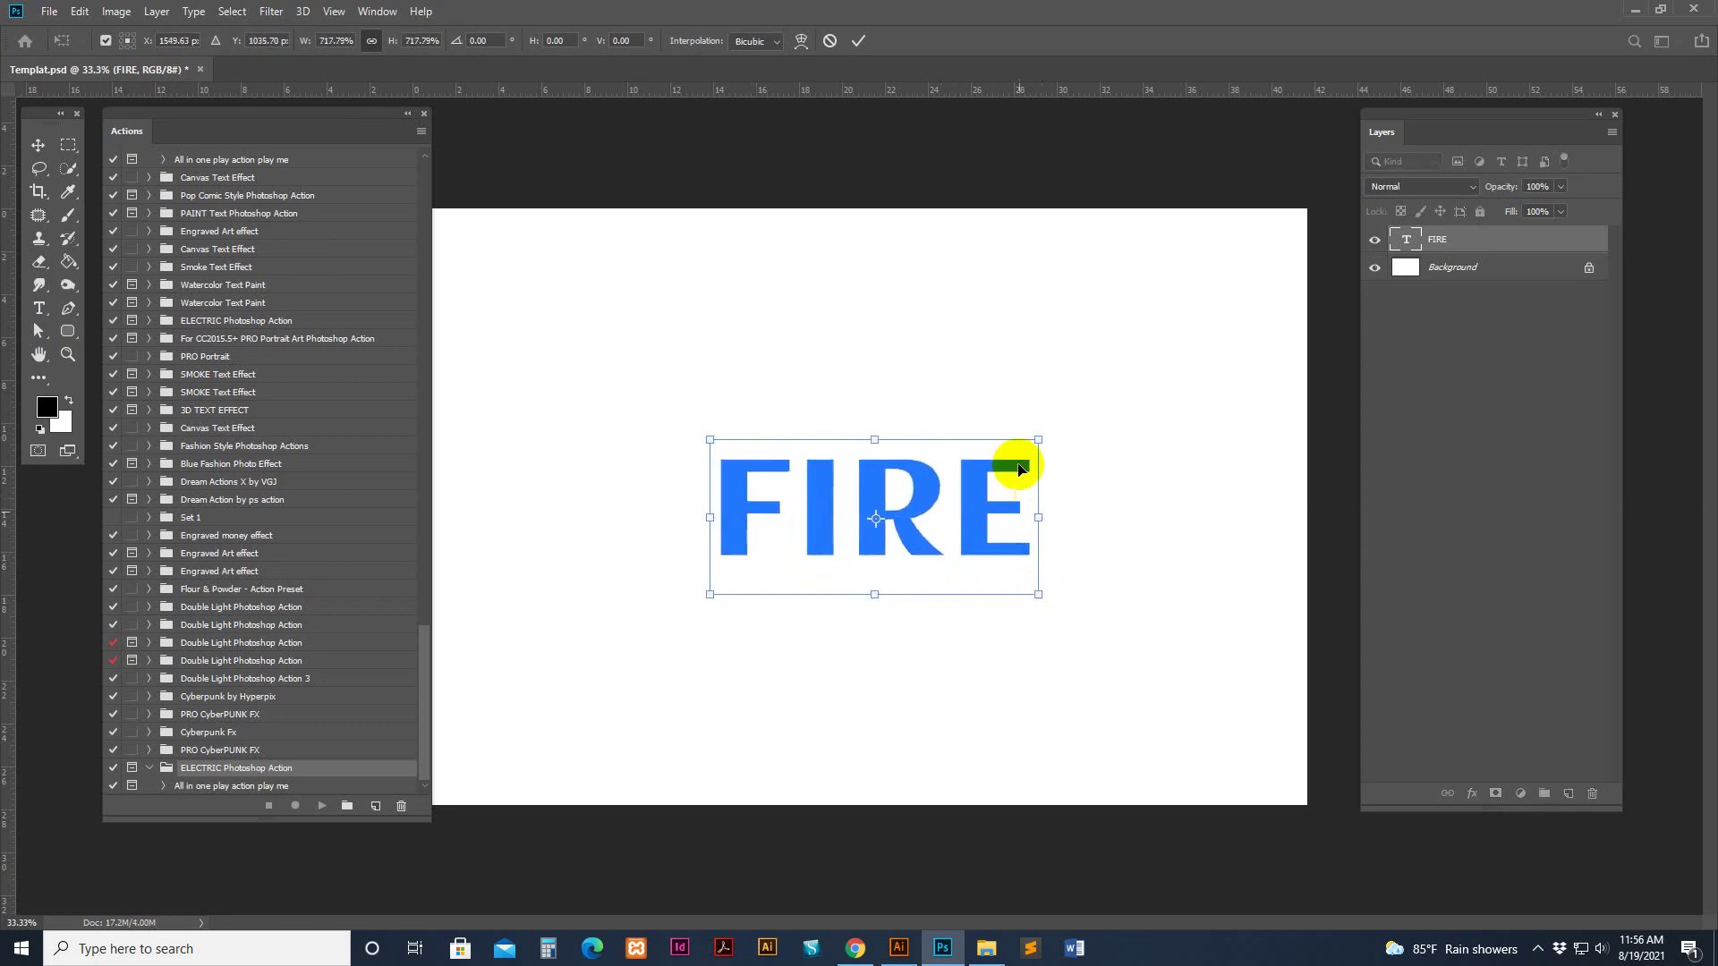
{"action": "left_click", "coordinate": [1436, 267]}
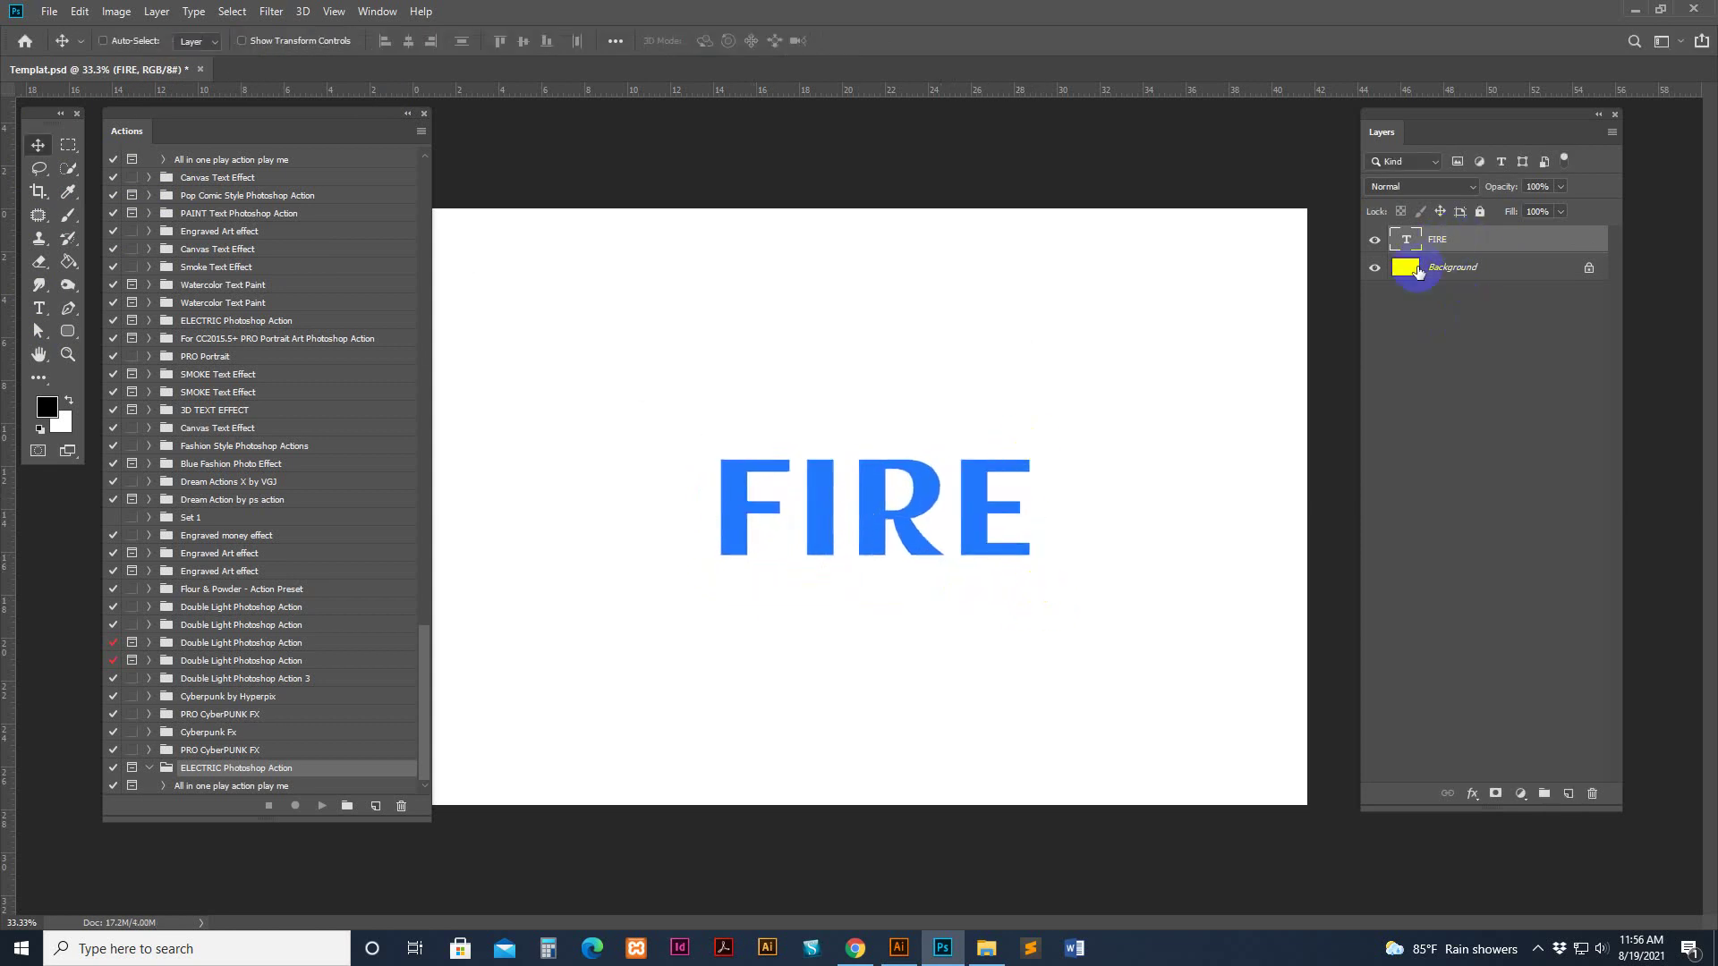
Try to play the "All in one play action play me" action on the FIRE text layer, stopping it at the error
{"action": "left_click", "coordinate": [217, 786]}
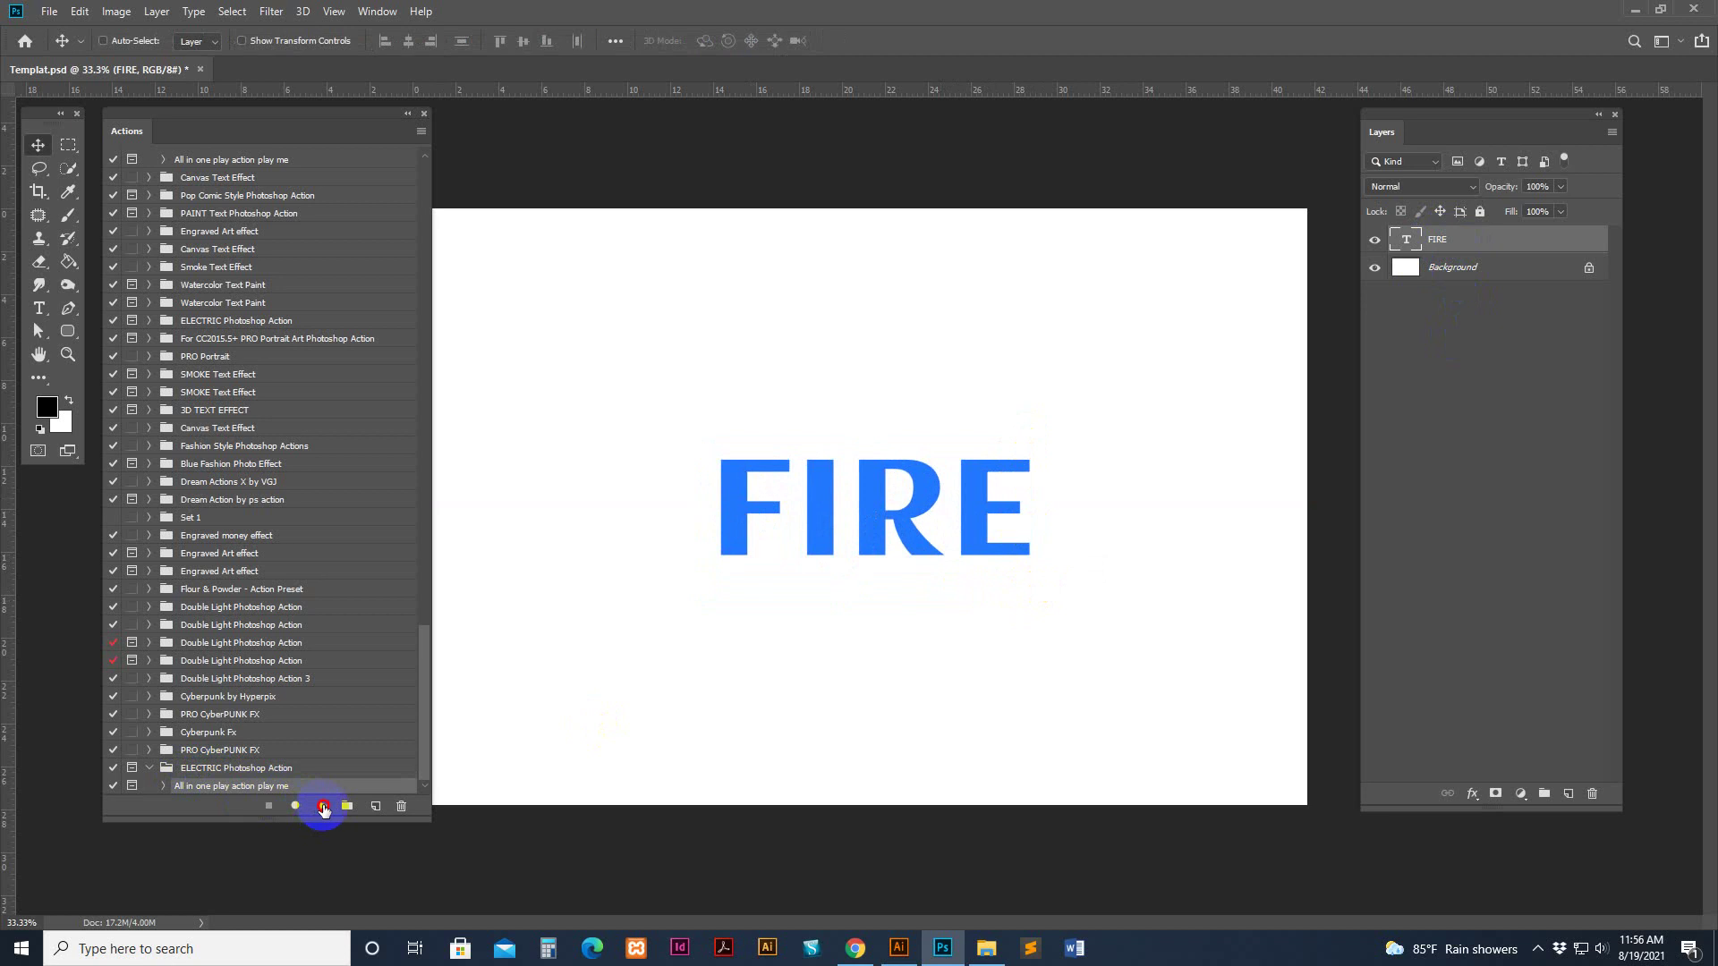
{"action": "left_click", "coordinate": [324, 806]}
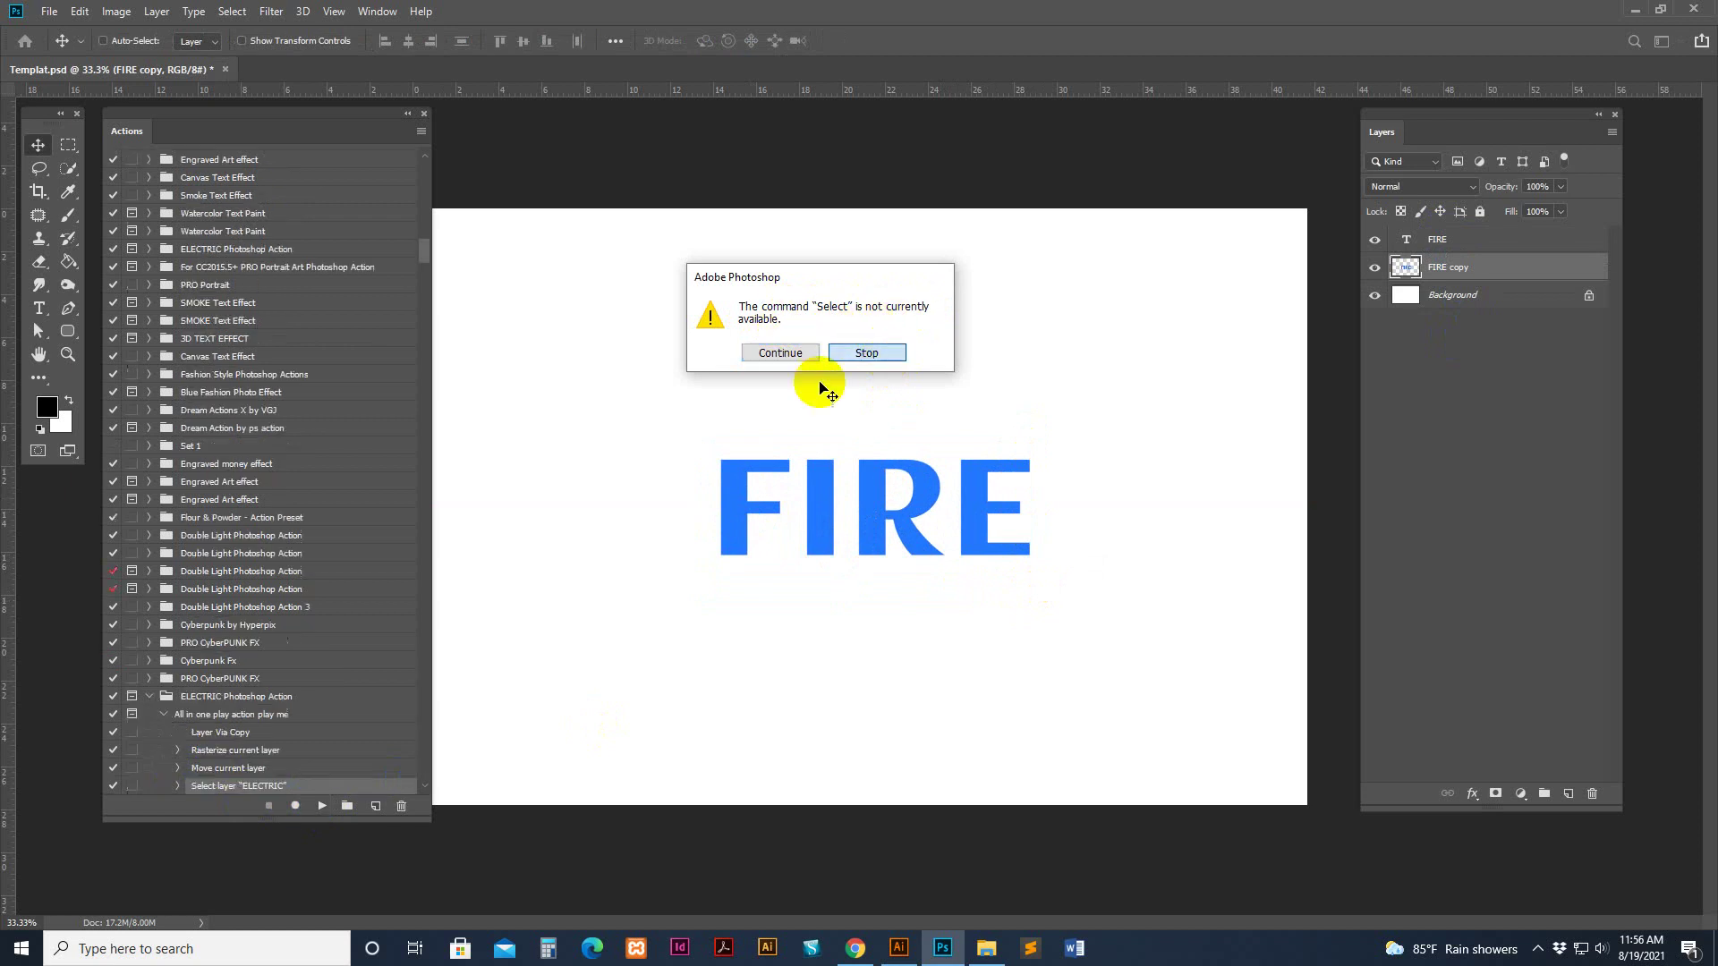
{"action": "left_click", "coordinate": [866, 354]}
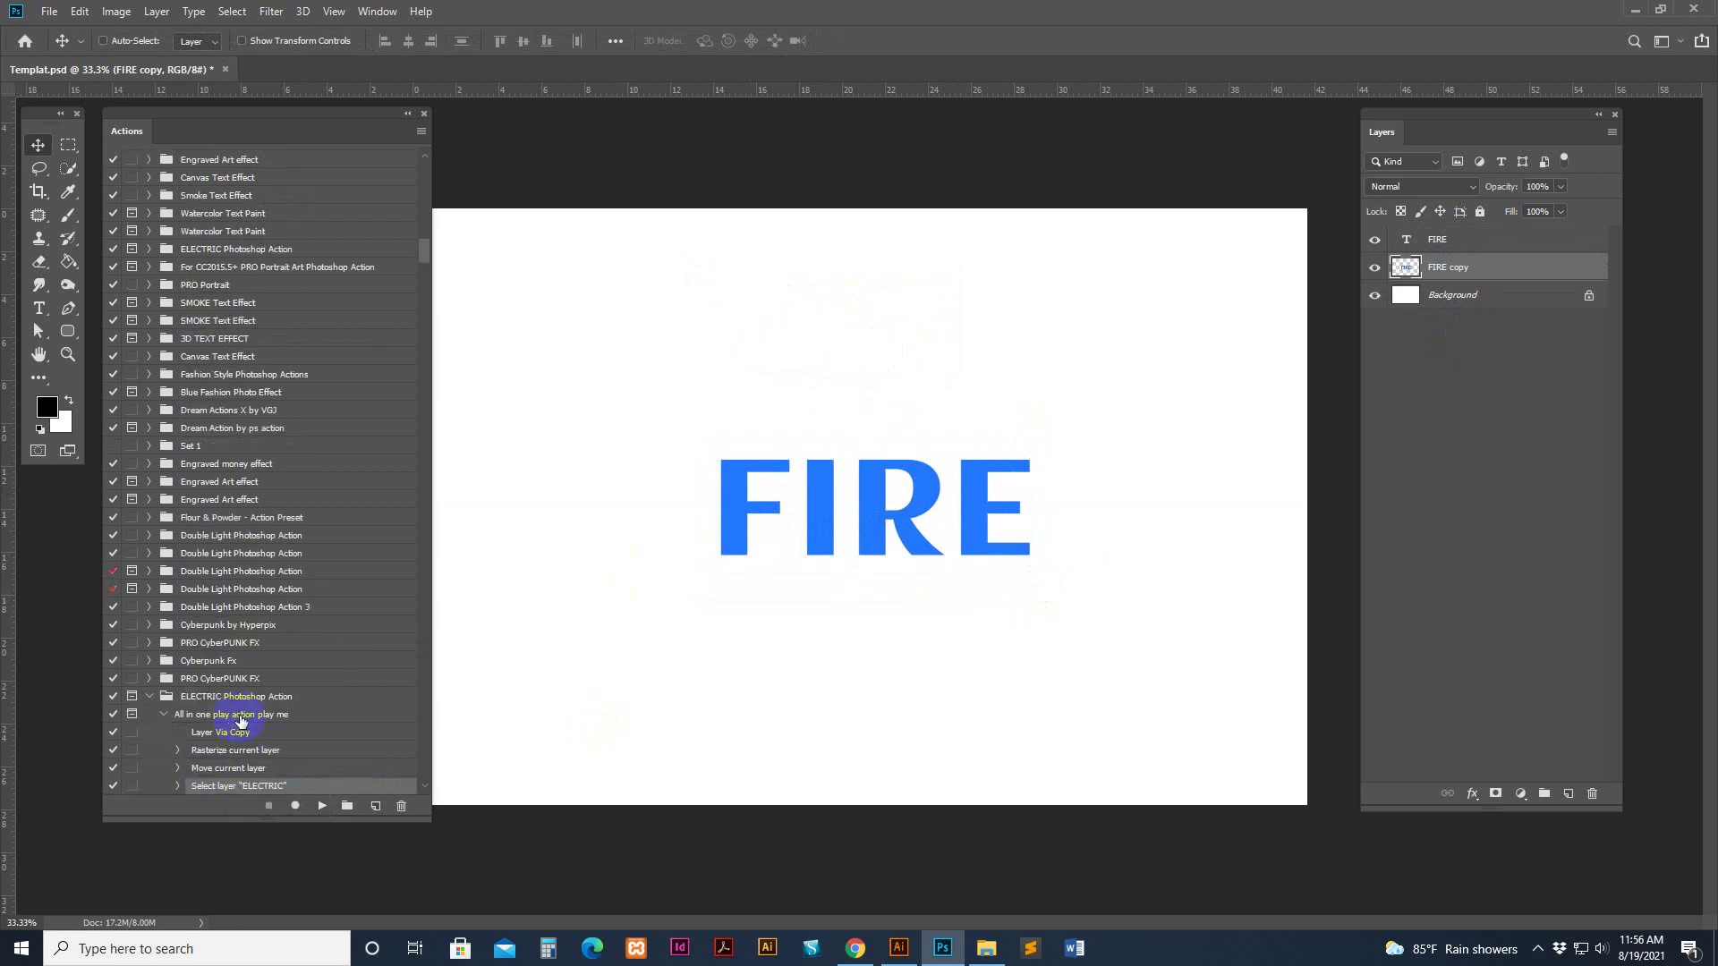
Collapse the action's command list, then delete the FIRE copy layer and reselect the FIRE text layer
{"action": "scroll", "coordinate": [269, 765], "scroll_direction": "down", "scroll_amount": 1}
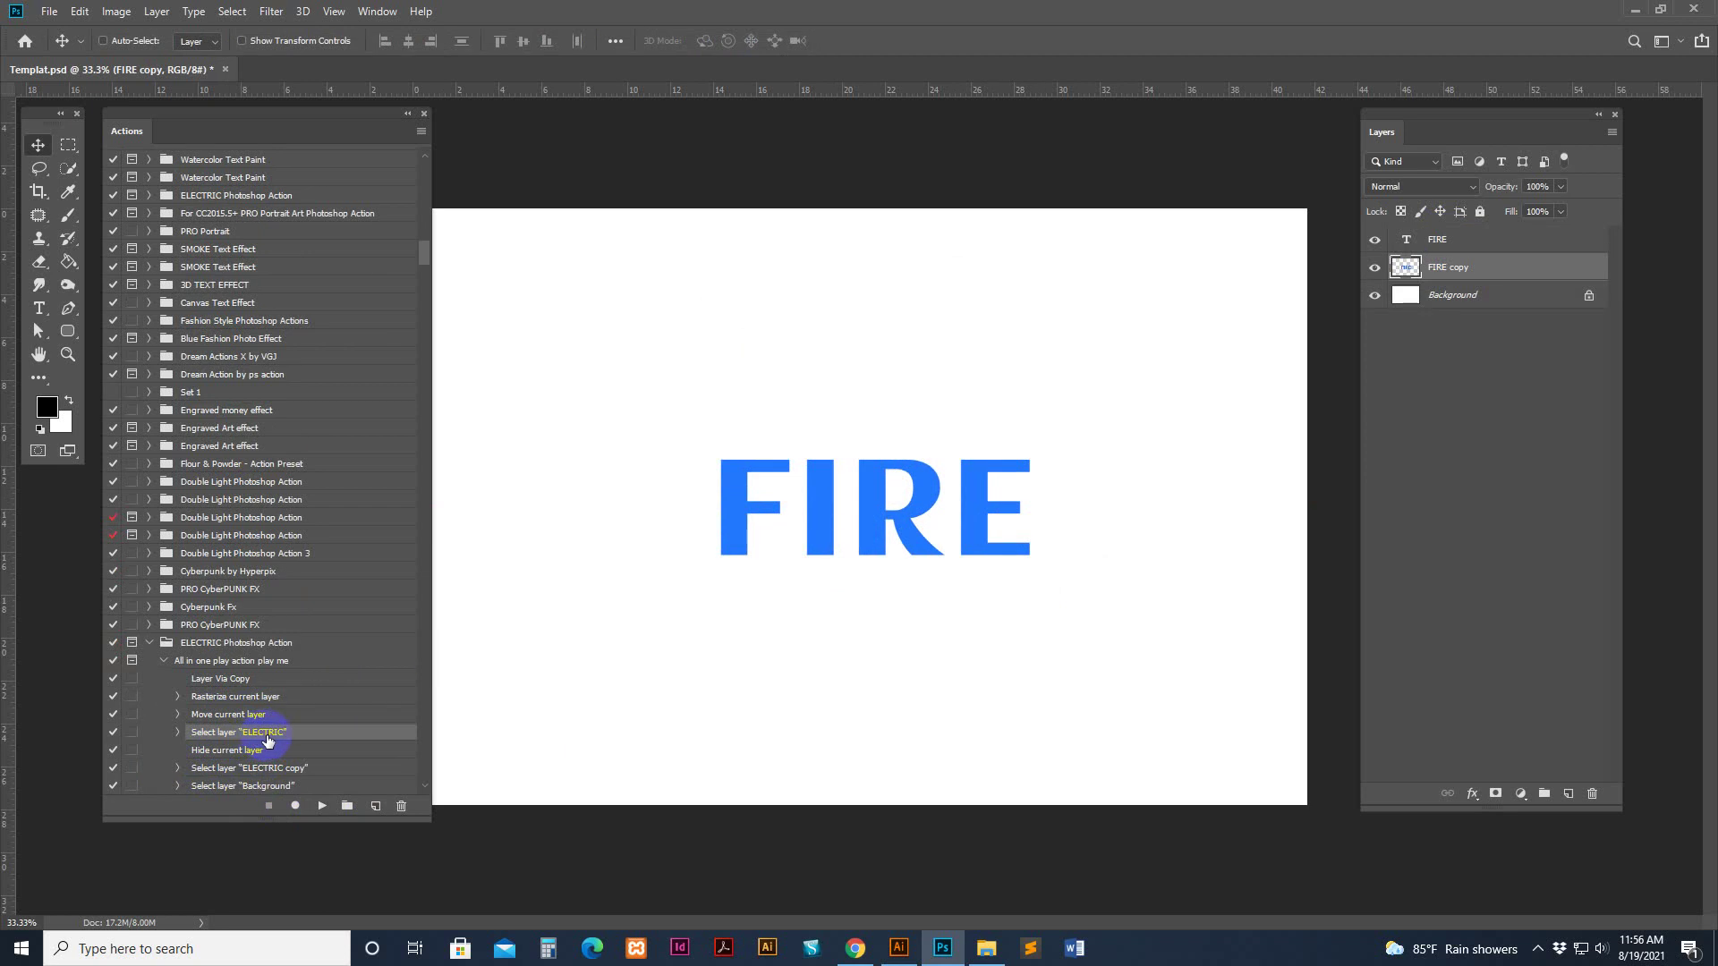
{"action": "left_click", "coordinate": [174, 661]}
{"action": "left_click", "coordinate": [164, 660]}
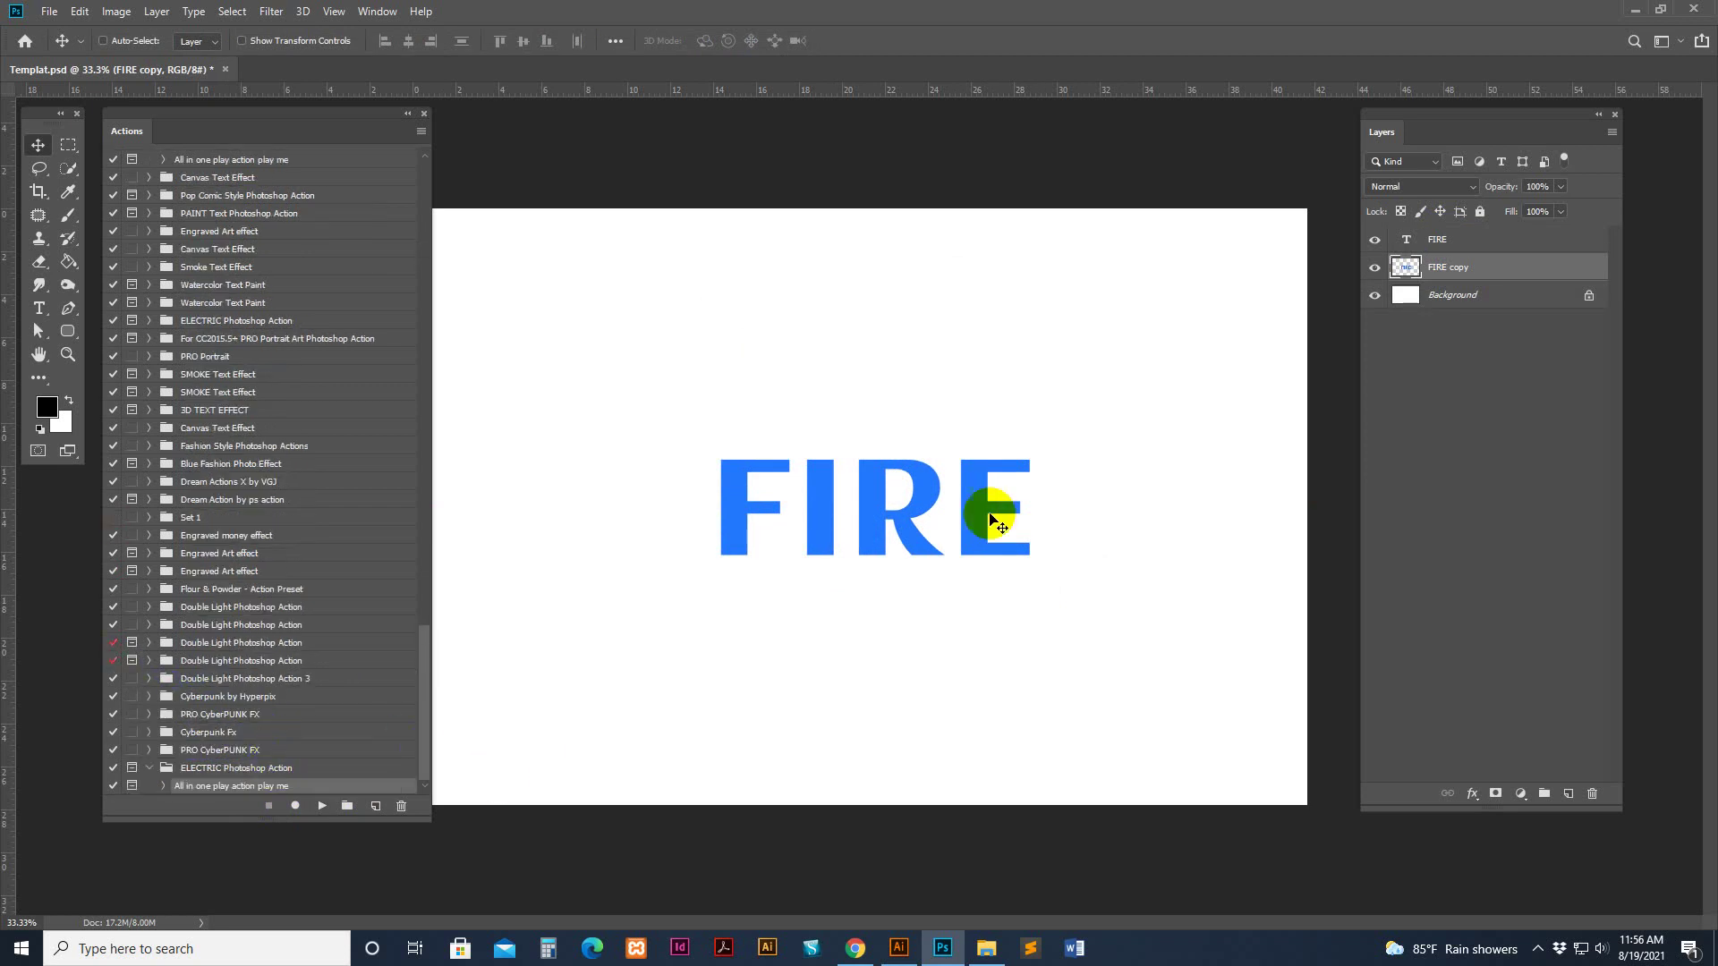
{"action": "key", "text": "Delete"}
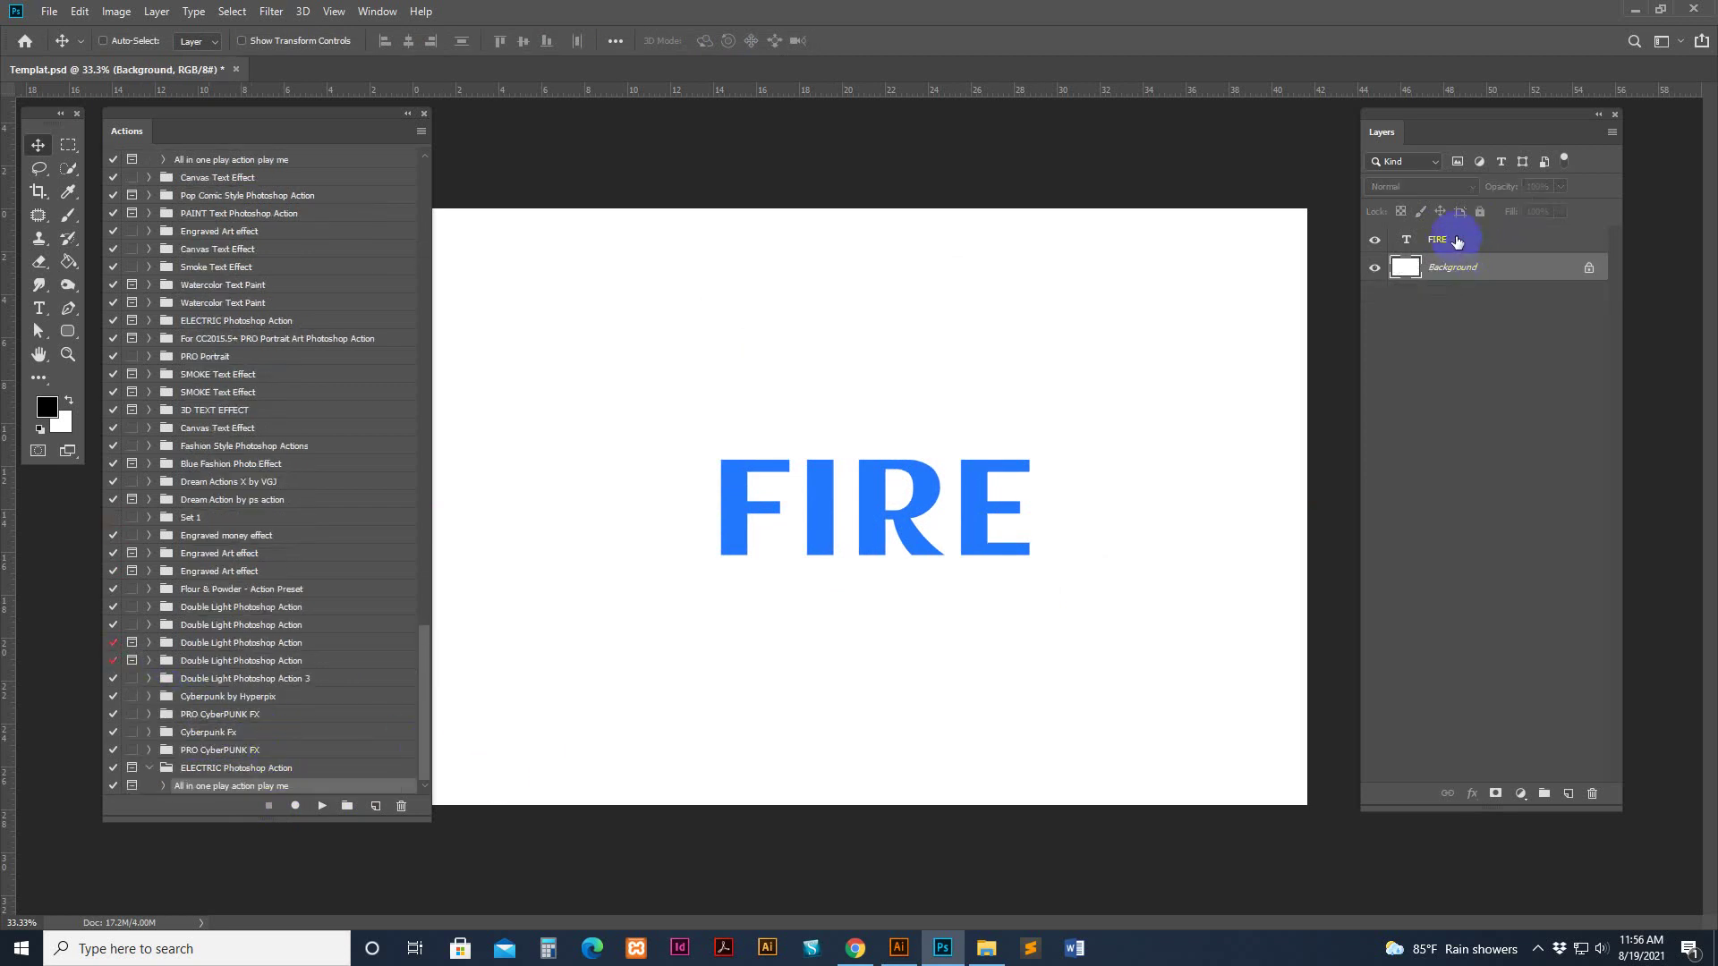
{"action": "left_click", "coordinate": [1454, 240]}
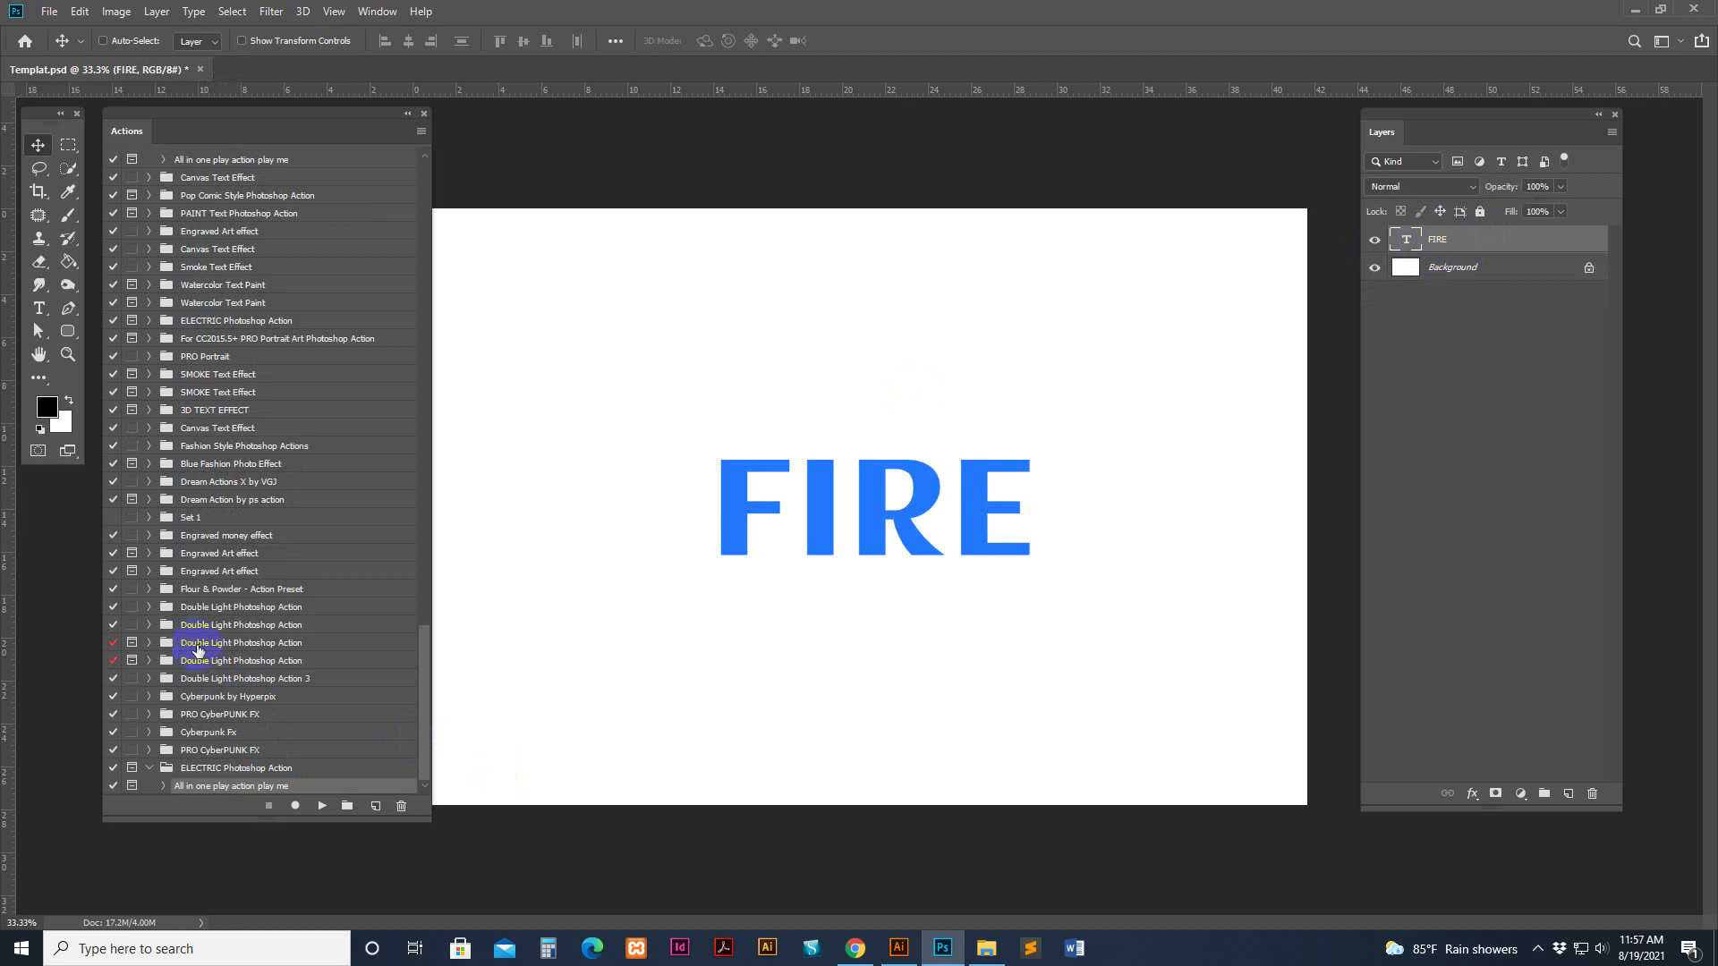
Rename the FIRE text layer as ELECTRIC, copying the word from the ELECTRIC Photoshop Action set's name
{"action": "double_click", "coordinate": [224, 767]}
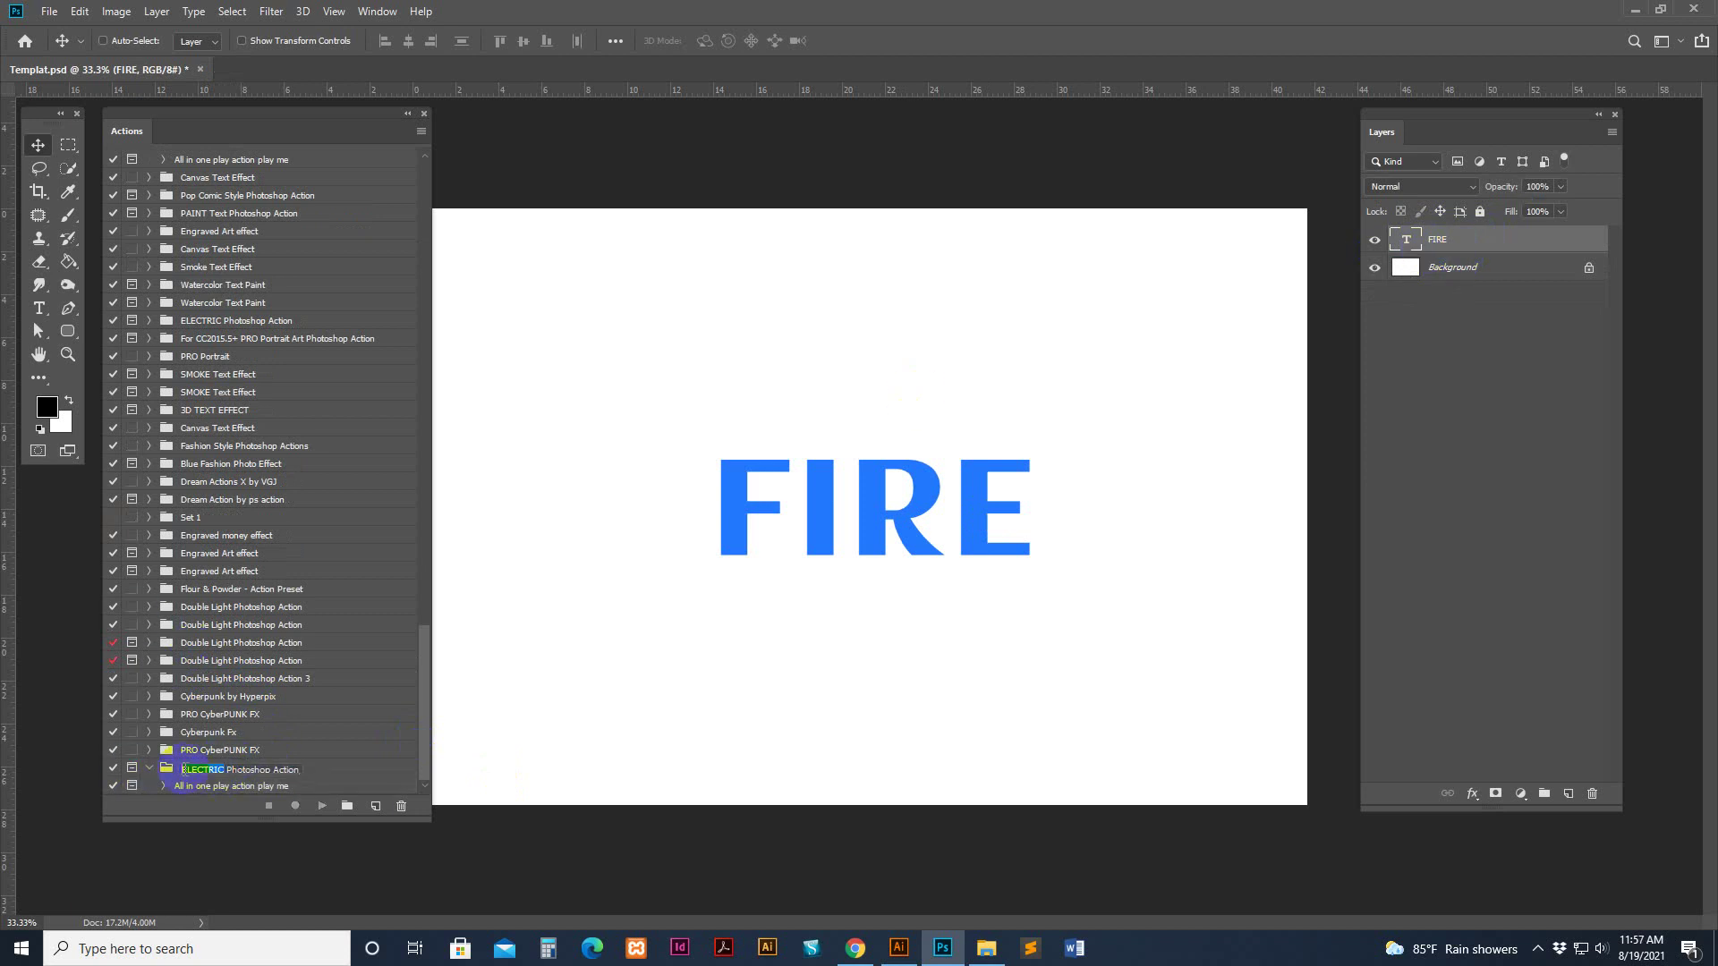
{"action": "double_click", "coordinate": [204, 770]}
{"action": "key", "text": "ctrl+c"}
{"action": "left_click", "coordinate": [1447, 253]}
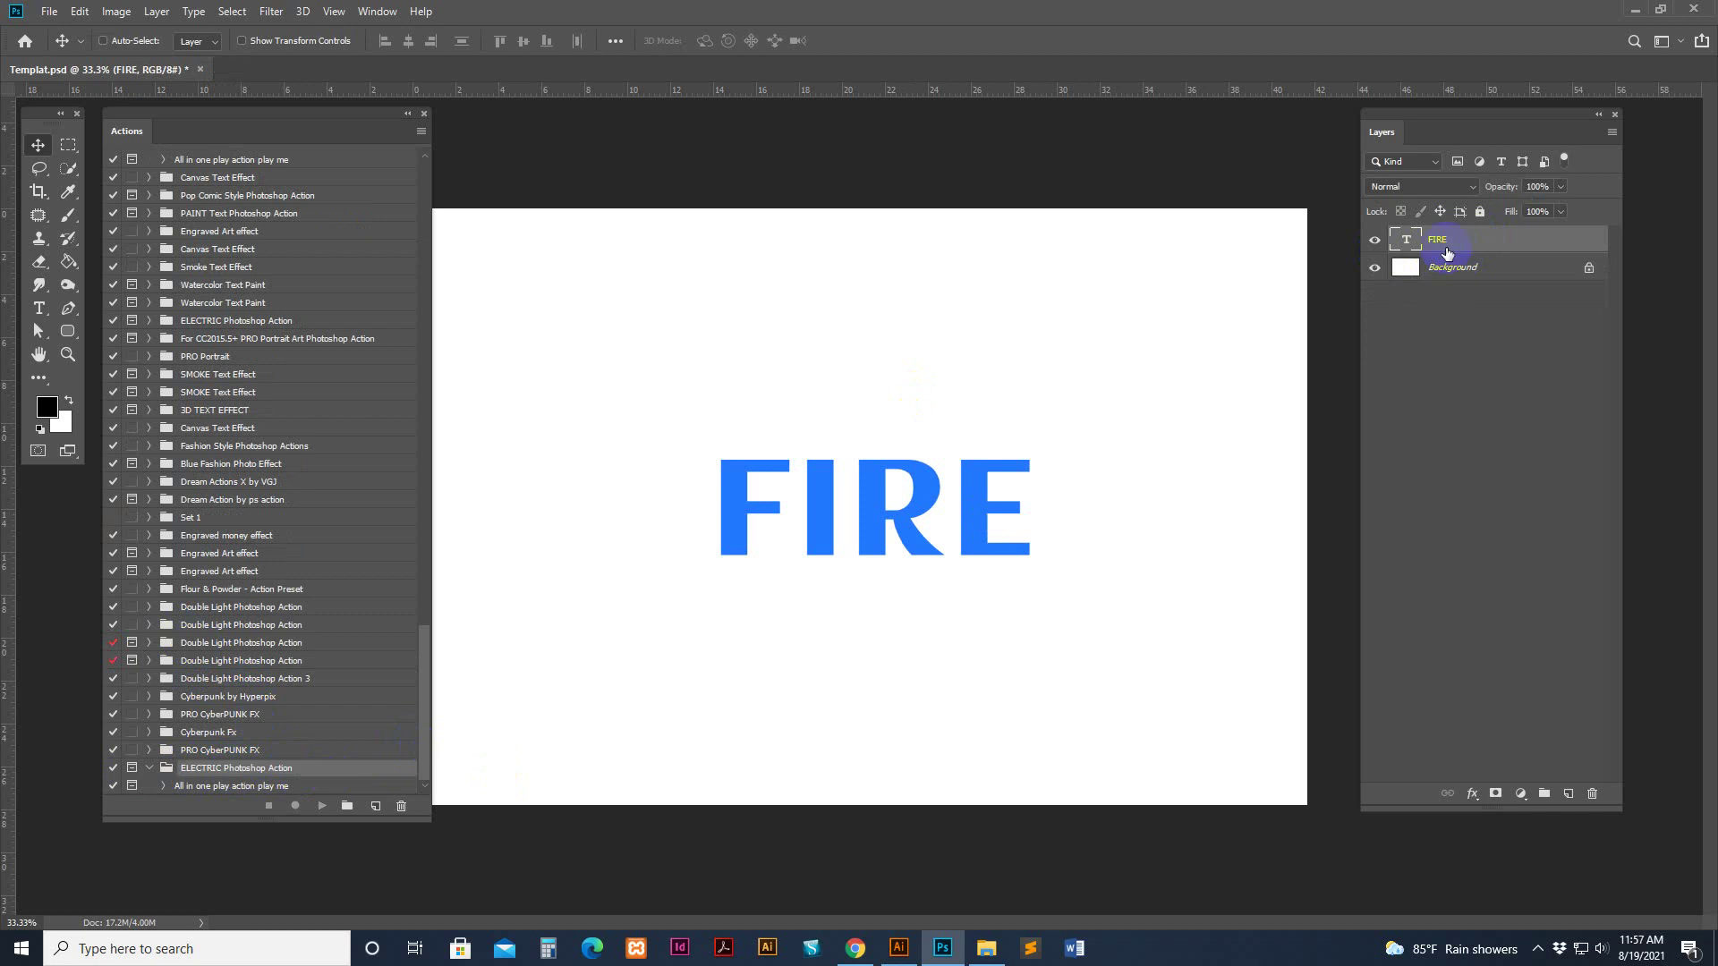
{"action": "double_click", "coordinate": [1437, 238]}
{"action": "key", "text": "ctrl+v"}
{"action": "key", "text": "Return"}
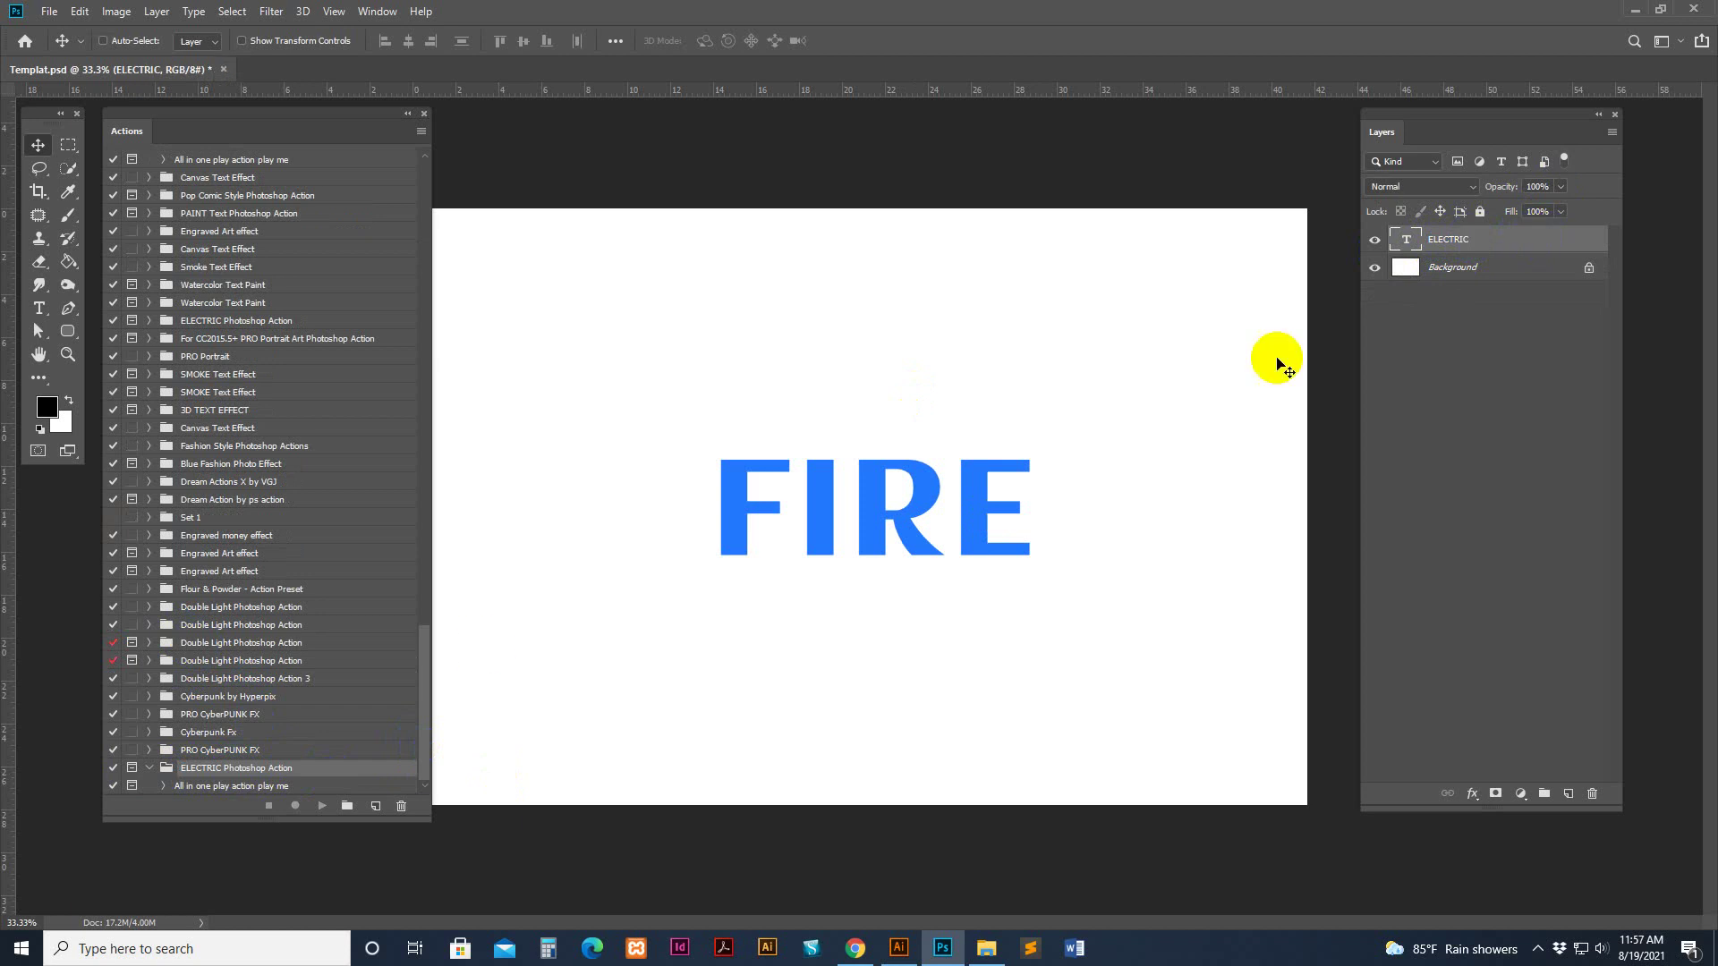
Play the "All in one play action play me" action on the ELECTRIC text layer and dismiss its completion message
{"action": "left_click", "coordinate": [260, 787]}
{"action": "left_click", "coordinate": [322, 805]}
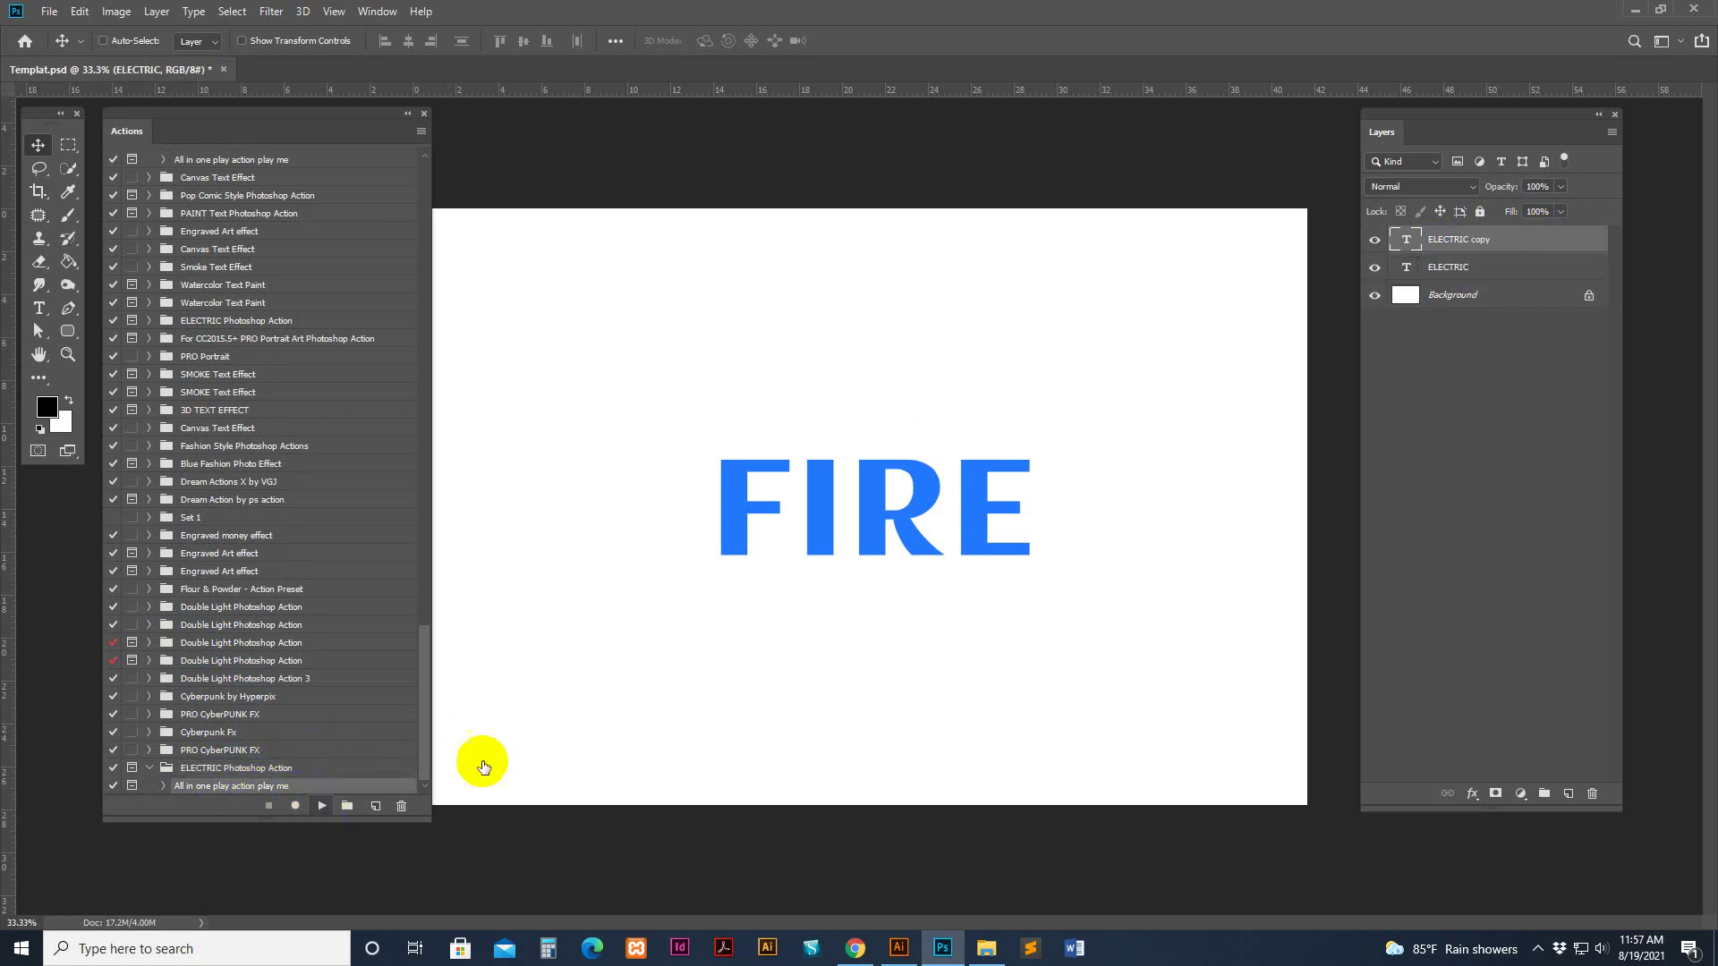
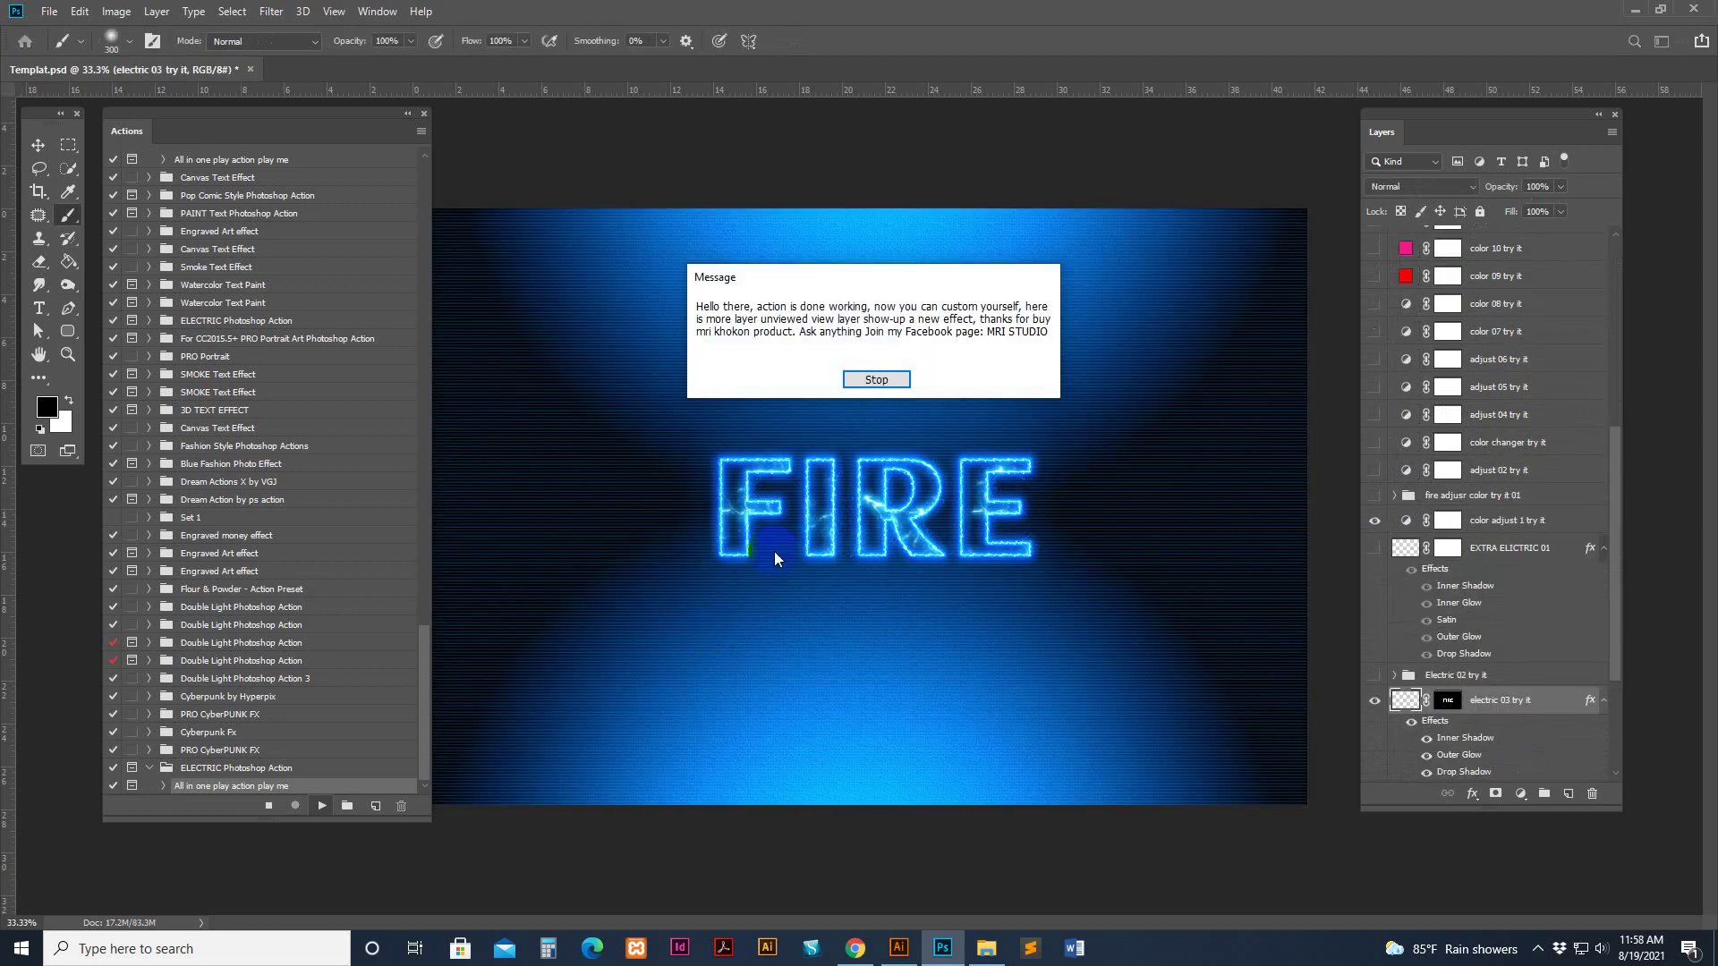
{"action": "left_click", "coordinate": [876, 380]}
Inspect the FIRE effect up close, comparing it with the All Making here group hidden and shown
{"action": "key", "text": "z"}
{"action": "left_click", "coordinate": [874, 525]}
{"action": "left_click", "coordinate": [859, 528]}
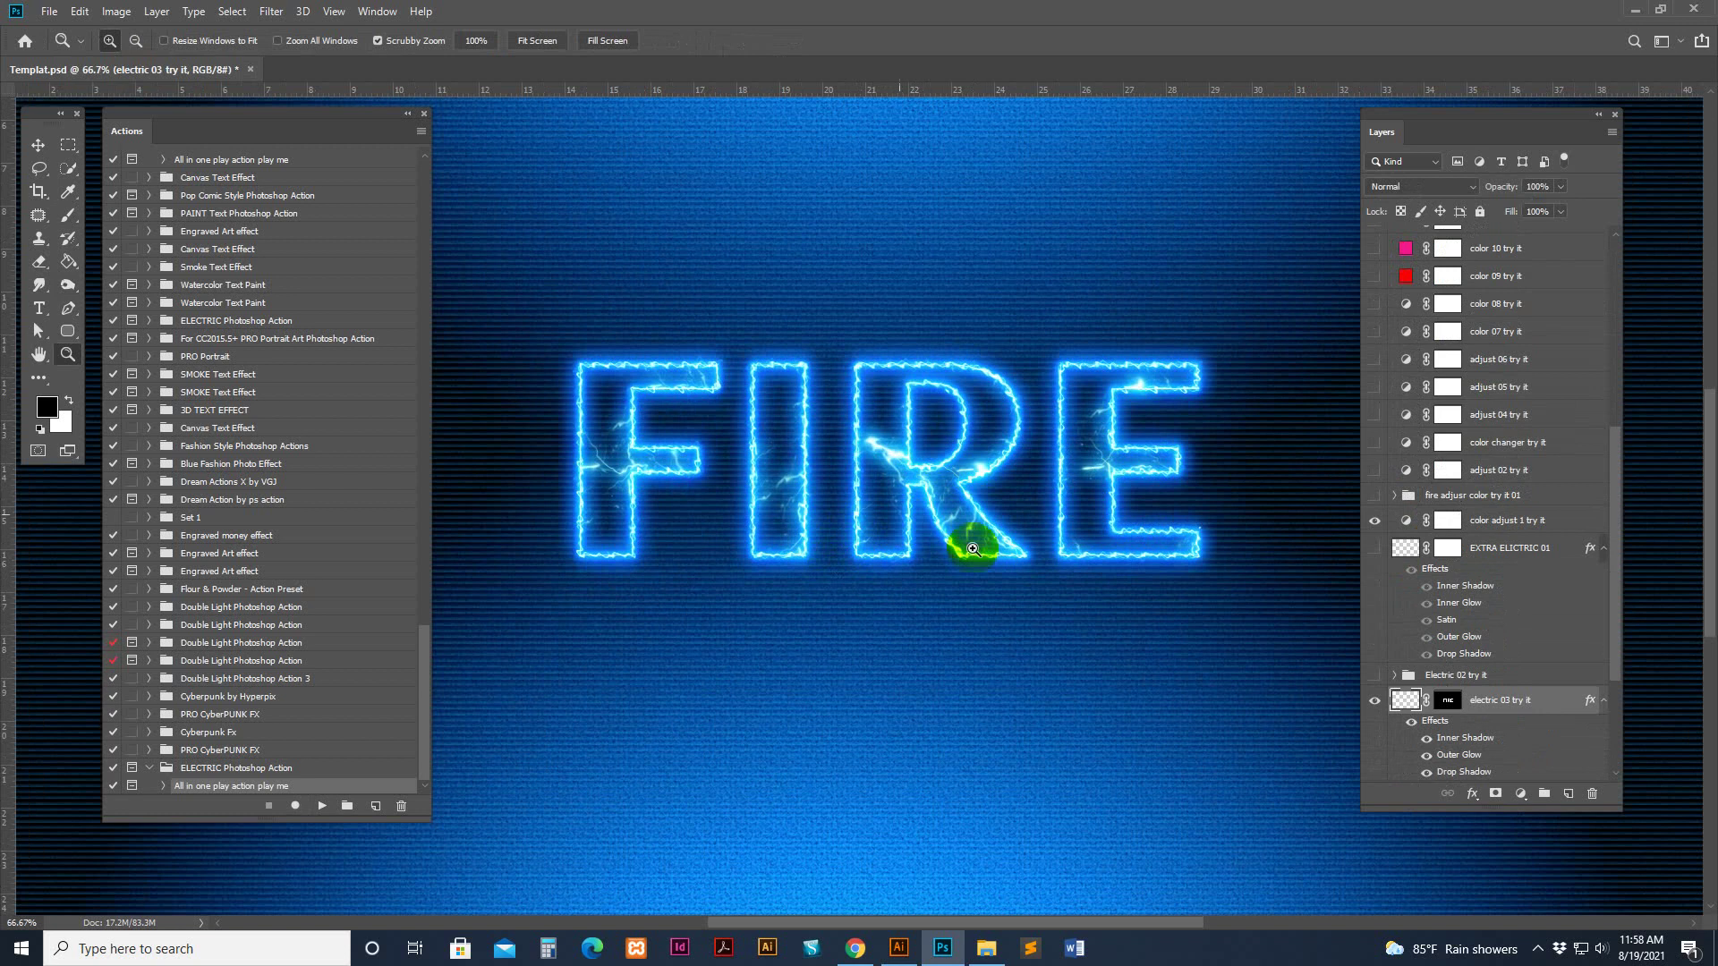
{"action": "scroll", "coordinate": [1504, 655], "scroll_direction": "down", "scroll_amount": 3}
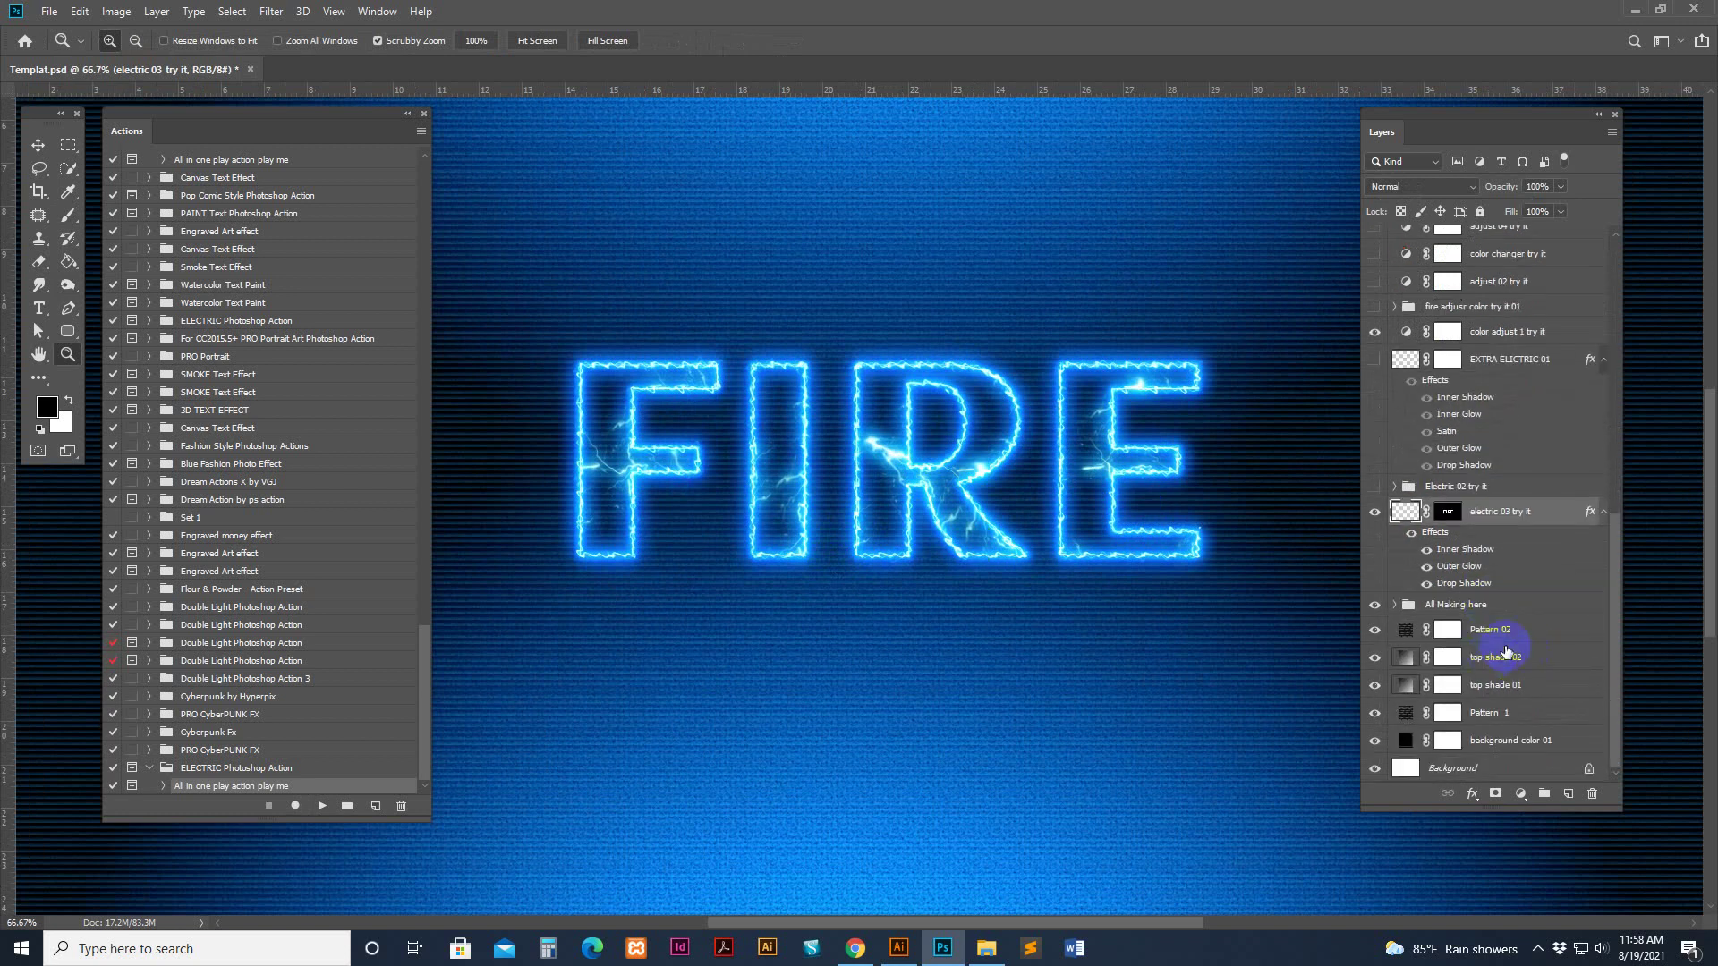
{"action": "left_click", "coordinate": [1489, 615]}
{"action": "left_click", "coordinate": [1375, 606]}
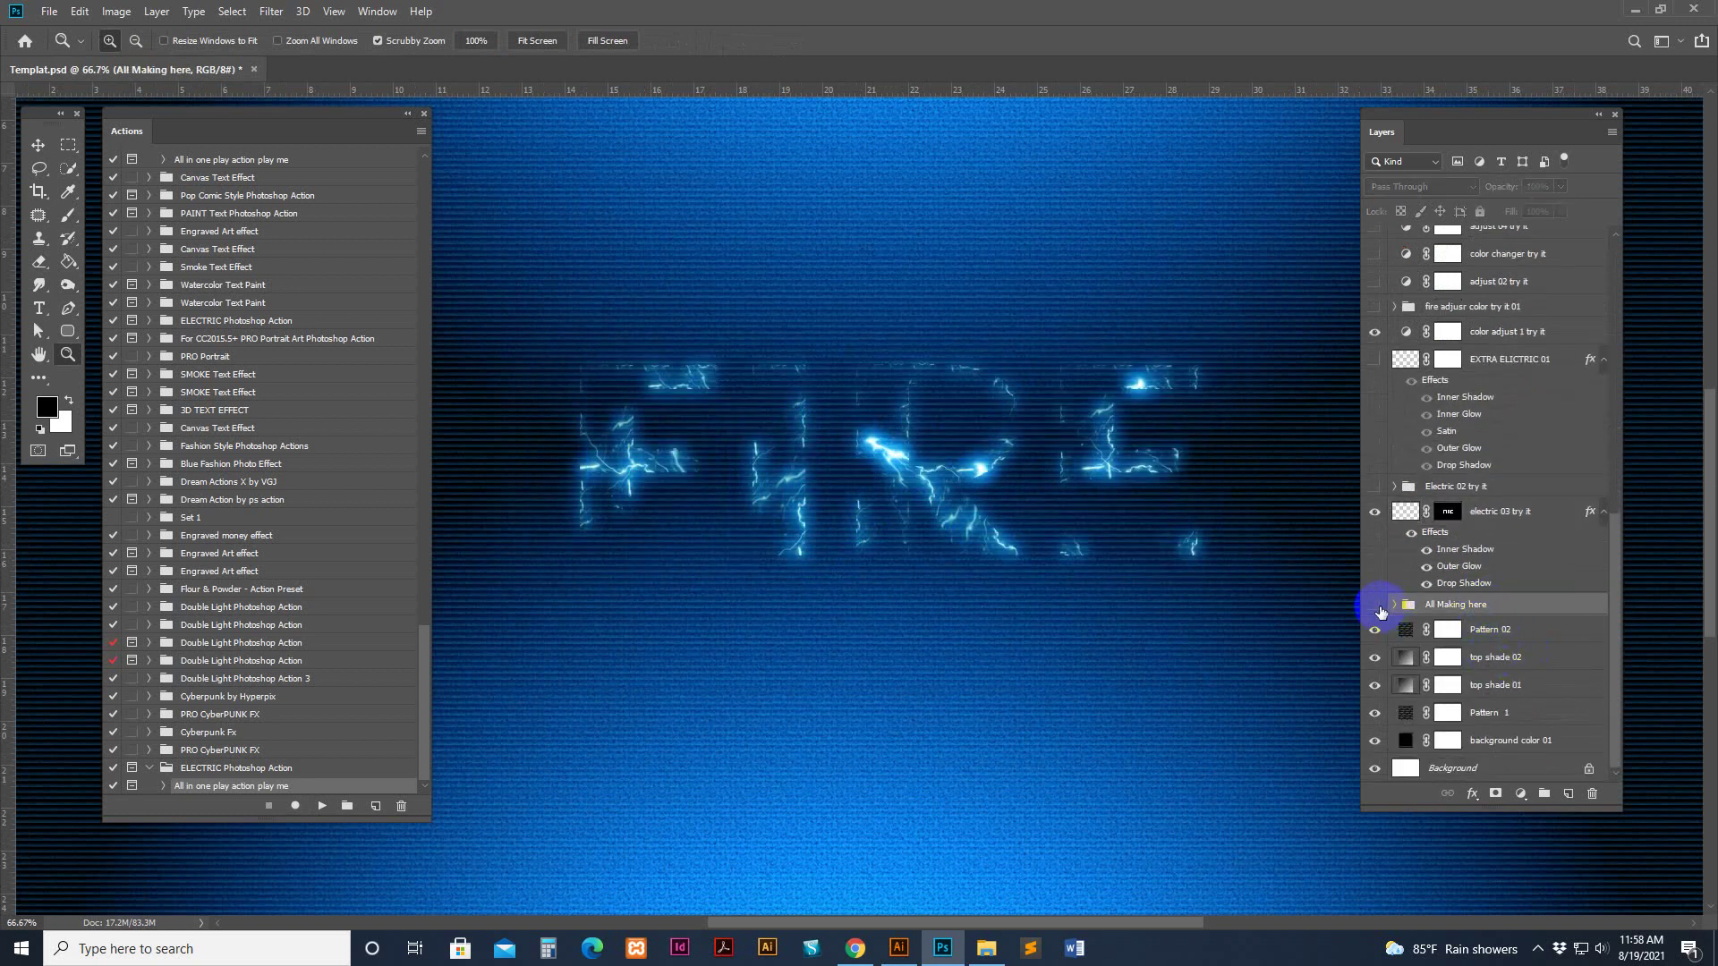
{"action": "left_click", "coordinate": [1376, 606]}
Preview the background with the Pattern 02 and Pattern 1 layers hidden, and show both layers again
{"action": "left_click", "coordinate": [1490, 629]}
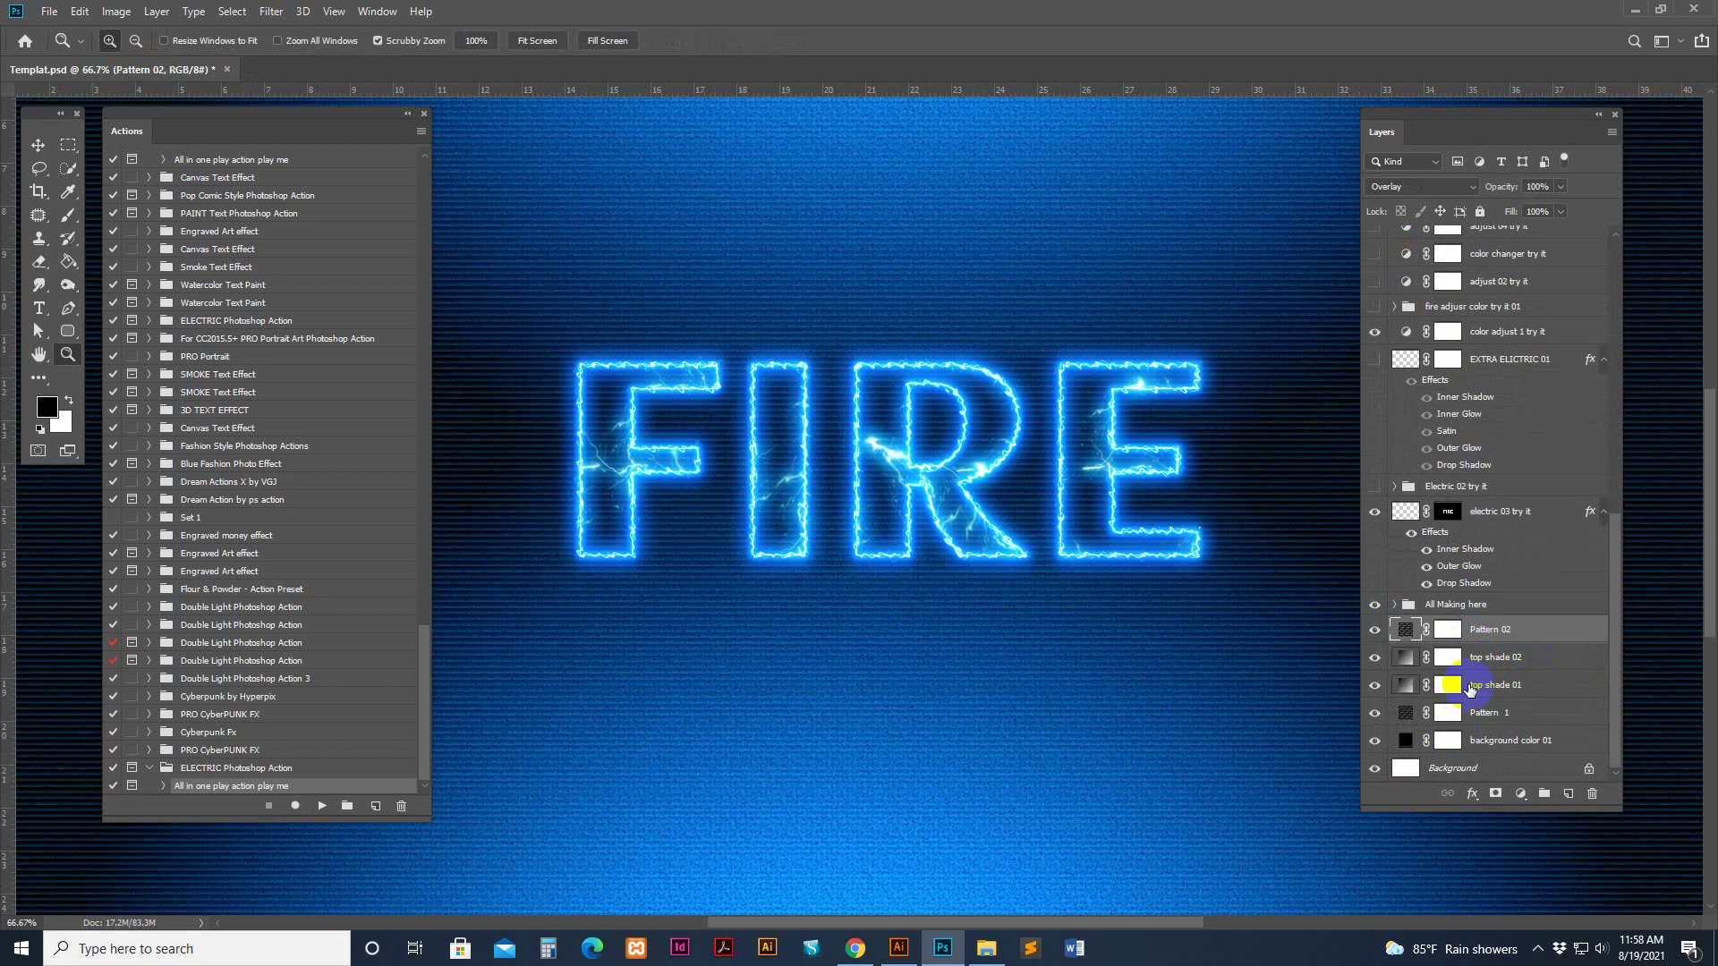
{"action": "left_click", "coordinate": [1375, 630]}
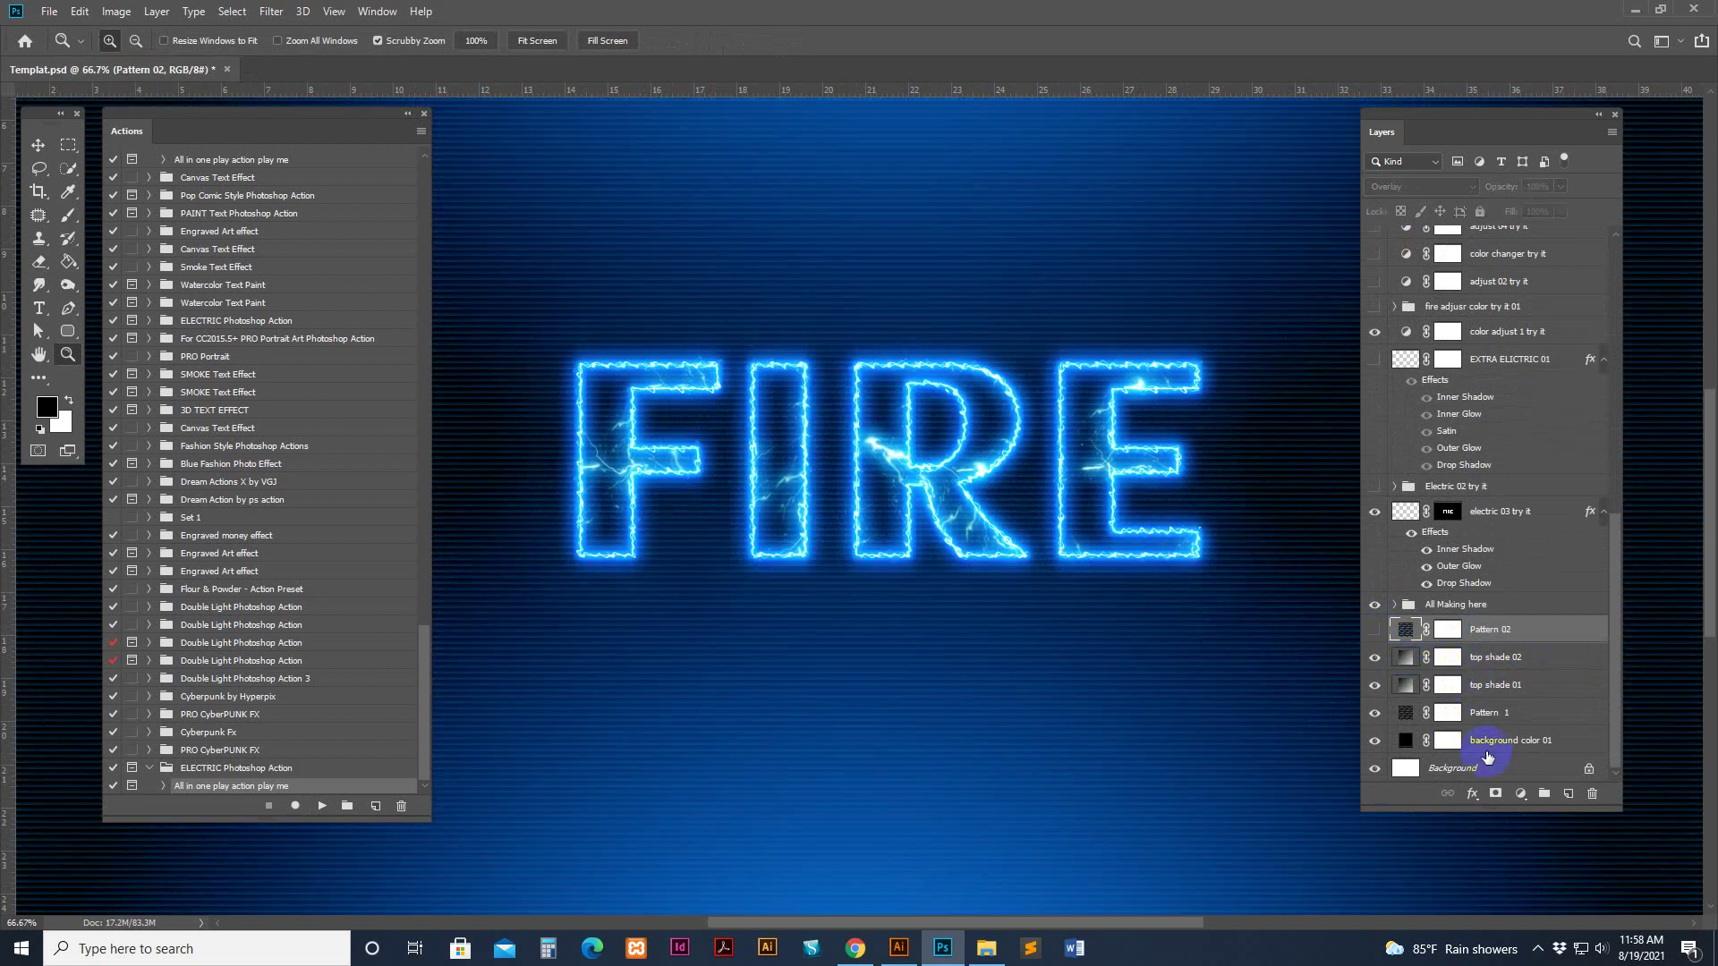
{"action": "left_click", "coordinate": [1507, 724]}
{"action": "left_click", "coordinate": [1376, 714]}
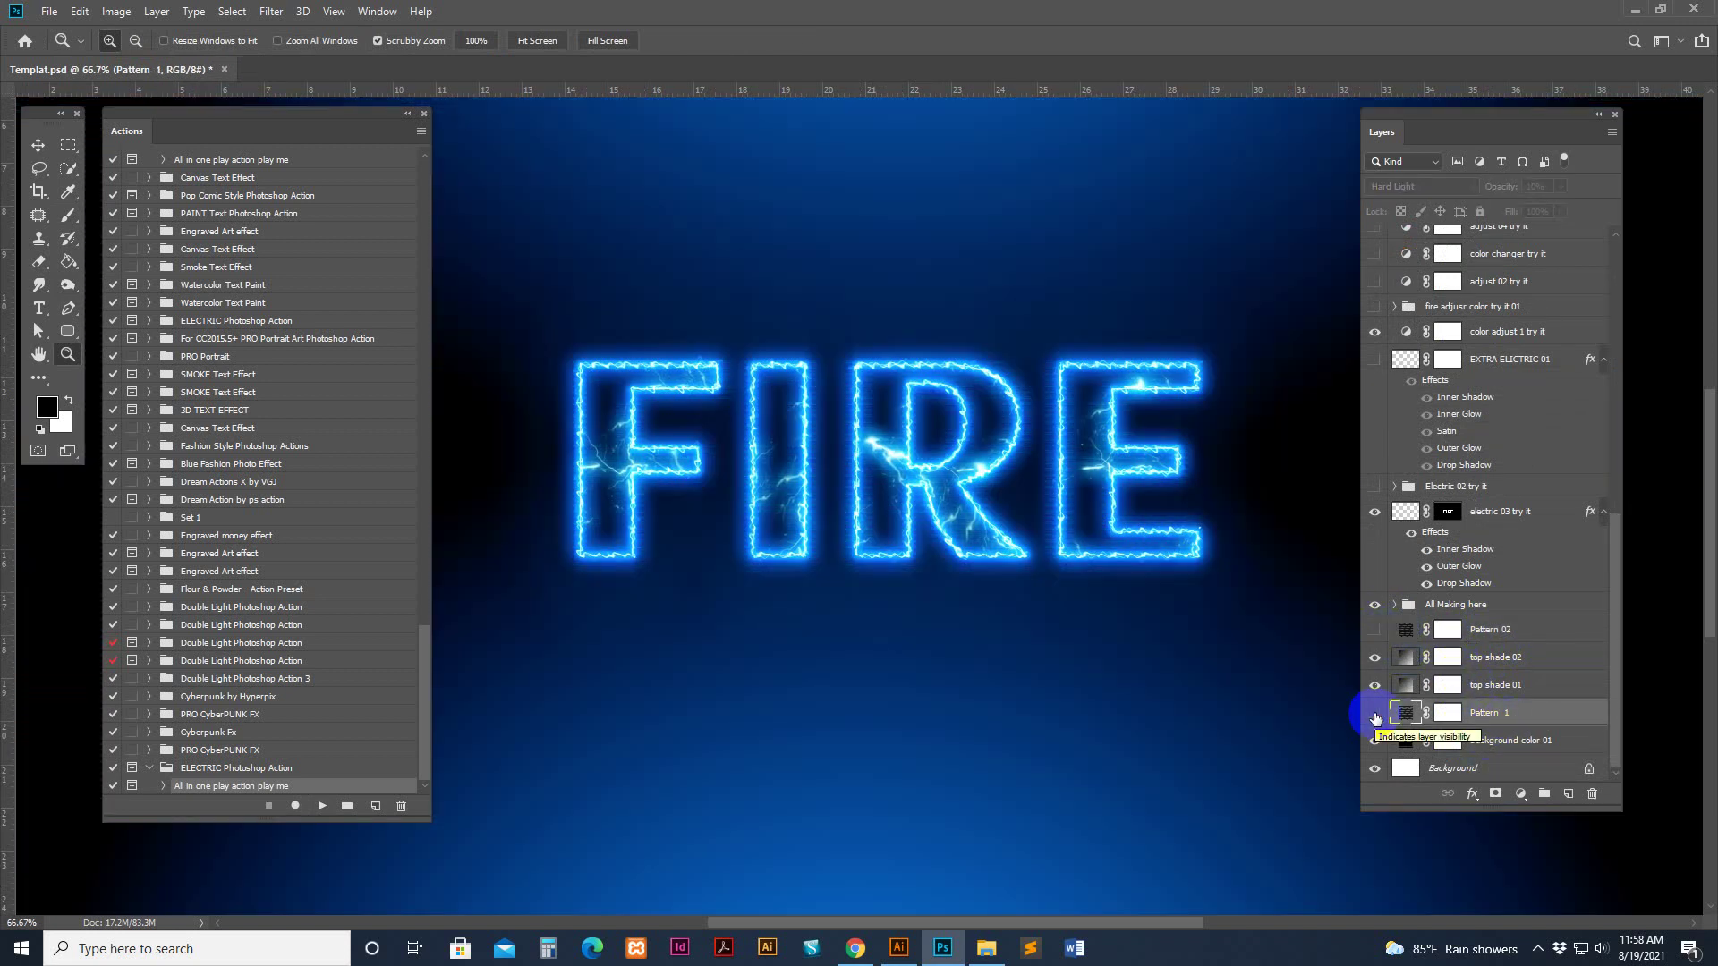
{"action": "left_click", "coordinate": [1376, 715]}
{"action": "left_click", "coordinate": [1511, 634]}
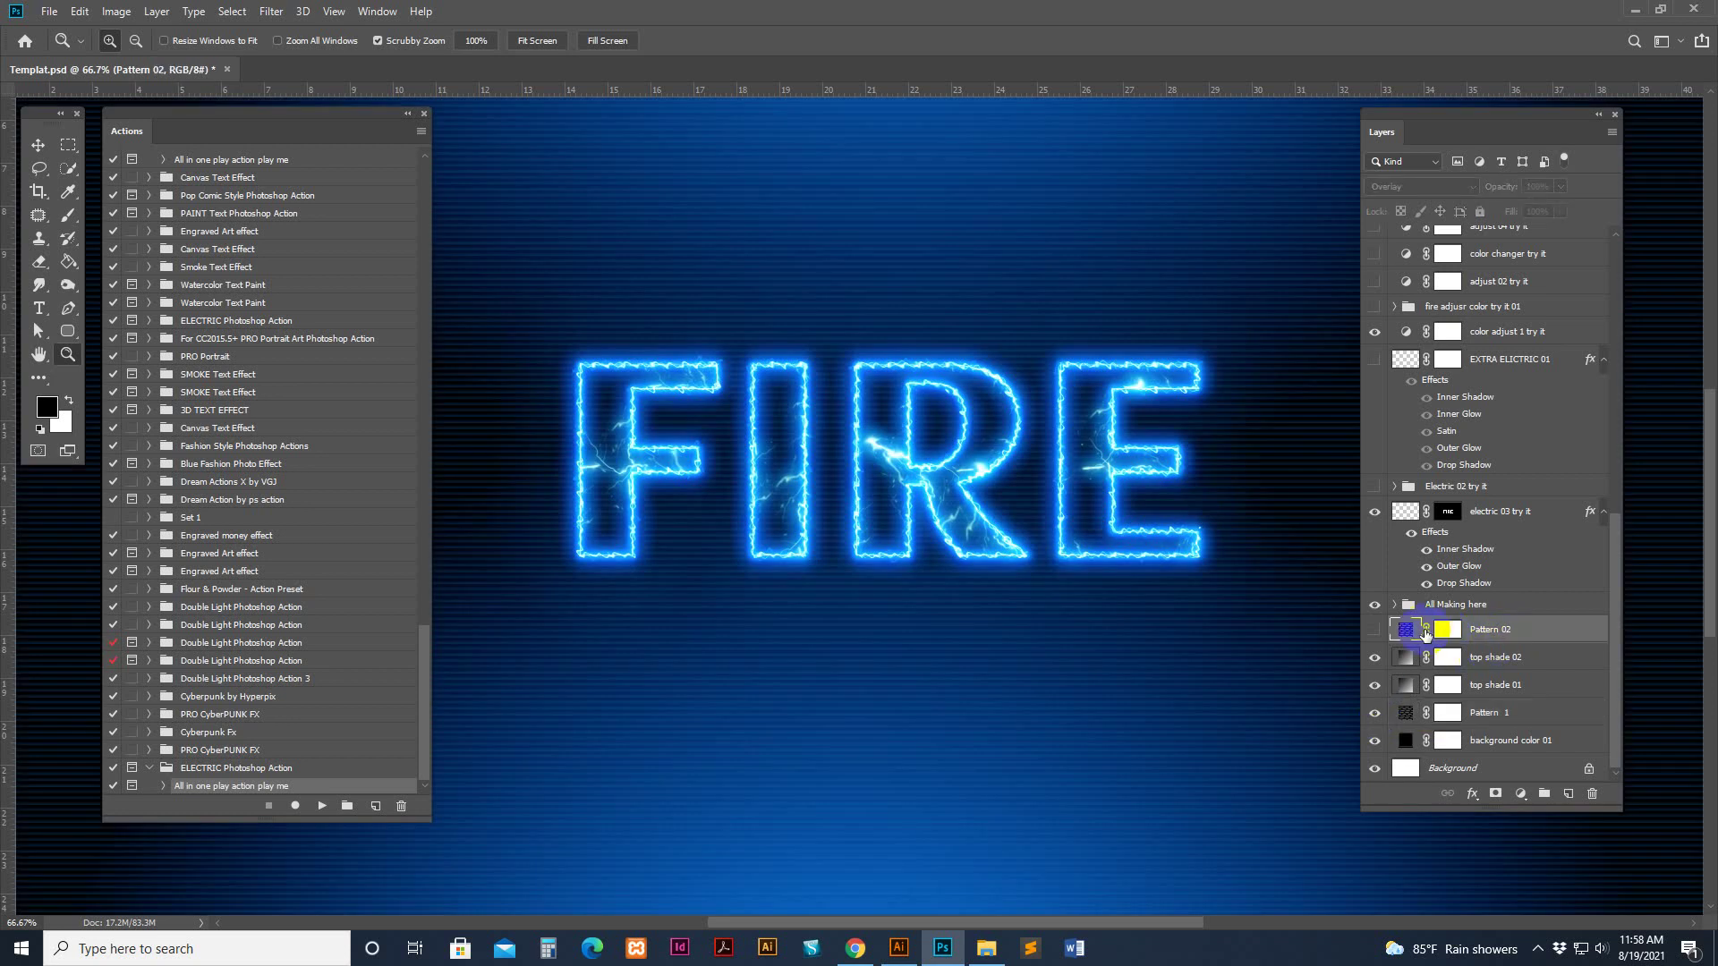
{"action": "left_click", "coordinate": [1375, 630]}
Make the Electric 02 try it group and the EXTRA ELICTRIC 01 layer visible
{"action": "left_click", "coordinate": [1422, 486]}
{"action": "left_click", "coordinate": [1374, 487]}
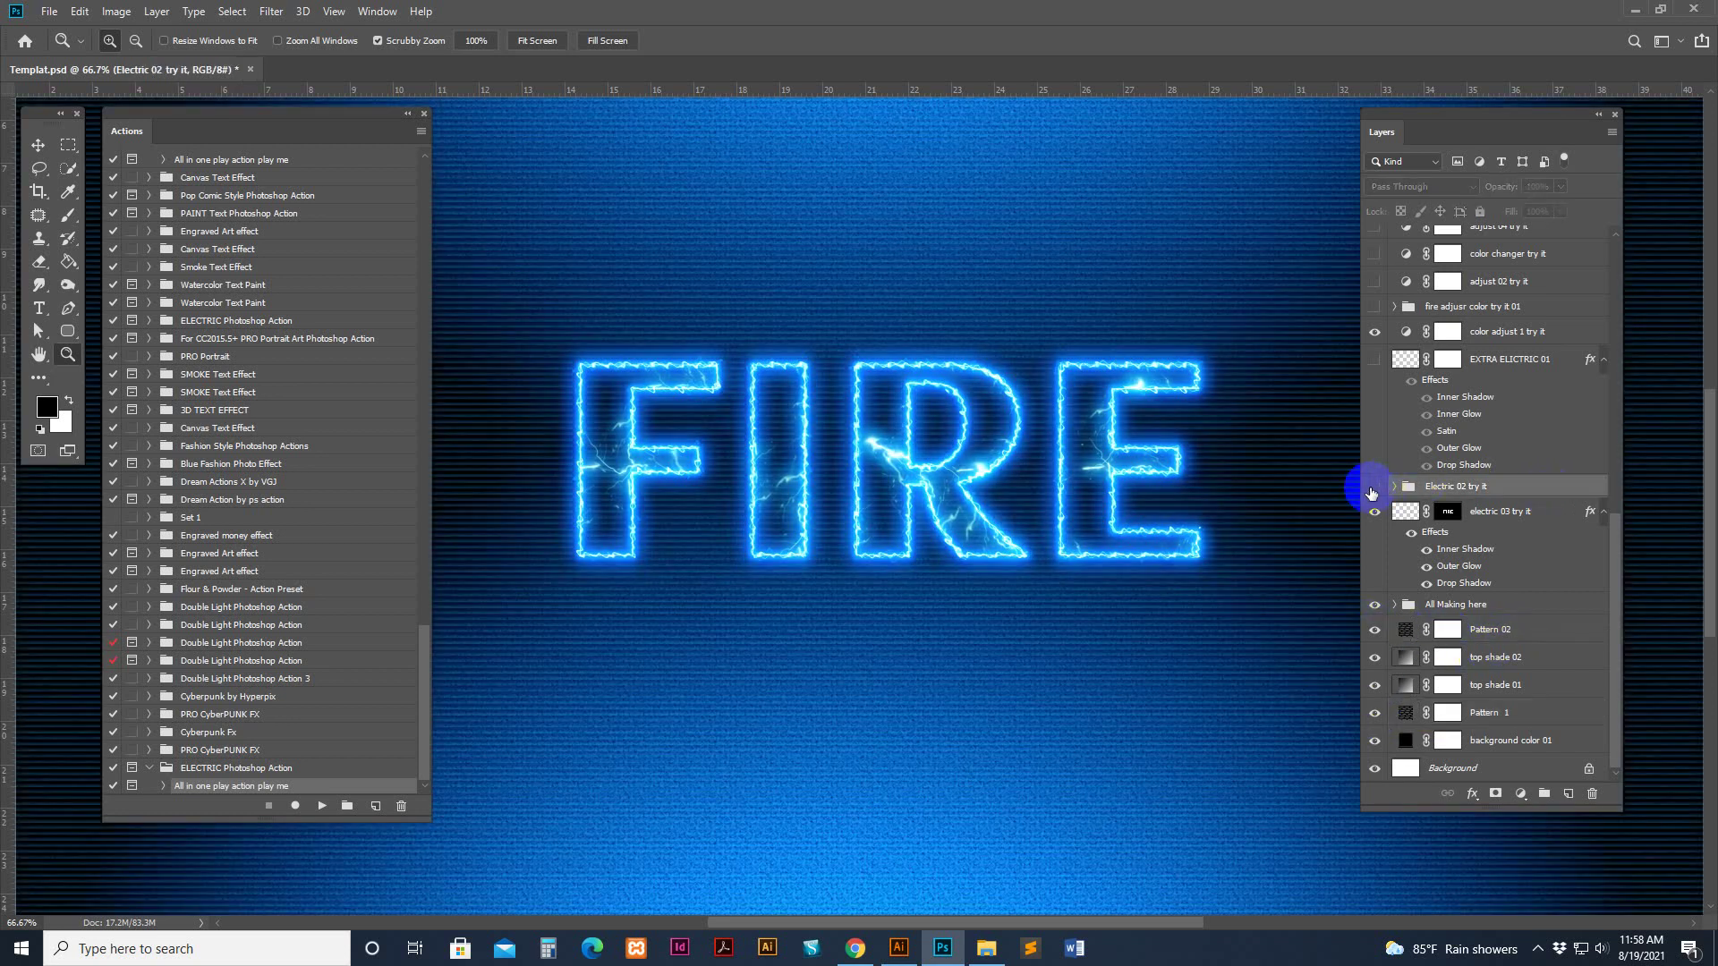
{"action": "left_click", "coordinate": [1374, 488]}
{"action": "left_click", "coordinate": [1373, 488]}
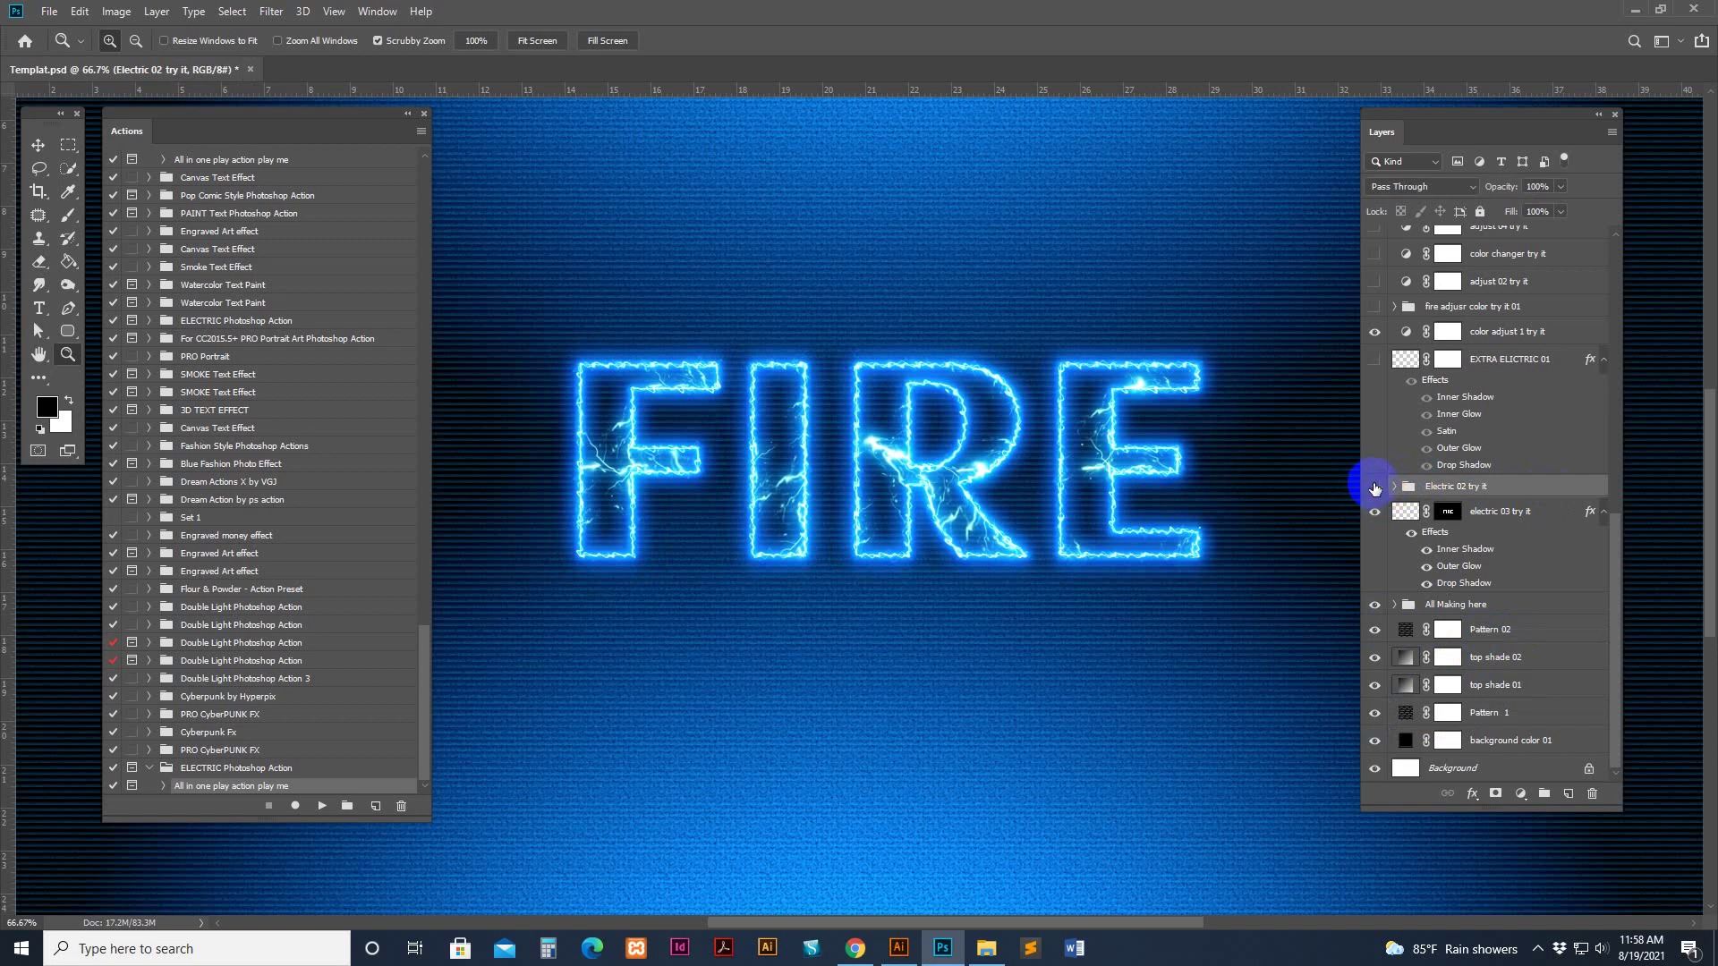
{"action": "left_click", "coordinate": [1373, 488]}
{"action": "left_click", "coordinate": [1373, 488]}
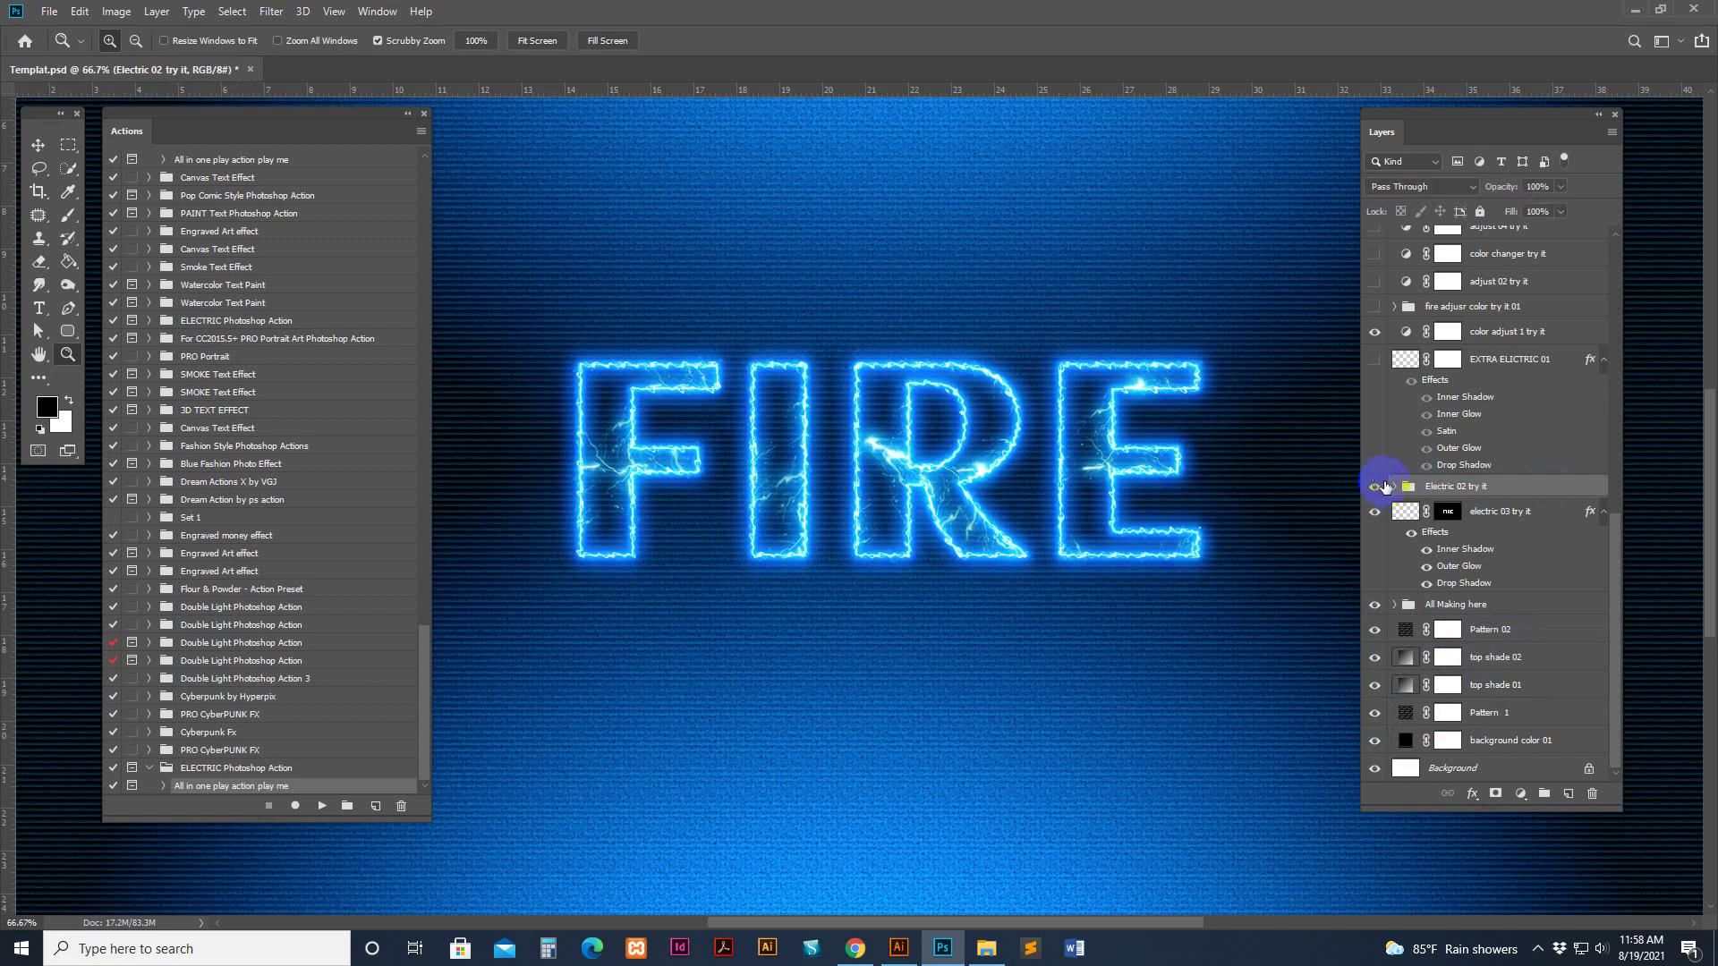
{"action": "left_click", "coordinate": [1521, 367]}
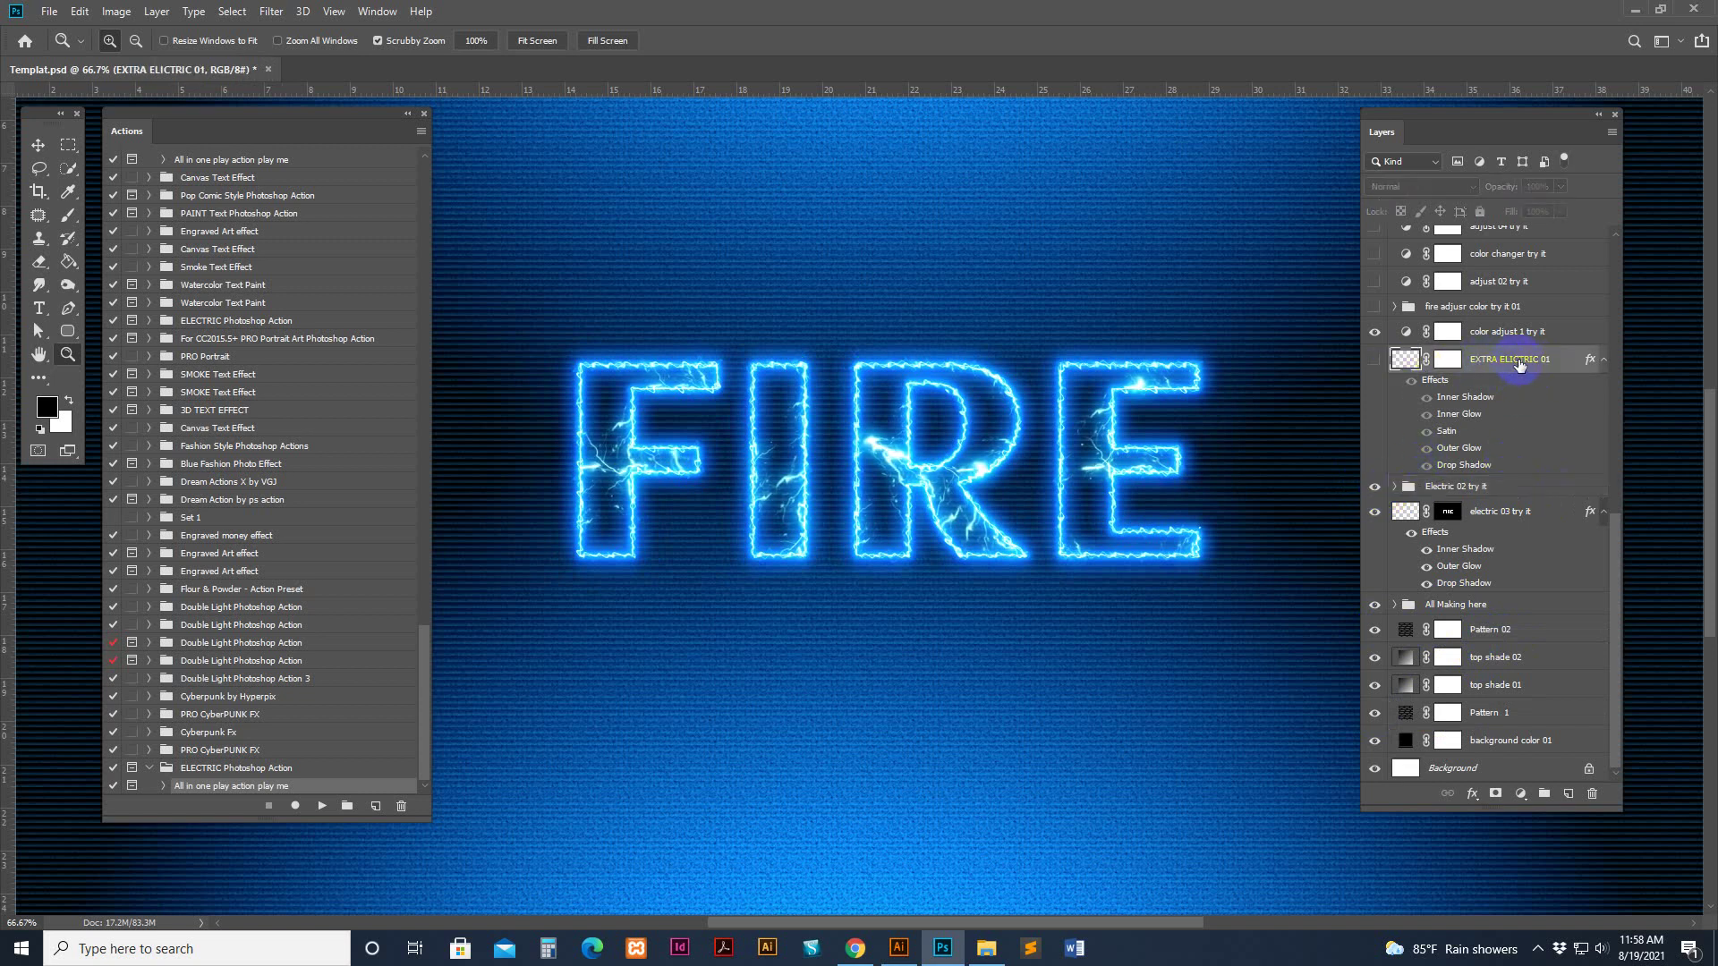
{"action": "left_click", "coordinate": [1370, 361]}
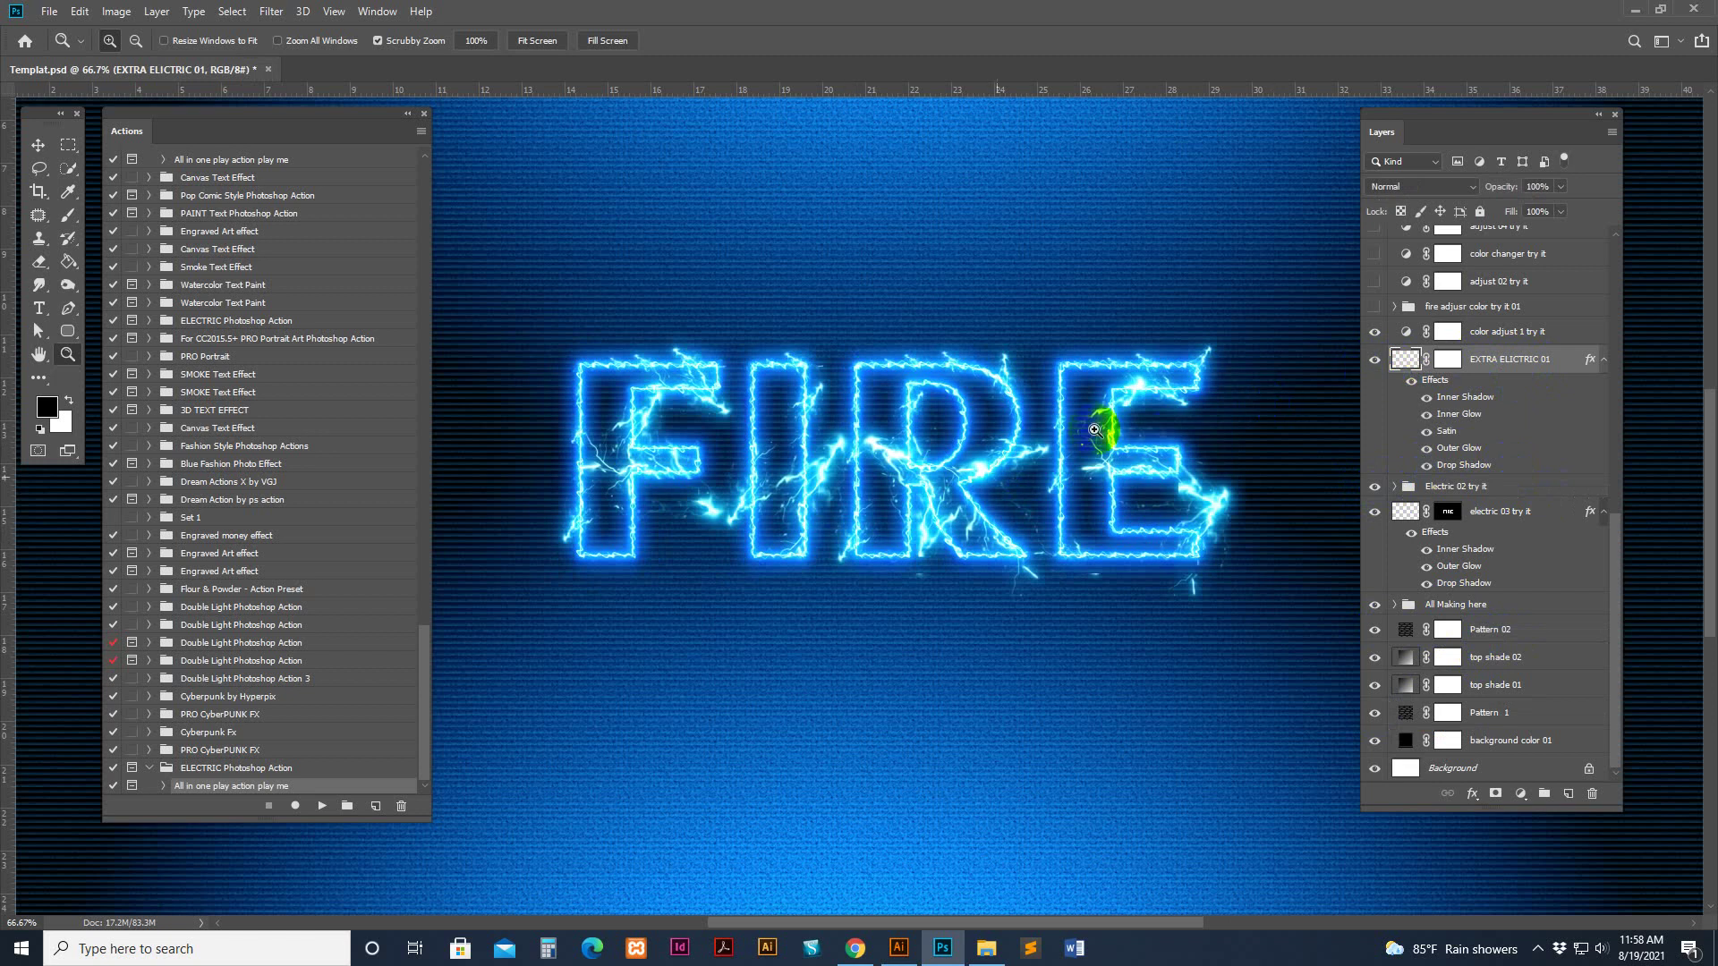
Paint black with an 80 px brush on the EXTRA ELICTRIC 01 layer mask to remove stray lightning between the letters and beside the E
{"action": "left_click", "coordinate": [1448, 362]}
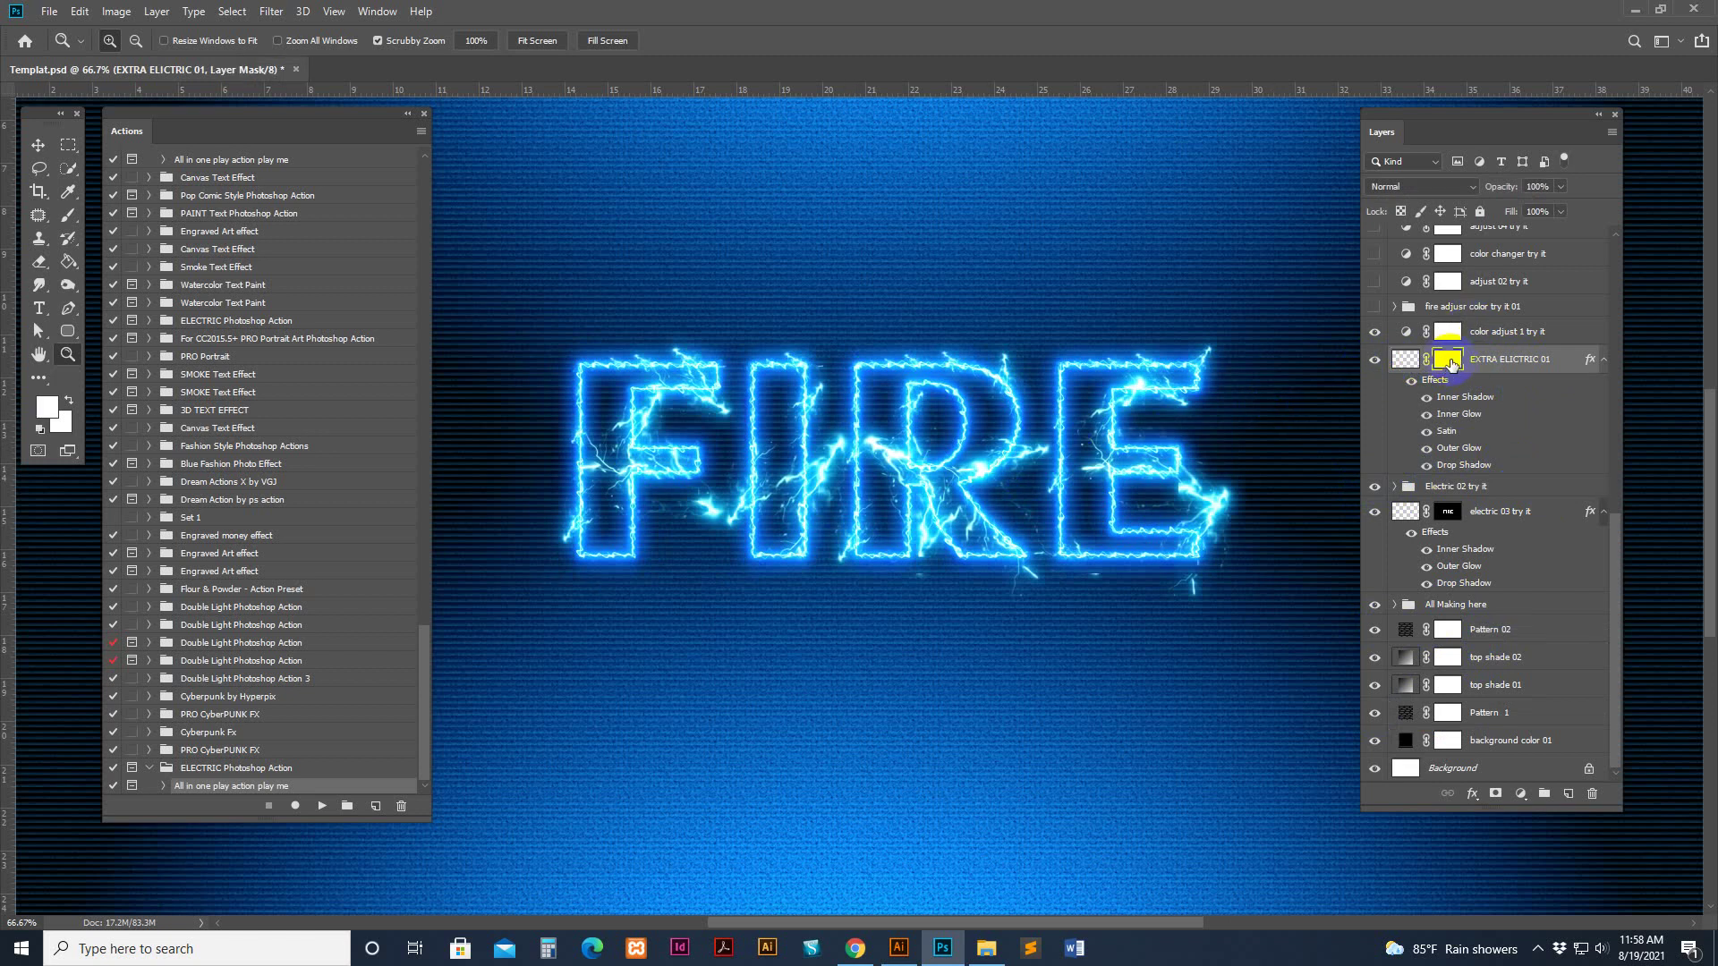
{"action": "left_click", "coordinate": [68, 214]}
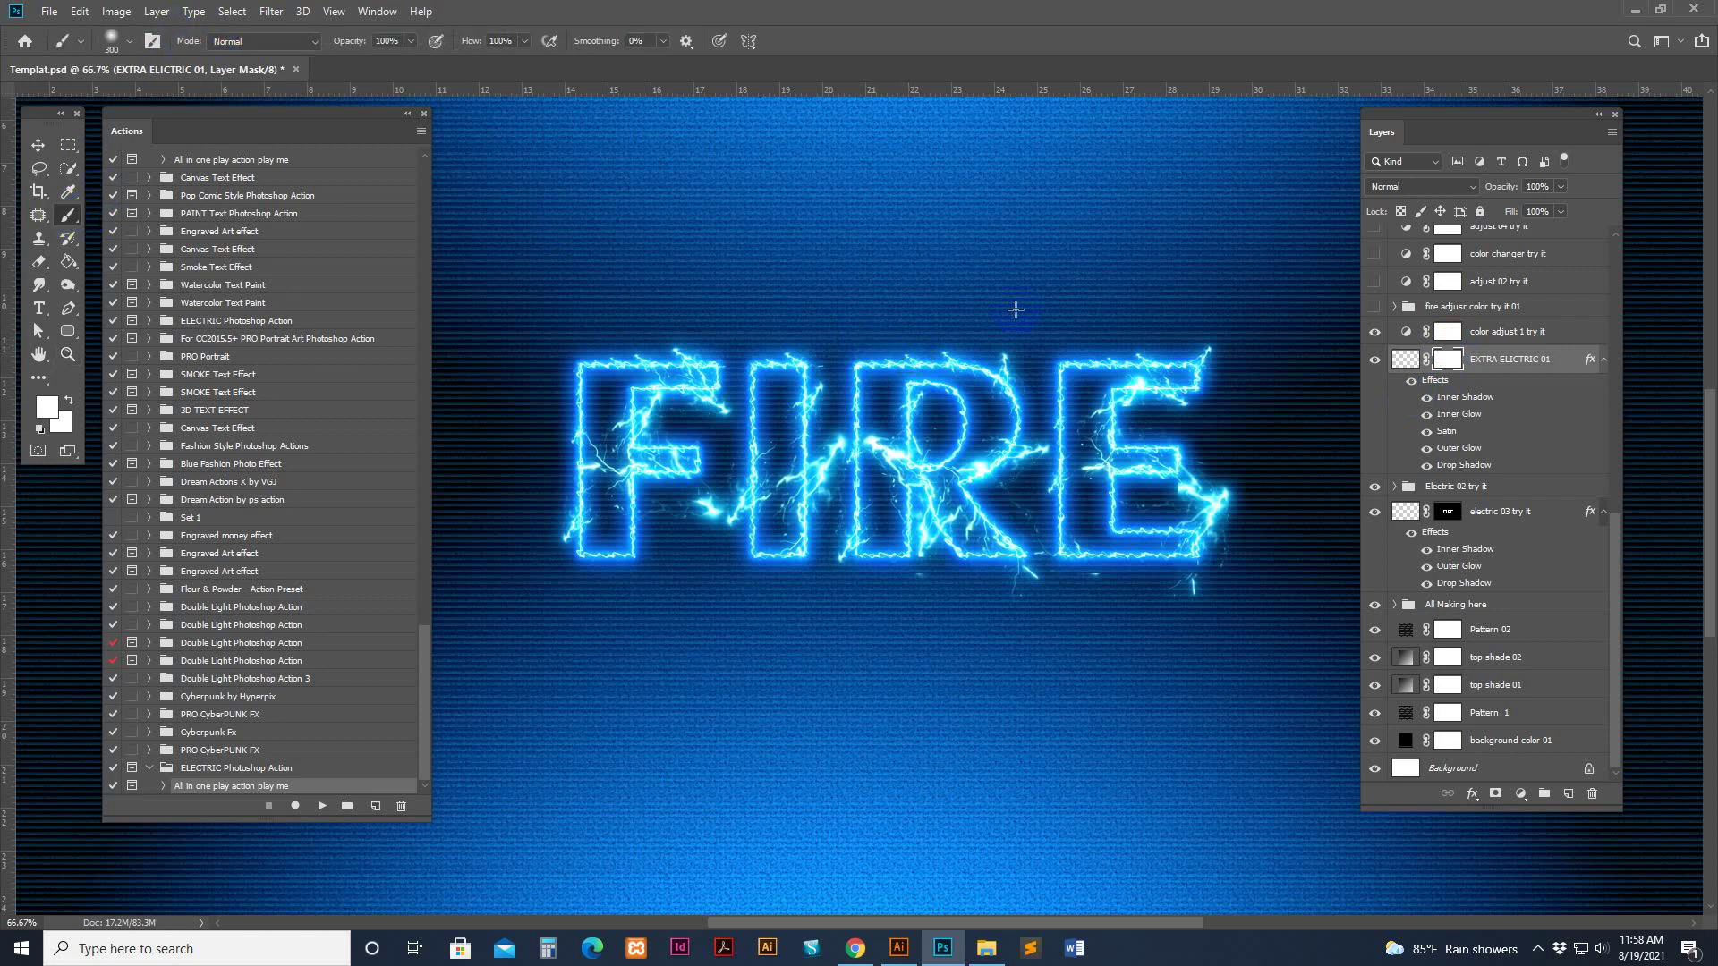
{"action": "key", "text": "bracketleft"}
{"action": "key", "text": "bracketleft"}
{"action": "key", "text": "bracketleft"}
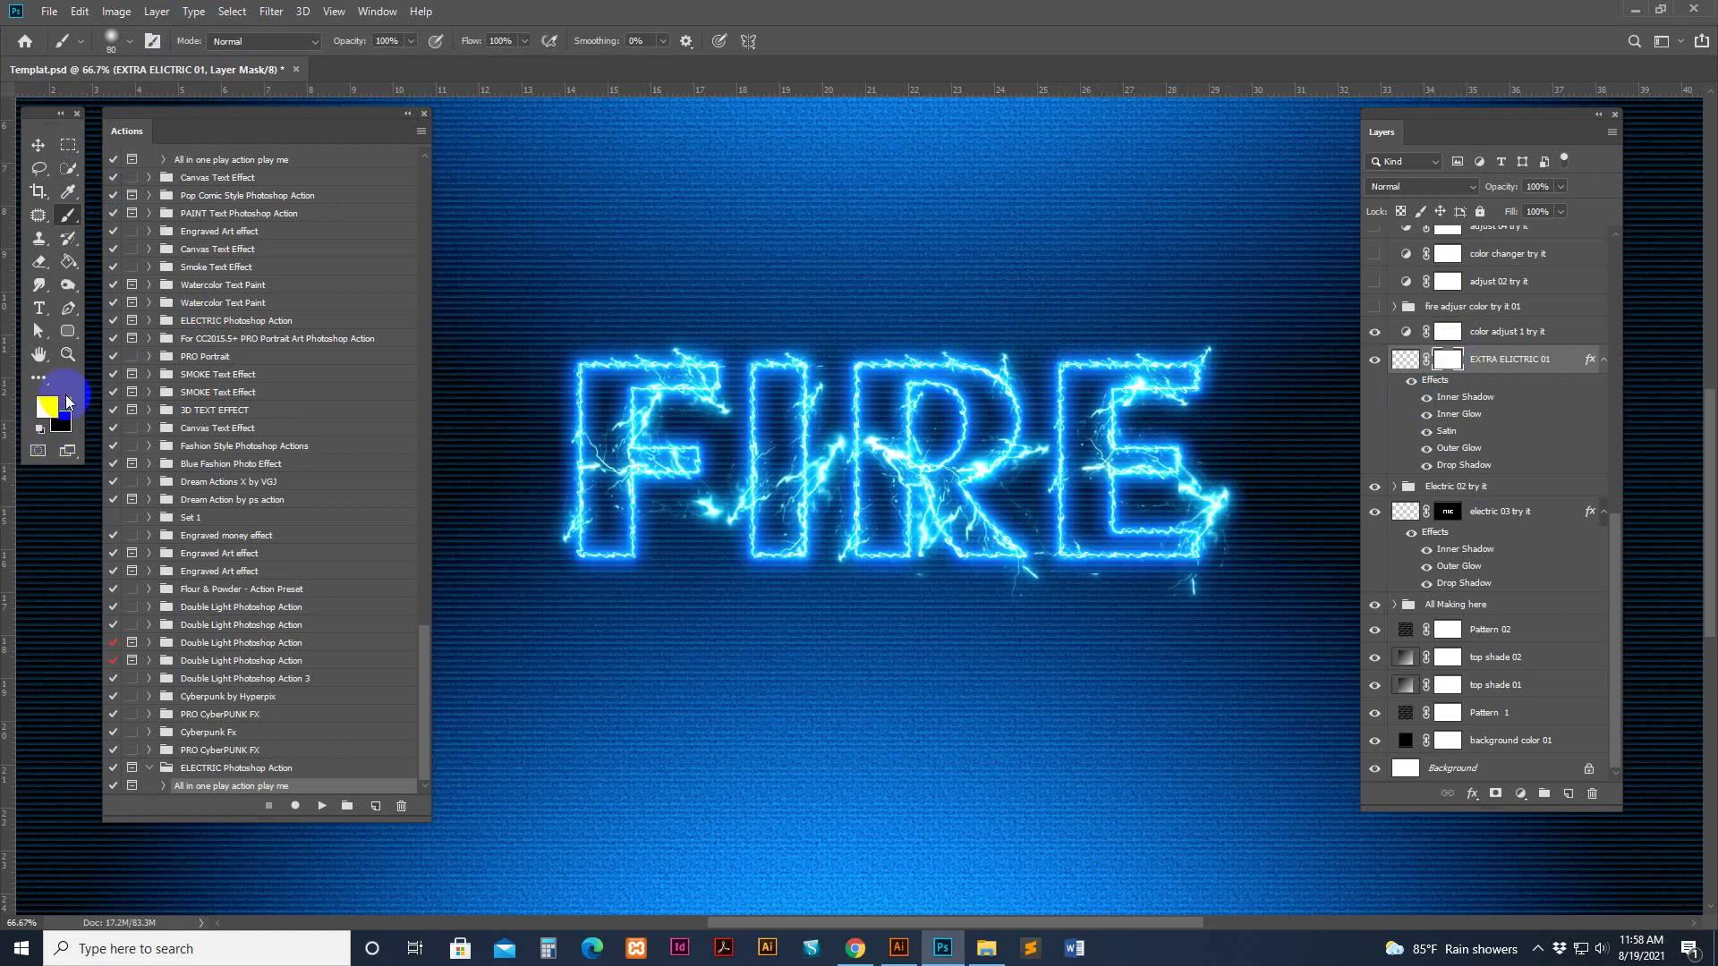
{"action": "left_click", "coordinate": [40, 430]}
{"action": "mouse_move", "coordinate": [1200, 501]}
{"action": "left_mouse_down"}
{"action": "mouse_move", "coordinate": [1222, 473]}
{"action": "mouse_move", "coordinate": [1190, 491]}
{"action": "mouse_move", "coordinate": [1243, 498]}
{"action": "left_mouse_up"}
{"action": "mouse_move", "coordinate": [1009, 467]}
{"action": "left_mouse_down"}
{"action": "mouse_move", "coordinate": [884, 456]}
{"action": "mouse_move", "coordinate": [916, 461]}
{"action": "mouse_move", "coordinate": [896, 452]}
{"action": "mouse_move", "coordinate": [908, 429]}
{"action": "mouse_move", "coordinate": [839, 479]}
{"action": "mouse_move", "coordinate": [820, 442]}
{"action": "mouse_move", "coordinate": [821, 531]}
{"action": "mouse_move", "coordinate": [806, 485]}
{"action": "mouse_move", "coordinate": [679, 514]}
{"action": "mouse_move", "coordinate": [728, 433]}
{"action": "mouse_move", "coordinate": [711, 407]}
{"action": "mouse_move", "coordinate": [718, 510]}
{"action": "mouse_move", "coordinate": [698, 503]}
{"action": "mouse_move", "coordinate": [701, 551]}
{"action": "mouse_move", "coordinate": [720, 520]}
{"action": "mouse_move", "coordinate": [724, 535]}
{"action": "mouse_move", "coordinate": [726, 497]}
{"action": "left_mouse_up"}
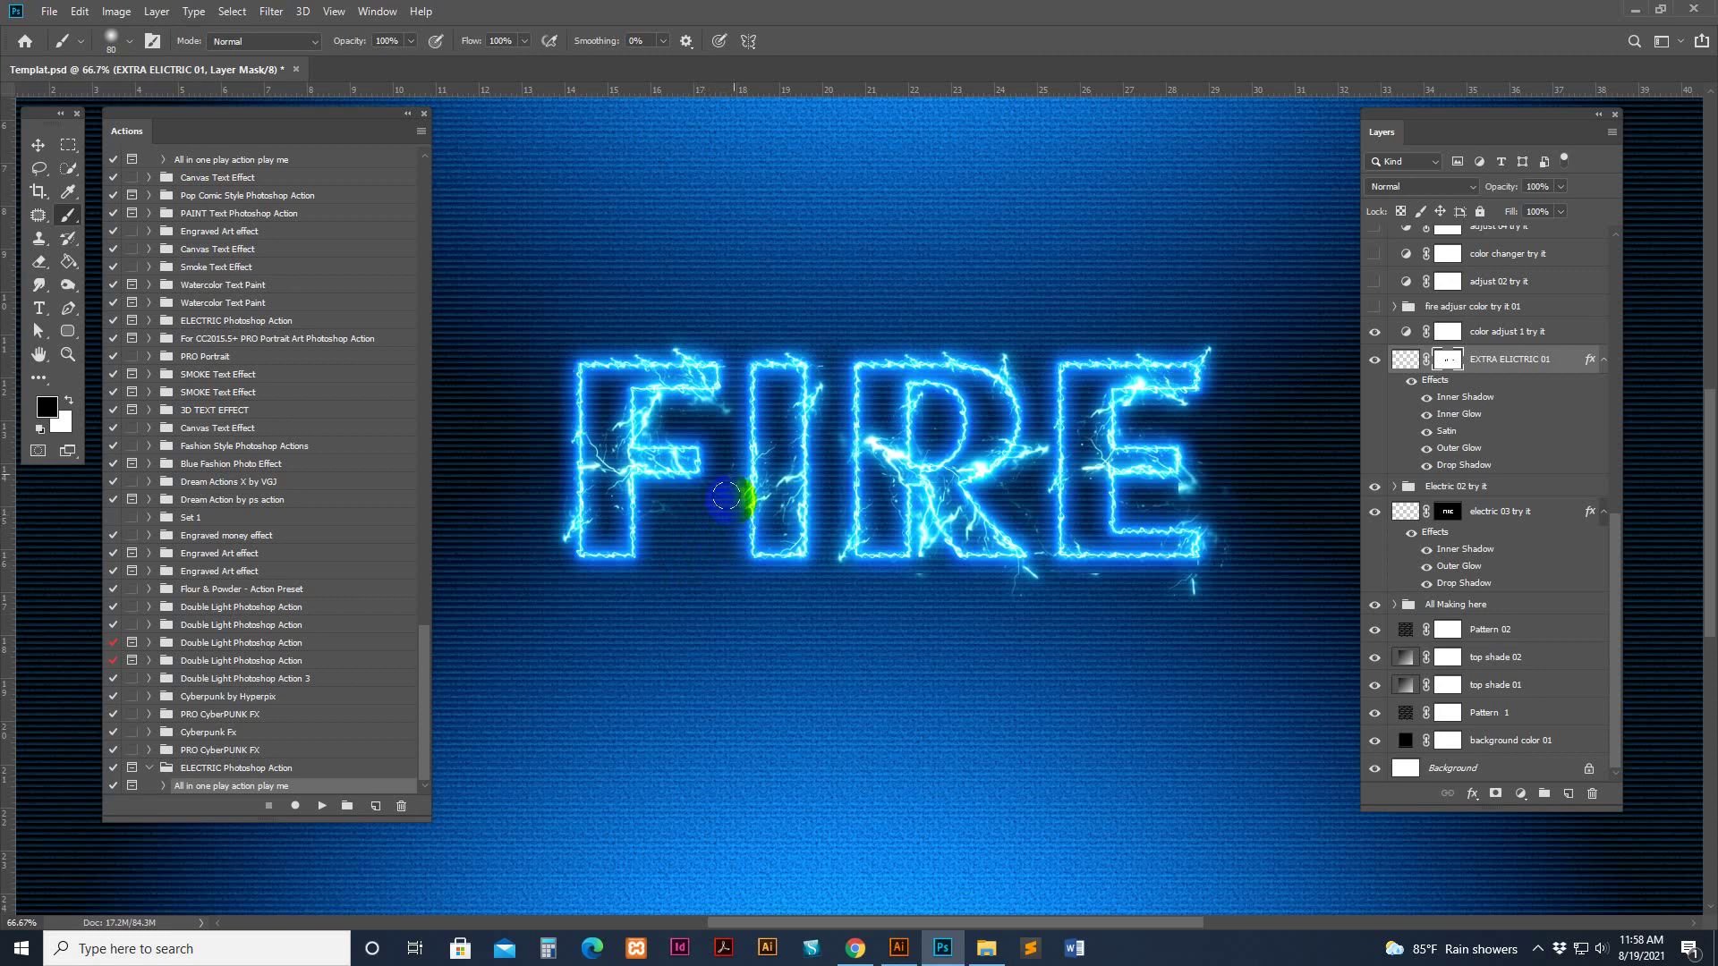
{"action": "mouse_move", "coordinate": [941, 550]}
{"action": "left_mouse_down"}
{"action": "mouse_move", "coordinate": [990, 513]}
{"action": "mouse_move", "coordinate": [979, 470]}
{"action": "mouse_move", "coordinate": [1040, 559]}
{"action": "mouse_move", "coordinate": [1183, 595]}
{"action": "mouse_move", "coordinate": [1178, 487]}
{"action": "mouse_move", "coordinate": [1218, 482]}
{"action": "mouse_move", "coordinate": [1132, 391]}
{"action": "mouse_move", "coordinate": [1231, 529]}
{"action": "mouse_move", "coordinate": [1058, 420]}
{"action": "mouse_move", "coordinate": [1193, 451]}
{"action": "mouse_move", "coordinate": [1029, 527]}
{"action": "mouse_move", "coordinate": [951, 492]}
{"action": "mouse_move", "coordinate": [973, 539]}
{"action": "mouse_move", "coordinate": [558, 515]}
{"action": "mouse_move", "coordinate": [563, 568]}
{"action": "mouse_move", "coordinate": [760, 476]}
{"action": "mouse_move", "coordinate": [1063, 414]}
{"action": "left_mouse_up"}
{"action": "mouse_move", "coordinate": [1085, 604]}
{"action": "left_mouse_down"}
{"action": "mouse_move", "coordinate": [981, 462]}
{"action": "mouse_move", "coordinate": [893, 418]}
{"action": "mouse_move", "coordinate": [909, 460]}
{"action": "left_mouse_up"}
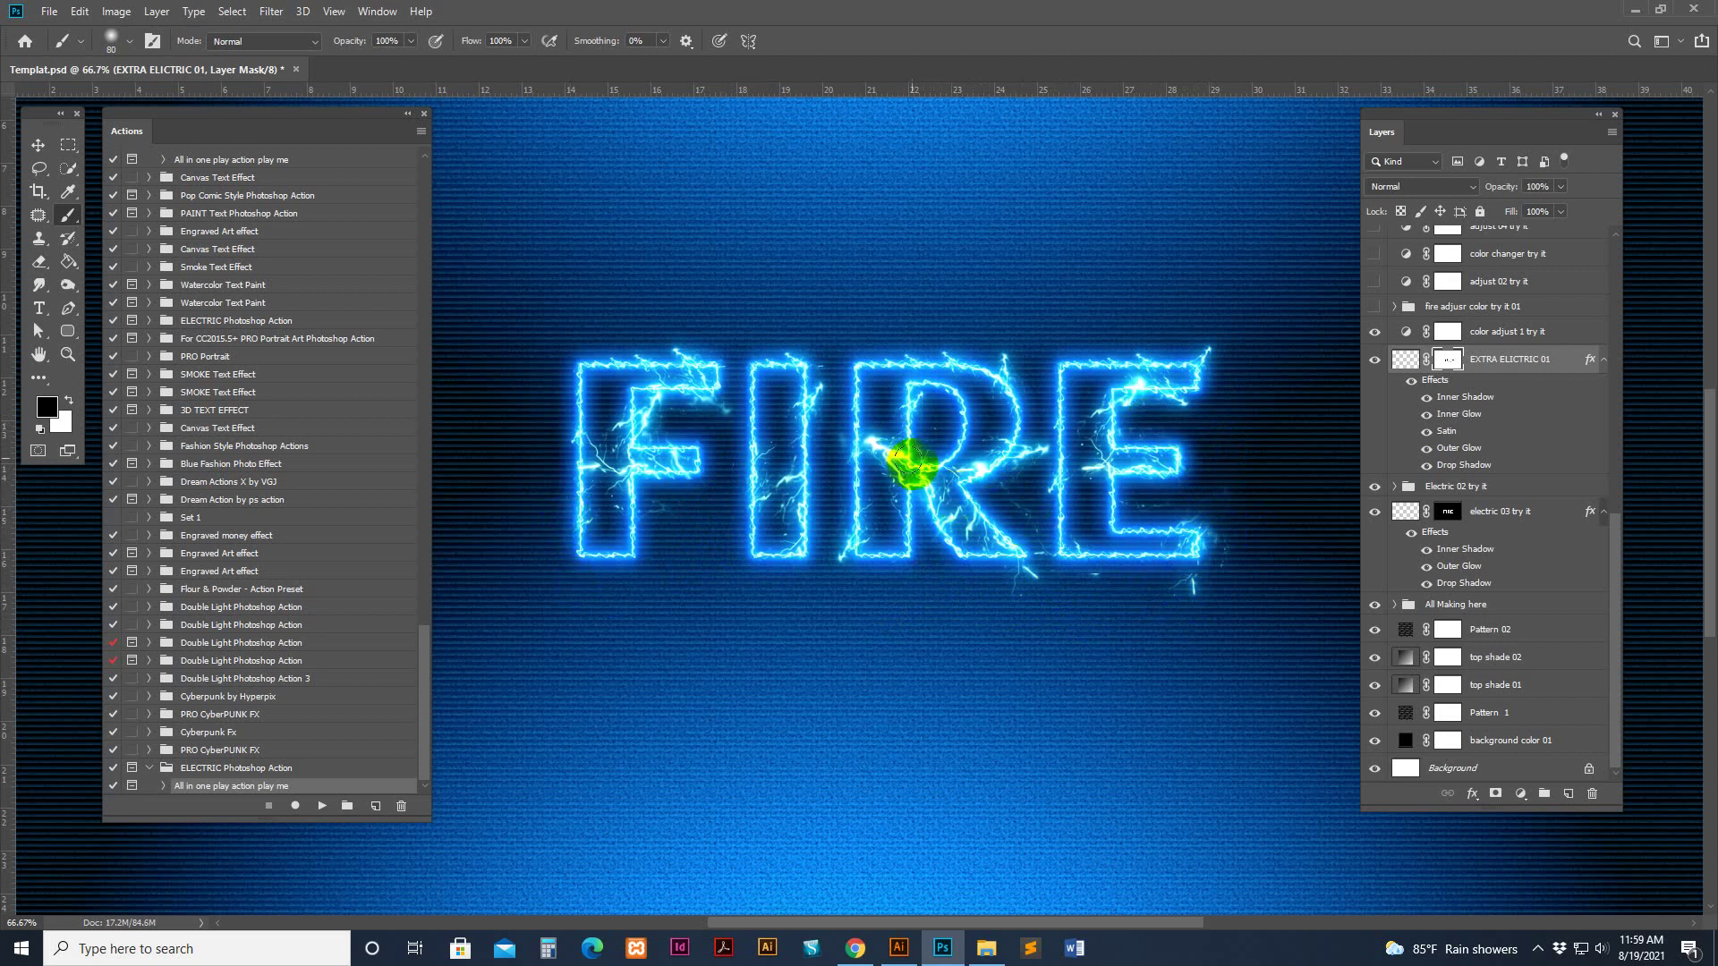
{"action": "left_click", "coordinate": [1374, 359]}
{"action": "left_click", "coordinate": [1373, 359]}
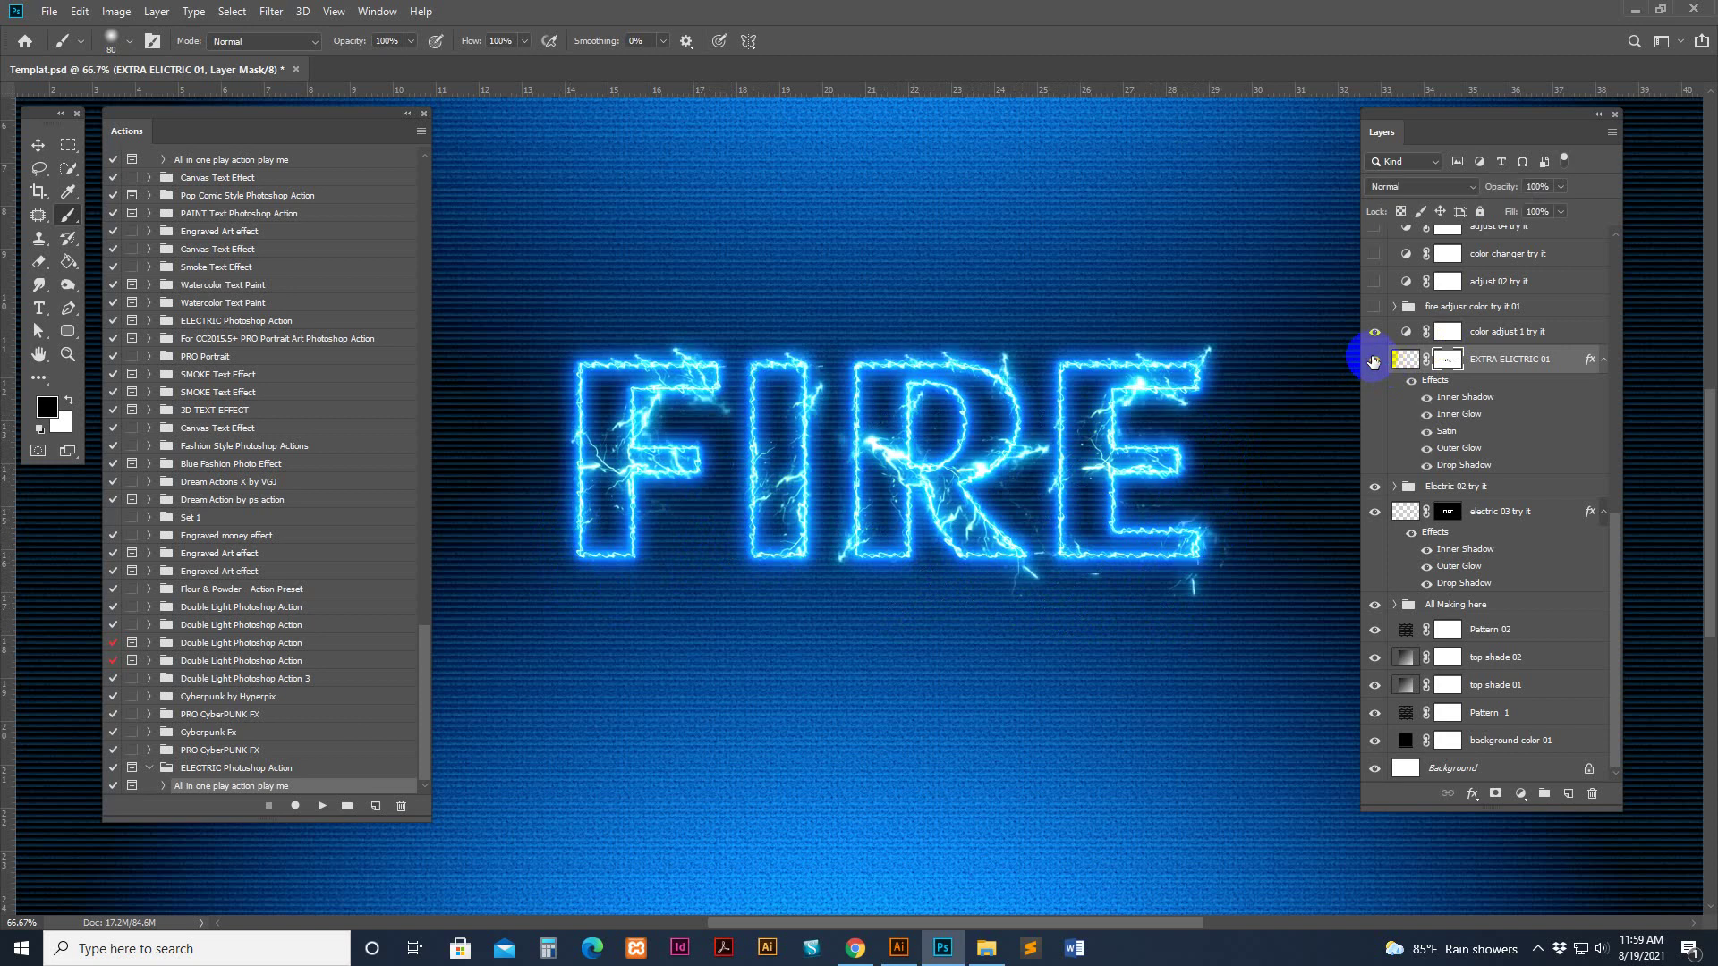
Set the Cyan–Red midtone value of the color adjust 1 try it Color Balance layer to -100
{"action": "left_click", "coordinate": [1450, 332]}
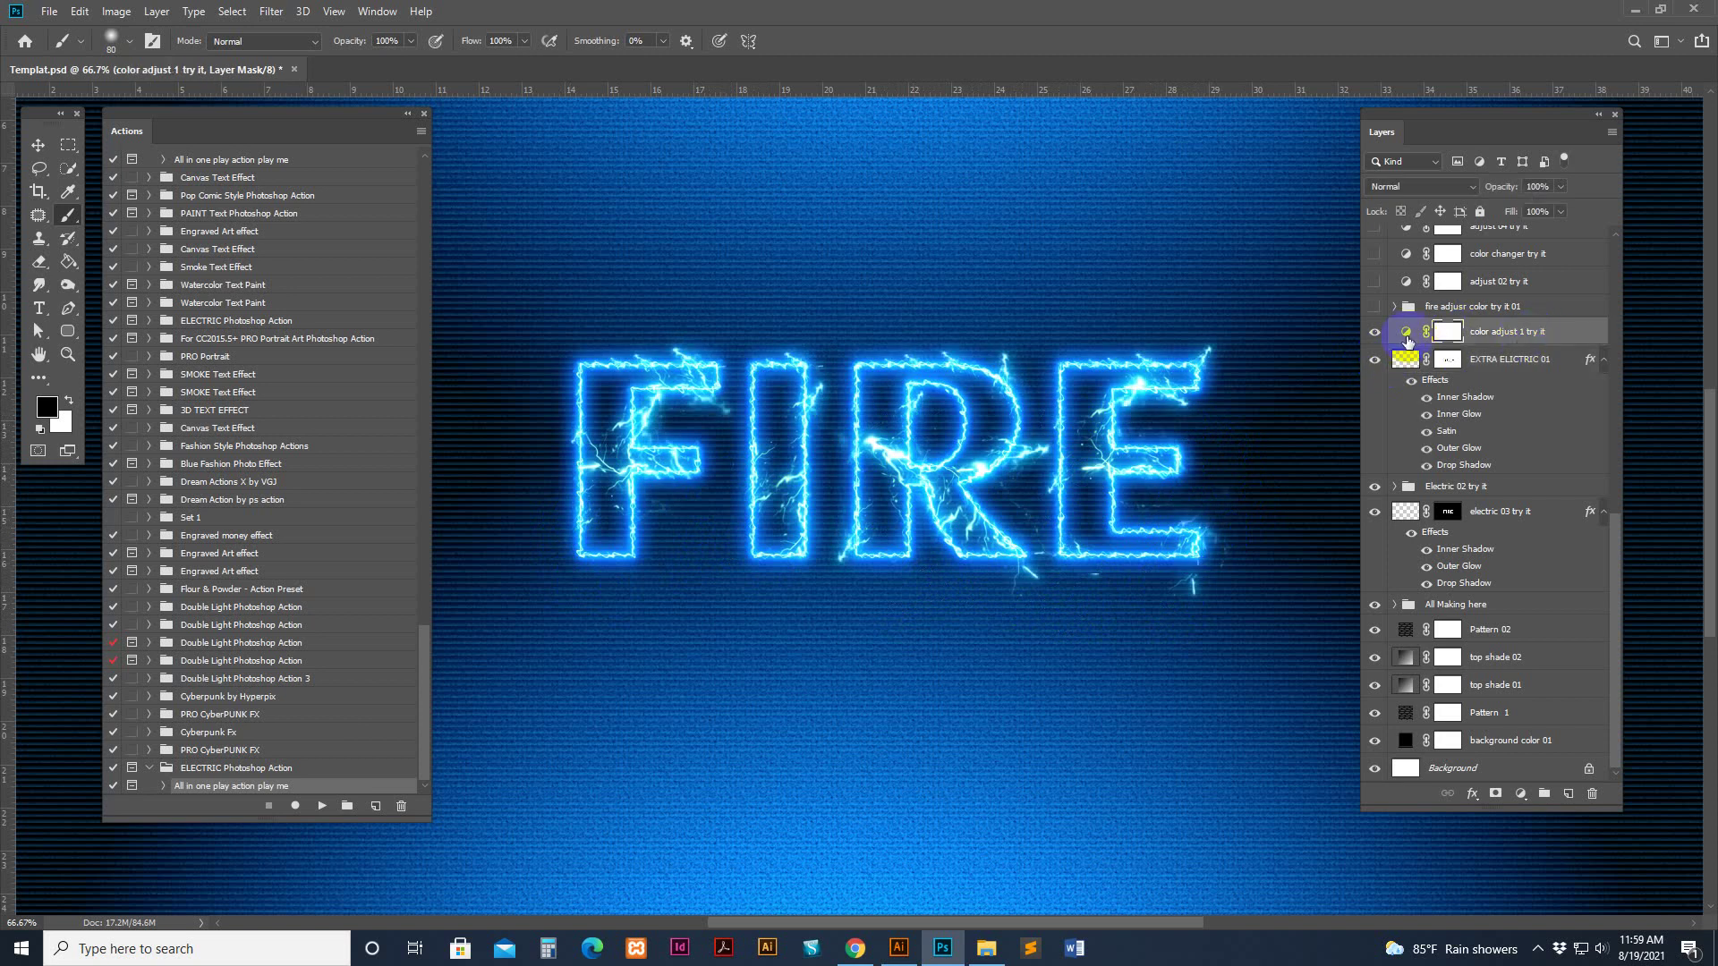
{"action": "left_click", "coordinate": [1374, 332]}
{"action": "left_click", "coordinate": [1375, 336]}
{"action": "double_click", "coordinate": [1406, 331]}
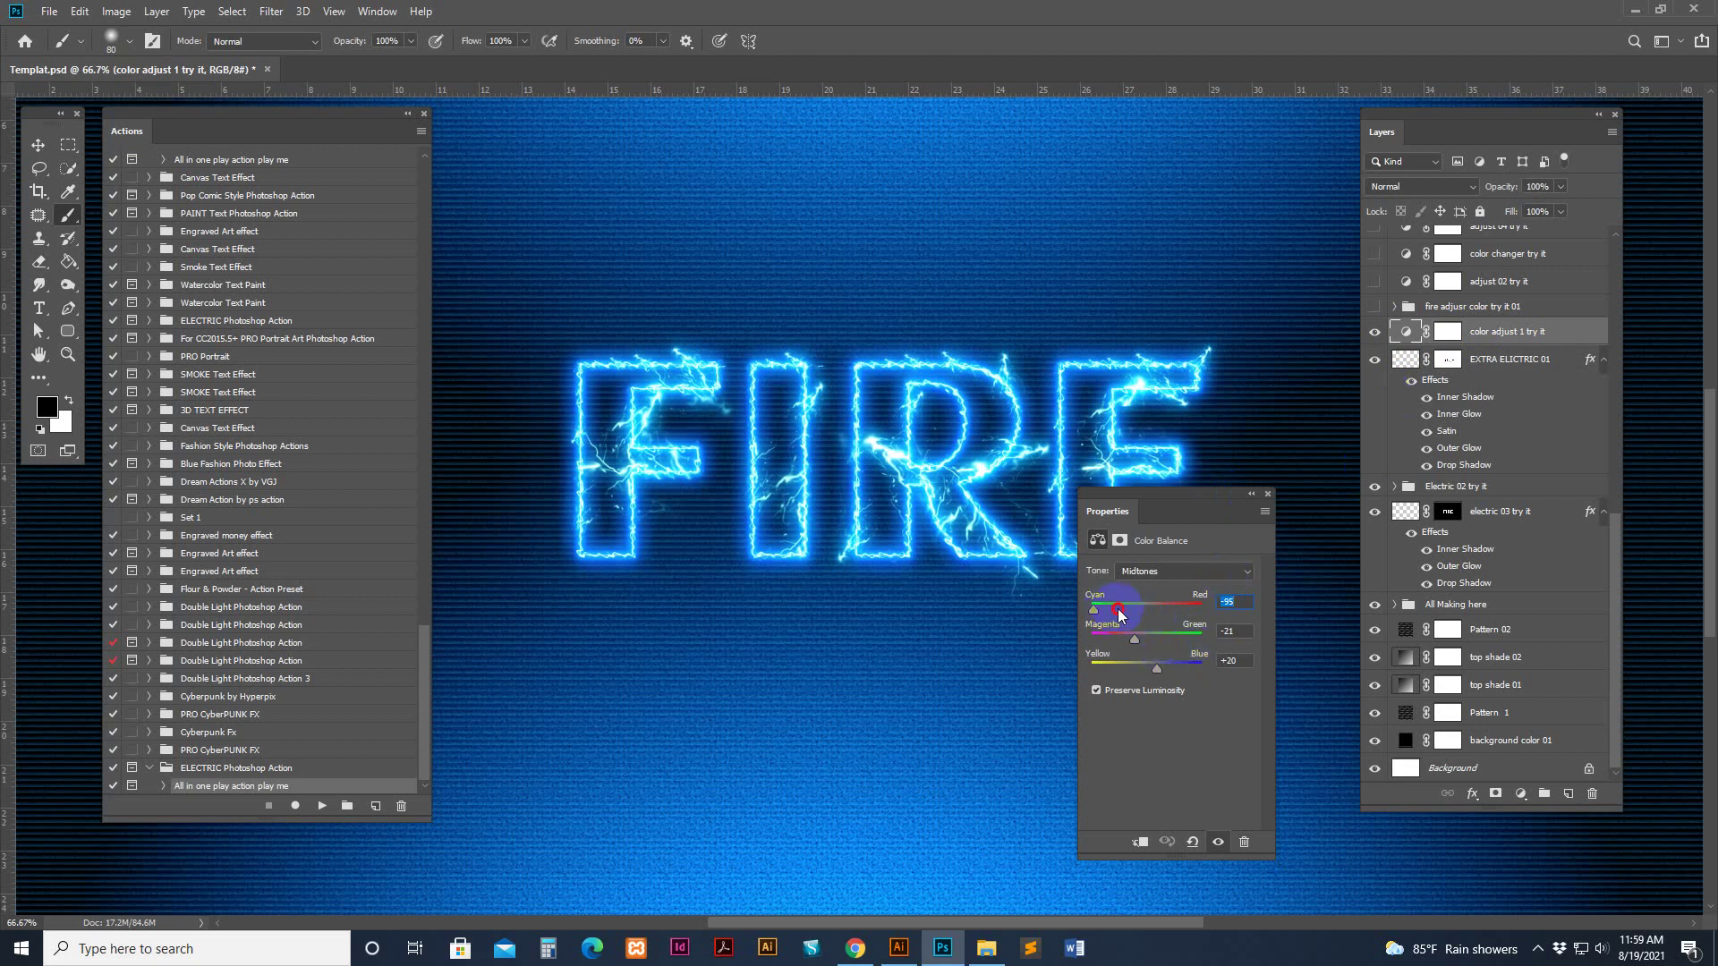
{"action": "mouse_move", "coordinate": [1119, 614]}
{"action": "left_mouse_down"}
{"action": "mouse_move", "coordinate": [1154, 604]}
{"action": "mouse_move", "coordinate": [1090, 607]}
{"action": "left_mouse_up"}
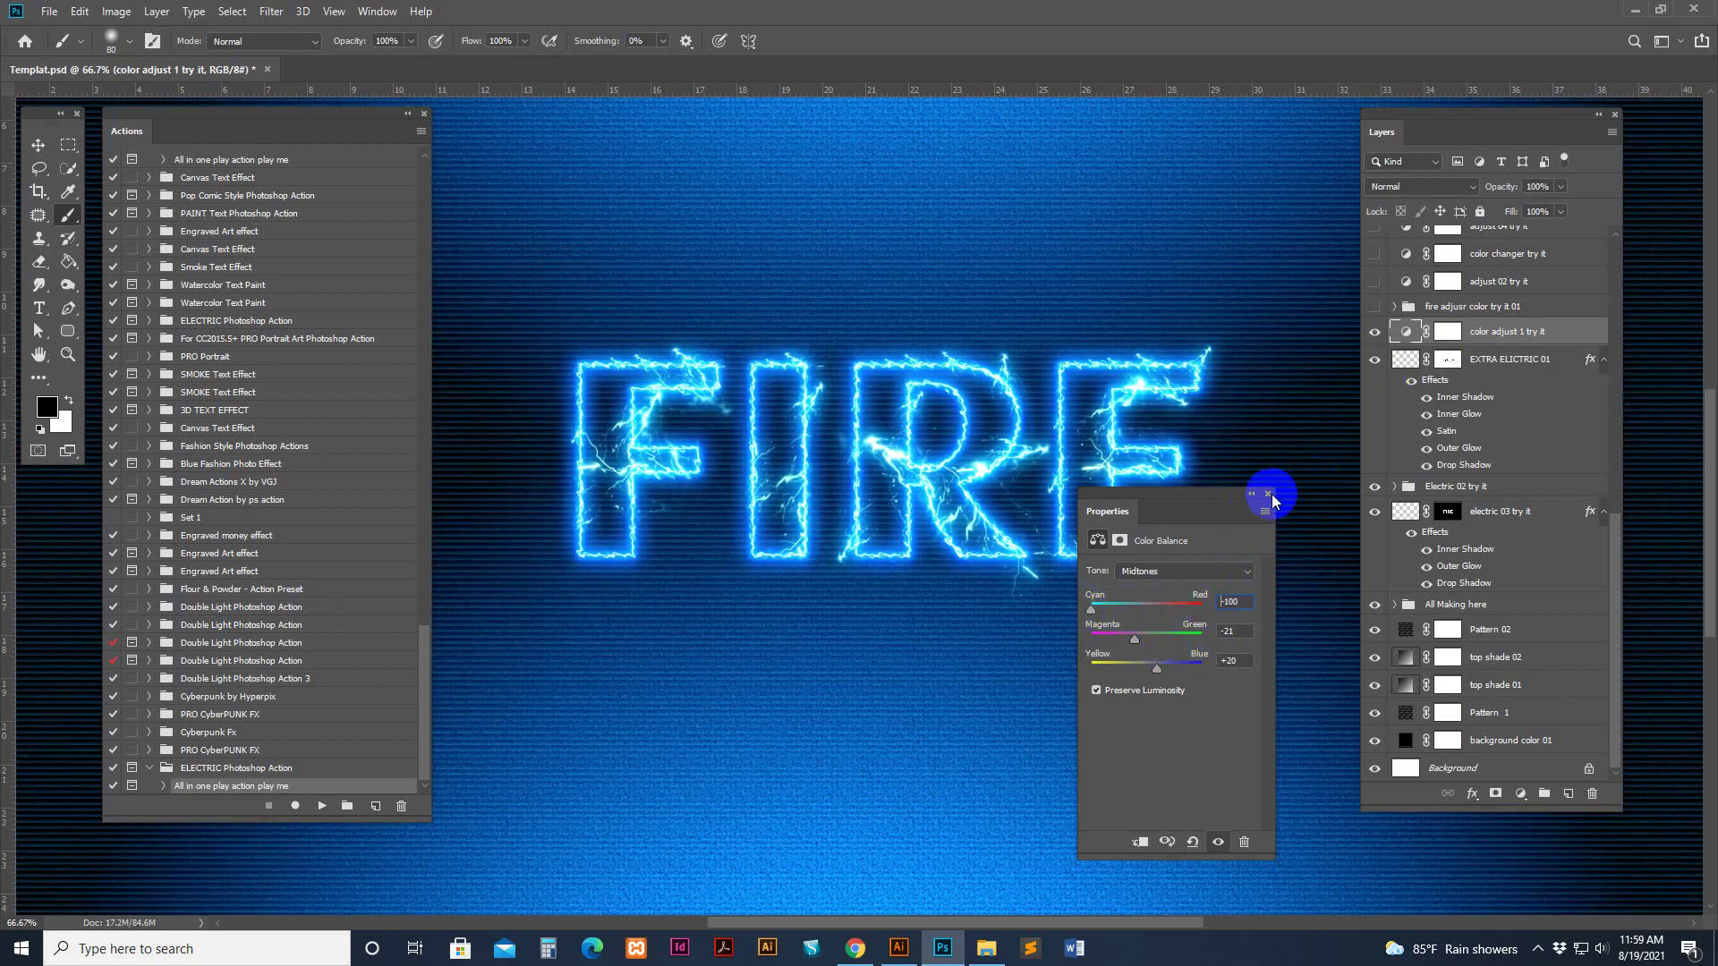
{"action": "left_click", "coordinate": [1268, 494]}
Make the fire adjusr color try it 01 group visible to recolour the effect, comparing it off and on
{"action": "scroll", "coordinate": [1562, 517], "scroll_direction": "up", "scroll_amount": 3}
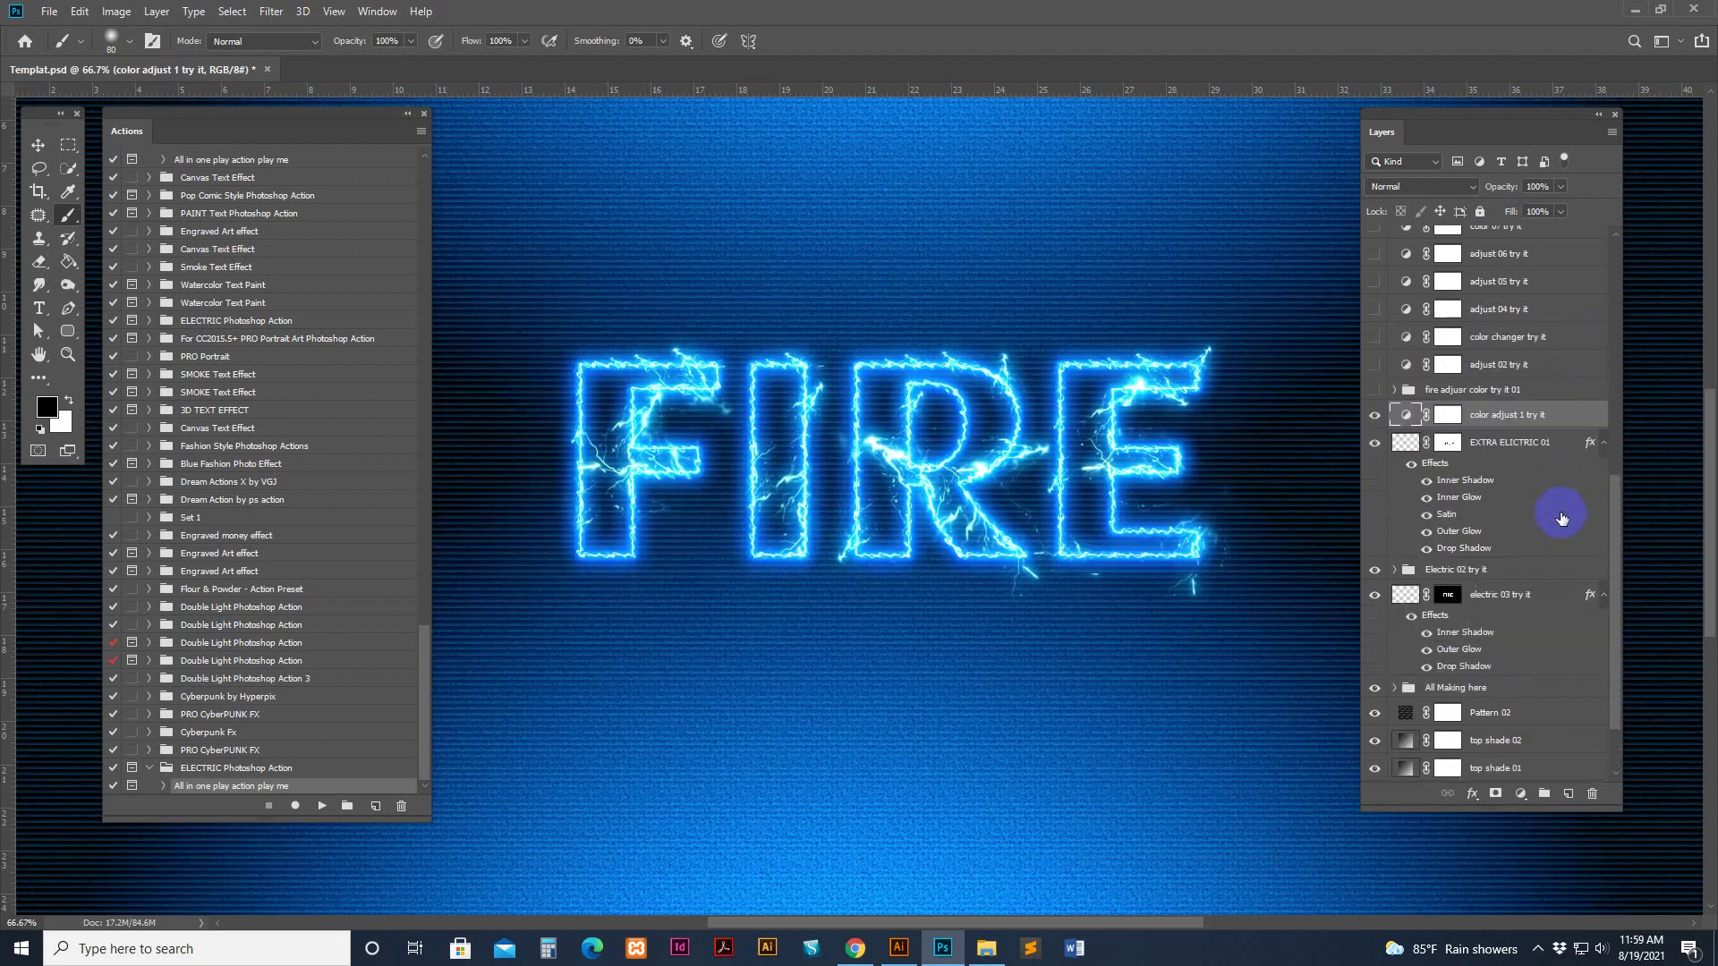
{"action": "scroll", "coordinate": [1562, 519], "scroll_direction": "up", "scroll_amount": 3}
{"action": "left_click", "coordinate": [1457, 503]}
{"action": "left_click", "coordinate": [1502, 476]}
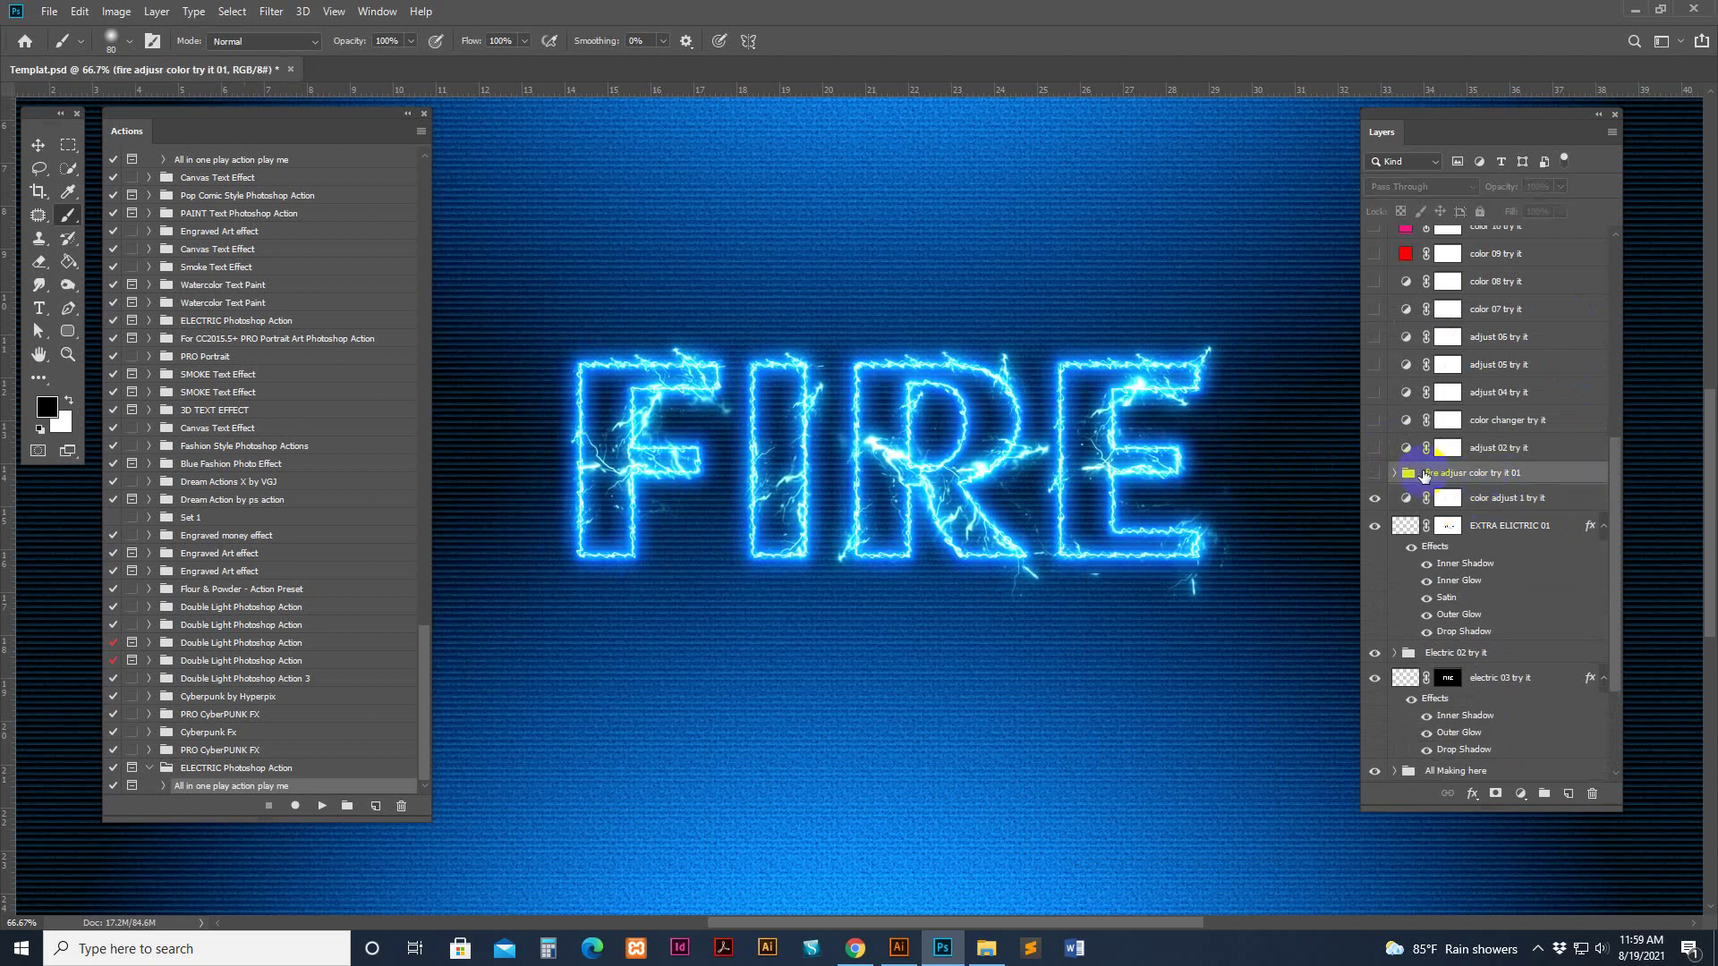
{"action": "left_click", "coordinate": [1375, 477]}
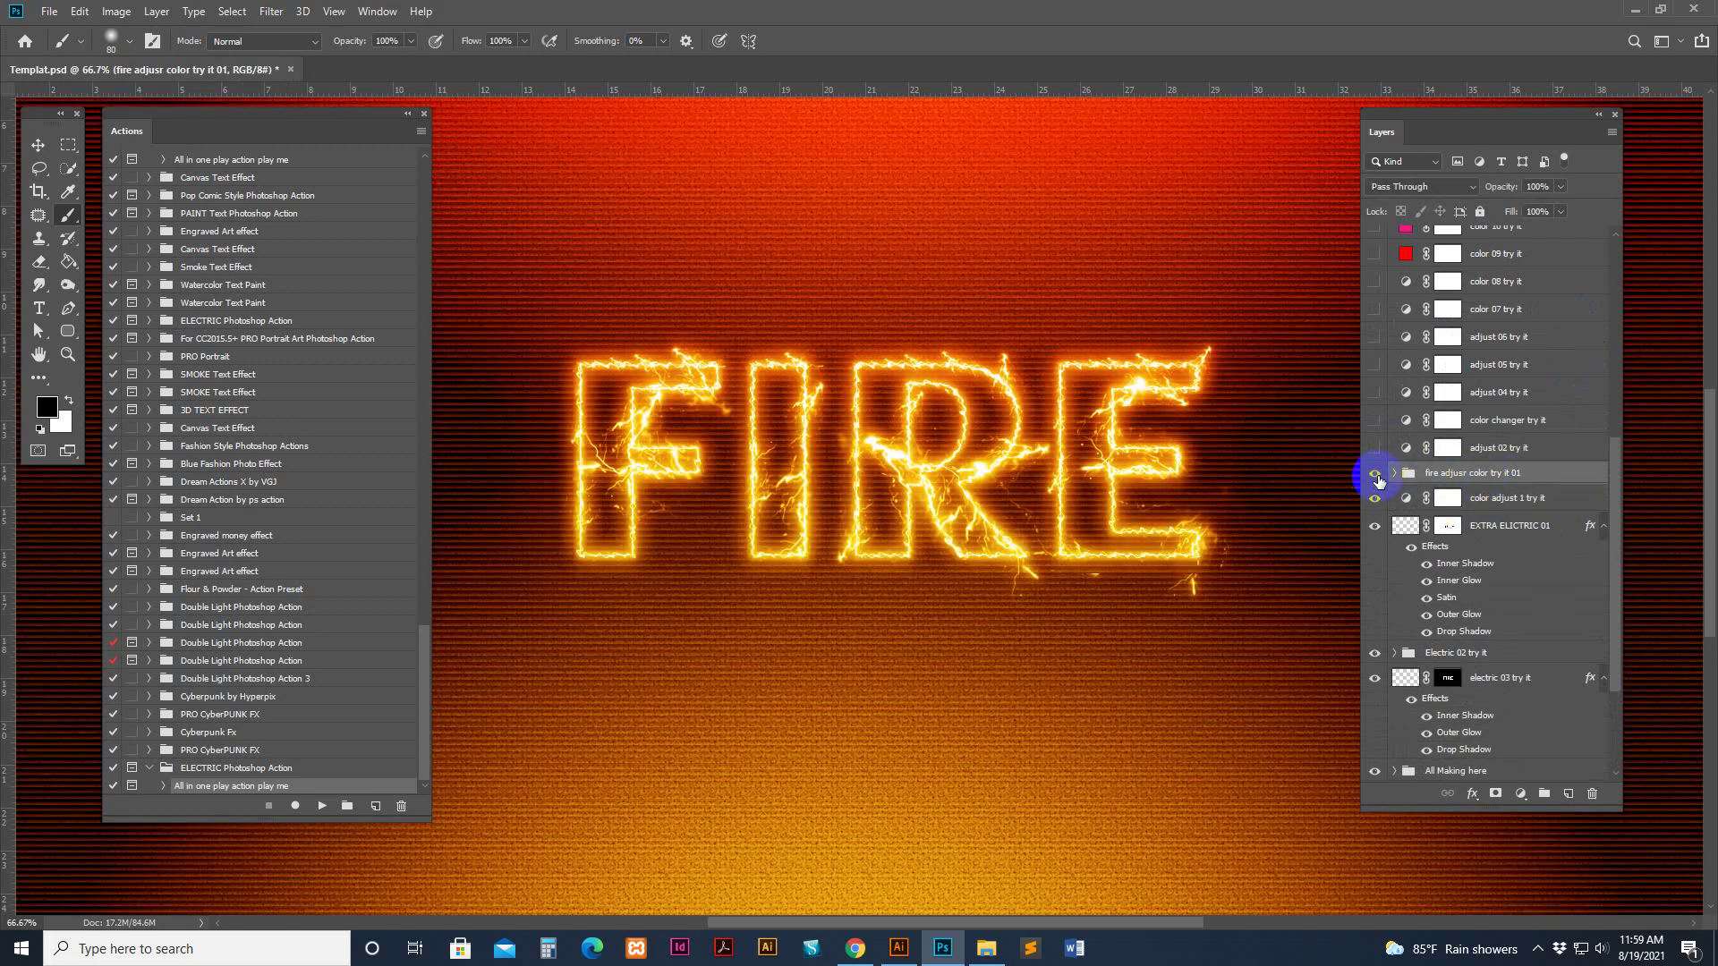
{"action": "left_click", "coordinate": [1466, 486]}
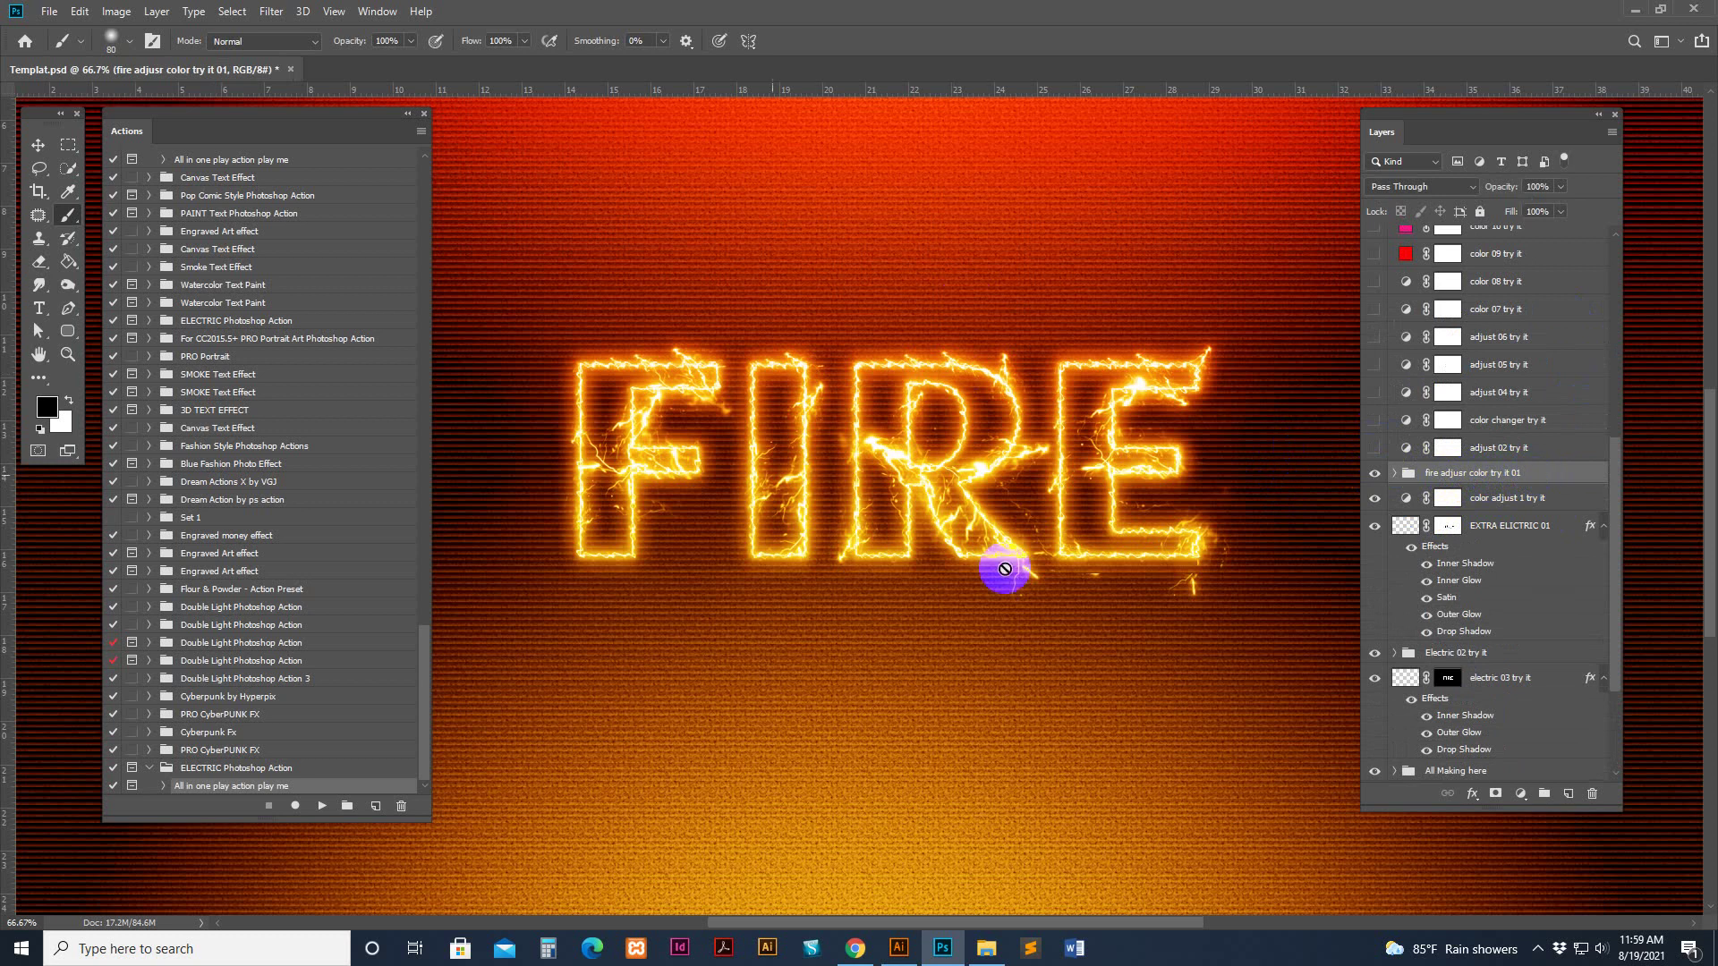
{"action": "left_click", "coordinate": [1375, 474]}
{"action": "left_click", "coordinate": [1374, 477]}
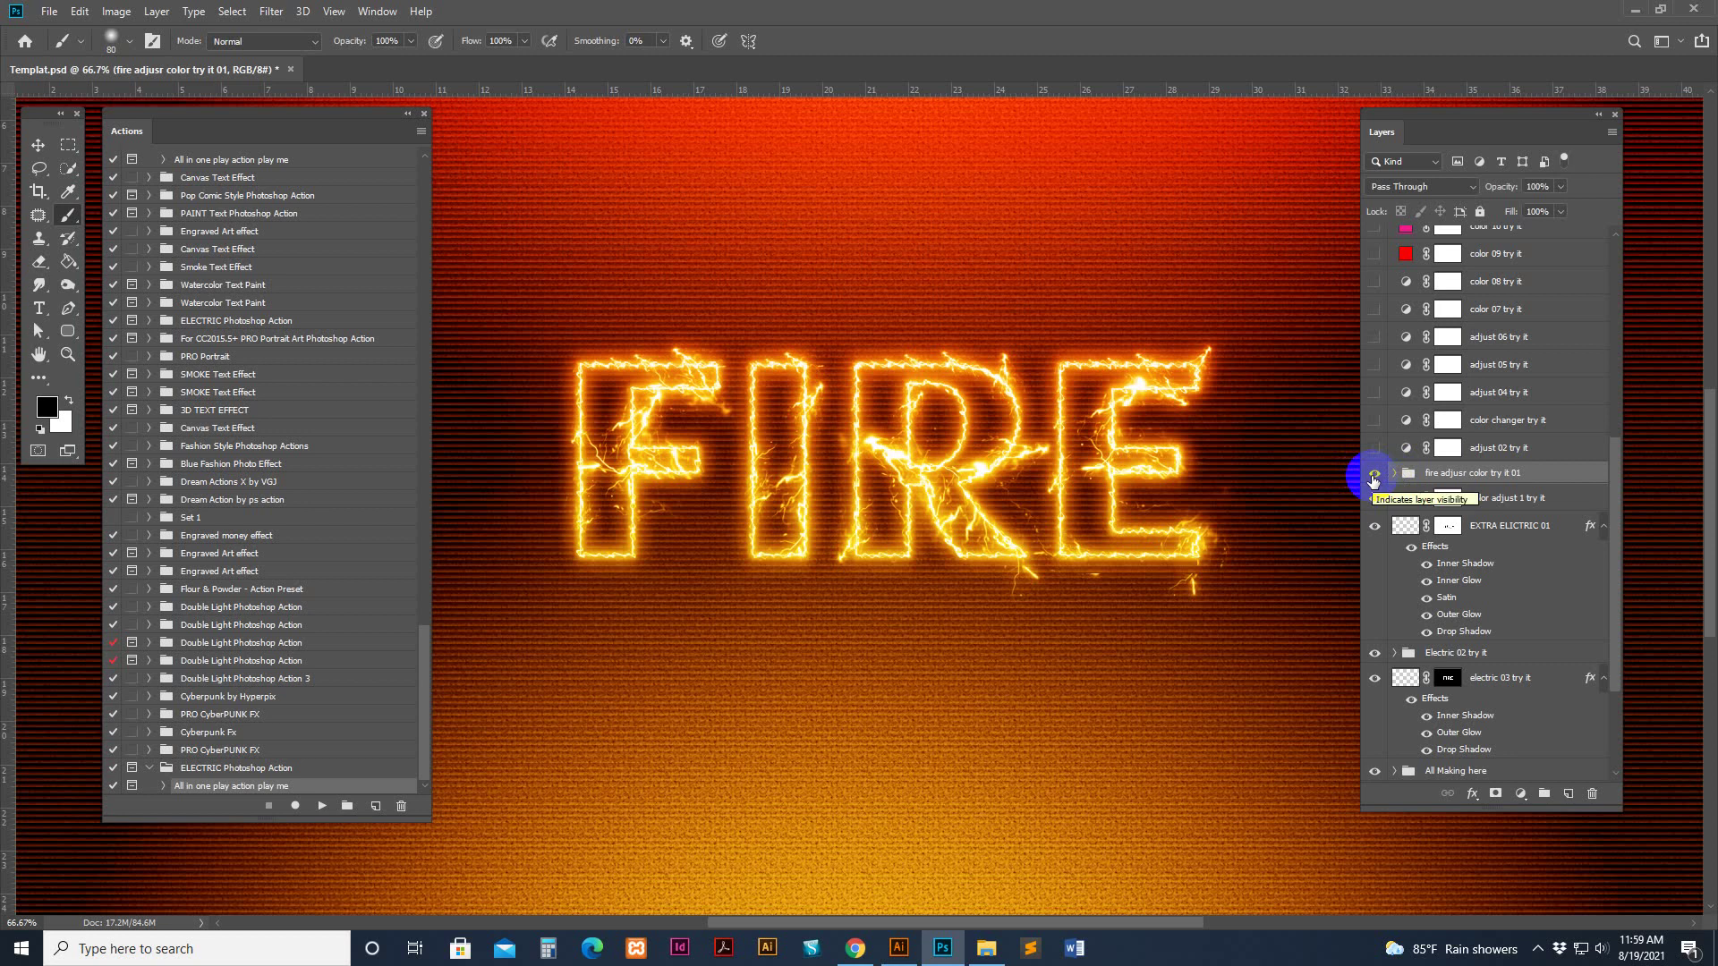
Paint black on the electric 03 try it layer mask to reduce the lightning across the R
{"action": "left_click", "coordinate": [1446, 527]}
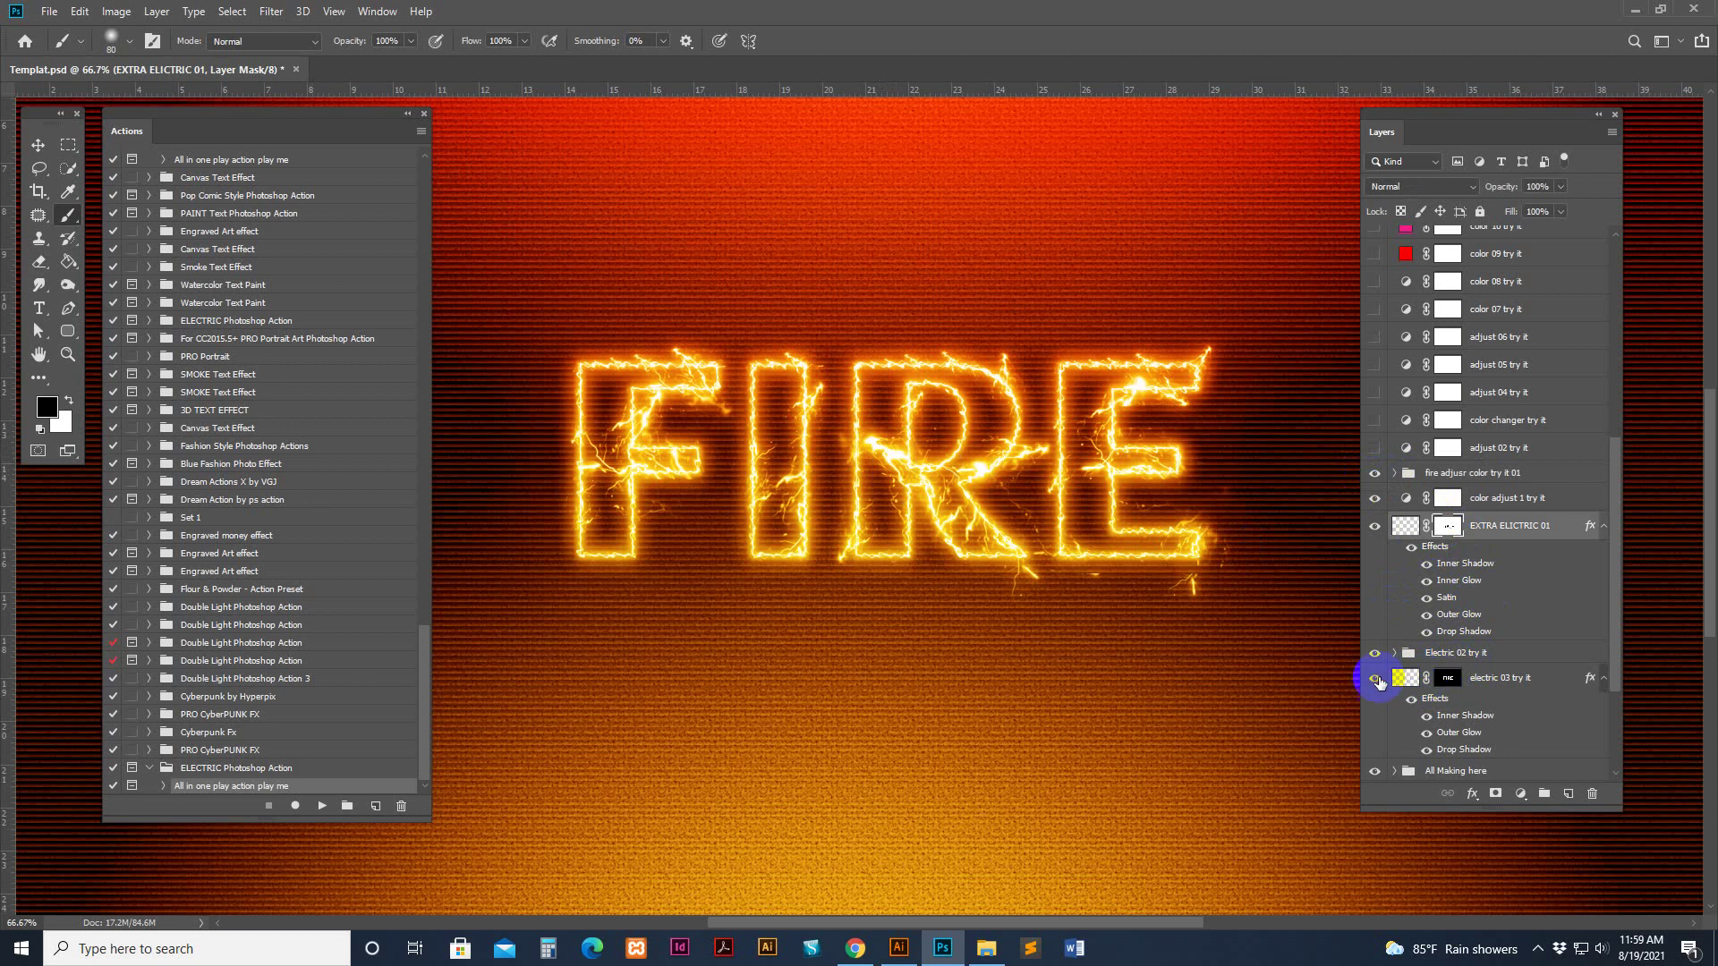
{"action": "left_click", "coordinate": [1374, 678]}
{"action": "left_click", "coordinate": [1448, 677]}
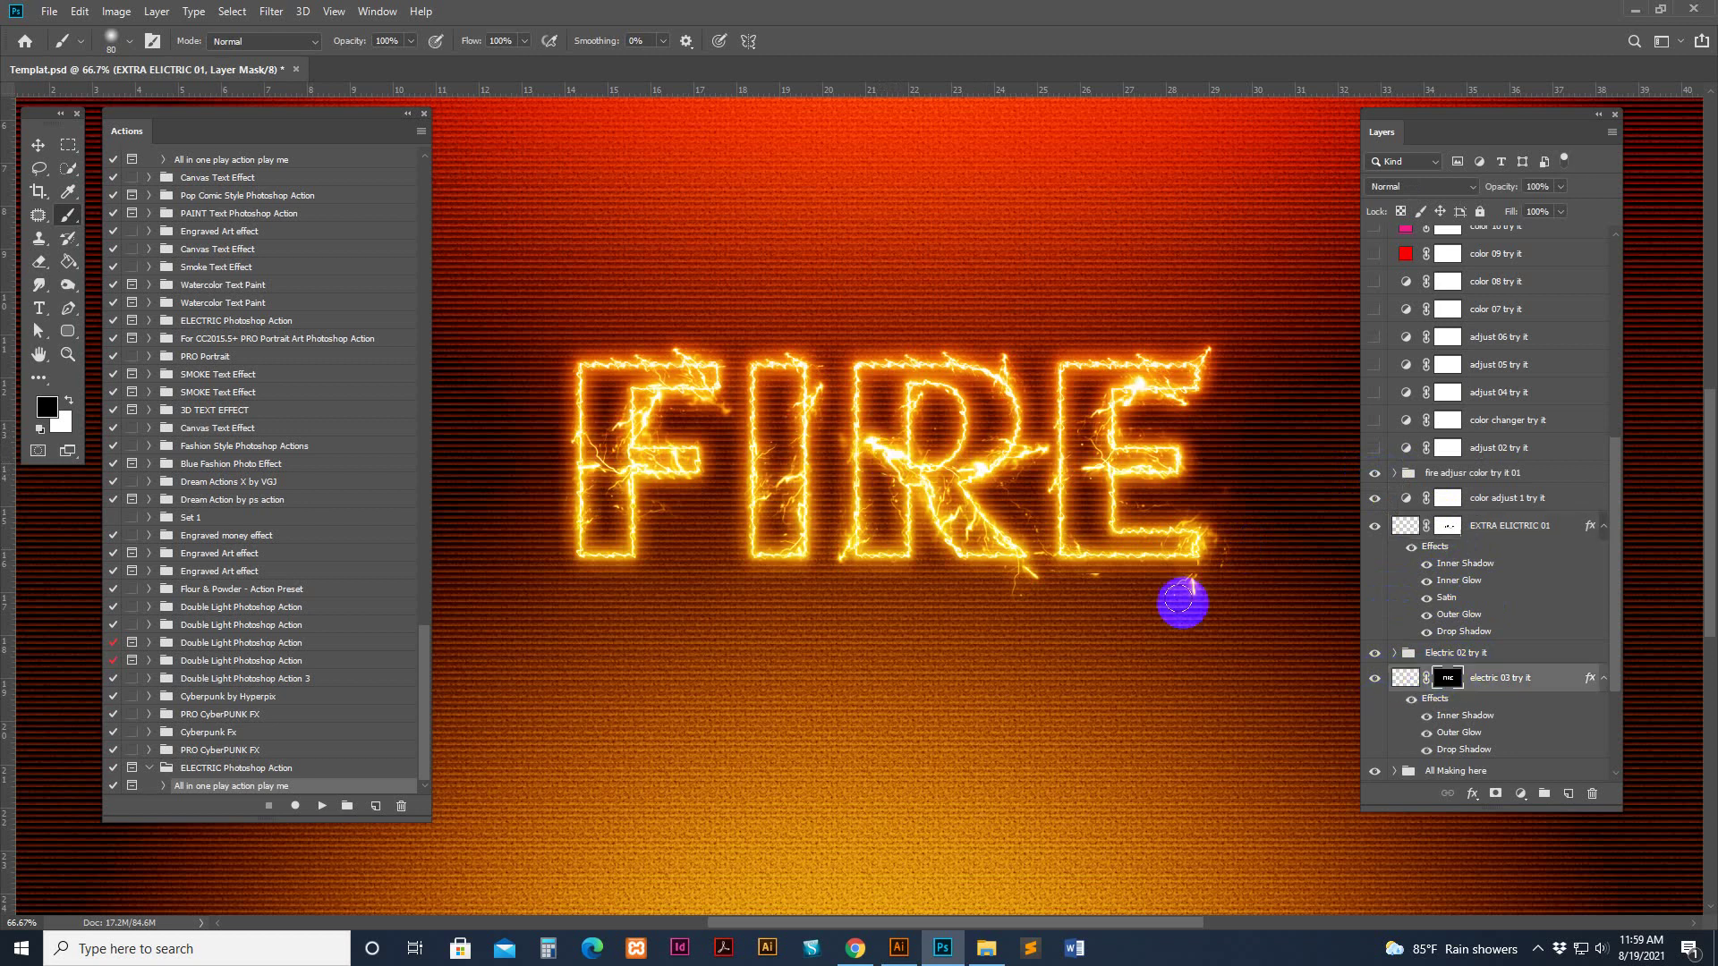
{"action": "mouse_move", "coordinate": [863, 432]}
{"action": "left_mouse_down"}
{"action": "mouse_move", "coordinate": [985, 535]}
{"action": "mouse_move", "coordinate": [889, 484]}
{"action": "mouse_move", "coordinate": [904, 448]}
{"action": "mouse_move", "coordinate": [886, 394]}
{"action": "mouse_move", "coordinate": [1047, 466]}
{"action": "mouse_move", "coordinate": [1029, 455]}
{"action": "left_mouse_up"}
Hide the fire adjusr color try it 01 group
{"action": "left_click", "coordinate": [1490, 445]}
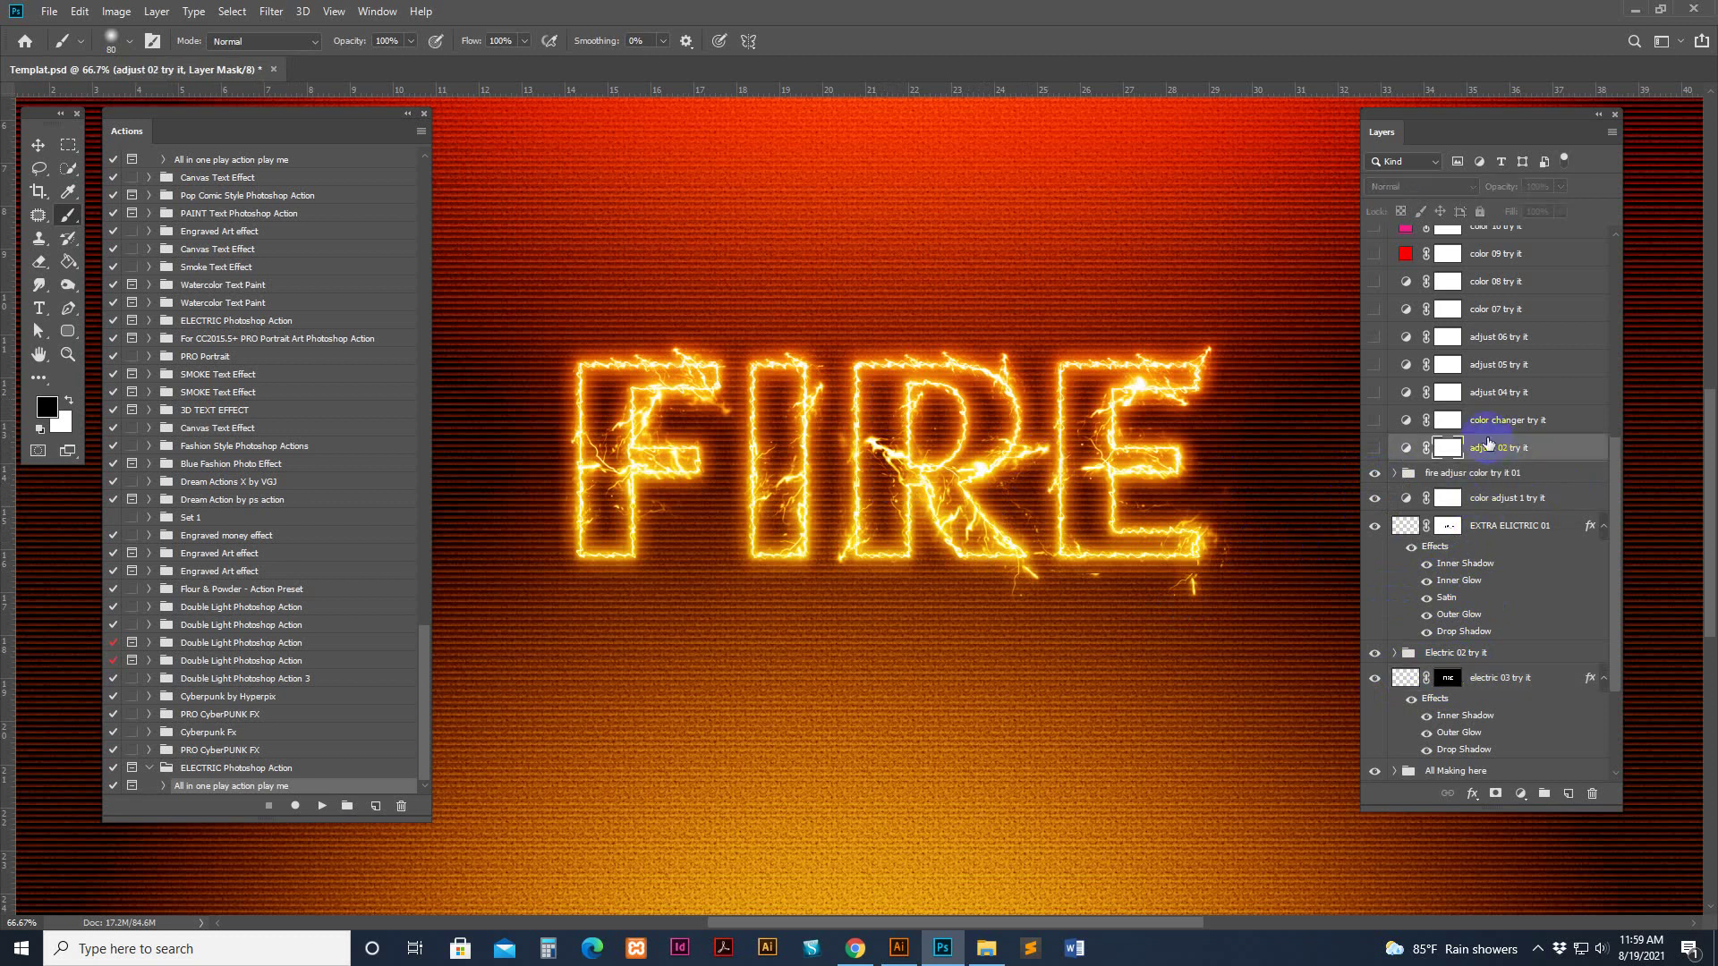
{"action": "scroll", "coordinate": [1488, 447], "scroll_direction": "up", "scroll_amount": 1}
{"action": "left_click", "coordinate": [1423, 530]}
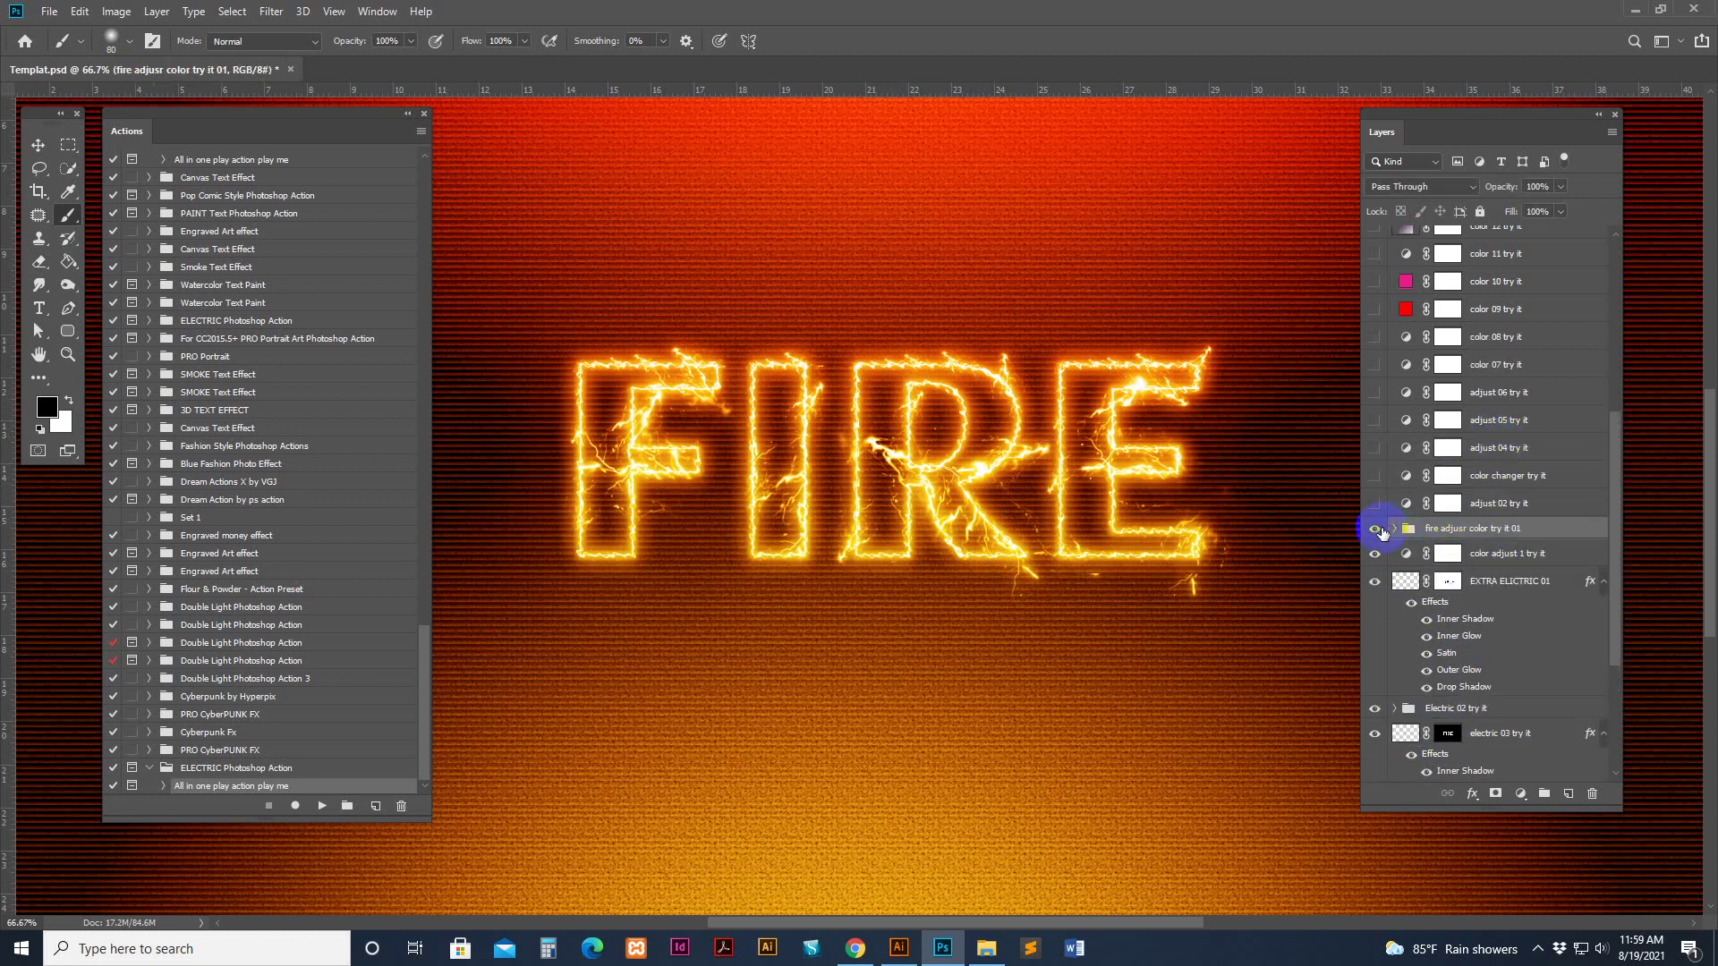
{"action": "left_click", "coordinate": [1376, 529]}
Preview the optional layers from color changer try it up to color 09 try it, showing and hiding them one after another
{"action": "left_click", "coordinate": [1521, 501]}
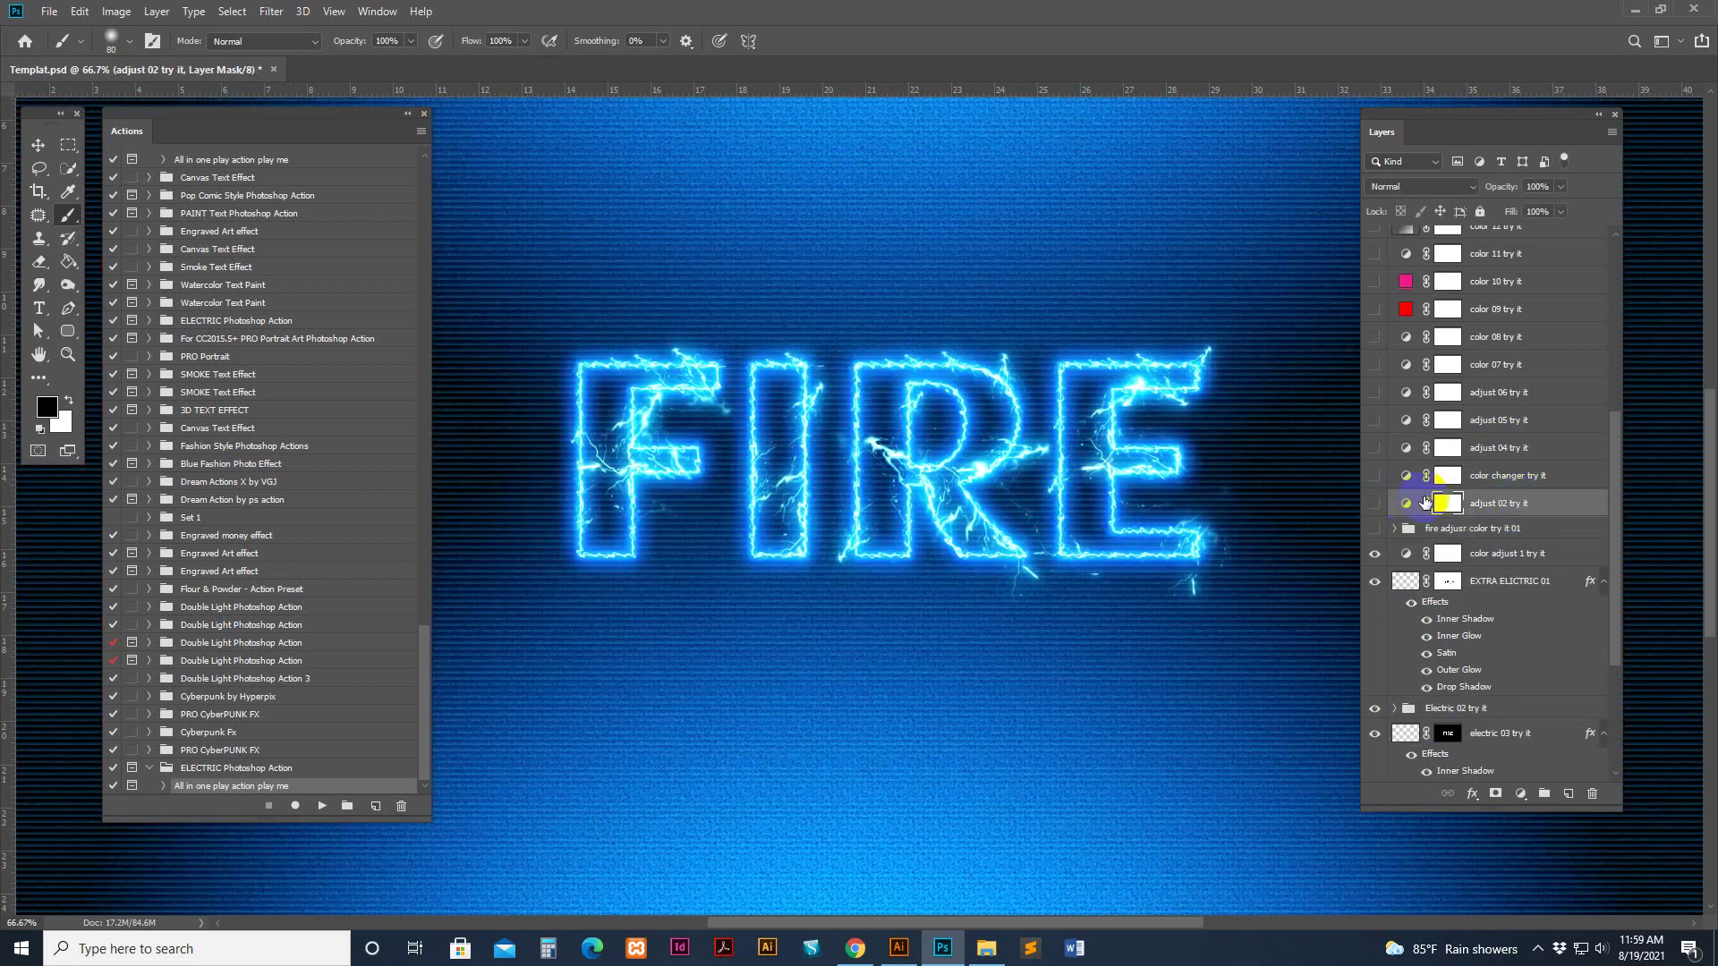
{"action": "left_click", "coordinate": [1385, 481]}
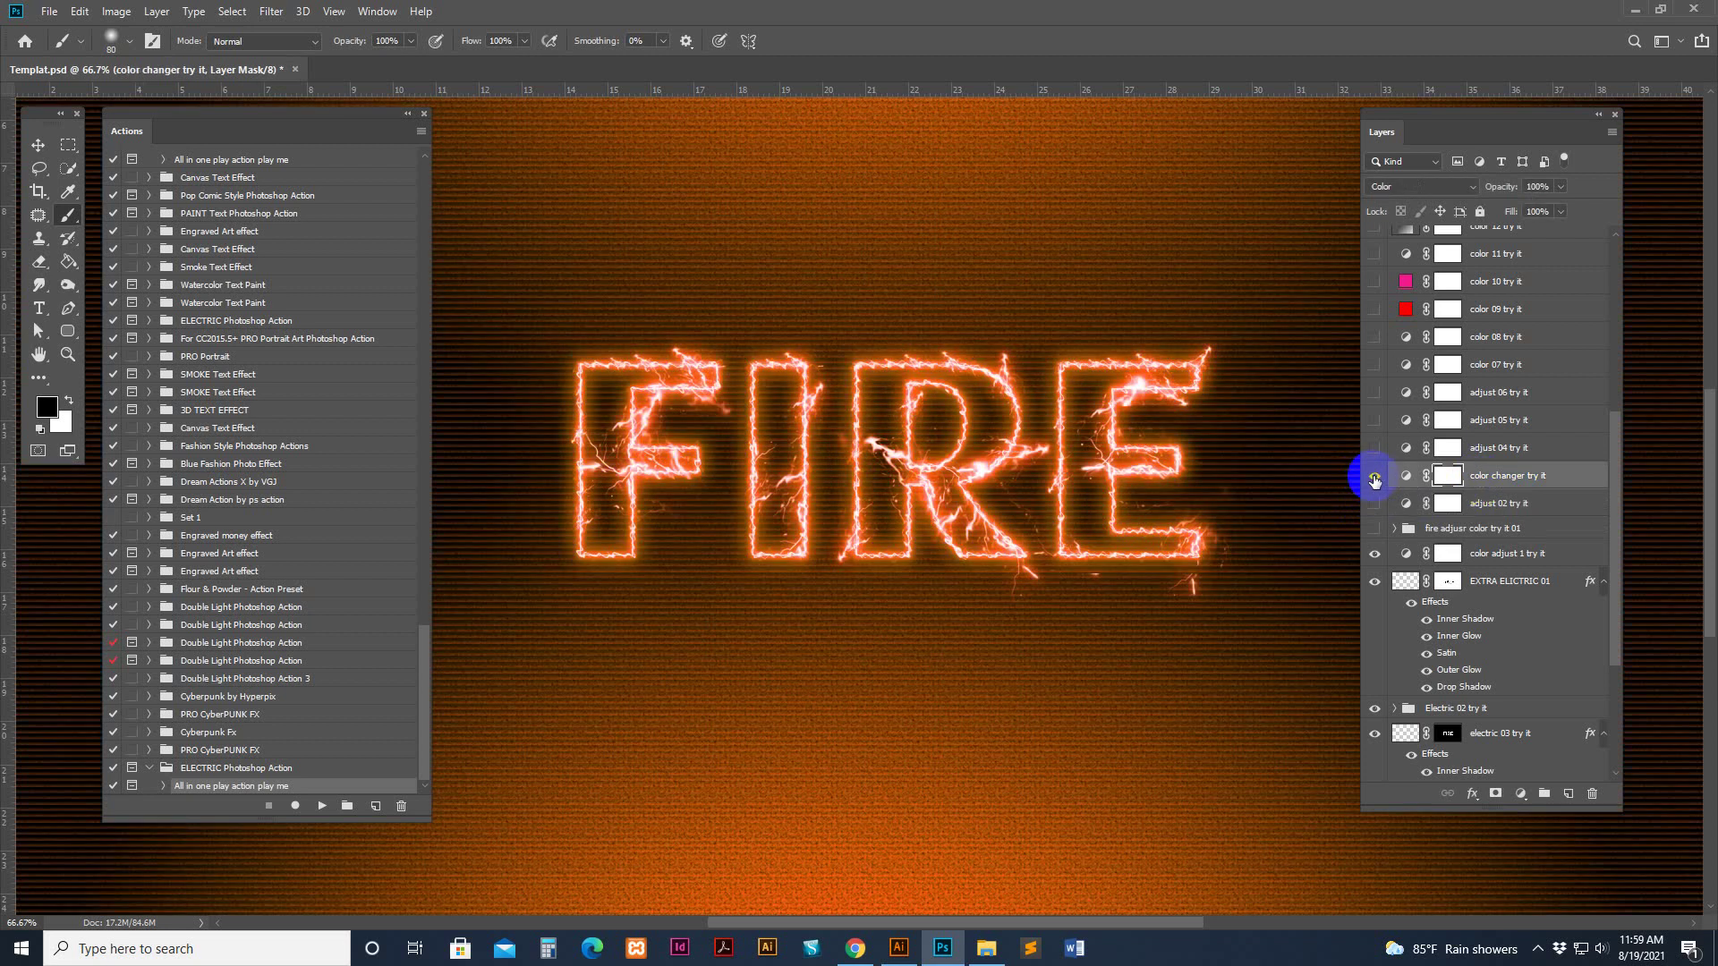
{"action": "left_click", "coordinate": [1374, 478]}
{"action": "left_click", "coordinate": [1376, 454]}
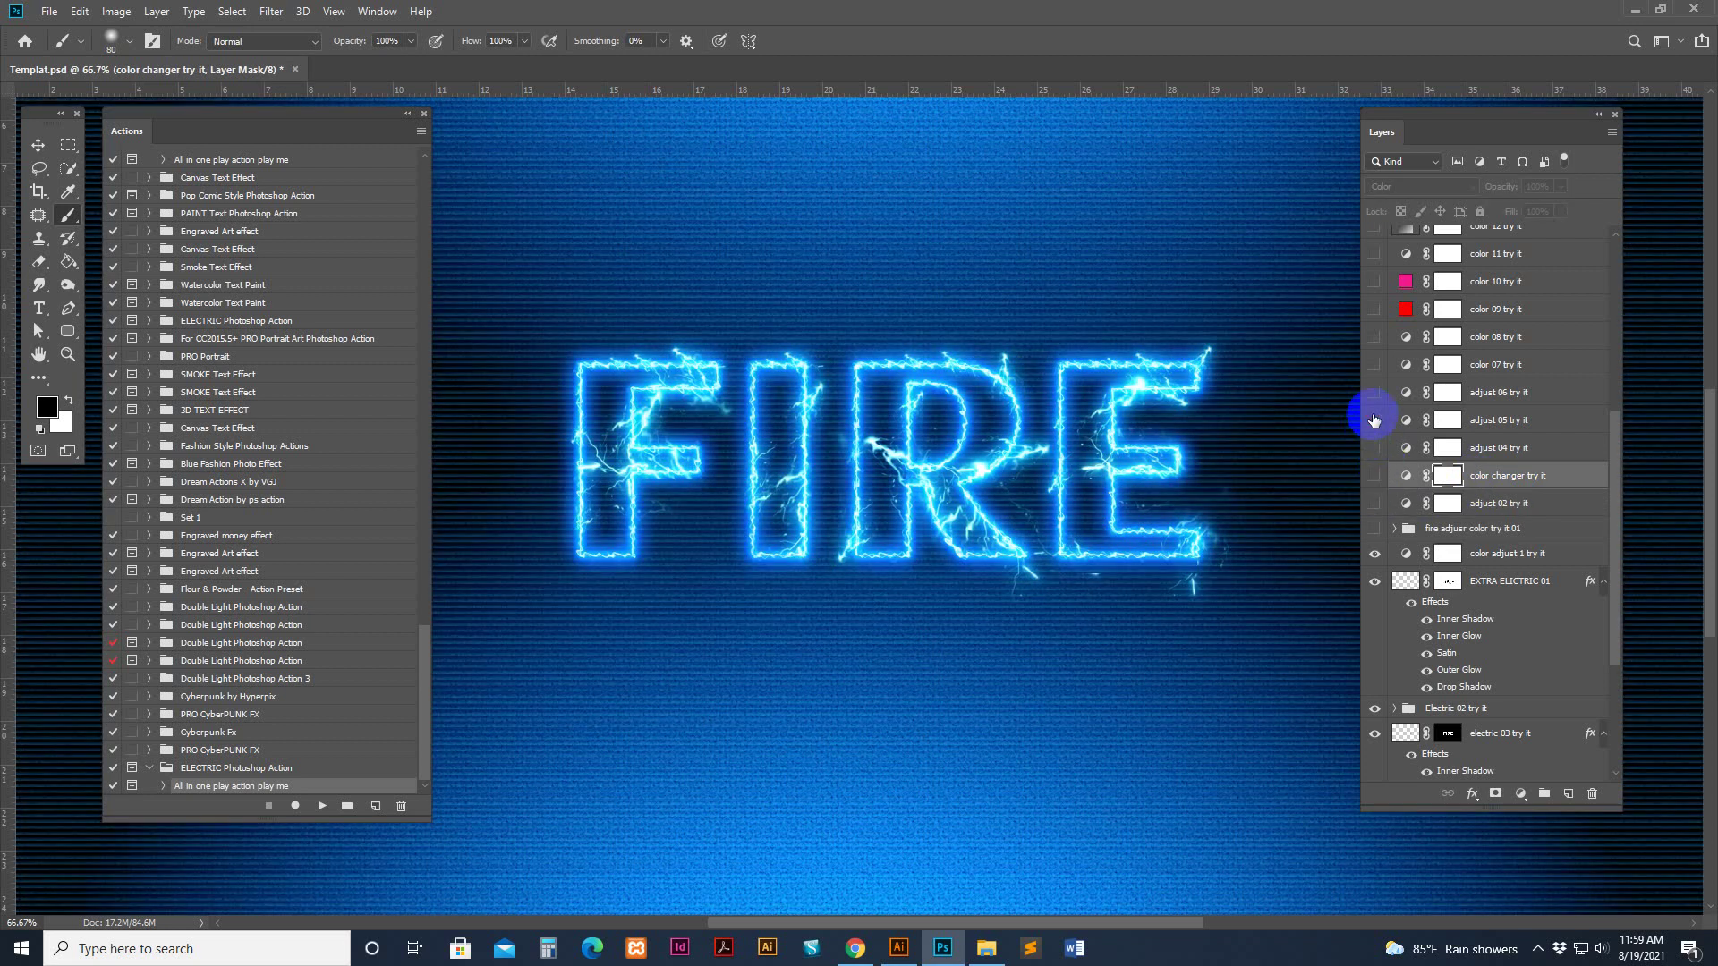
{"action": "left_click", "coordinate": [1372, 419]}
{"action": "left_click", "coordinate": [1375, 391]}
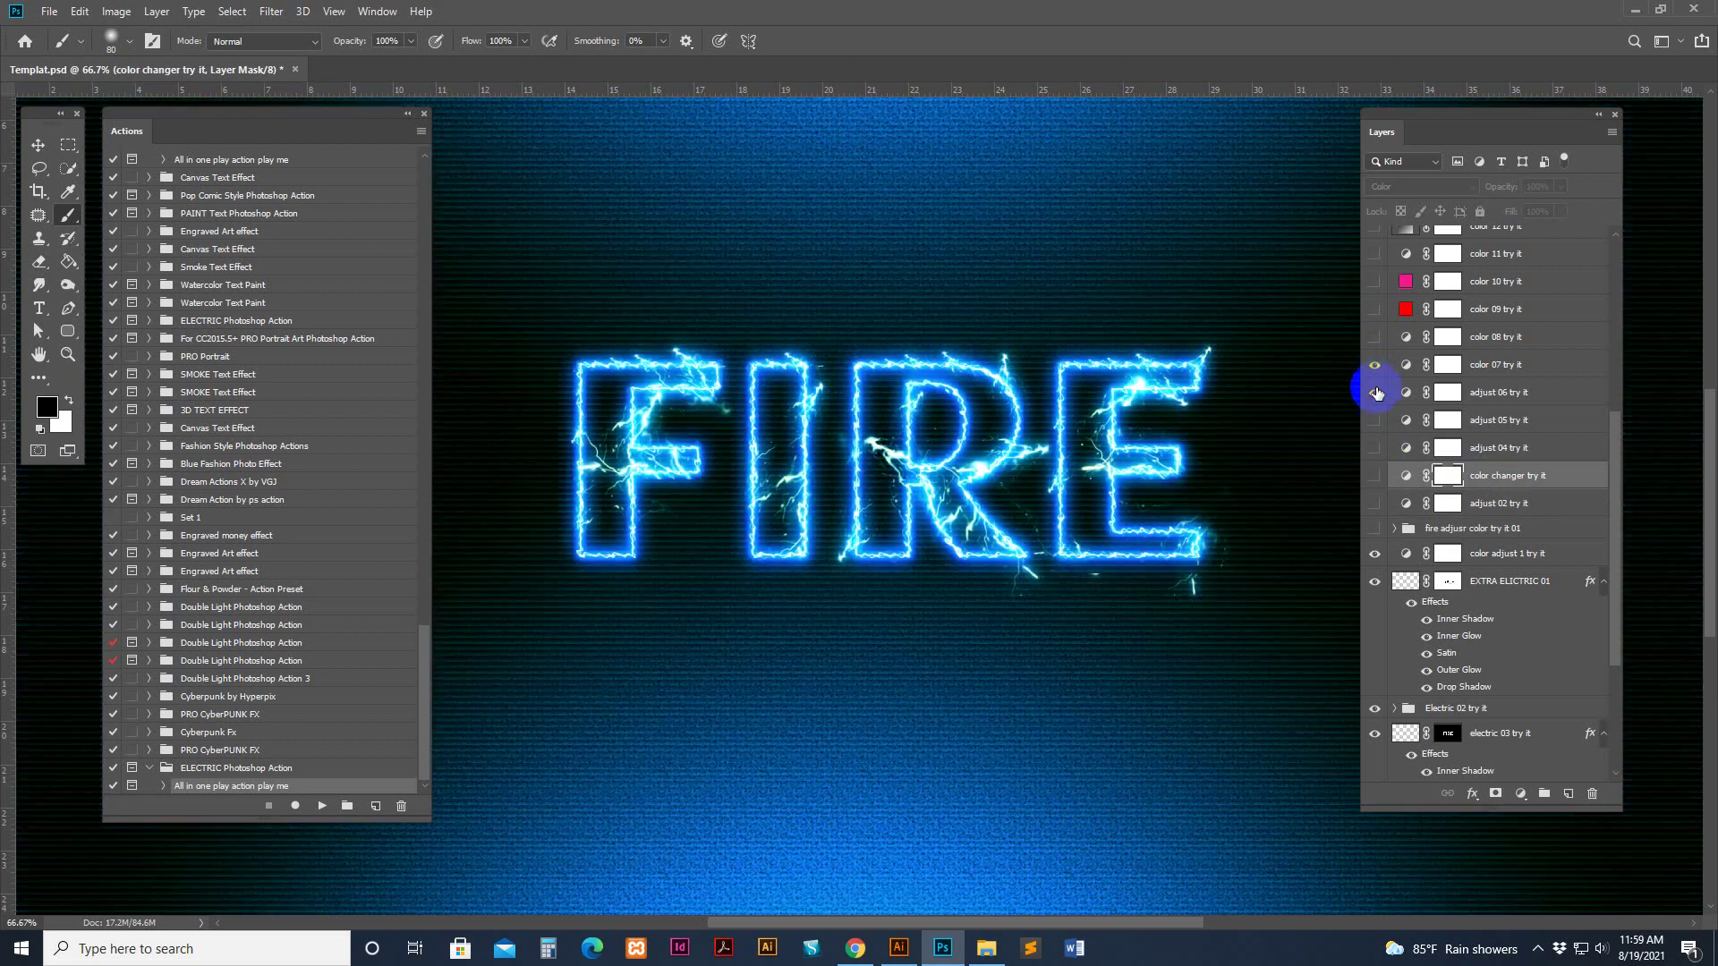
{"action": "left_click", "coordinate": [1375, 364]}
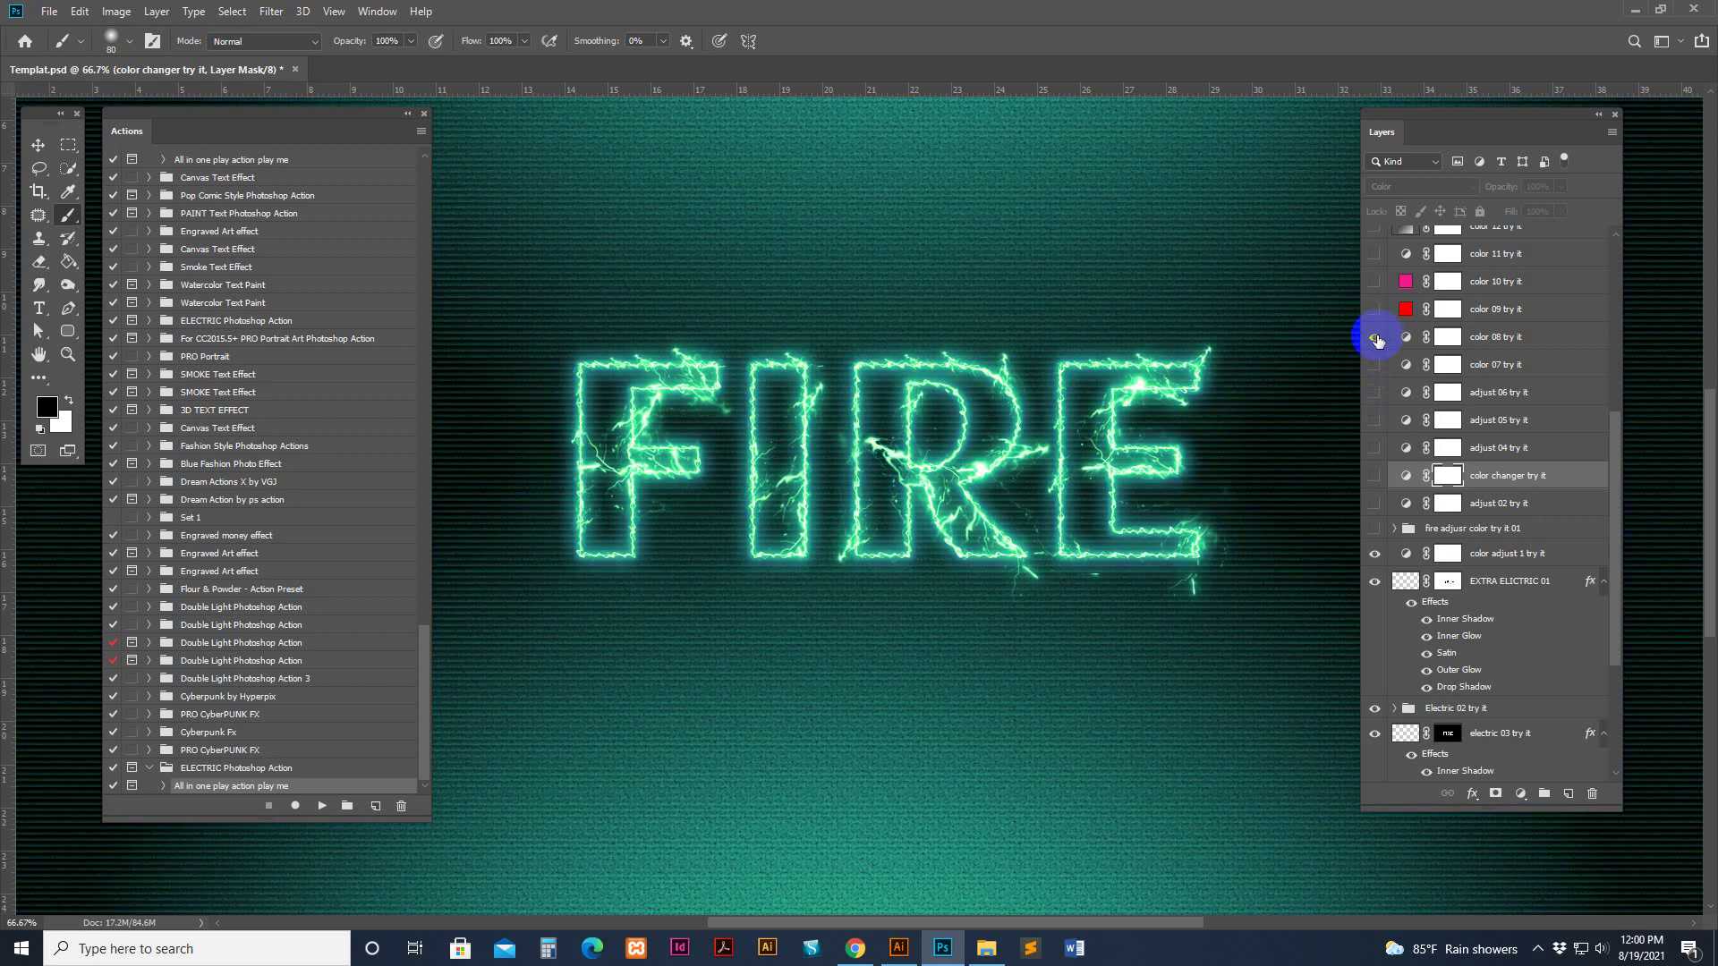
{"action": "left_click", "coordinate": [1375, 338]}
{"action": "left_click", "coordinate": [1374, 311]}
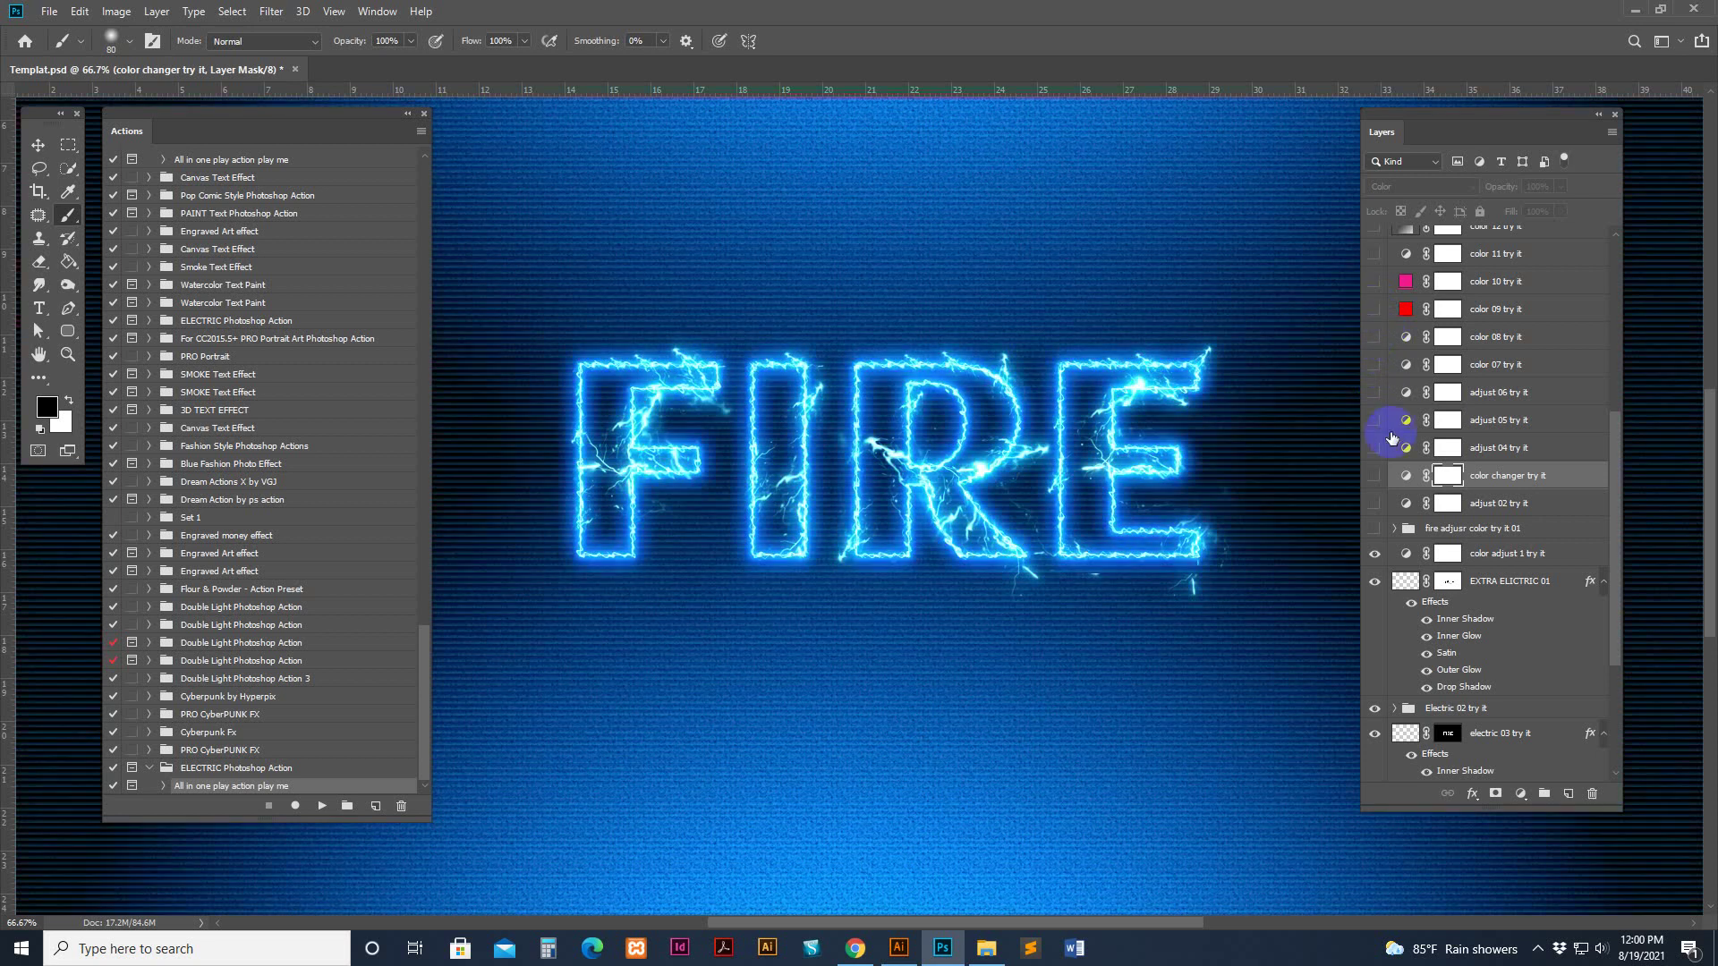
Make the color changer try it layer visible and set its Hue/Saturation Hue to +147
{"action": "left_click", "coordinate": [1375, 476]}
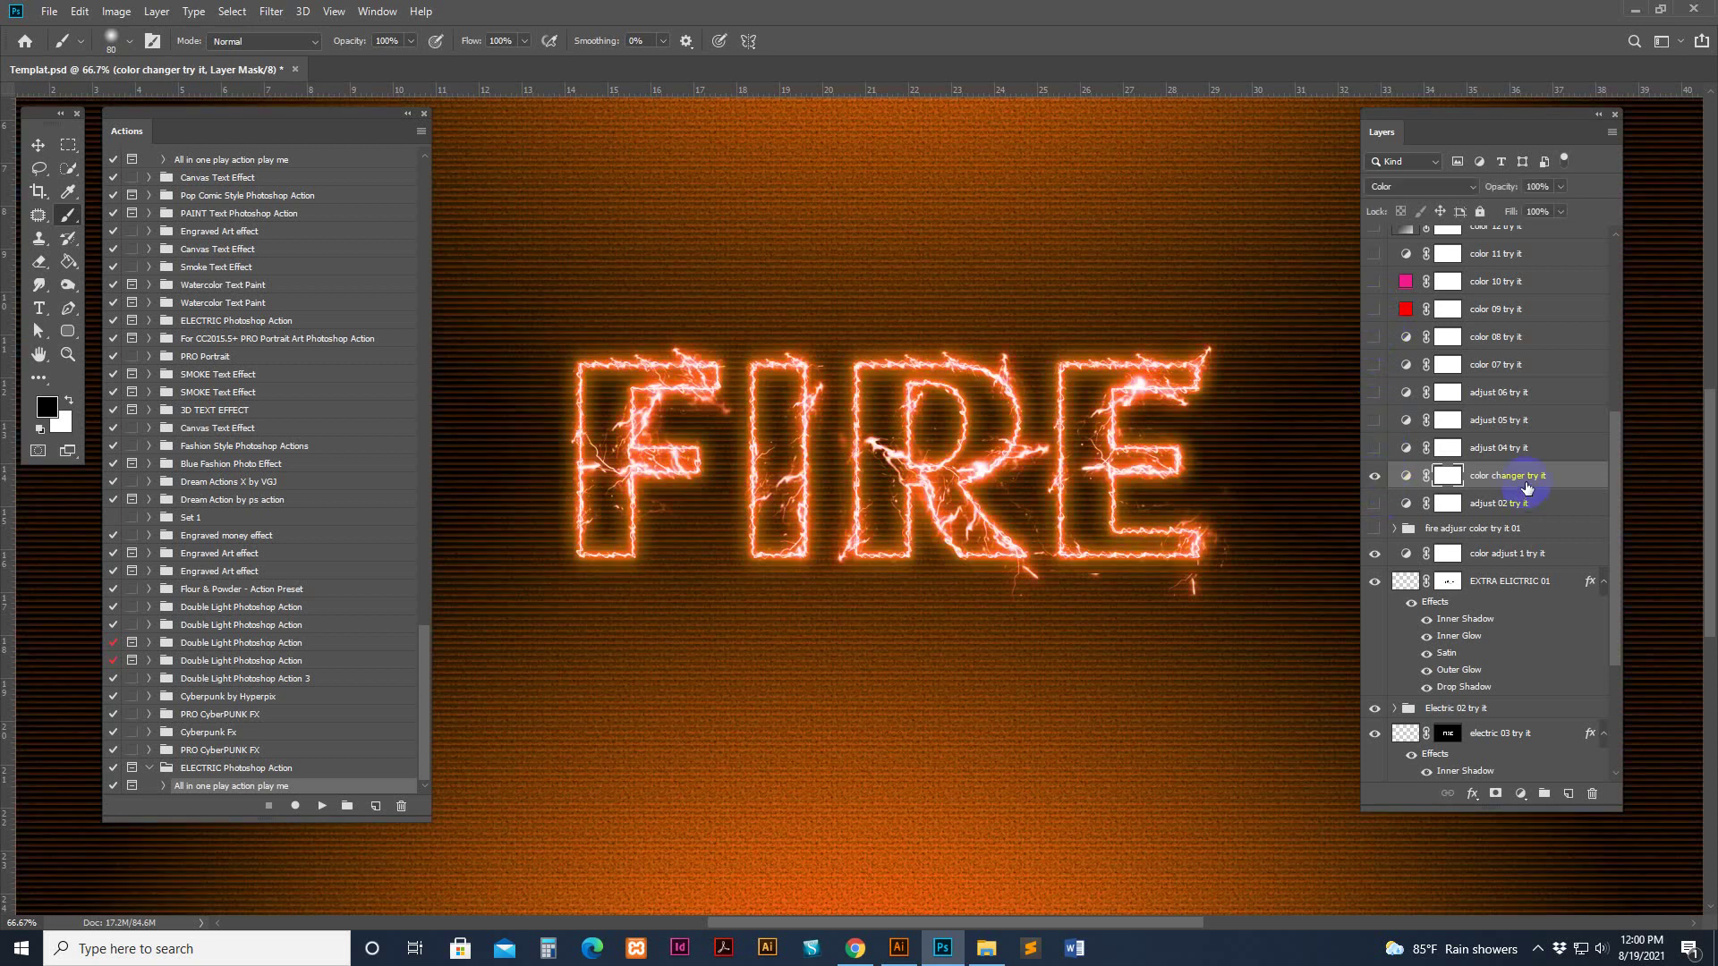
{"action": "double_click", "coordinate": [1406, 478]}
{"action": "left_click", "coordinate": [1116, 641]}
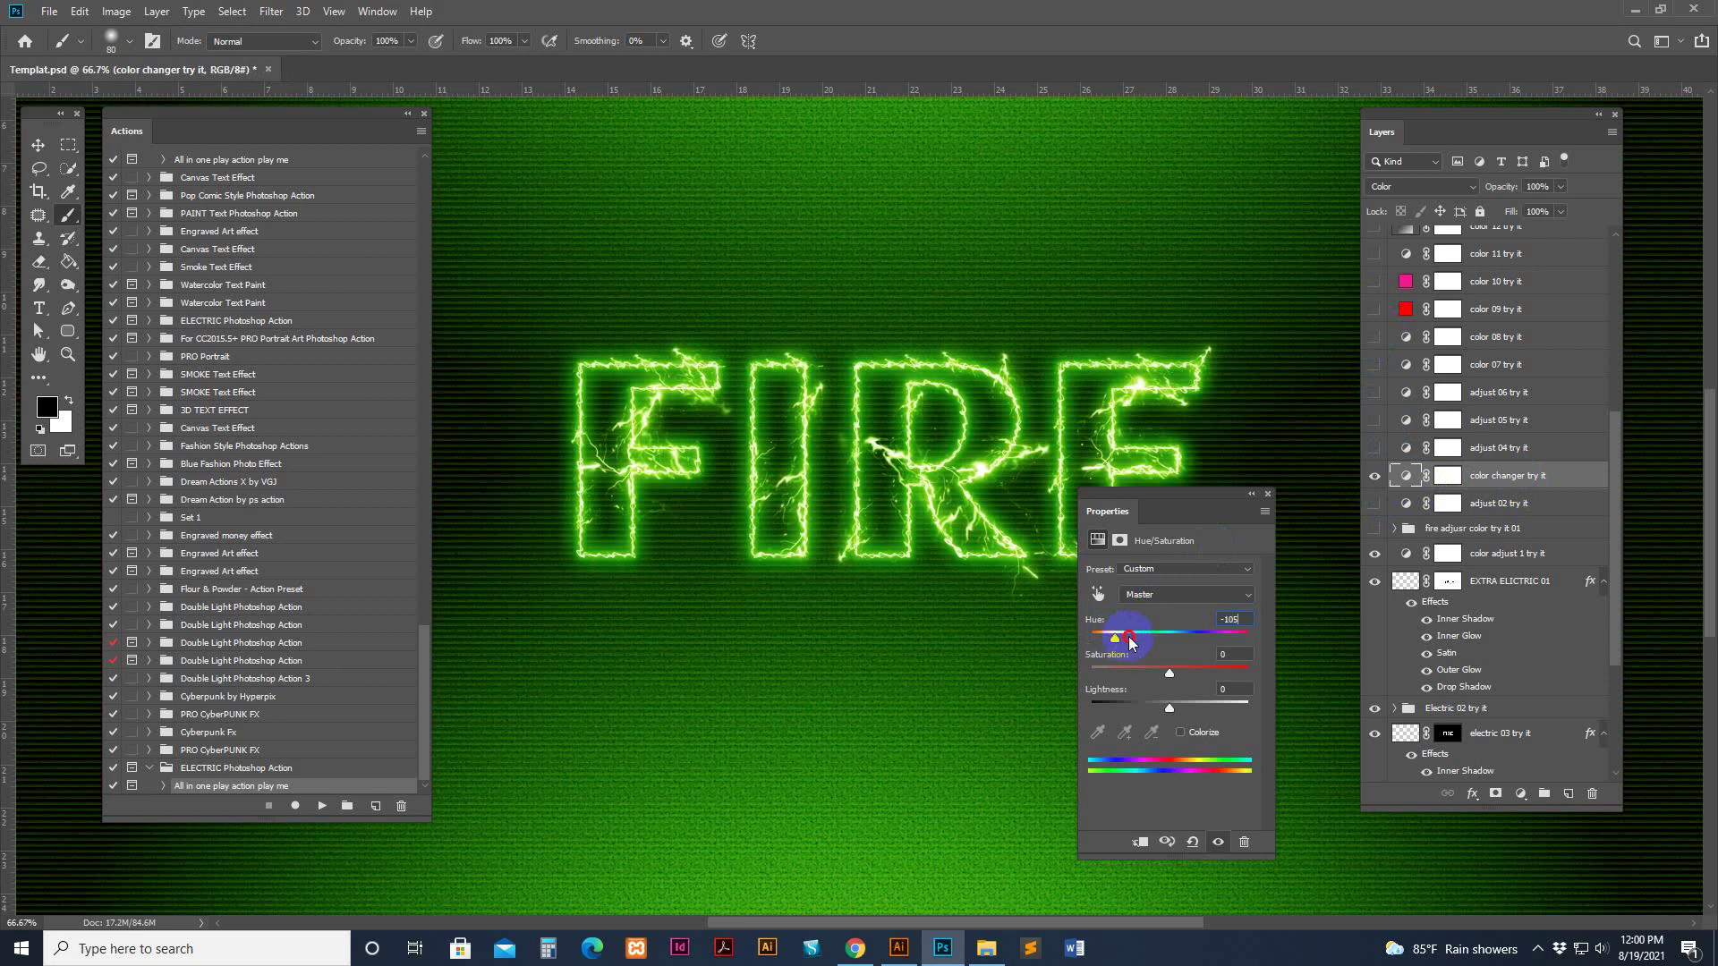
{"action": "left_click_drag", "start_coordinate": [1152, 642], "coordinate": [1227, 644]}
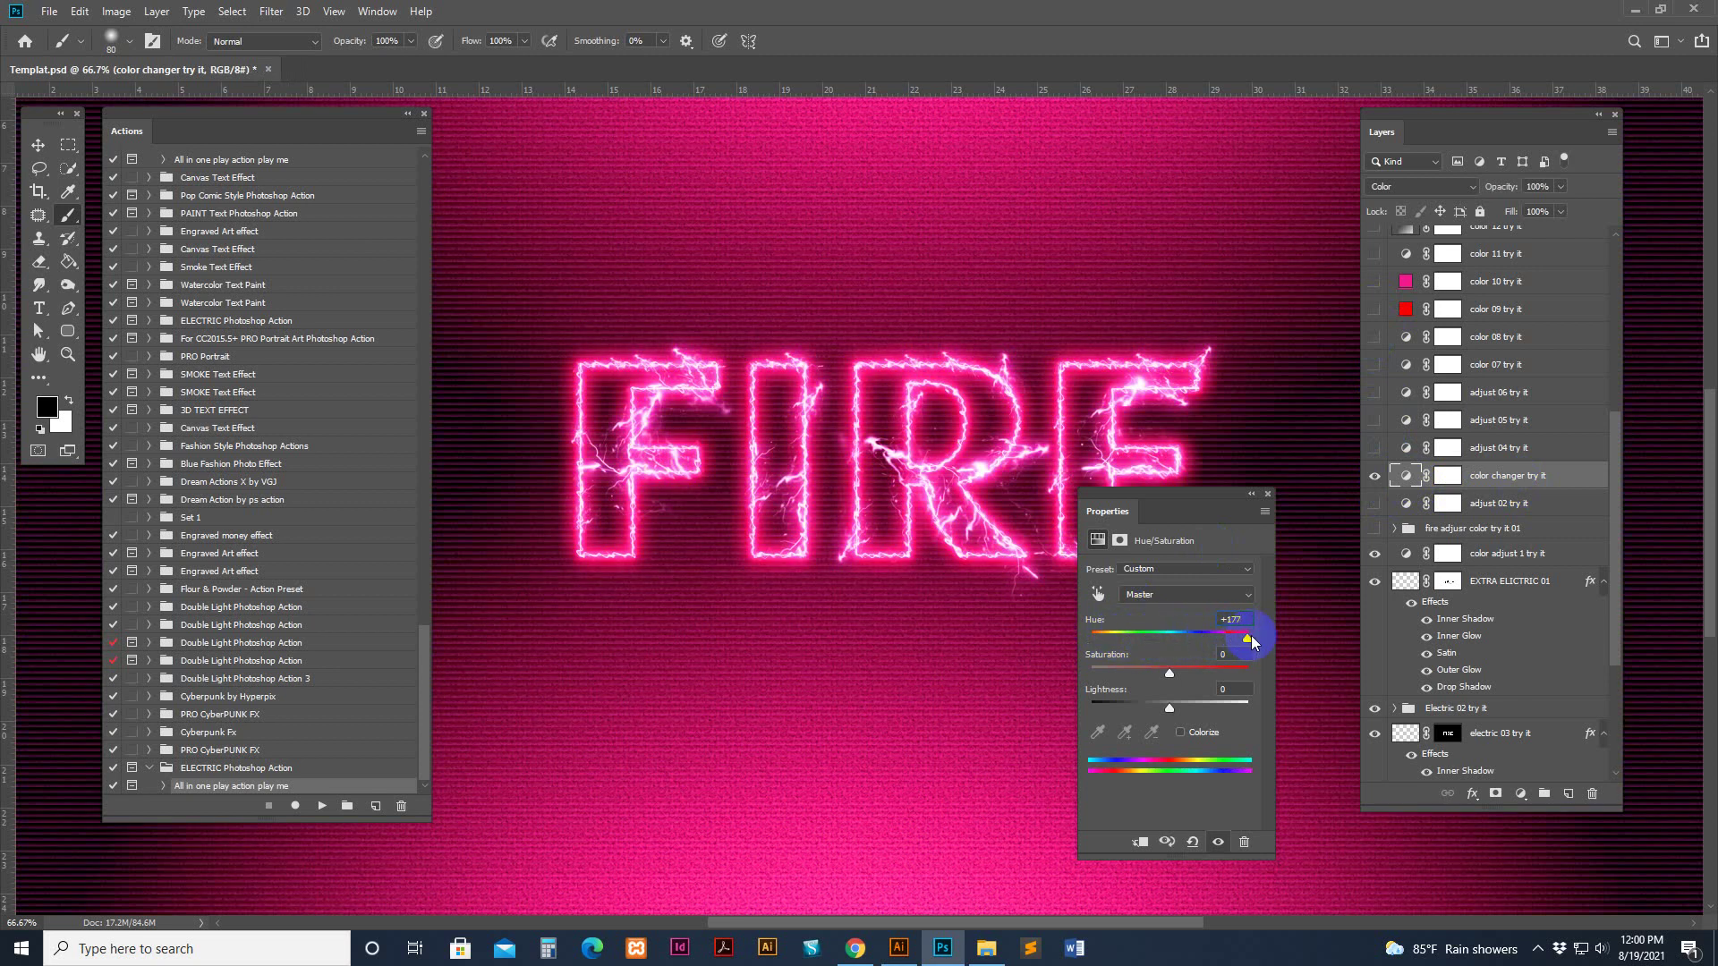
{"action": "left_click_drag", "start_coordinate": [1229, 641], "coordinate": [1256, 481]}
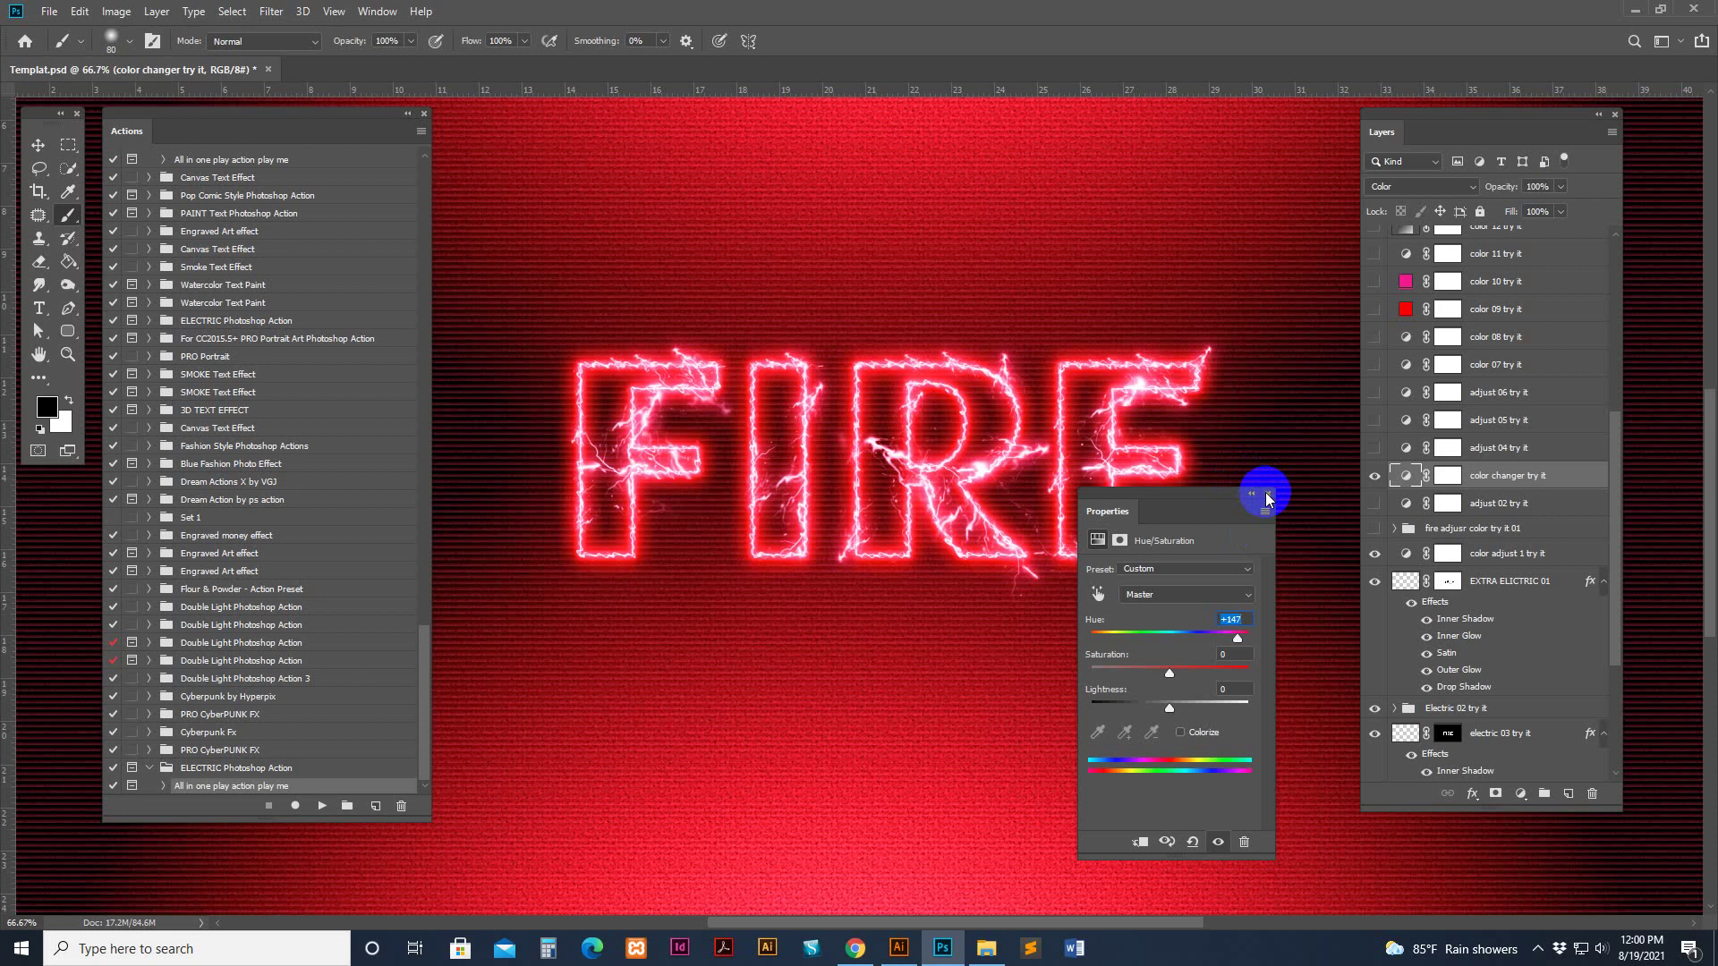
{"action": "left_click", "coordinate": [1268, 494]}
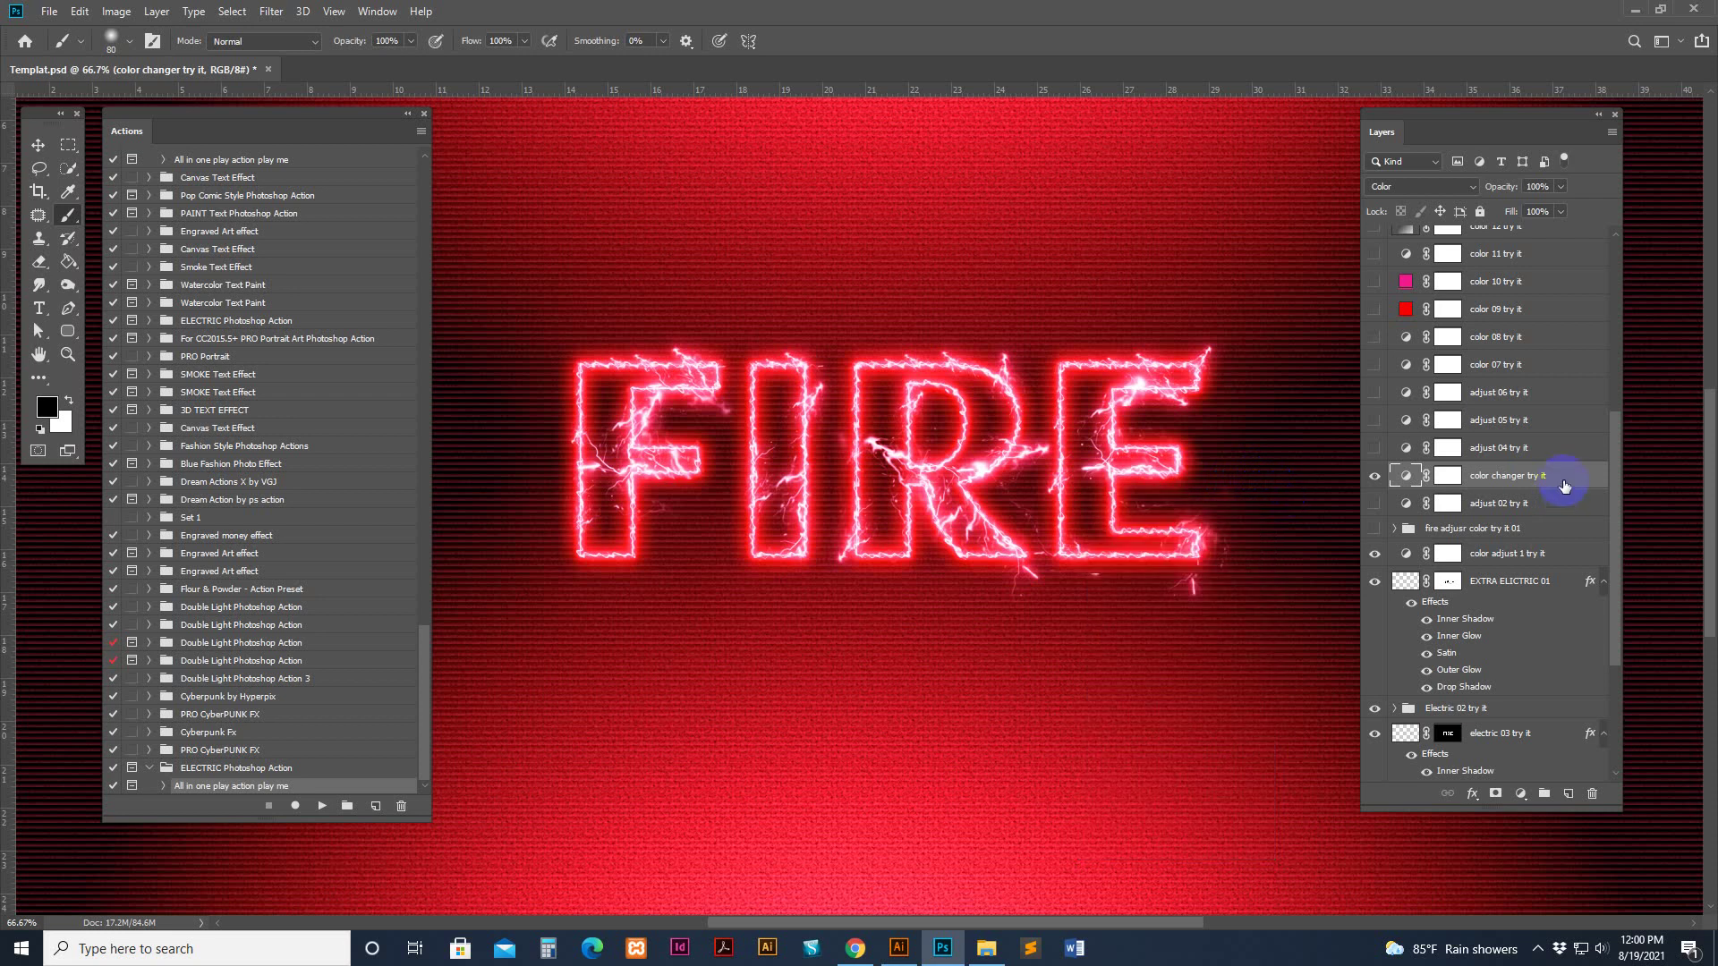
Hide the color changer try it layer and compare the effect with adjust 04 try it on and off
{"action": "left_click", "coordinate": [1374, 475]}
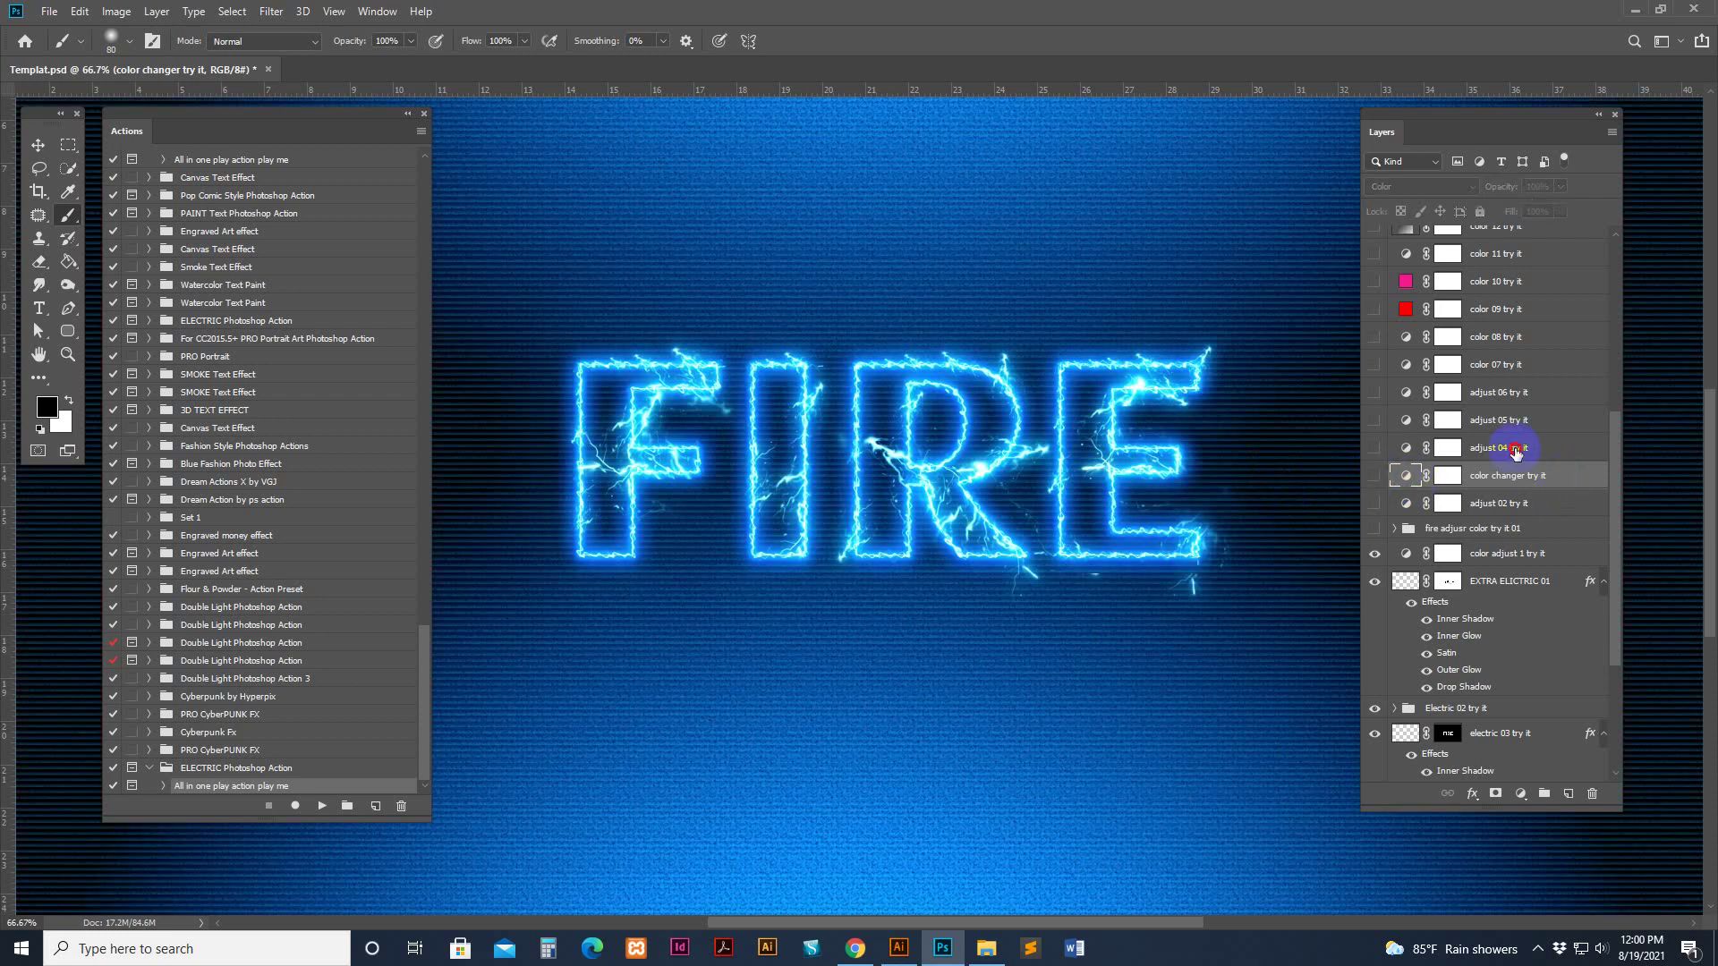
{"action": "left_click", "coordinate": [1515, 452]}
{"action": "left_click", "coordinate": [1374, 449]}
{"action": "left_click", "coordinate": [1373, 449]}
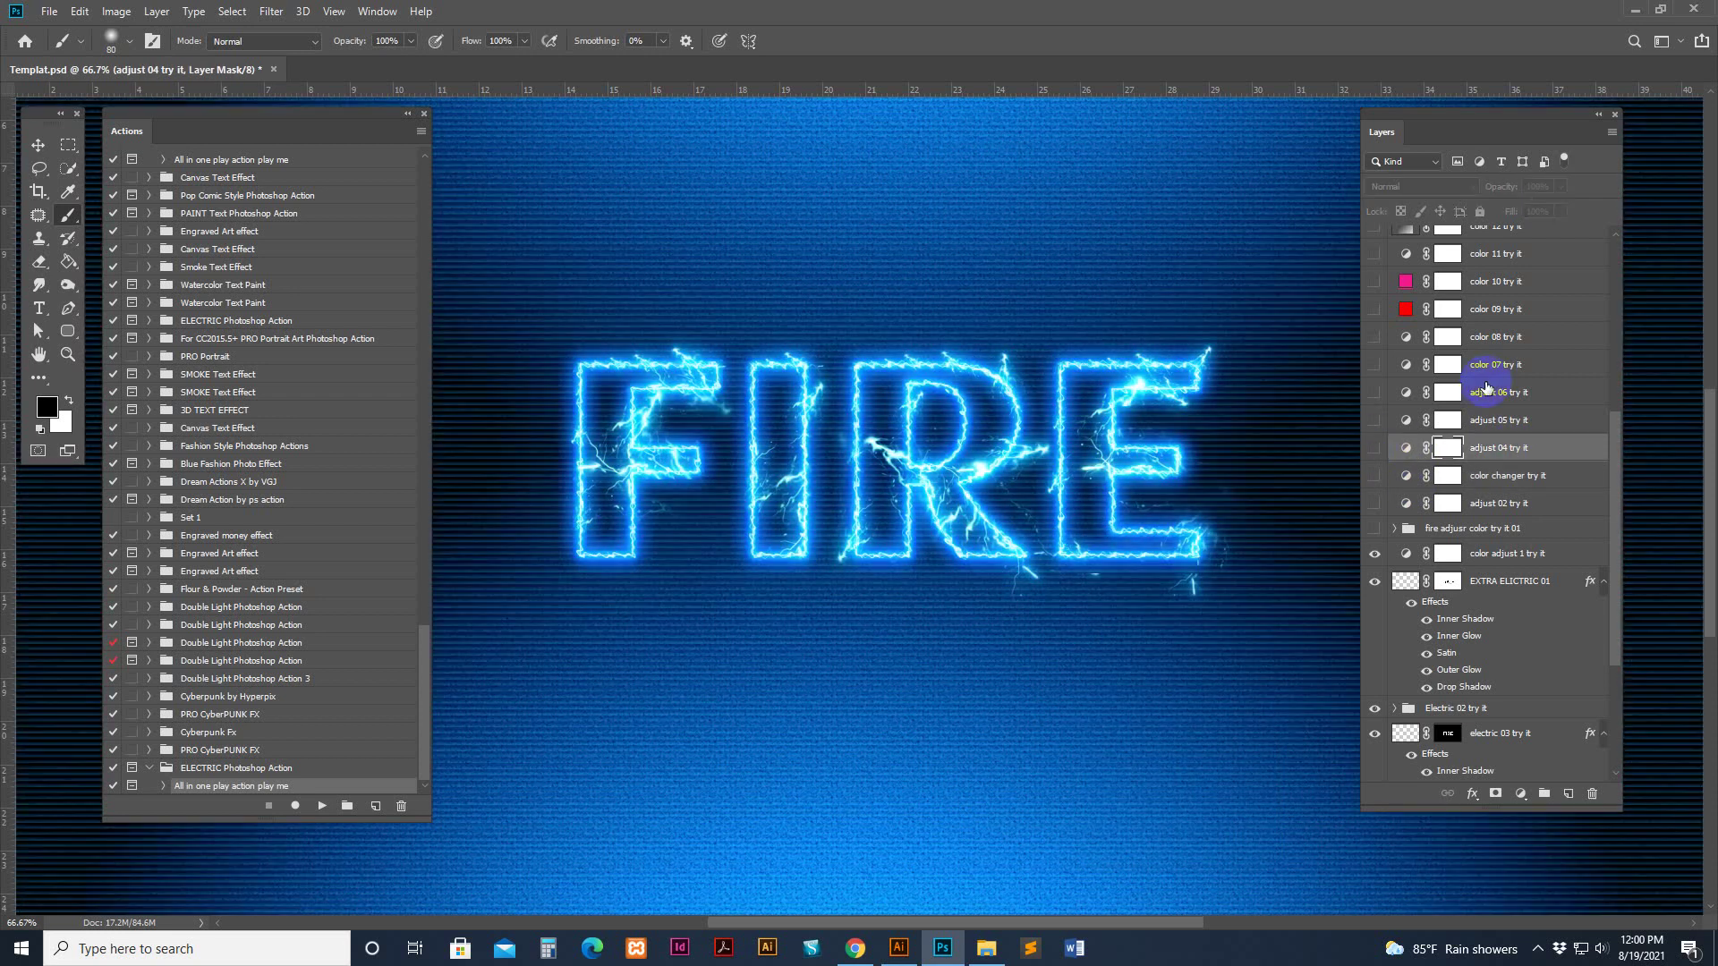
Preview the color 14, 13, 20, 21, 22 and 16 try it layers one after another, leaving color 17 try it visible
{"action": "scroll", "coordinate": [1376, 403], "scroll_direction": "up", "scroll_amount": 5}
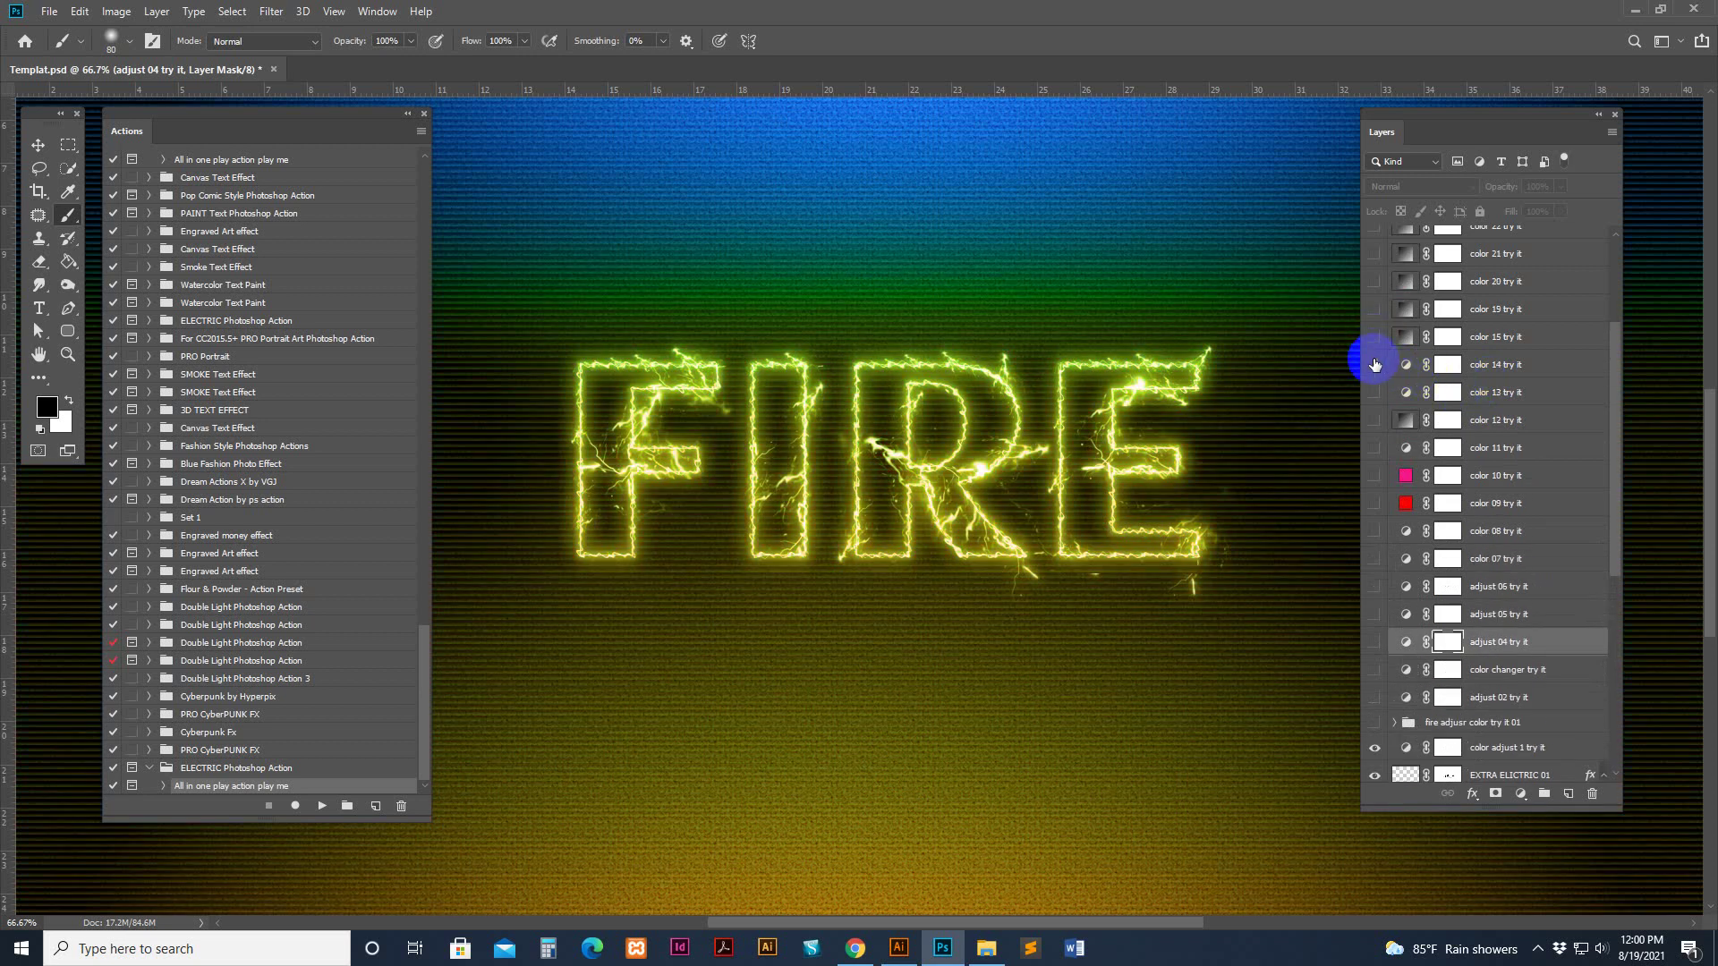
{"action": "left_click", "coordinate": [1375, 398]}
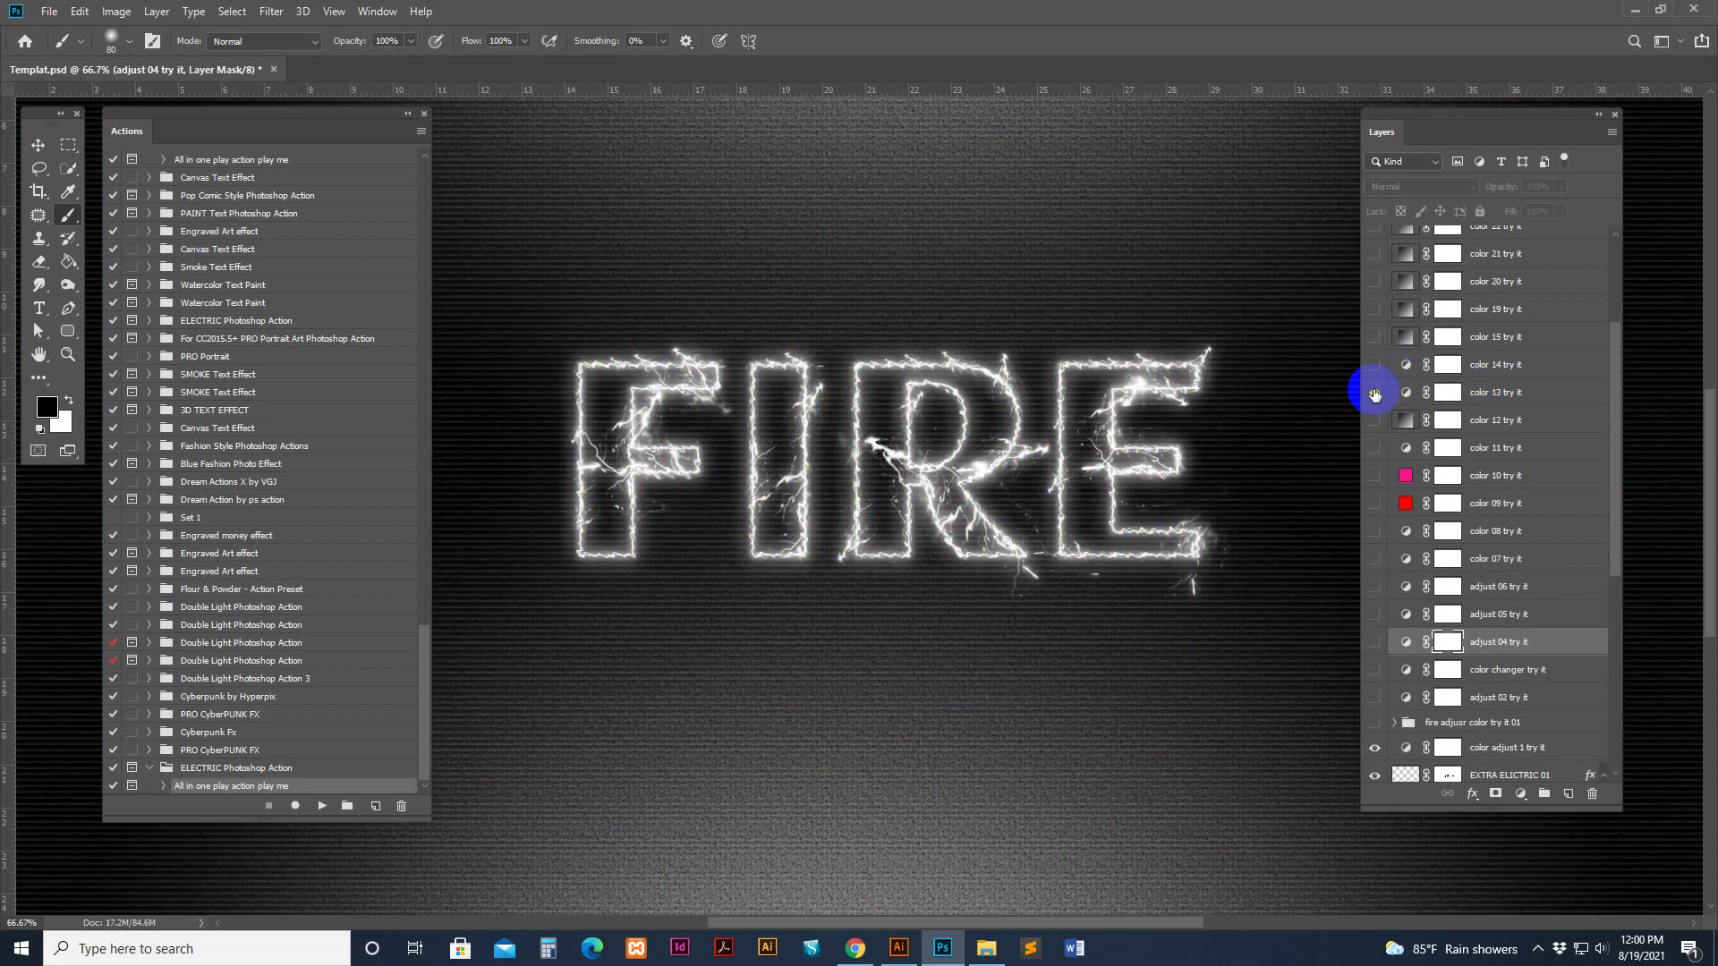
{"action": "left_click", "coordinate": [1370, 284]}
{"action": "left_click", "coordinate": [1378, 280]}
{"action": "left_click", "coordinate": [1376, 256]}
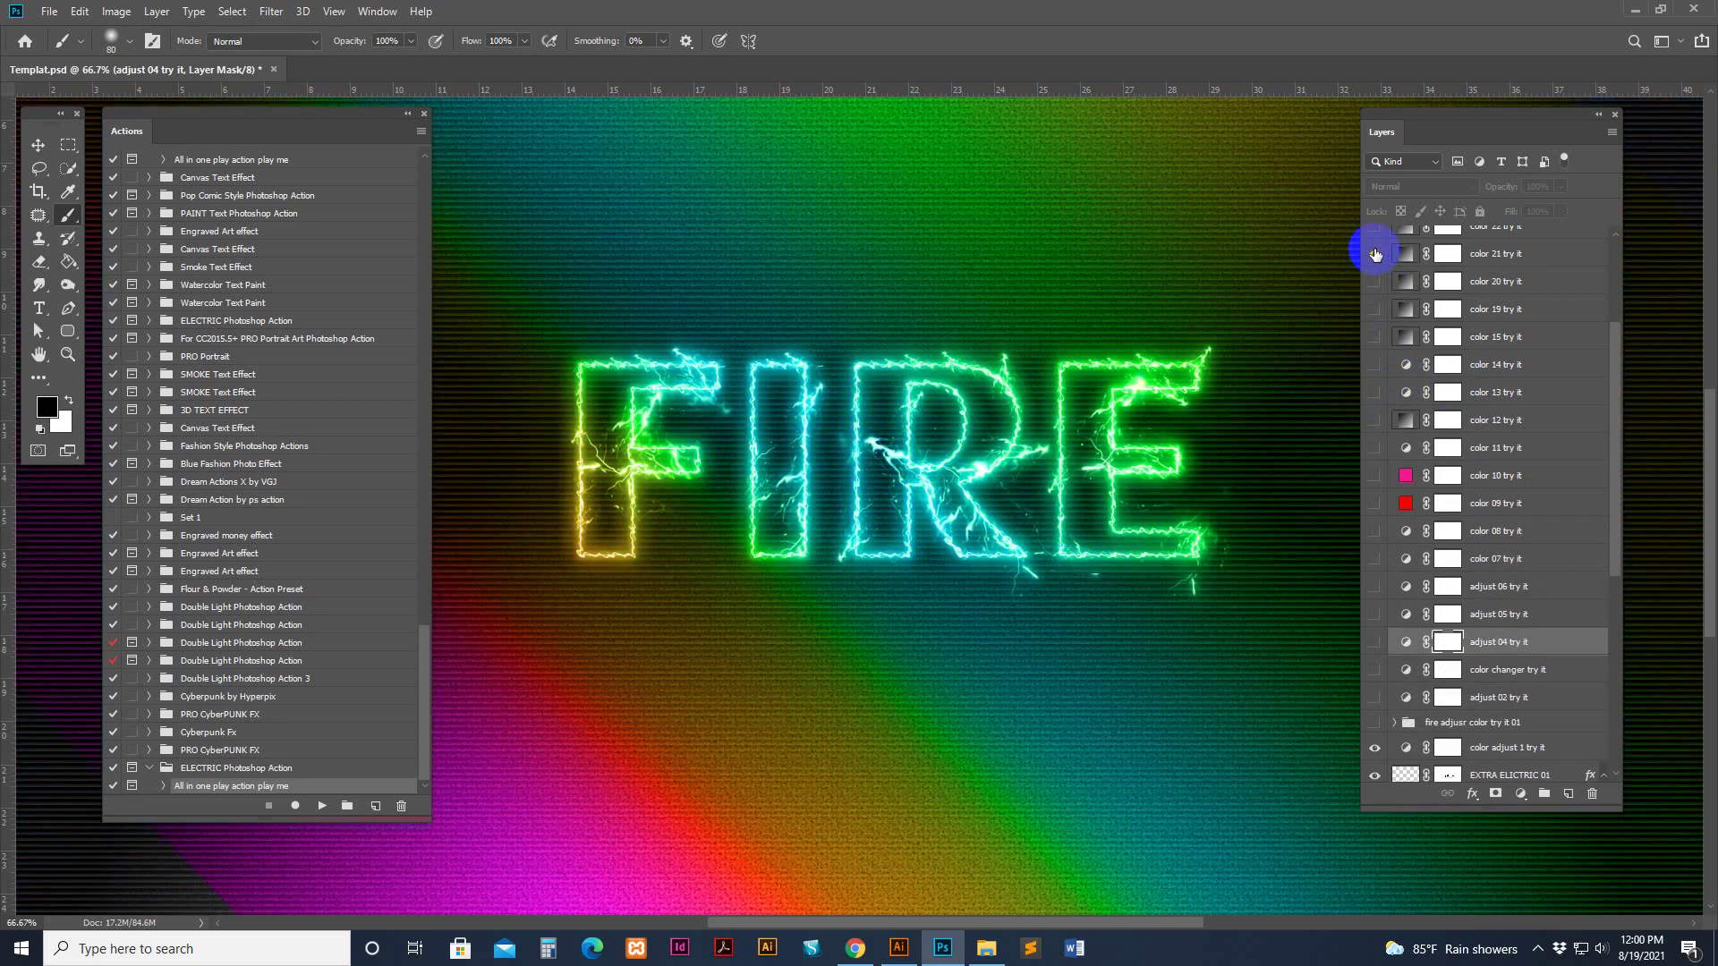
{"action": "left_click", "coordinate": [1377, 234]}
{"action": "scroll", "coordinate": [1423, 349], "scroll_direction": "up", "scroll_amount": 3}
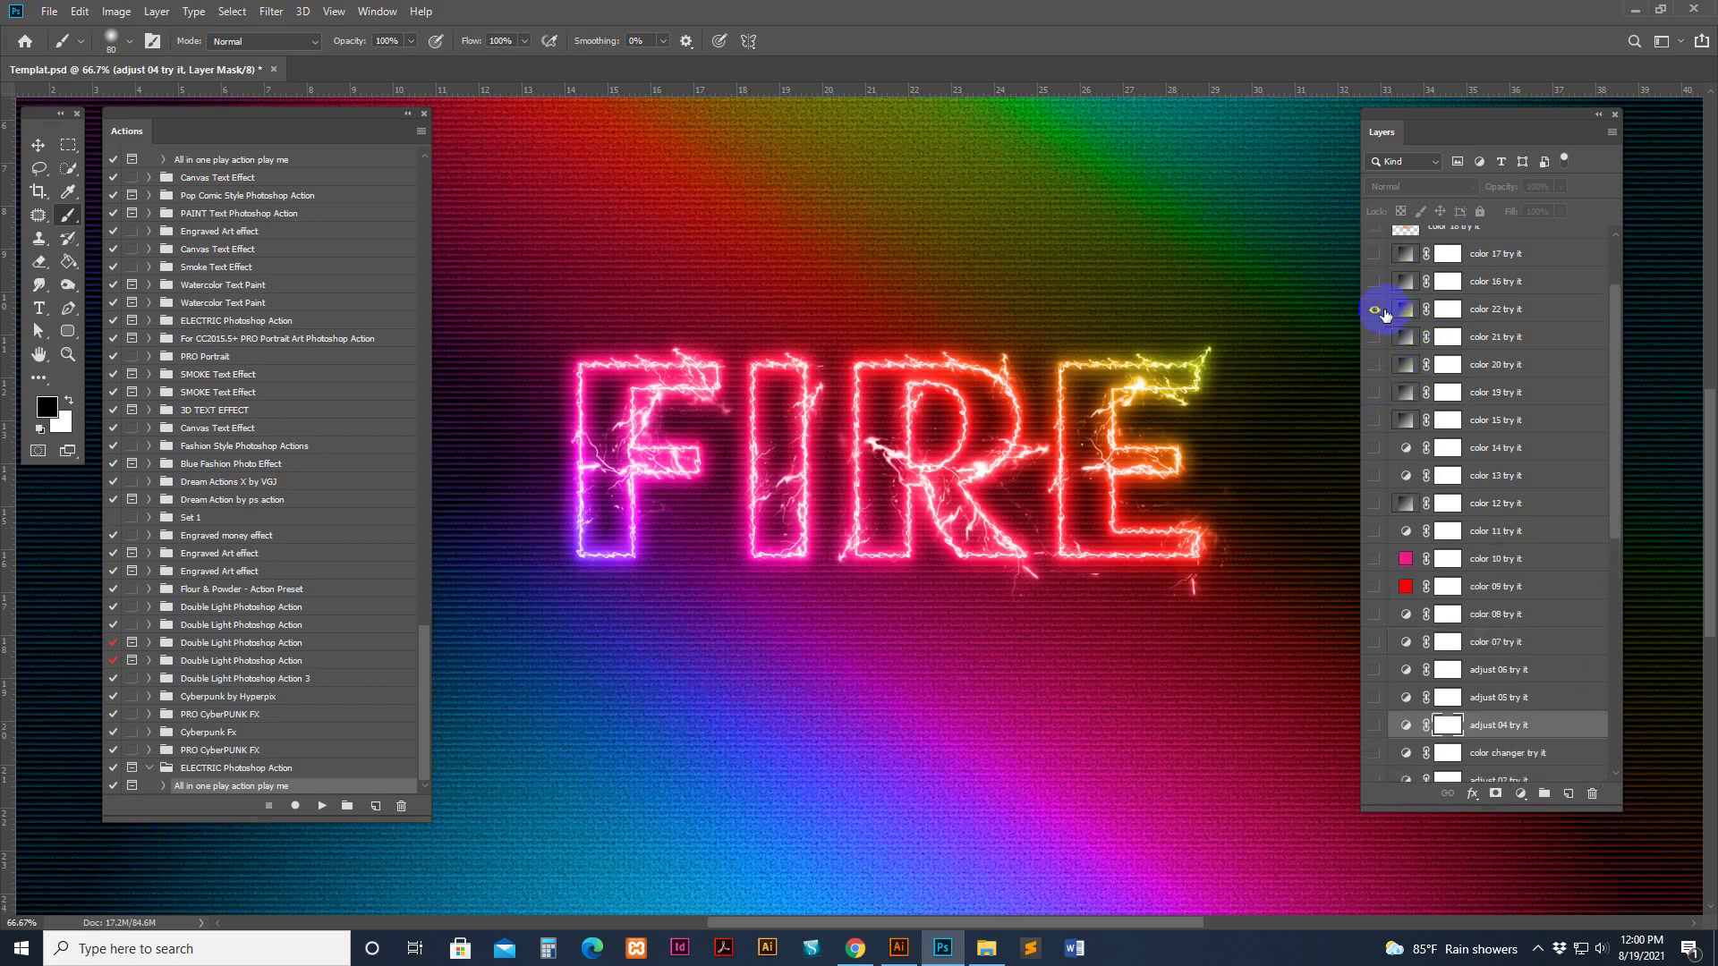
{"action": "left_click", "coordinate": [1377, 284]}
{"action": "left_click", "coordinate": [1373, 260]}
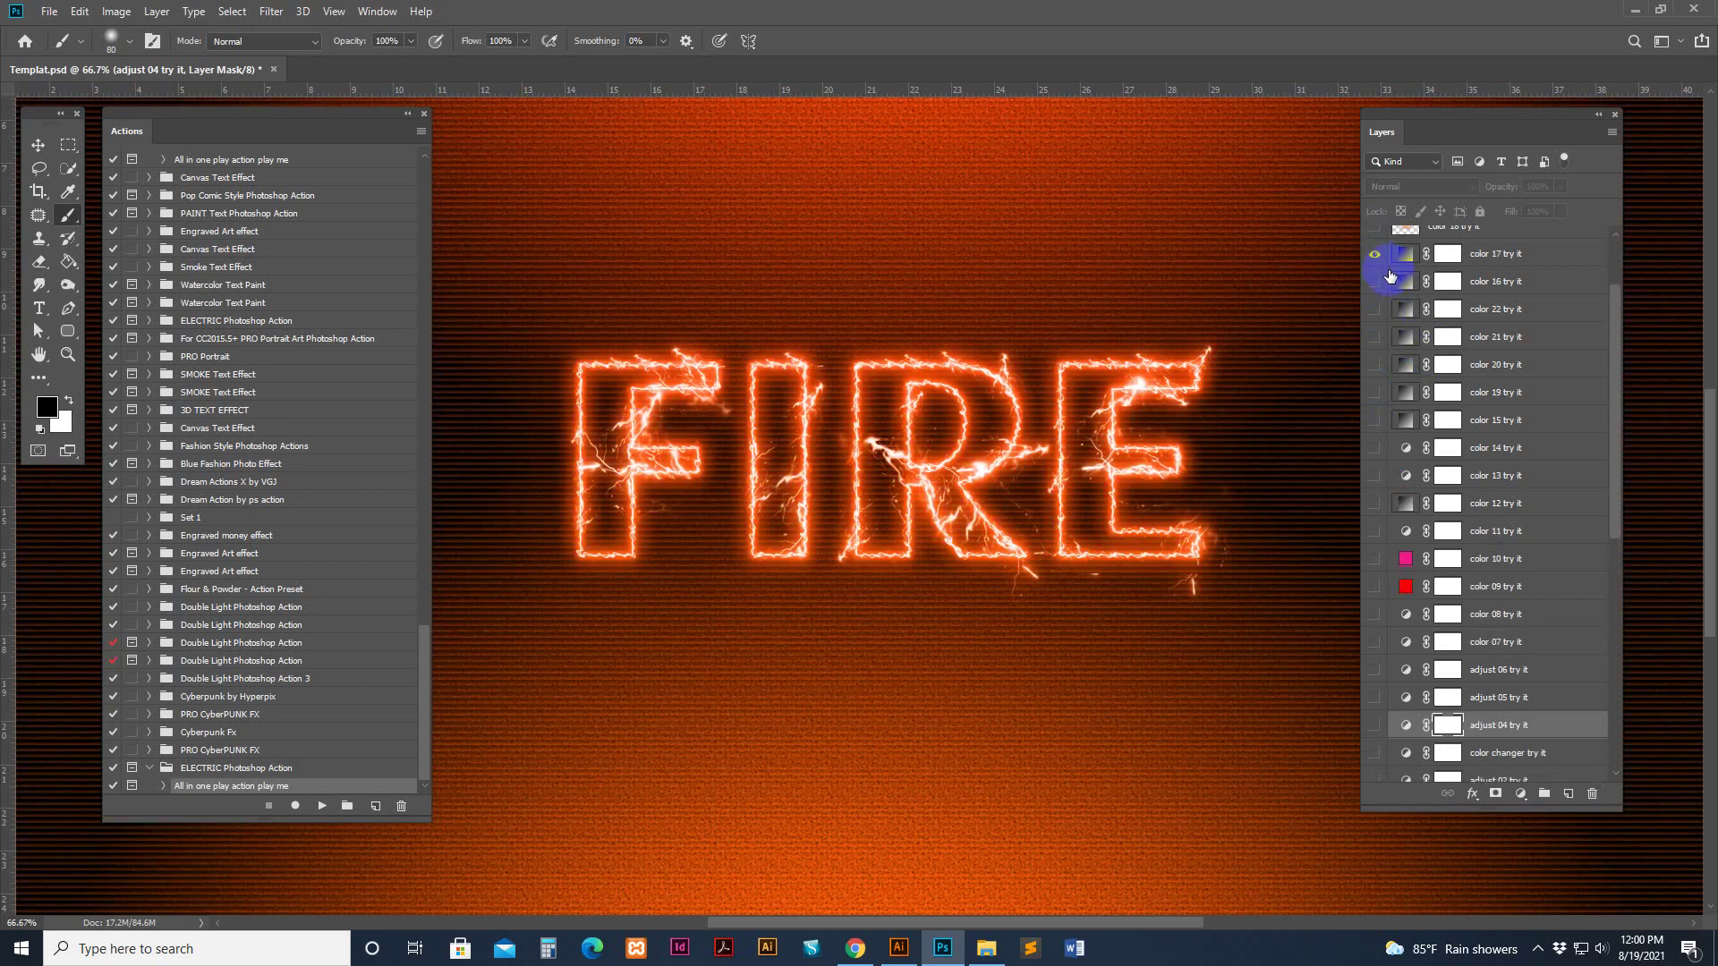
Delete all layers from ELECTRIC down to the background color layer, keeping only the locked Background
{"action": "scroll", "coordinate": [1512, 333], "scroll_direction": "up", "scroll_amount": 4}
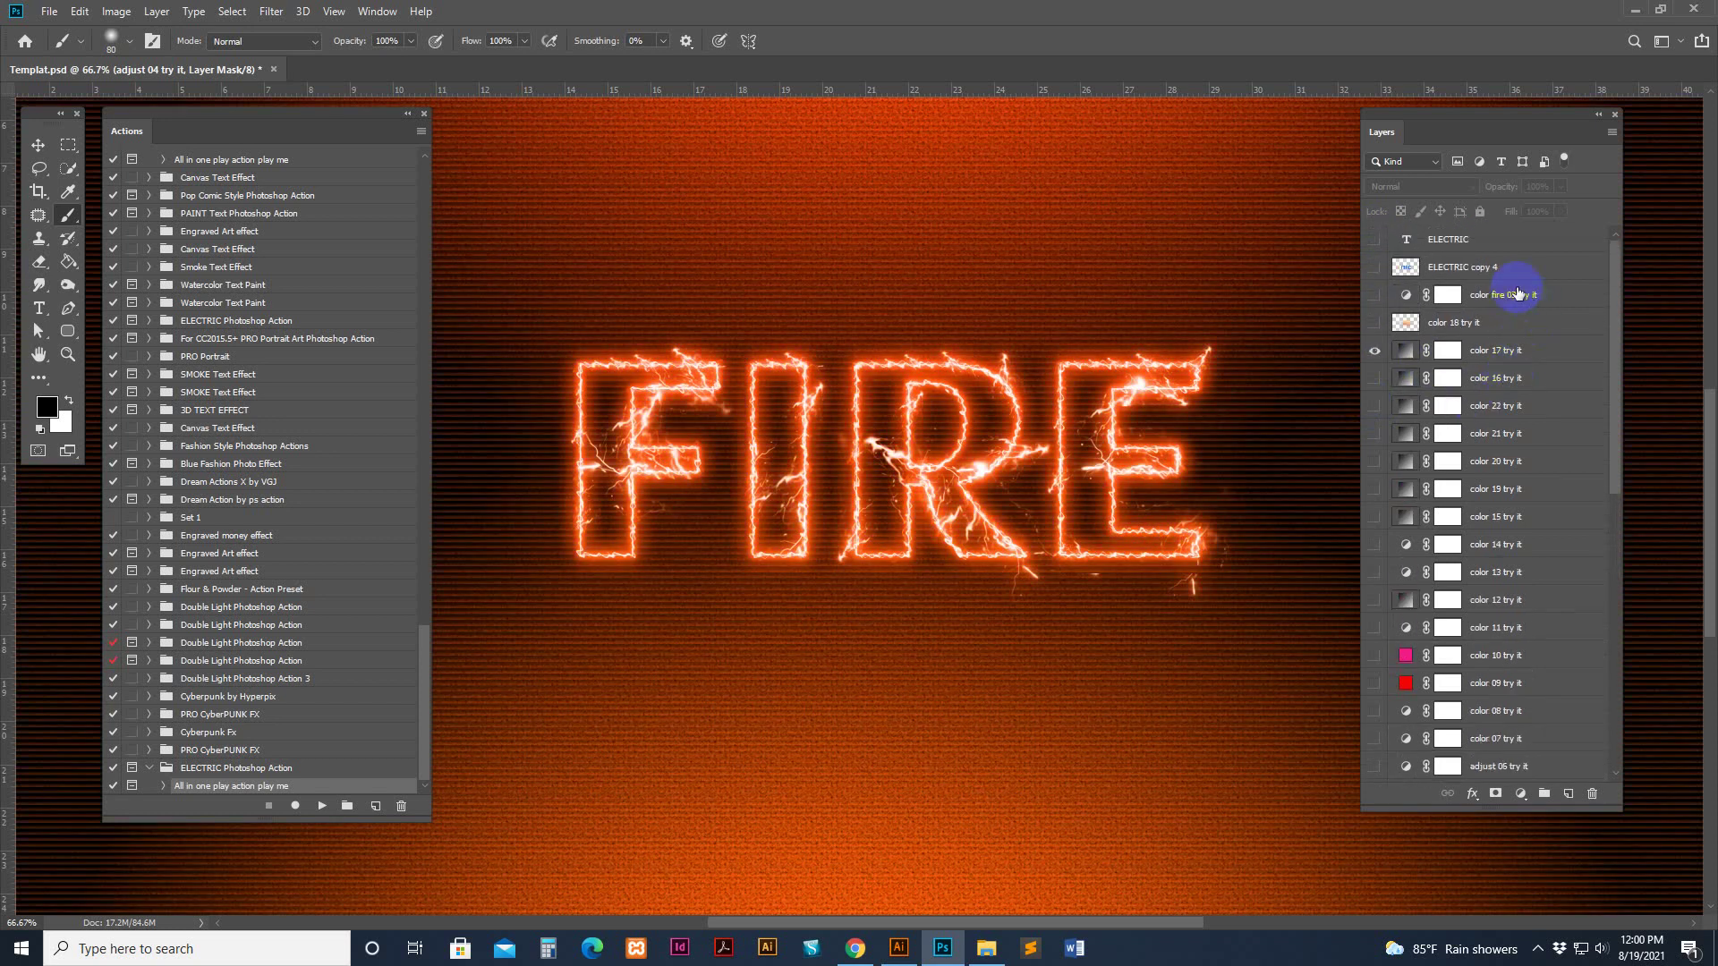
{"action": "left_click", "coordinate": [1532, 241]}
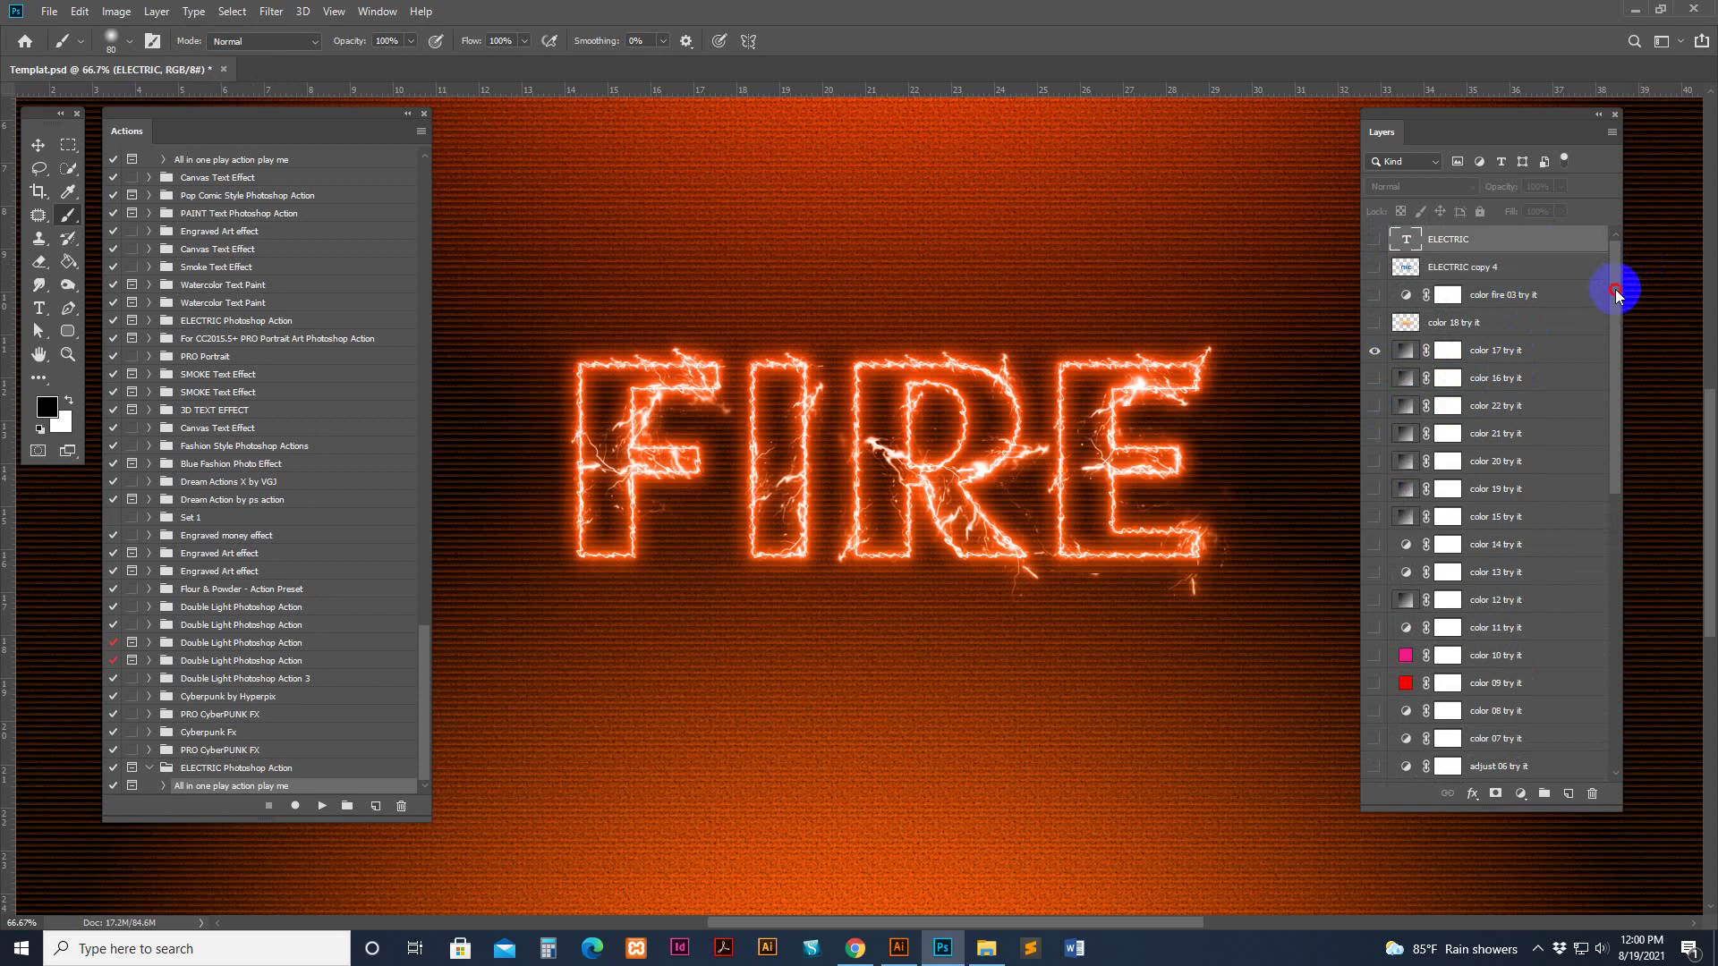
{"action": "left_click_drag", "start_coordinate": [1616, 293], "coordinate": [1630, 709]}
{"action": "left_click", "coordinate": [1541, 739], "text": "shift"}
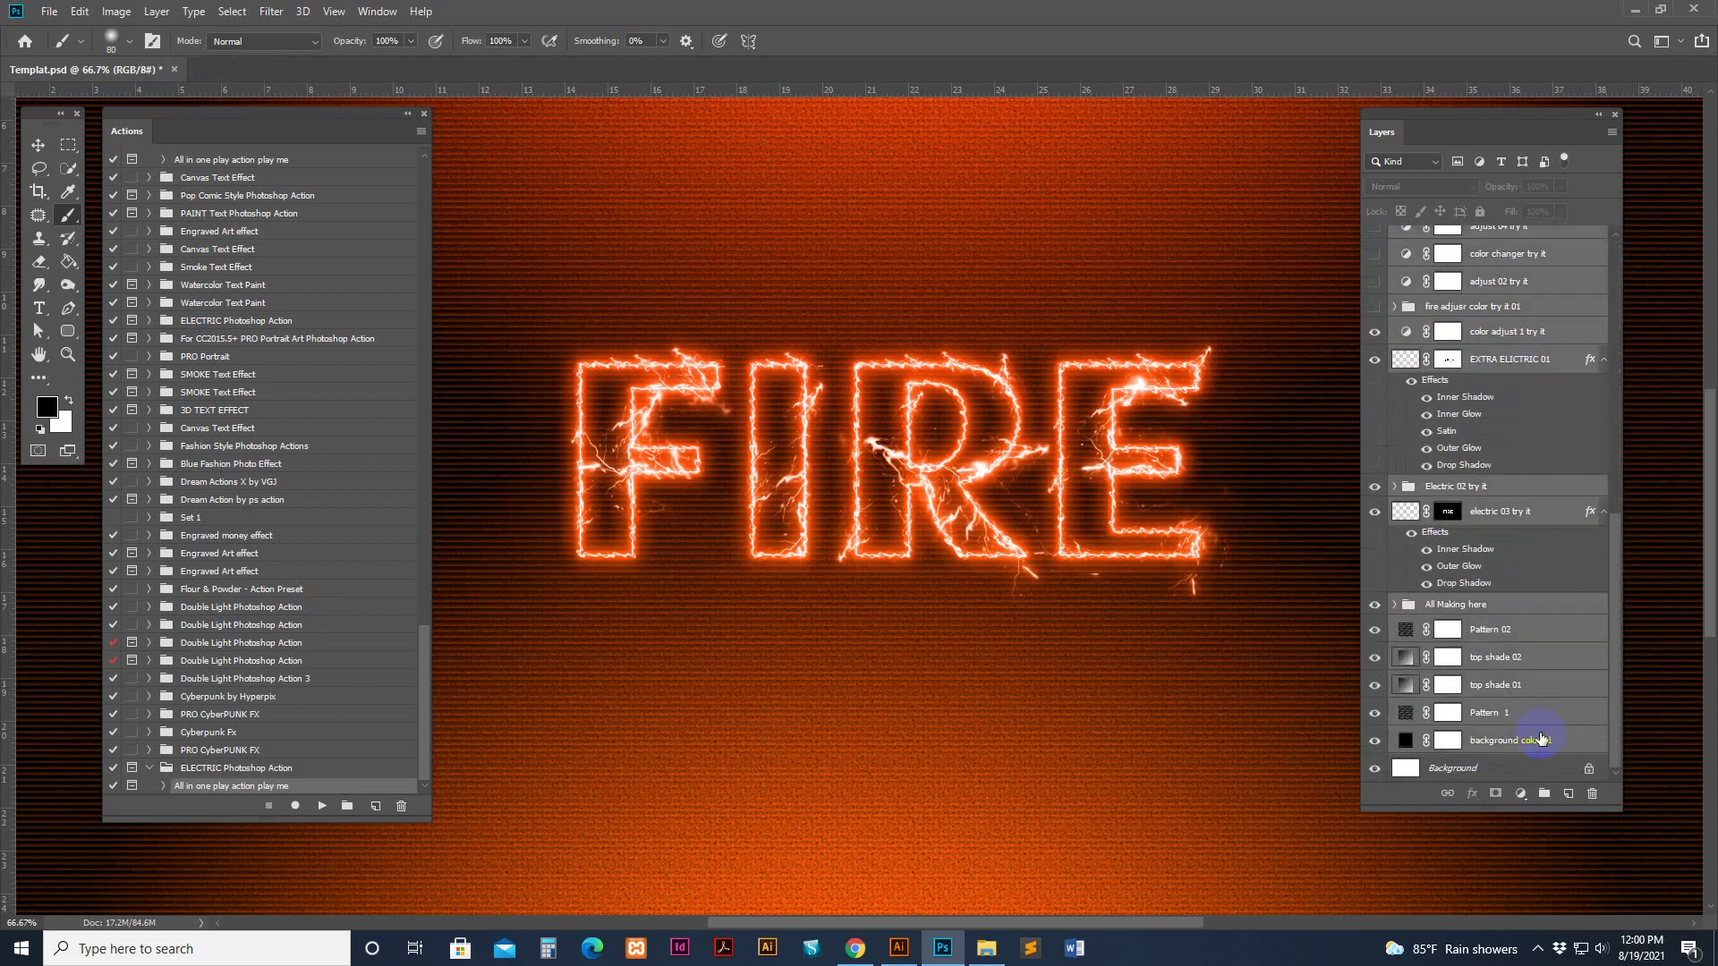
{"action": "key", "text": "Delete"}
Zoom out to the whole blank canvas and open power.psd from the Electric Text Effect folder in File Explorer
{"action": "key", "text": "z"}
{"action": "left_click", "coordinate": [981, 526], "text": "alt"}
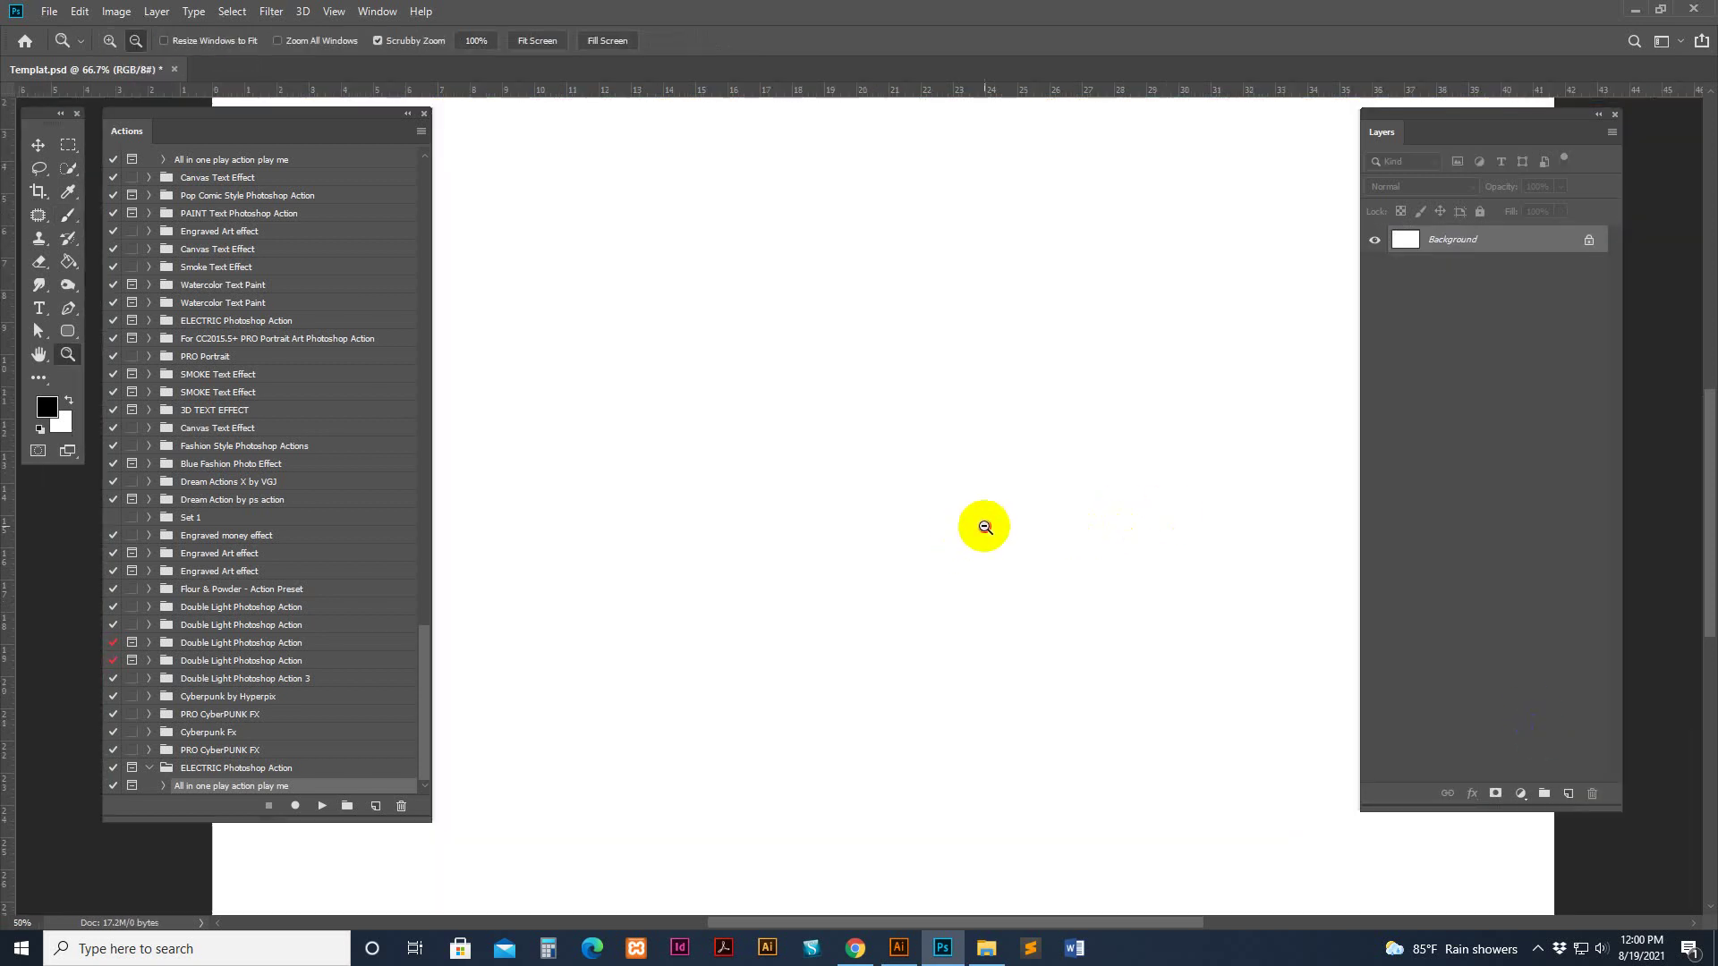
{"action": "left_click", "coordinate": [981, 525], "text": "alt"}
{"action": "left_click", "coordinate": [40, 172]}
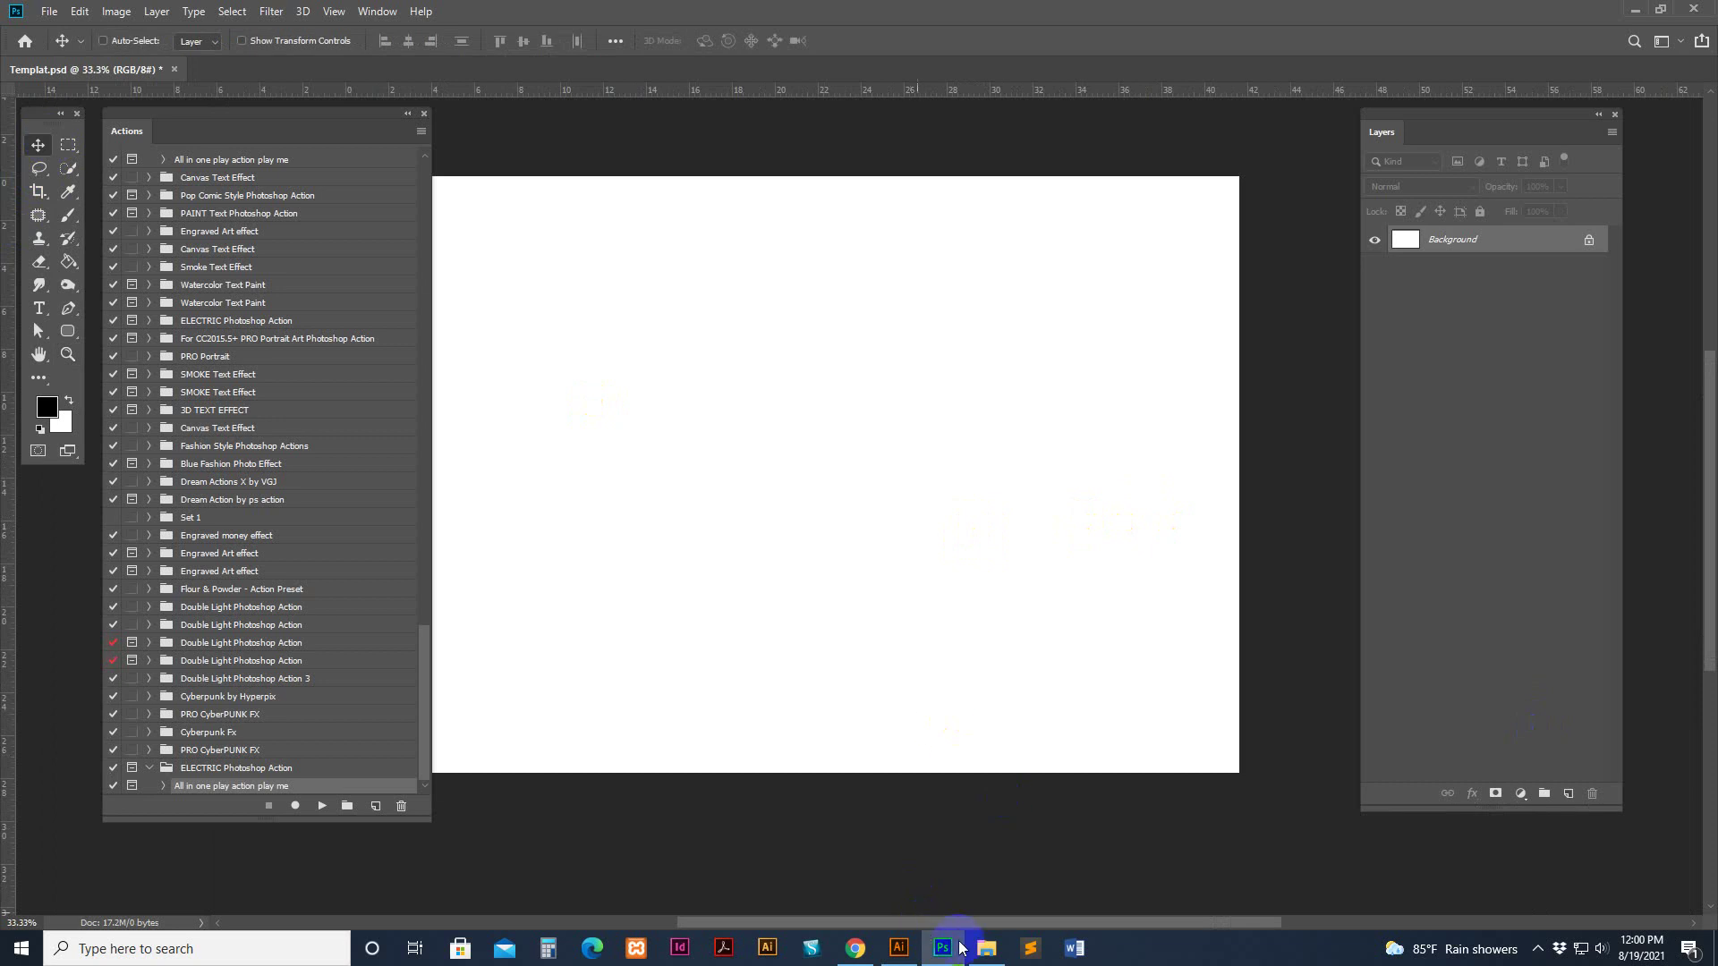
{"action": "left_click", "coordinate": [985, 949]}
{"action": "key", "text": "BackSpace"}
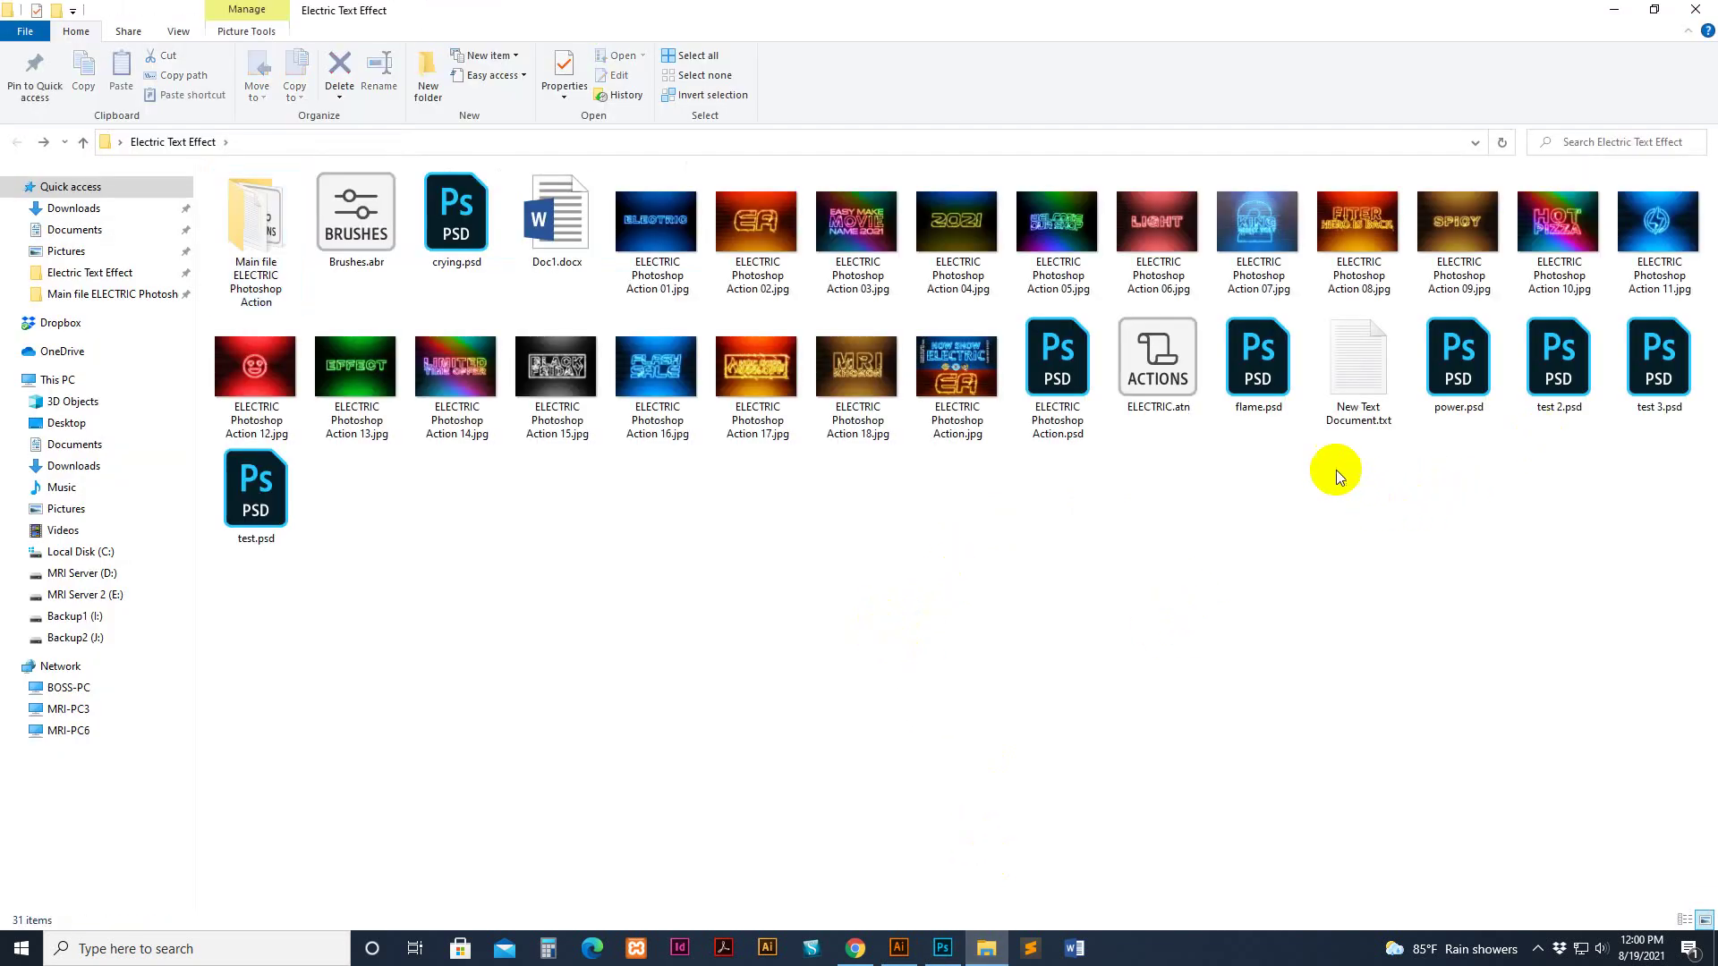
{"action": "double_click", "coordinate": [1453, 394]}
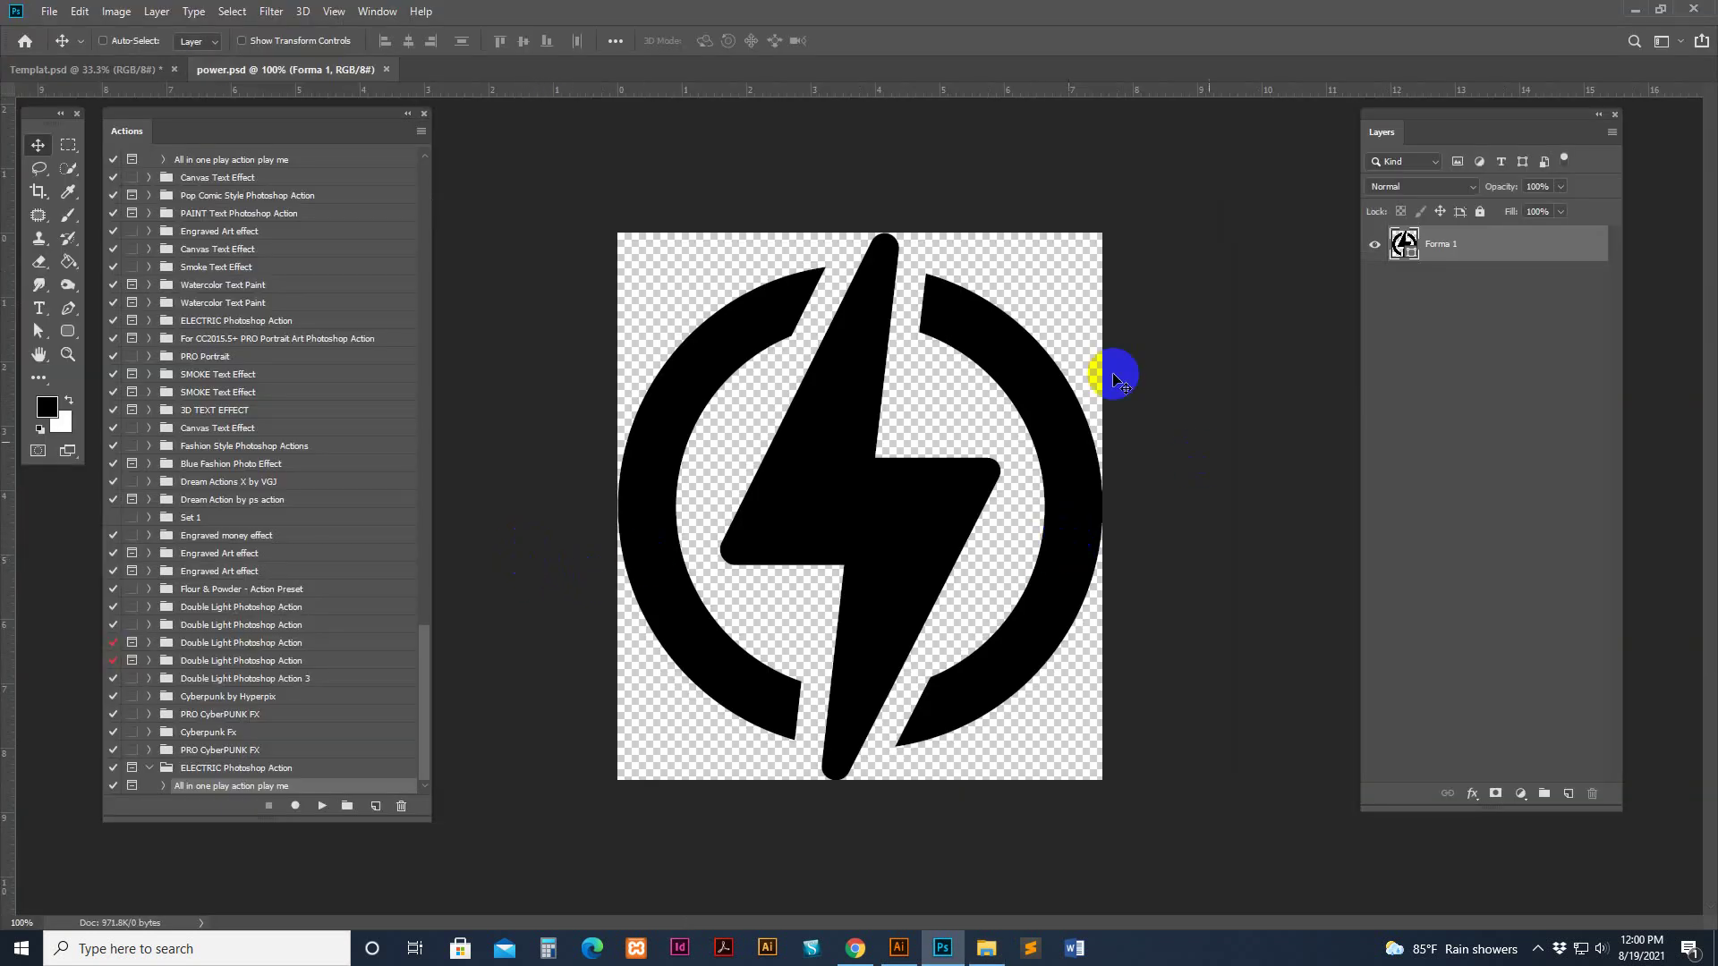
Copy the Forma 1 lightning icon from power.psd into Templat.psd and place it near the centre of the canvas
{"action": "left_click_drag", "start_coordinate": [1028, 384], "coordinate": [911, 412]}
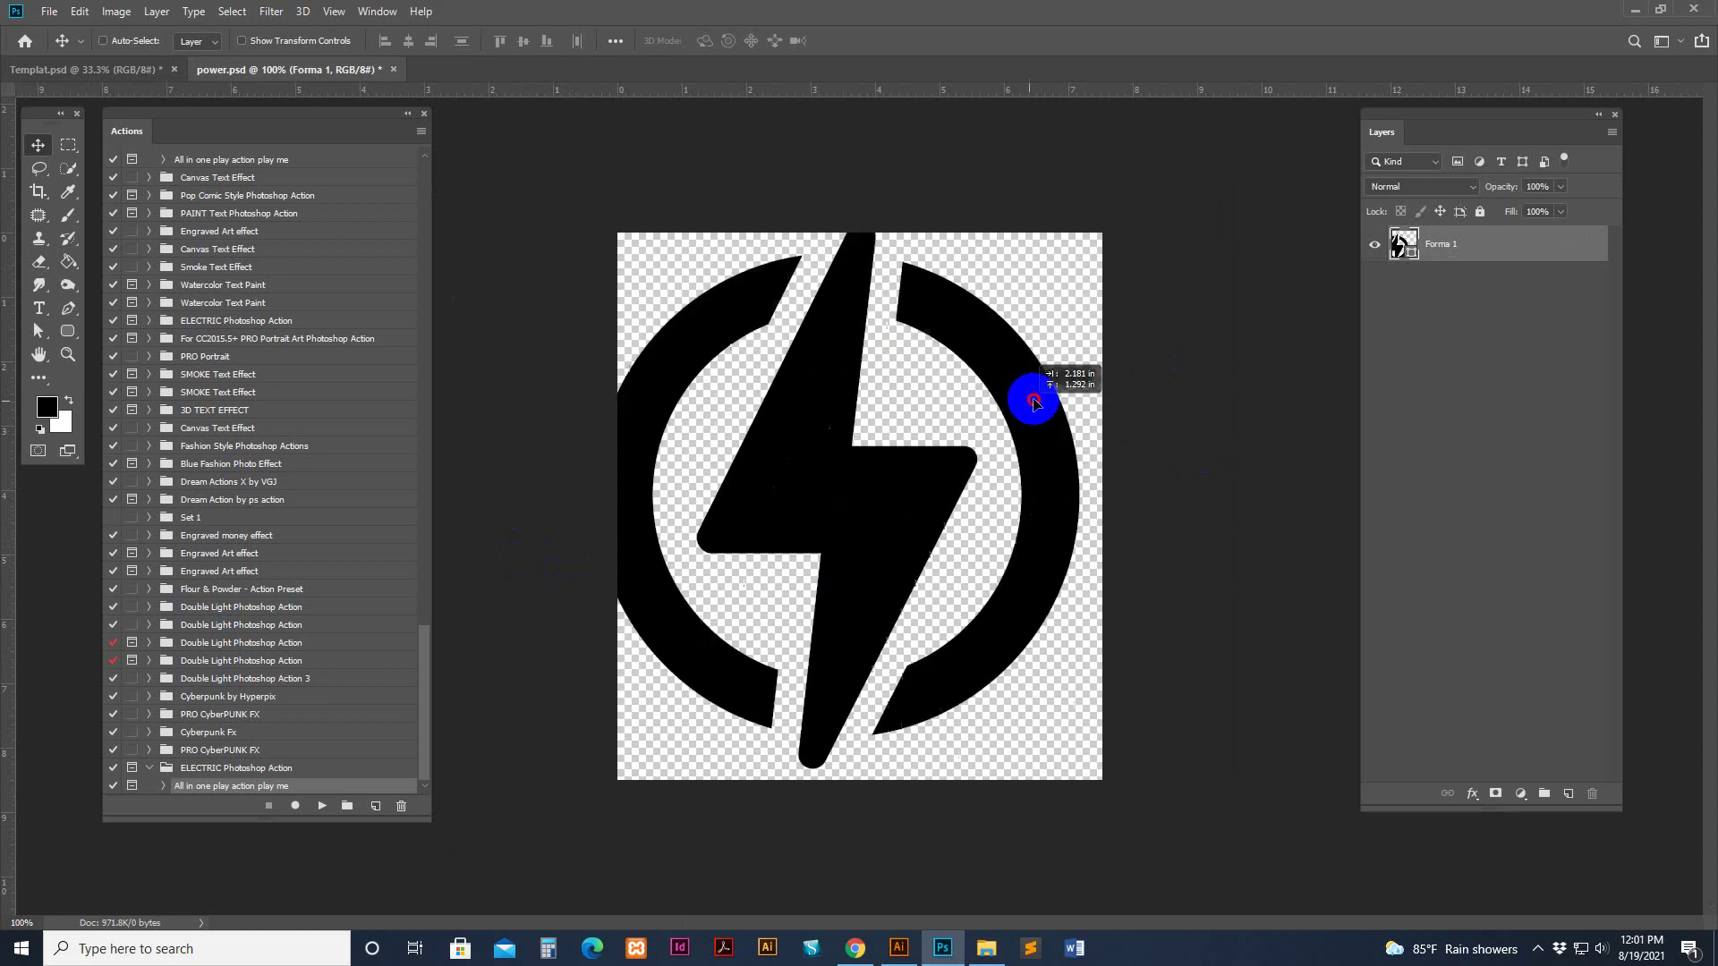
{"action": "left_click_drag", "start_coordinate": [1045, 559], "coordinate": [808, 490]}
{"action": "scroll", "coordinate": [1101, 492], "scroll_direction": "left", "scroll_amount": 3}
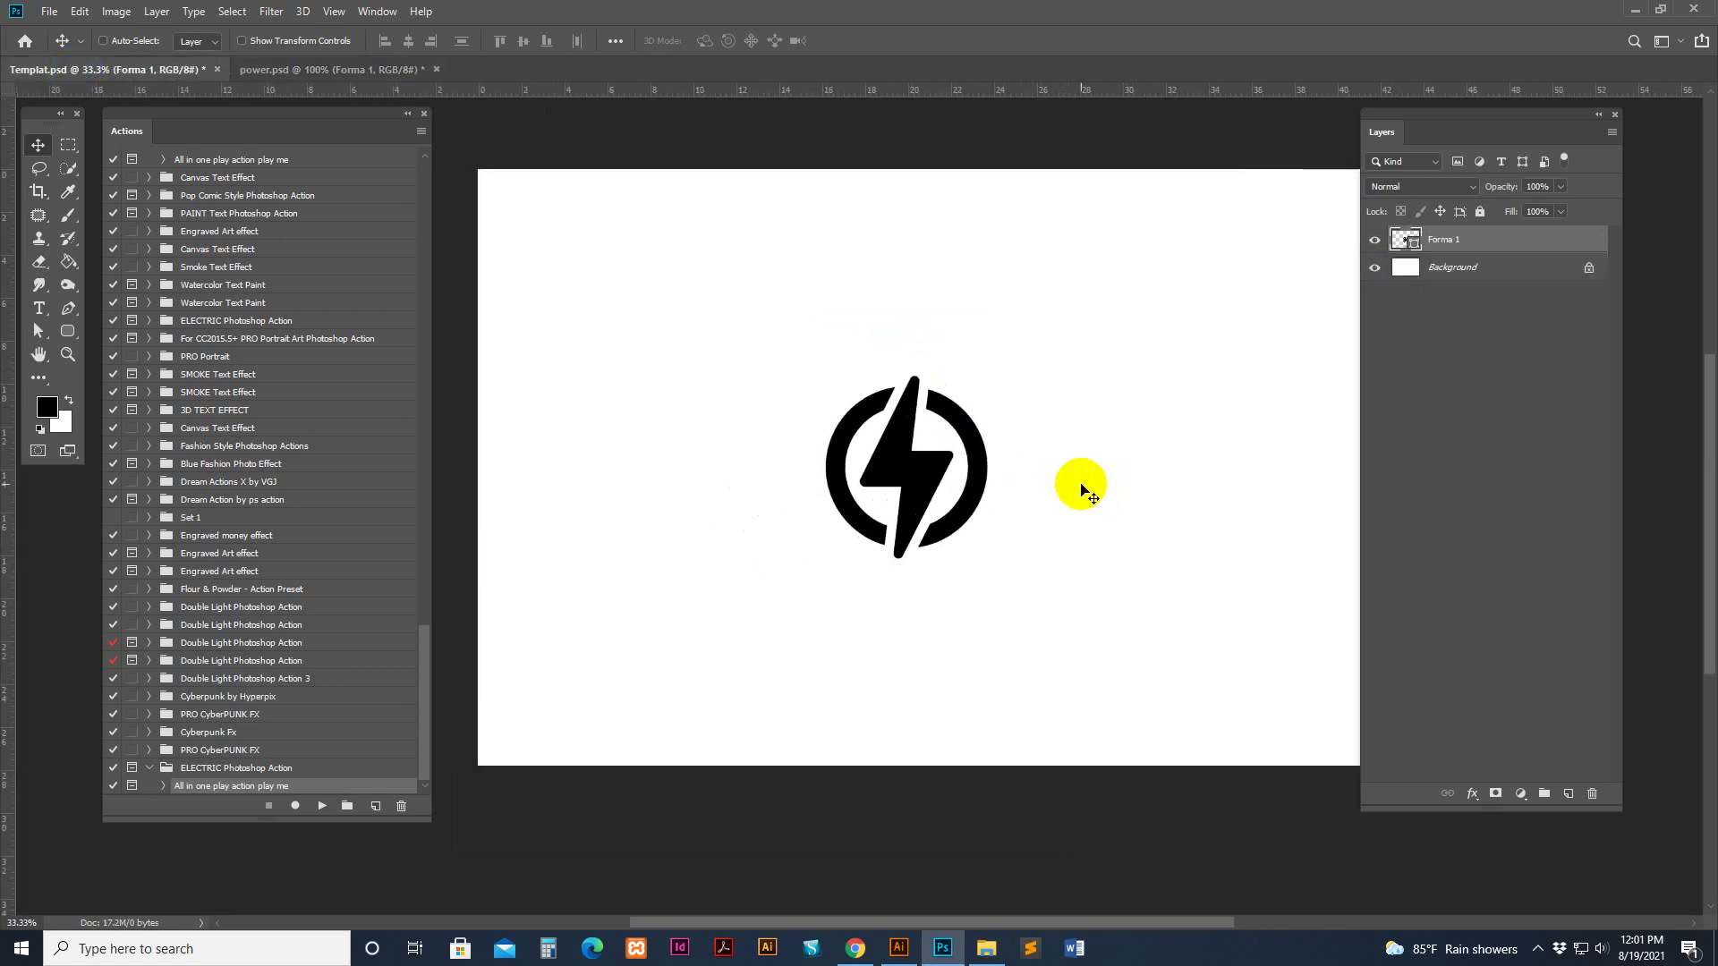
{"action": "left_click_drag", "start_coordinate": [973, 452], "coordinate": [979, 438]}
{"action": "mouse_move", "coordinate": [1453, 145]}
{"action": "left_mouse_down"}
{"action": "mouse_move", "coordinate": [1500, 137]}
{"action": "mouse_move", "coordinate": [1473, 146]}
{"action": "left_mouse_up"}
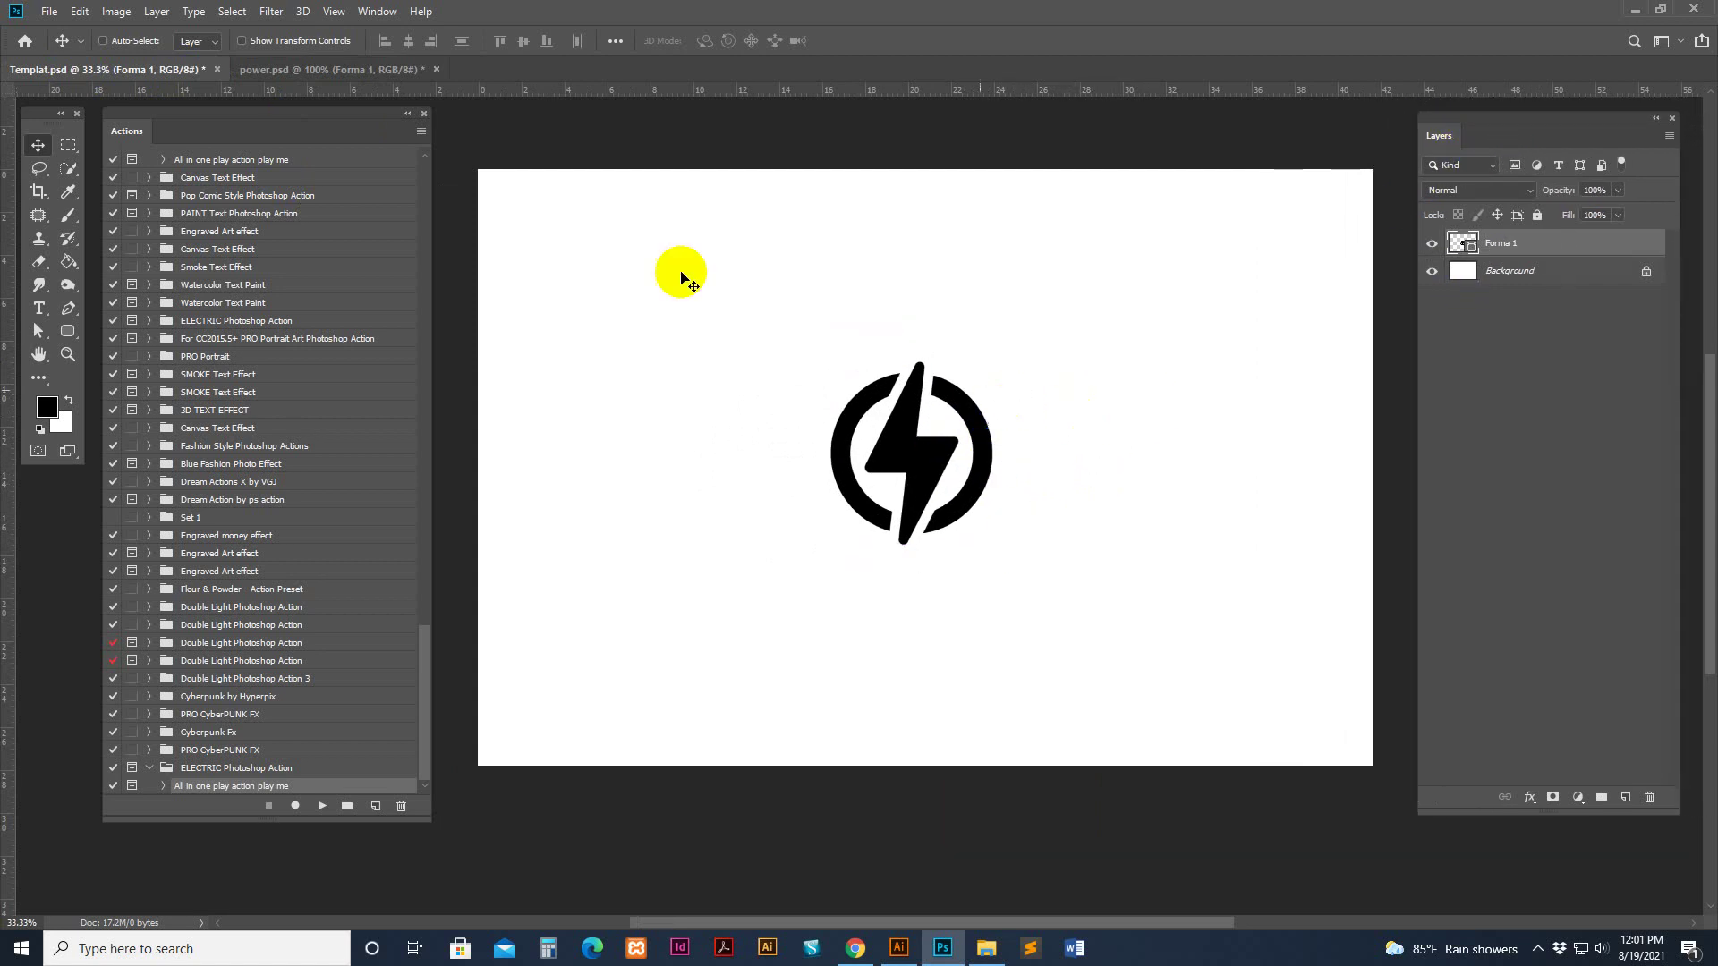
Check the width, height and resolution of Templat.psd in the Image Size dialog
{"action": "key", "text": "alt+ctrl+i"}
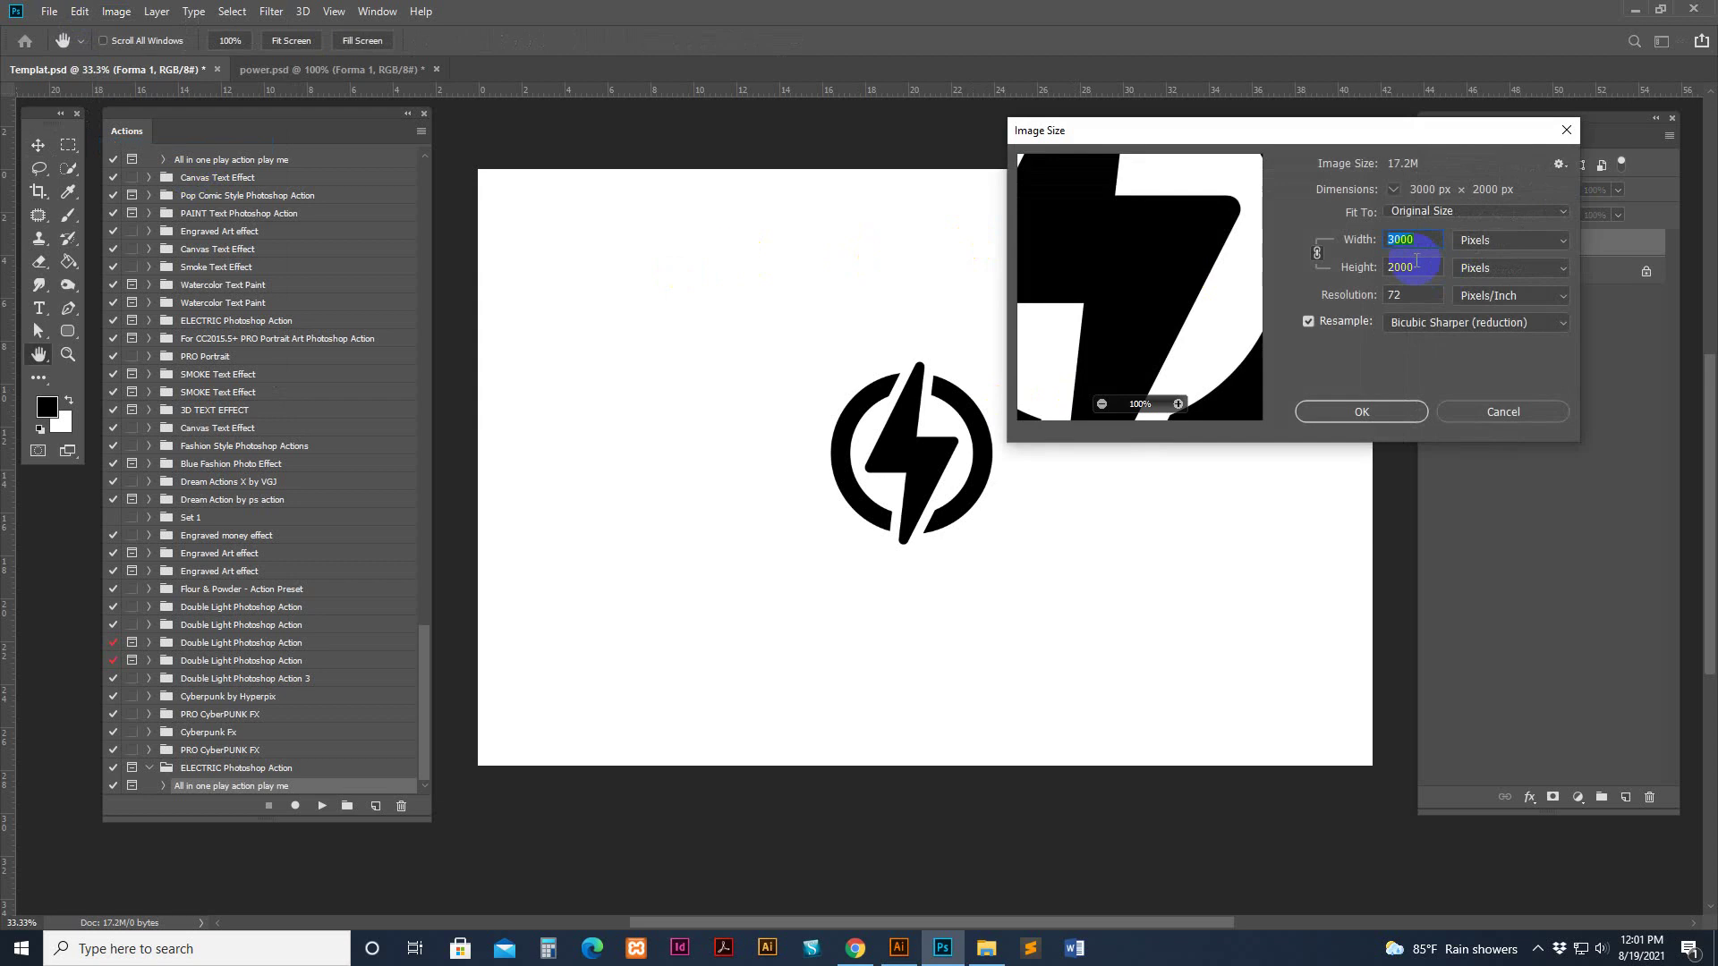
{"action": "left_click", "coordinate": [1412, 266]}
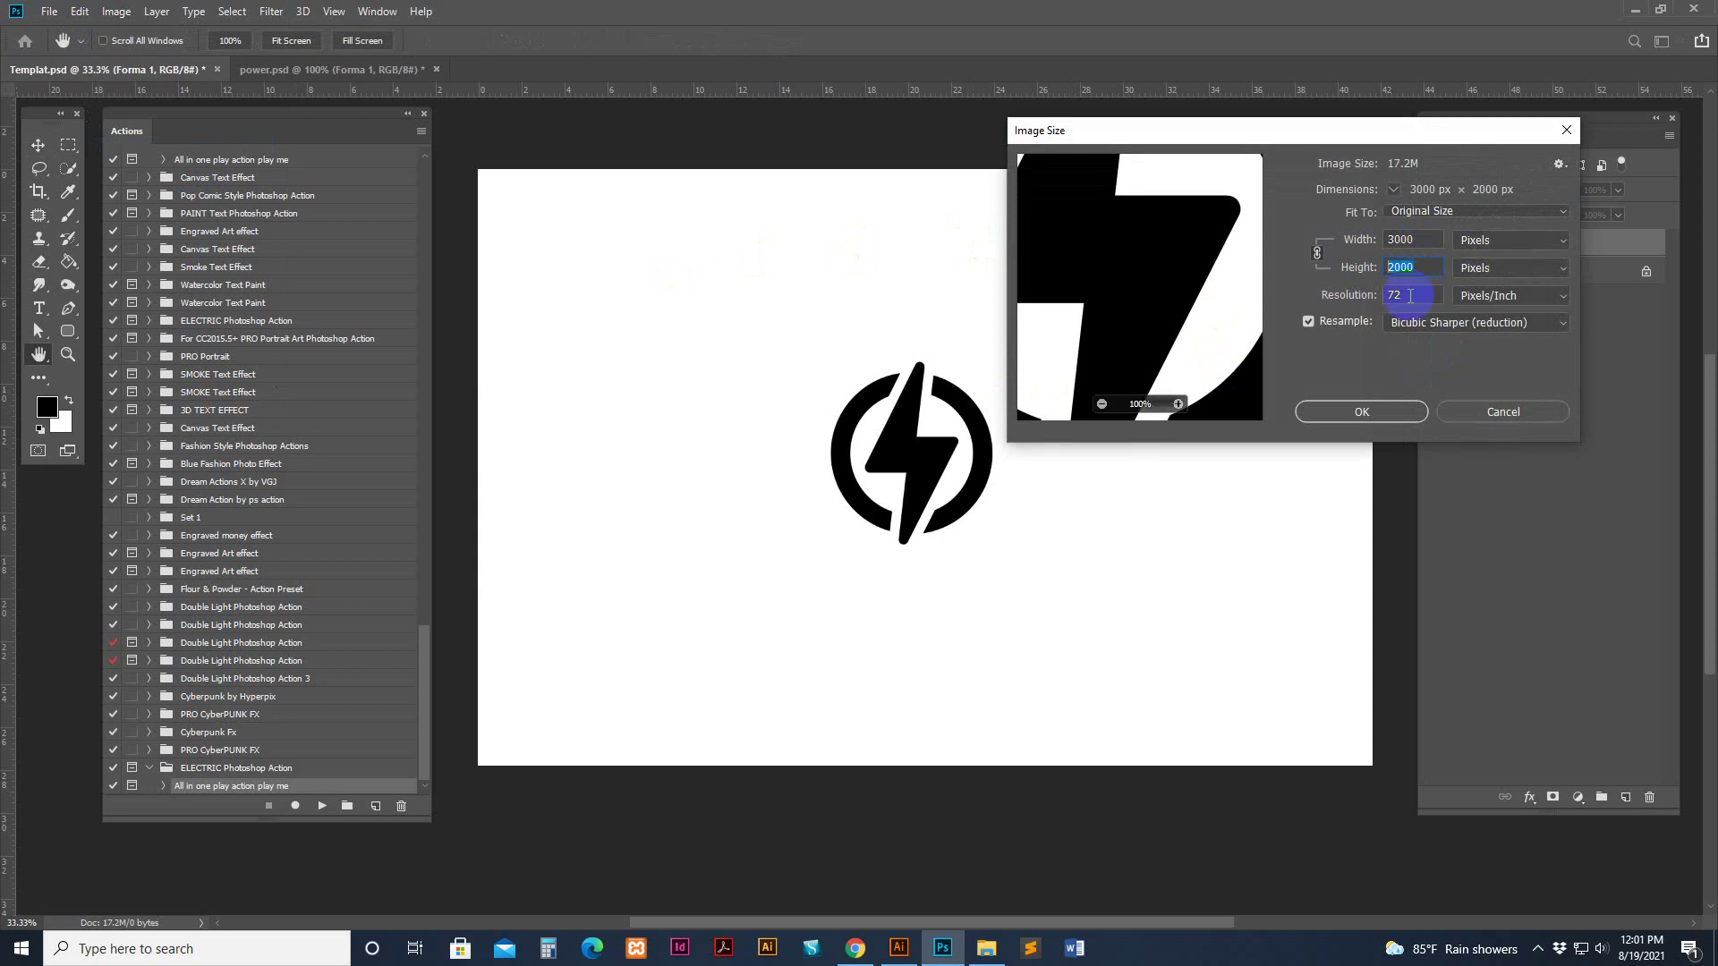
{"action": "double_click", "coordinate": [1405, 240]}
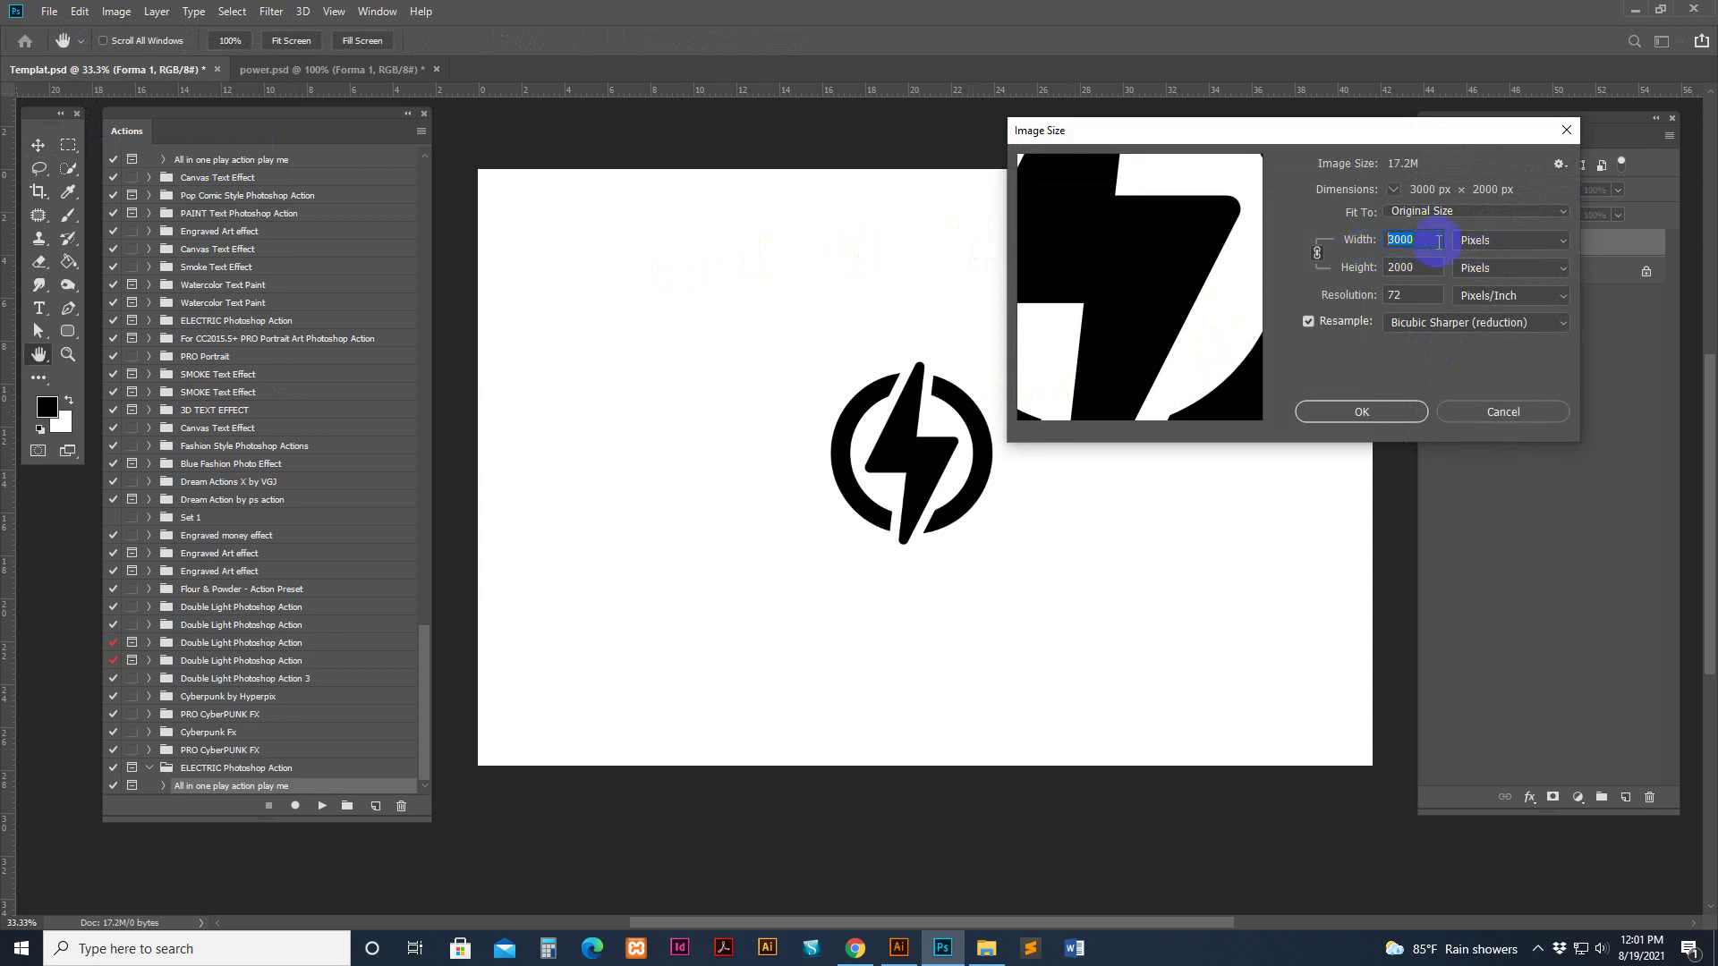
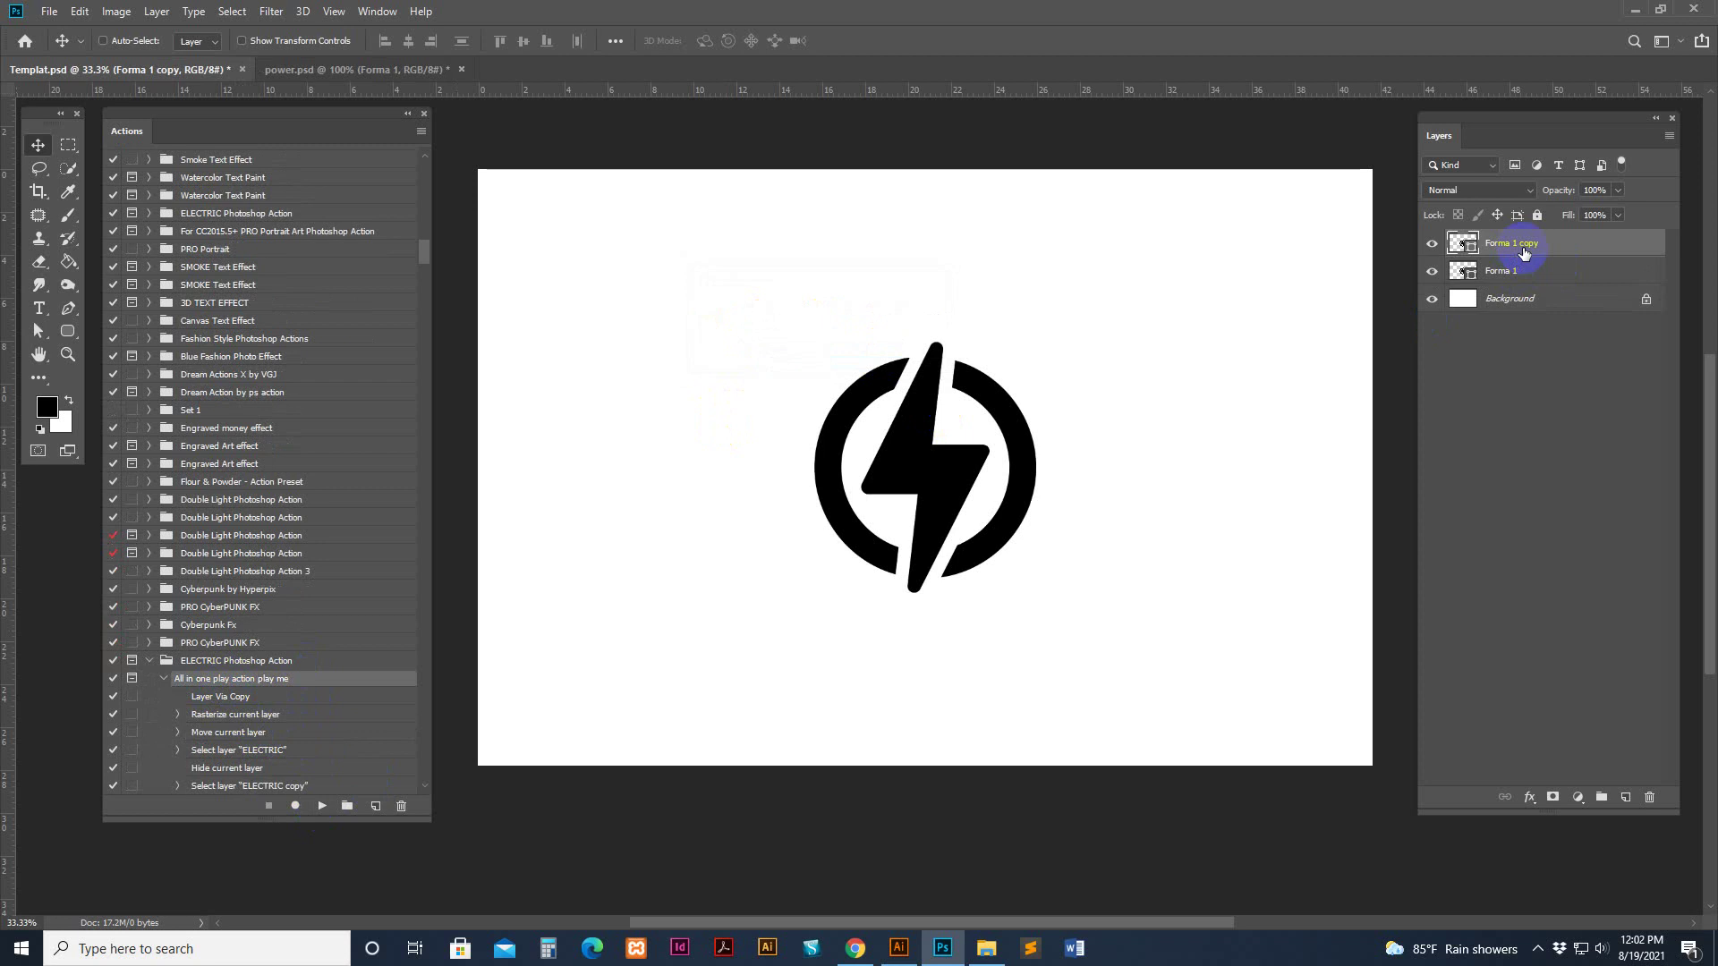
Merge the Forma 1 copy layer down into the Forma 1 layer
{"action": "key", "text": "ctrl+e"}
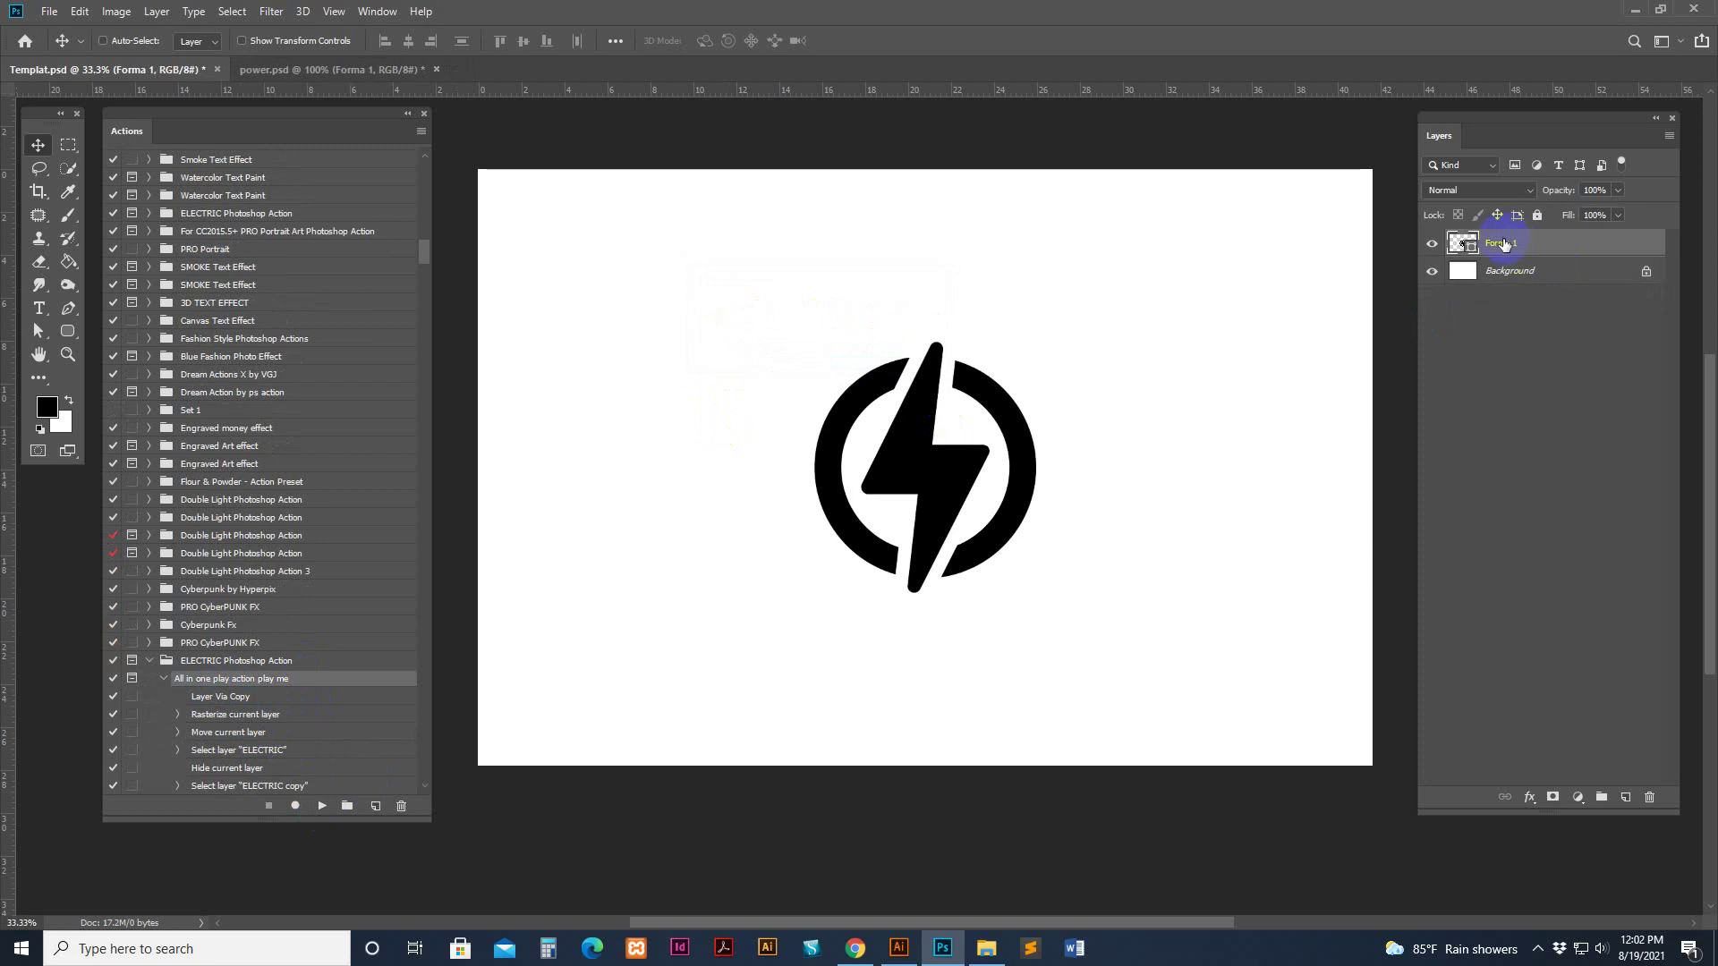
Rename the Forma 1 layer to ELECTRIC, reusing the word copied from the ELECTRIC Photoshop Action set's name
{"action": "double_click", "coordinate": [206, 662]}
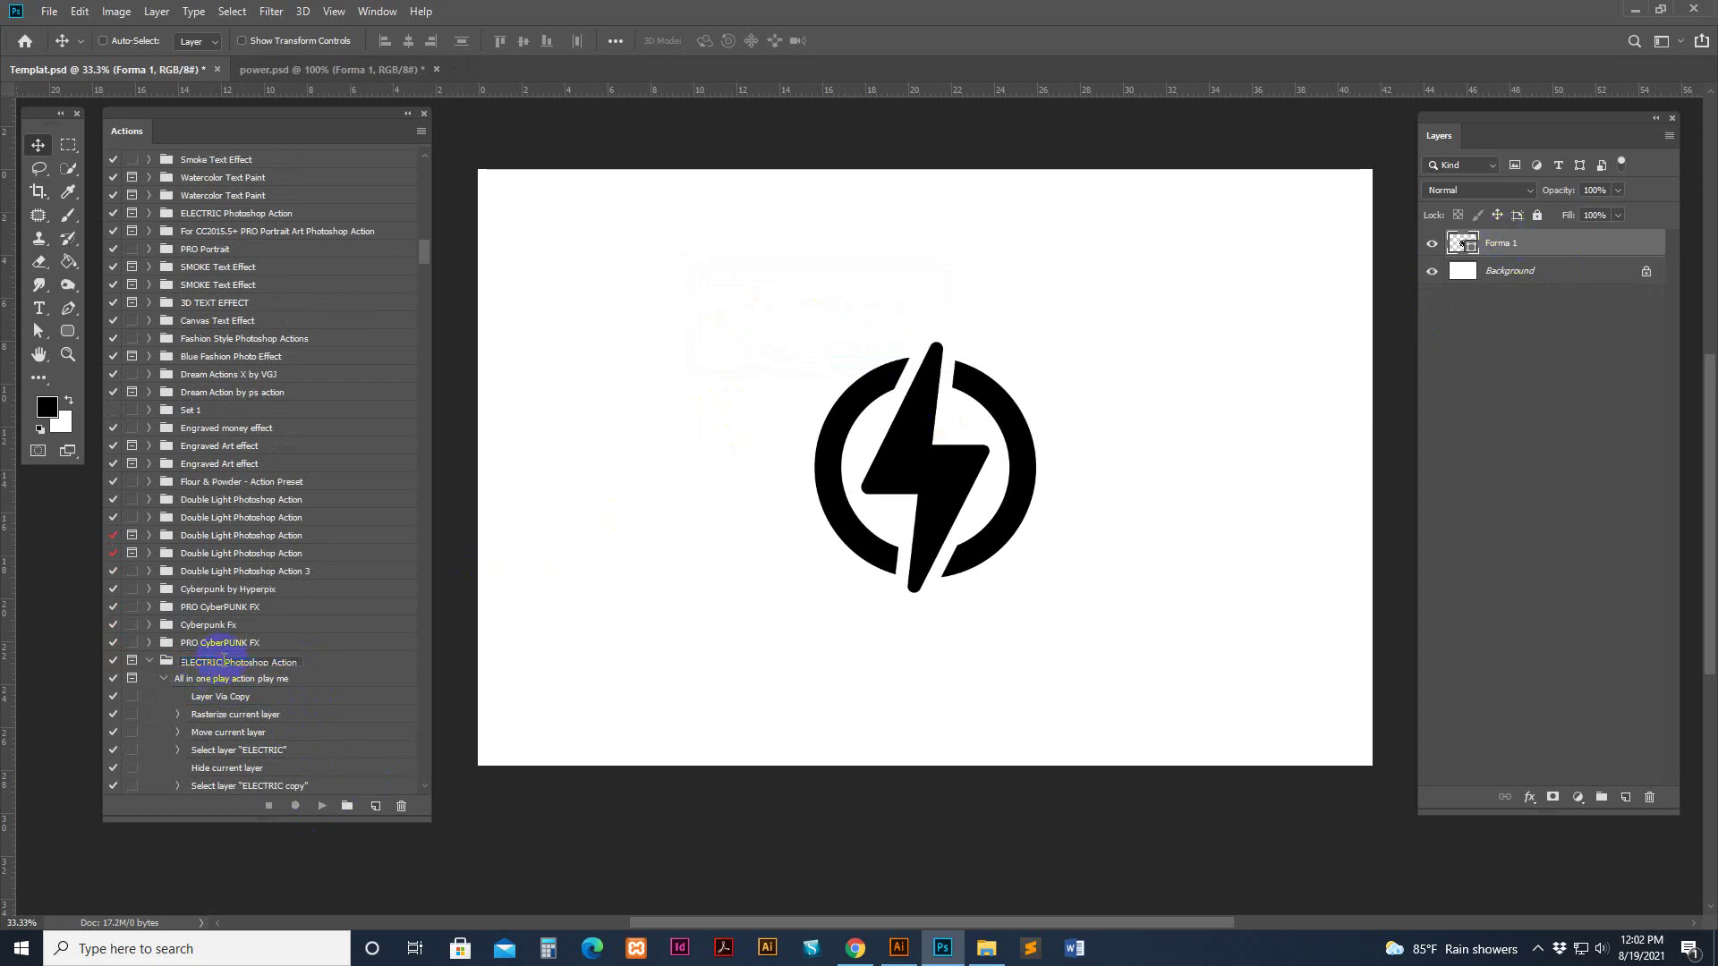
{"action": "left_click_drag", "start_coordinate": [224, 662], "coordinate": [176, 661]}
{"action": "left_click", "coordinate": [345, 659]}
{"action": "double_click", "coordinate": [1510, 244]}
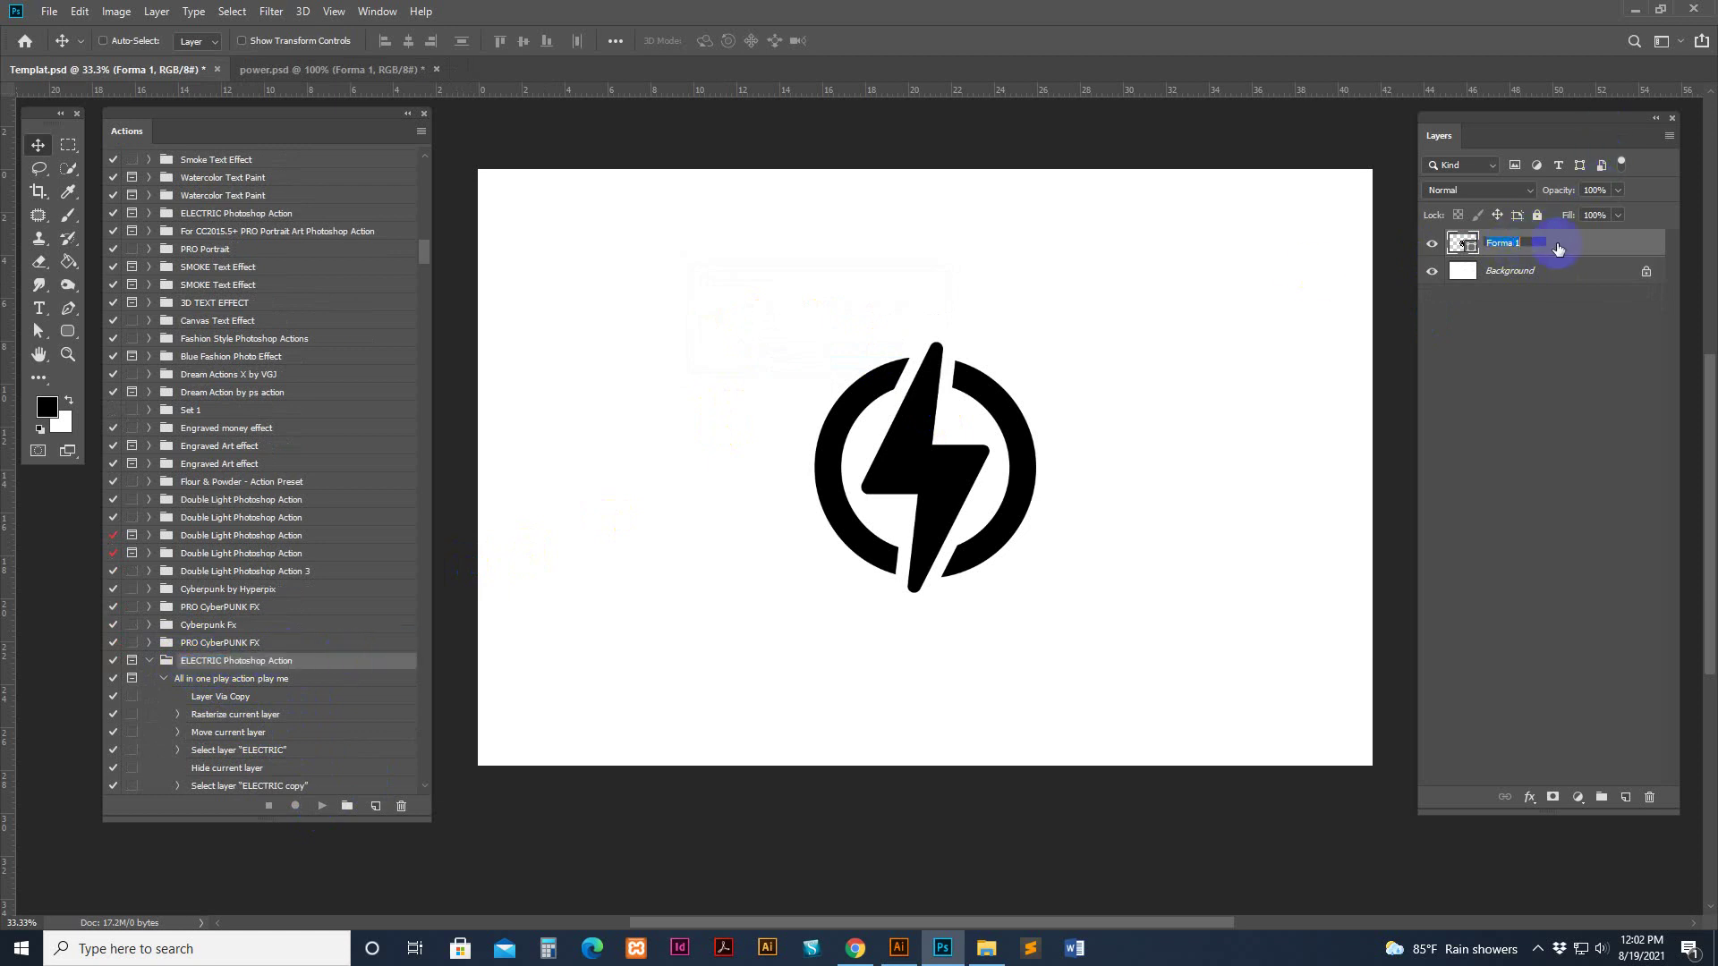
{"action": "left_click", "coordinate": [1577, 247]}
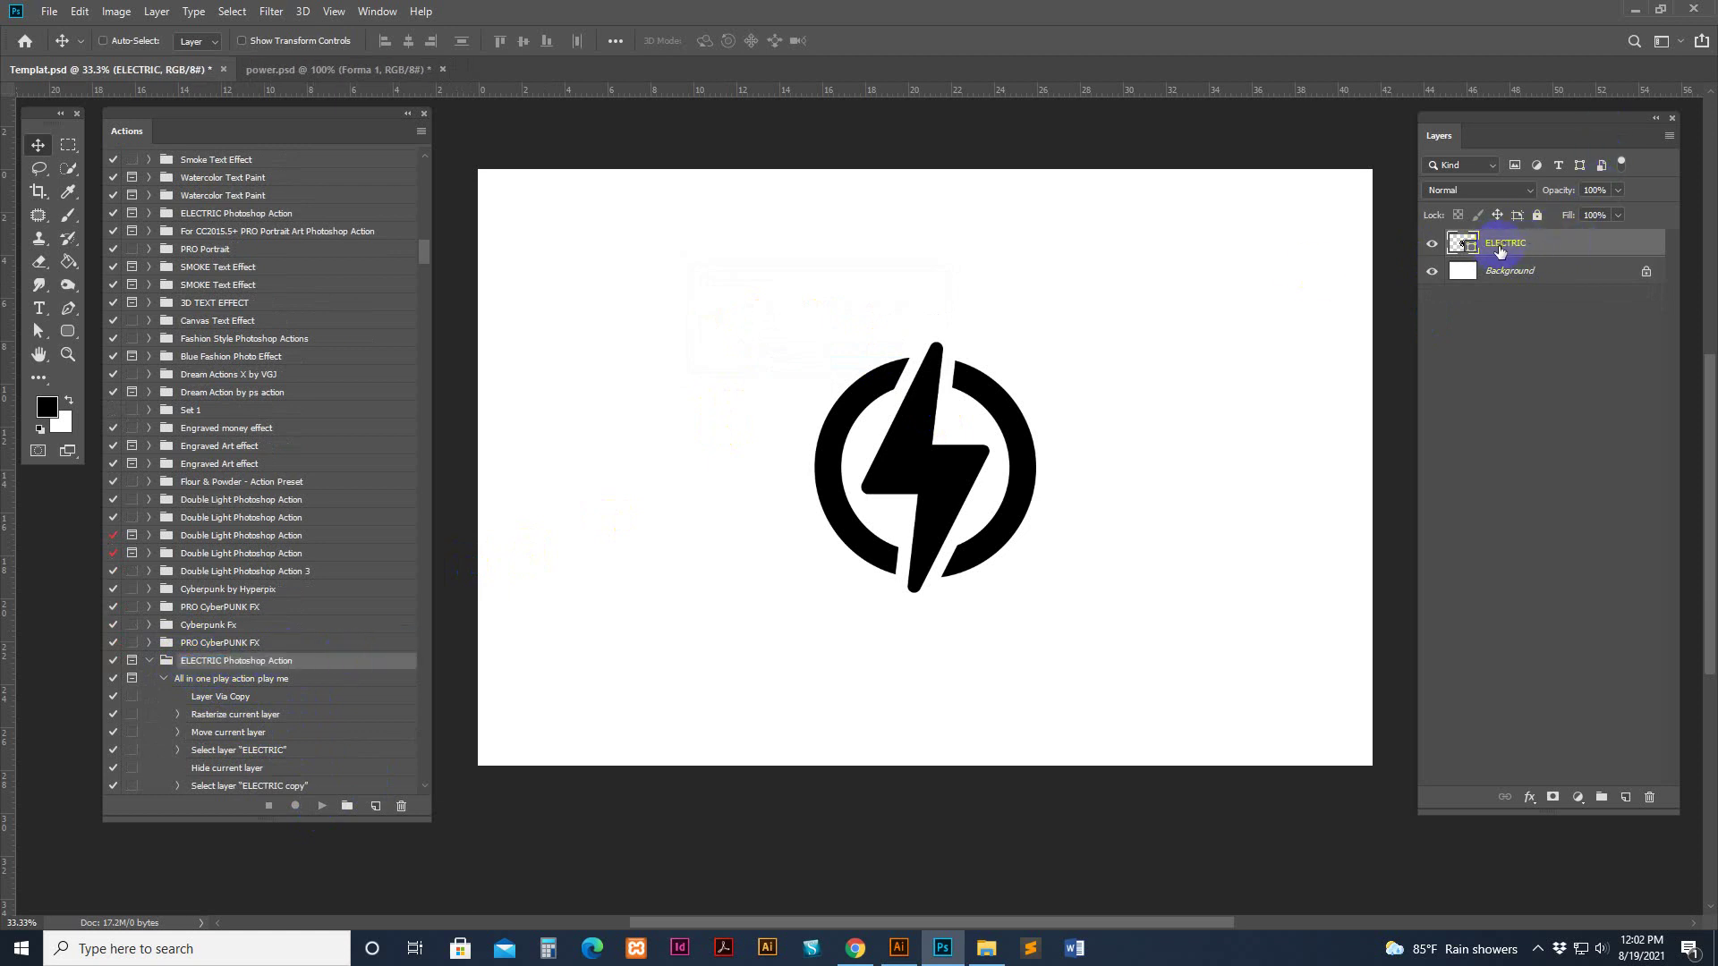
Try to run the "All in one play action play me" action on the ELECTRIC shape layer
{"action": "left_click", "coordinate": [219, 680]}
{"action": "left_click", "coordinate": [163, 678]}
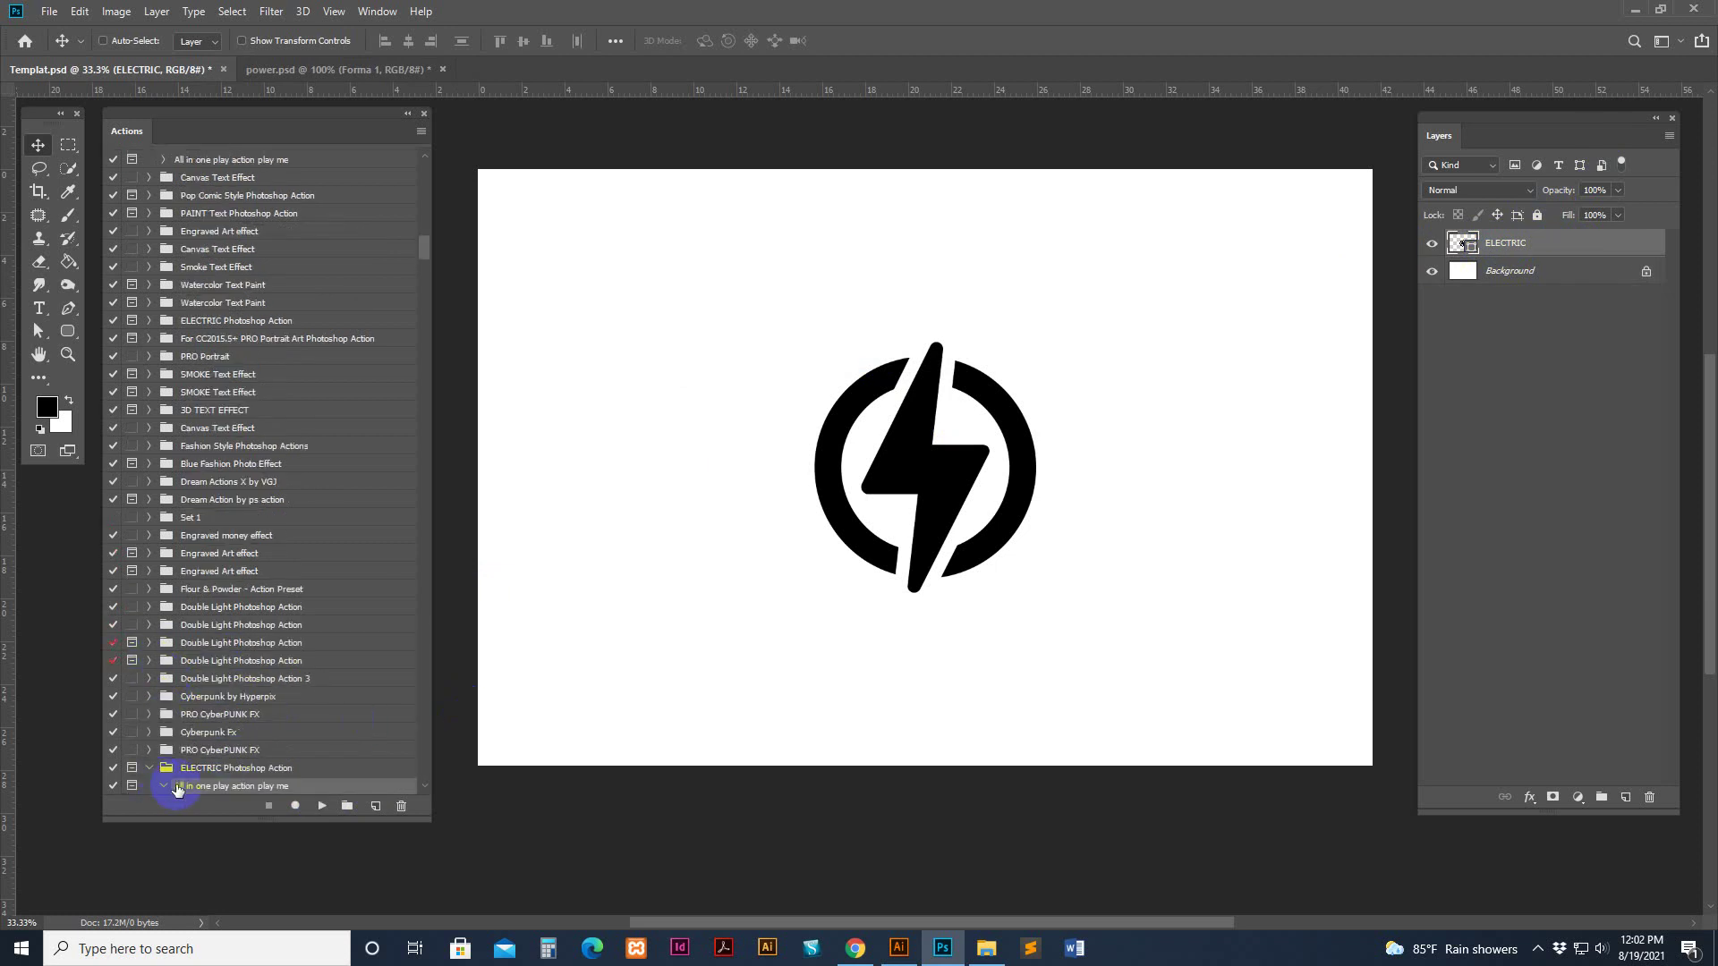
{"action": "left_click", "coordinate": [164, 786]}
{"action": "left_click", "coordinate": [163, 714]}
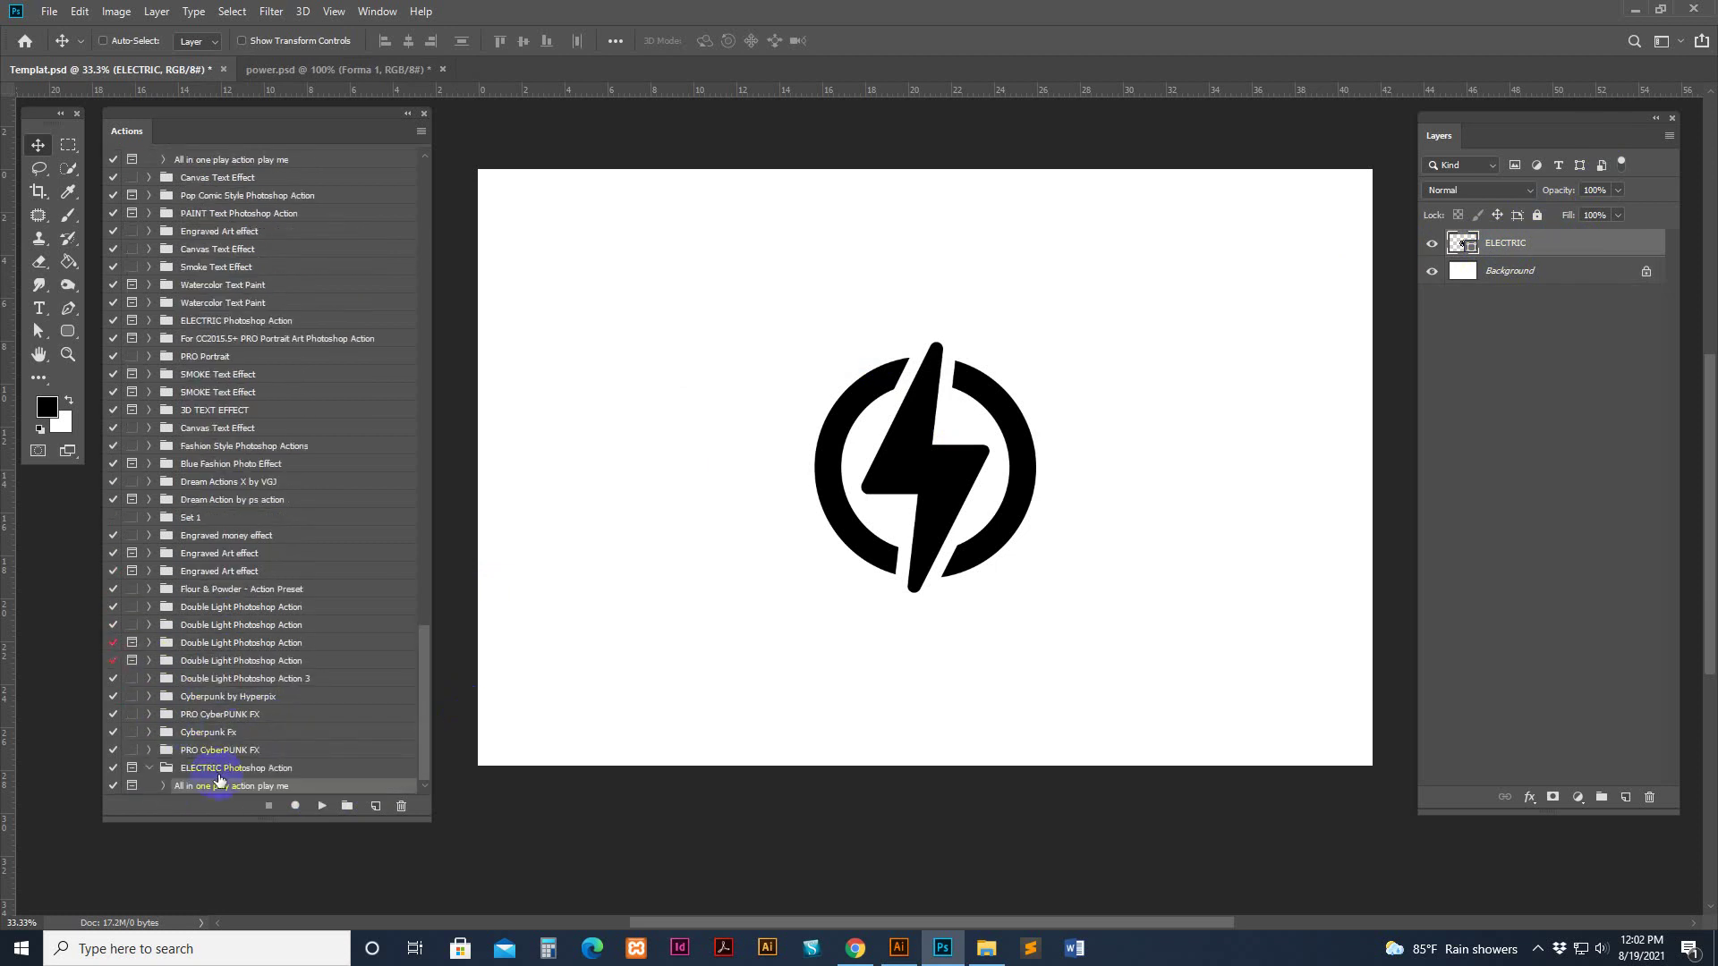
{"action": "left_click", "coordinate": [324, 808]}
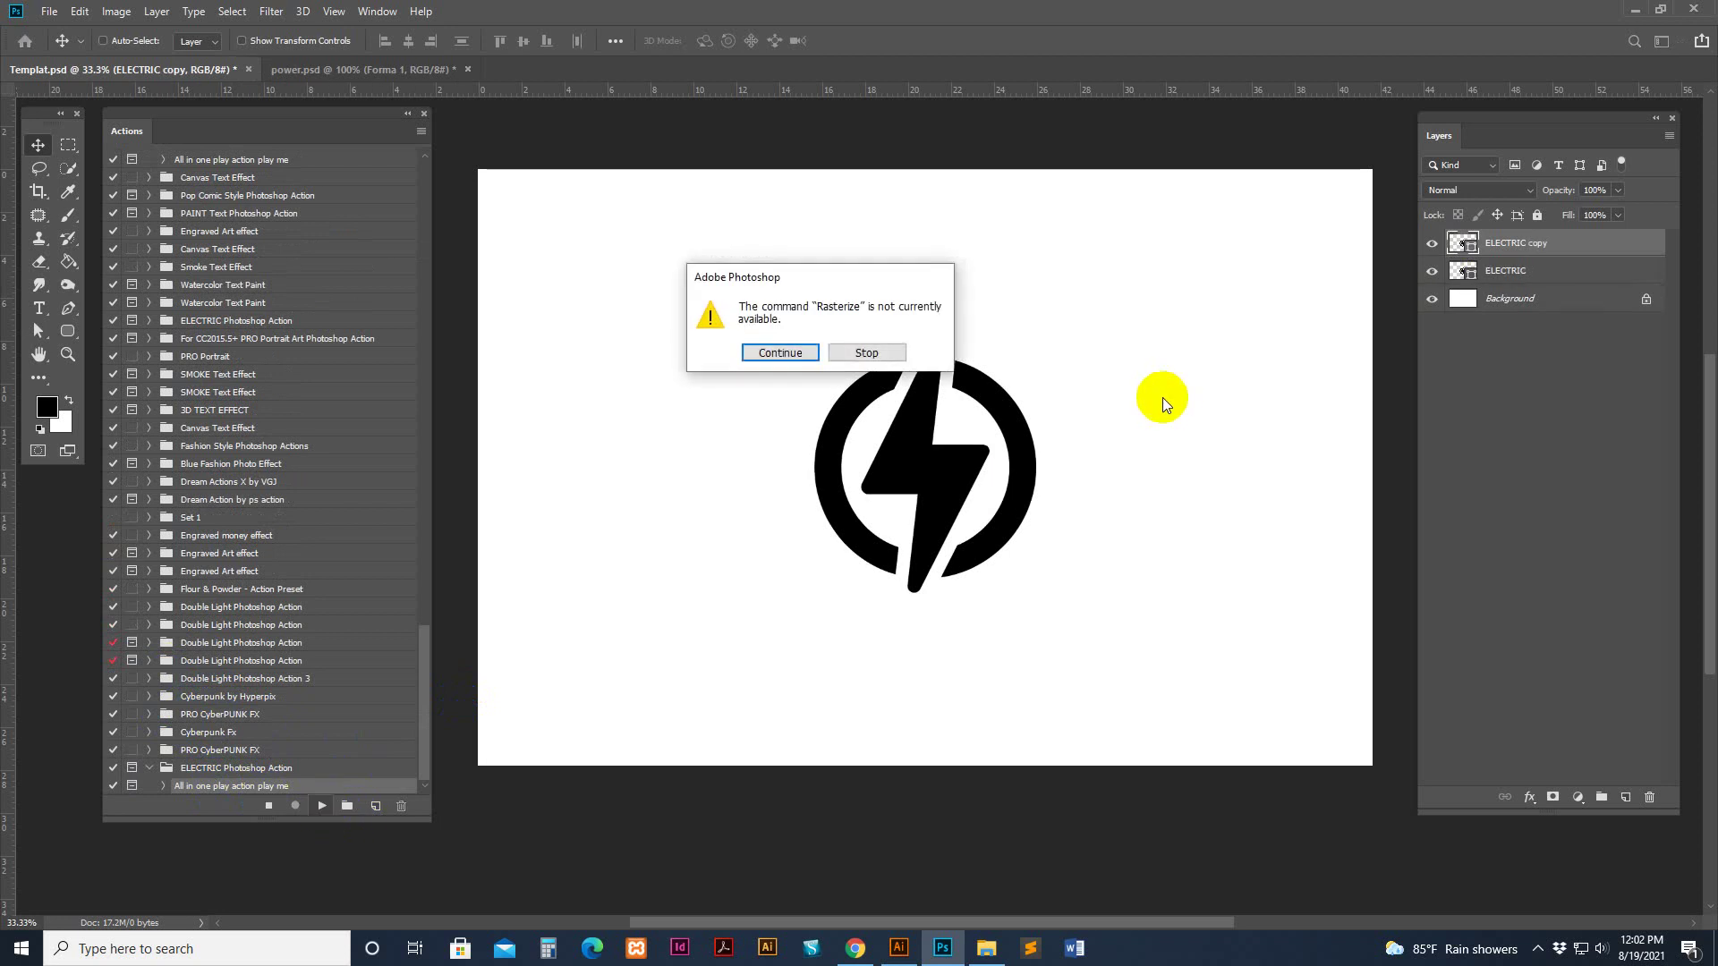
{"action": "left_click", "coordinate": [882, 355]}
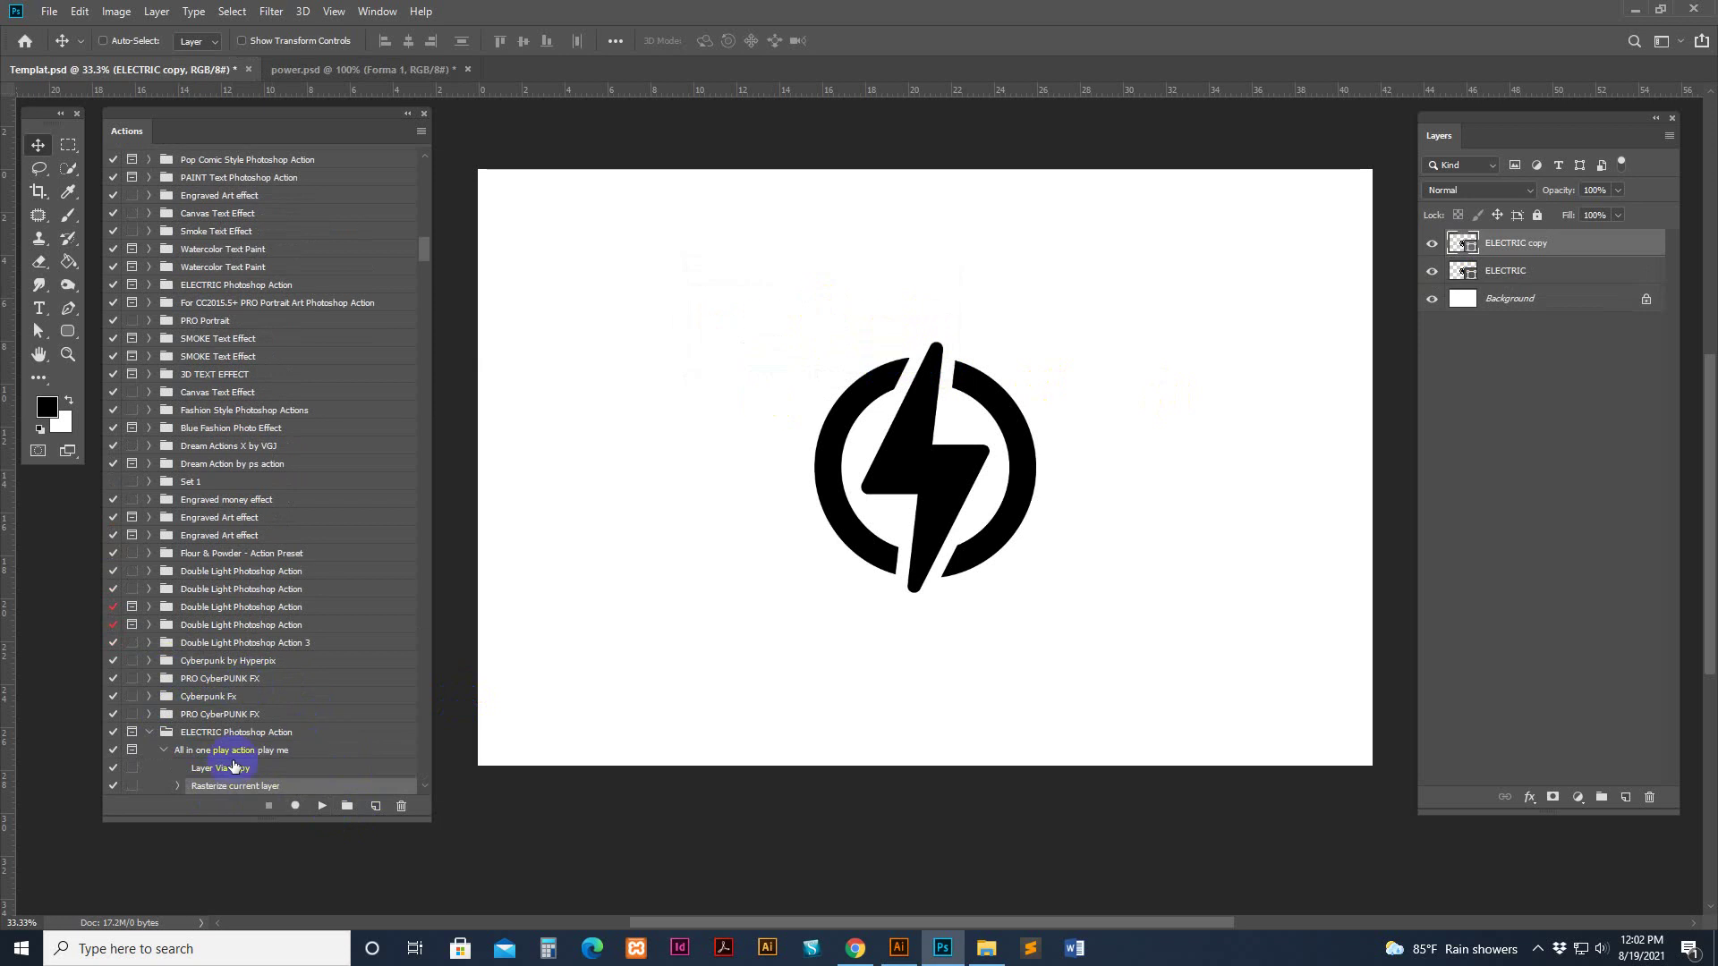
Collapse the action's command list and merge the ELECTRIC copy layer down into the ELECTRIC layer
{"action": "left_click", "coordinate": [202, 733]}
{"action": "left_click", "coordinate": [164, 732]}
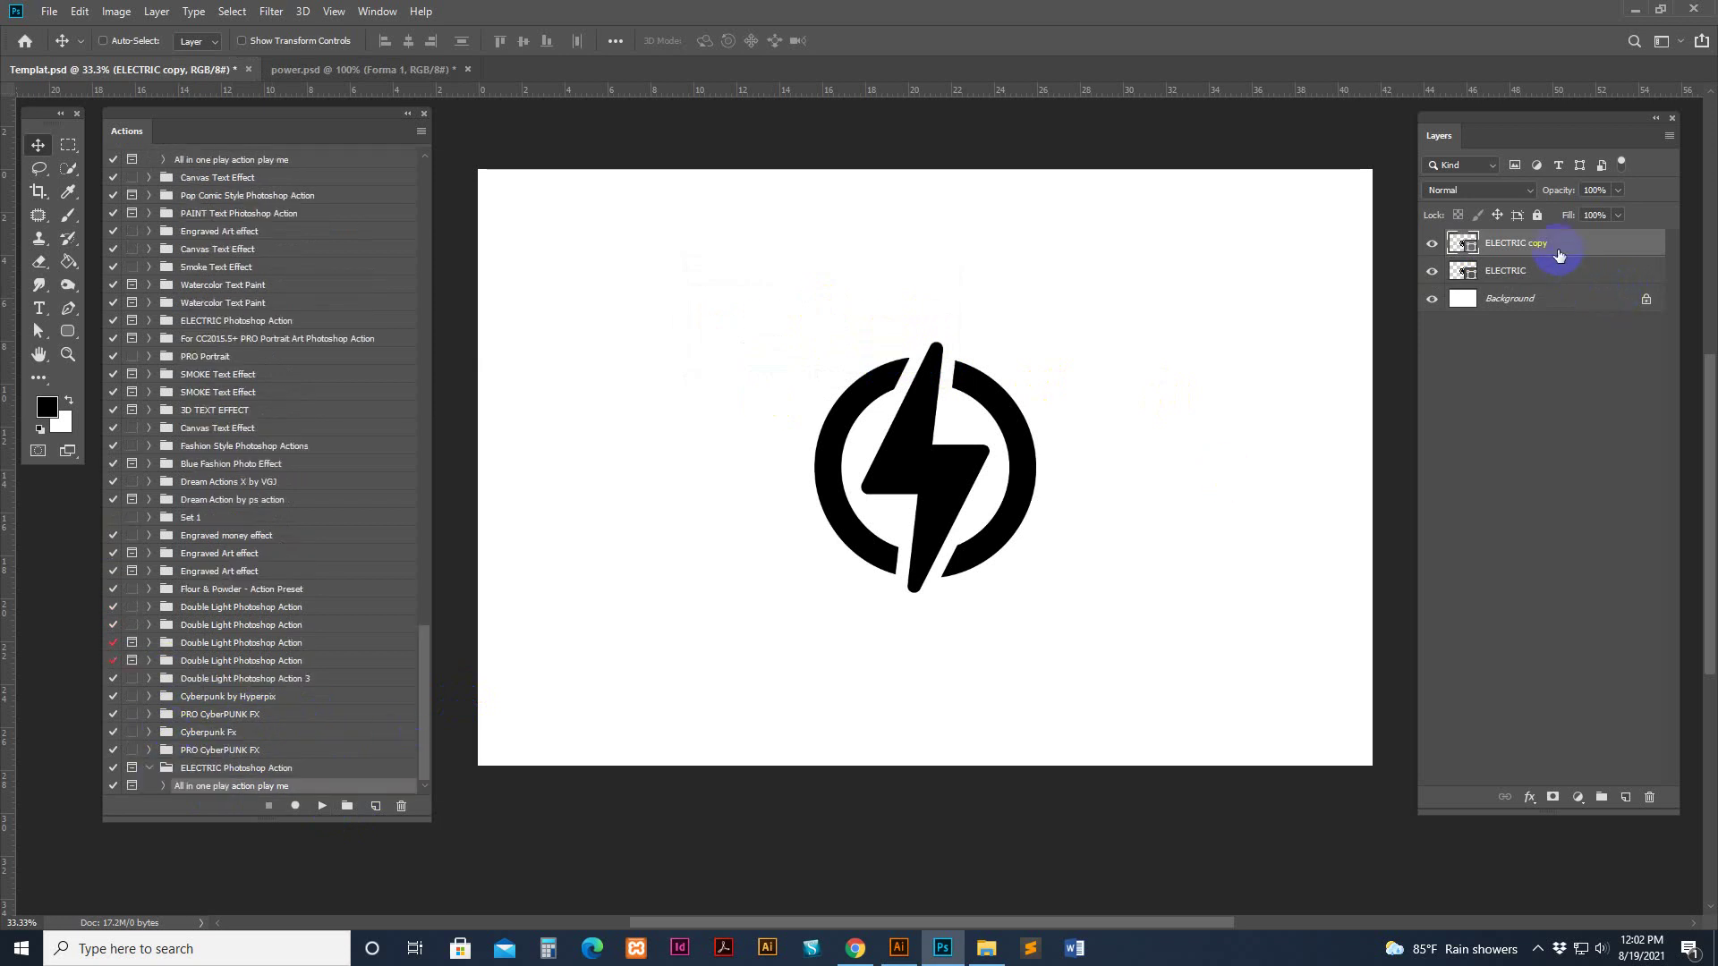
{"action": "key", "text": "ctrl+e"}
{"action": "left_click", "coordinate": [1474, 244]}
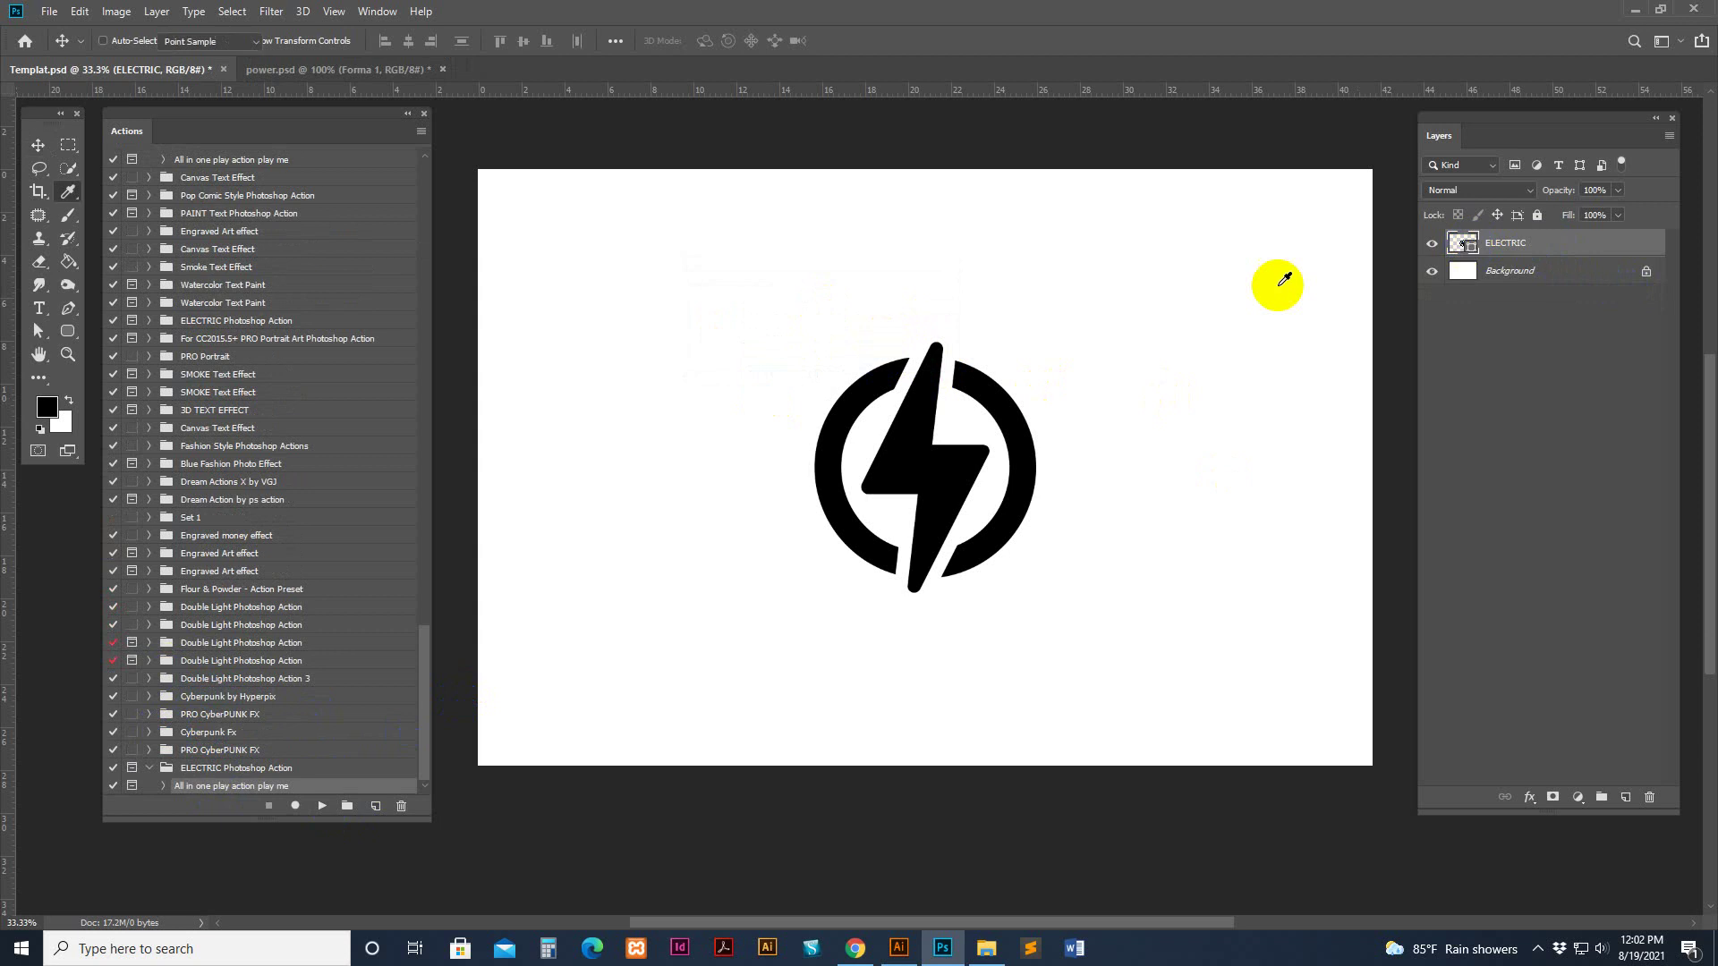
Rasterize the ELECTRIC shape layer
{"action": "mouse_move", "coordinate": [1204, 399]}
{"action": "left_mouse_down"}
{"action": "mouse_move", "coordinate": [1127, 445]}
{"action": "mouse_move", "coordinate": [1205, 547]}
{"action": "mouse_move", "coordinate": [1154, 420]}
{"action": "mouse_move", "coordinate": [1259, 408]}
{"action": "mouse_move", "coordinate": [1262, 366]}
{"action": "left_mouse_up"}
{"action": "left_click", "coordinate": [1467, 387]}
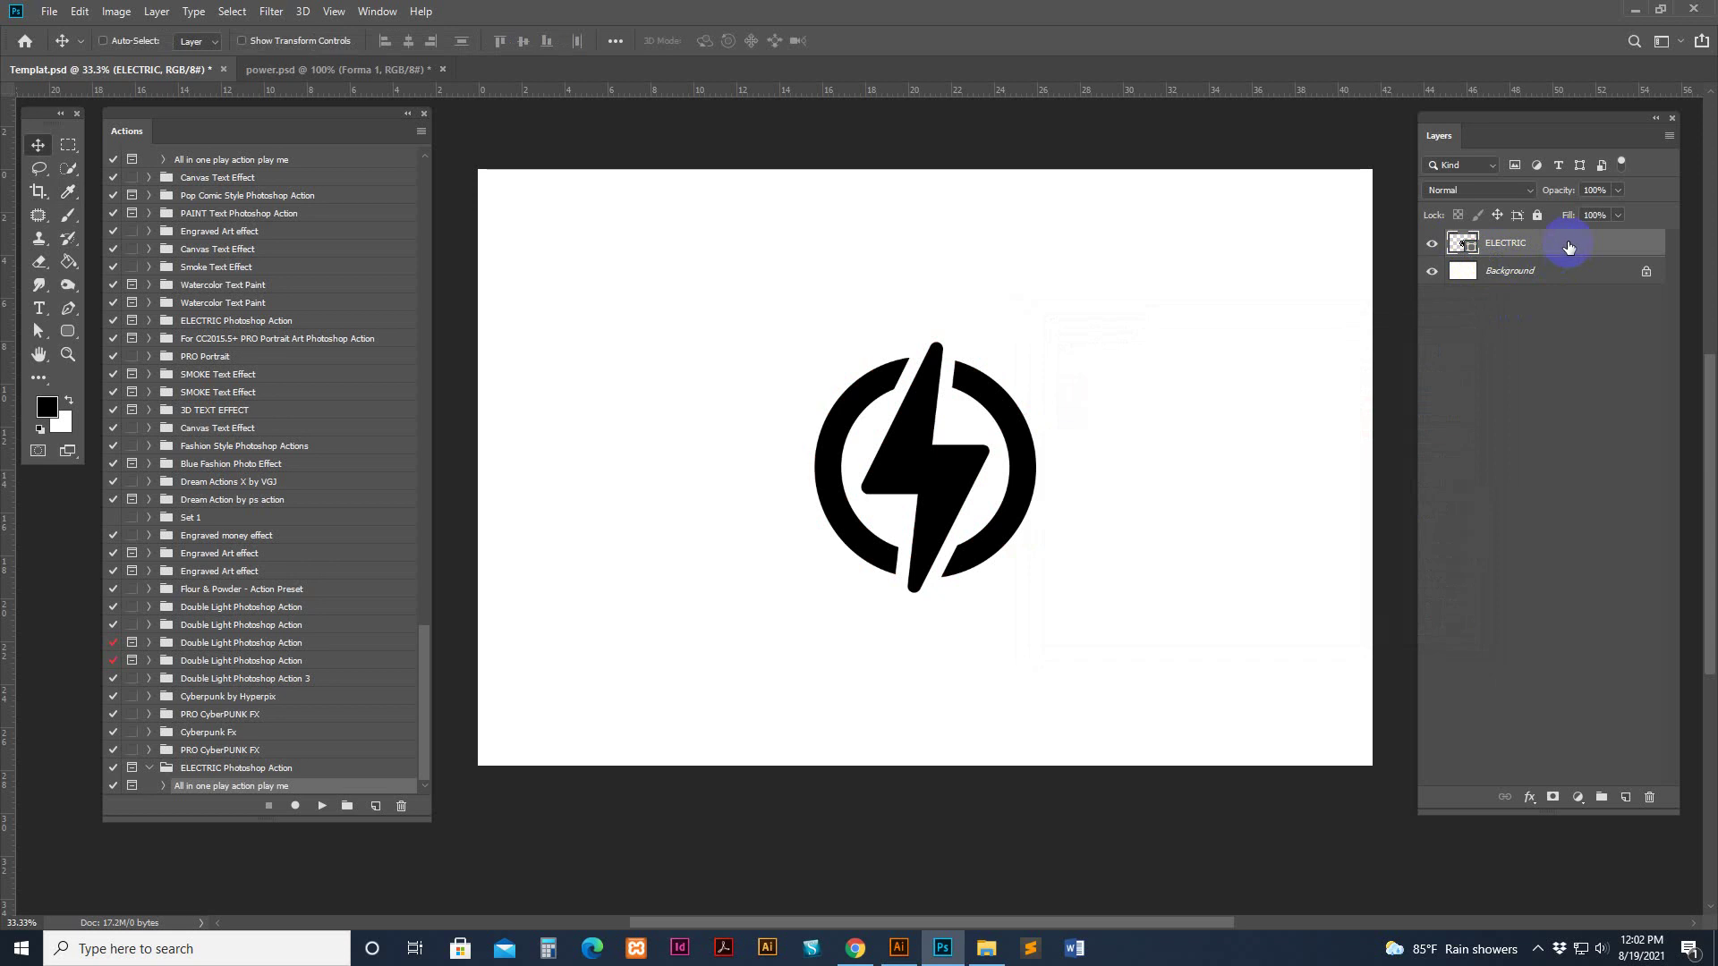
{"action": "left_click", "coordinate": [996, 504]}
{"action": "right_click", "coordinate": [1578, 243]}
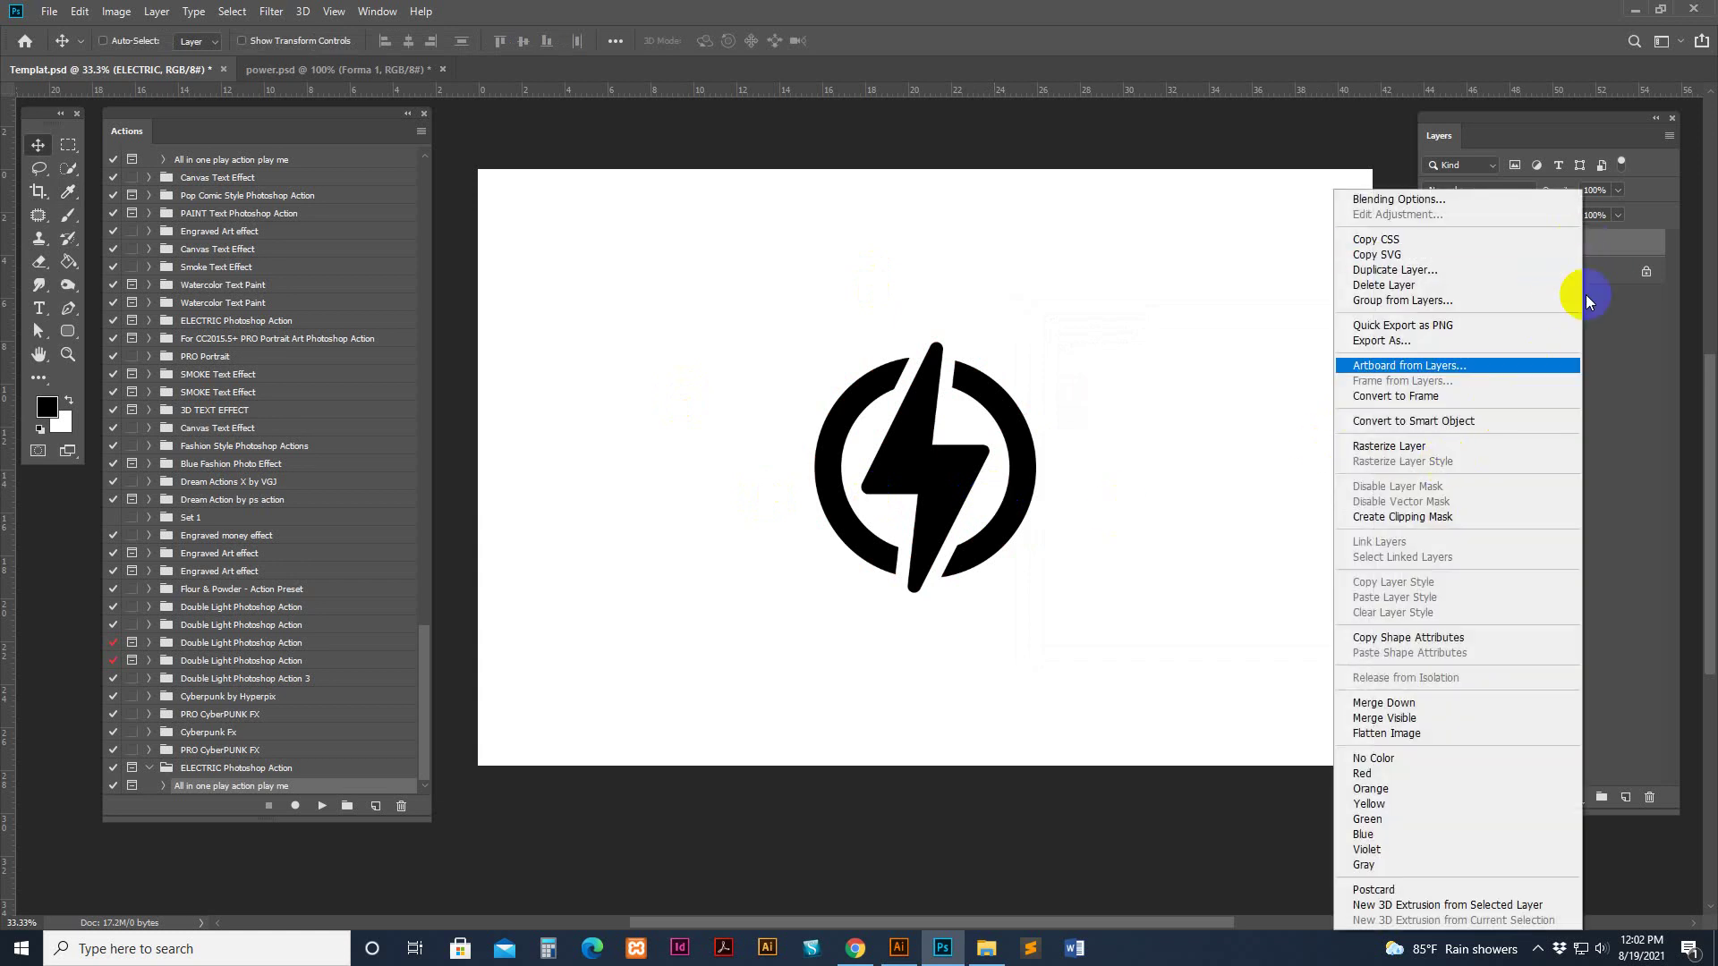
{"action": "right_click", "coordinate": [1602, 243]}
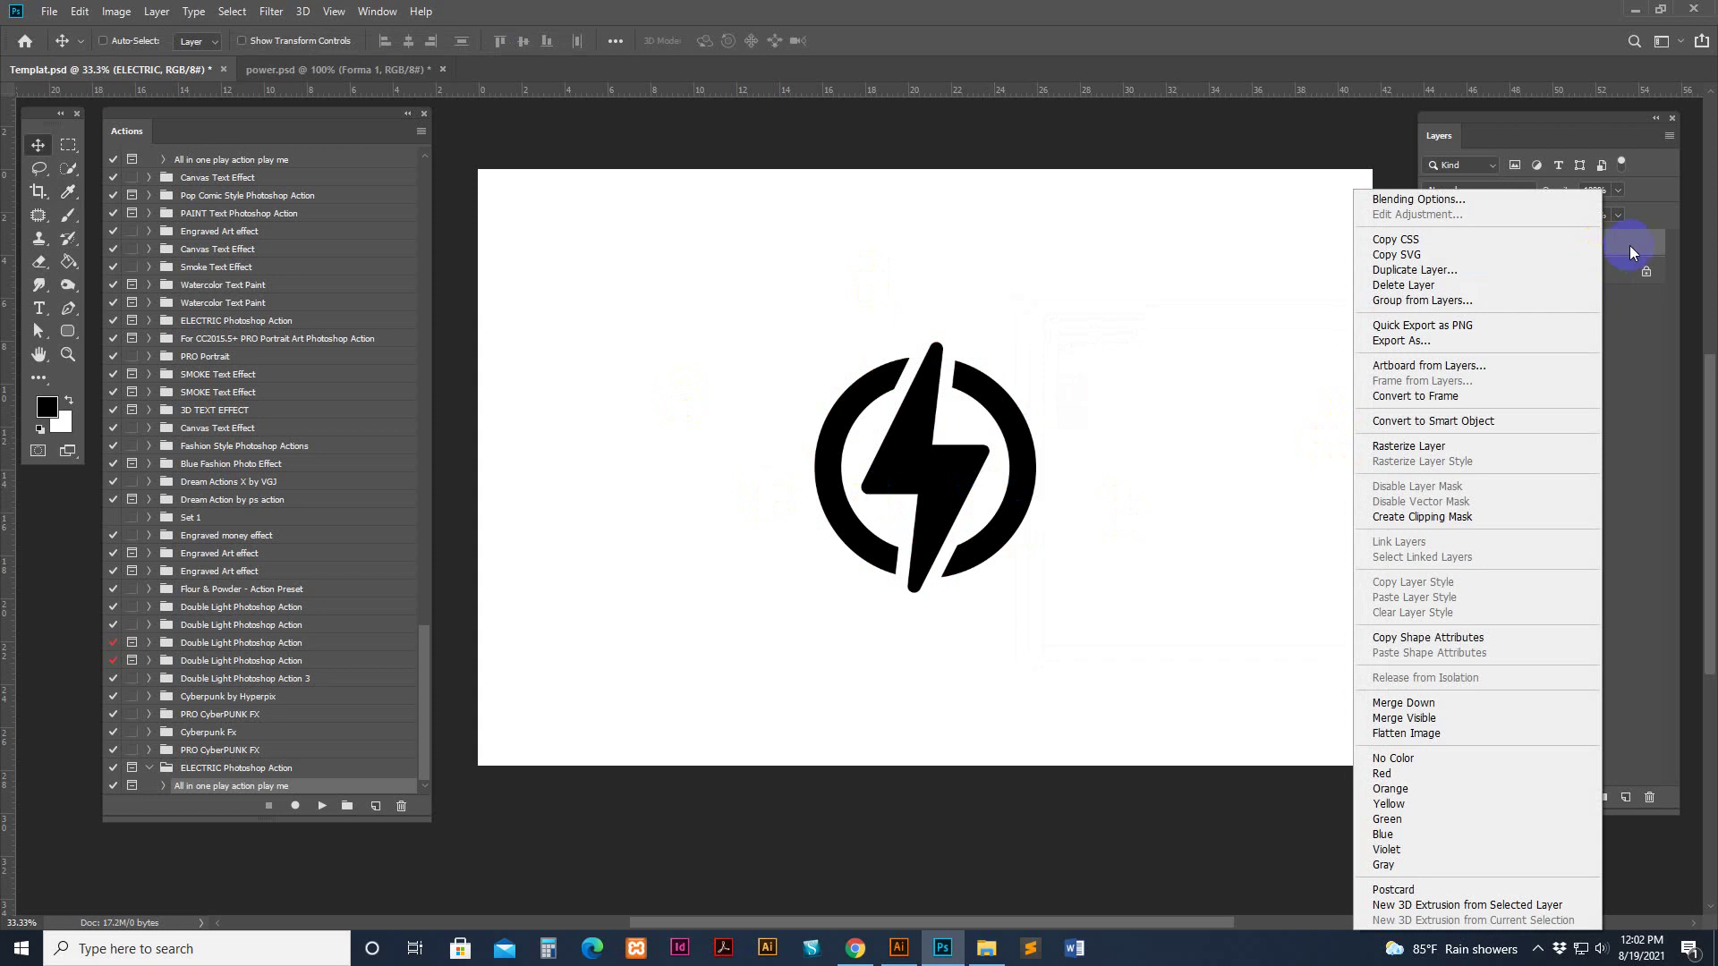
{"action": "right_click", "coordinate": [1629, 245]}
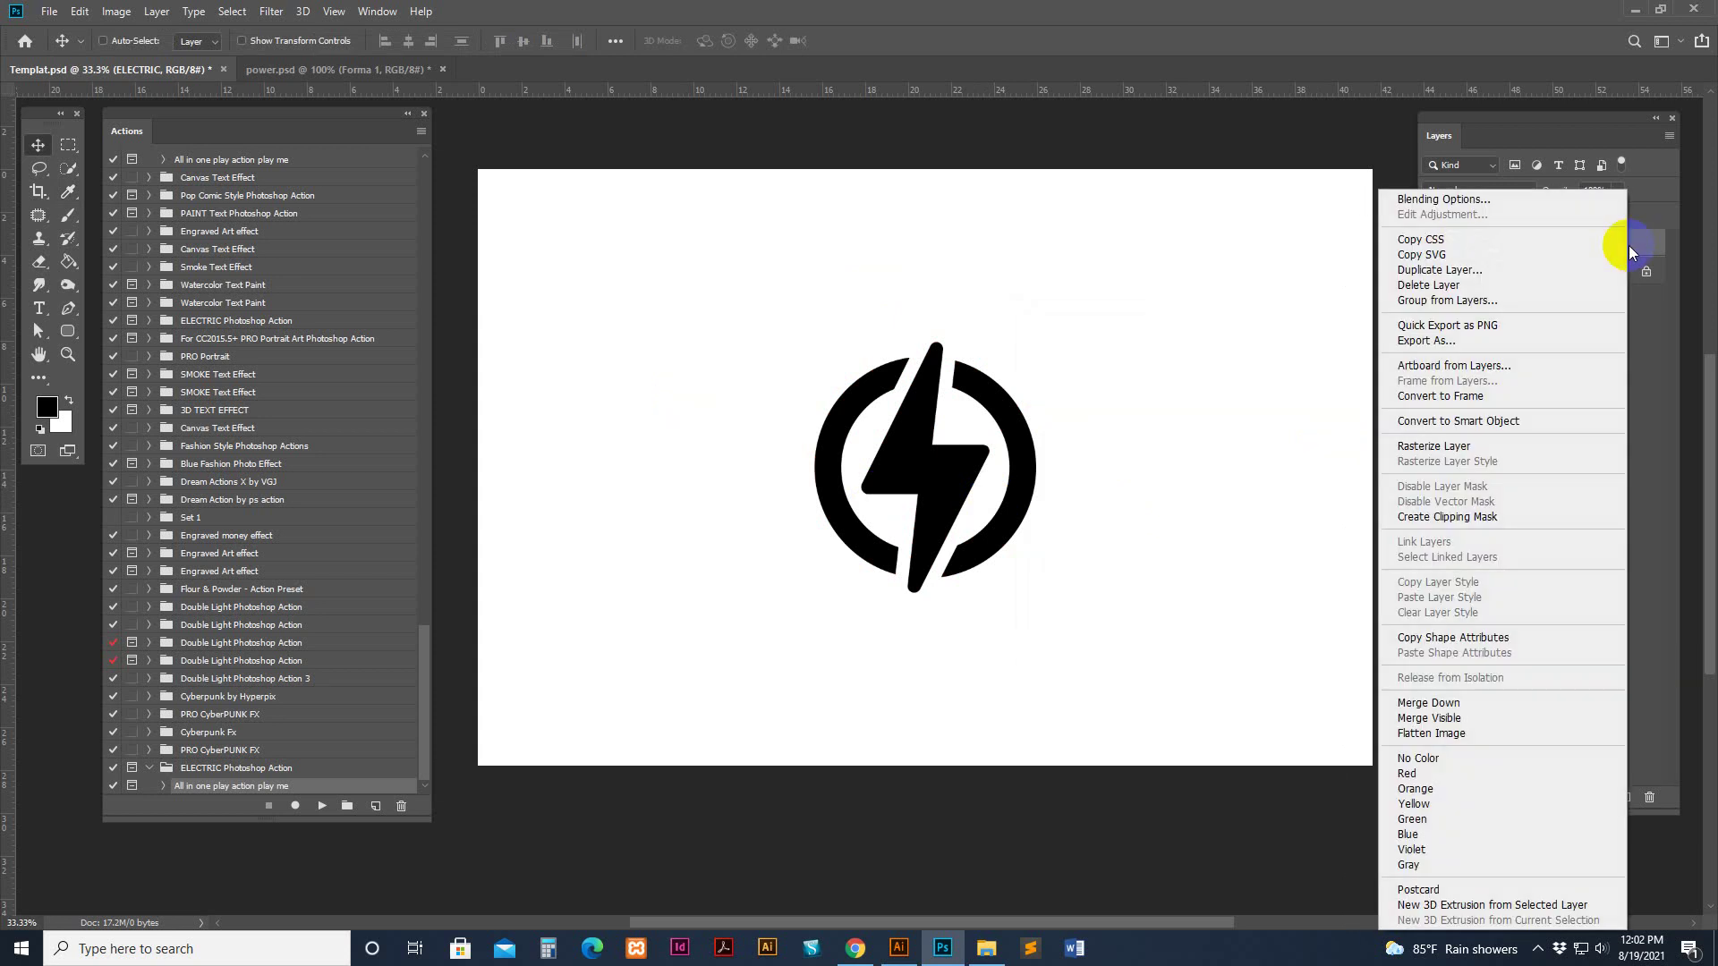
{"action": "left_click", "coordinate": [1415, 446]}
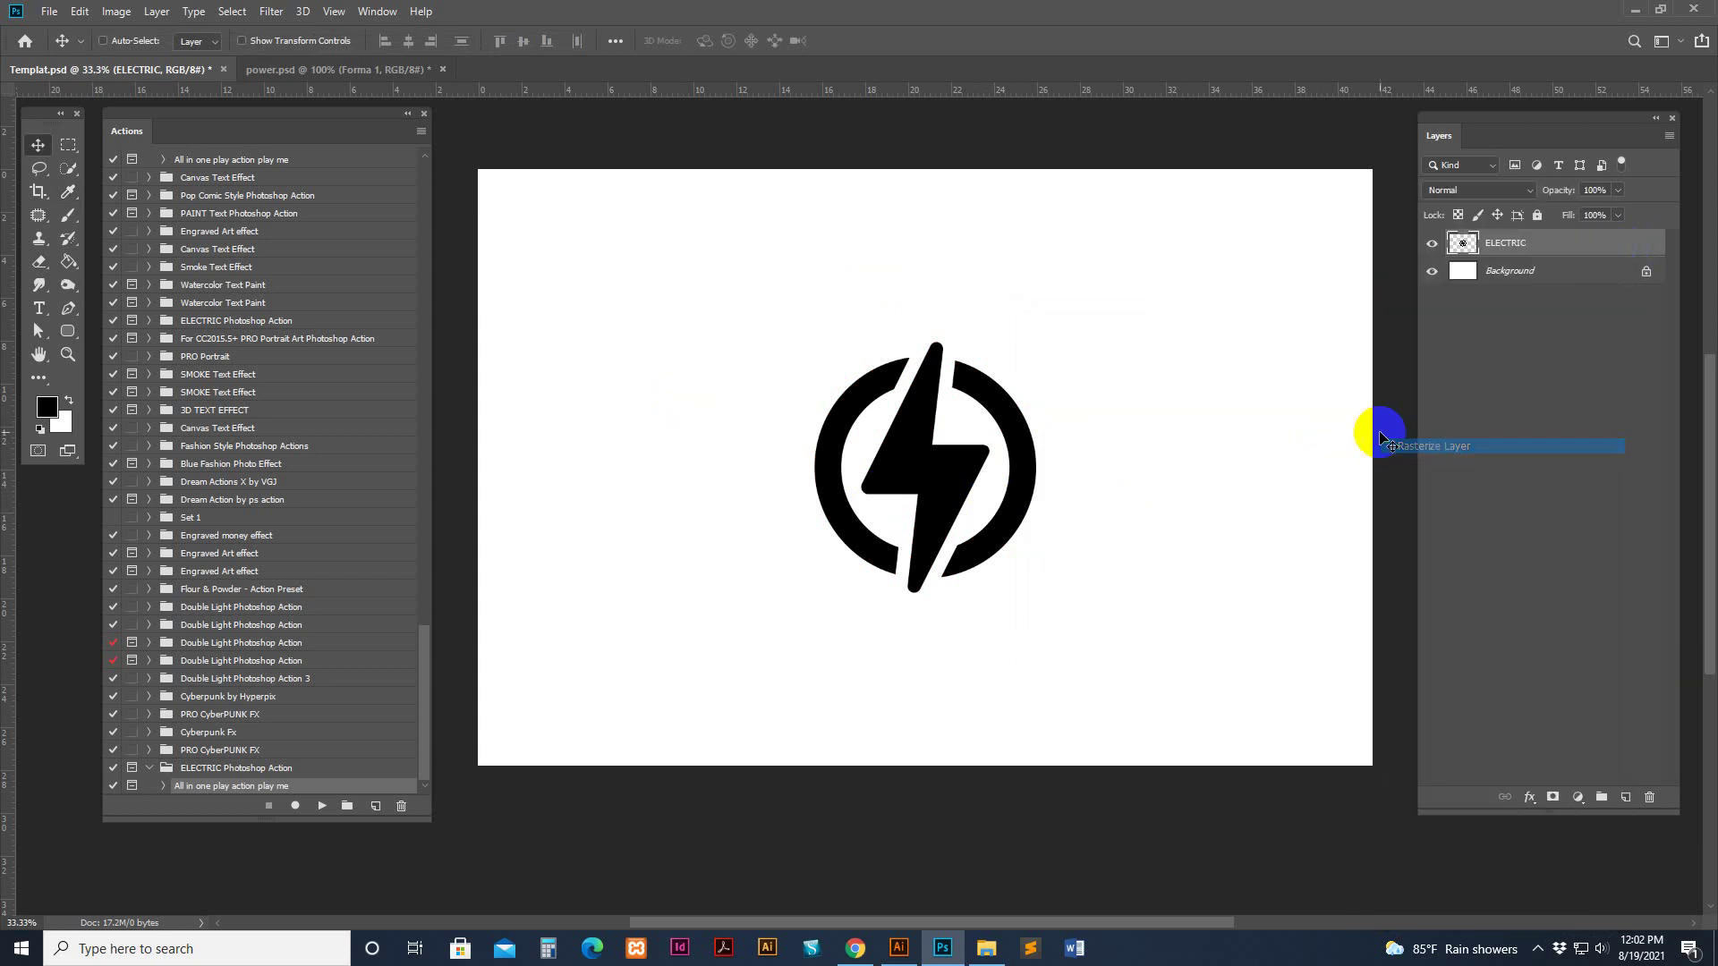
Run the "All in one play action play me" action on the rasterized ELECTRIC layer and dismiss its closing message
{"action": "left_click", "coordinate": [321, 805]}
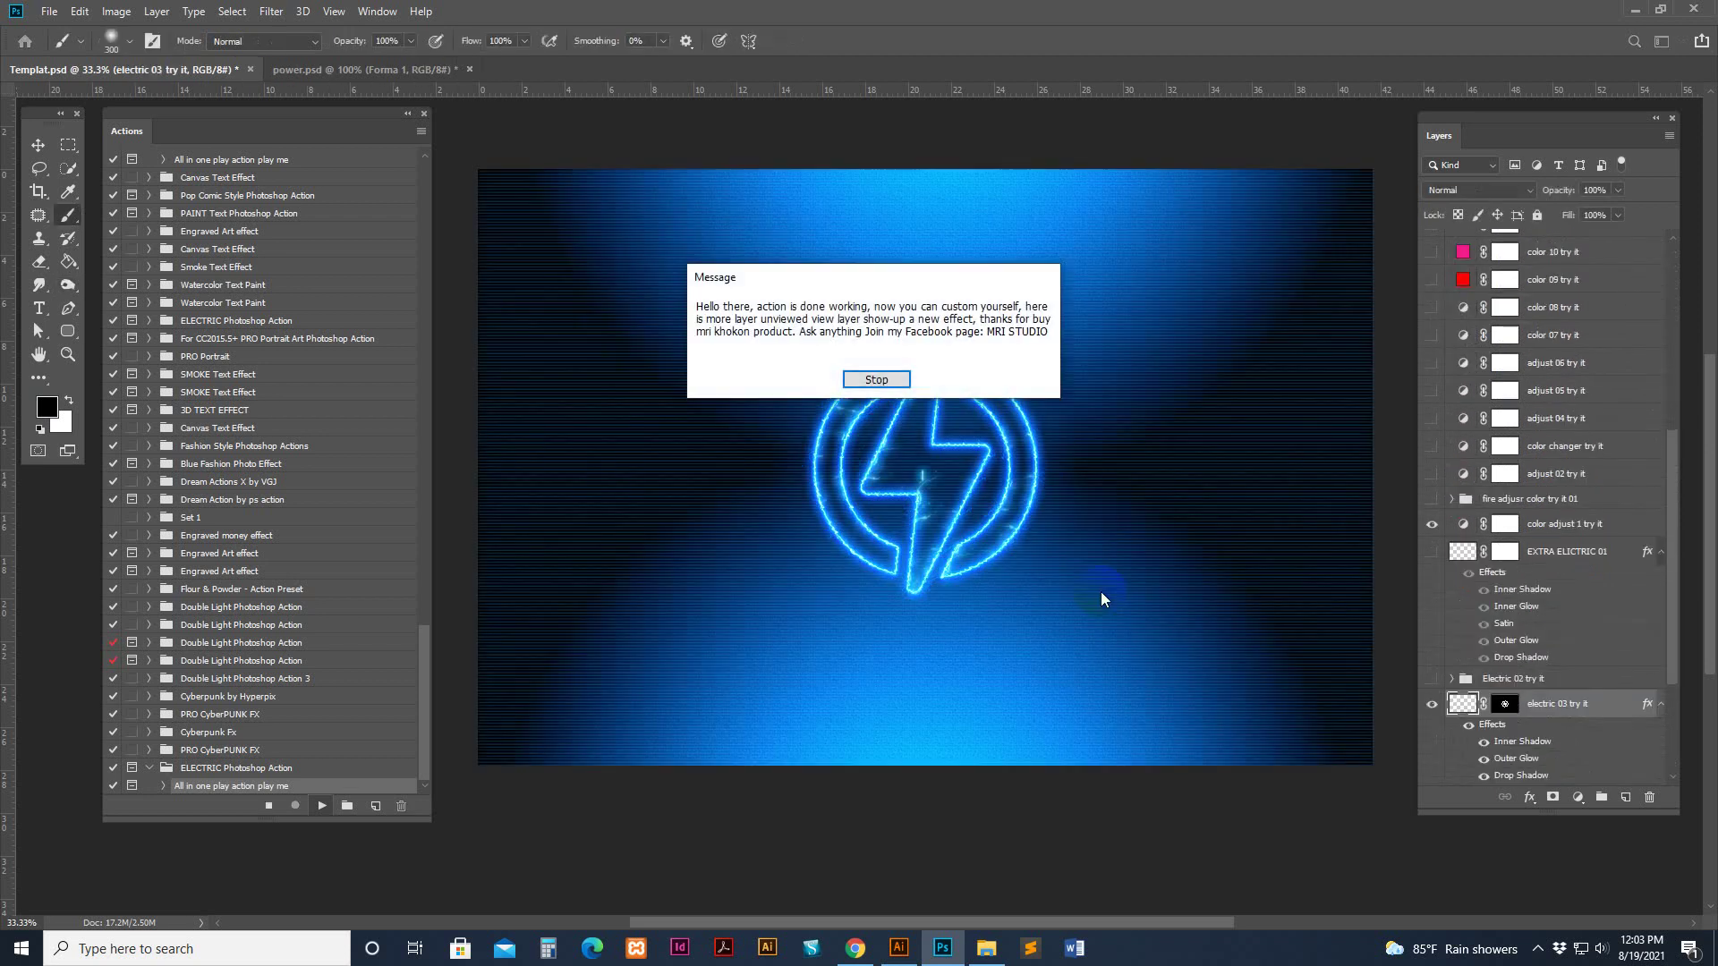
{"action": "left_click", "coordinate": [876, 379]}
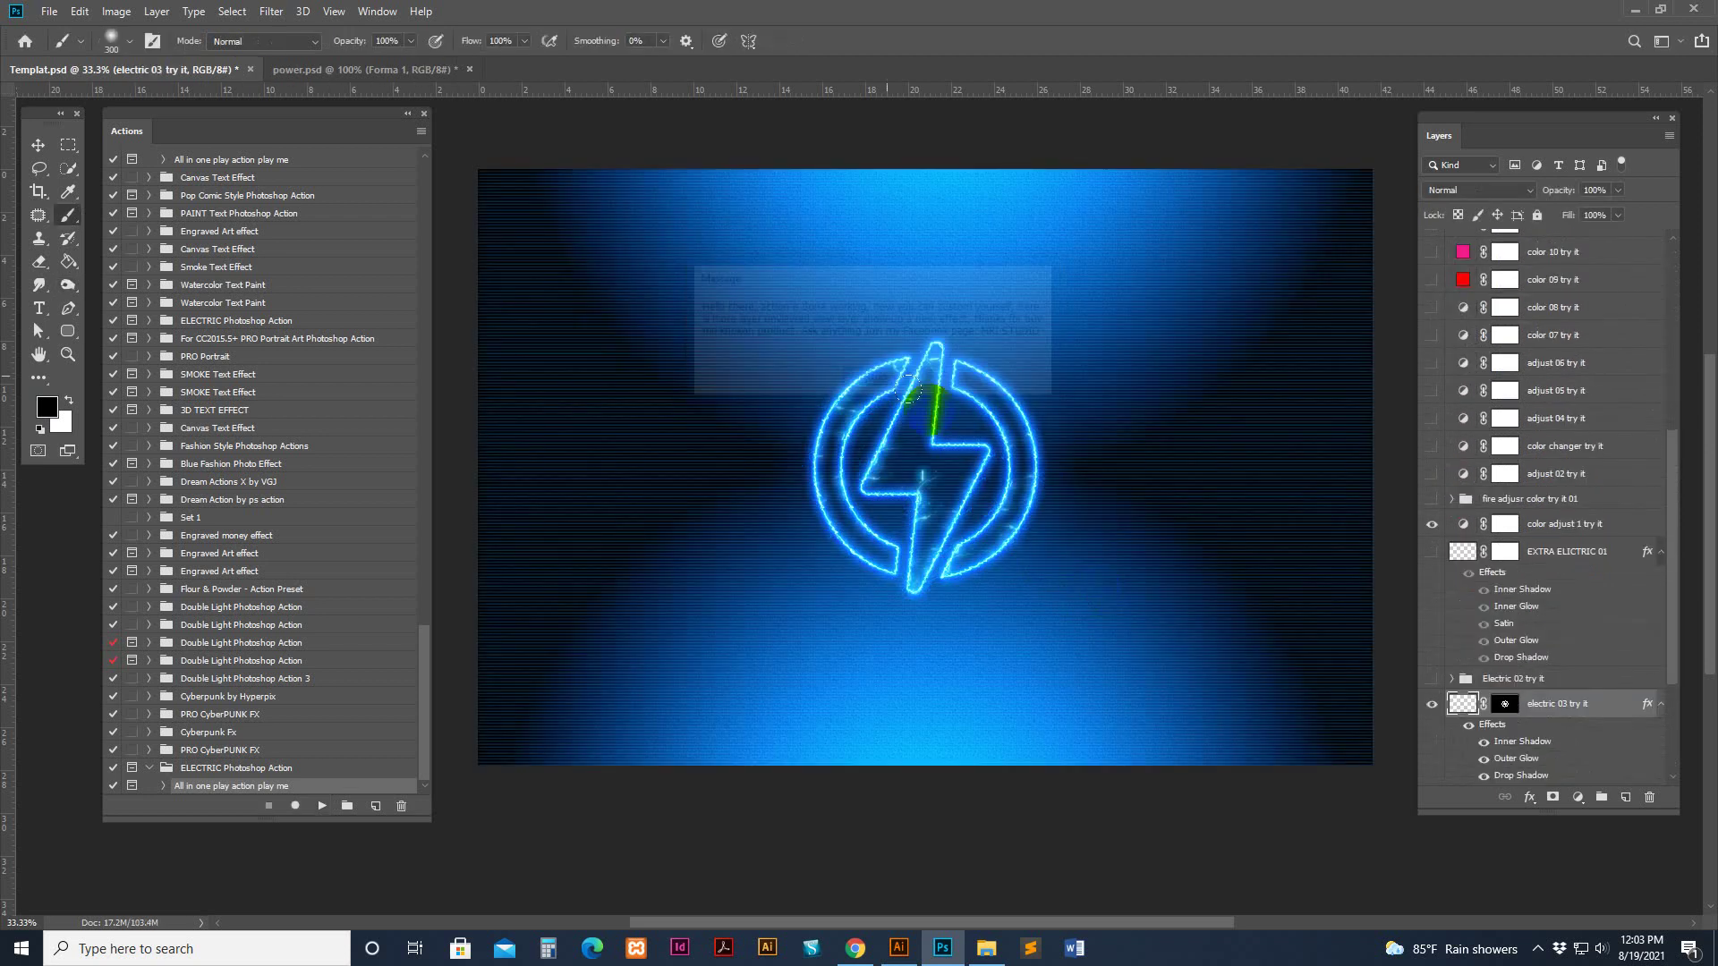
Show the Electric 02 try it group and the EXTRA ELICTRIC 01 layer on the lightning icon
{"action": "key", "text": "z"}
{"action": "double_click", "coordinate": [941, 422]}
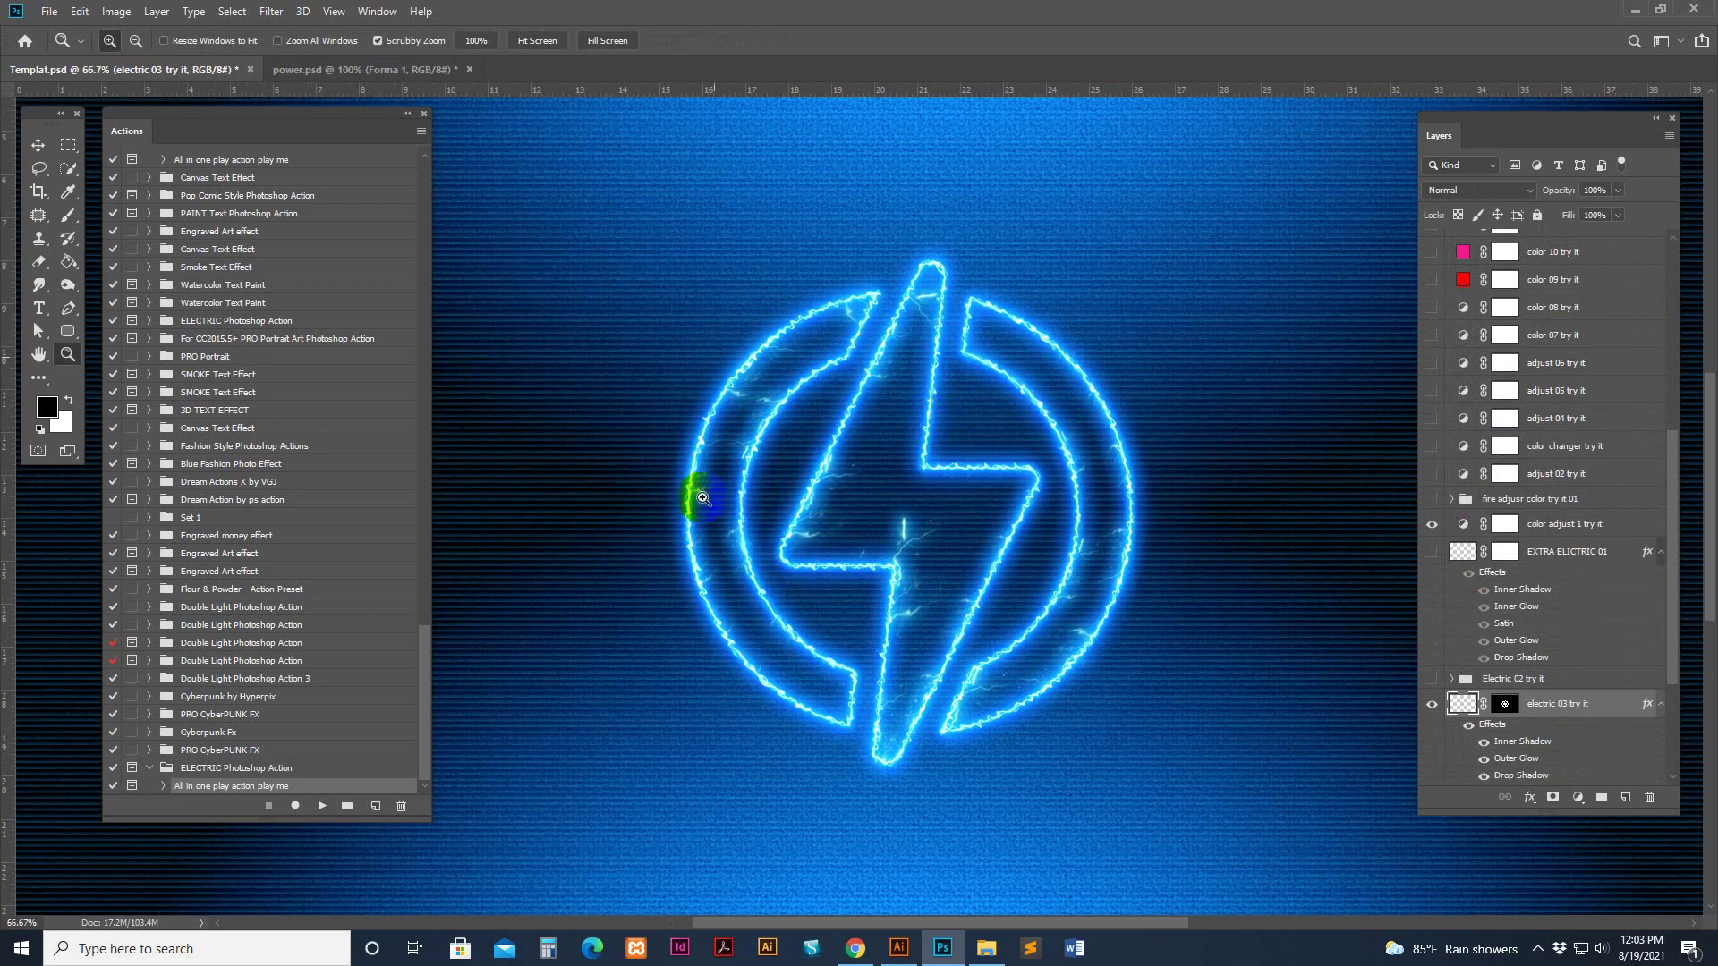
{"action": "scroll", "coordinate": [1479, 604], "scroll_direction": "down", "scroll_amount": 2}
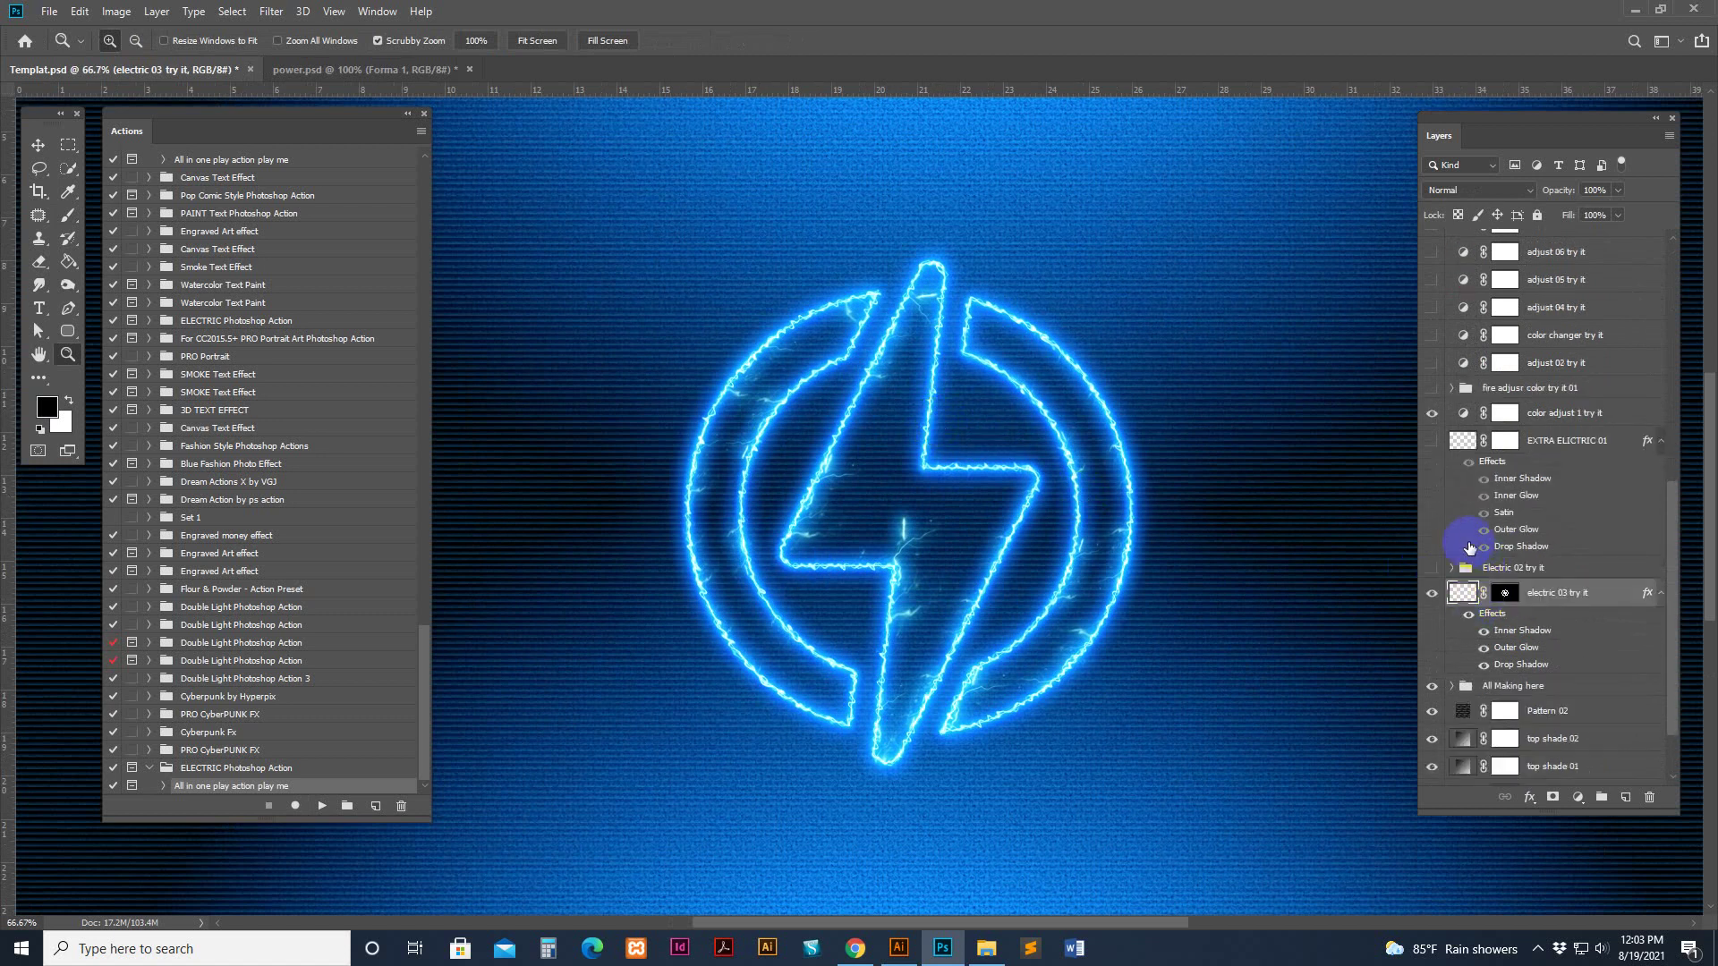
{"action": "left_click", "coordinate": [1432, 569]}
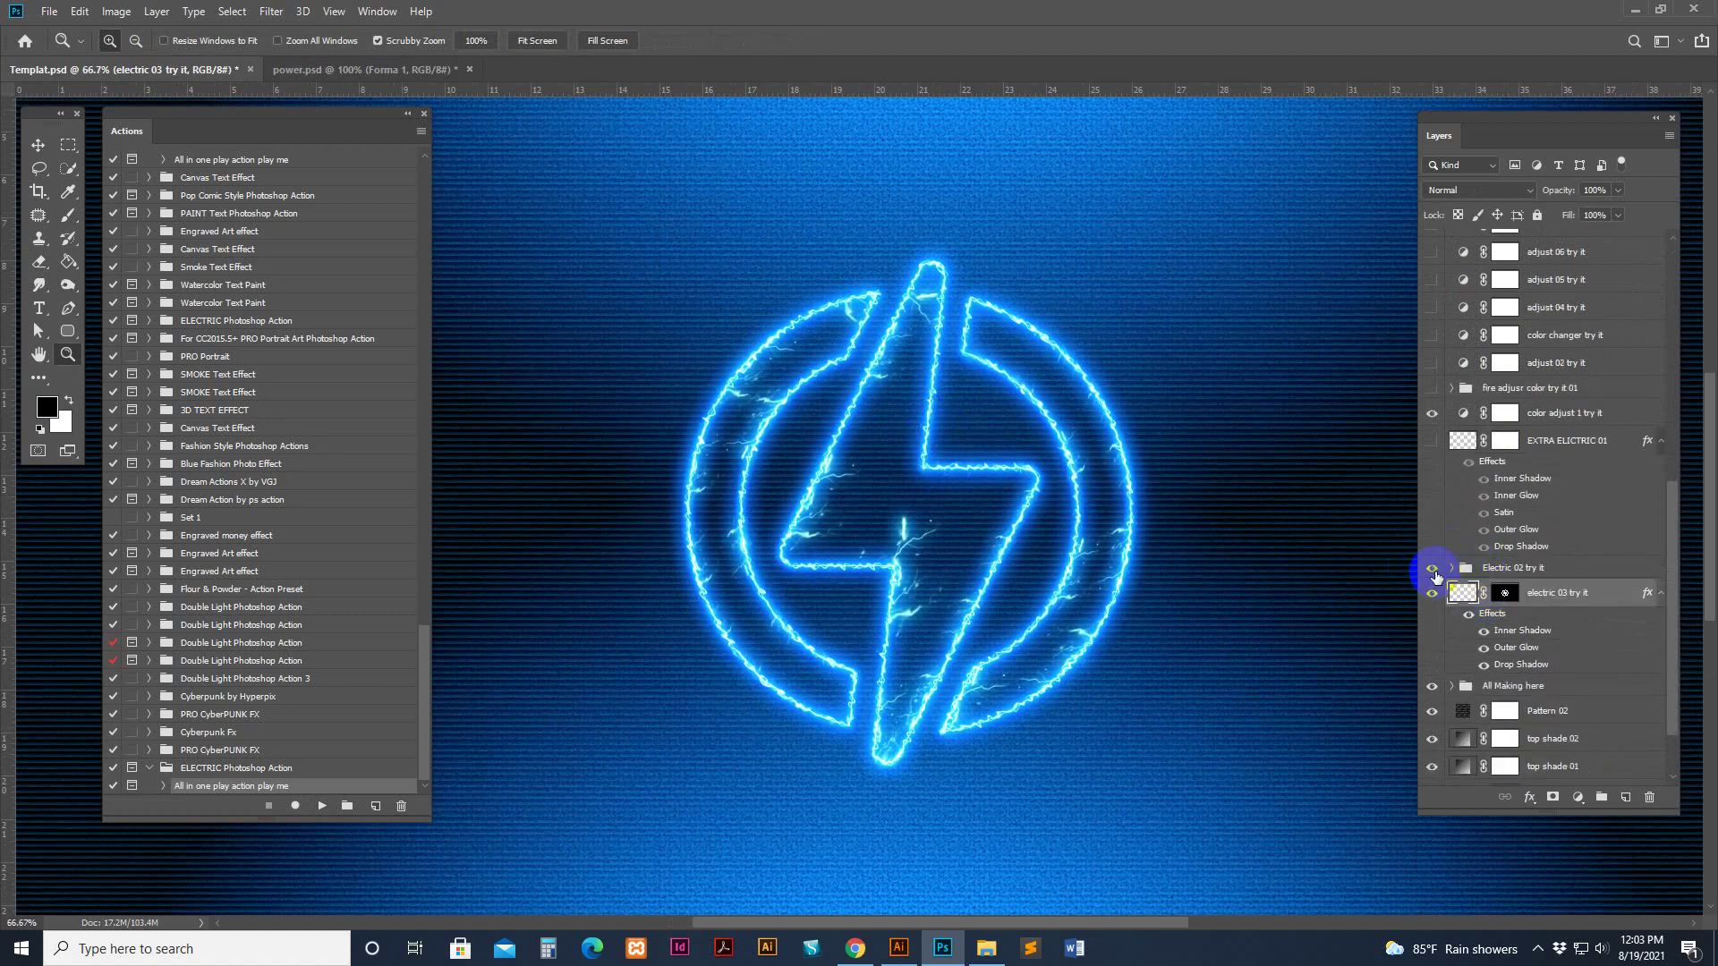
{"action": "left_click", "coordinate": [1431, 441]}
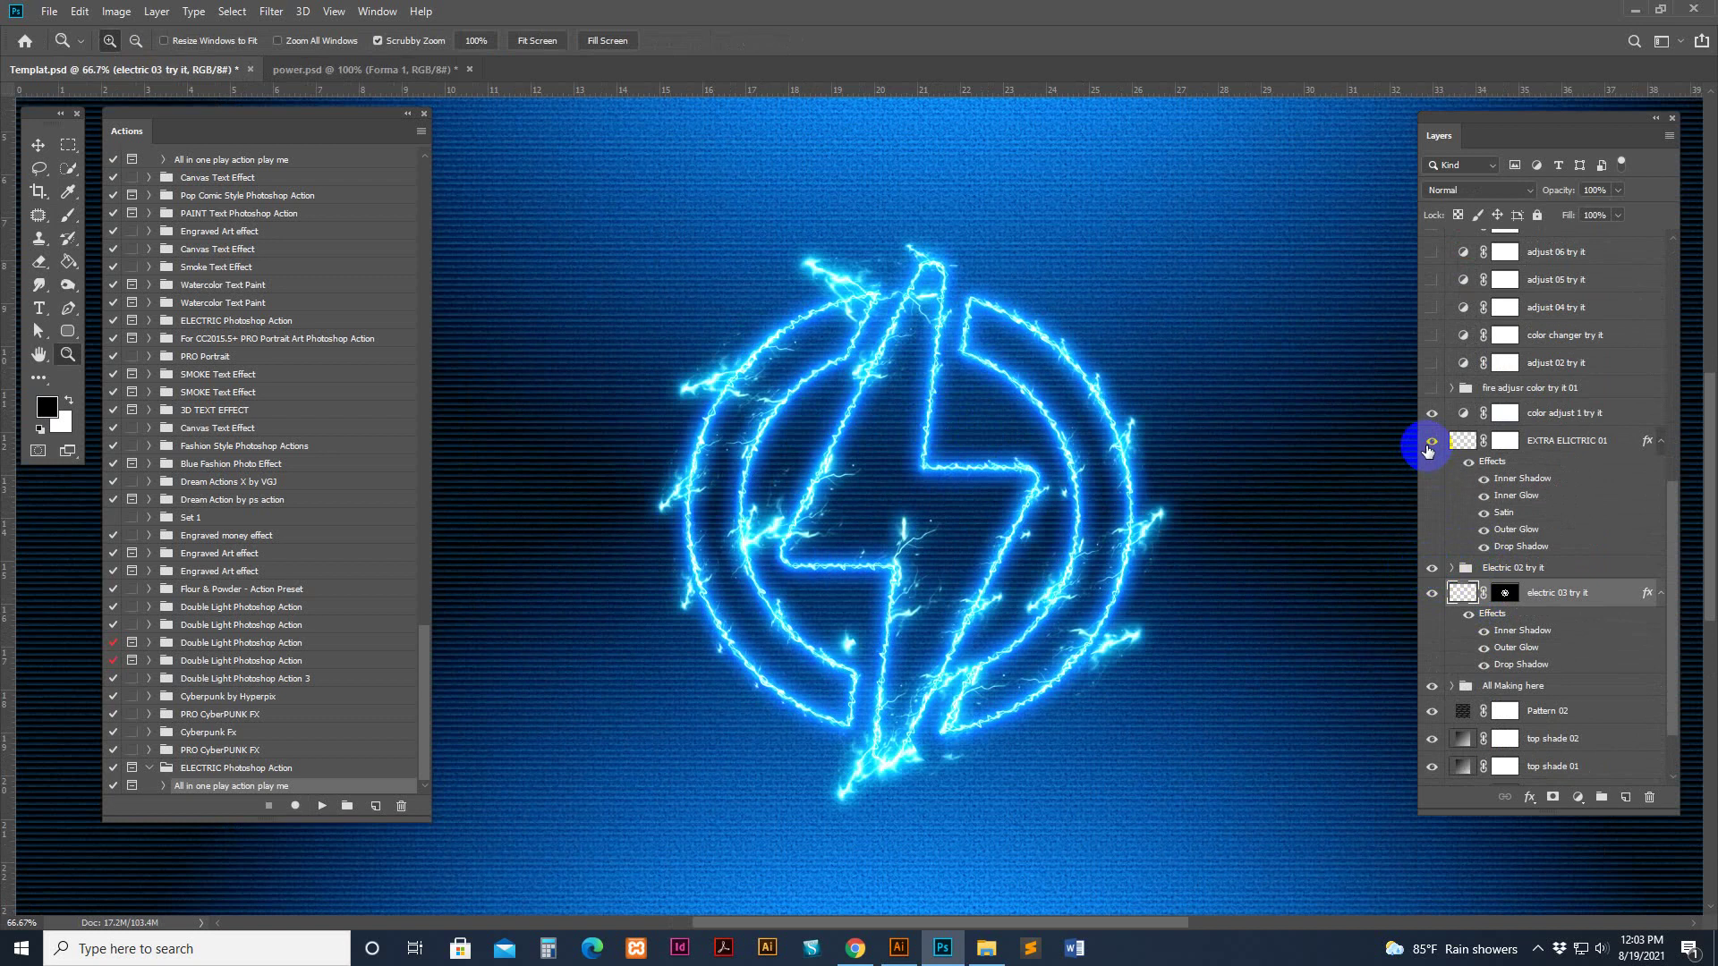
Paint black with a smaller soft brush on the EXTRA ELICTRIC 01 mask to hide stray lightning around the icon's outer edge
{"action": "left_click", "coordinate": [1505, 440]}
{"action": "left_click", "coordinate": [67, 215]}
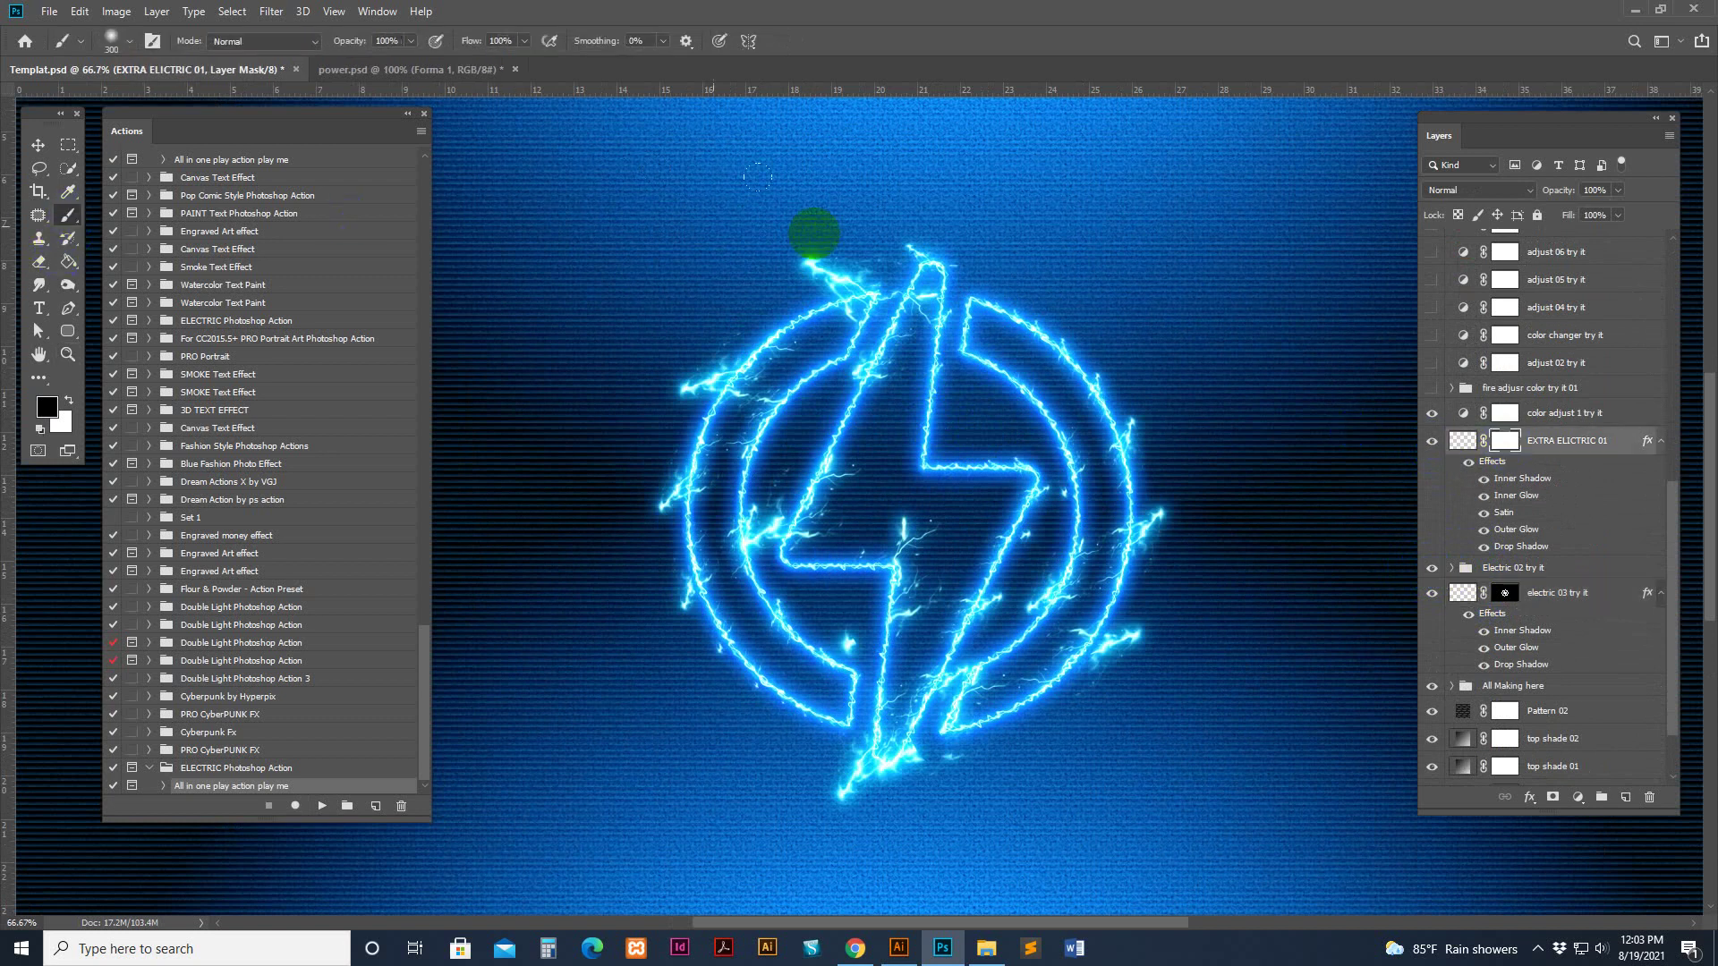
{"action": "key", "text": "["}
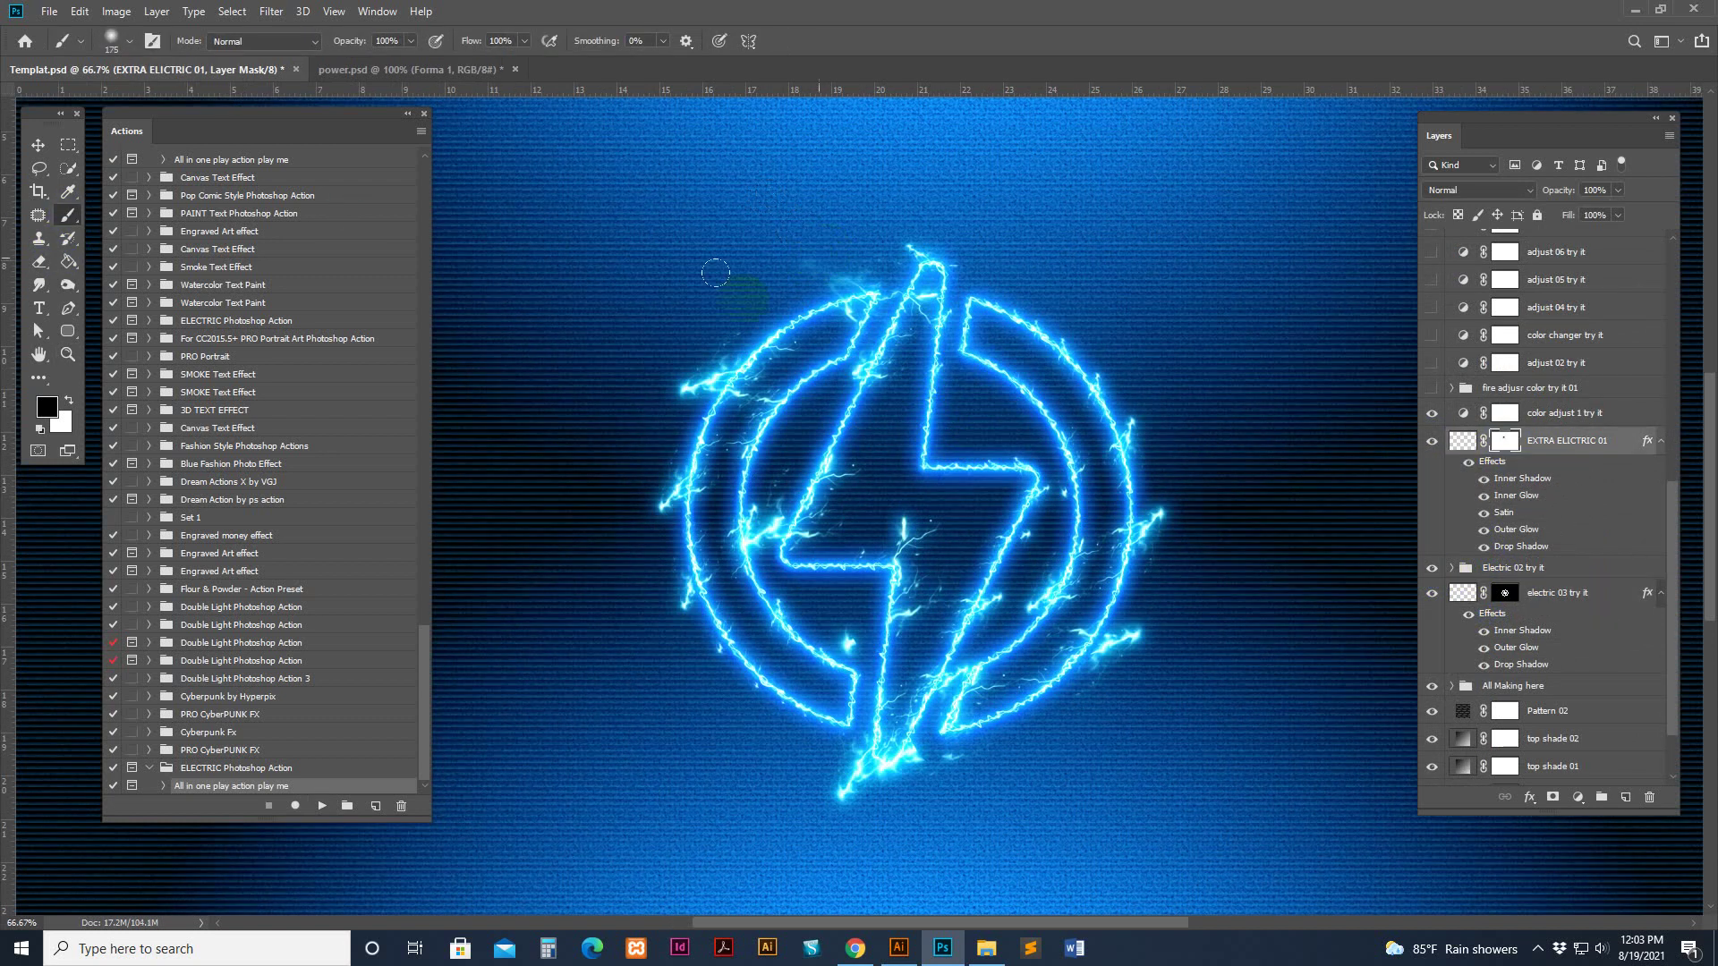
{"action": "mouse_move", "coordinate": [698, 385]}
{"action": "left_mouse_down"}
{"action": "mouse_move", "coordinate": [655, 337]}
{"action": "mouse_move", "coordinate": [588, 453]}
{"action": "mouse_move", "coordinate": [629, 546]}
{"action": "left_mouse_up"}
{"action": "mouse_move", "coordinate": [909, 754]}
{"action": "left_mouse_down"}
{"action": "mouse_move", "coordinate": [860, 744]}
{"action": "mouse_move", "coordinate": [1051, 764]}
{"action": "left_mouse_up"}
{"action": "mouse_move", "coordinate": [1153, 546]}
{"action": "left_mouse_down"}
{"action": "mouse_move", "coordinate": [1144, 610]}
{"action": "mouse_move", "coordinate": [1110, 657]}
{"action": "mouse_move", "coordinate": [751, 517]}
{"action": "mouse_move", "coordinate": [894, 586]}
{"action": "left_mouse_up"}
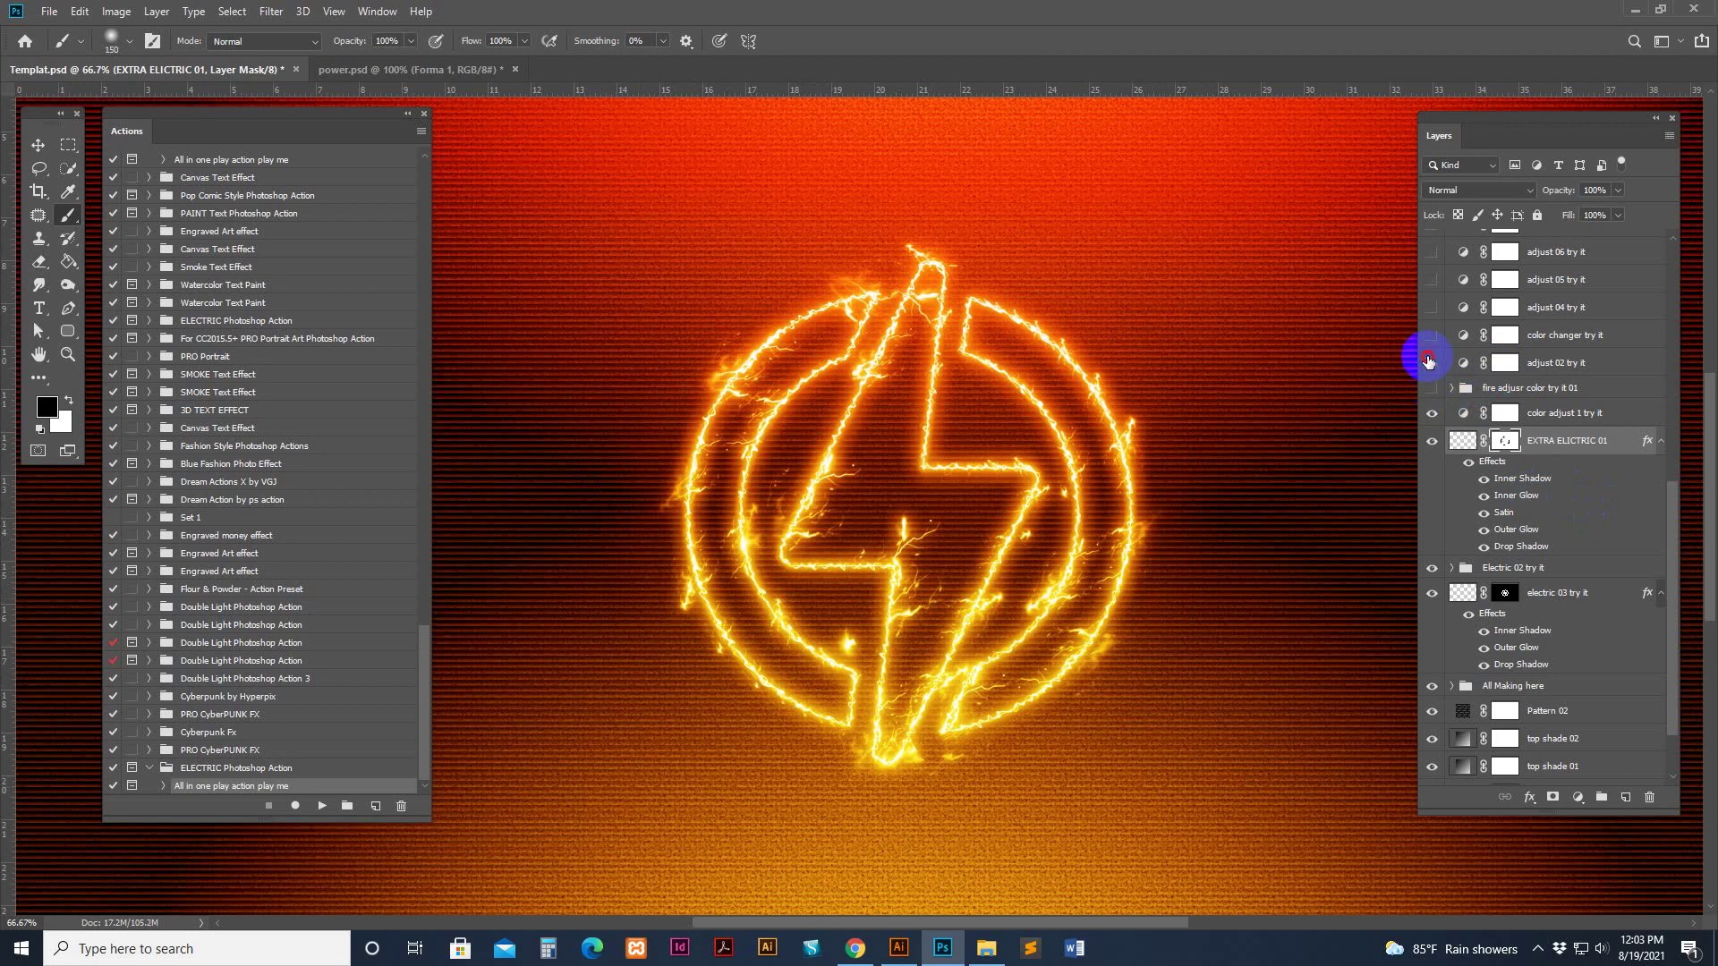
Preview the optional colour layers from fire adjusr color try it 01 up to adjust 05 try it, hiding each one again
{"action": "left_click", "coordinate": [1432, 388]}
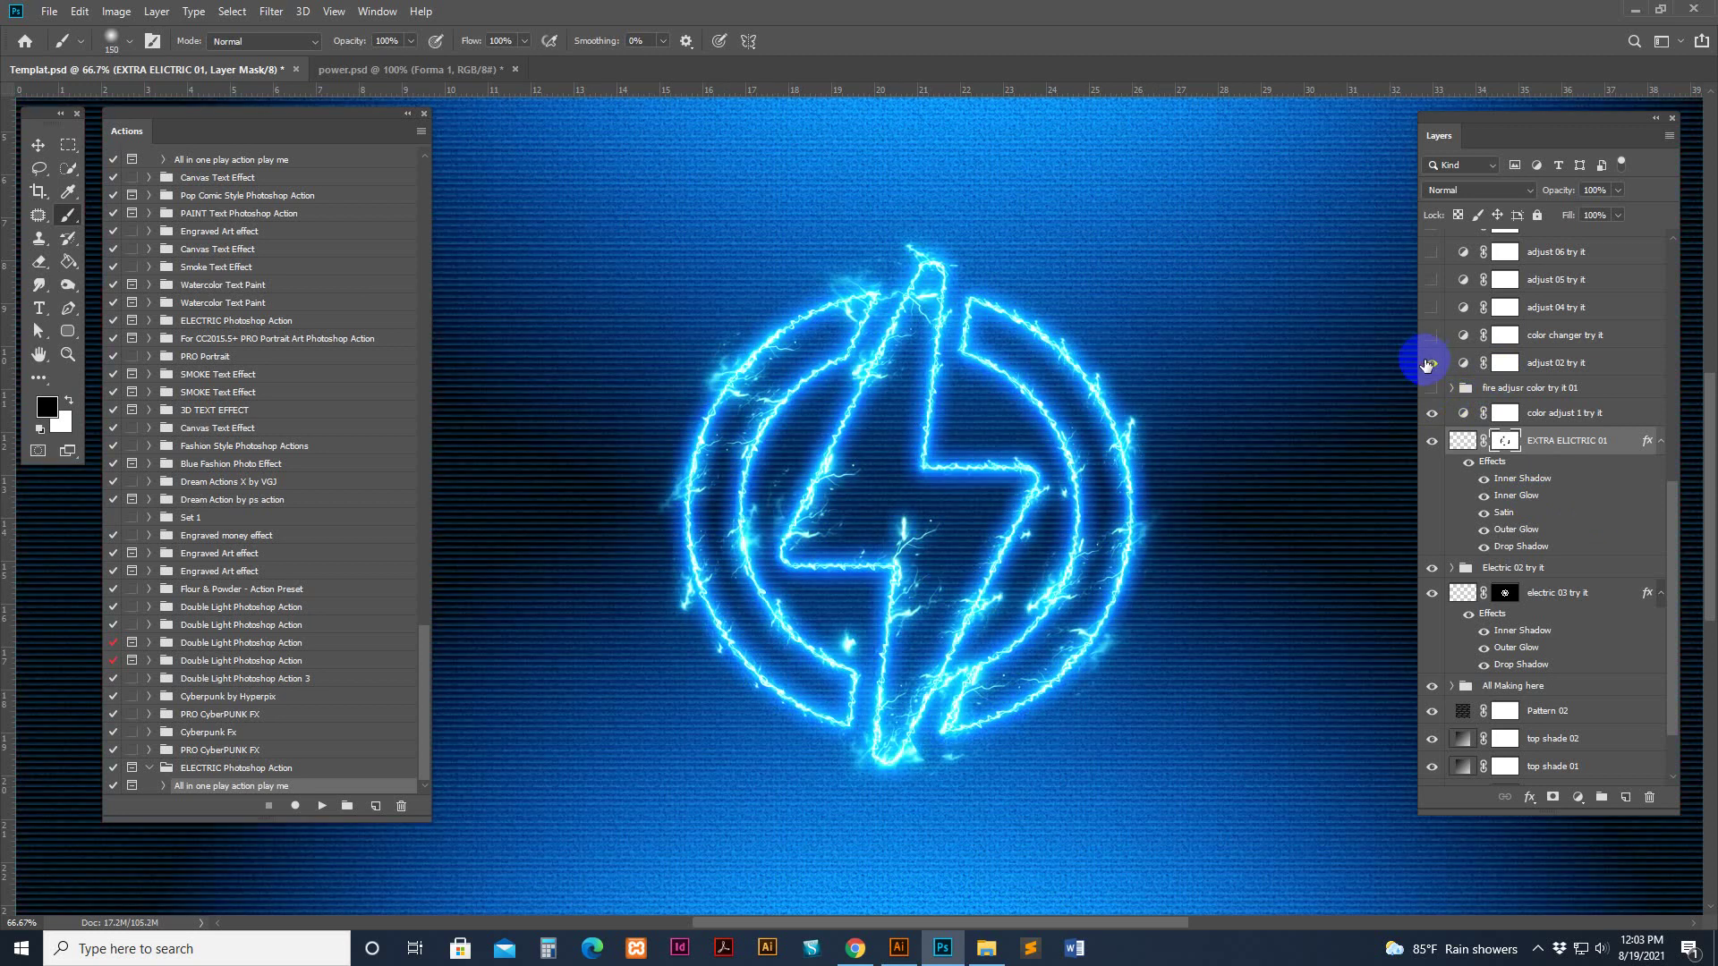
{"action": "left_click", "coordinate": [1433, 336]}
{"action": "left_click", "coordinate": [1433, 336]}
{"action": "left_click", "coordinate": [1431, 281]}
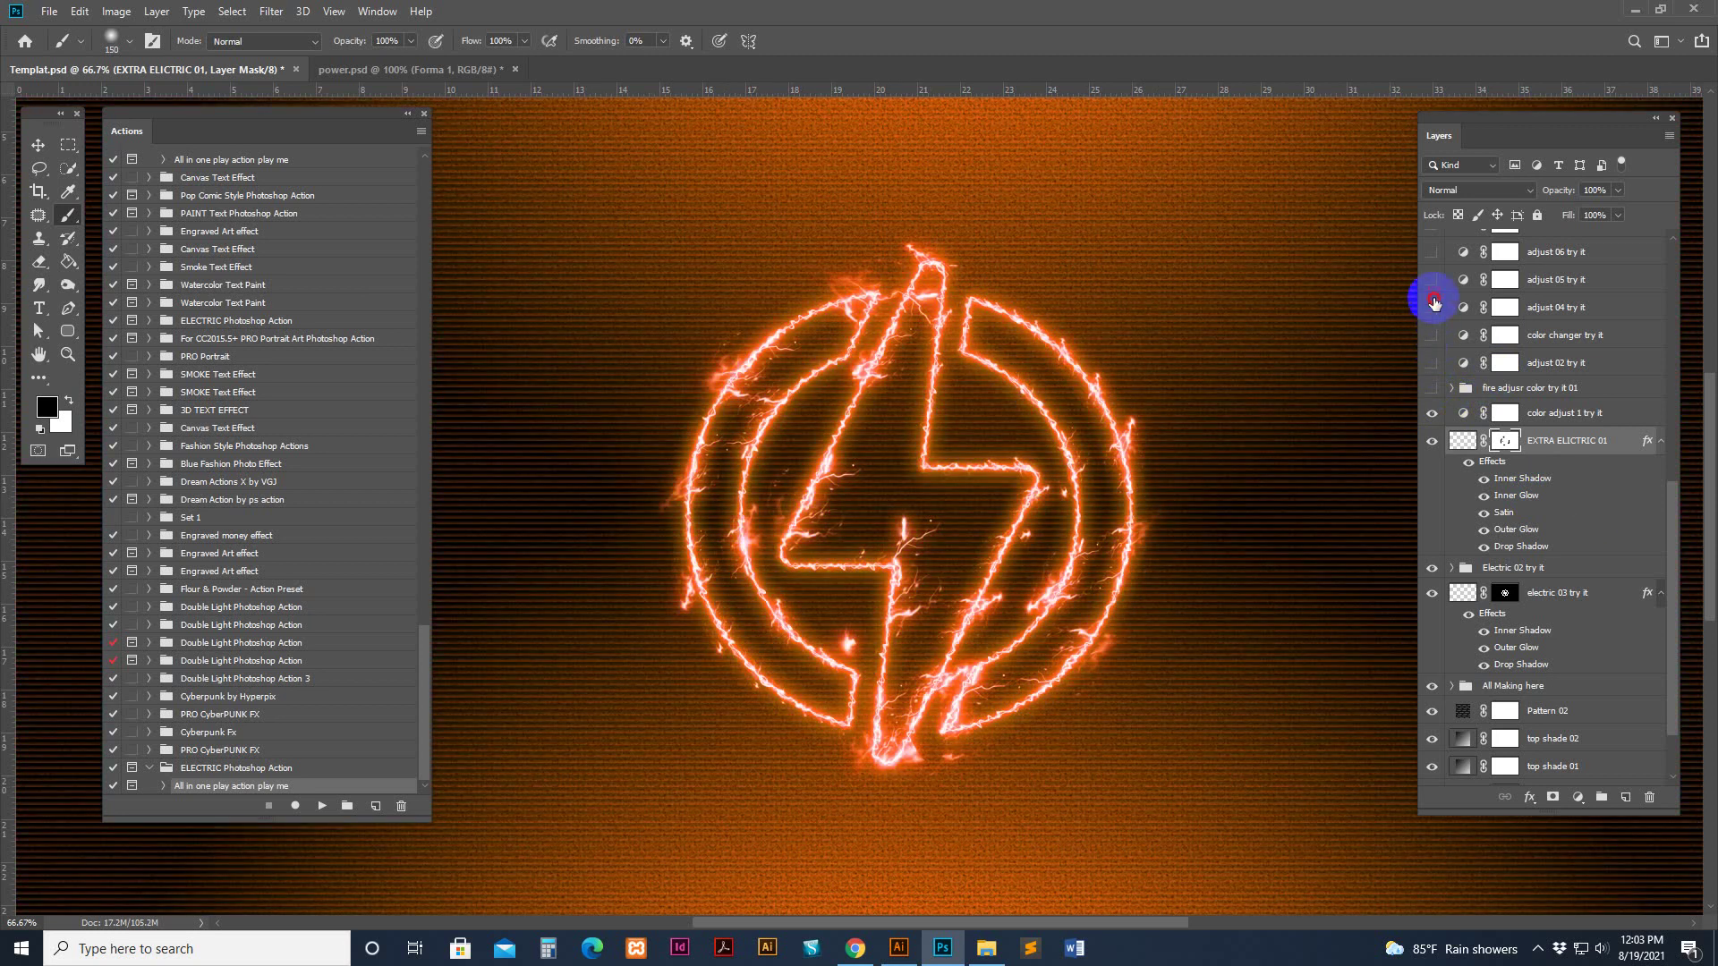
{"action": "scroll", "coordinate": [1467, 349], "scroll_direction": "up", "scroll_amount": 3}
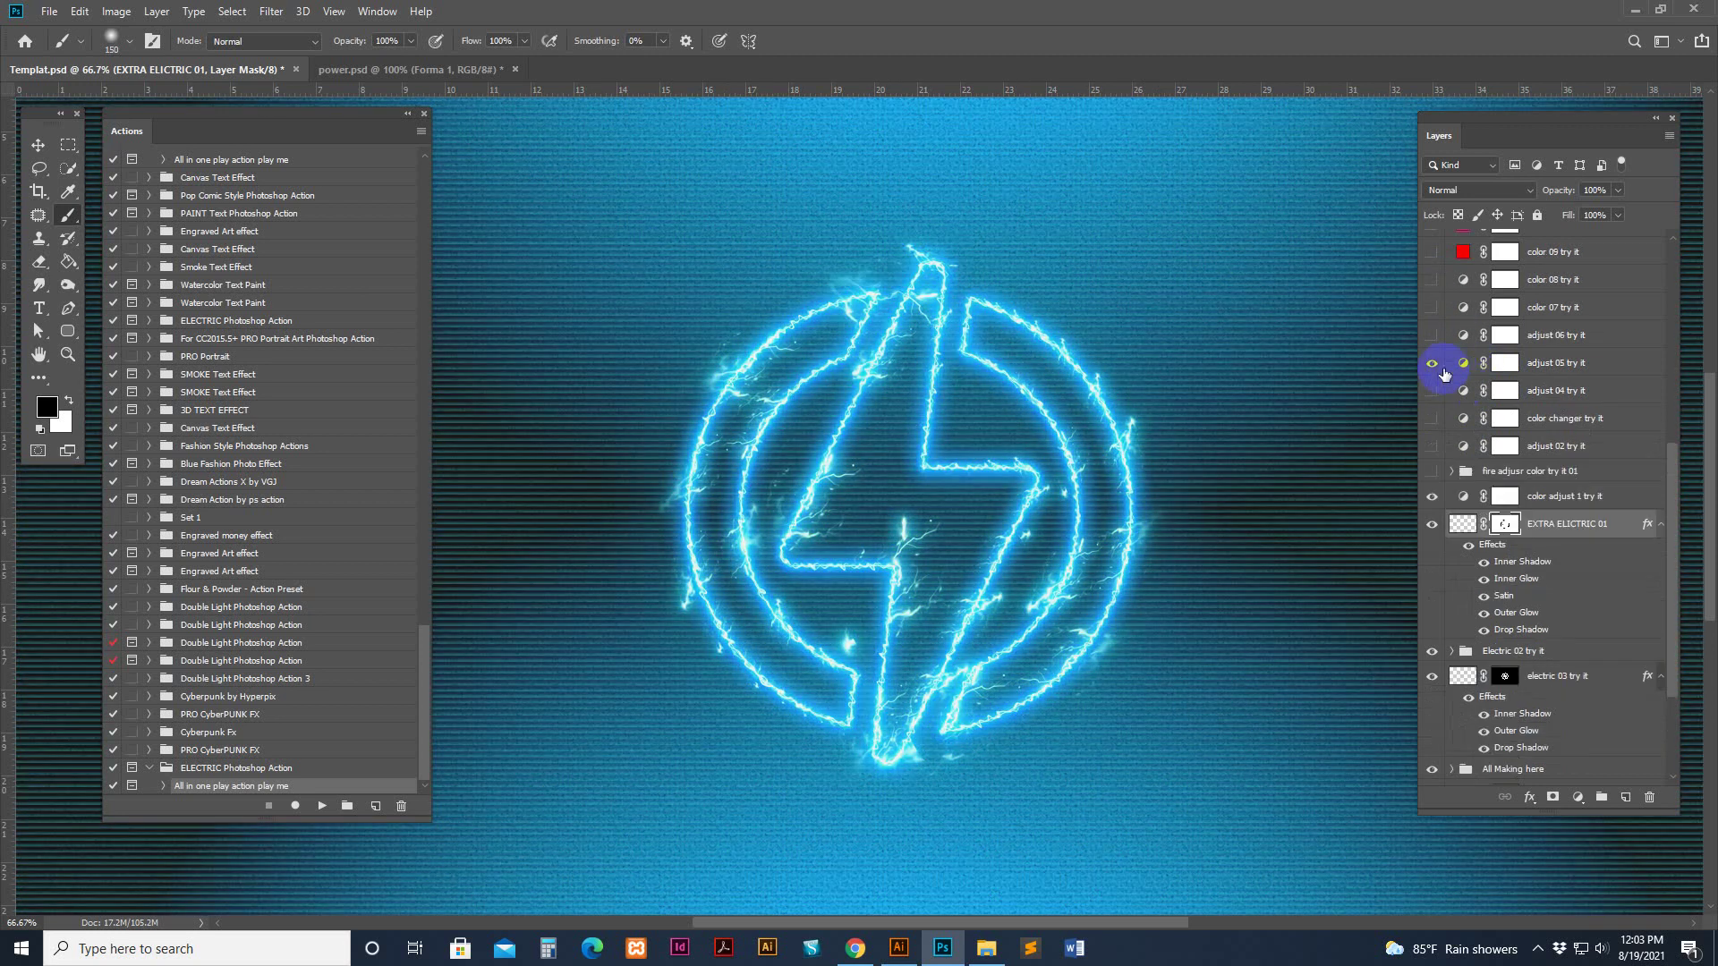
{"action": "left_click", "coordinate": [1432, 363]}
Preview the color 07 try it layer, explore its Photo Filter options, and hide the layer again
{"action": "left_click", "coordinate": [1430, 313]}
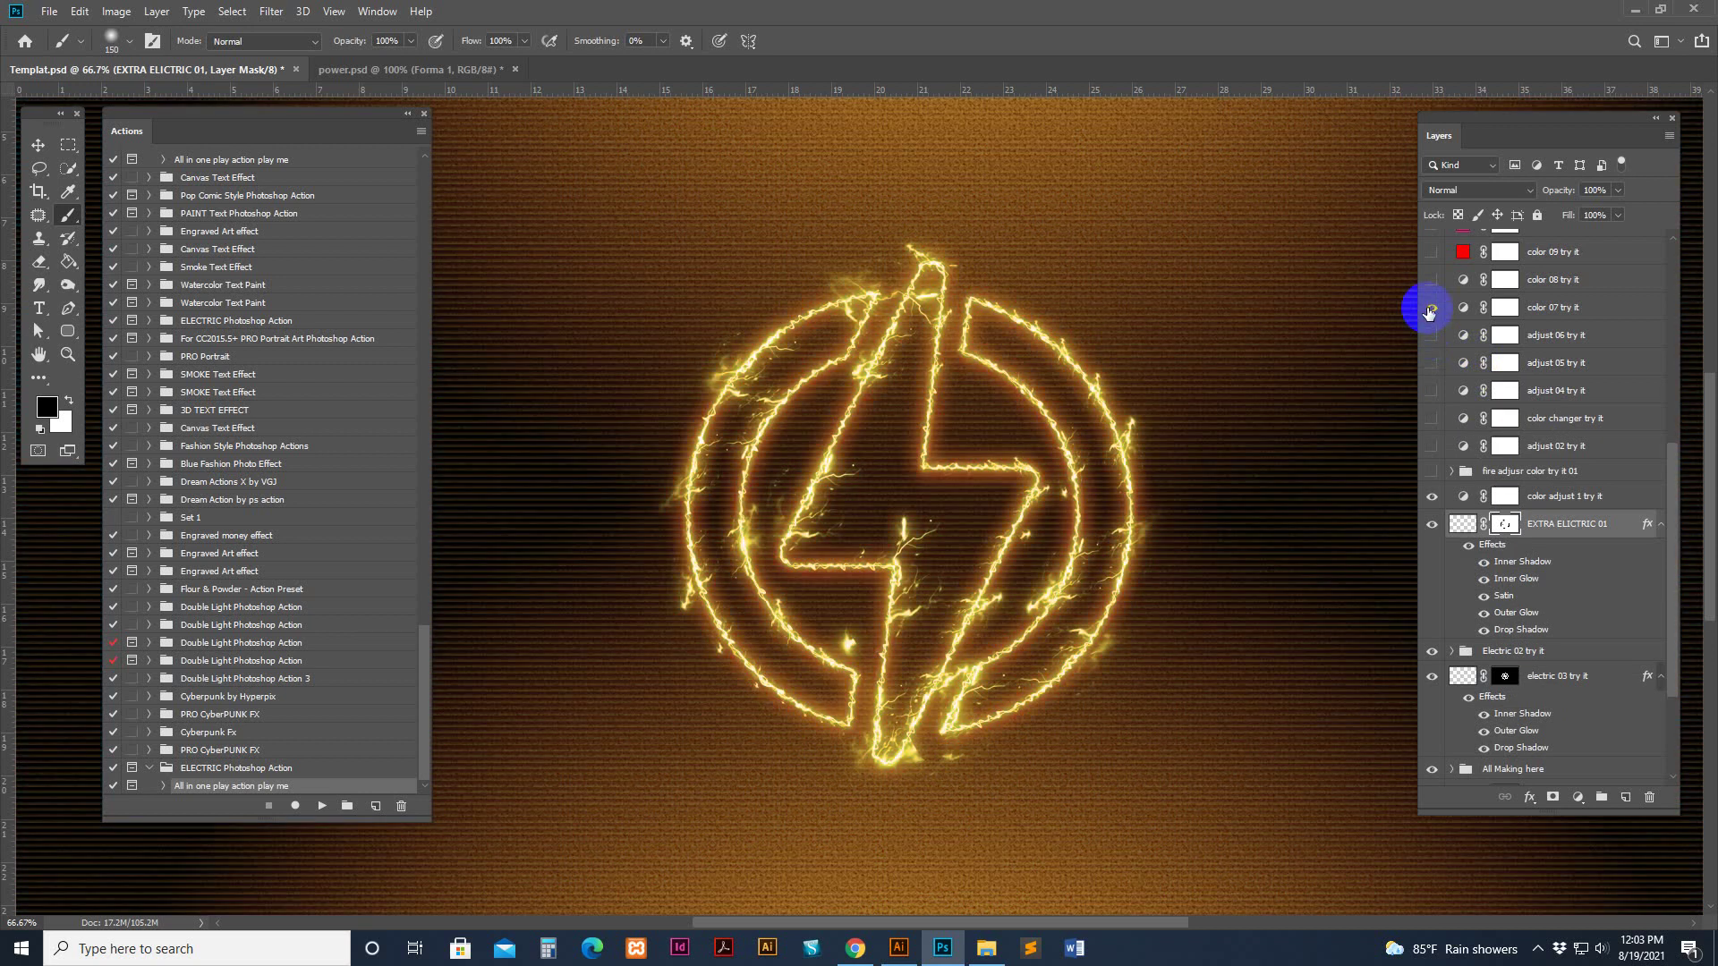
{"action": "double_click", "coordinate": [1462, 310]}
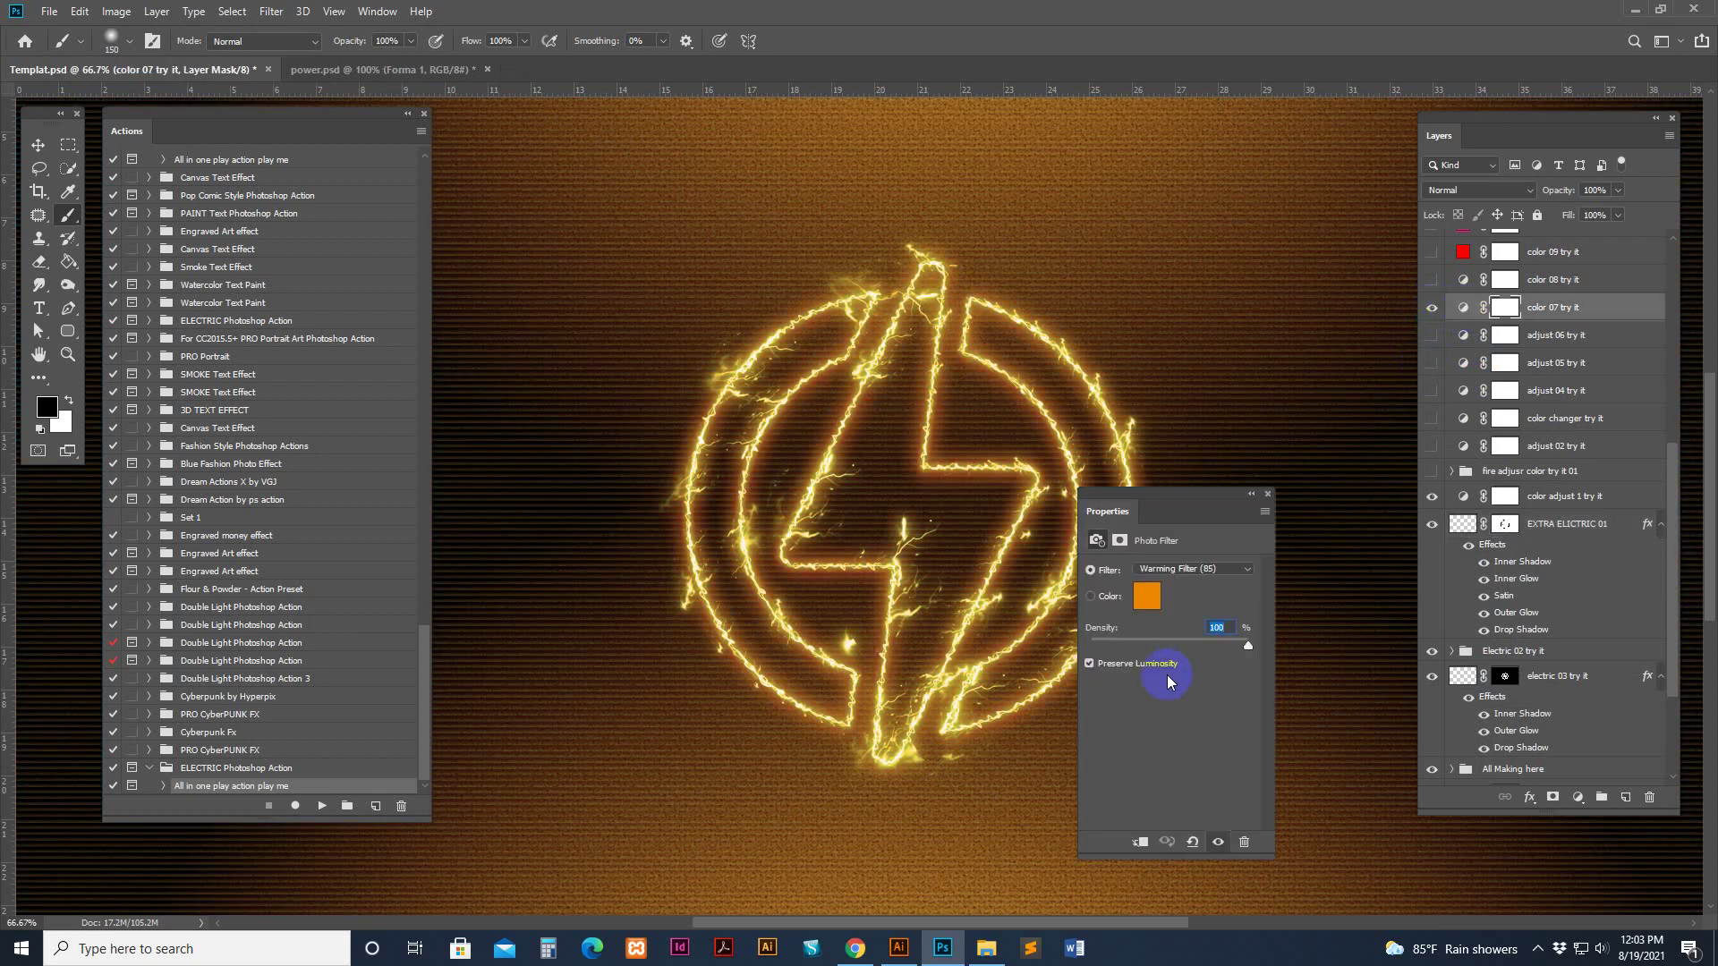
{"action": "left_click", "coordinate": [1192, 571]}
{"action": "left_click", "coordinate": [1179, 642]}
{"action": "left_click", "coordinate": [1268, 494]}
{"action": "left_click", "coordinate": [1426, 307]}
Preview the color 10, 14, 15, 19 and 20 try it layers one at a time, hiding each again
{"action": "scroll", "coordinate": [1431, 376], "scroll_direction": "up", "scroll_amount": 4}
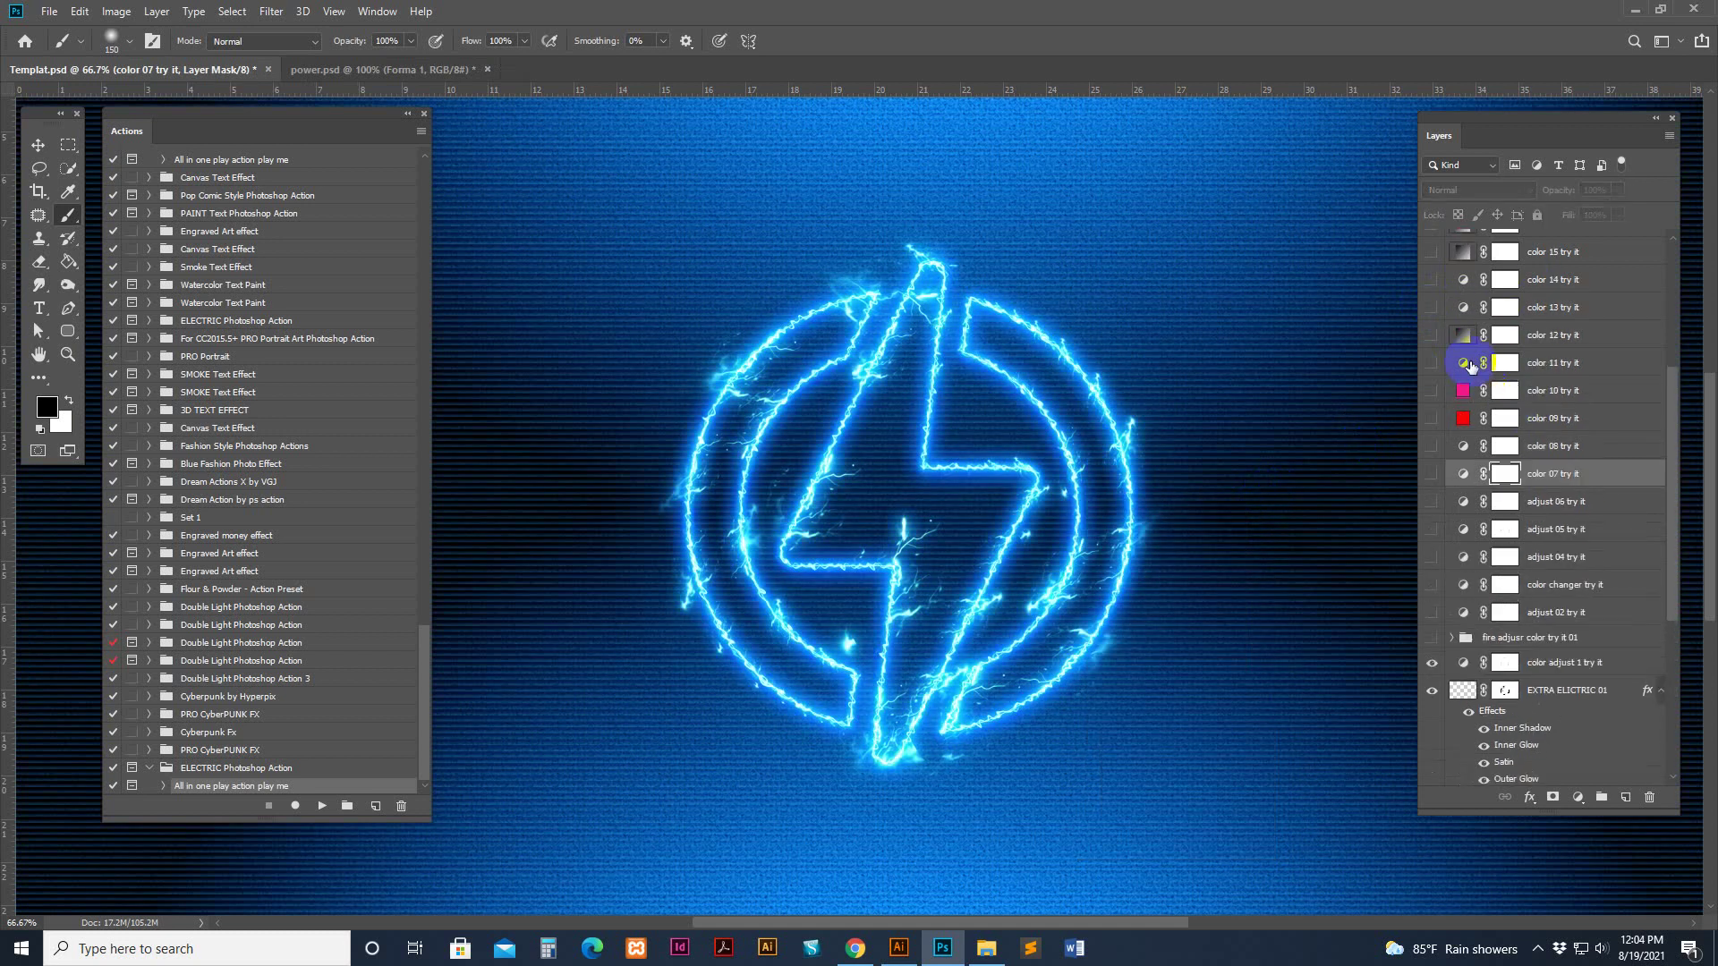
{"action": "left_click", "coordinate": [1432, 391]}
{"action": "left_click", "coordinate": [1432, 391]}
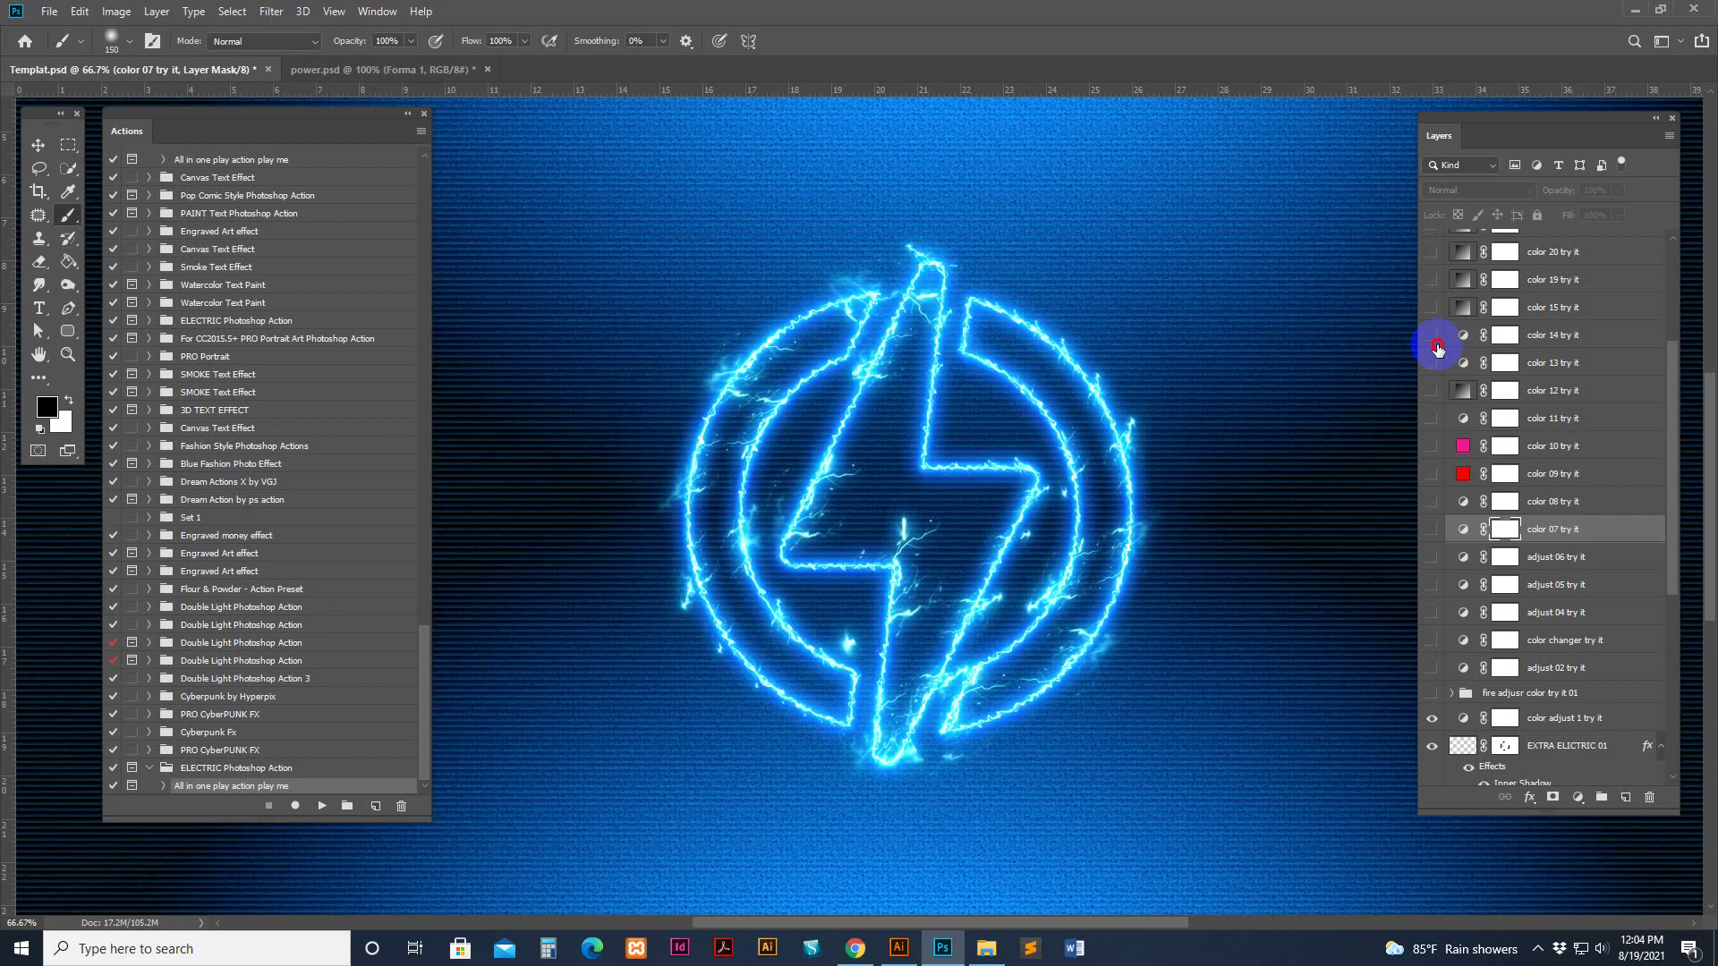
{"action": "left_click", "coordinate": [1432, 335]}
{"action": "left_click", "coordinate": [1433, 335]}
{"action": "left_click", "coordinate": [1434, 309]}
{"action": "left_click", "coordinate": [1432, 308]}
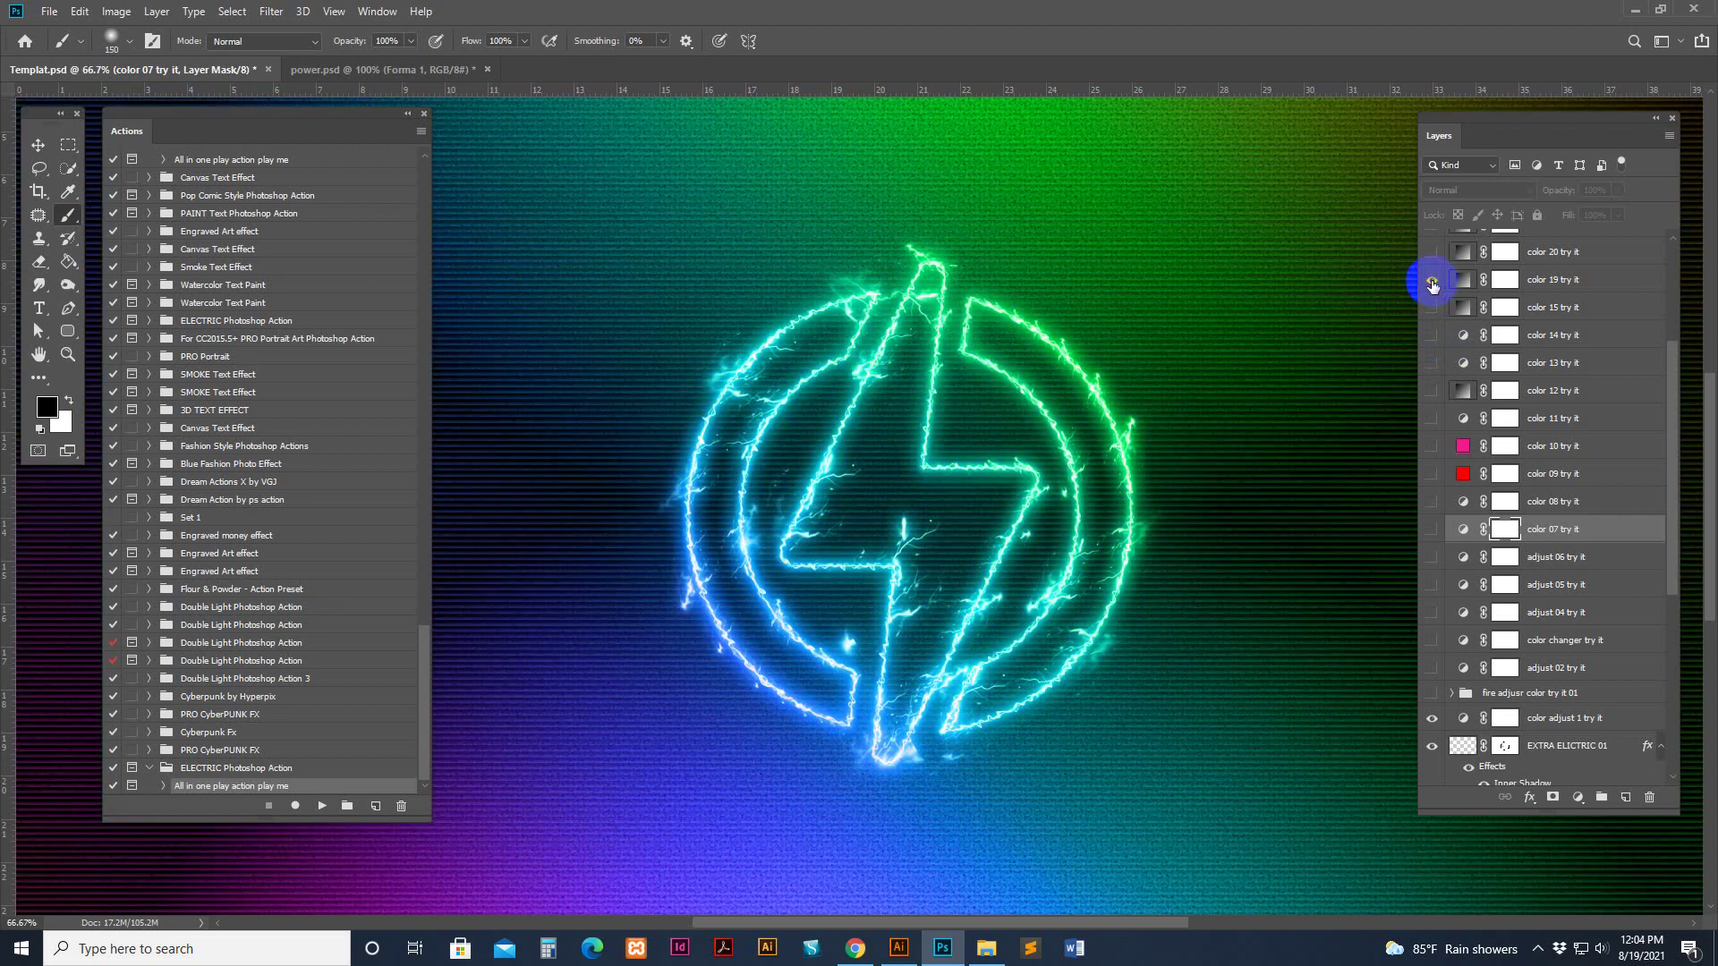
{"action": "left_click", "coordinate": [1433, 283]}
{"action": "left_click", "coordinate": [1431, 253]}
{"action": "left_click", "coordinate": [1430, 253]}
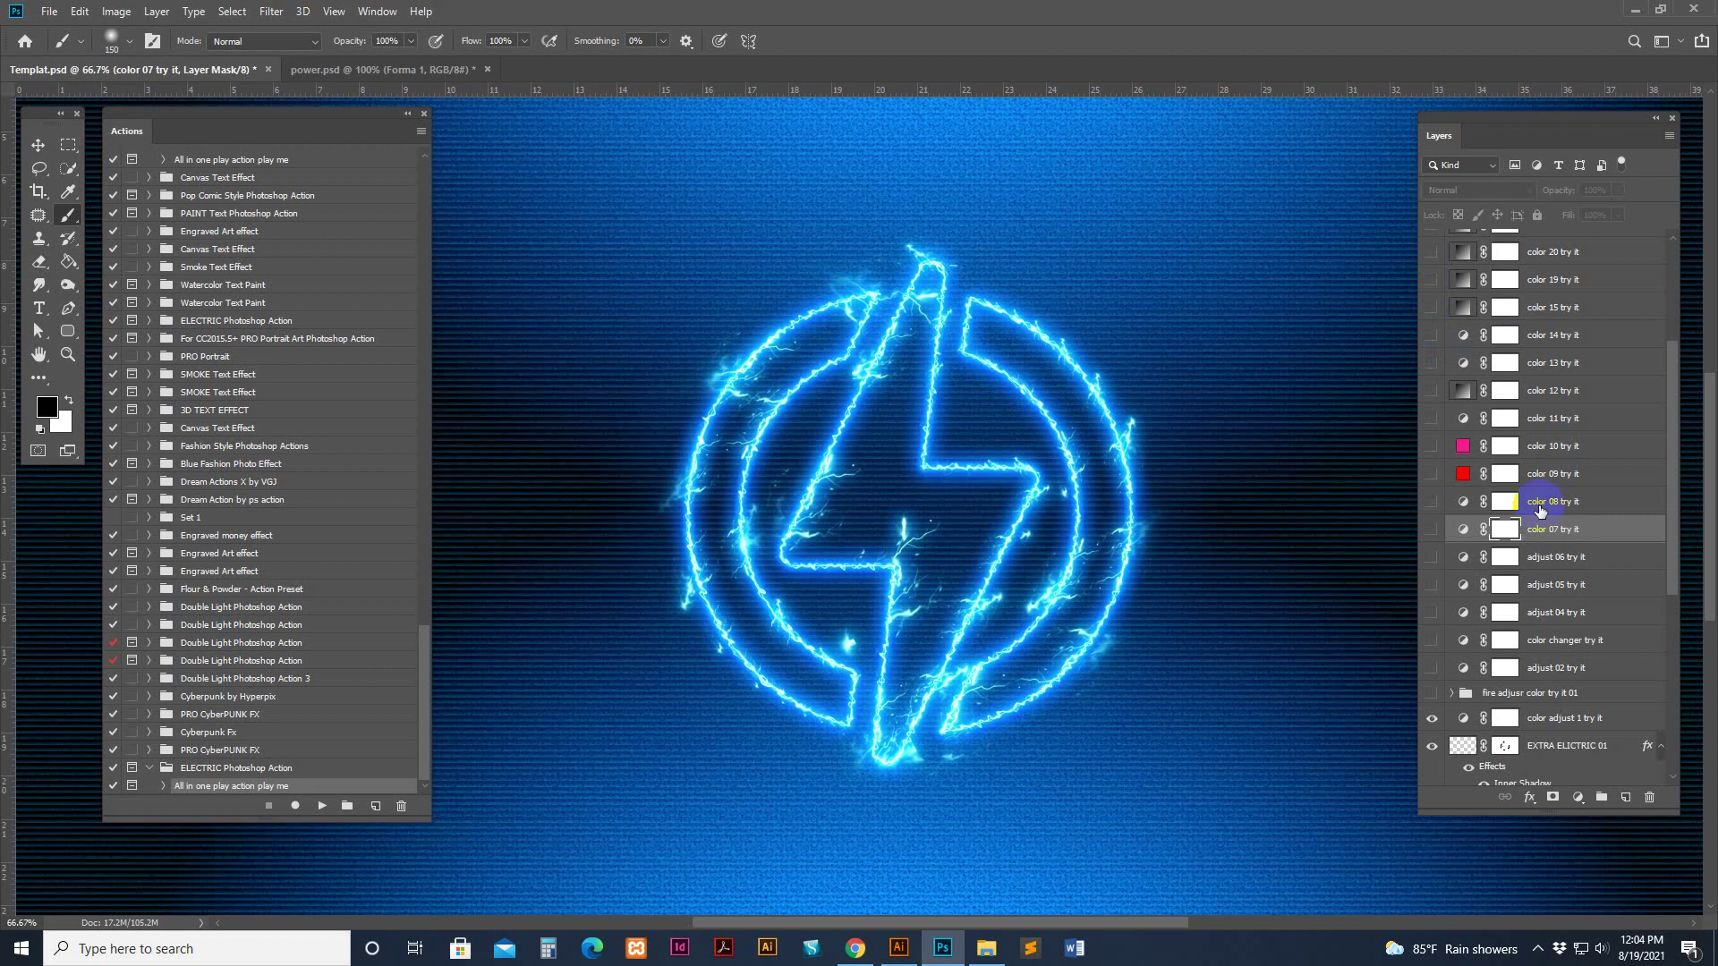
Look through the layer stack, check inside the Electric 02 try it group, and select the All Making here group
{"action": "scroll", "coordinate": [1531, 554], "scroll_direction": "up", "scroll_amount": 4}
{"action": "scroll", "coordinate": [1535, 579], "scroll_direction": "down", "scroll_amount": 10}
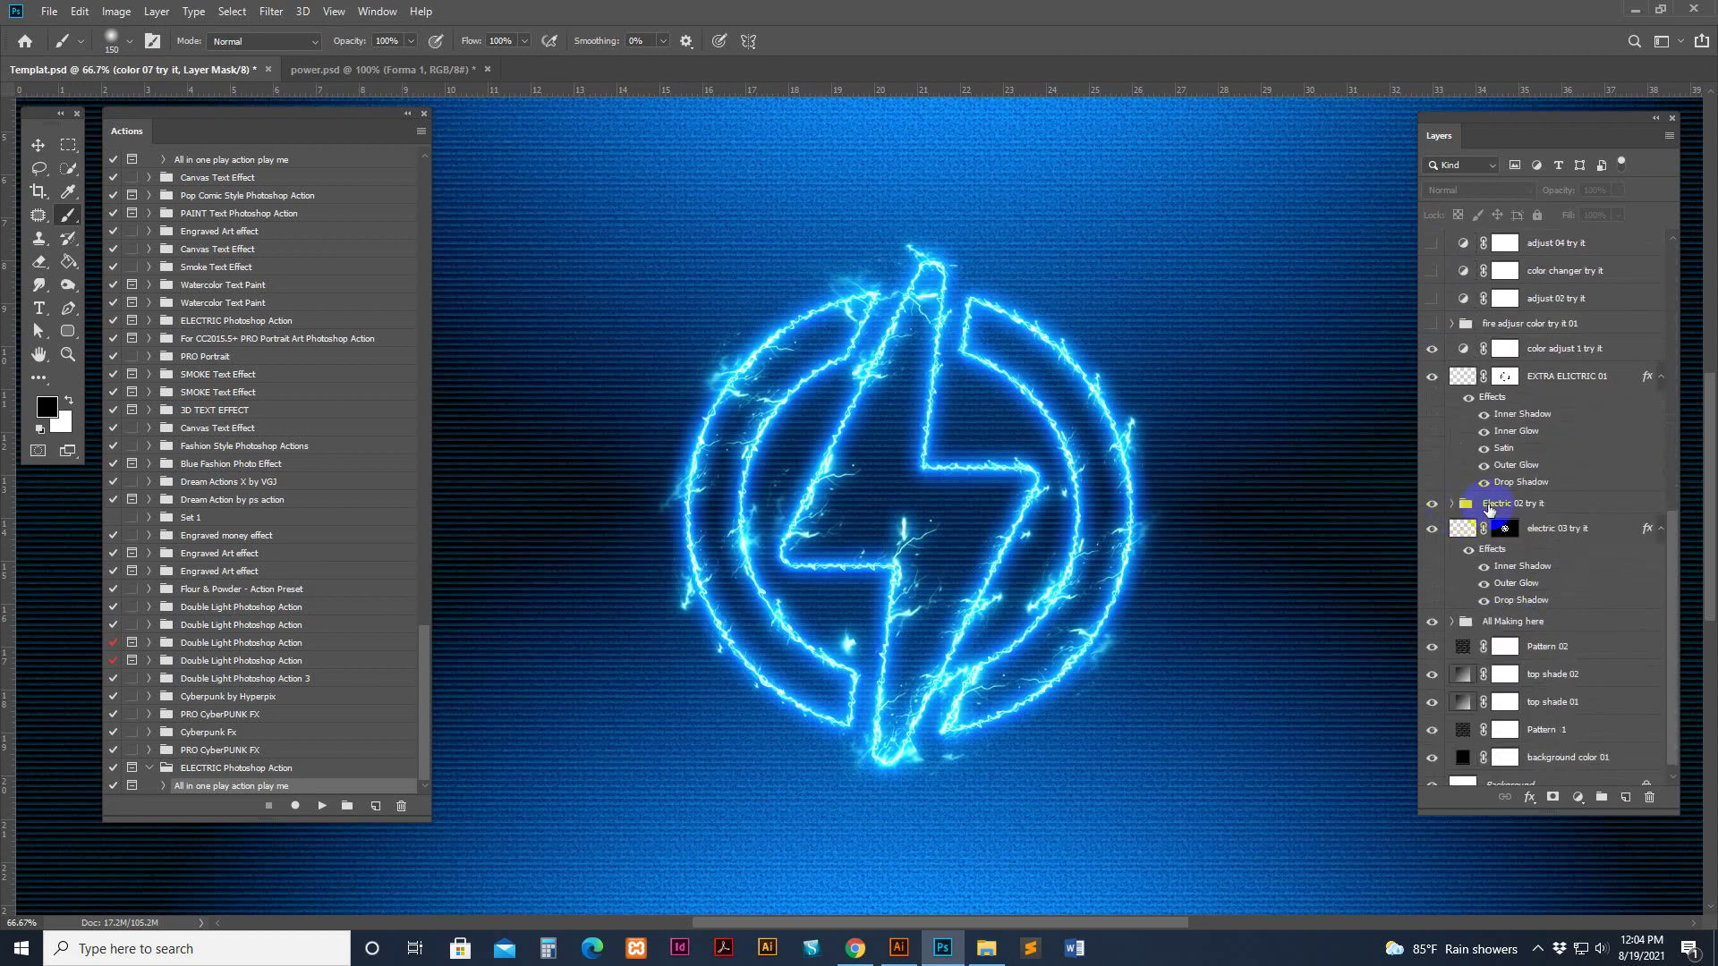
{"action": "left_click", "coordinate": [1452, 503]}
{"action": "left_click", "coordinate": [1530, 503]}
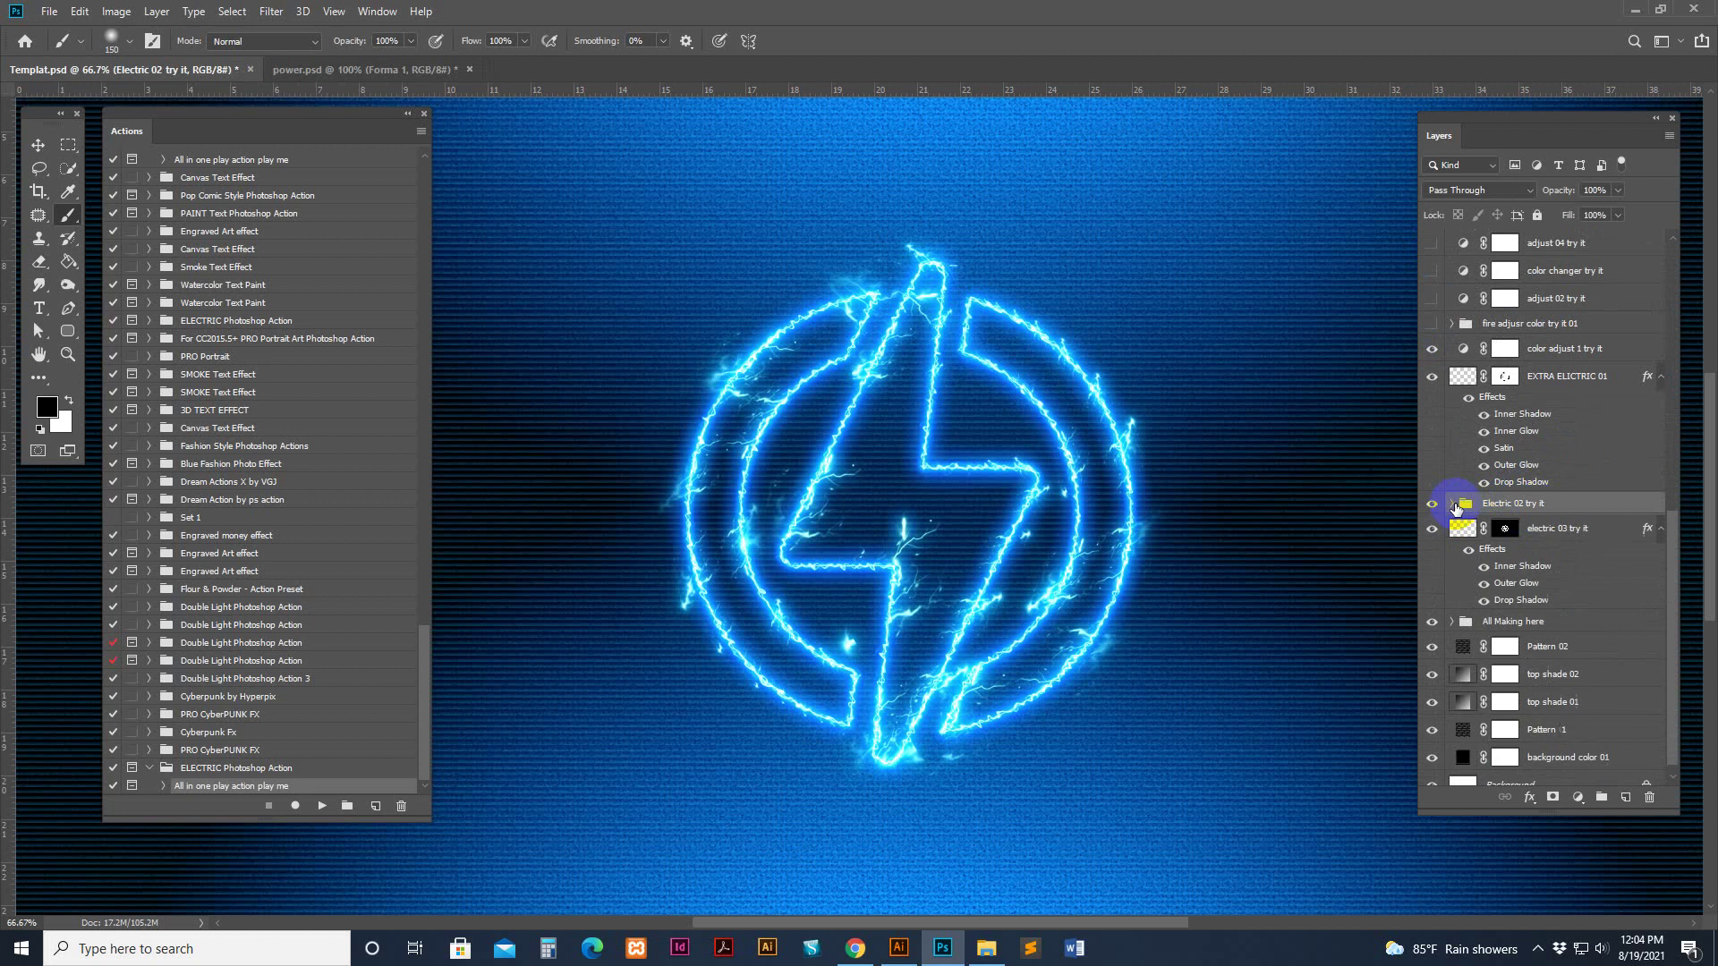
{"action": "left_click", "coordinate": [1452, 504]}
{"action": "left_click", "coordinate": [1514, 610]}
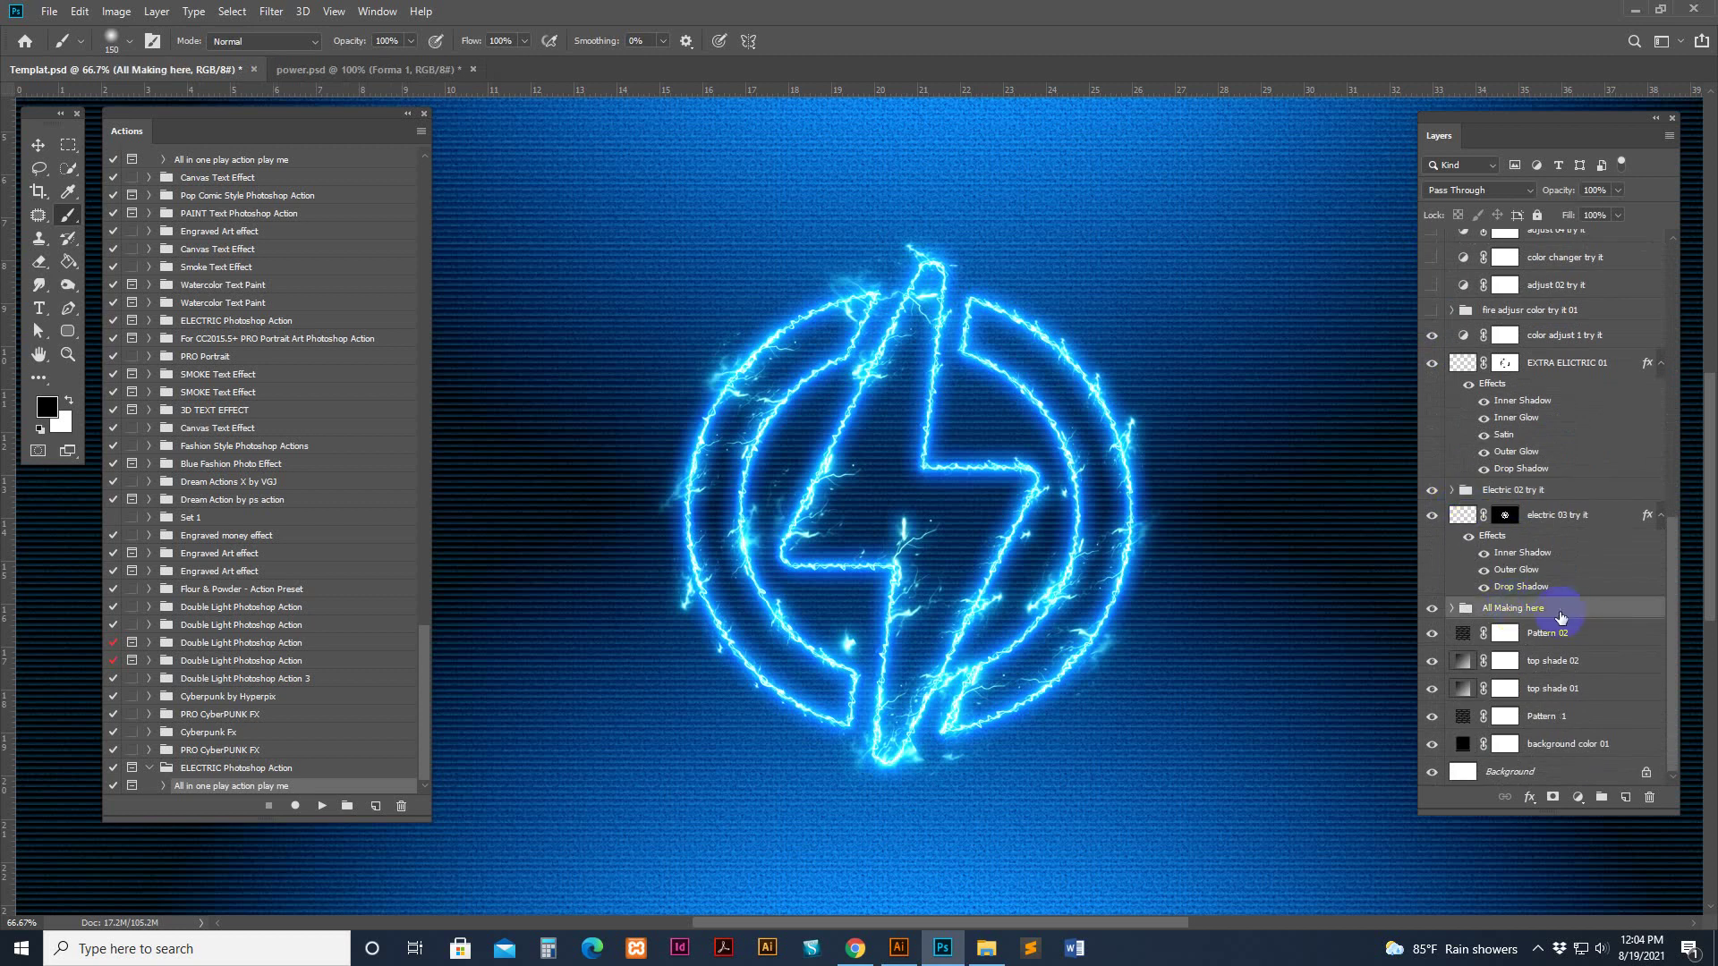
Open the All Making here group and preview its motion bold 02 try it layer, toggling it on and off and leaving it hidden
{"action": "left_click", "coordinate": [1452, 609]}
{"action": "scroll", "coordinate": [1467, 609], "scroll_direction": "down", "scroll_amount": 5}
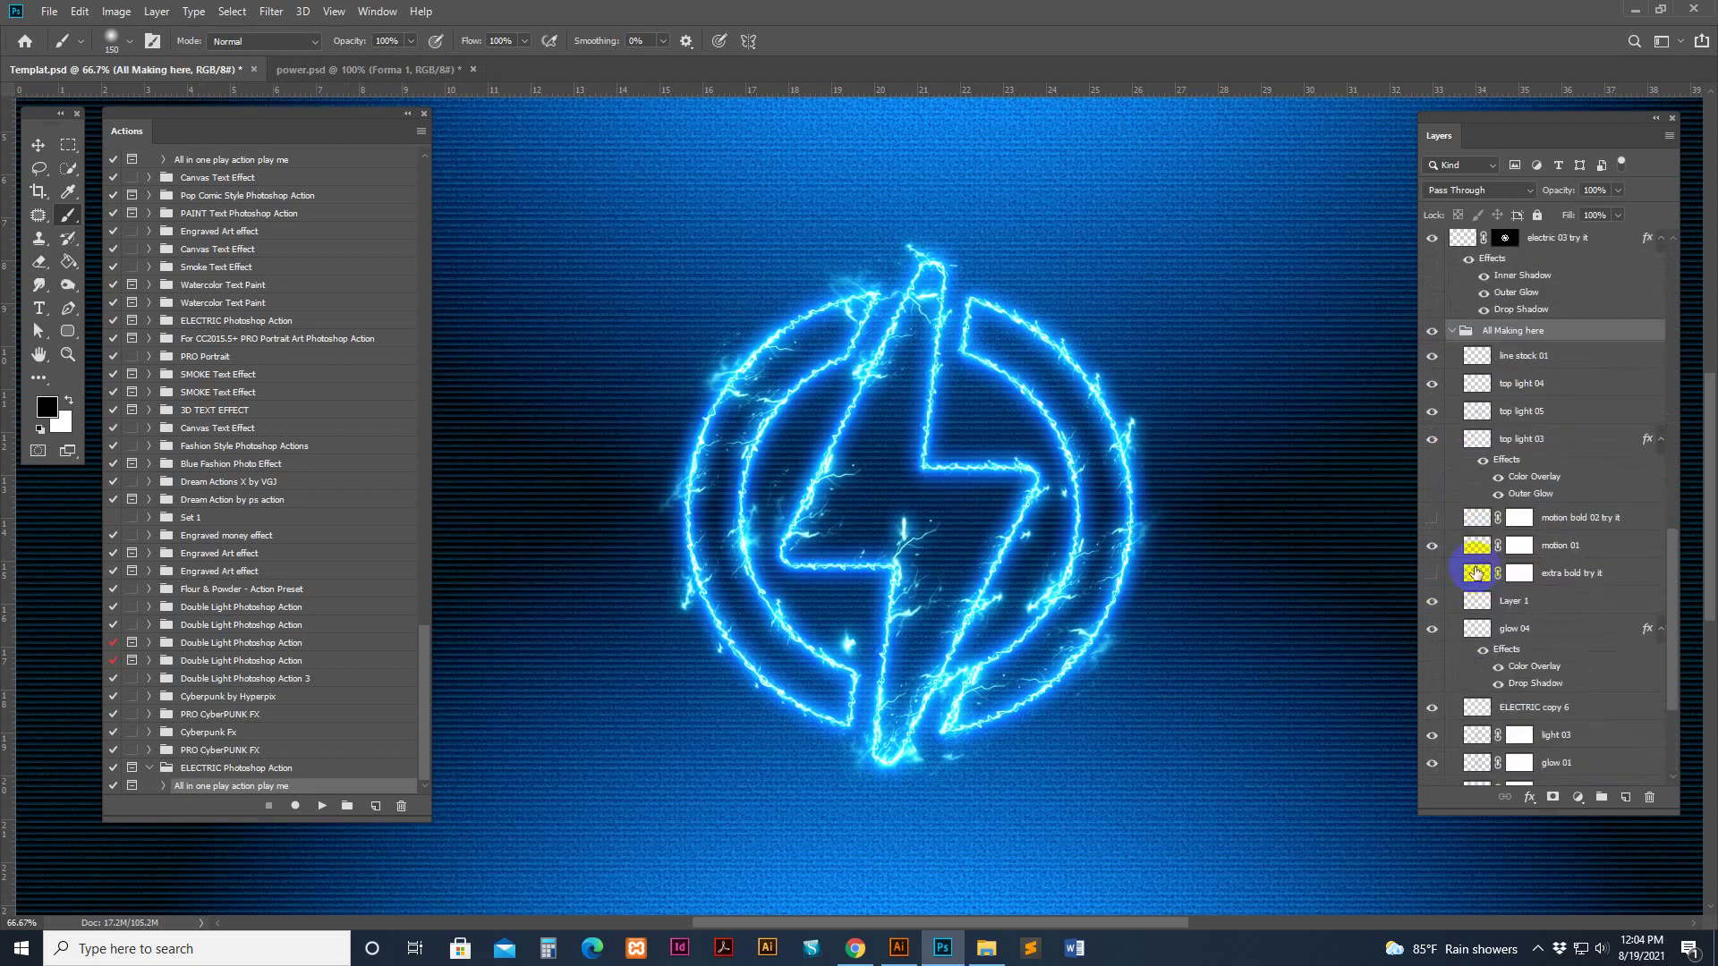
{"action": "left_click", "coordinate": [1433, 518]}
{"action": "key", "text": "ctrl+1"}
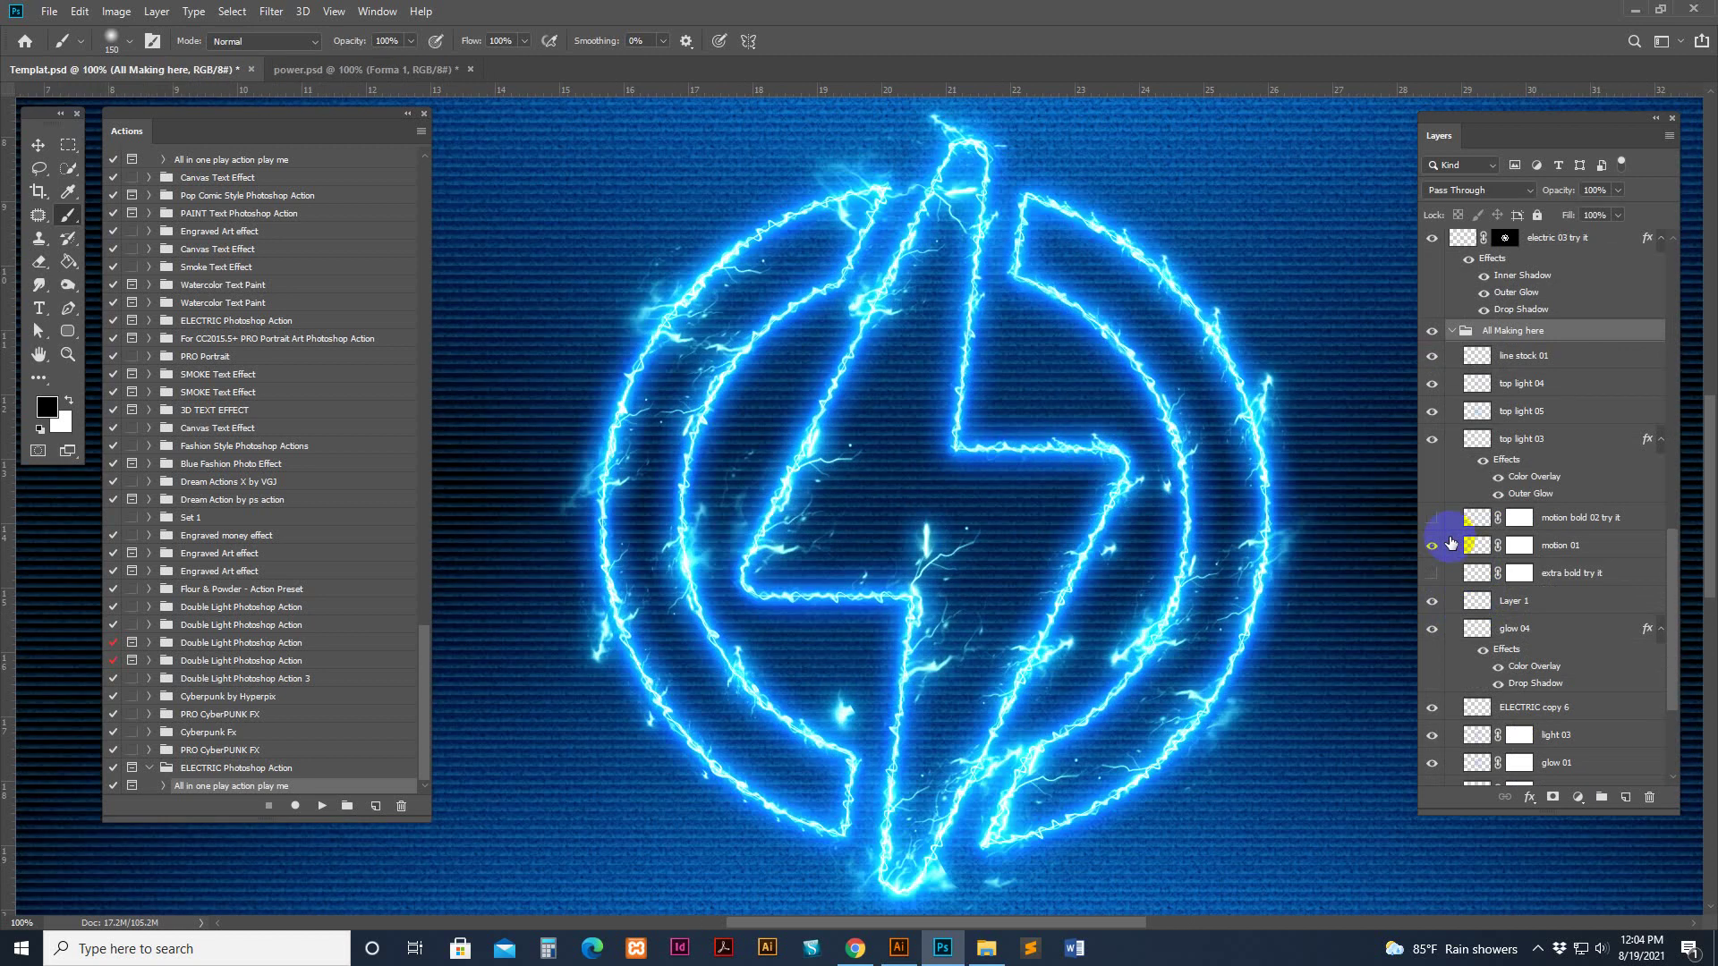
{"action": "left_click", "coordinate": [1431, 519]}
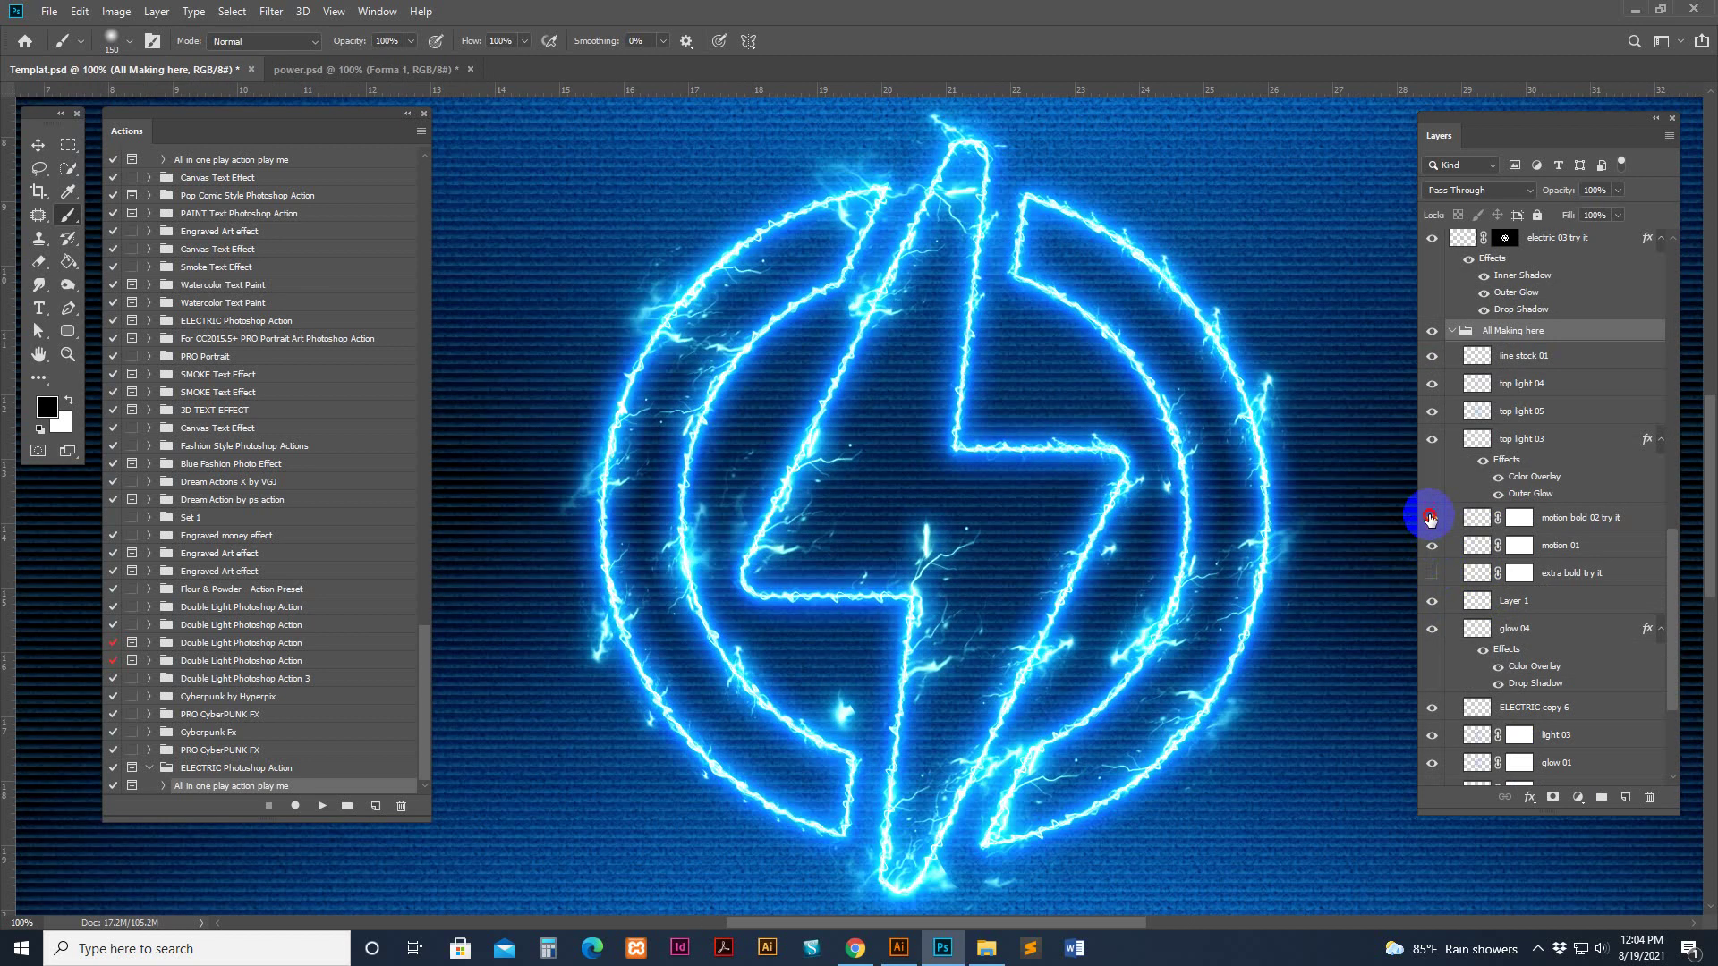
{"action": "left_click", "coordinate": [1431, 518]}
{"action": "left_click", "coordinate": [1431, 519]}
{"action": "left_click", "coordinate": [1430, 519]}
Preview the extra bold try it layer on the lightning icon and hide it again
{"action": "left_click", "coordinate": [1432, 573]}
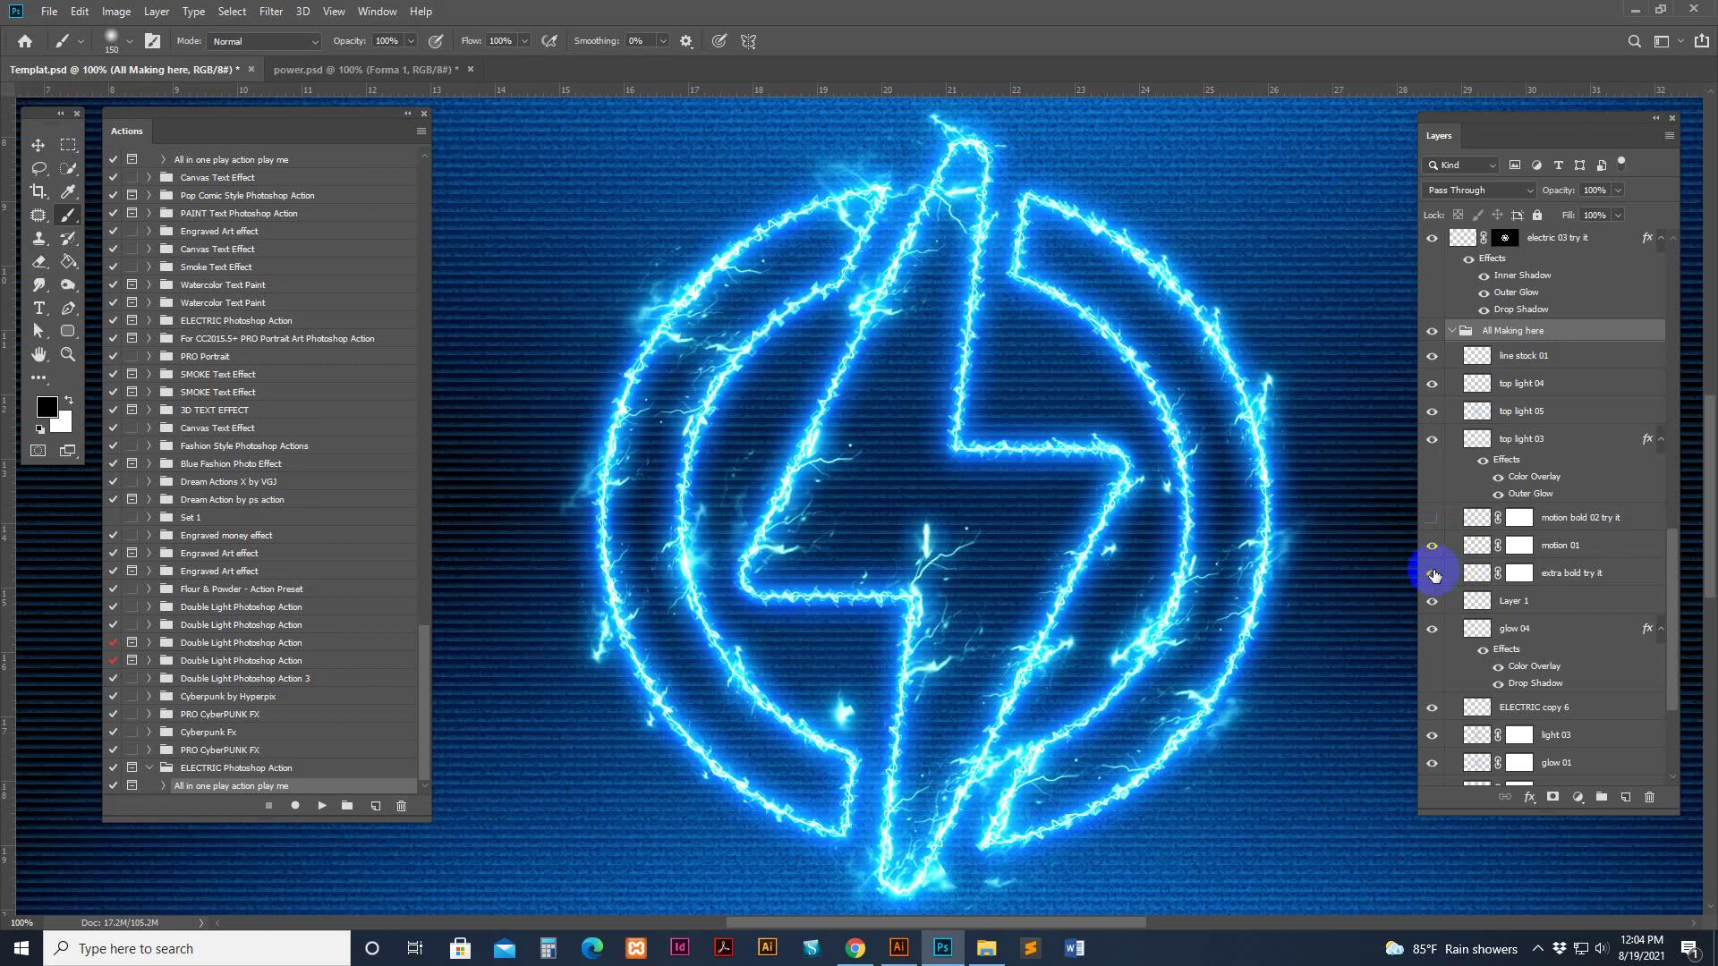
{"action": "left_click", "coordinate": [1432, 574]}
{"action": "left_click", "coordinate": [1433, 573]}
{"action": "left_click", "coordinate": [1432, 574]}
{"action": "left_click", "coordinate": [1433, 574]}
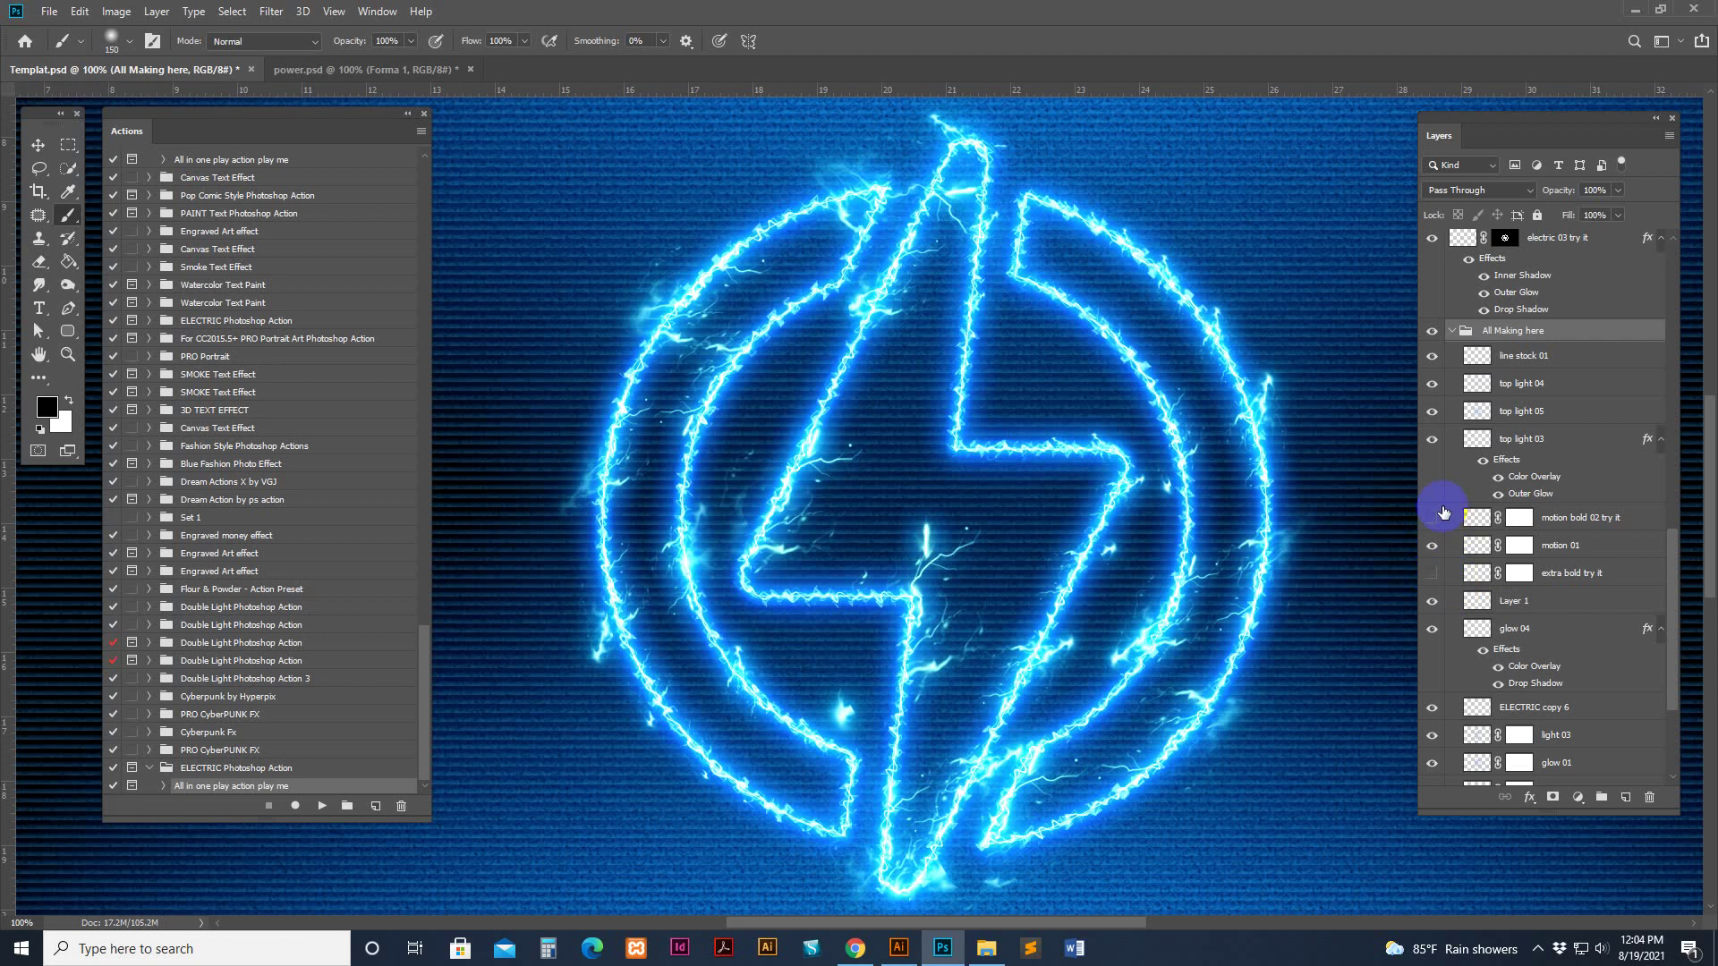
{"action": "key", "text": "ctrl+minus"}
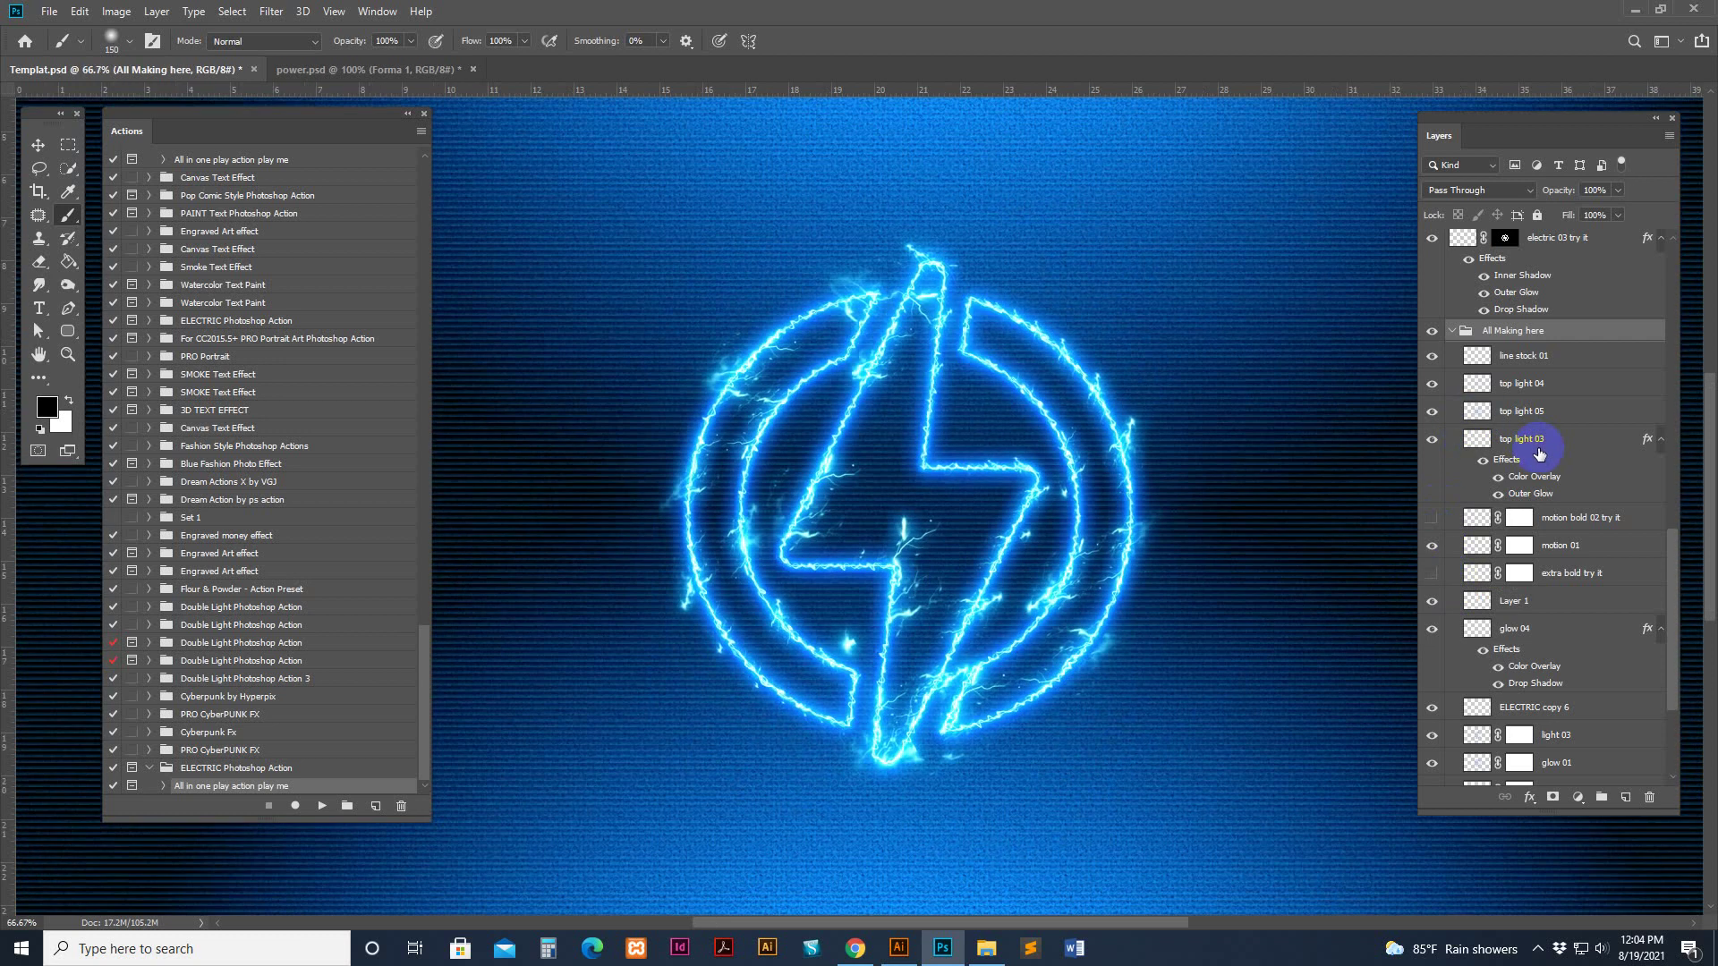
Close the power.psd document without saving its changes
{"action": "scroll", "coordinate": [1540, 454], "scroll_direction": "down", "scroll_amount": 10}
{"action": "scroll", "coordinate": [1532, 420], "scroll_direction": "up", "scroll_amount": 2}
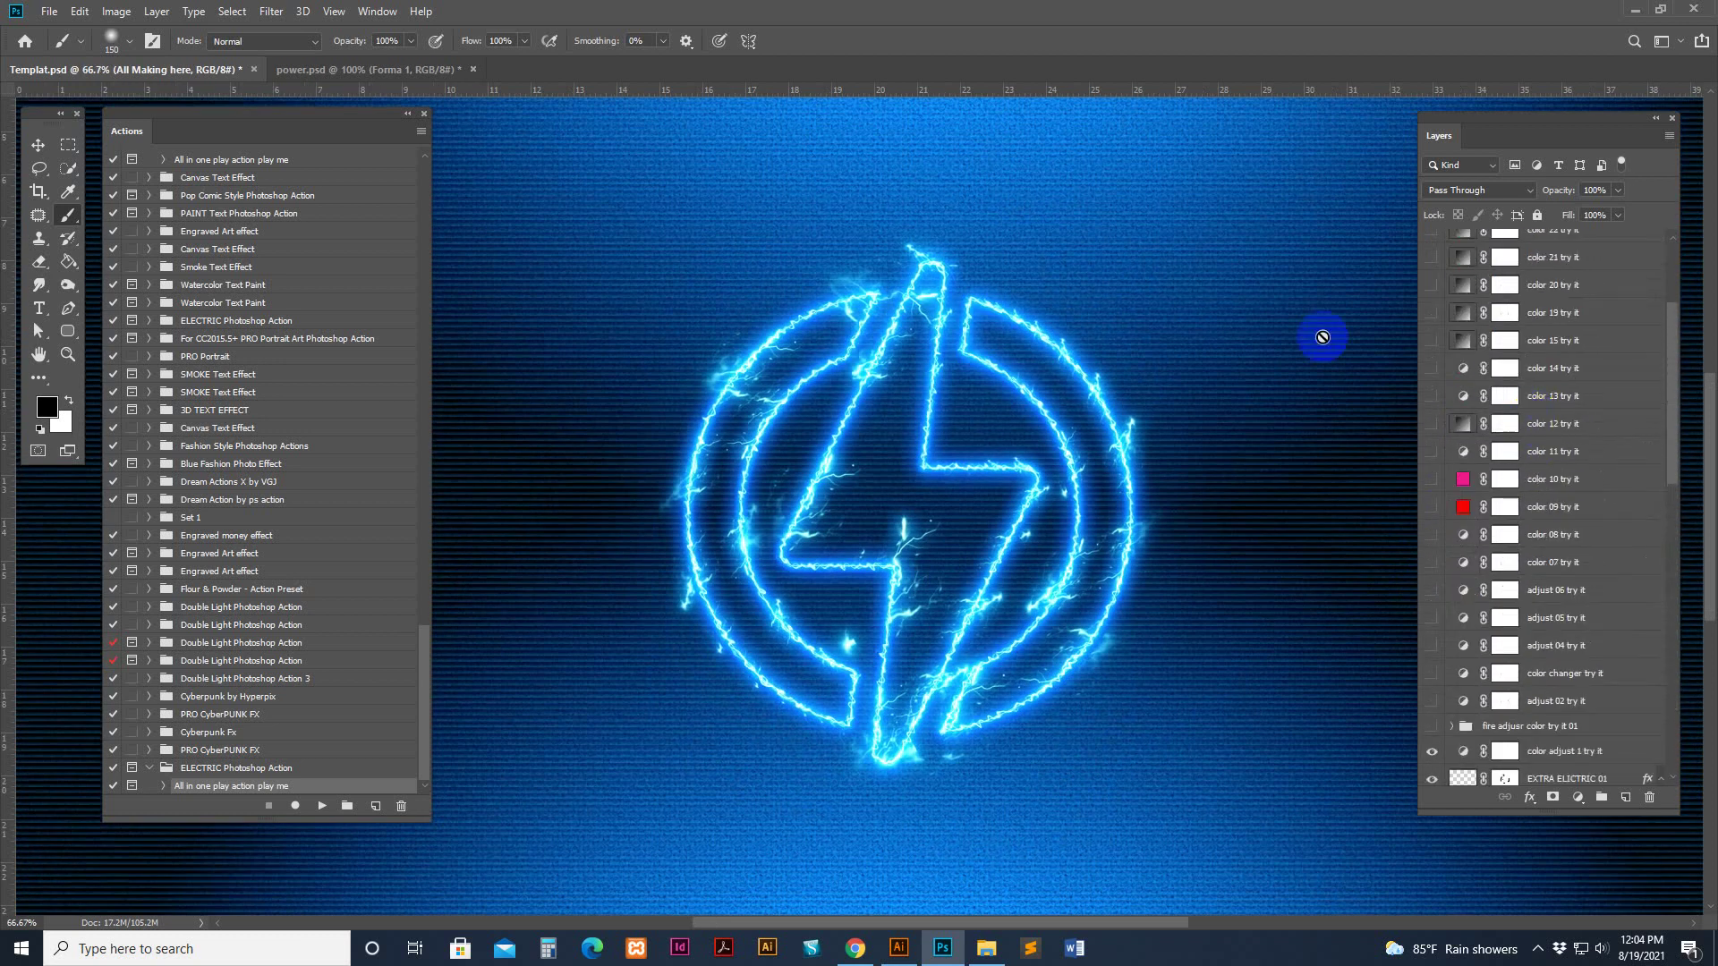
{"action": "left_click", "coordinate": [38, 145]}
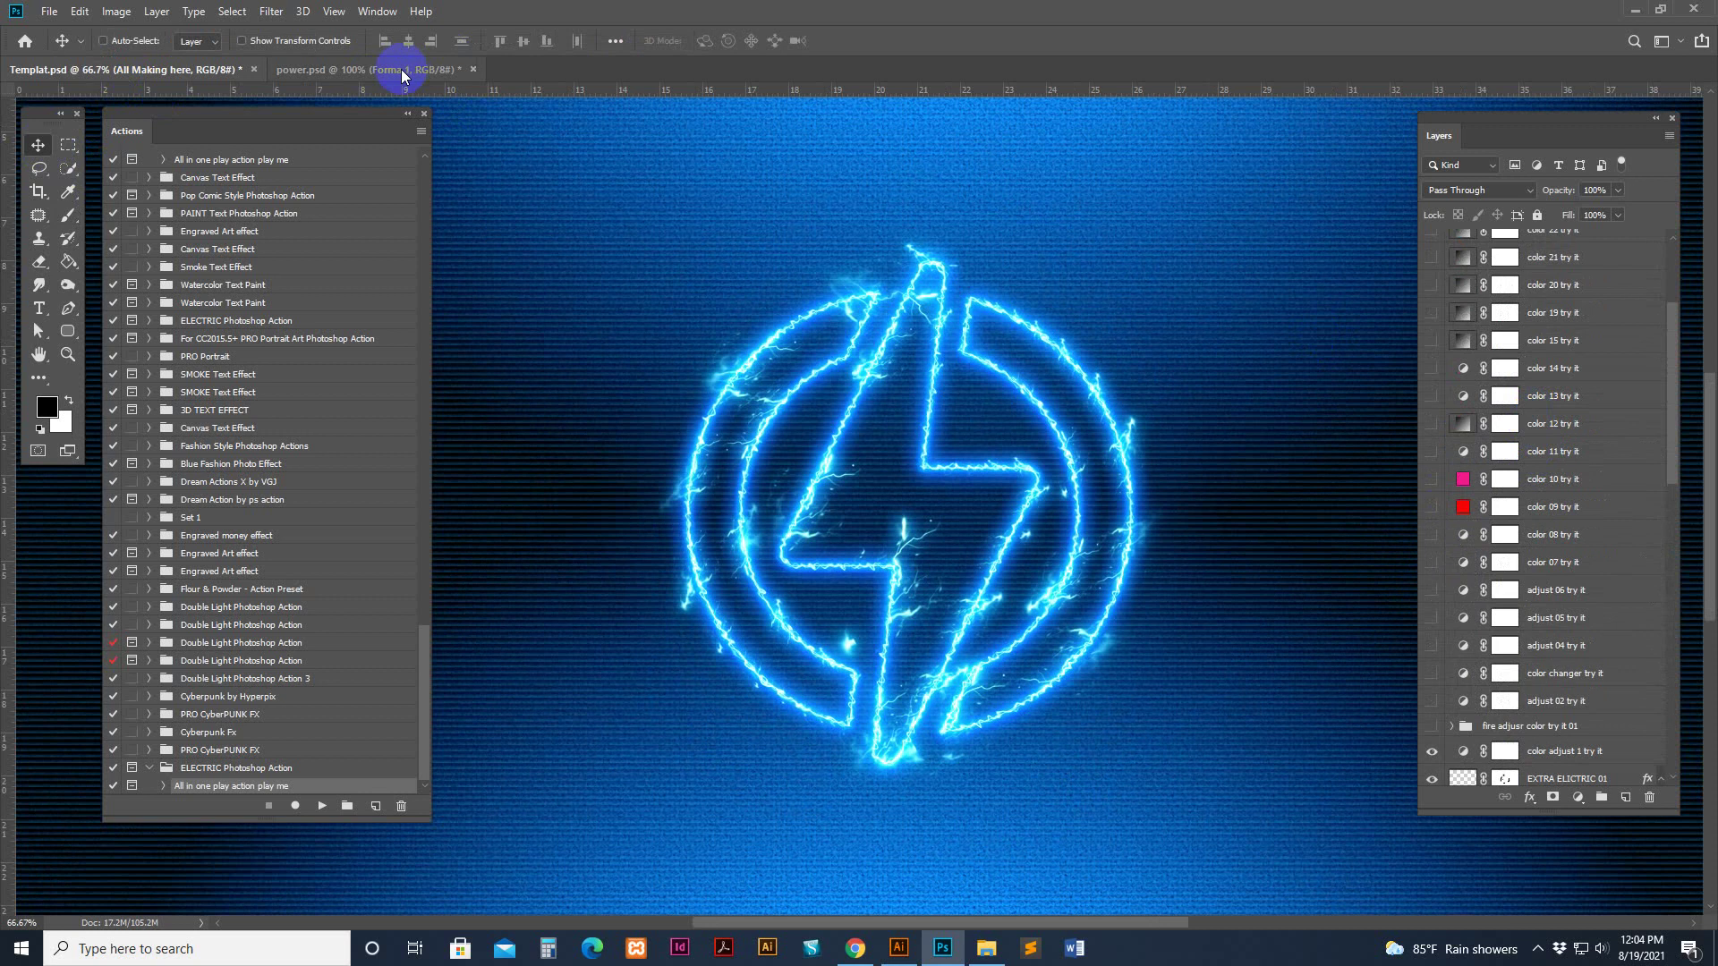
{"action": "left_click", "coordinate": [401, 68]}
{"action": "left_click", "coordinate": [472, 68]}
{"action": "left_click", "coordinate": [861, 354]}
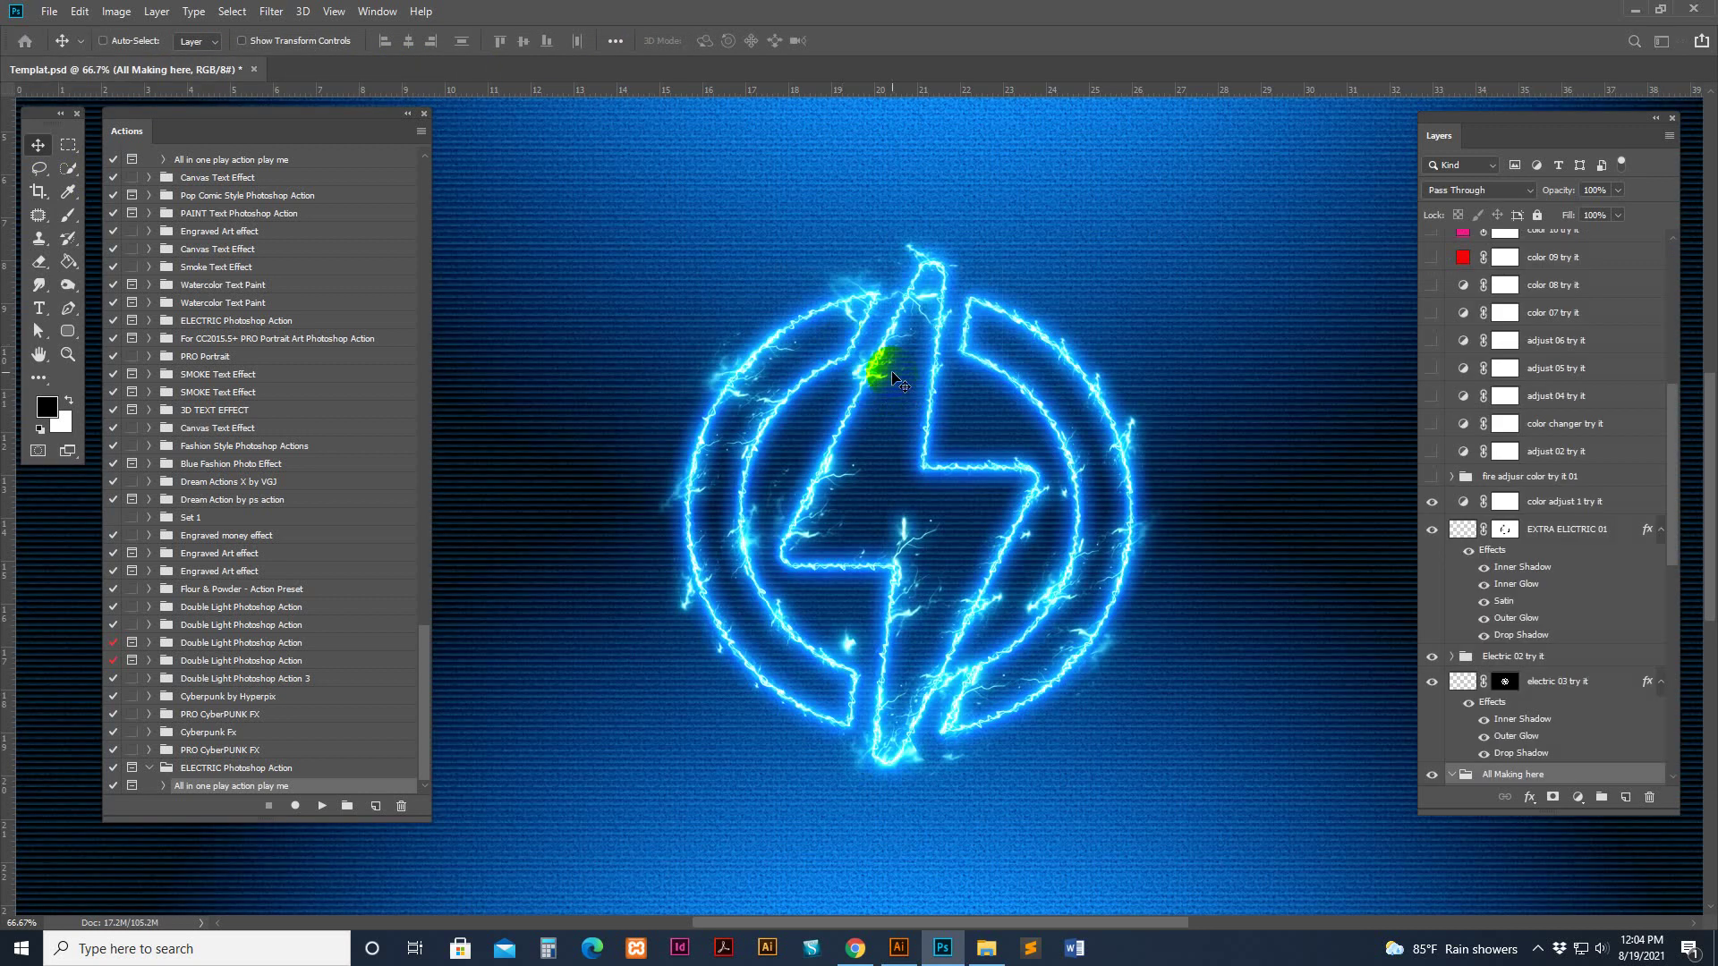
Create a new 3000 x 2000 pixel RGB document at 300 pixels/inch with a white background
{"action": "key", "text": "ctrl+n"}
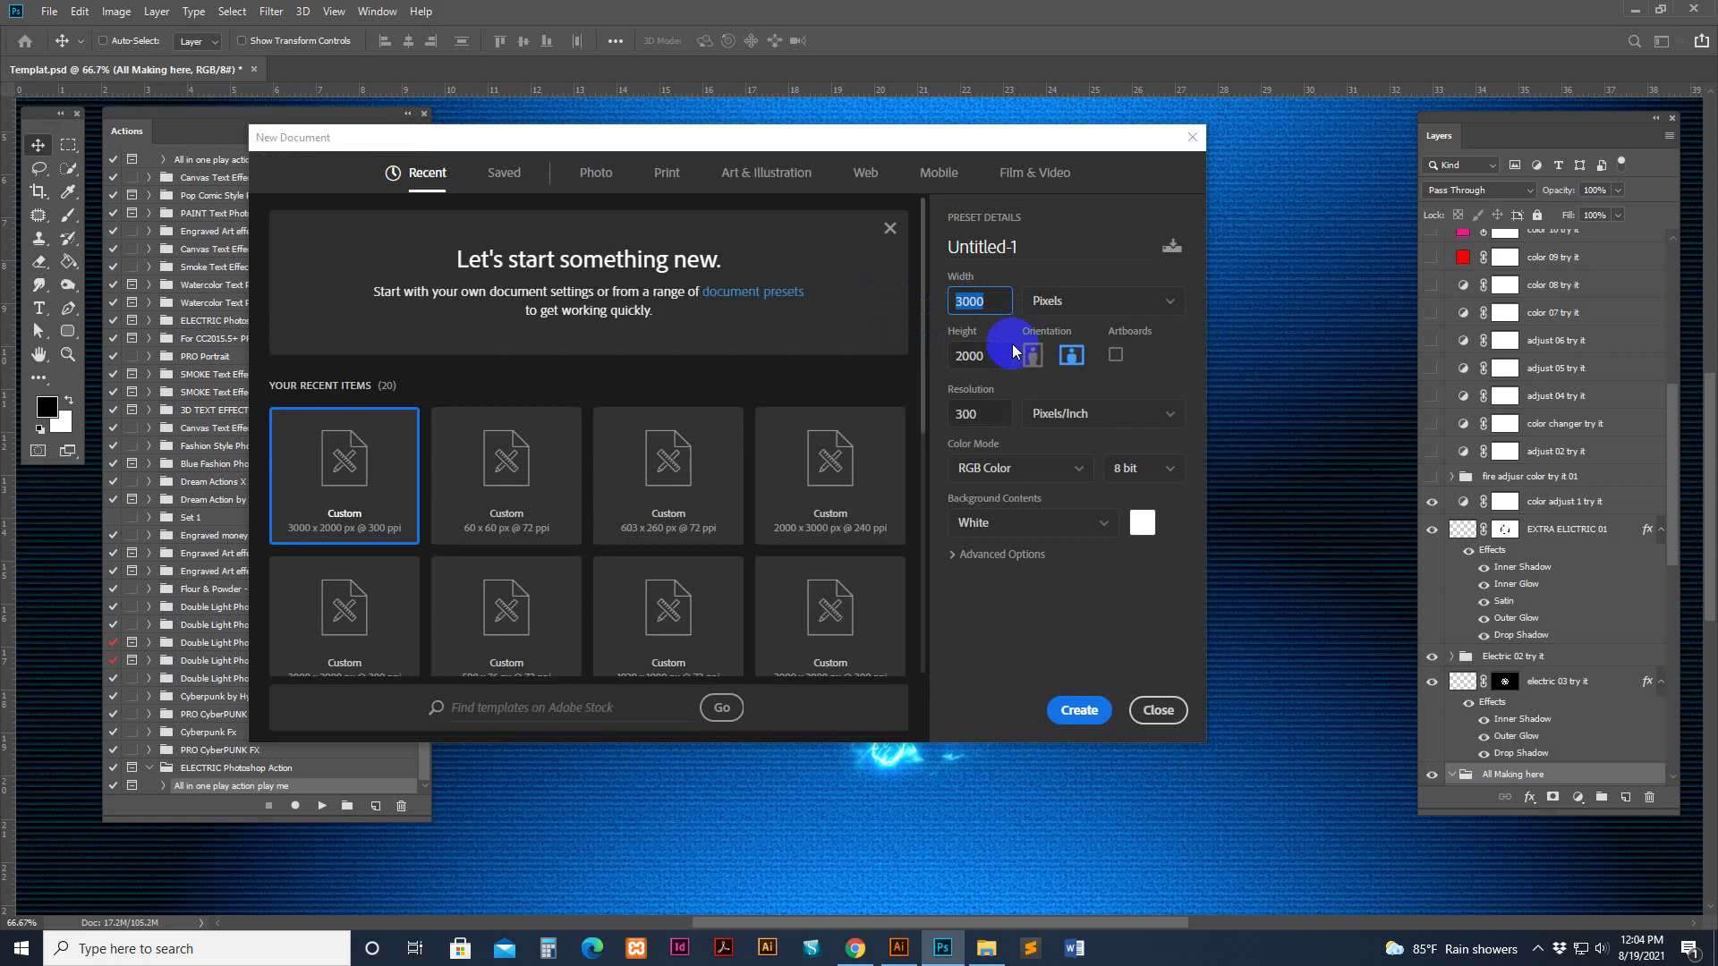
{"action": "double_click", "coordinate": [971, 302]}
{"action": "left_click", "coordinate": [1076, 707]}
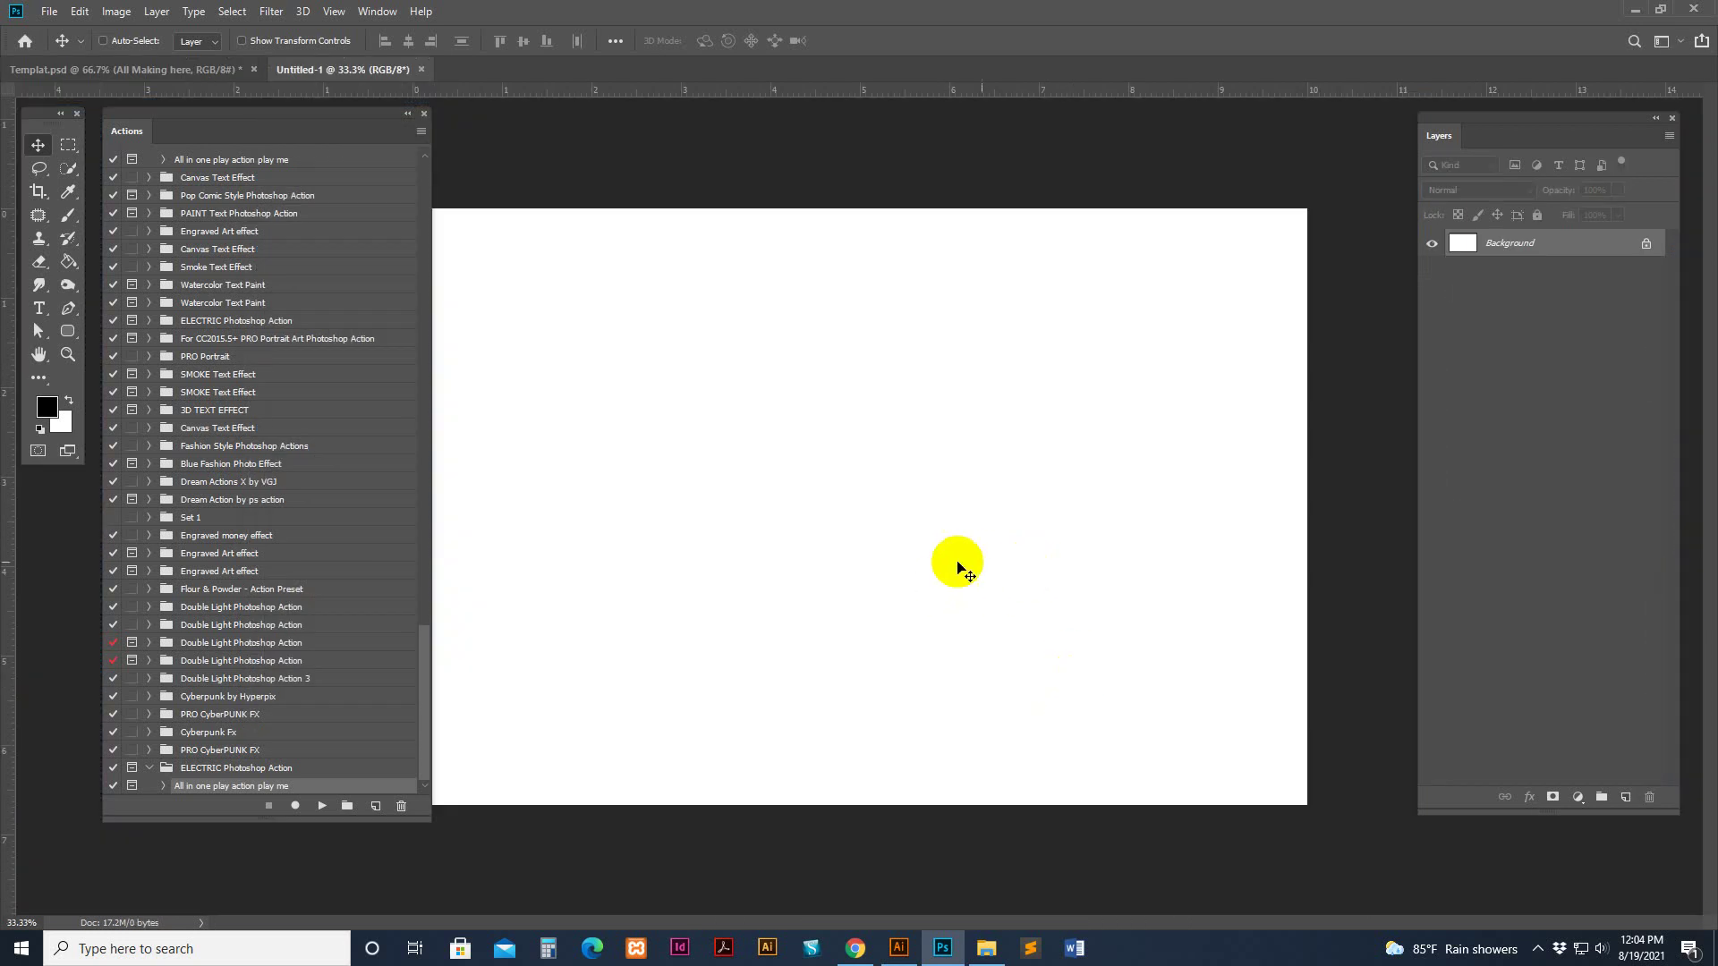
Add a text layer reading HERO in black Aclonica Regular on the blank canvas
{"action": "left_click", "coordinate": [38, 307]}
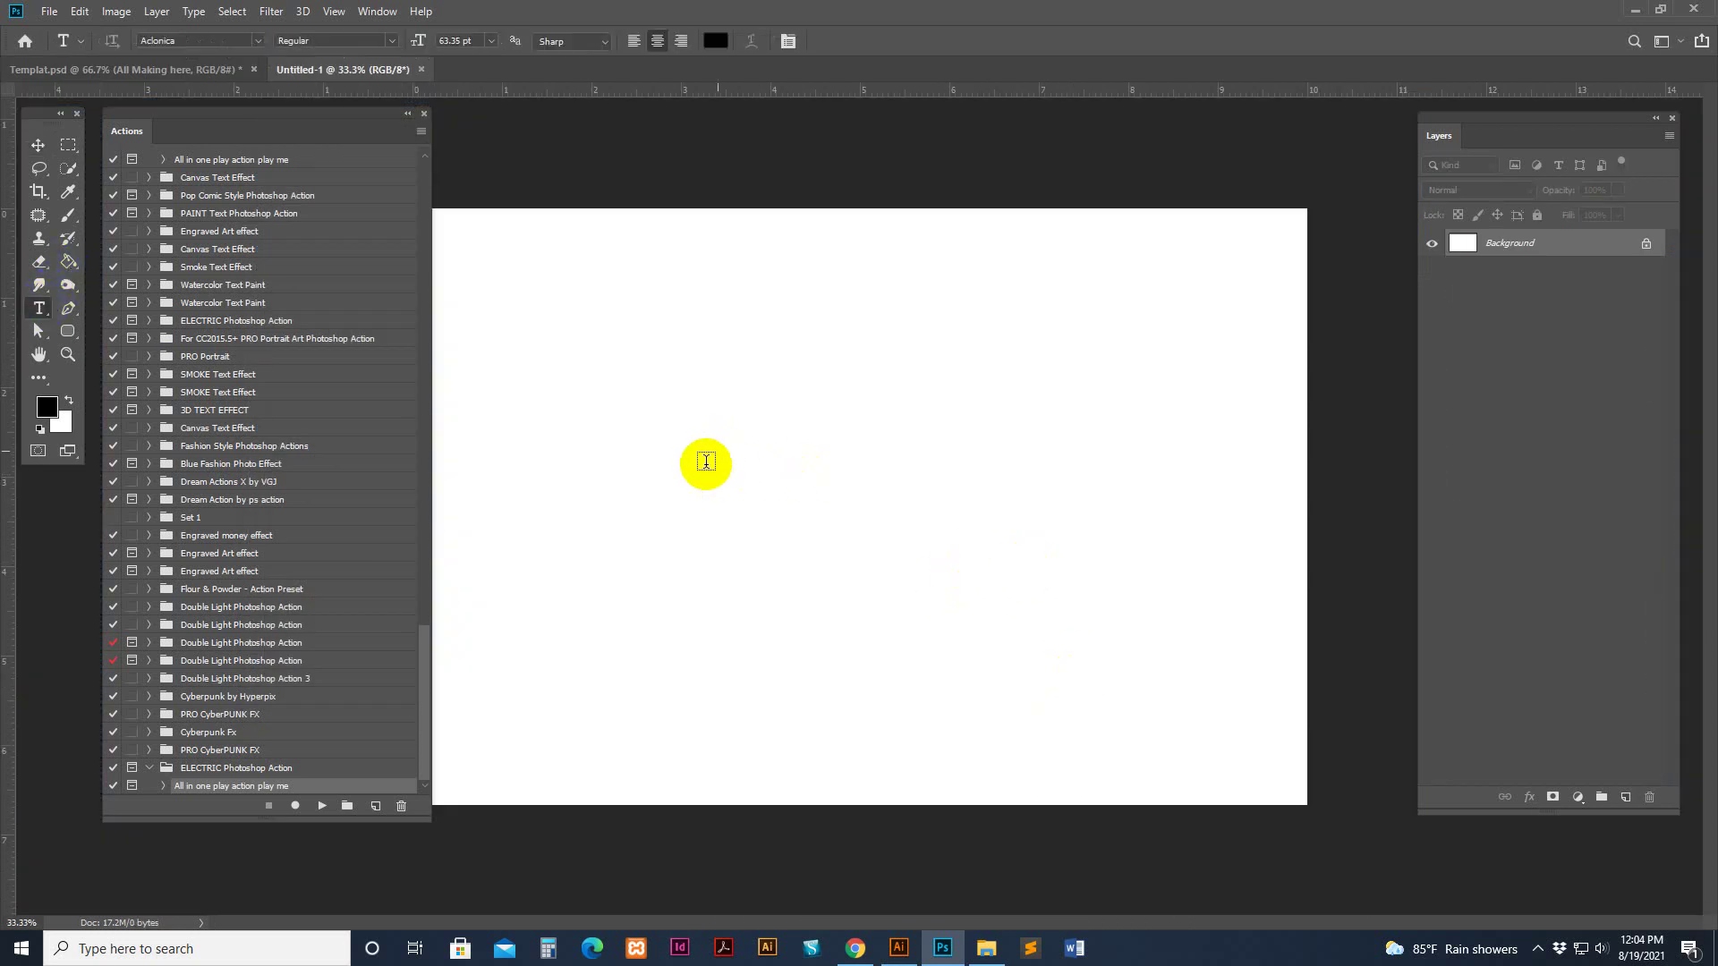
{"action": "left_click", "coordinate": [829, 465]}
{"action": "type", "text": "h"}
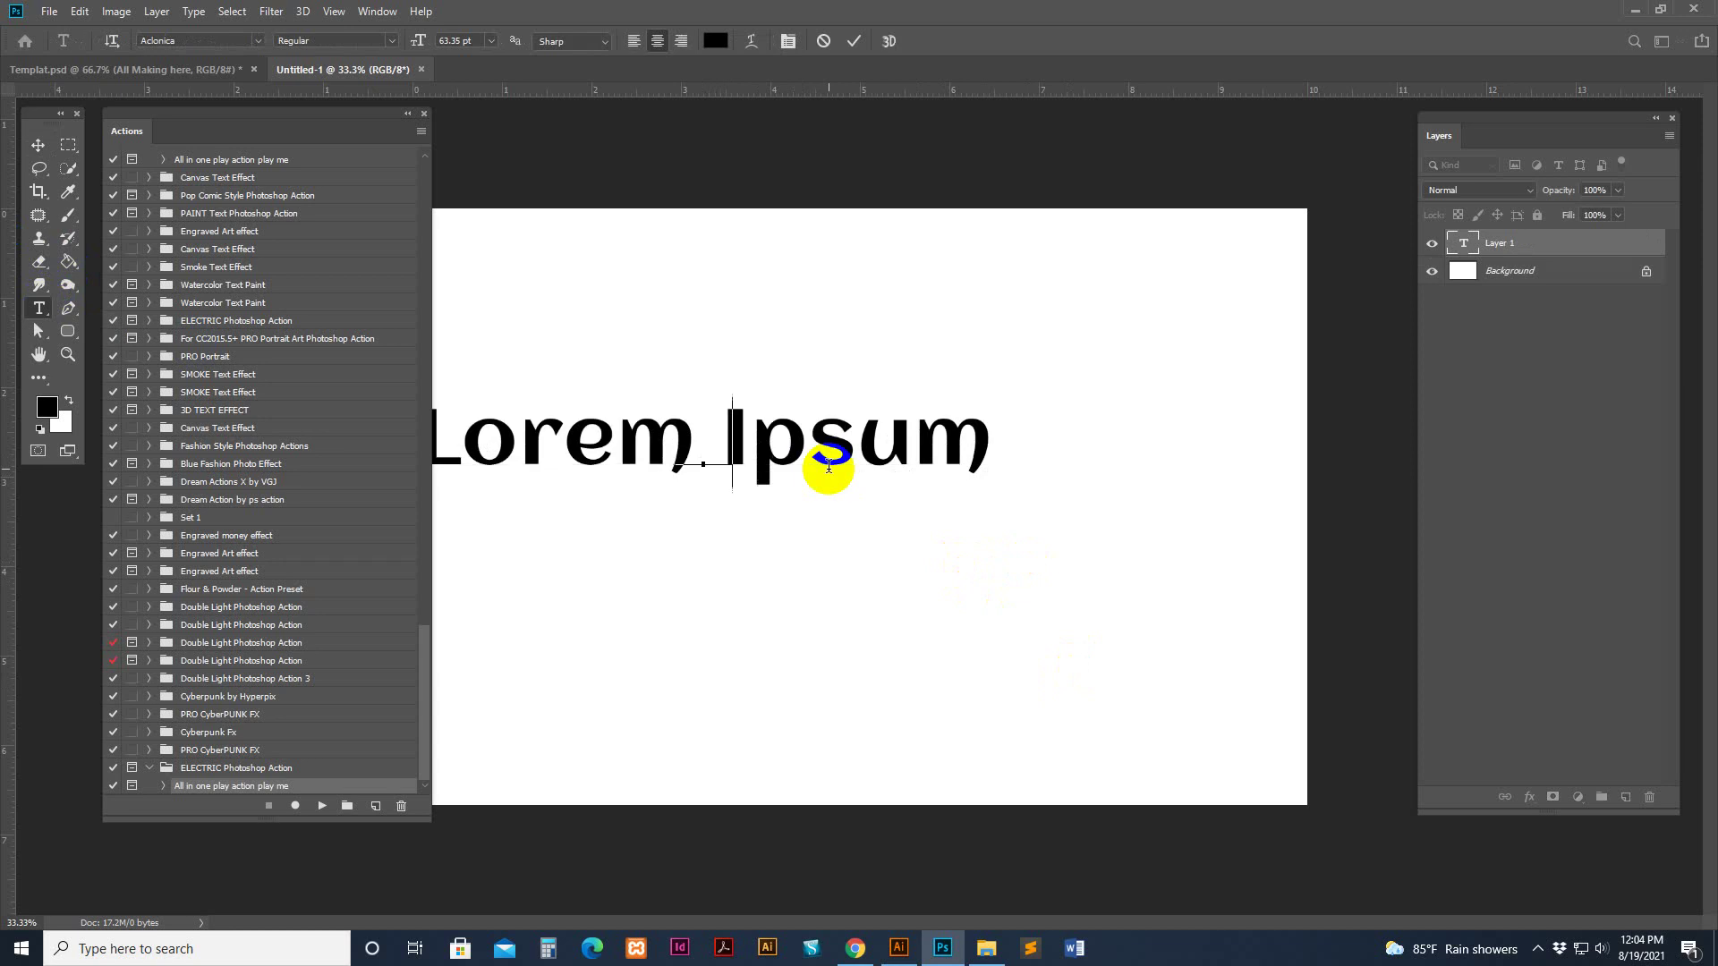
{"action": "key", "text": "BackSpace"}
{"action": "type", "text": "H"}
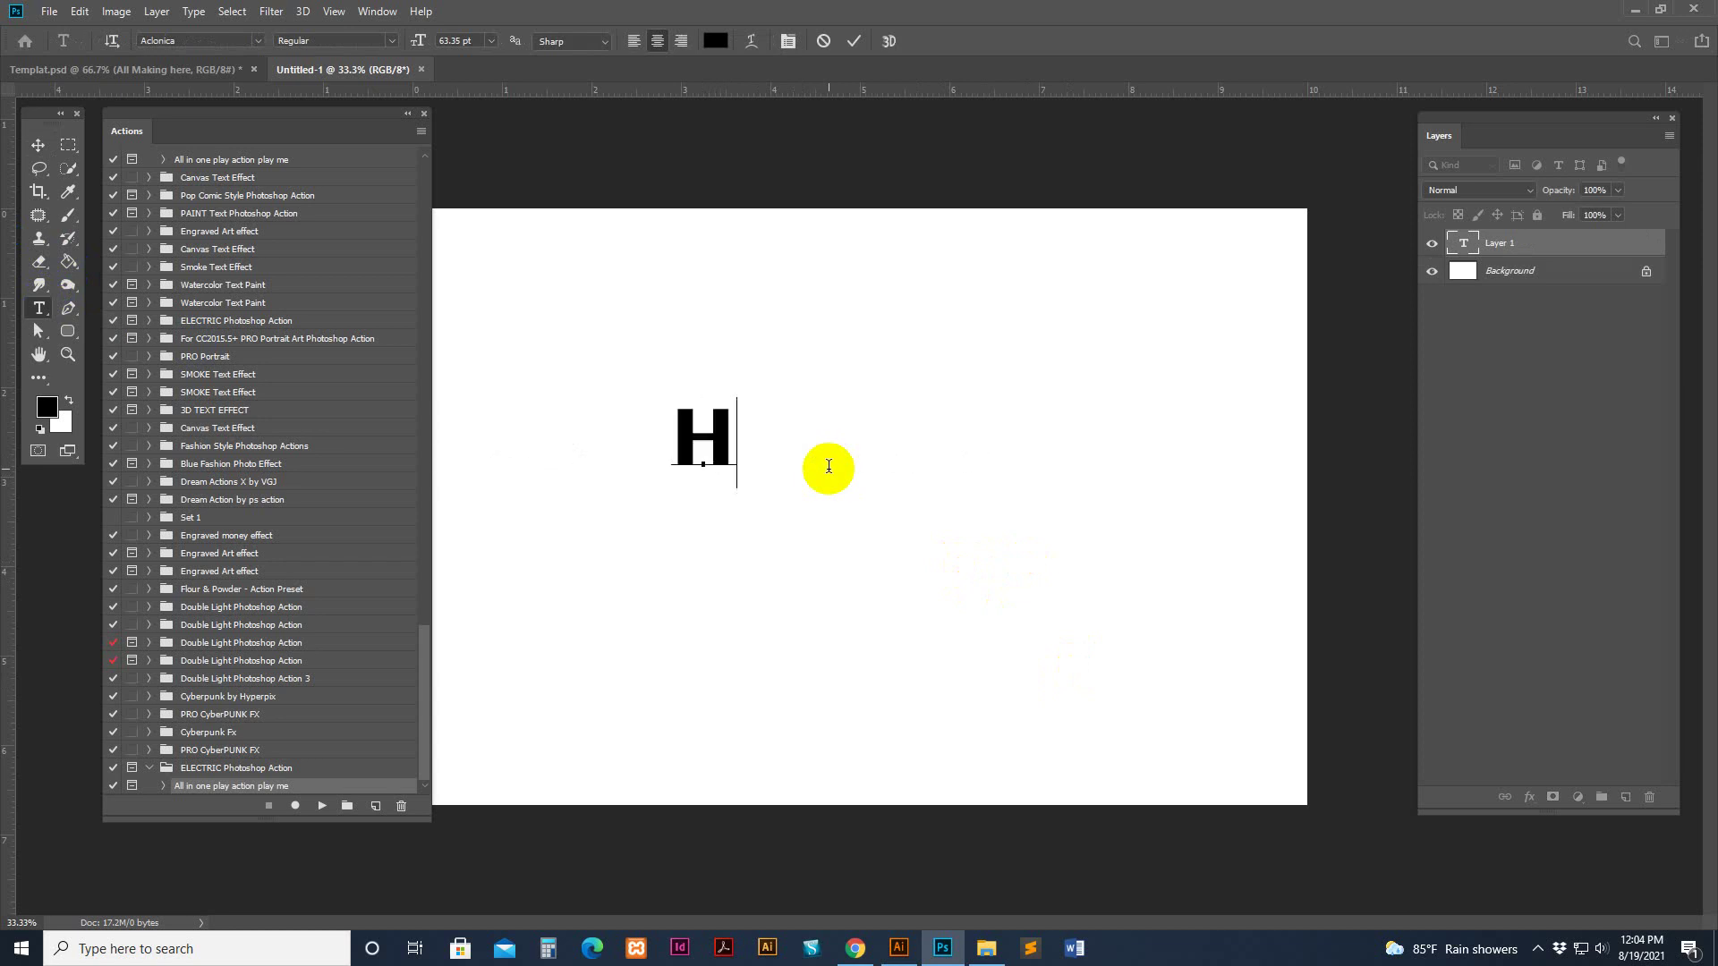
{"action": "type", "text": "ERO"}
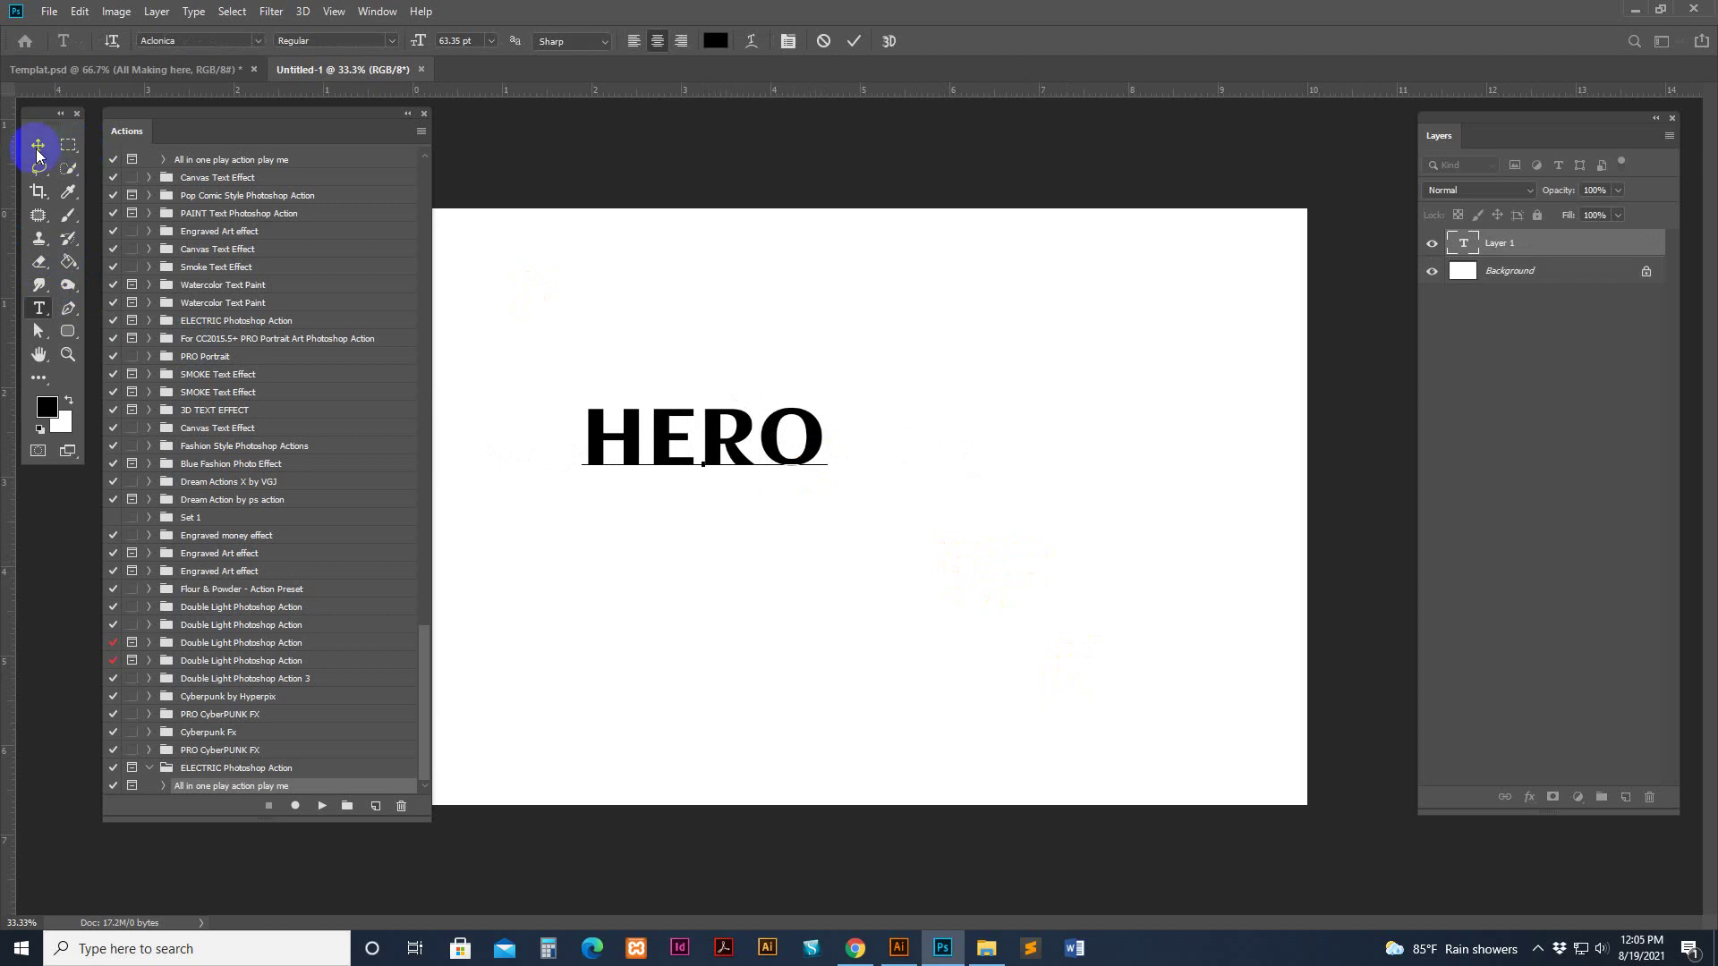
Replace the word HERO with 20% OFFER and move the text to about the middle of the canvas
{"action": "left_click_drag", "start_coordinate": [600, 429], "coordinate": [891, 432]}
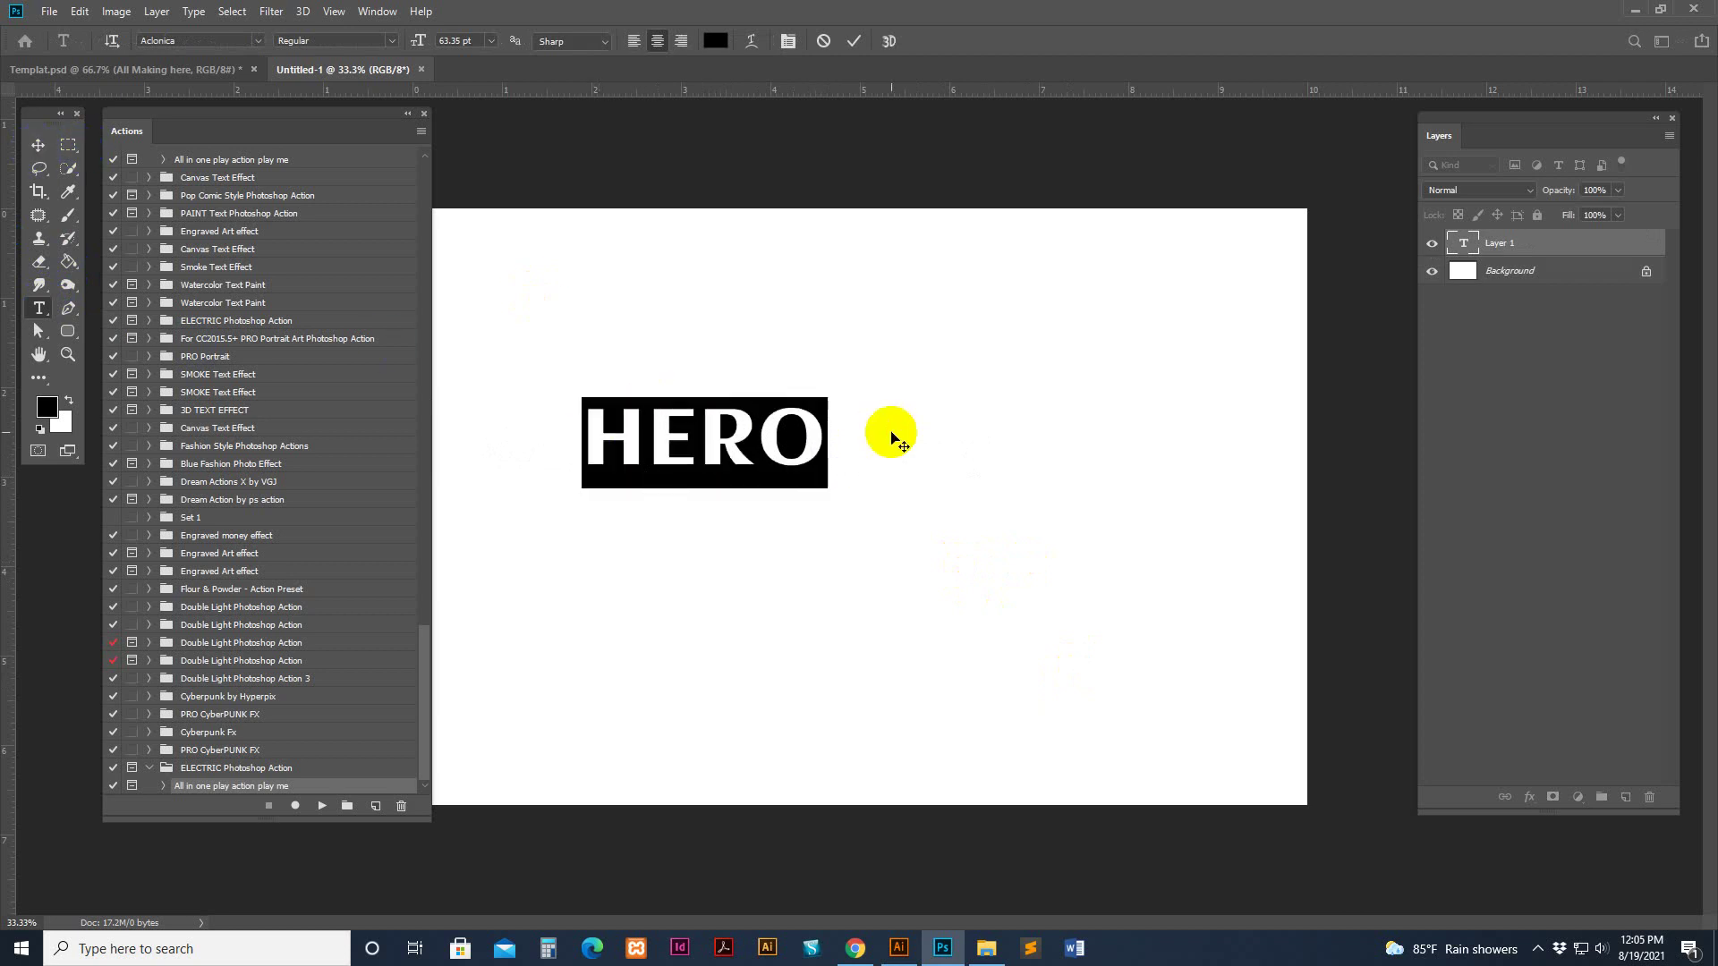
{"action": "type", "text": "20"}
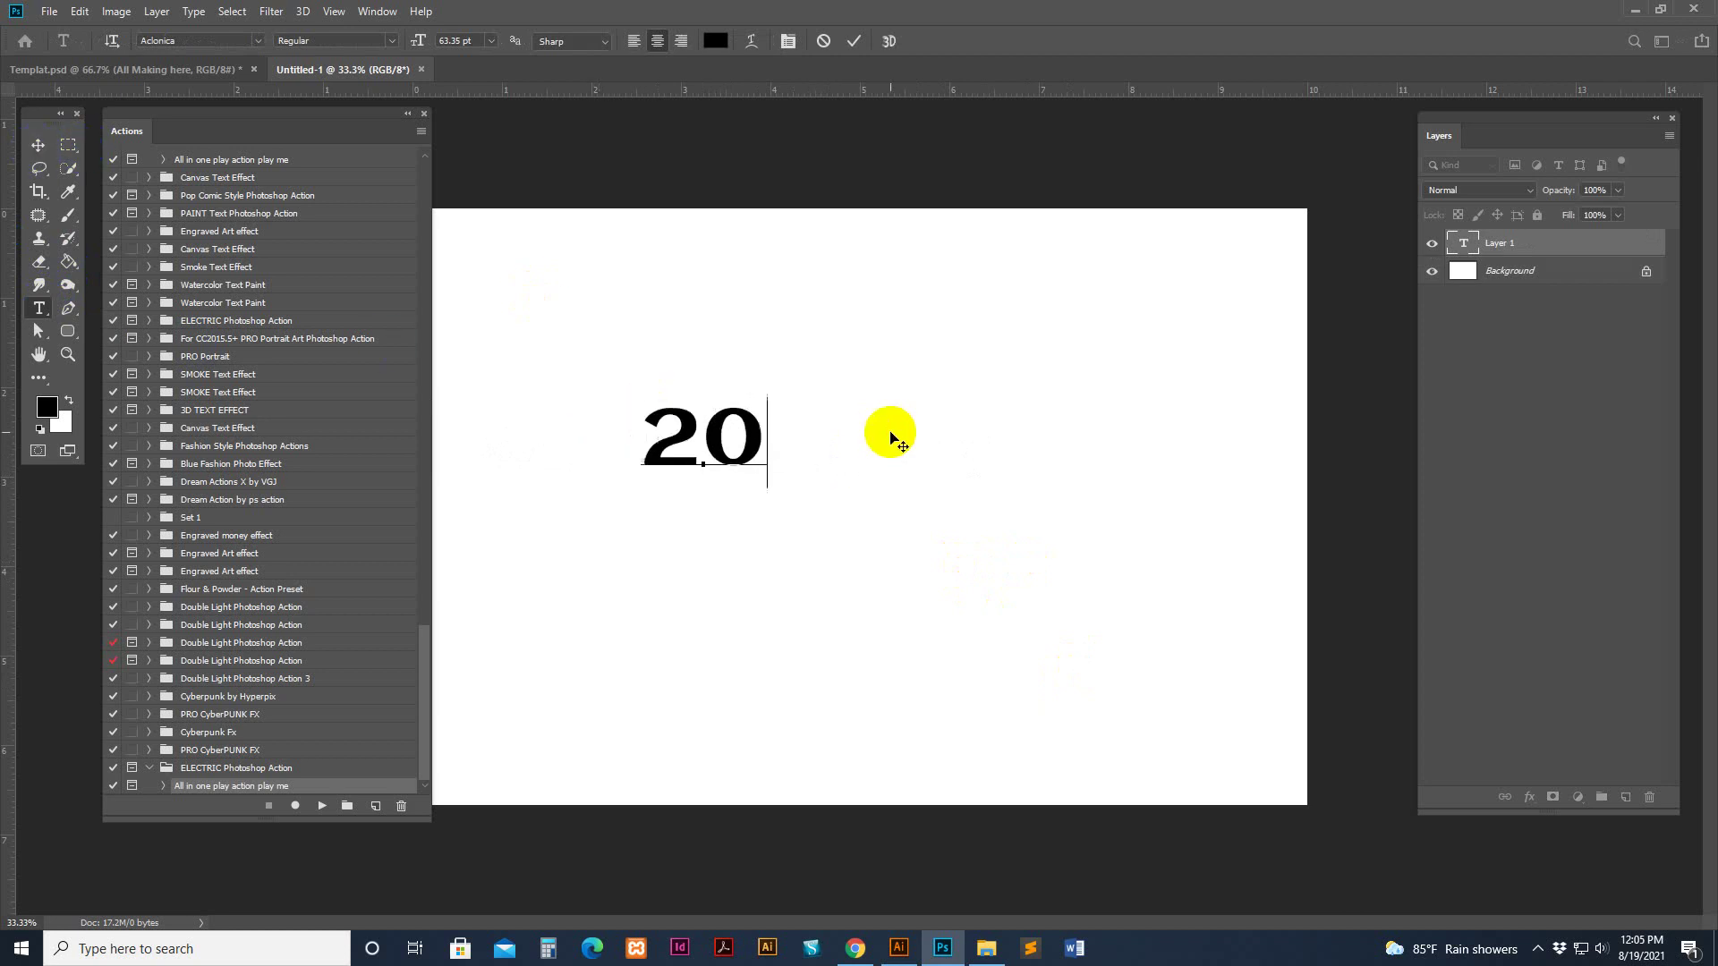
{"action": "type", "text": "% O"}
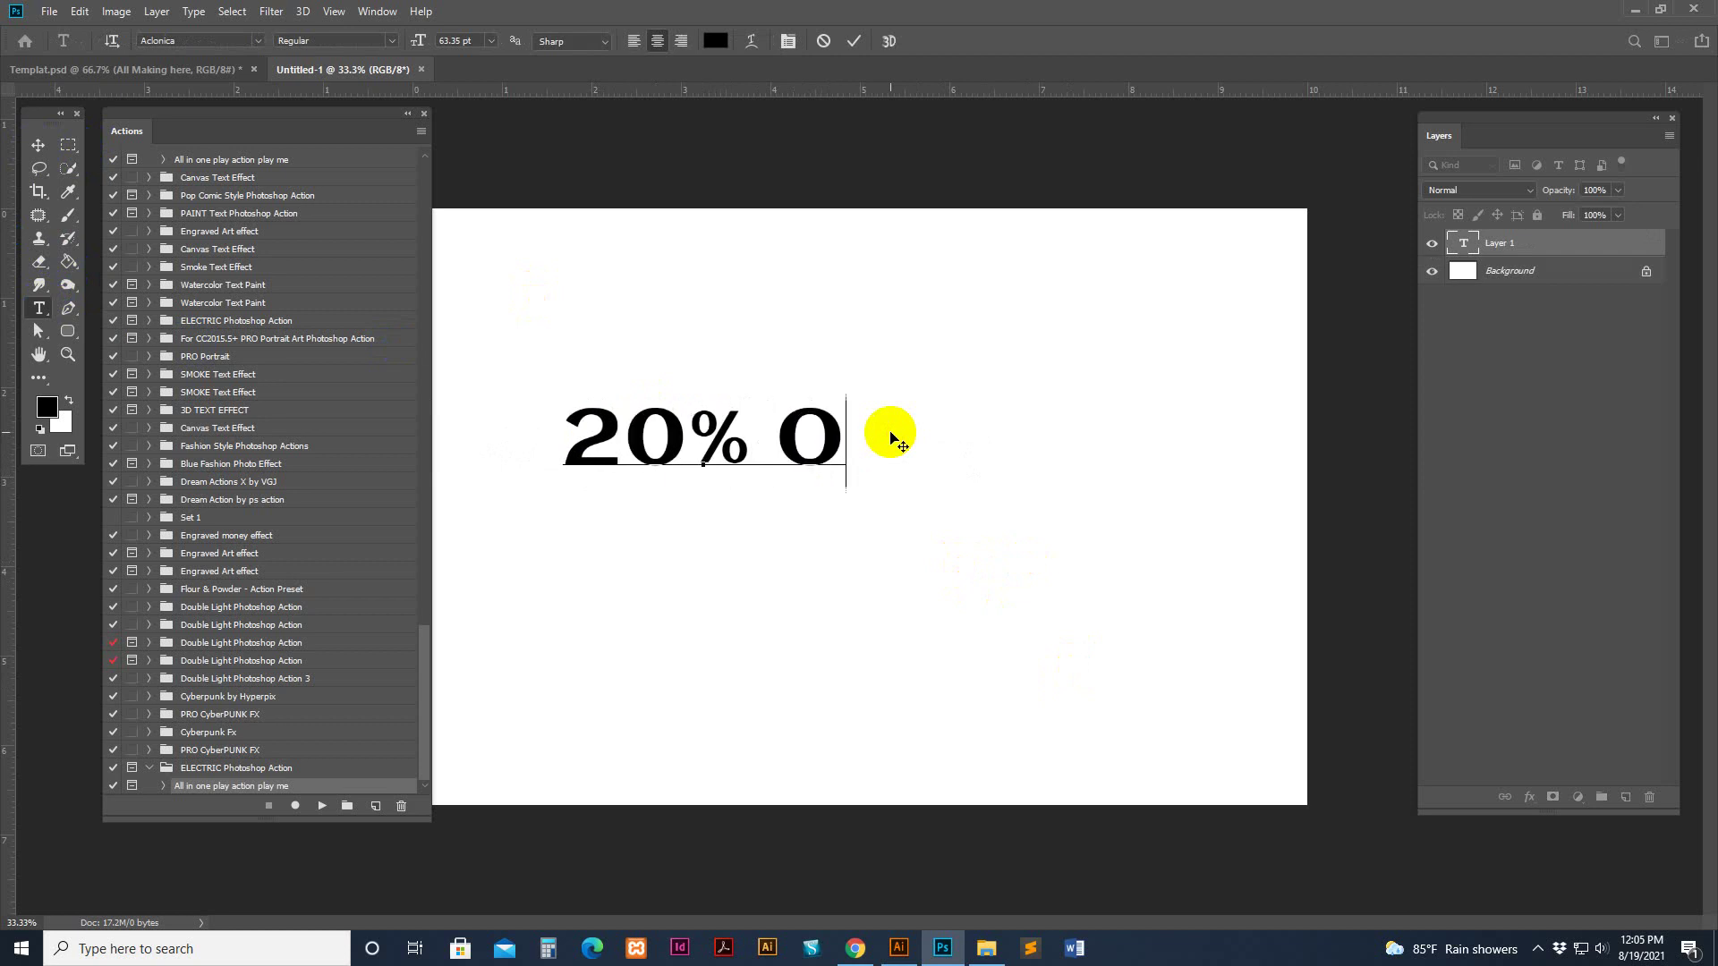
{"action": "type", "text": "FFER"}
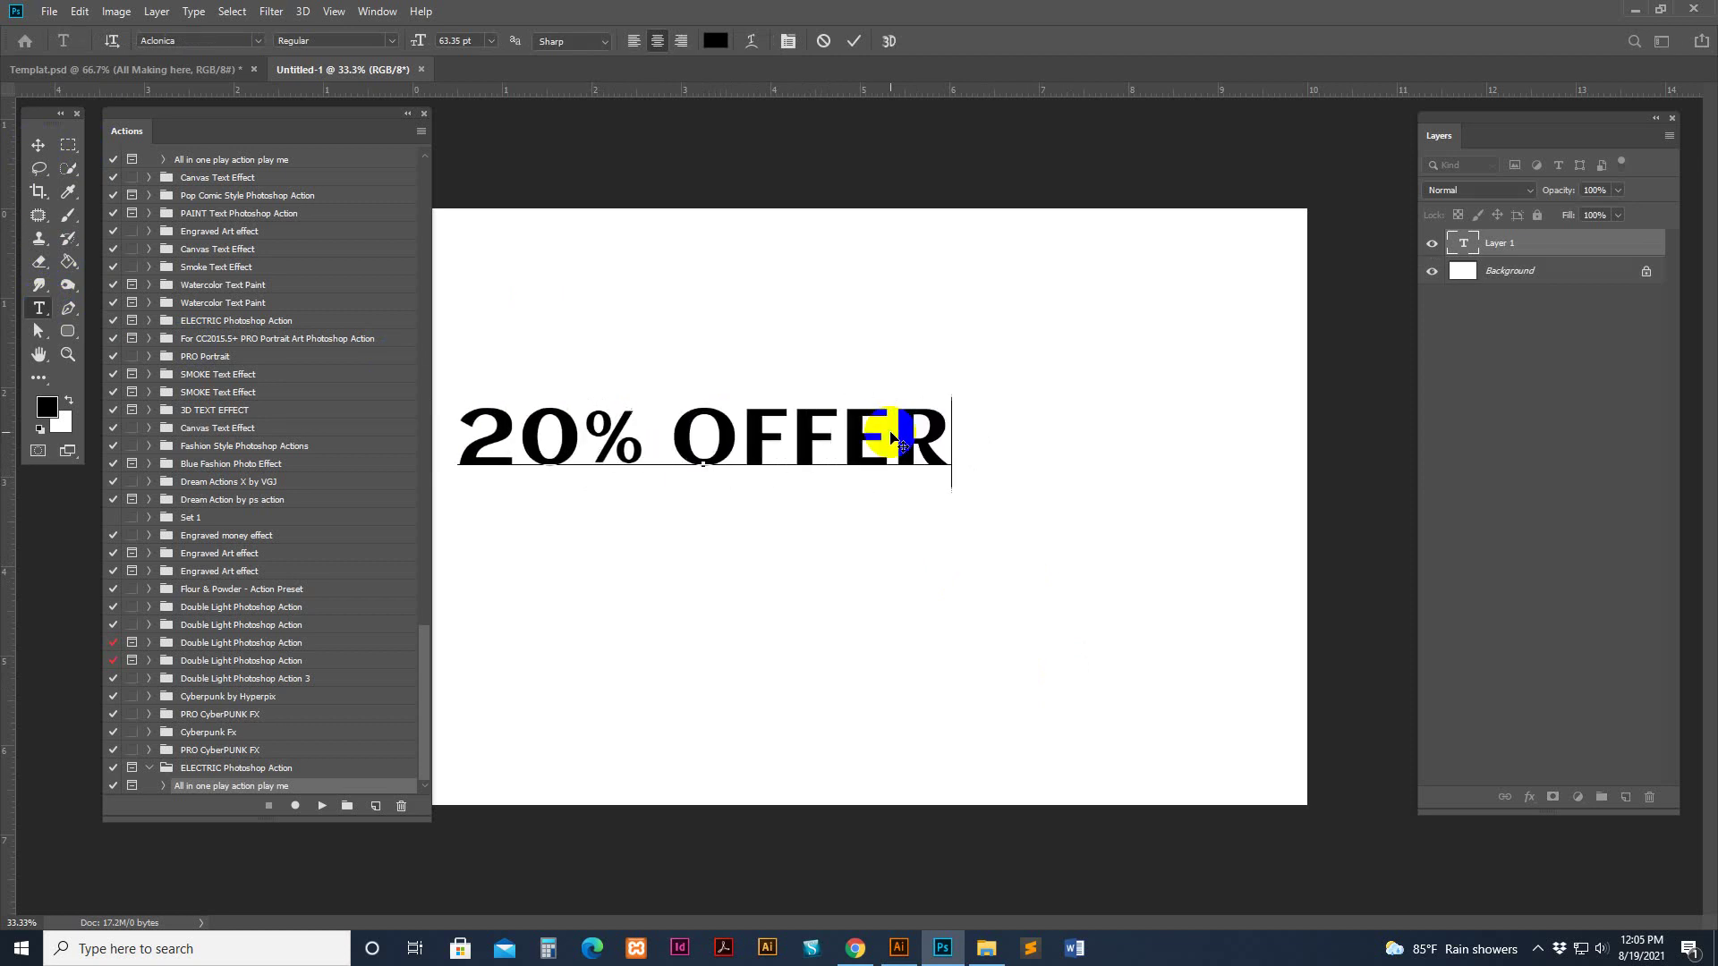
{"action": "left_click", "coordinate": [48, 155]}
{"action": "left_click_drag", "start_coordinate": [826, 444], "coordinate": [958, 510]}
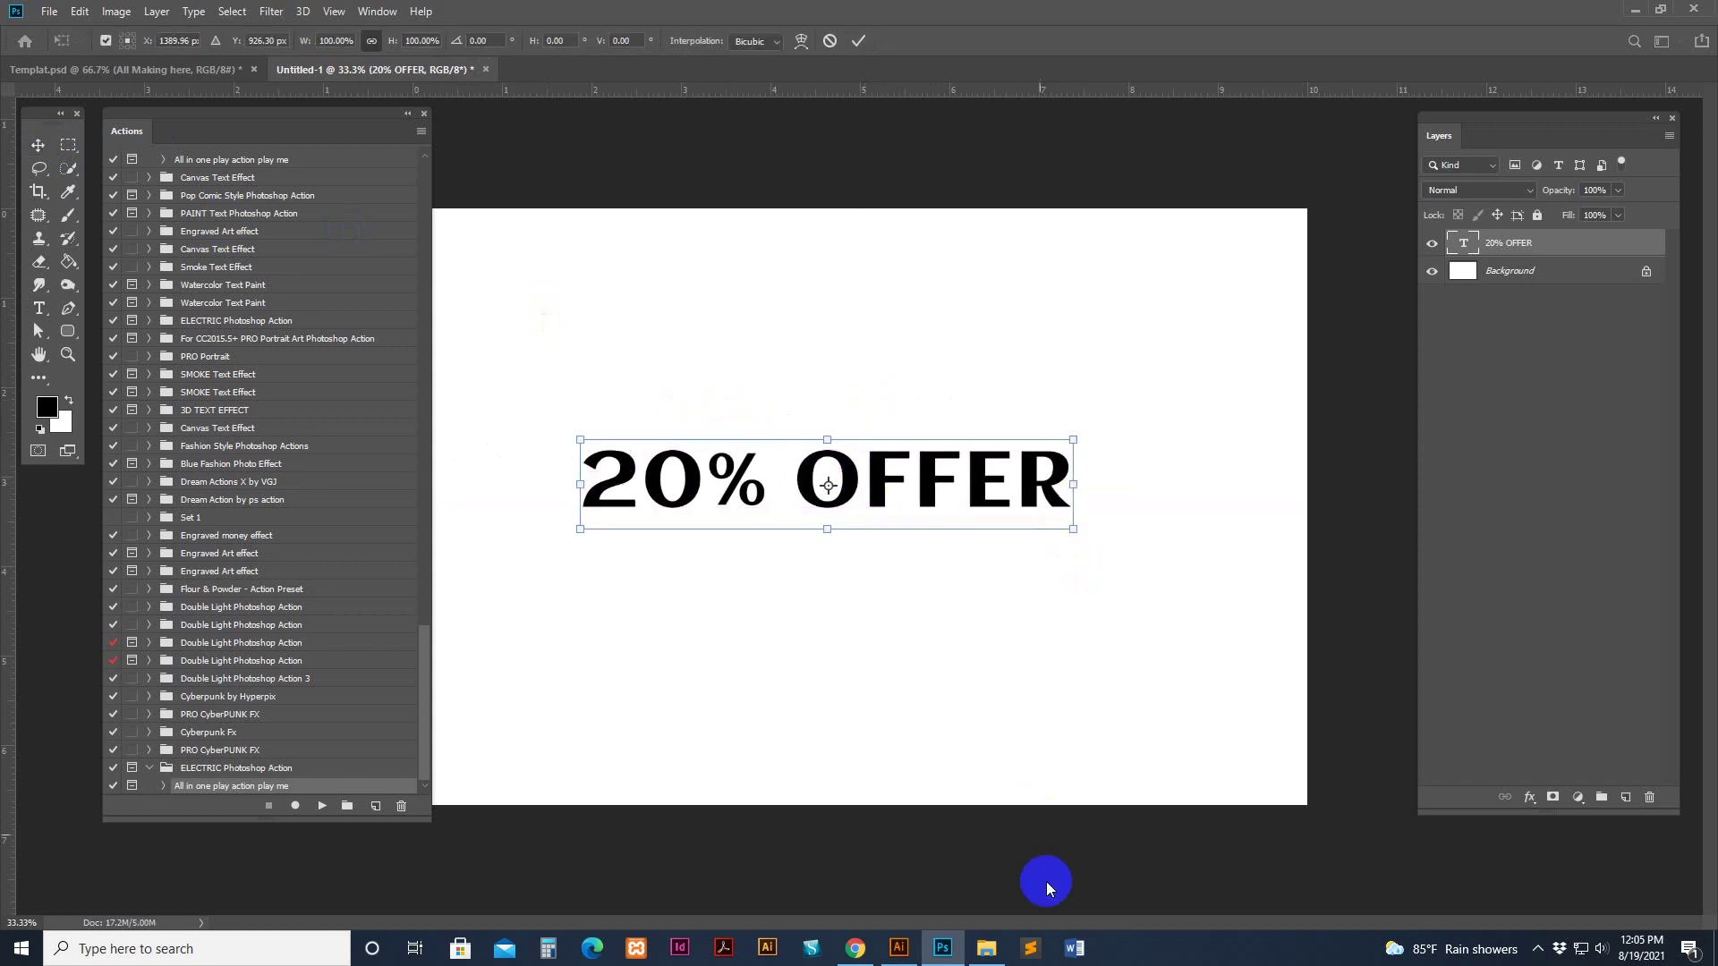
Browse the finished example images in the Electric Text Effect folder, starting from ELECTRIC Photoshop Action 05.jpg, and close the viewer
{"action": "left_click", "coordinate": [986, 949]}
{"action": "left_click", "coordinate": [965, 635]}
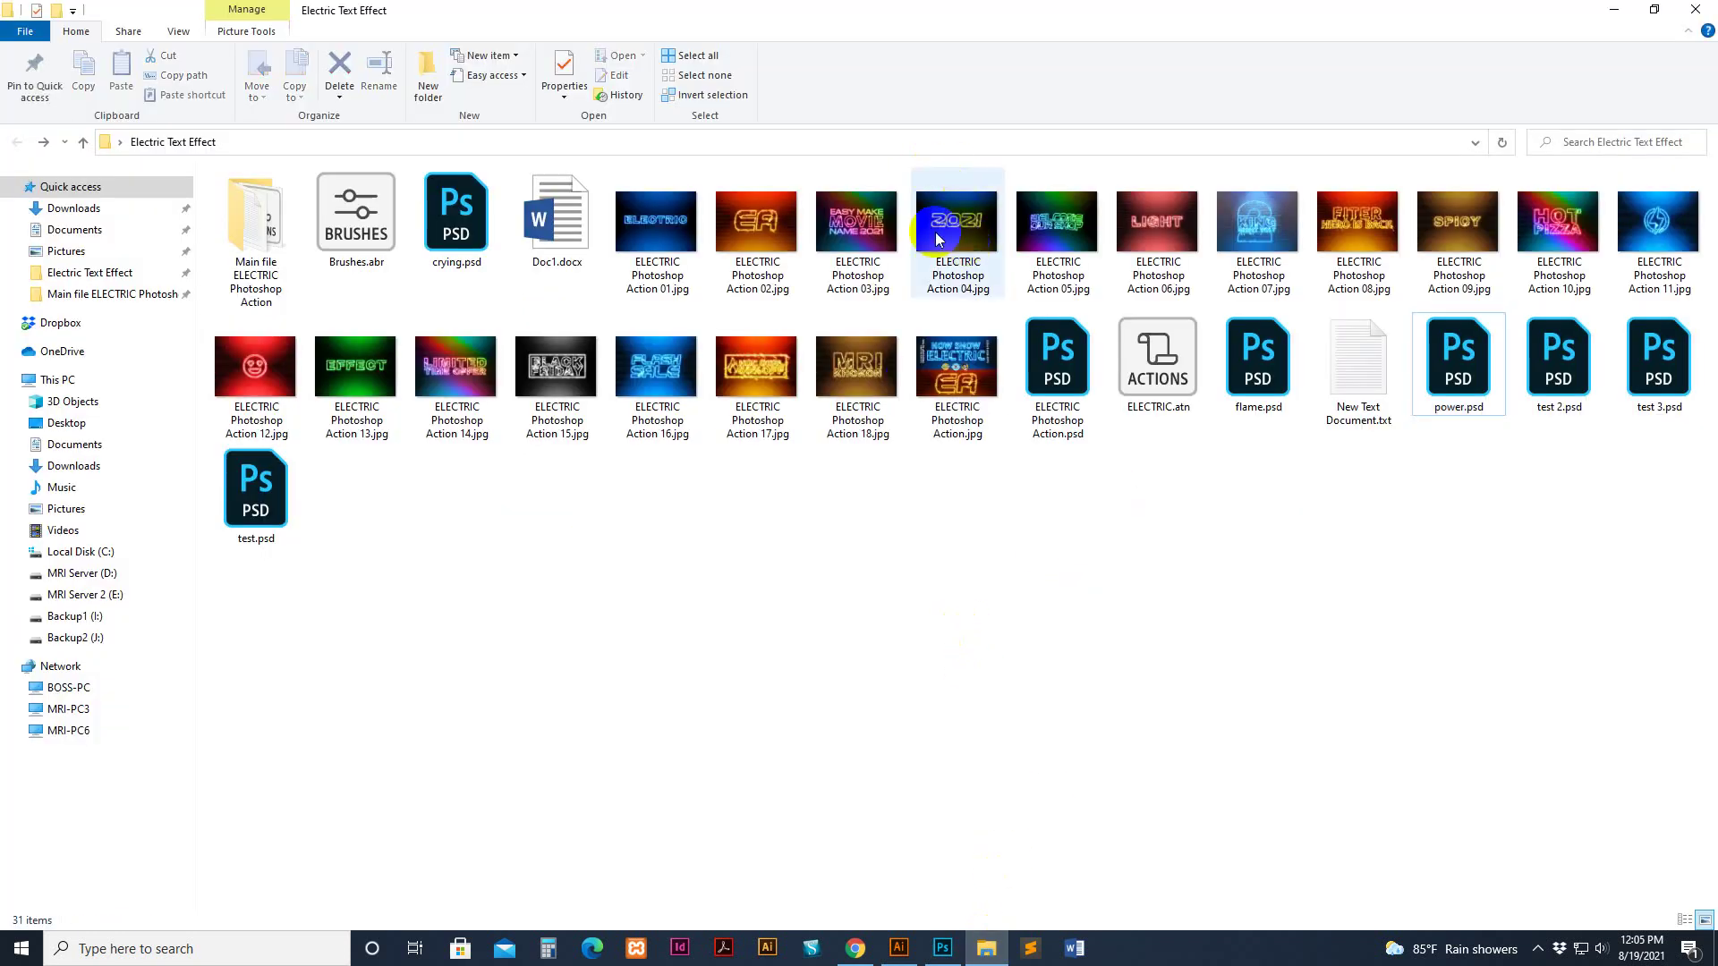
{"action": "double_click", "coordinate": [1063, 231]}
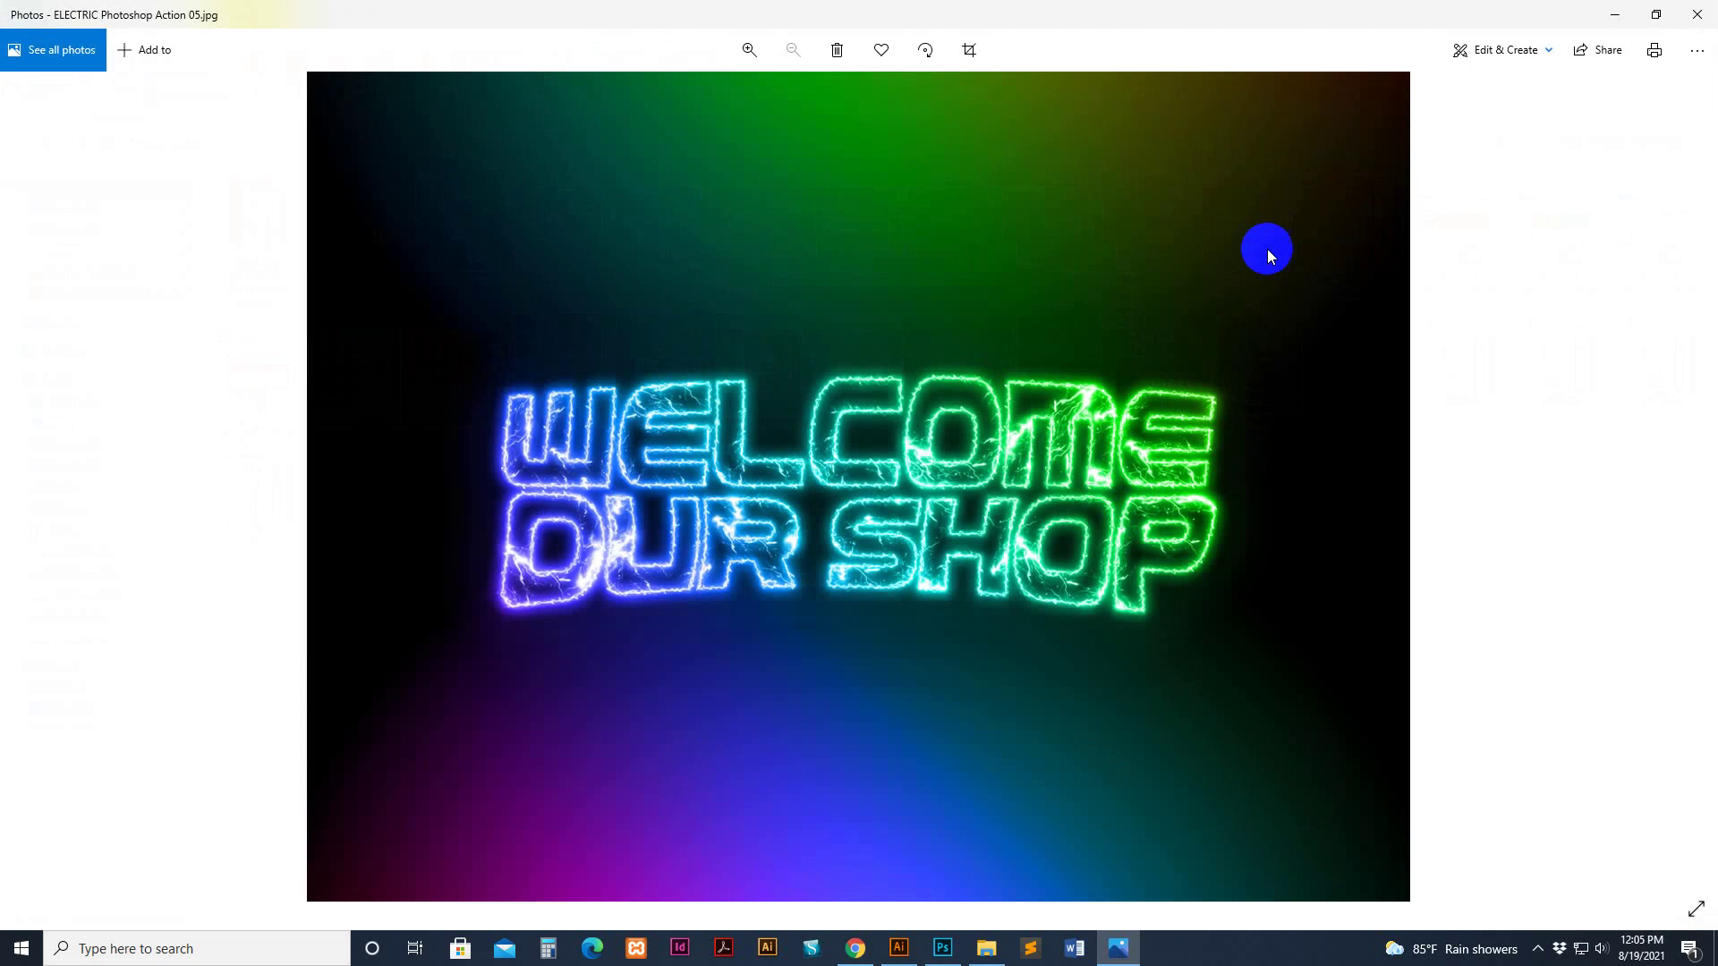
{"action": "key", "text": "Right"}
{"action": "left_click", "coordinate": [1269, 255]}
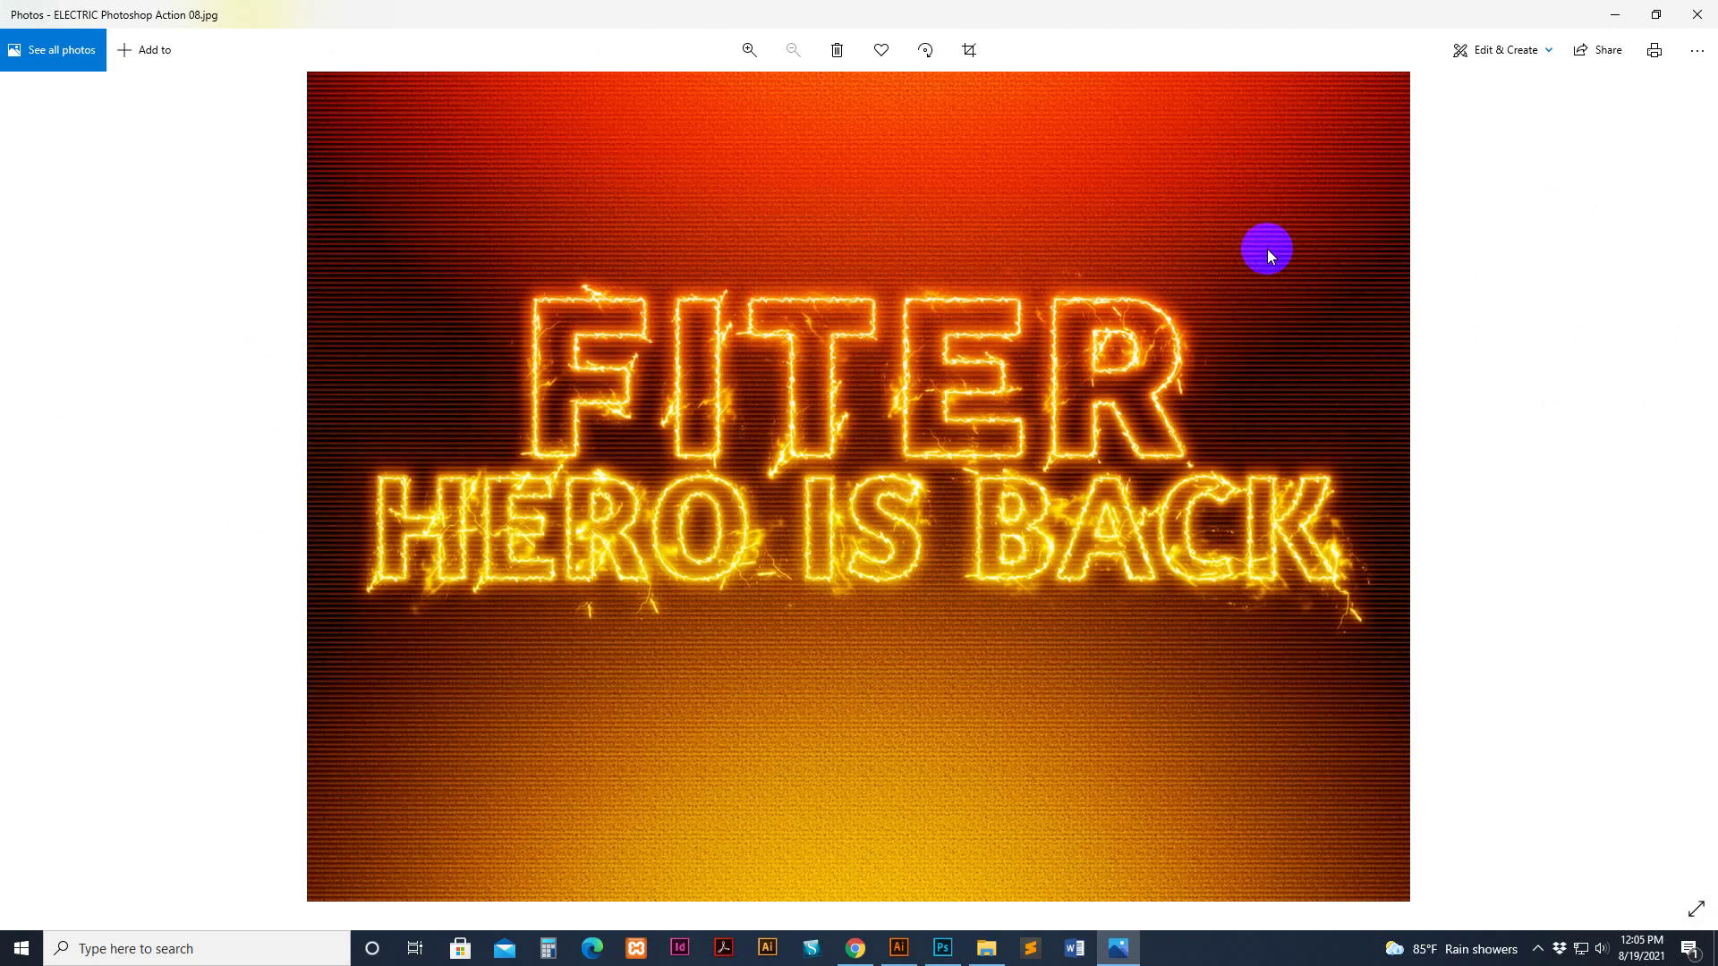
{"action": "key", "text": "Right"}
{"action": "key", "text": "Right"}
{"action": "key", "text": "Right"}
{"action": "key", "text": "Right"}
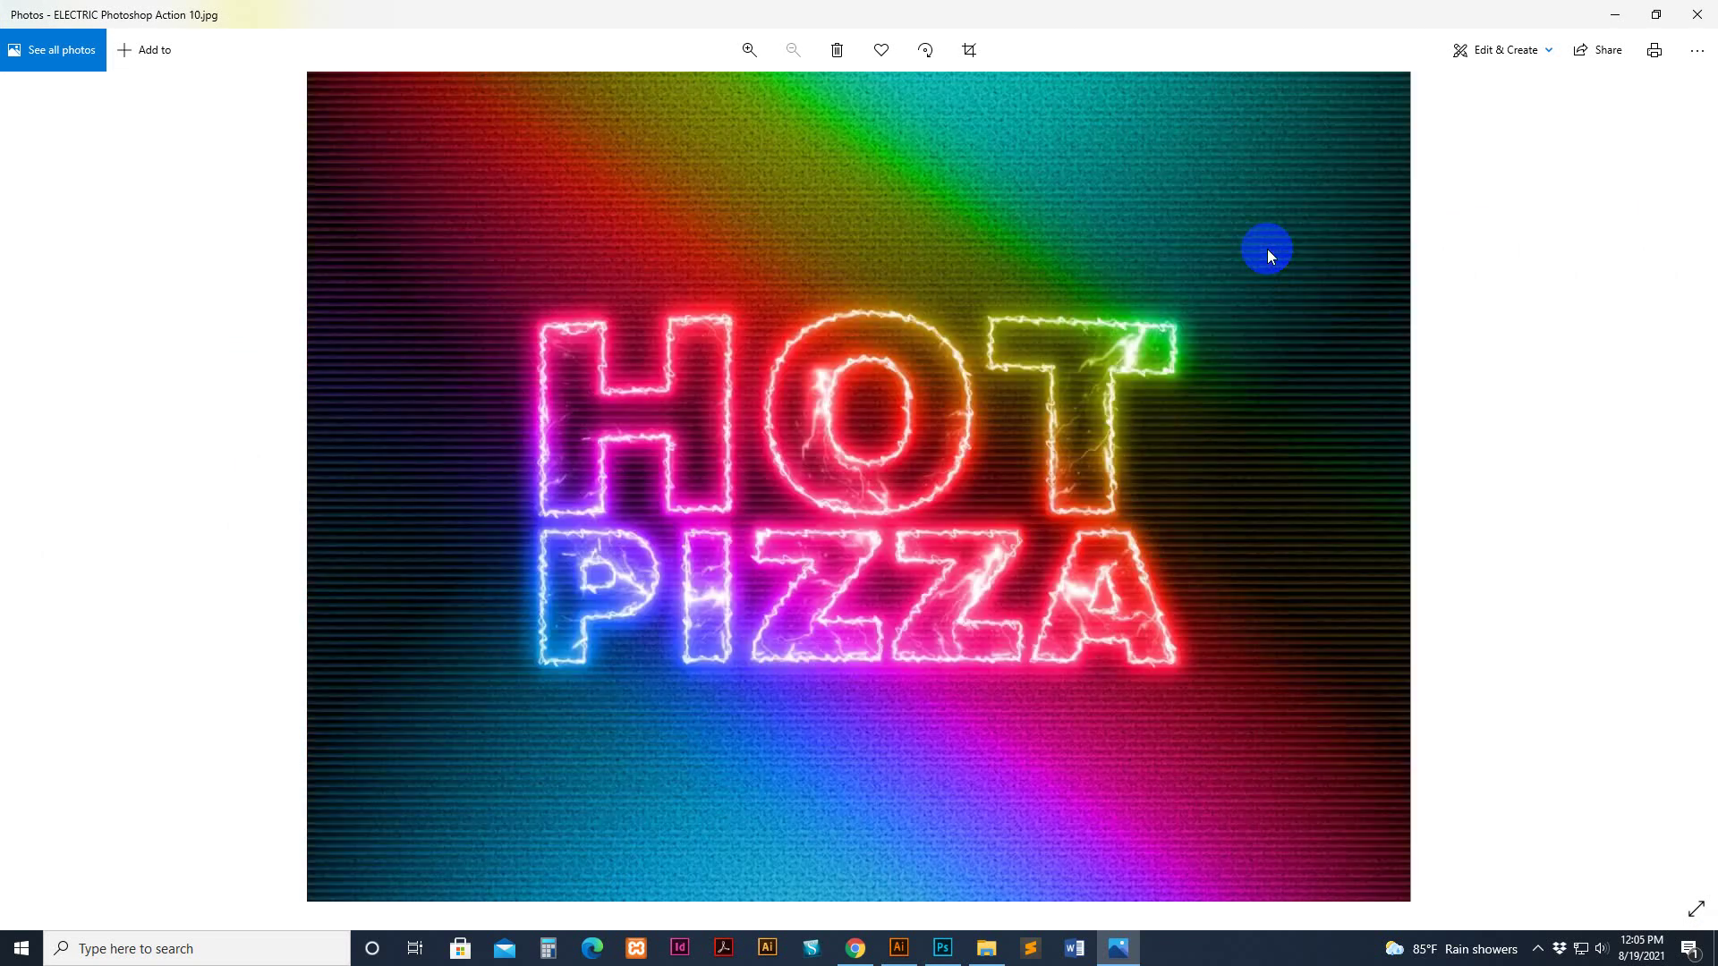
{"action": "key", "text": "Right"}
{"action": "key", "text": "Right"}
{"action": "key", "text": "Right"}
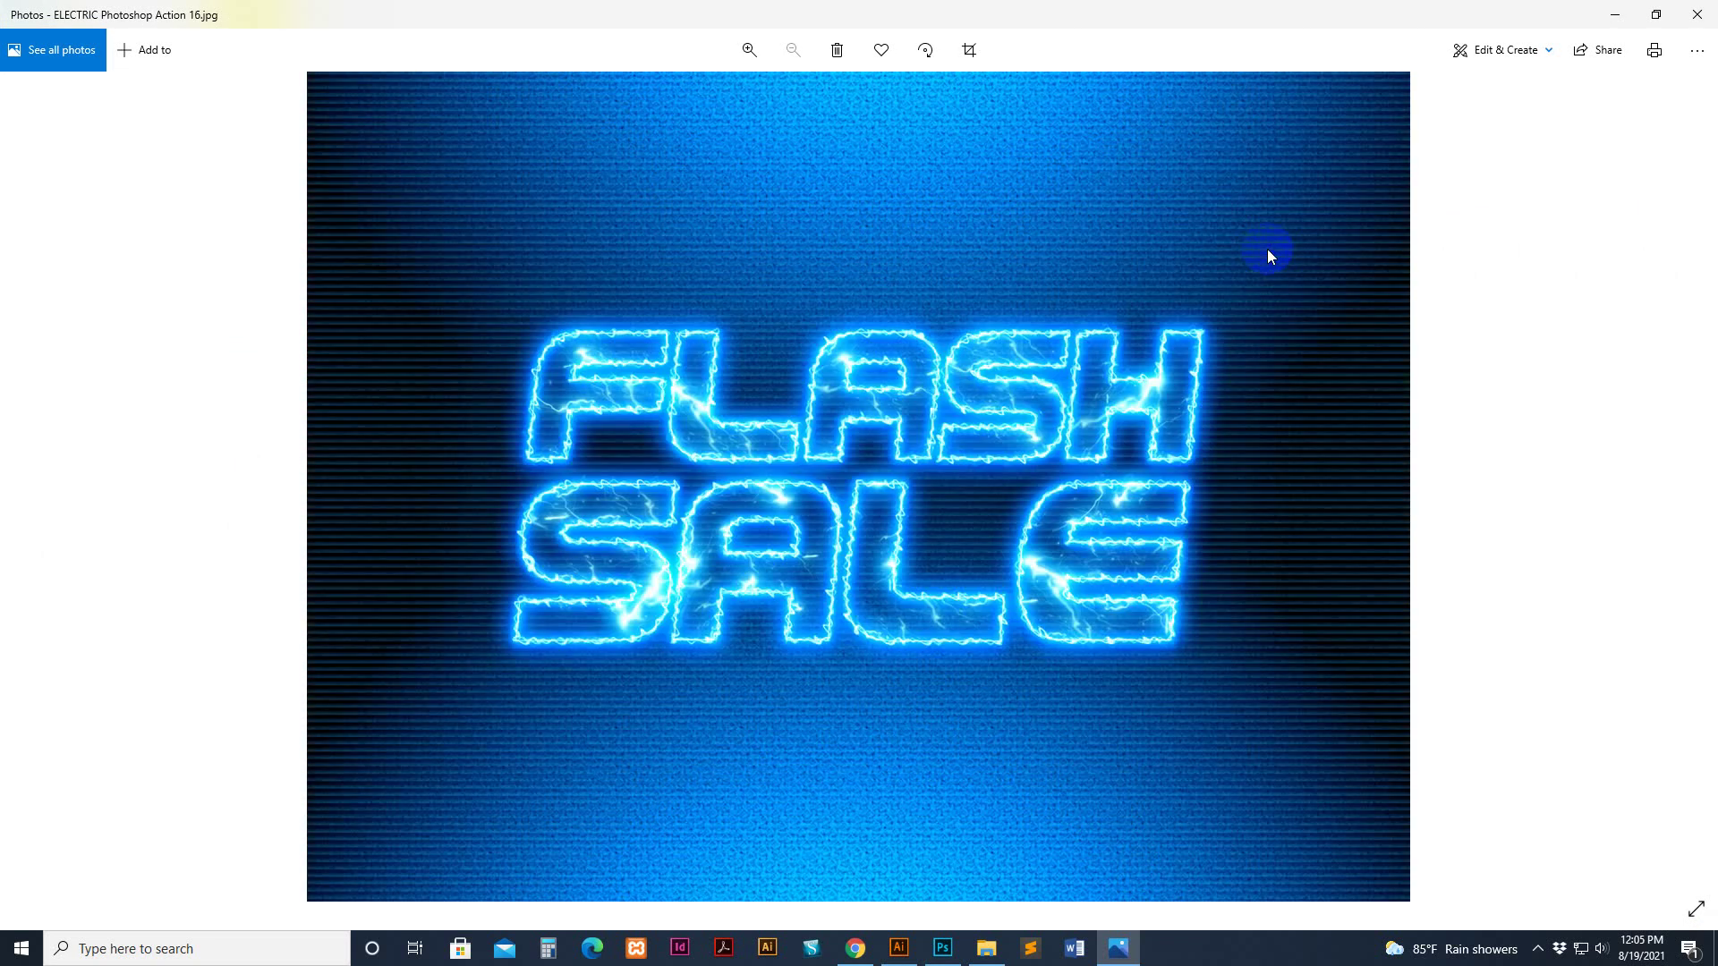
{"action": "left_click", "coordinate": [1711, 11]}
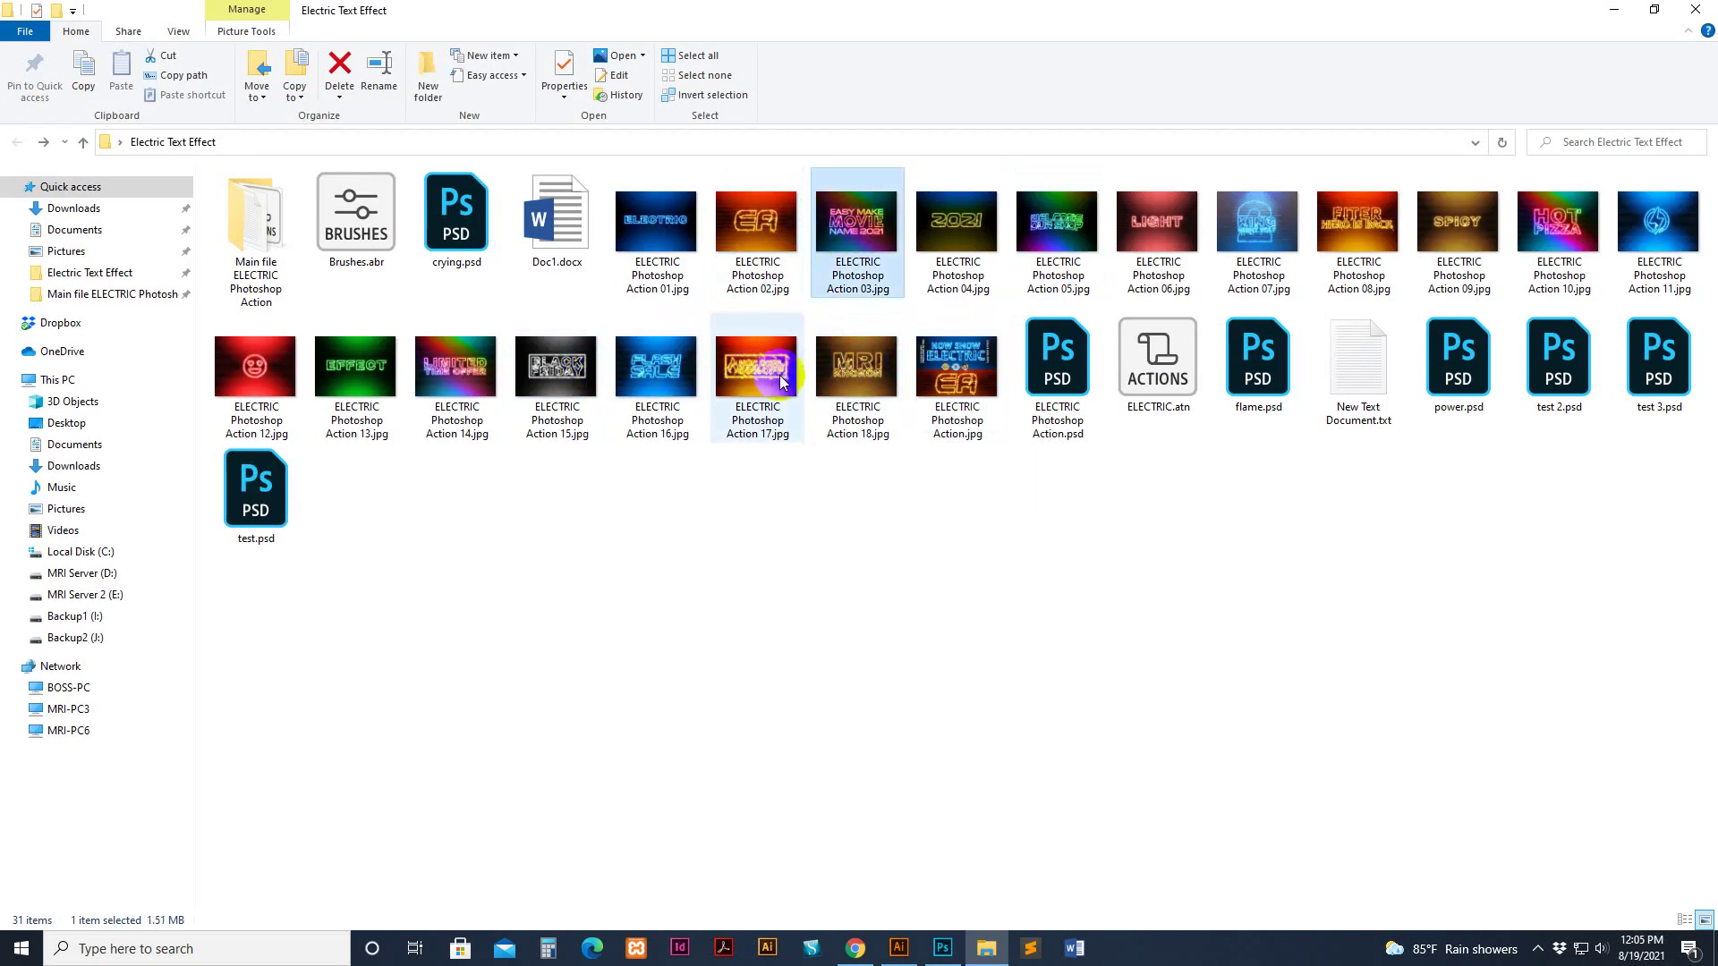
View ELECTRIC Photoshop Action 05.jpg again for its two-line layout, close it, and switch back to Photoshop
{"action": "left_click", "coordinate": [919, 370]}
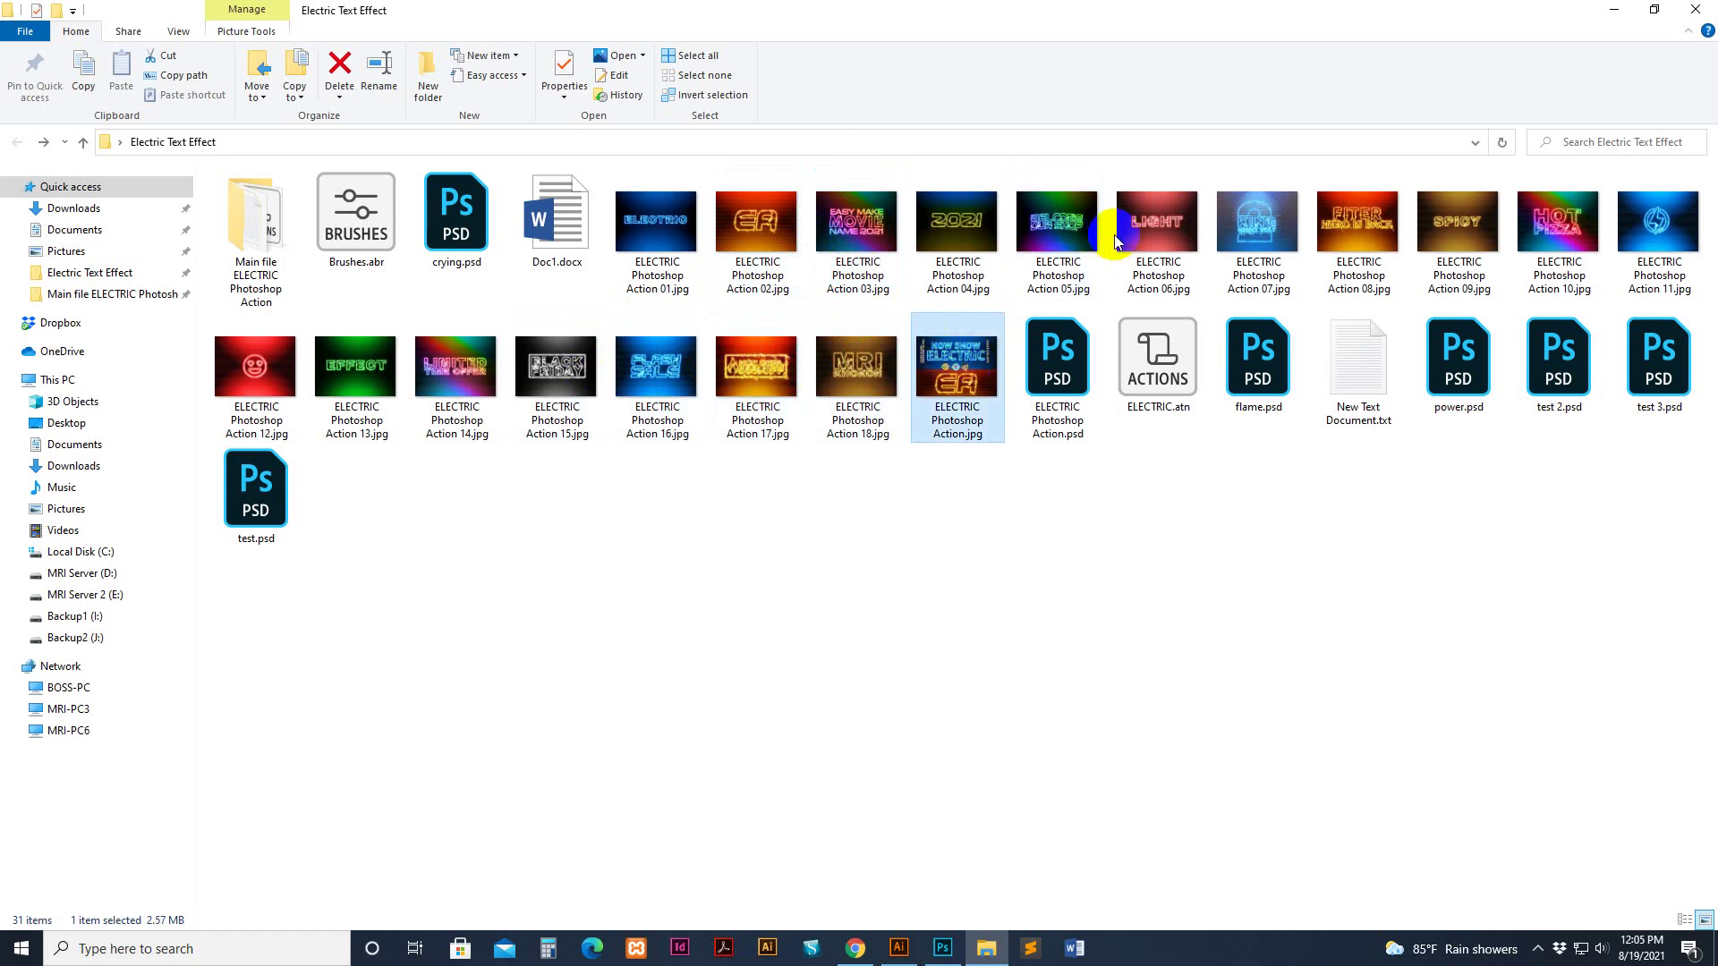
{"action": "double_click", "coordinate": [1057, 223]}
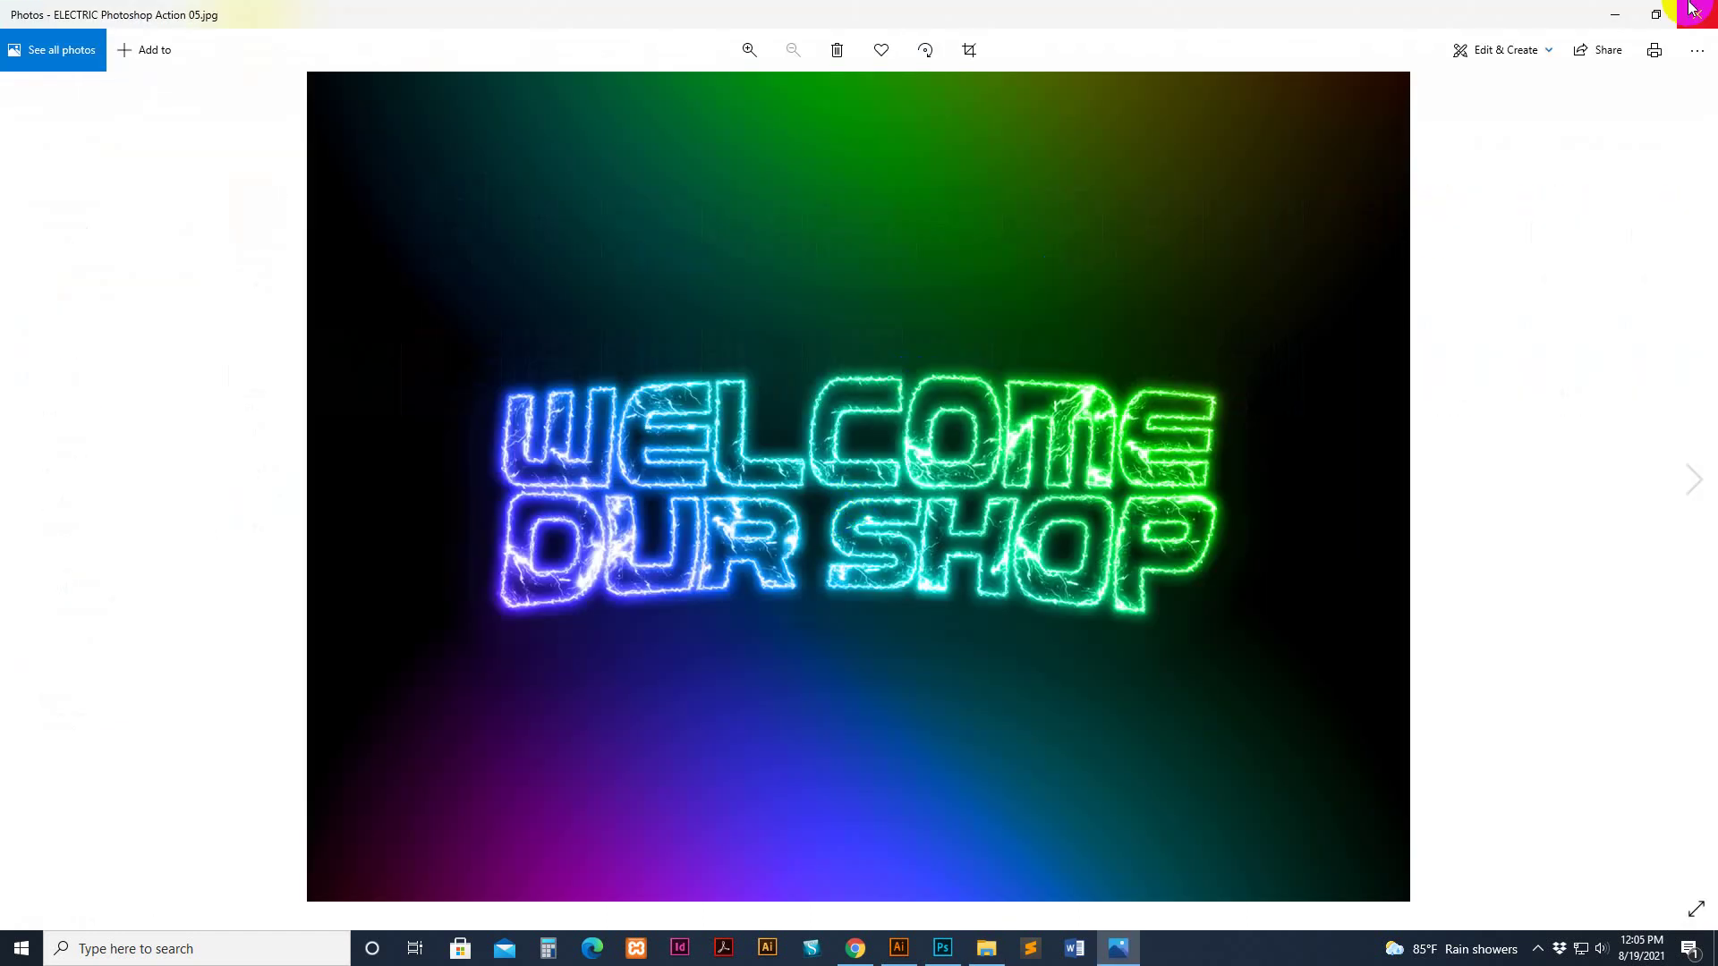
{"action": "left_click", "coordinate": [1692, 8]}
{"action": "left_click", "coordinate": [942, 949]}
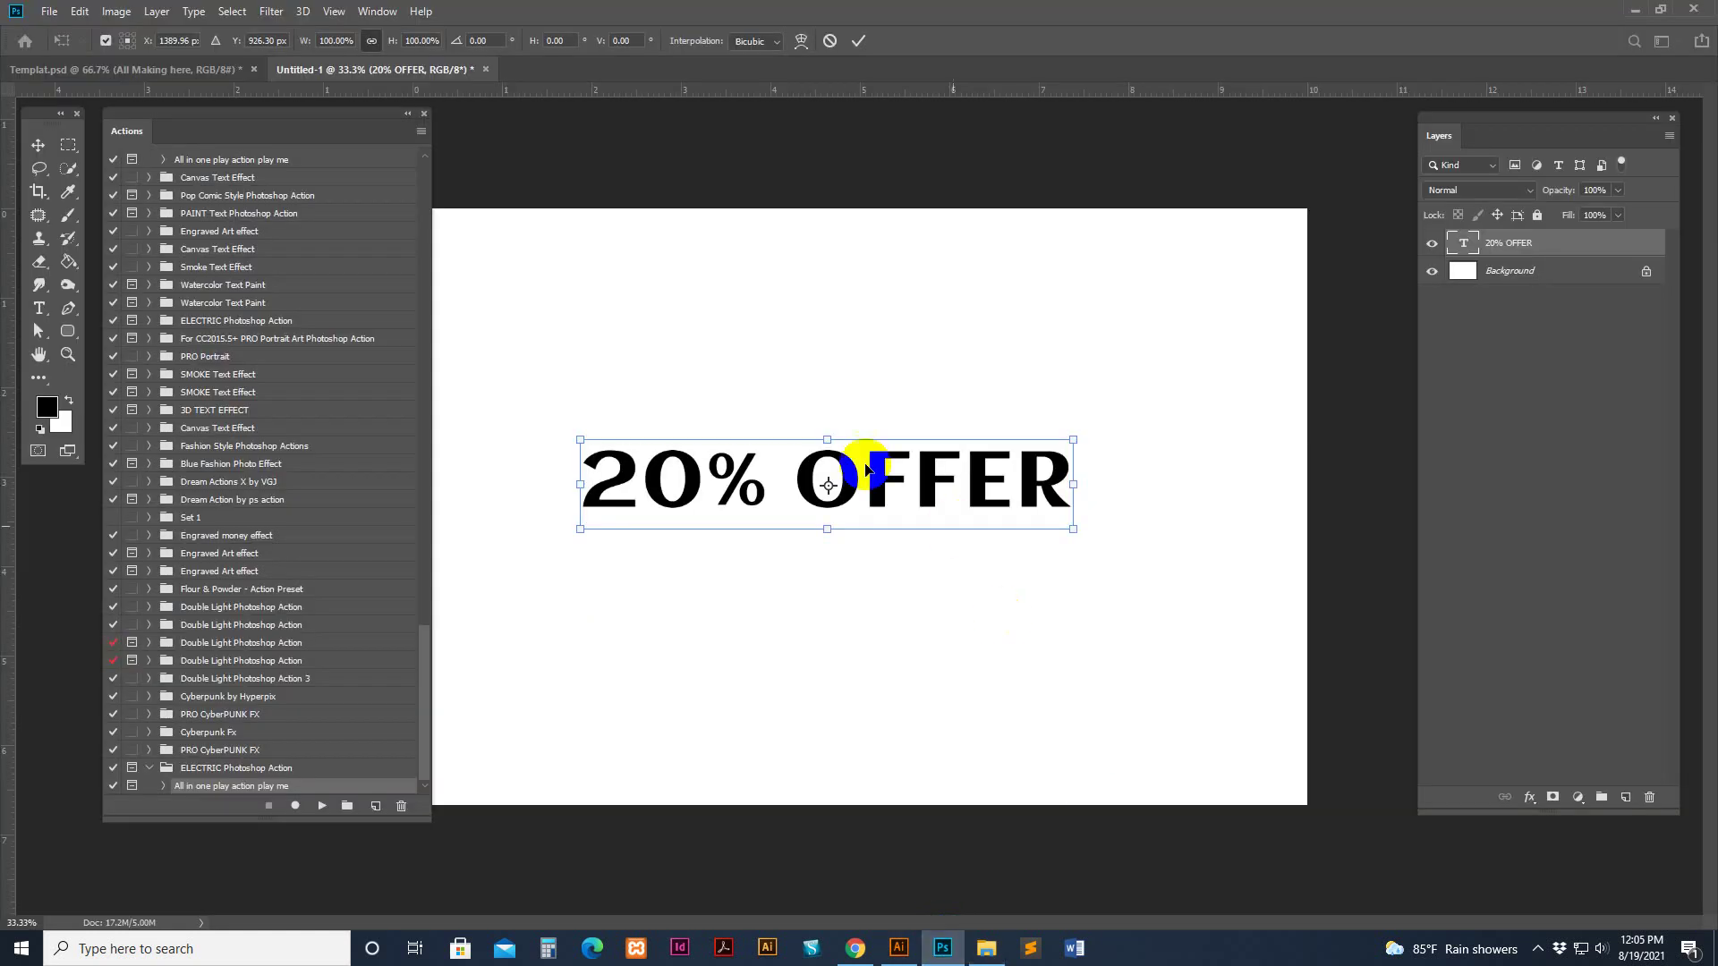
Shift the 20% OFFER text slightly, enlarge it to about 65.43 pt, and apply the transform
{"action": "left_click_drag", "start_coordinate": [958, 486], "coordinate": [971, 495]}
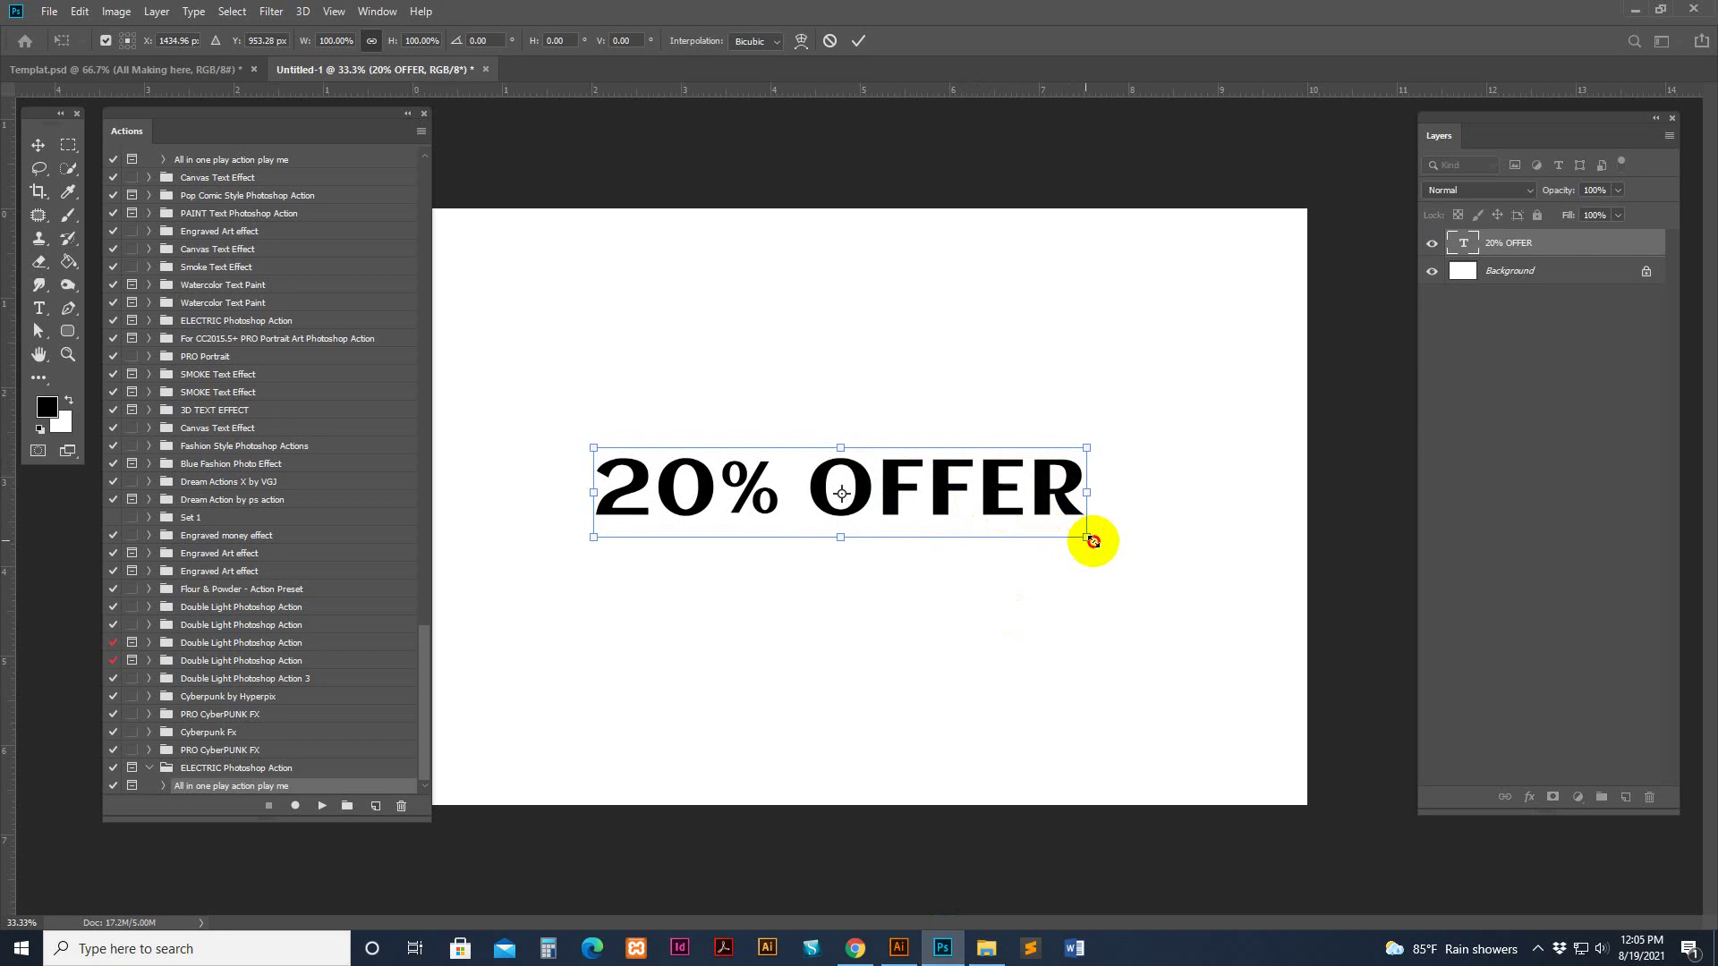
{"action": "left_click_drag", "start_coordinate": [1094, 540], "coordinate": [1101, 540]}
{"action": "double_click", "coordinate": [1060, 501]}
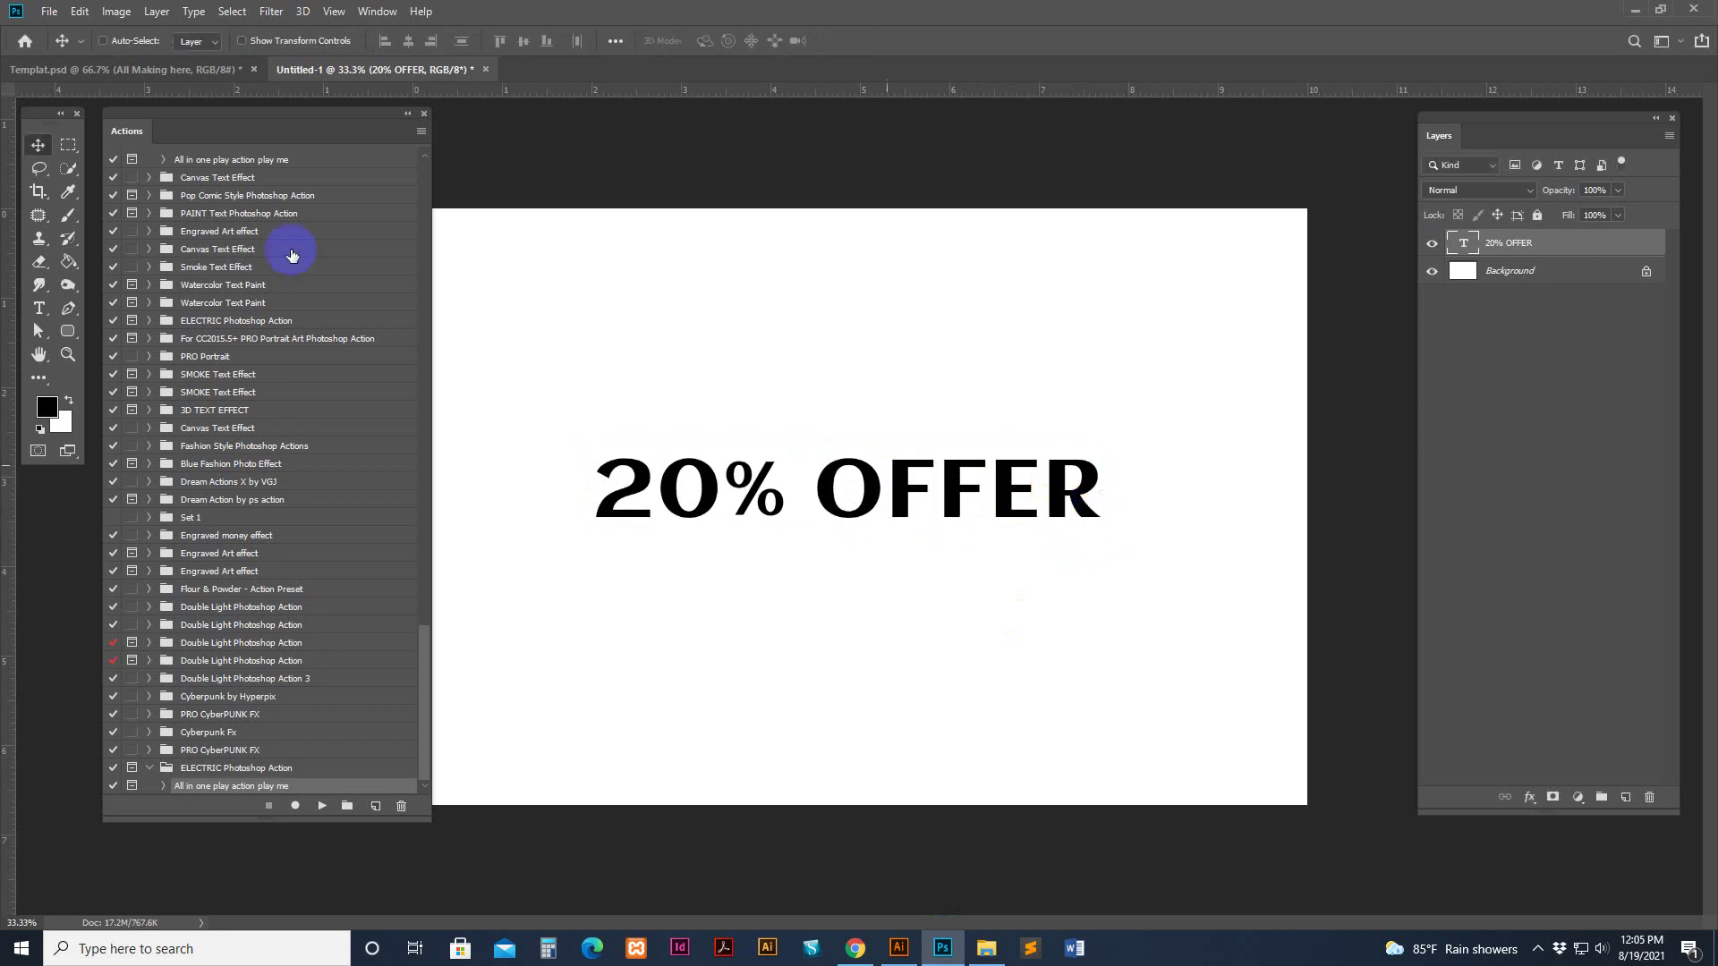
Remove the word OFFER from the text layer so that it reads only 20%
{"action": "left_click", "coordinate": [39, 307]}
{"action": "left_click_drag", "start_coordinate": [807, 490], "coordinate": [1178, 507]}
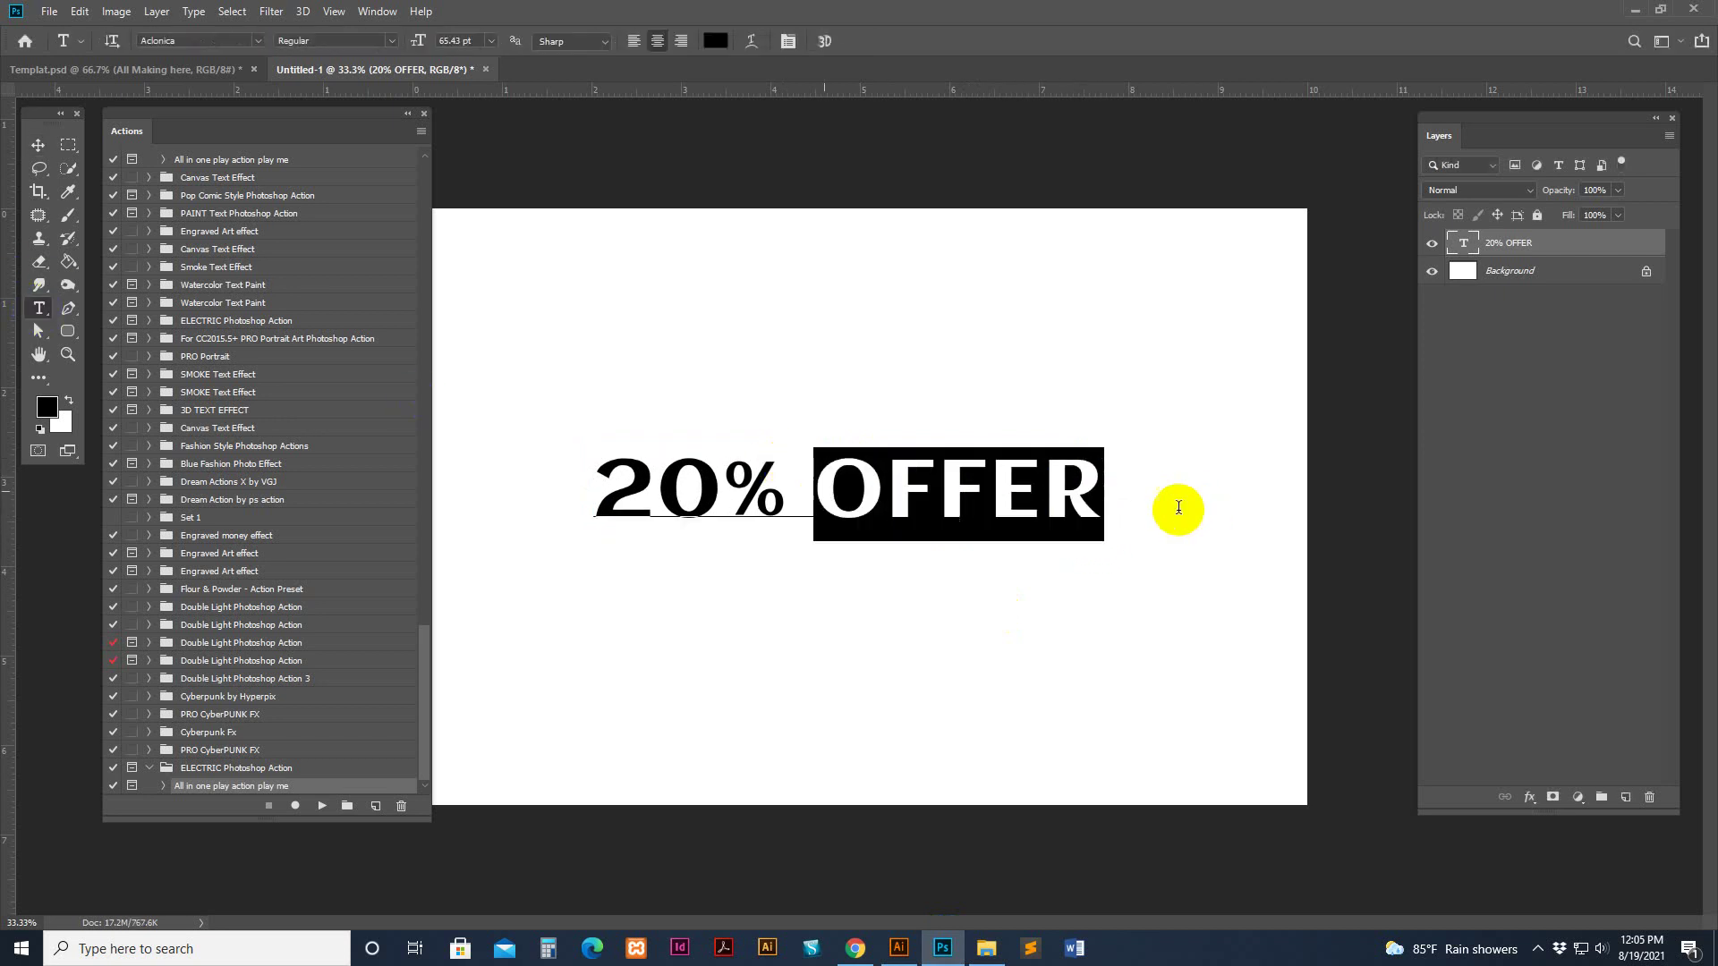
{"action": "key", "text": "BackSpace"}
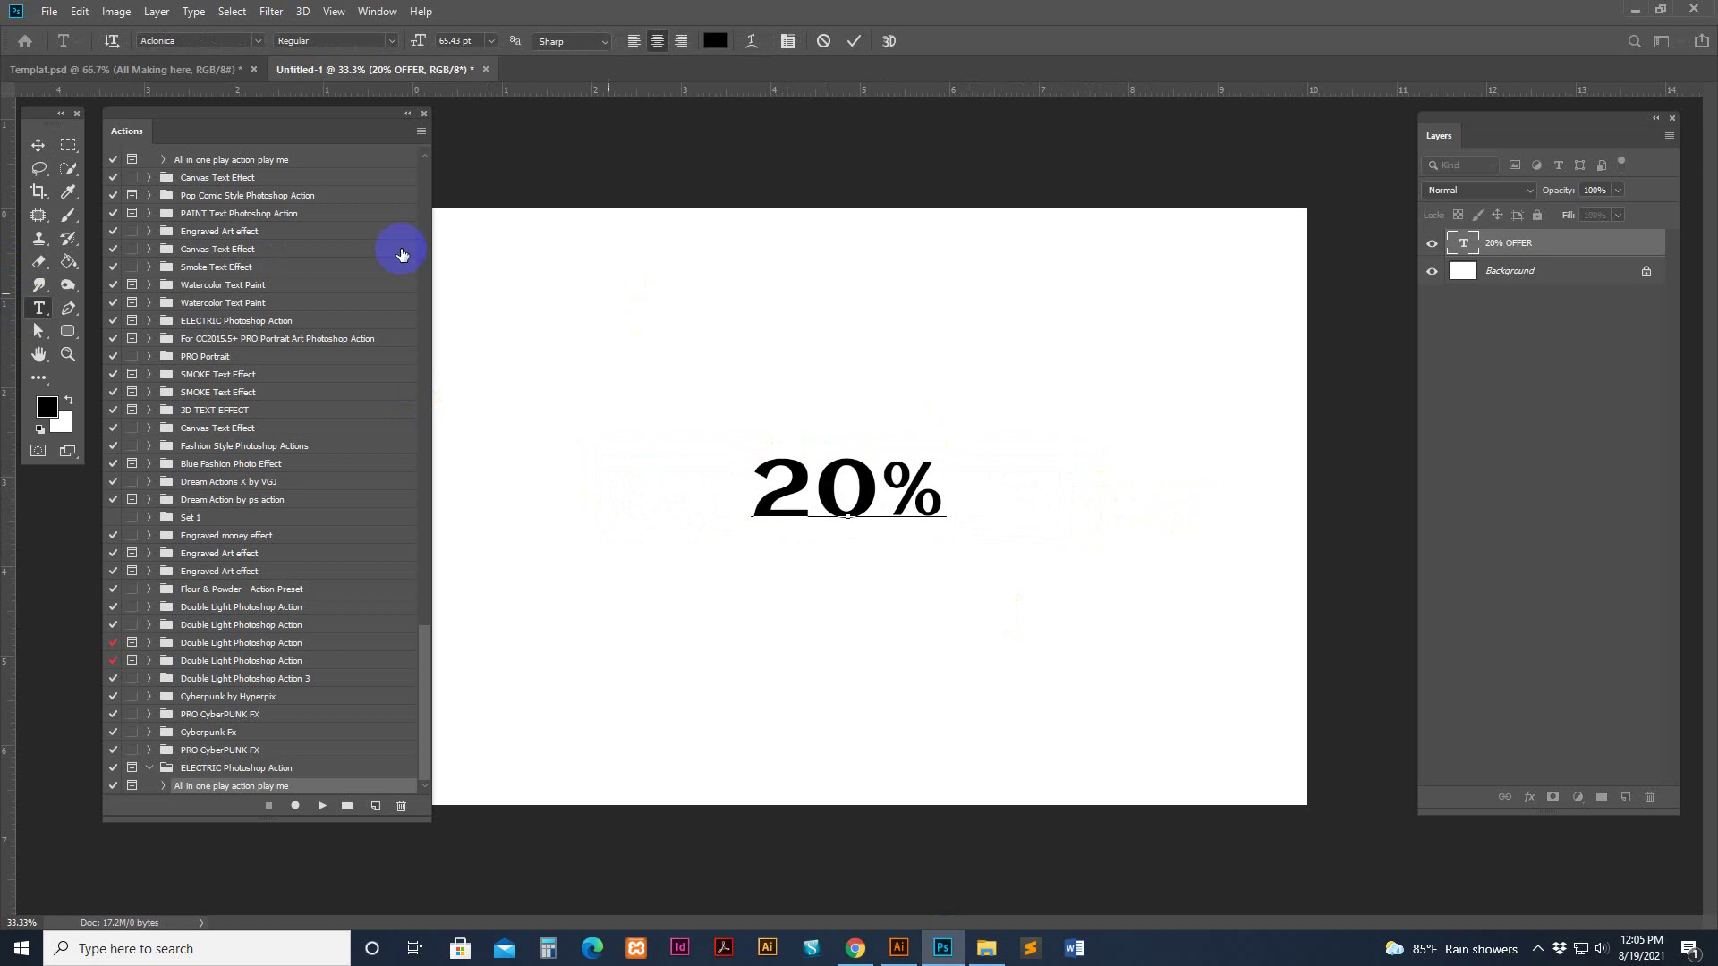
{"action": "left_click", "coordinate": [41, 166]}
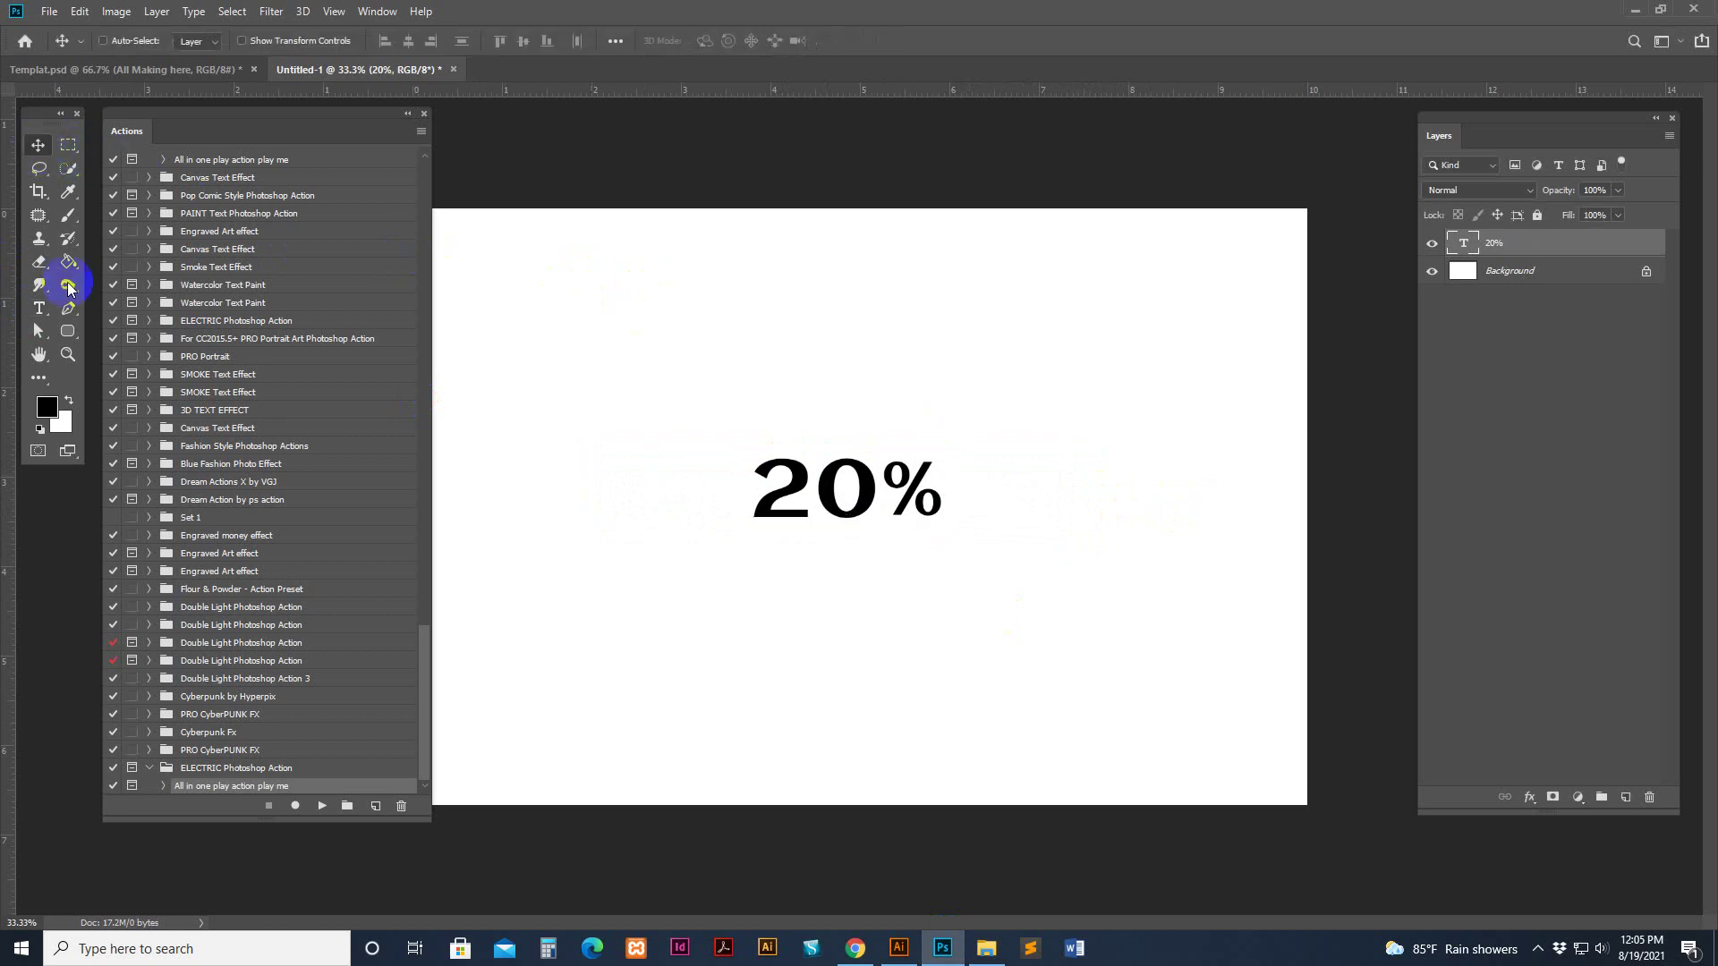
Add a separate text layer reading OFFER above the 20% text
{"action": "left_click", "coordinate": [38, 308]}
{"action": "left_click", "coordinate": [816, 365]}
{"action": "type", "text": "OFFER"}
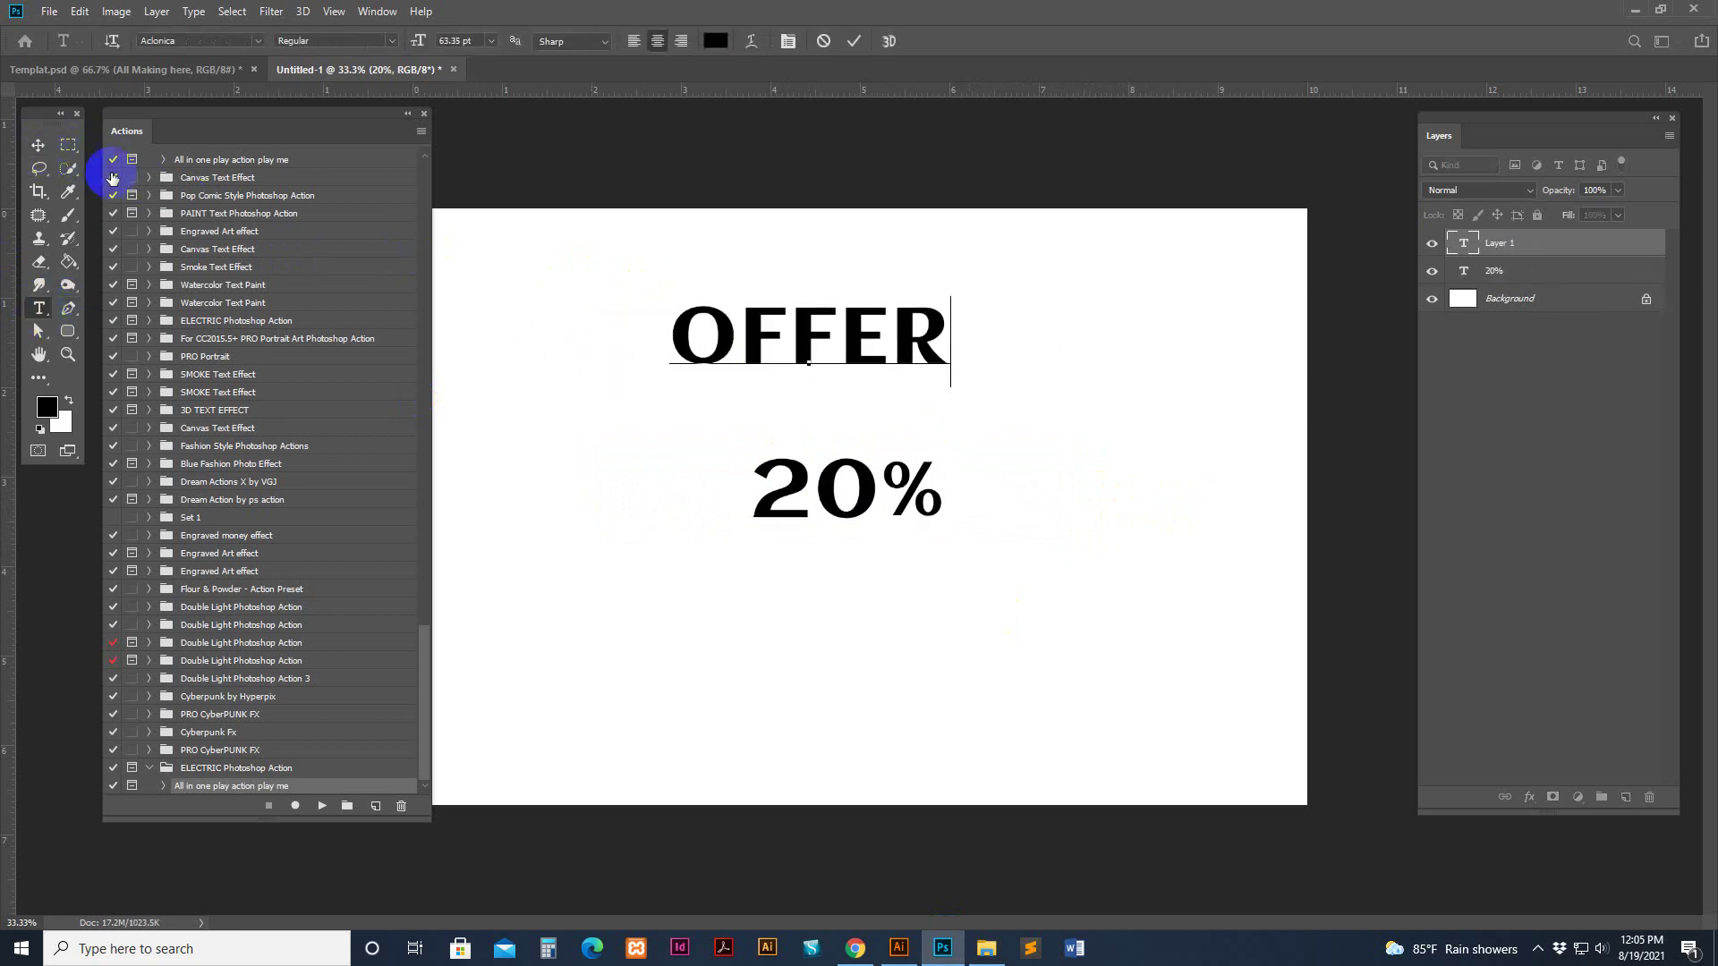
Move the OFFER text directly below the 20% text, then enlarge the 20% text and apply the transform
{"action": "left_click", "coordinate": [39, 144]}
{"action": "left_click_drag", "start_coordinate": [911, 454], "coordinate": [926, 559]}
{"action": "left_click", "coordinate": [930, 490], "text": "ctrl"}
{"action": "left_click_drag", "start_coordinate": [931, 490], "coordinate": [1002, 402]}
{"action": "key", "text": "ctrl+t"}
{"action": "key", "text": "Return"}
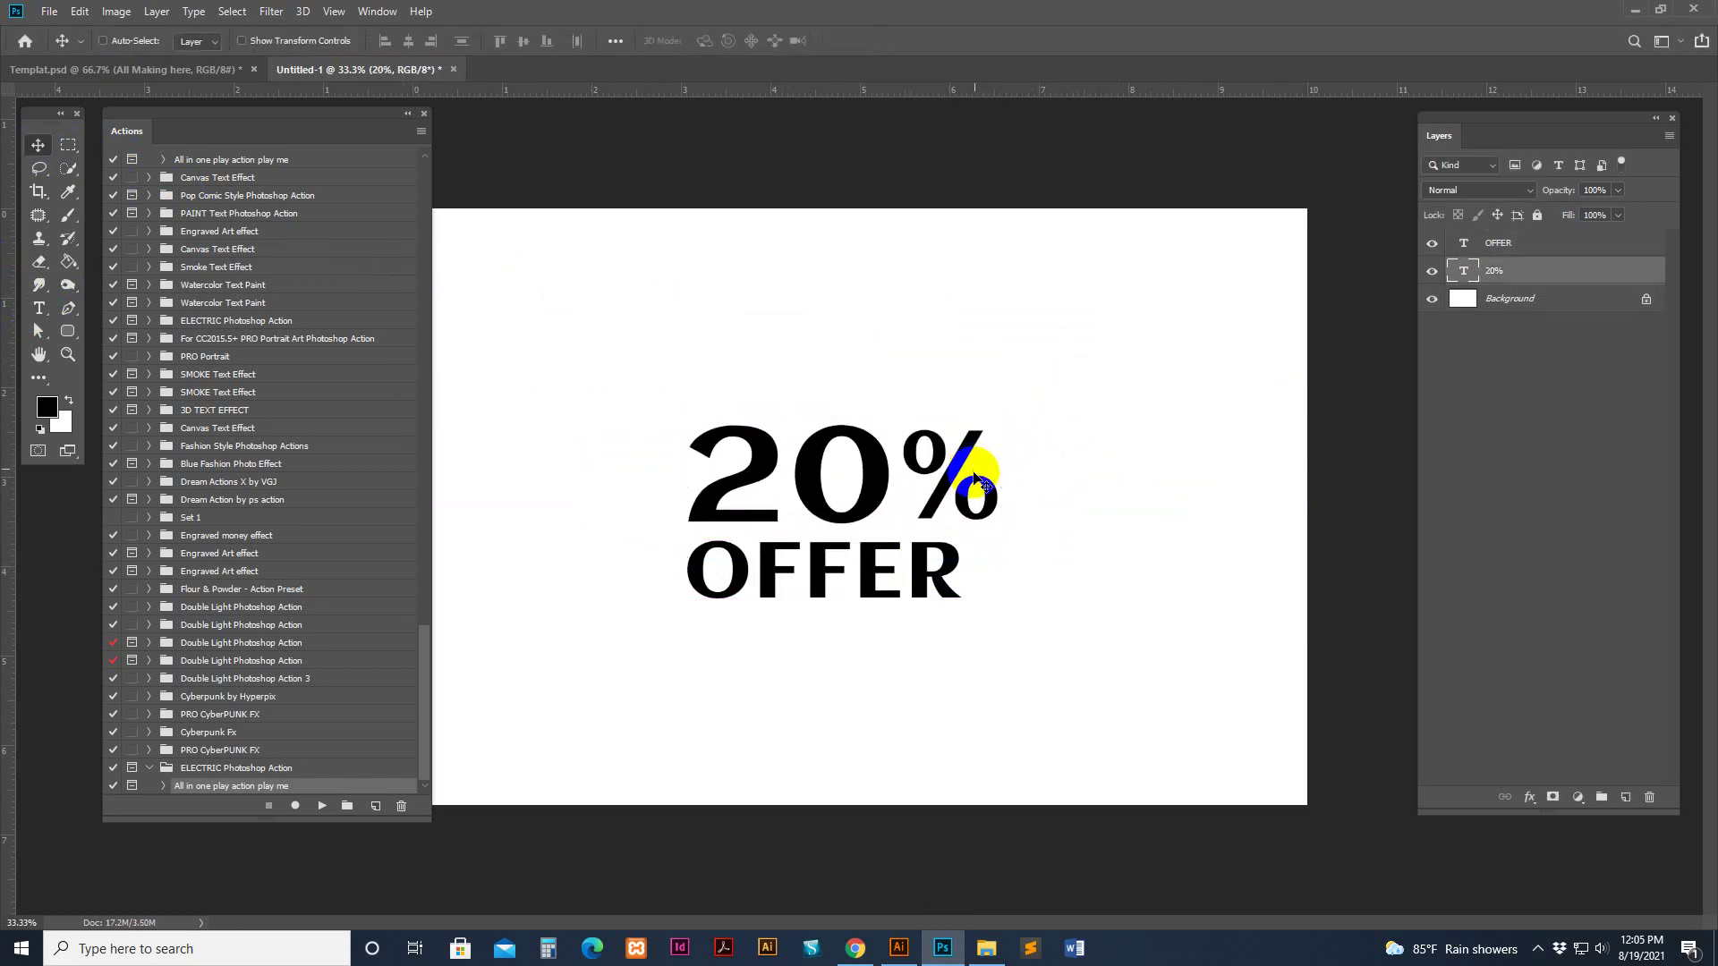
Enlarge the OFFER text to about 71.88 pt so its width roughly matches the 20% line above
{"action": "left_click", "coordinate": [1532, 253]}
{"action": "key", "text": "ctrl+t"}
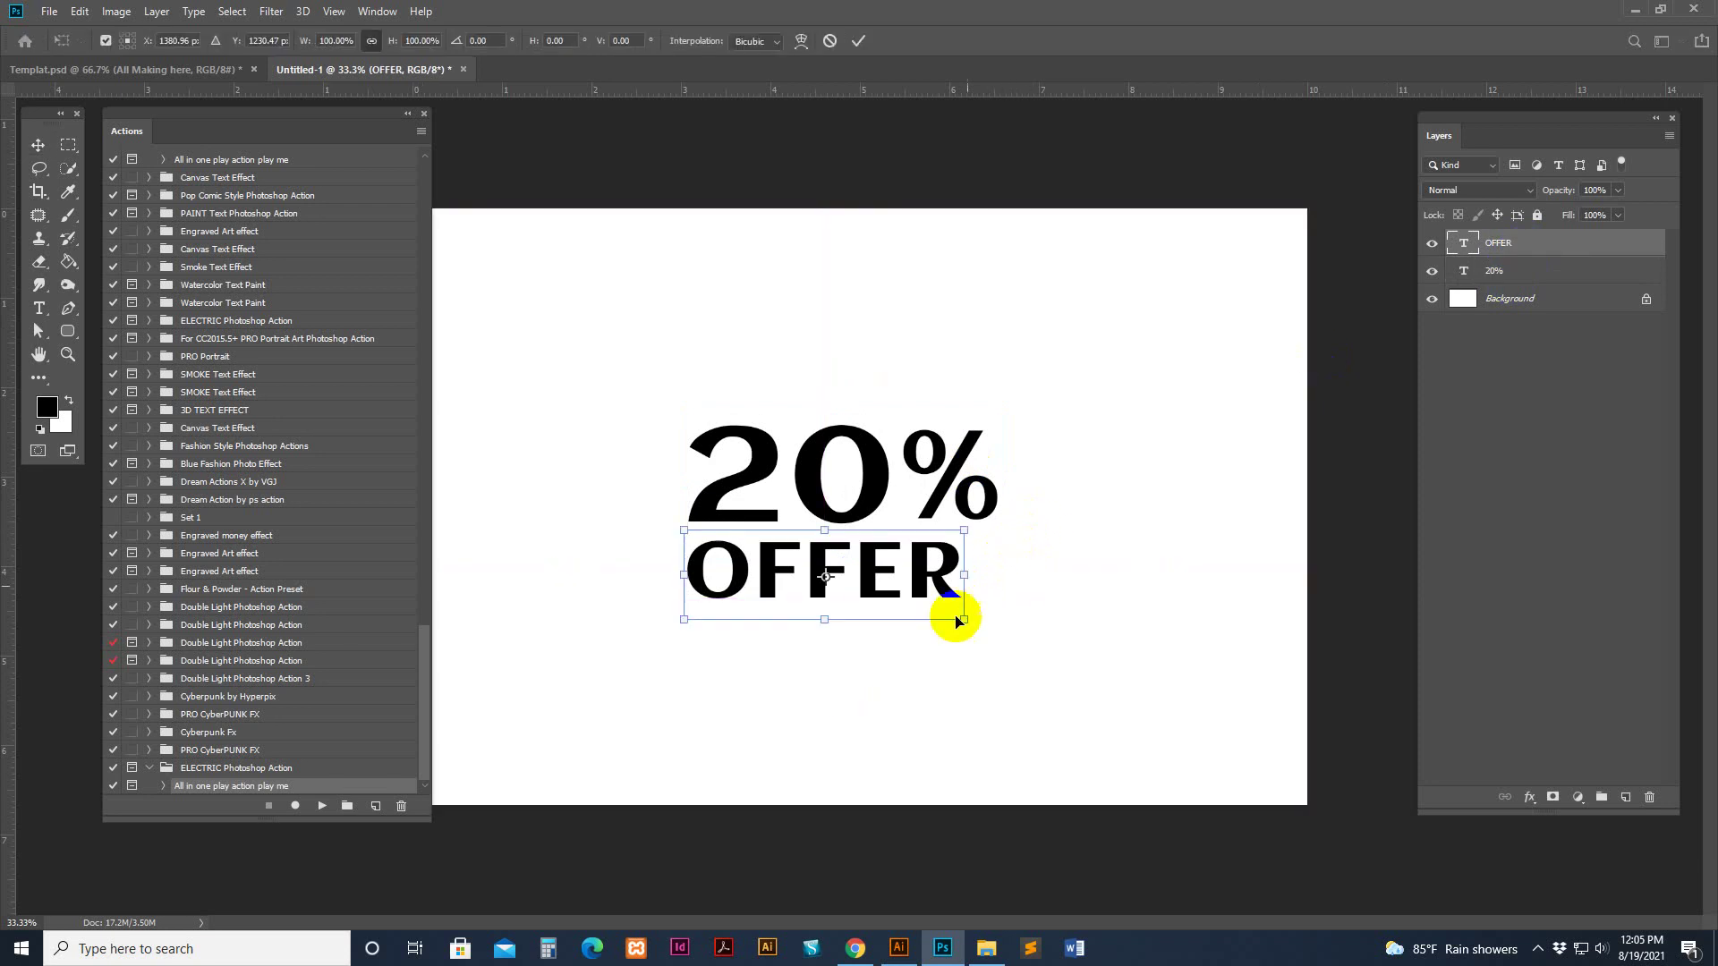
{"action": "mouse_move", "coordinate": [958, 620]}
{"action": "left_mouse_down"}
{"action": "mouse_move", "coordinate": [1007, 626]}
{"action": "mouse_move", "coordinate": [970, 586]}
{"action": "mouse_move", "coordinate": [959, 608]}
{"action": "left_mouse_up"}
{"action": "key", "text": "Return"}
Move the OFFER and 20% text layers together slightly upward on the canvas
{"action": "left_click", "coordinate": [1515, 258]}
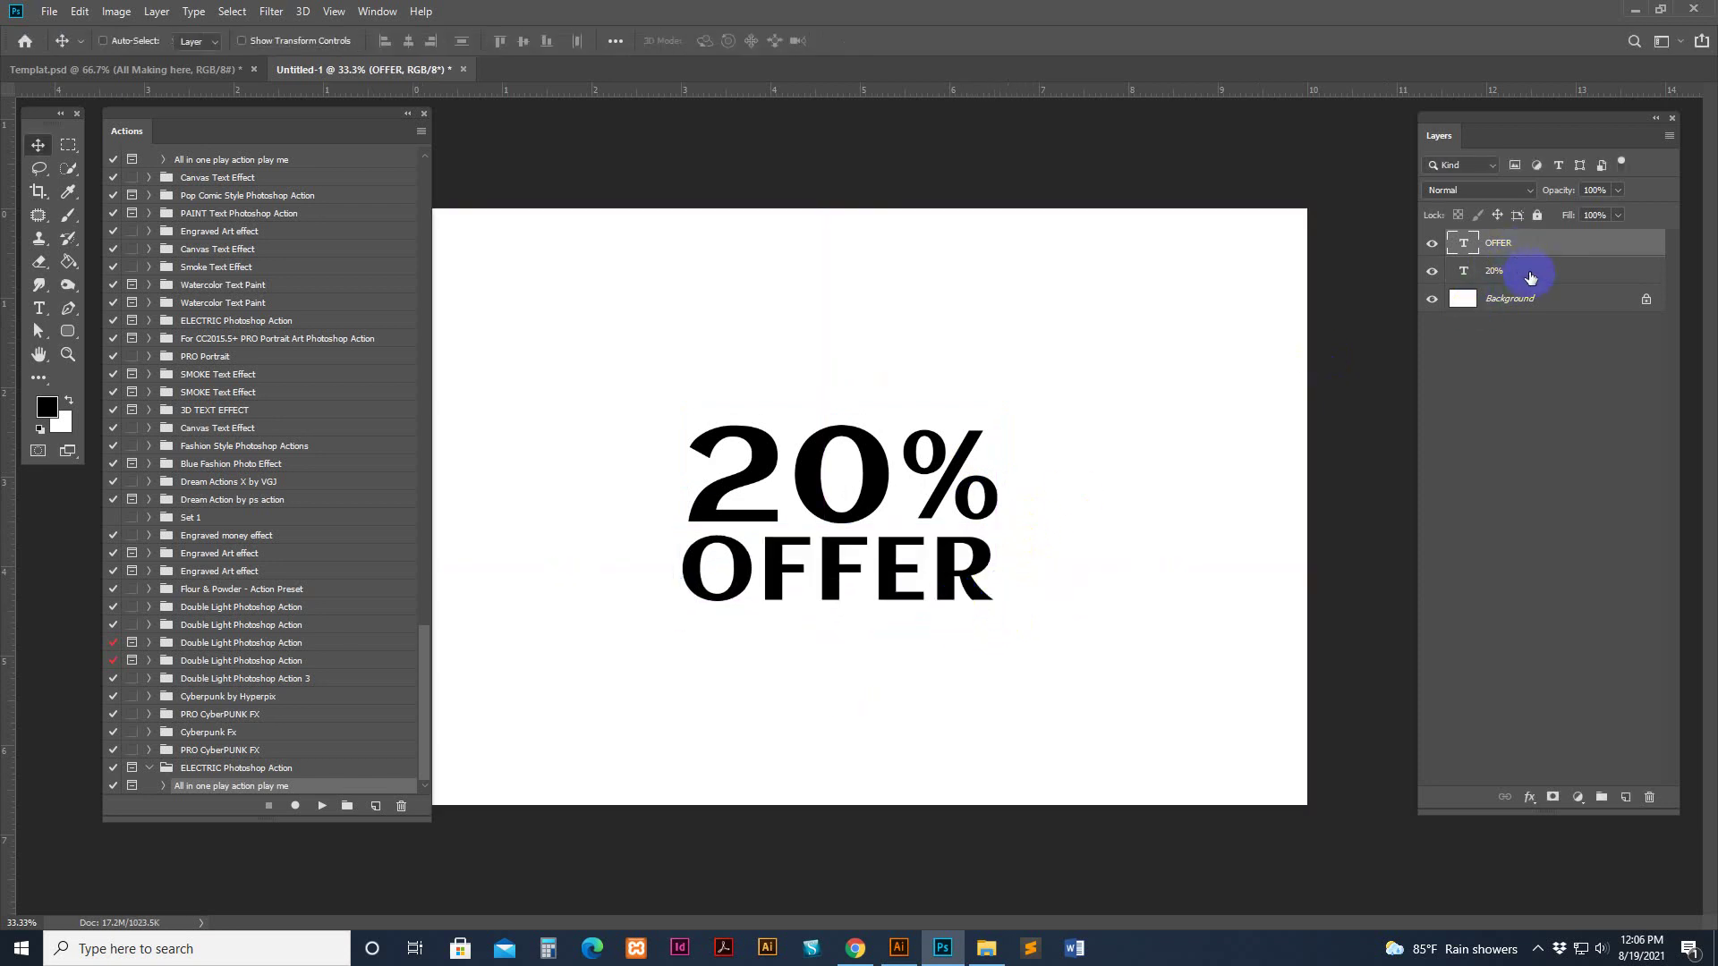
{"action": "left_click", "coordinate": [1530, 273], "text": "shift"}
{"action": "left_click_drag", "start_coordinate": [925, 485], "coordinate": [947, 456]}
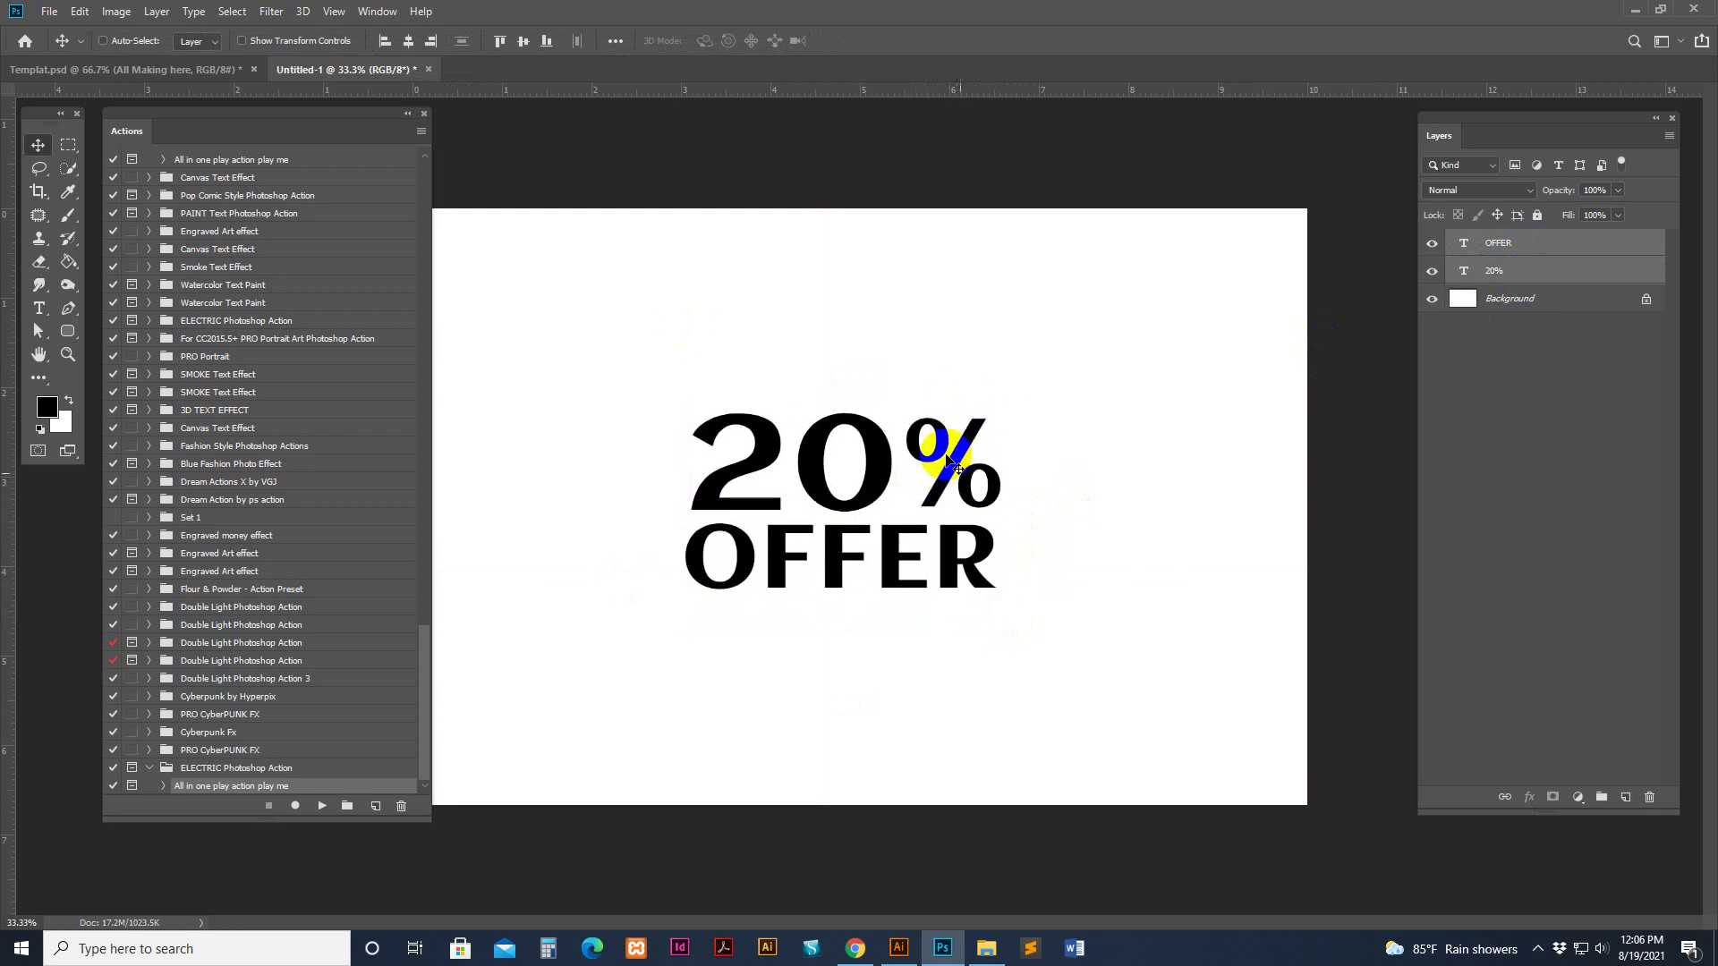
Draw a rounded rectangle of about 1323 by 874 px with a 10 px radius around the two text lines
{"action": "left_click", "coordinate": [1598, 242]}
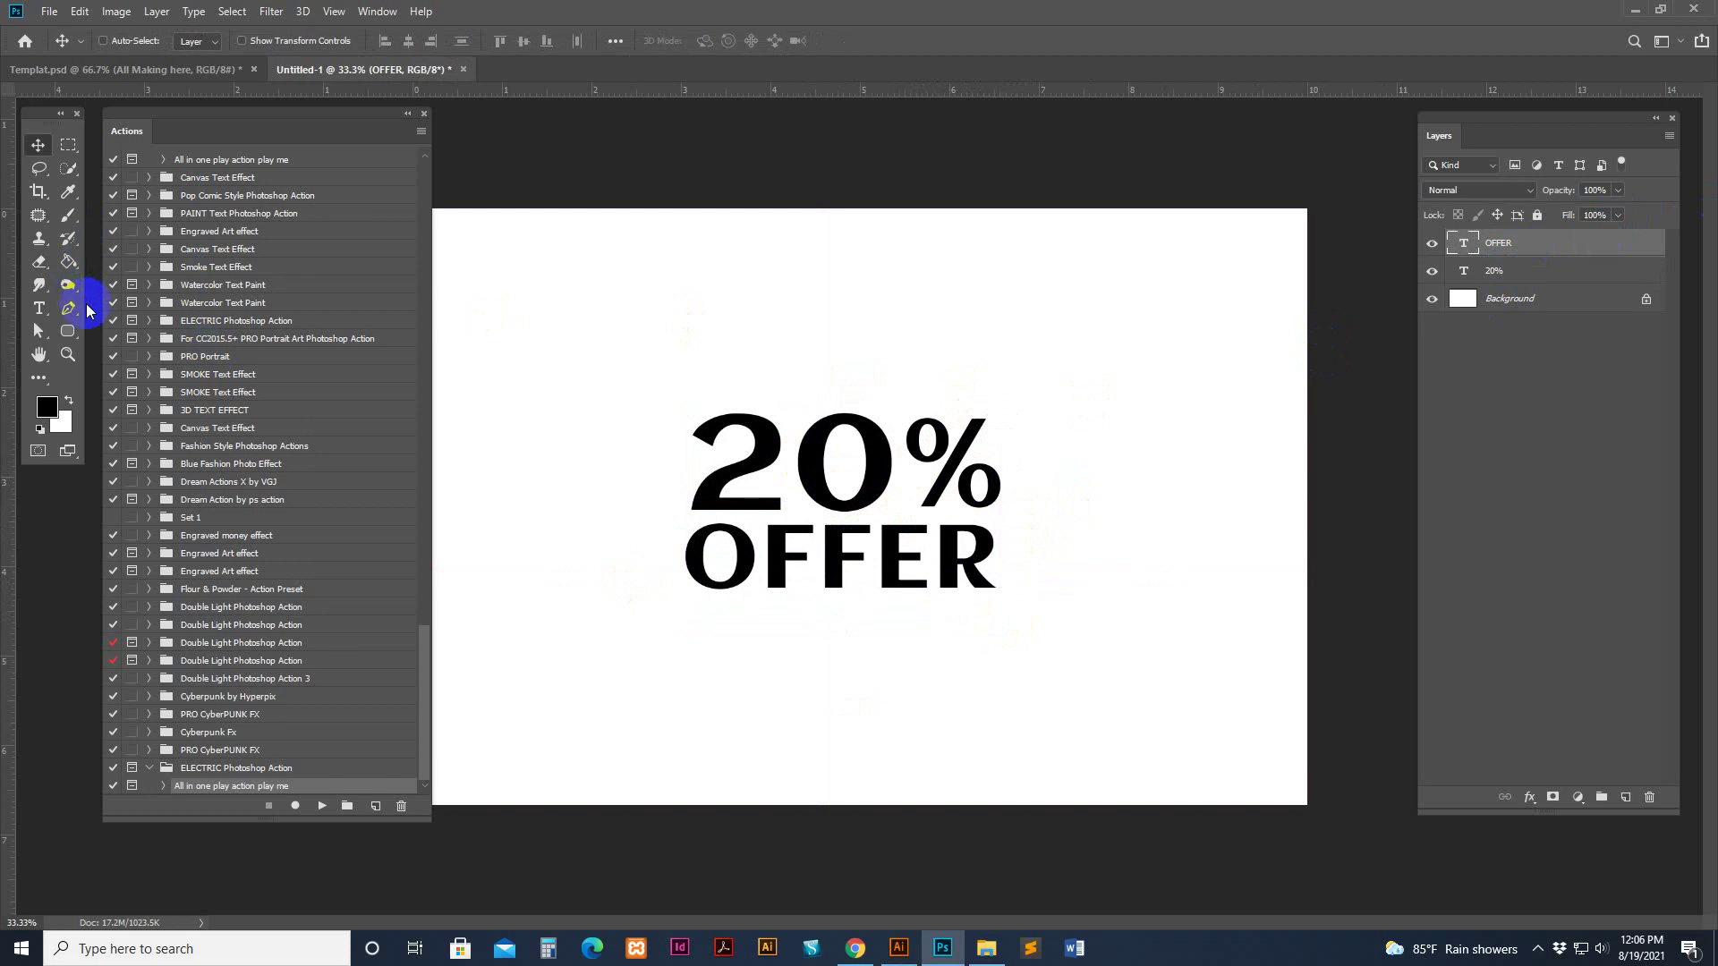
{"action": "left_click", "coordinate": [68, 331]}
{"action": "left_click", "coordinate": [148, 332]}
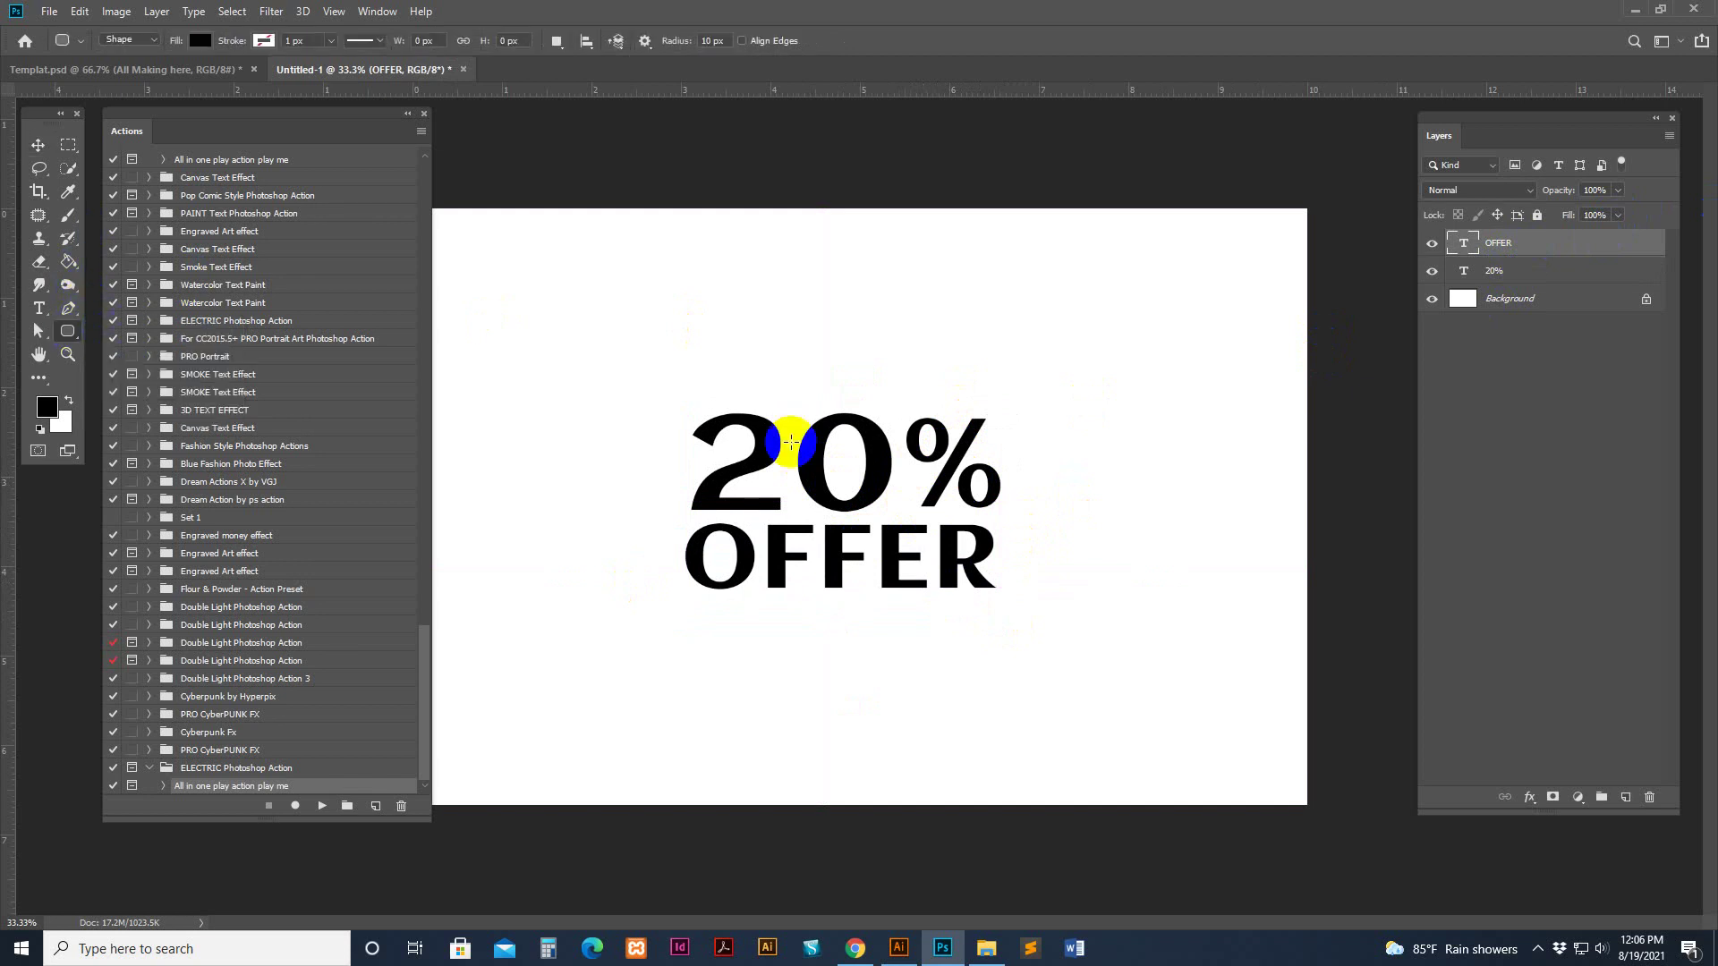
{"action": "left_click_drag", "start_coordinate": [642, 374], "coordinate": [1036, 634]}
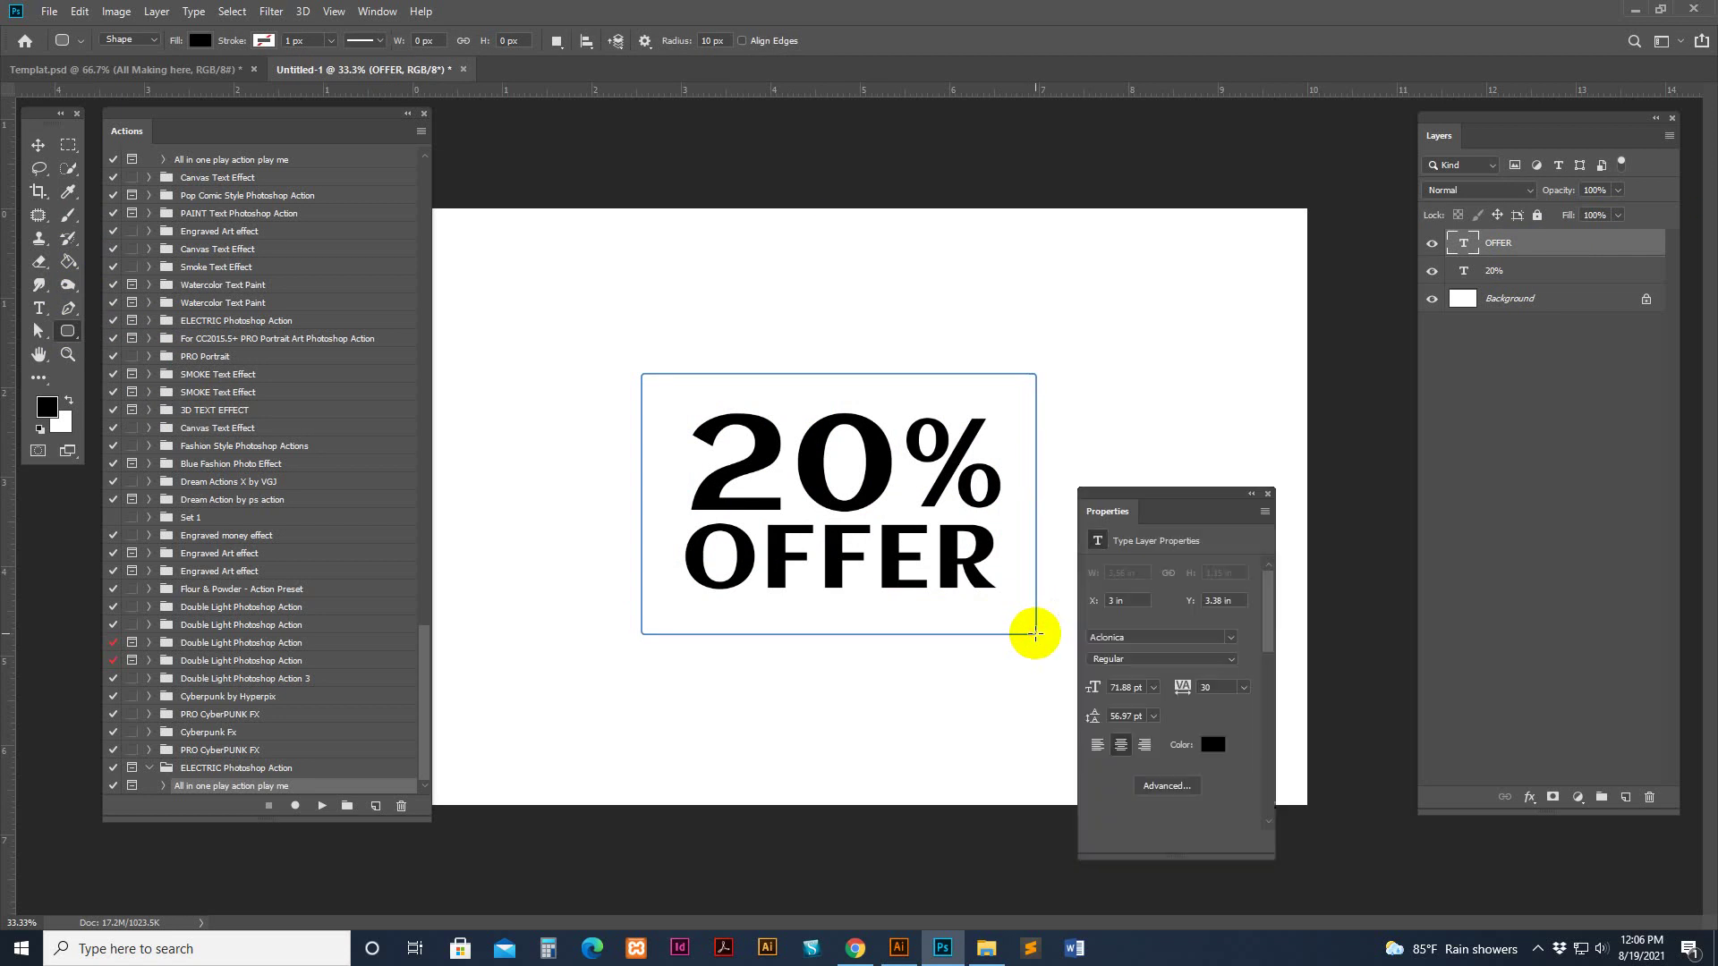
{"action": "left_click", "coordinate": [1269, 493]}
Turn the rounded rectangle into a frame with no fill and a black stroke about 37.43 px wide
{"action": "left_click", "coordinate": [201, 40]}
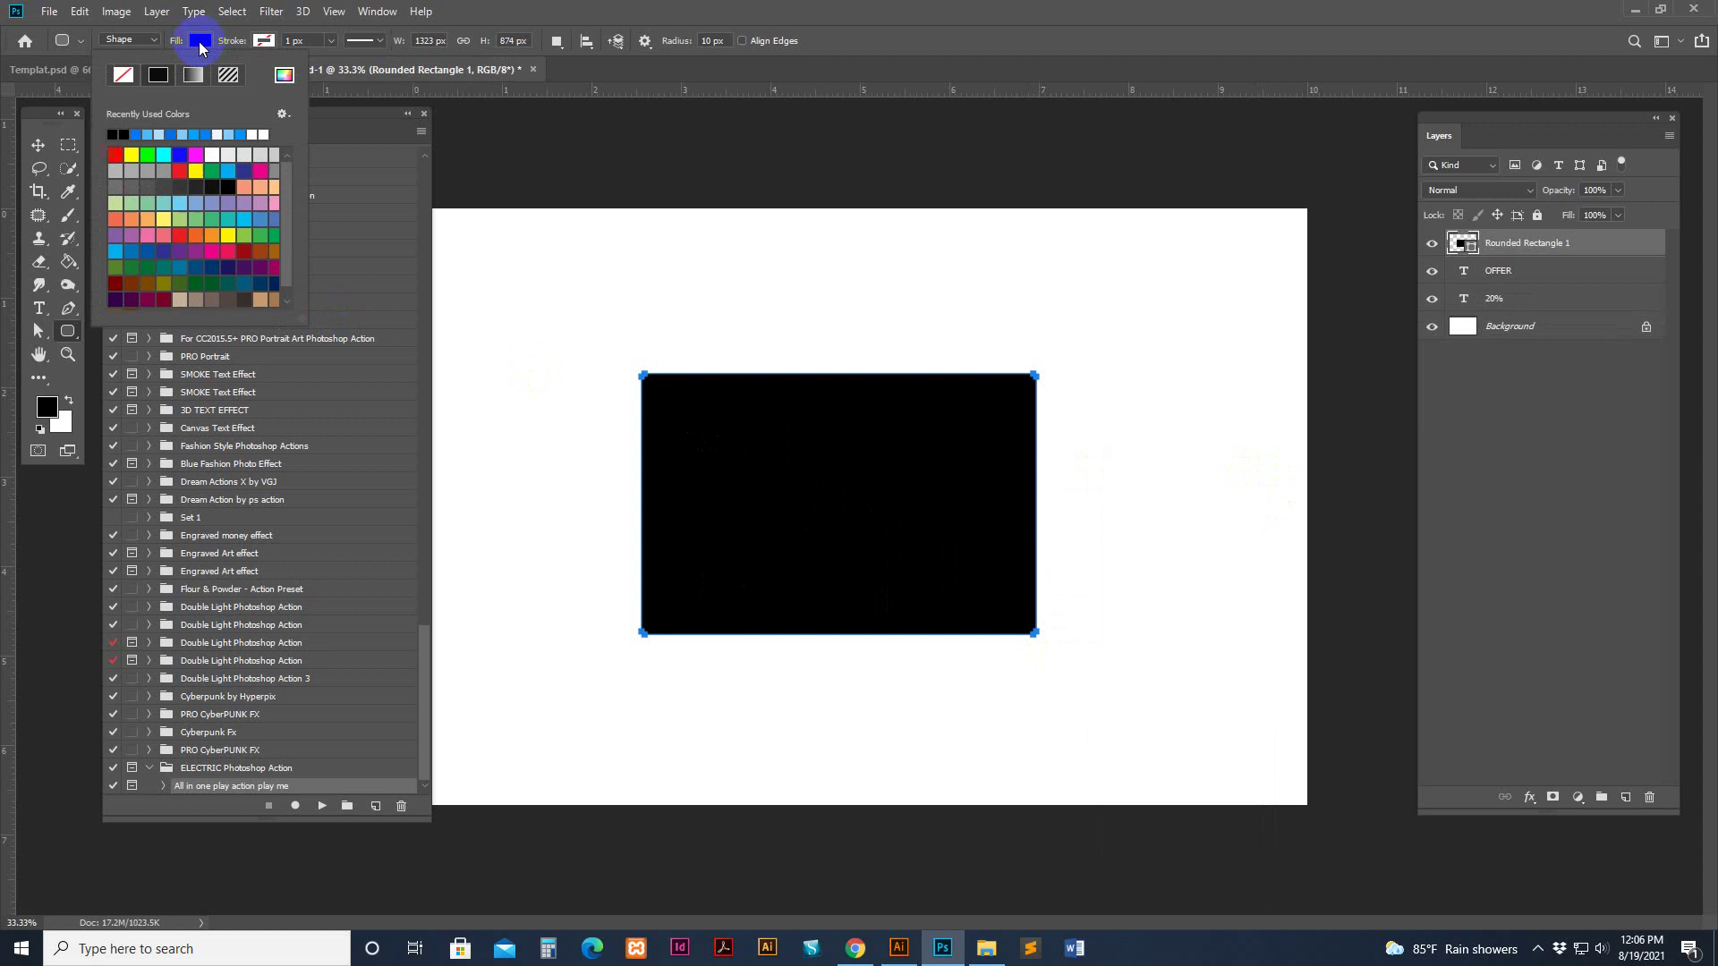
{"action": "left_click", "coordinate": [124, 75]}
{"action": "left_click", "coordinate": [261, 41]}
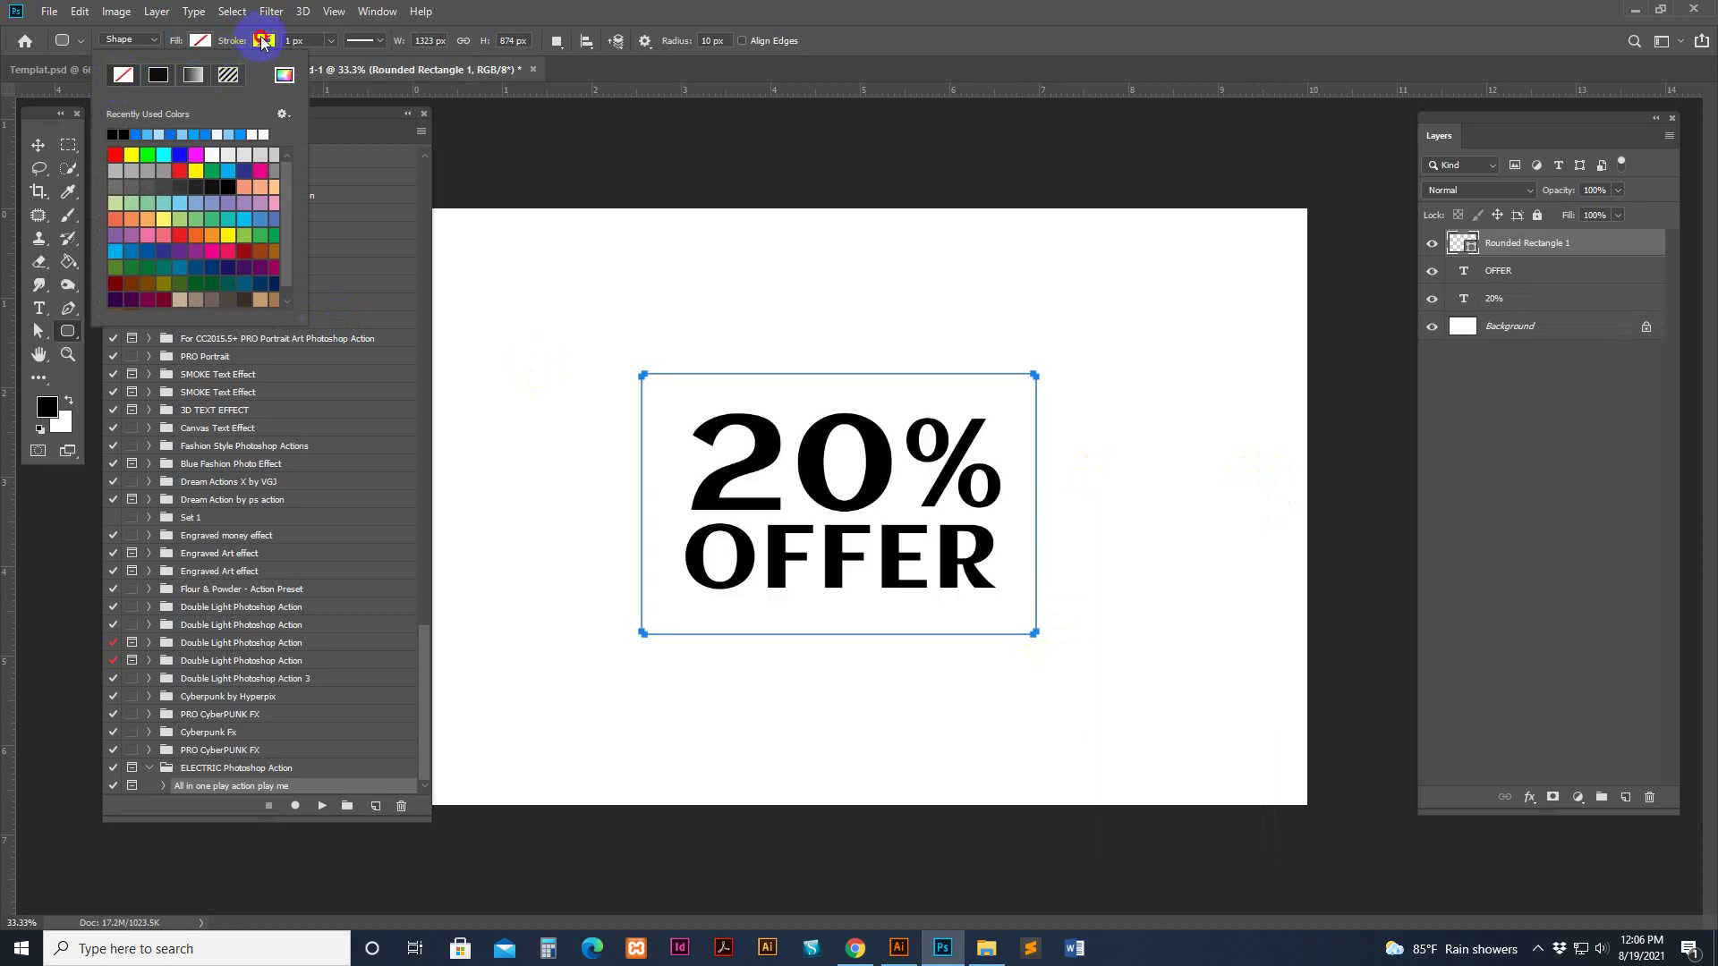
{"action": "left_click", "coordinate": [229, 78]}
{"action": "left_click", "coordinate": [330, 41]}
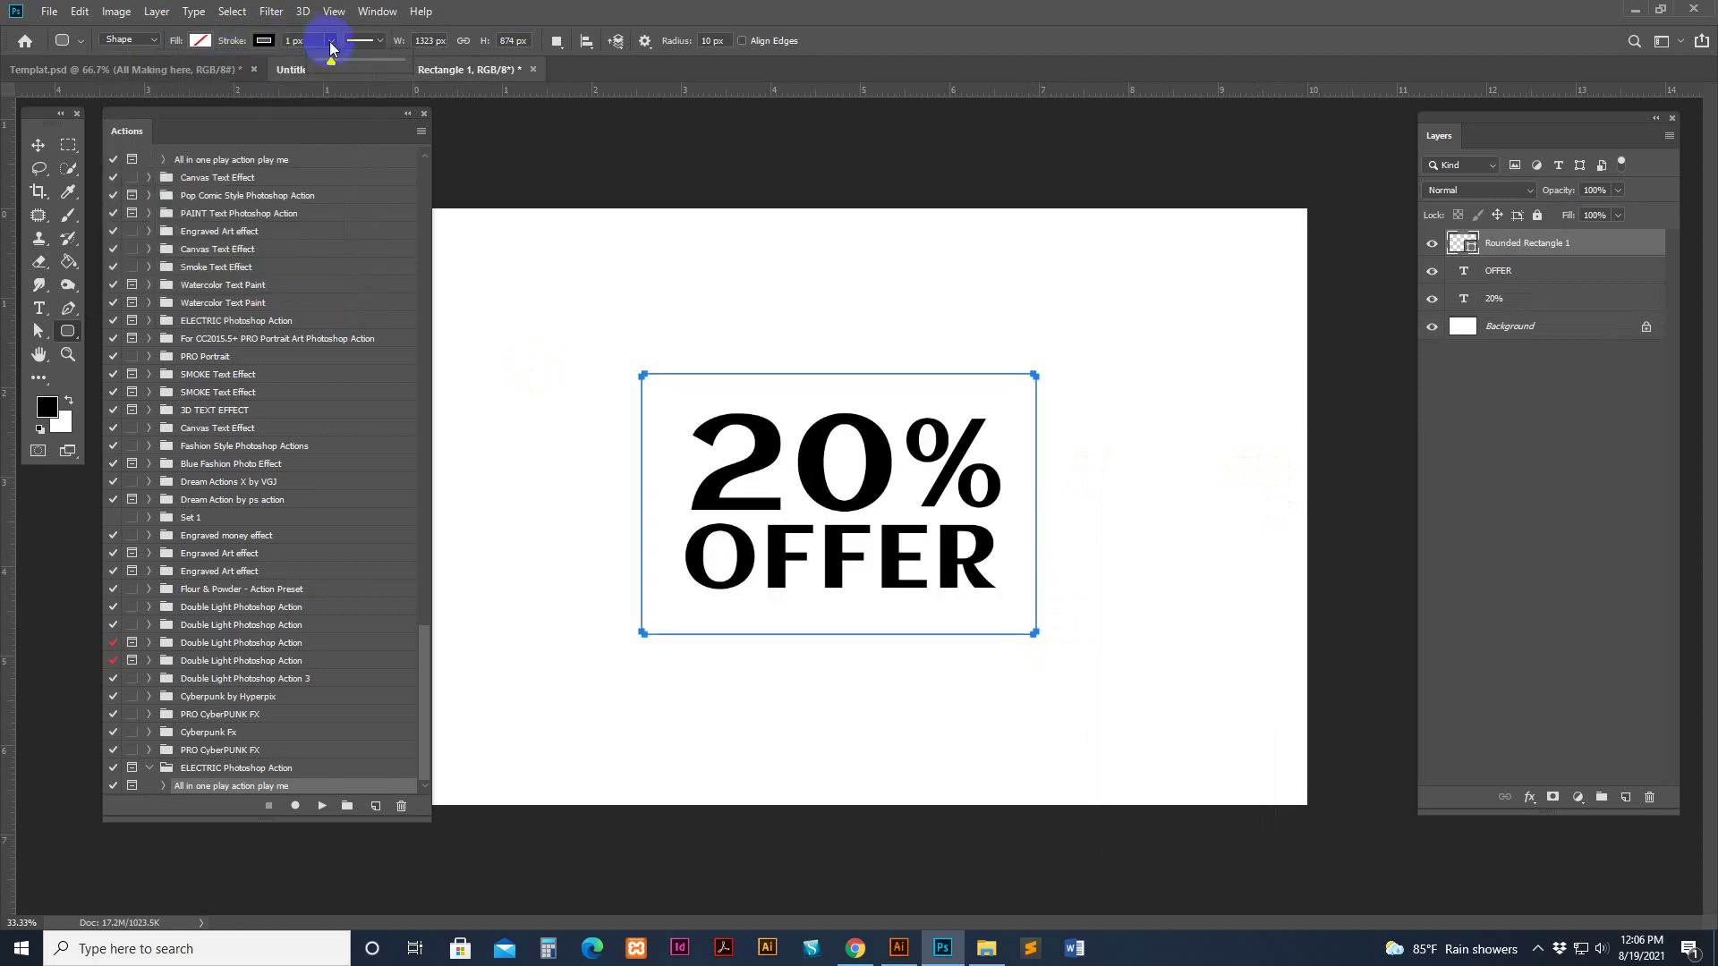
{"action": "left_click", "coordinate": [337, 61]}
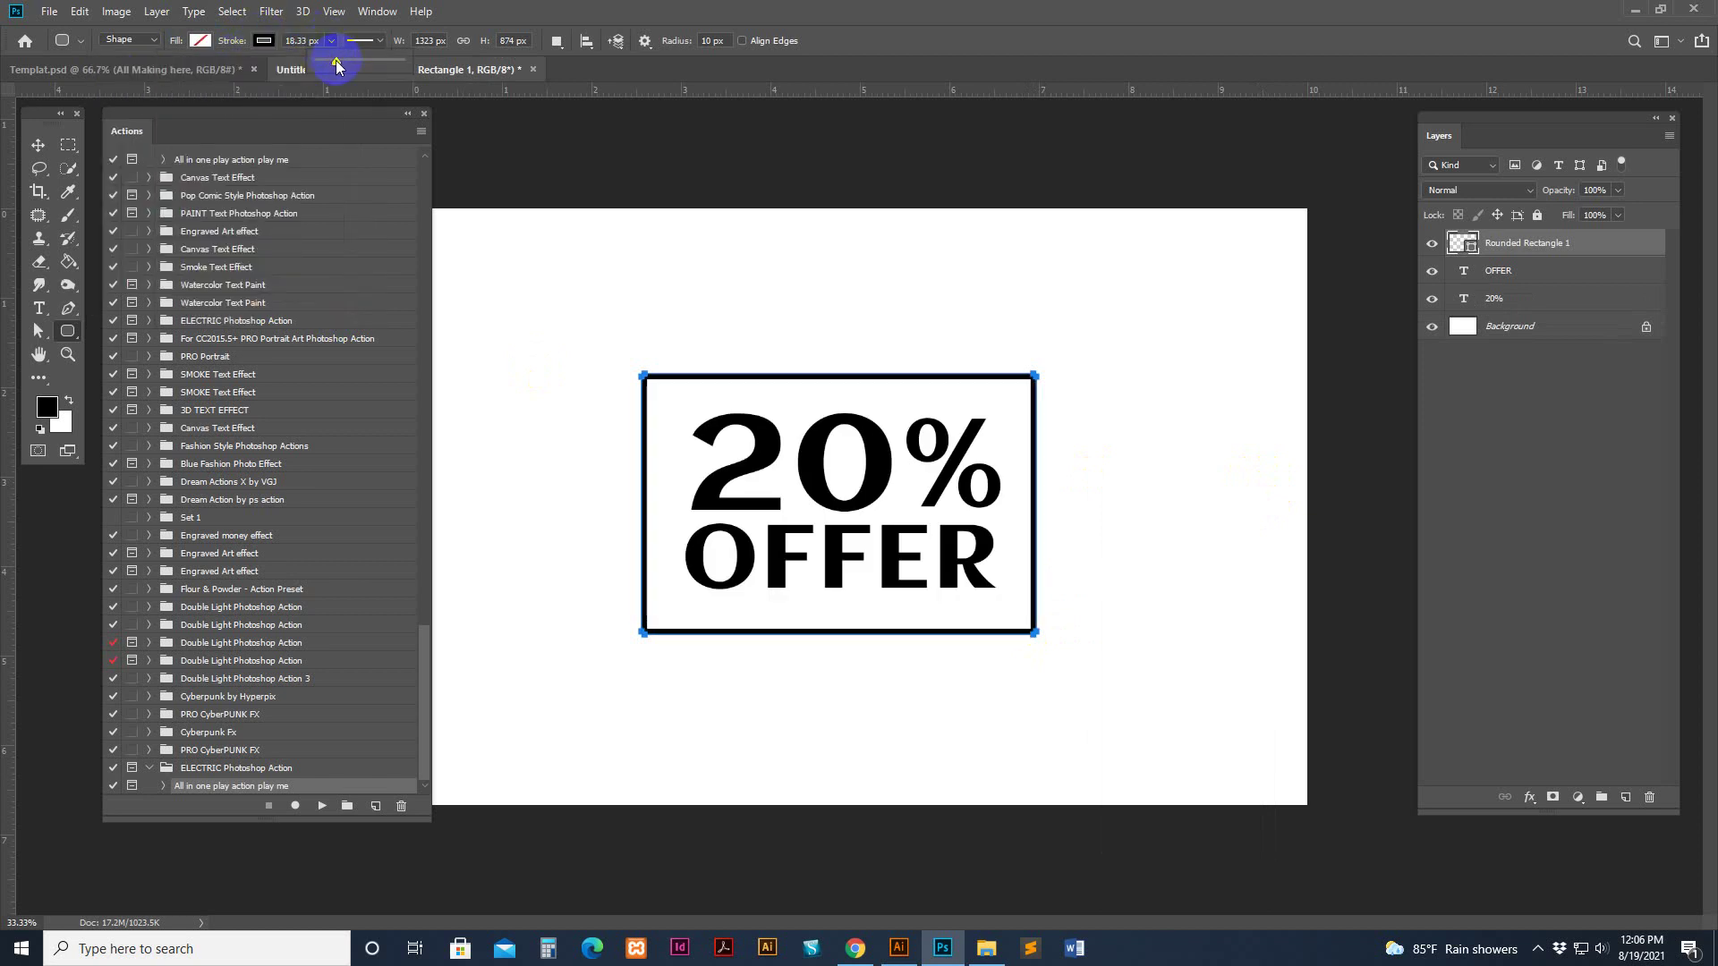
{"action": "left_click_drag", "start_coordinate": [335, 61], "coordinate": [341, 61]}
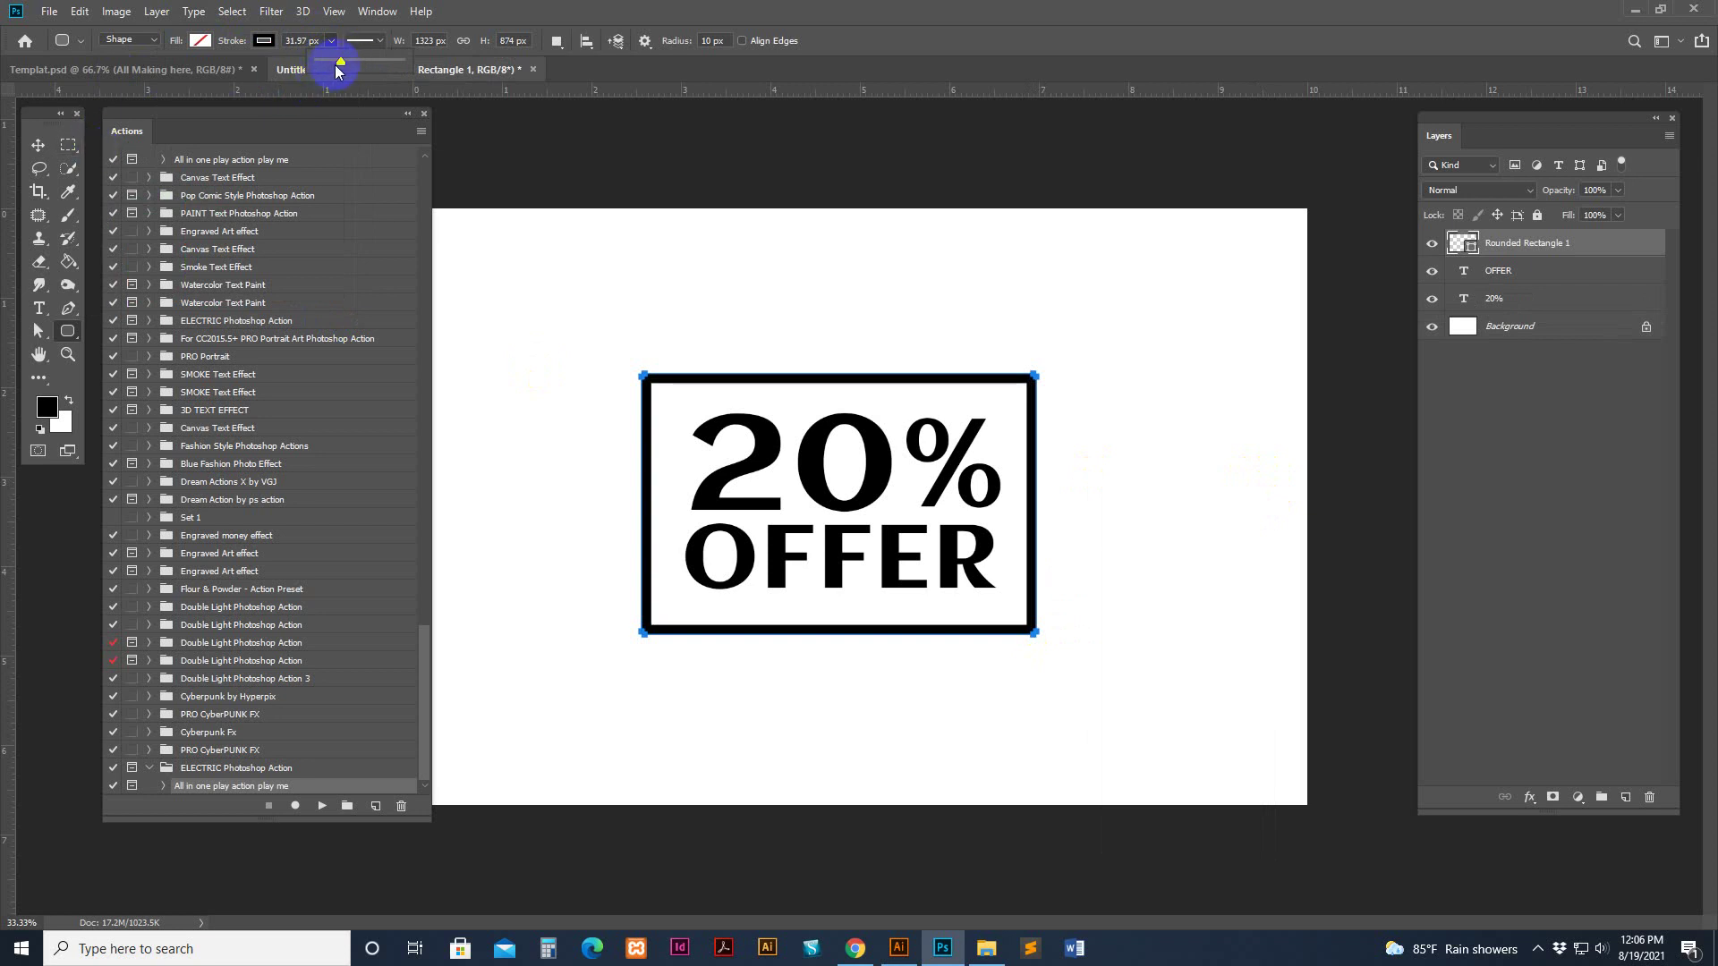
{"action": "left_click_drag", "start_coordinate": [342, 62], "coordinate": [343, 62]}
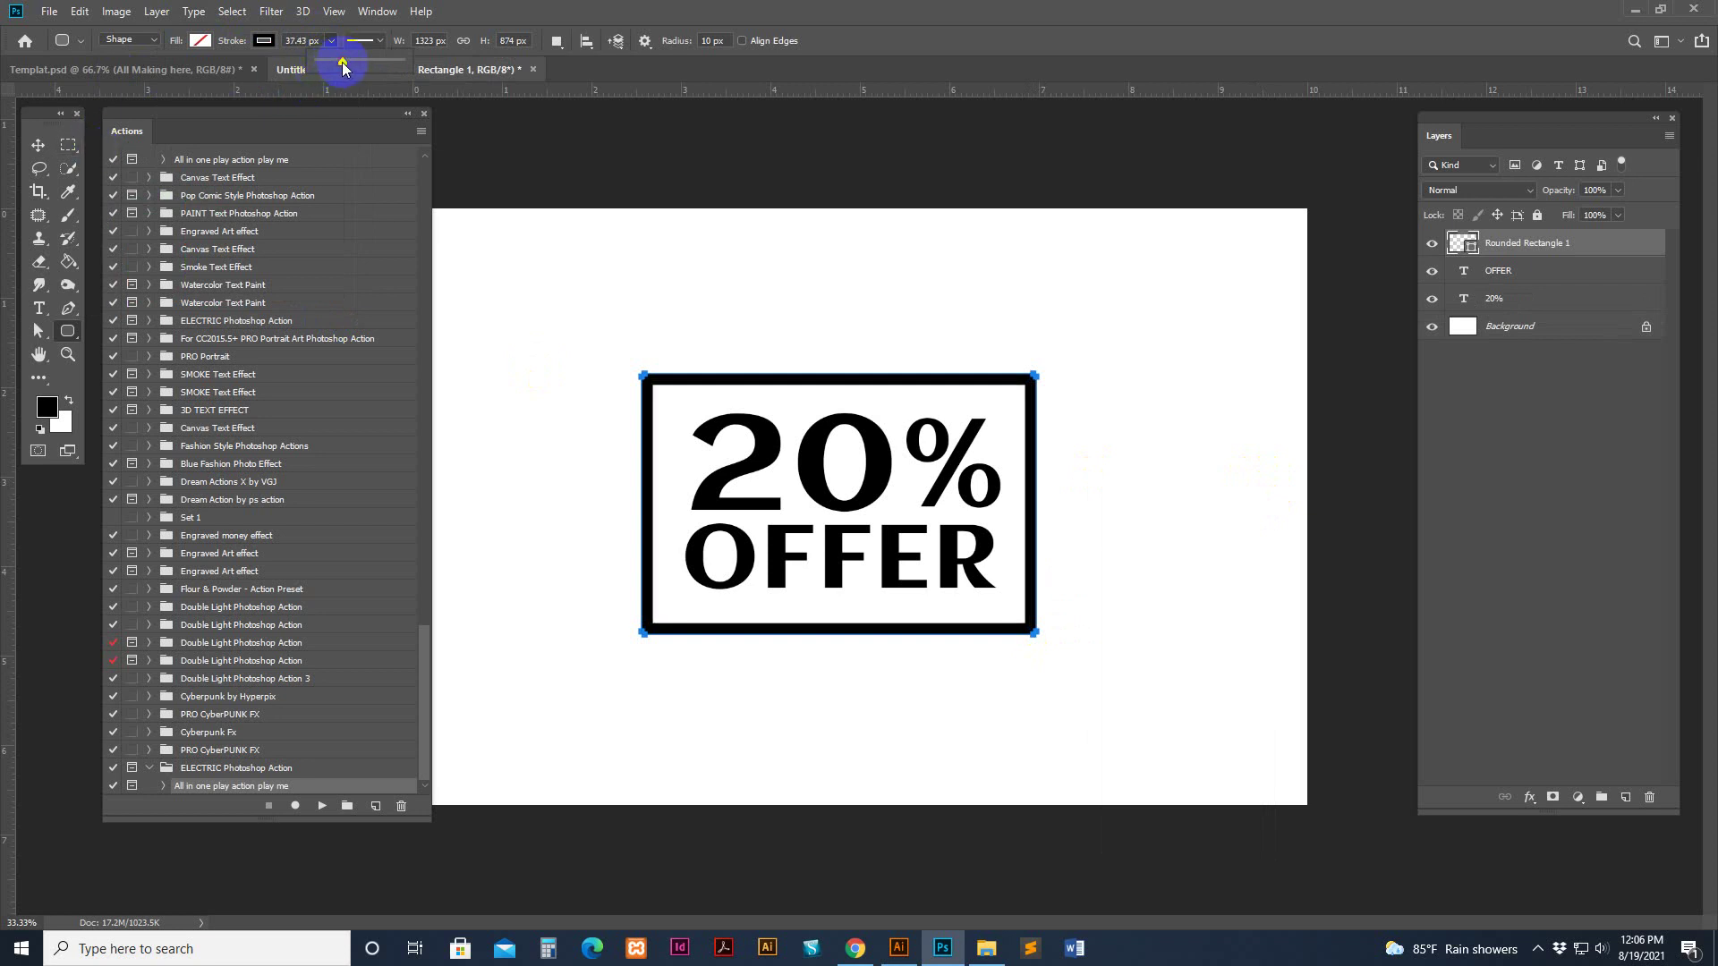
{"action": "left_click", "coordinate": [37, 144]}
Rasterize the OFFER and 20% text layers, merge them into one layer, and check it by toggling its visibility
{"action": "left_click", "coordinate": [1478, 331]}
{"action": "left_click_drag", "start_coordinate": [1478, 331], "coordinate": [1087, 440]}
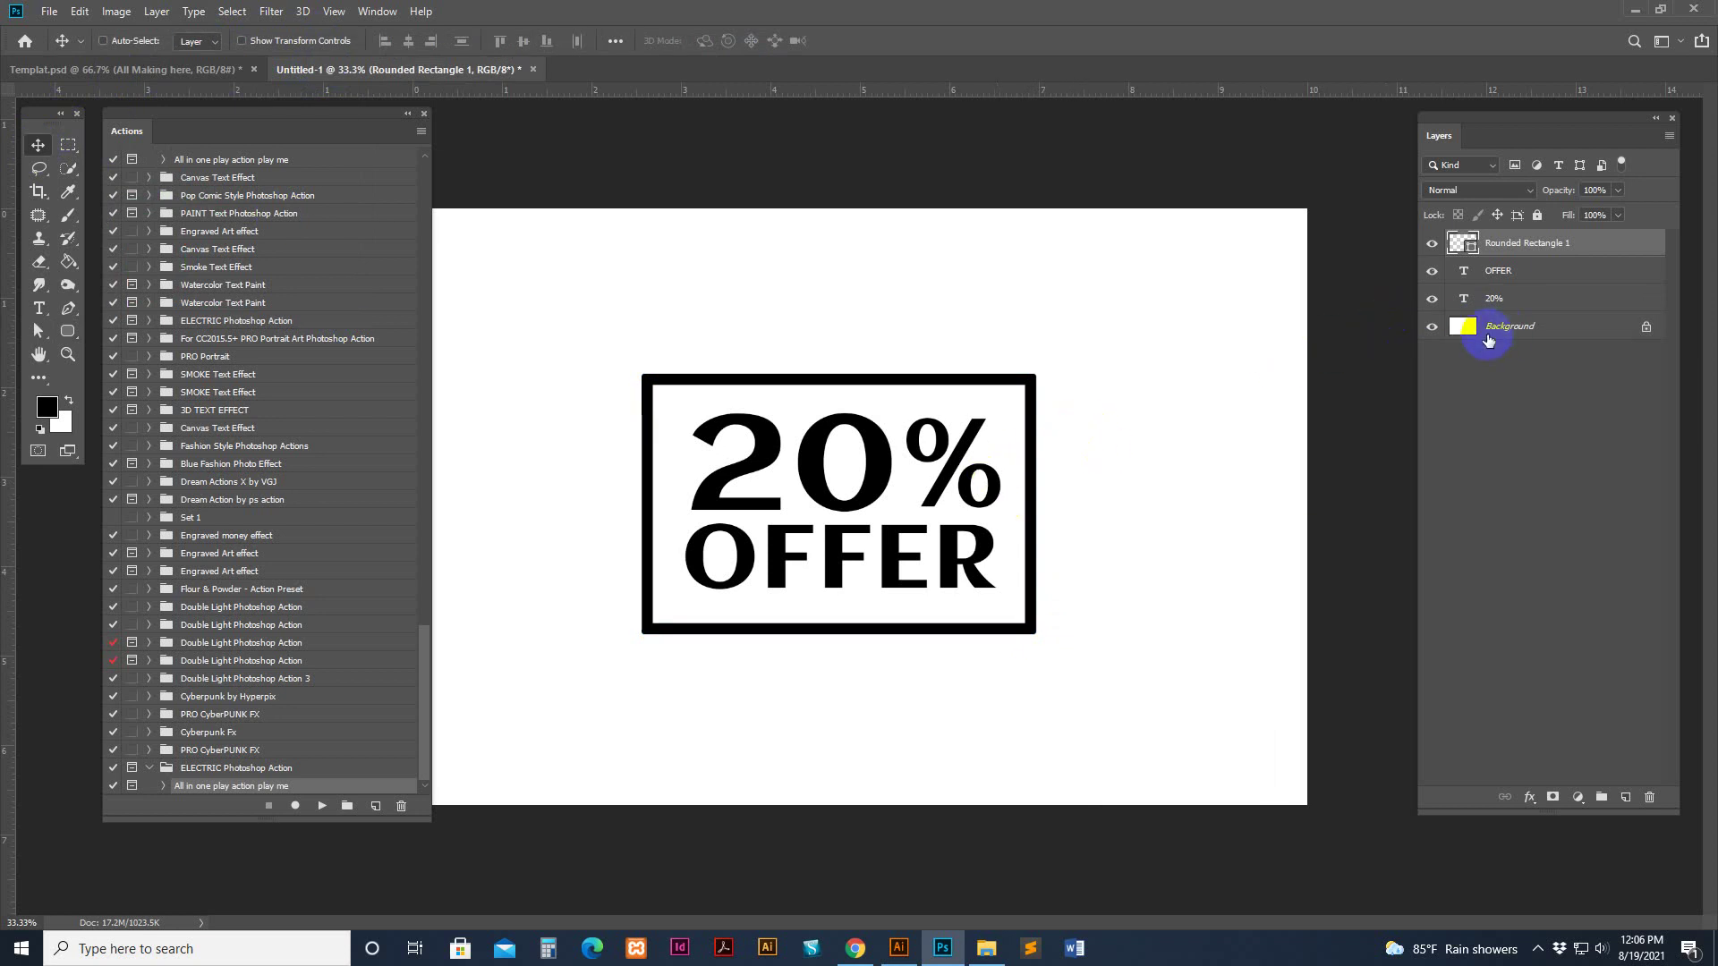
{"action": "left_click", "coordinate": [1526, 275]}
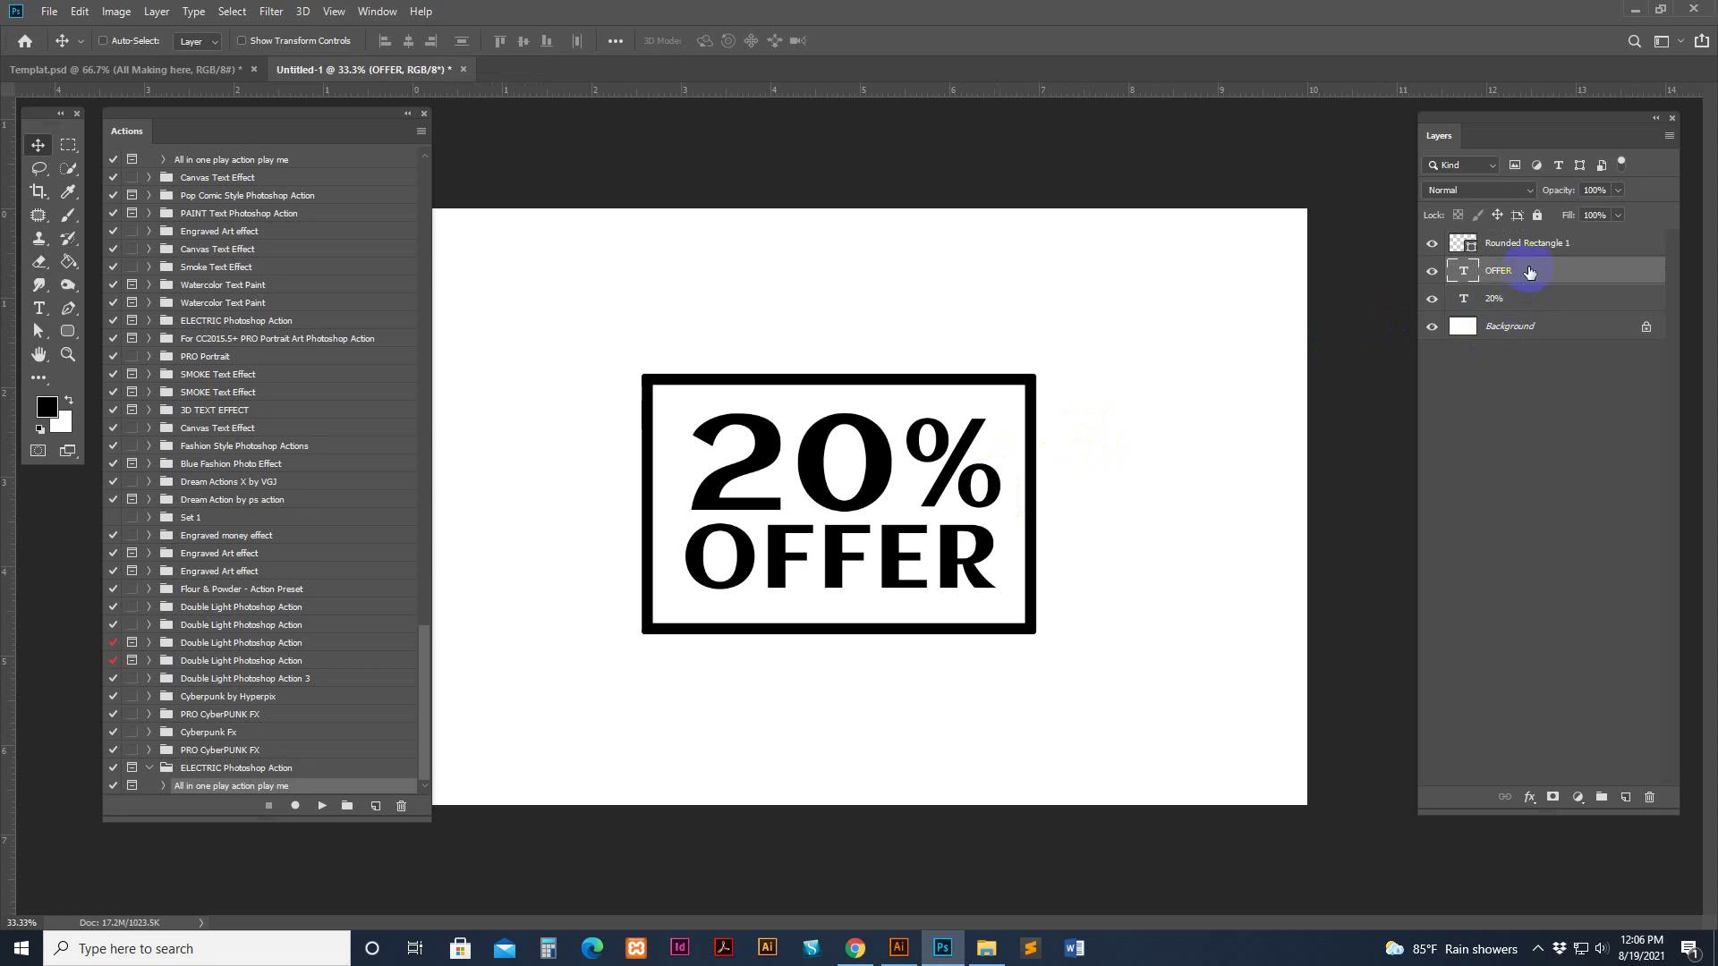
{"action": "left_click", "coordinate": [1530, 298], "text": "shift"}
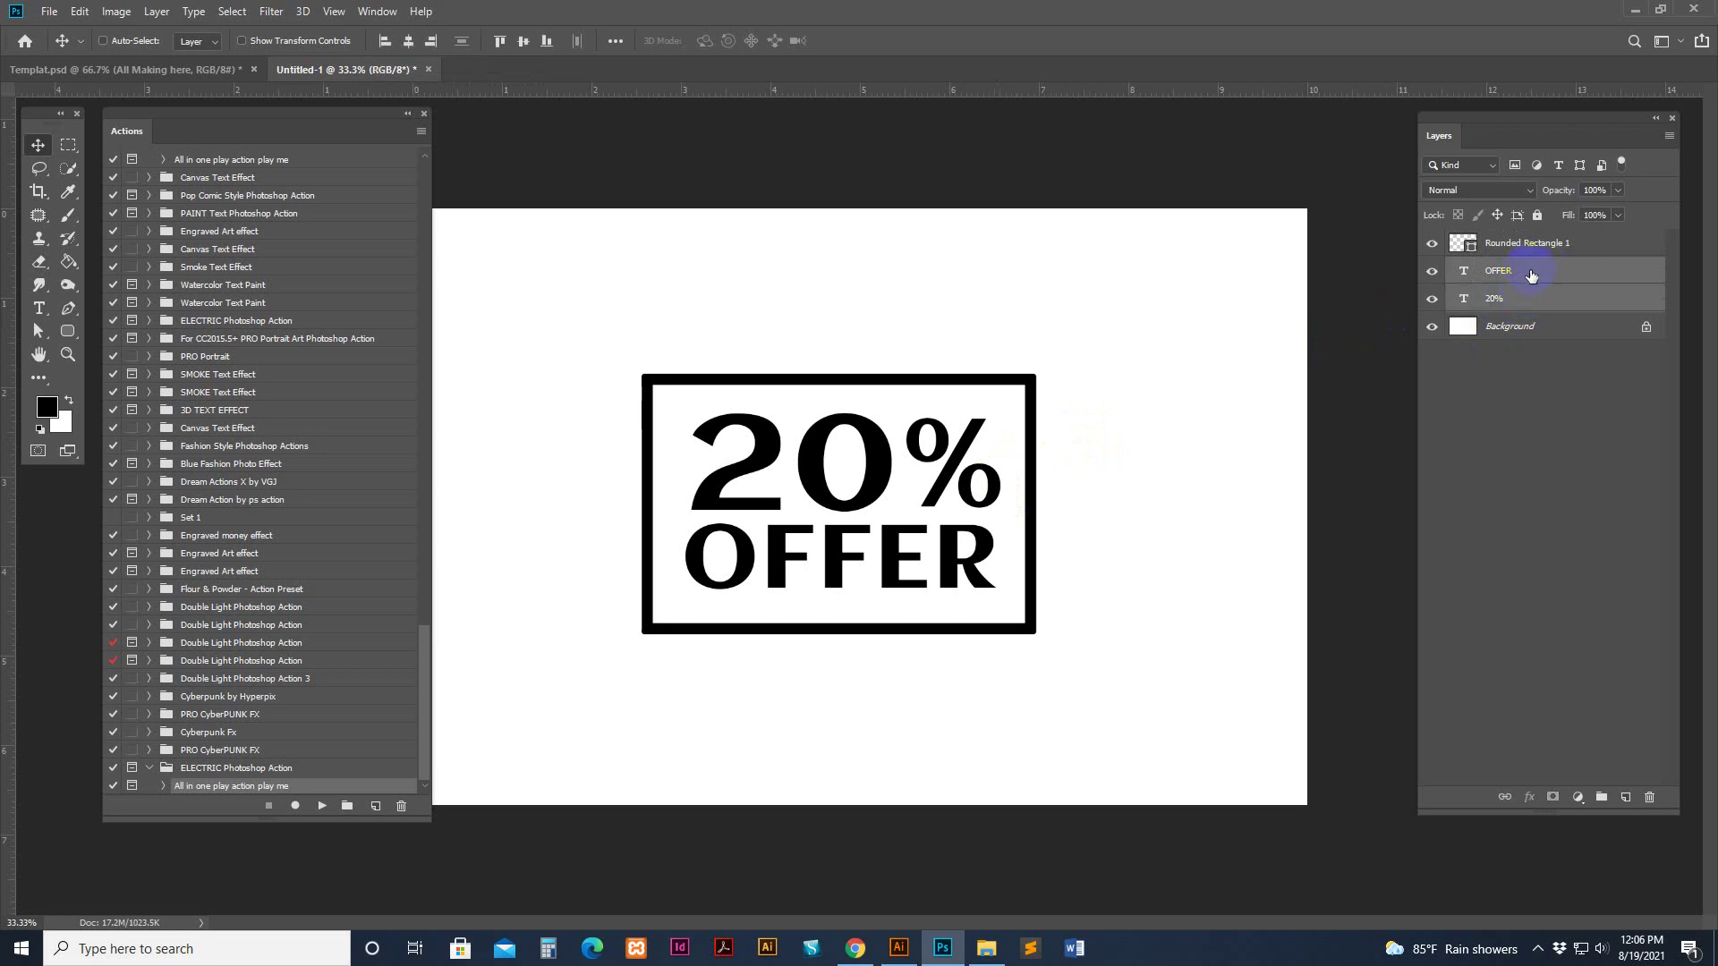
{"action": "right_click", "coordinate": [1529, 273]}
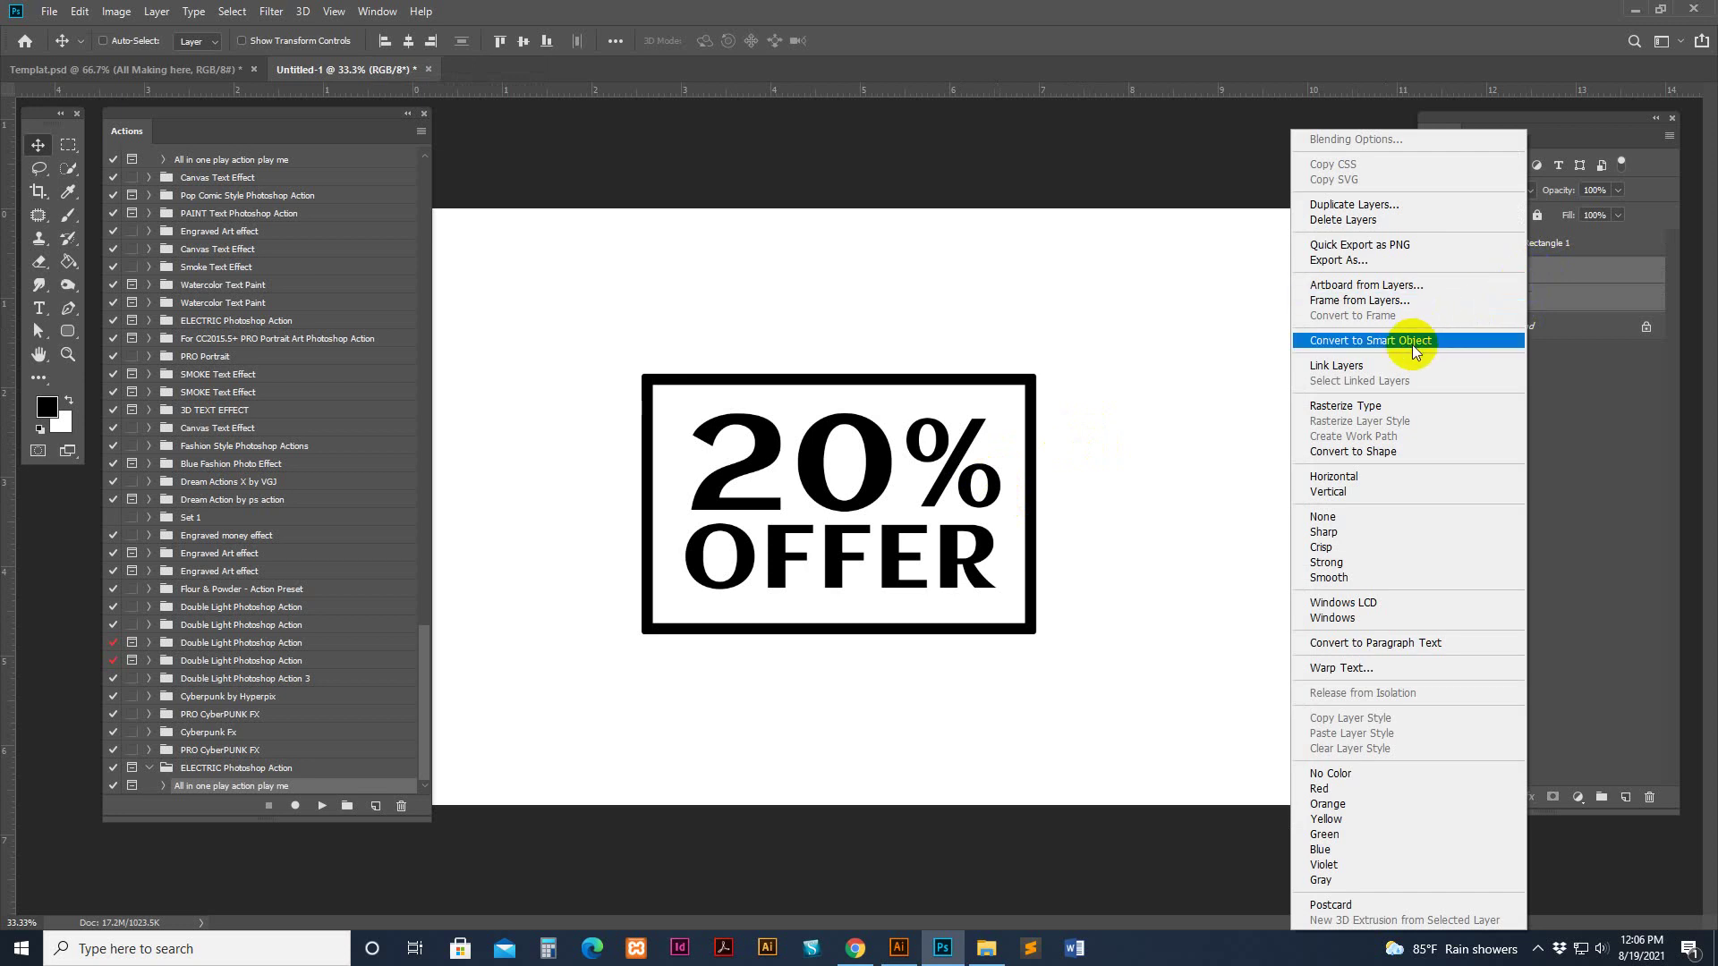
{"action": "left_click", "coordinate": [1400, 405]}
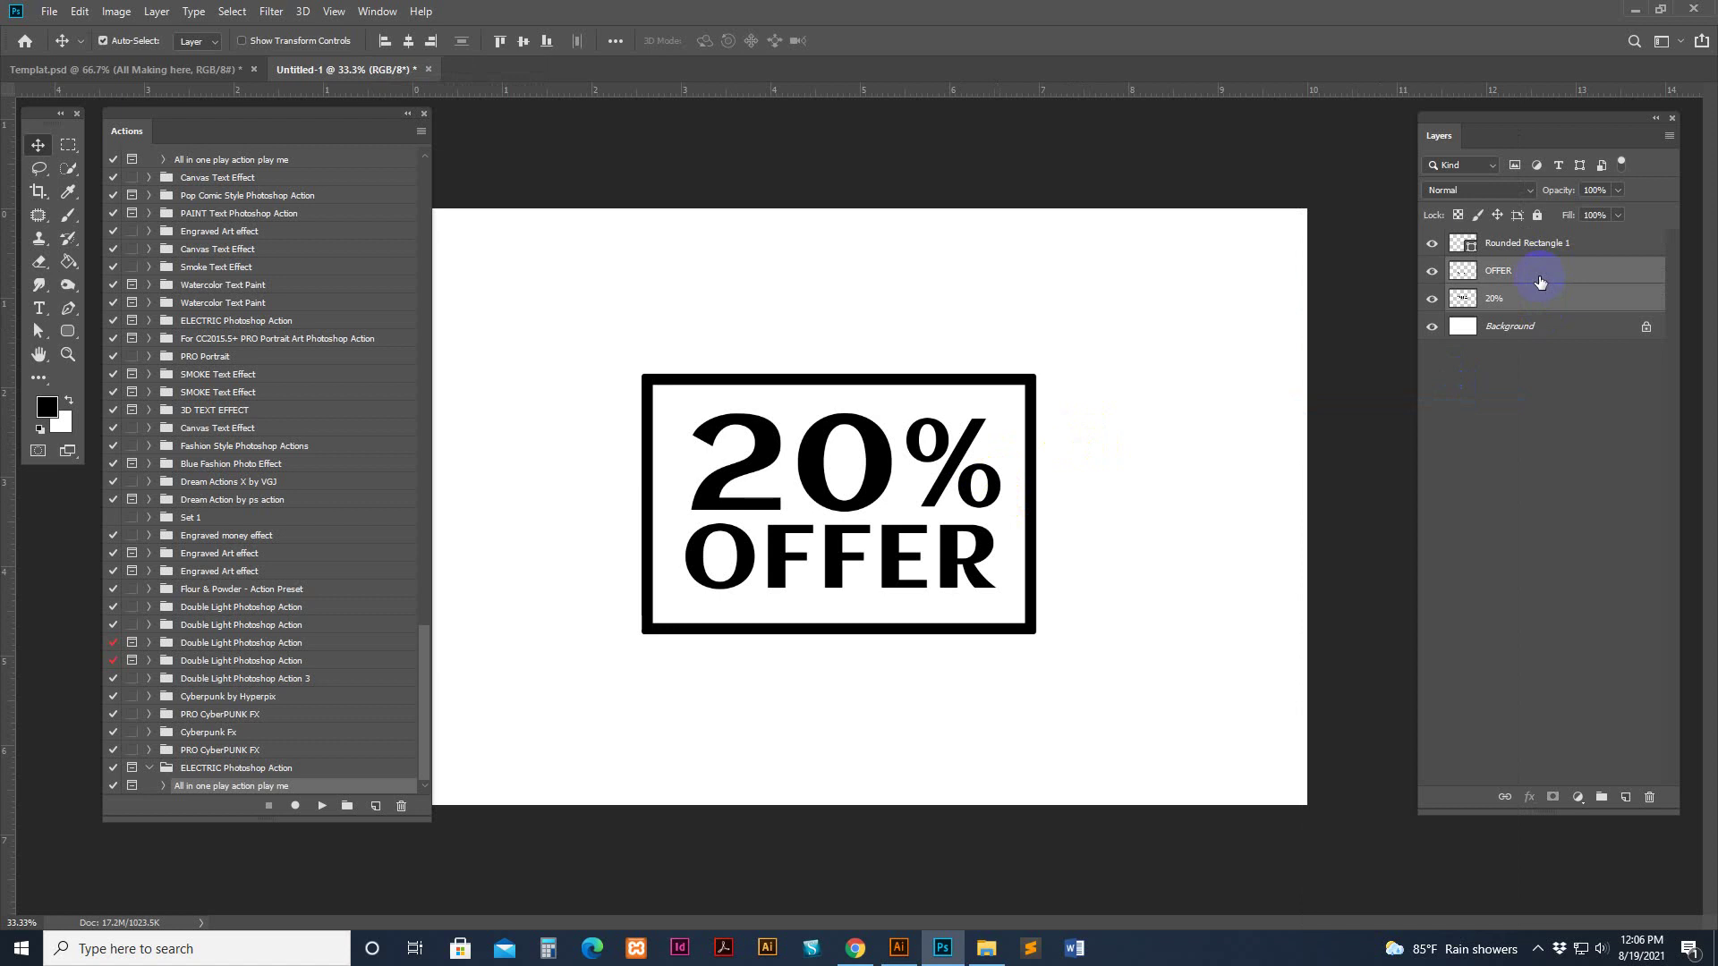
{"action": "key", "text": "ctrl+e"}
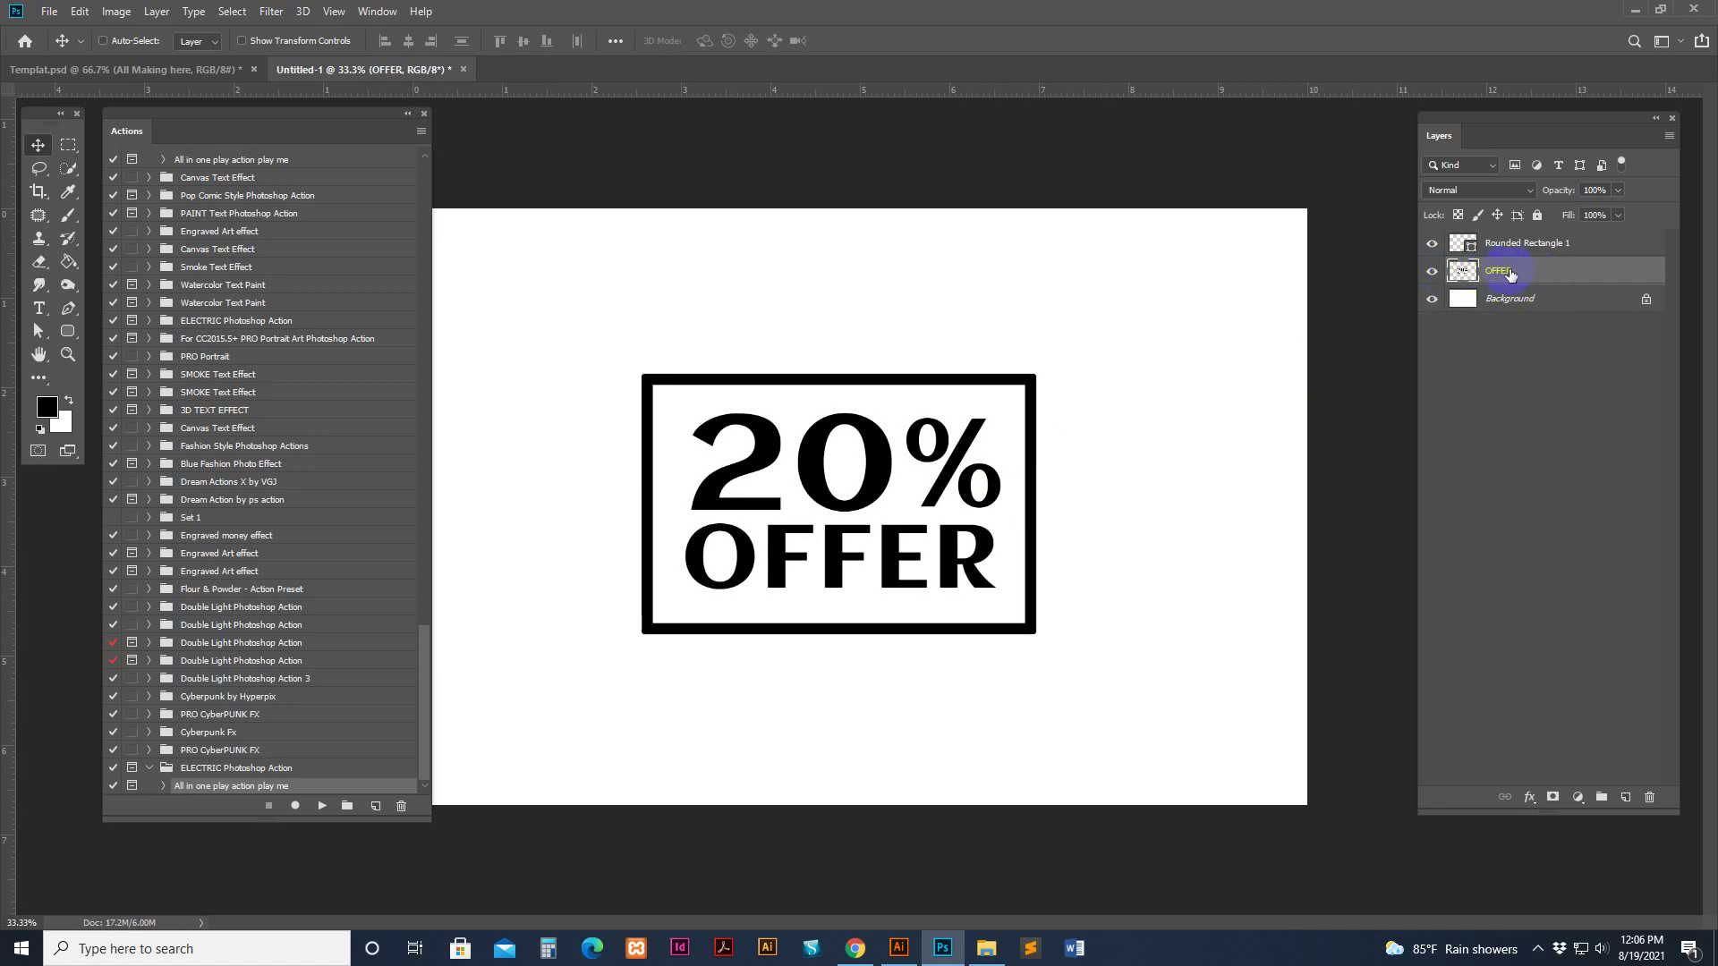
{"action": "left_click", "coordinate": [1432, 271]}
{"action": "left_click", "coordinate": [1432, 271]}
{"action": "left_click", "coordinate": [1432, 272]}
{"action": "left_click", "coordinate": [1433, 272]}
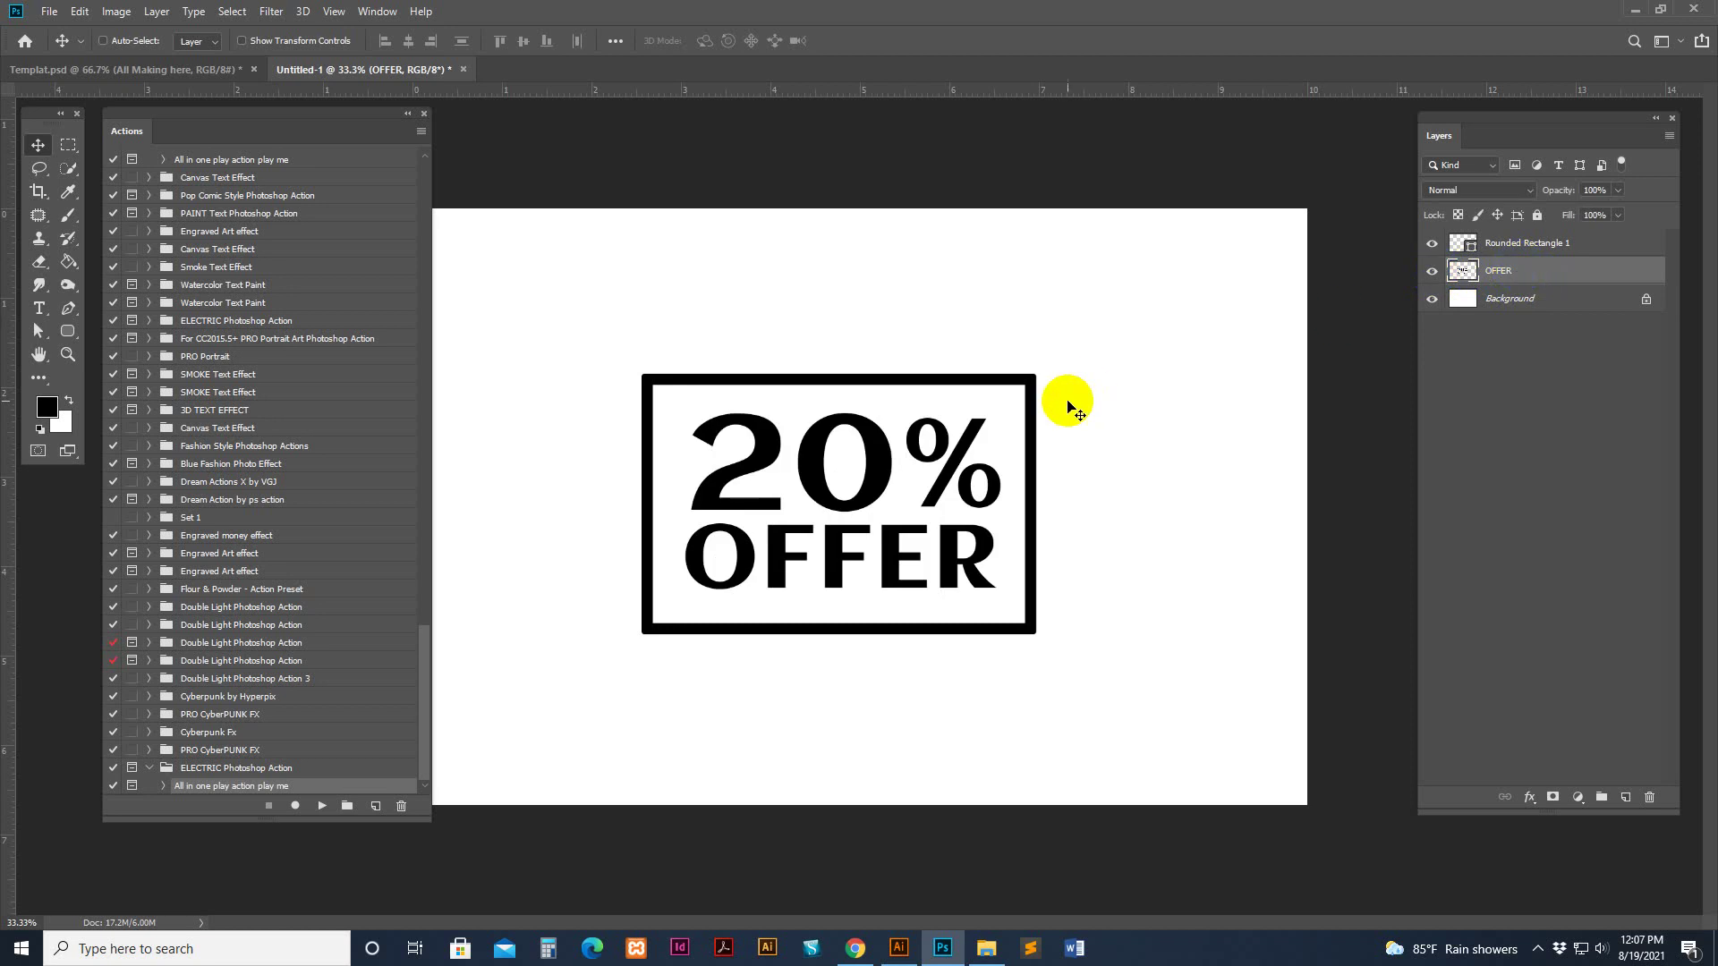
Warp the merged 20% OFFER text by pulling its corners outward and curving its lower edge upward, and apply the warp
{"action": "key", "text": "ctrl+t"}
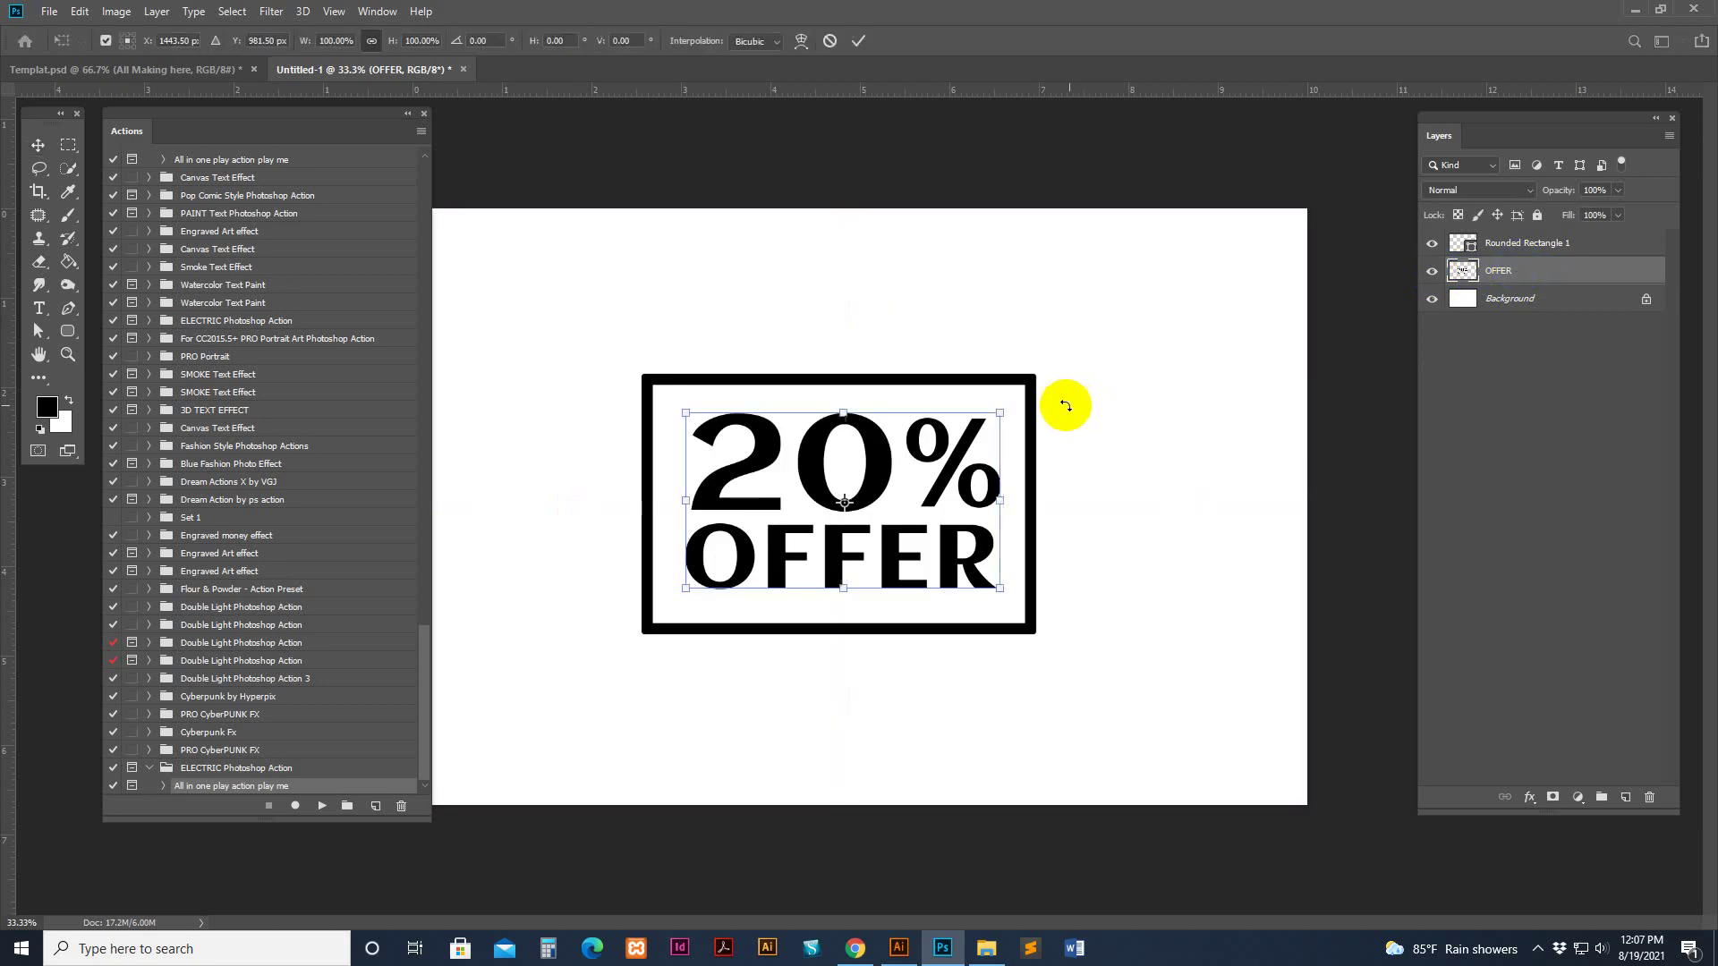
{"action": "right_click", "coordinate": [883, 488]}
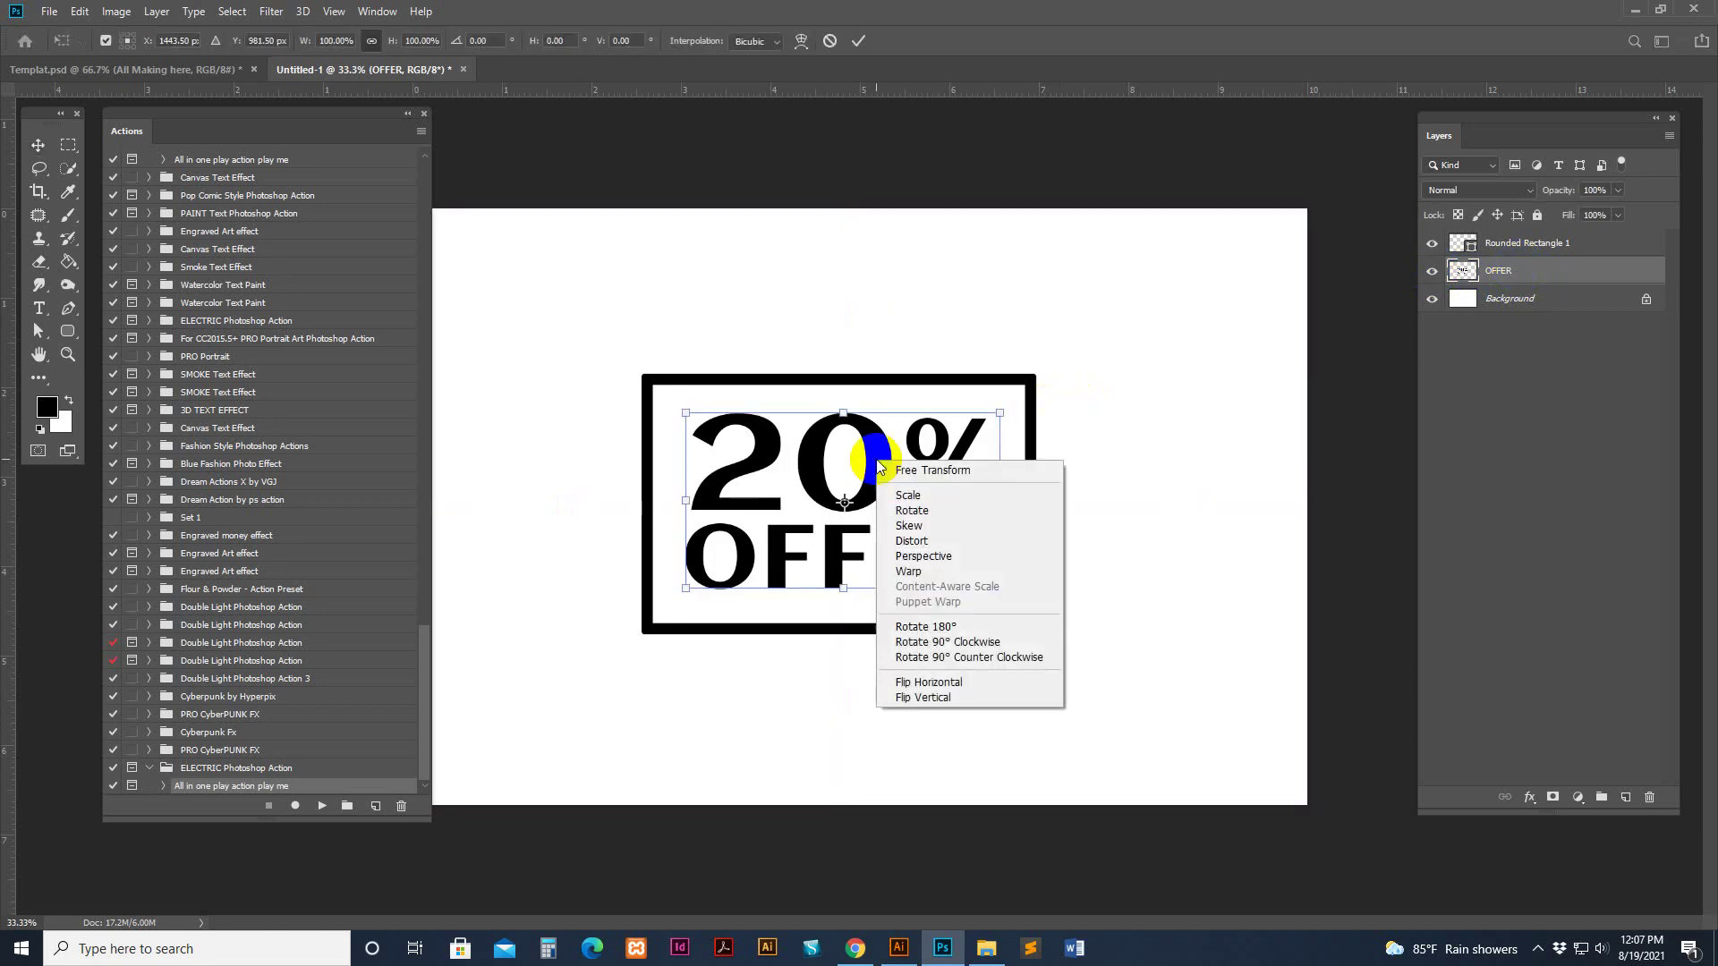
{"action": "left_click", "coordinate": [924, 579]}
{"action": "left_click_drag", "start_coordinate": [1001, 589], "coordinate": [1016, 605]}
{"action": "left_click_drag", "start_coordinate": [895, 590], "coordinate": [896, 580]}
{"action": "left_click_drag", "start_coordinate": [689, 590], "coordinate": [685, 612]}
{"action": "left_click_drag", "start_coordinate": [786, 584], "coordinate": [824, 569]}
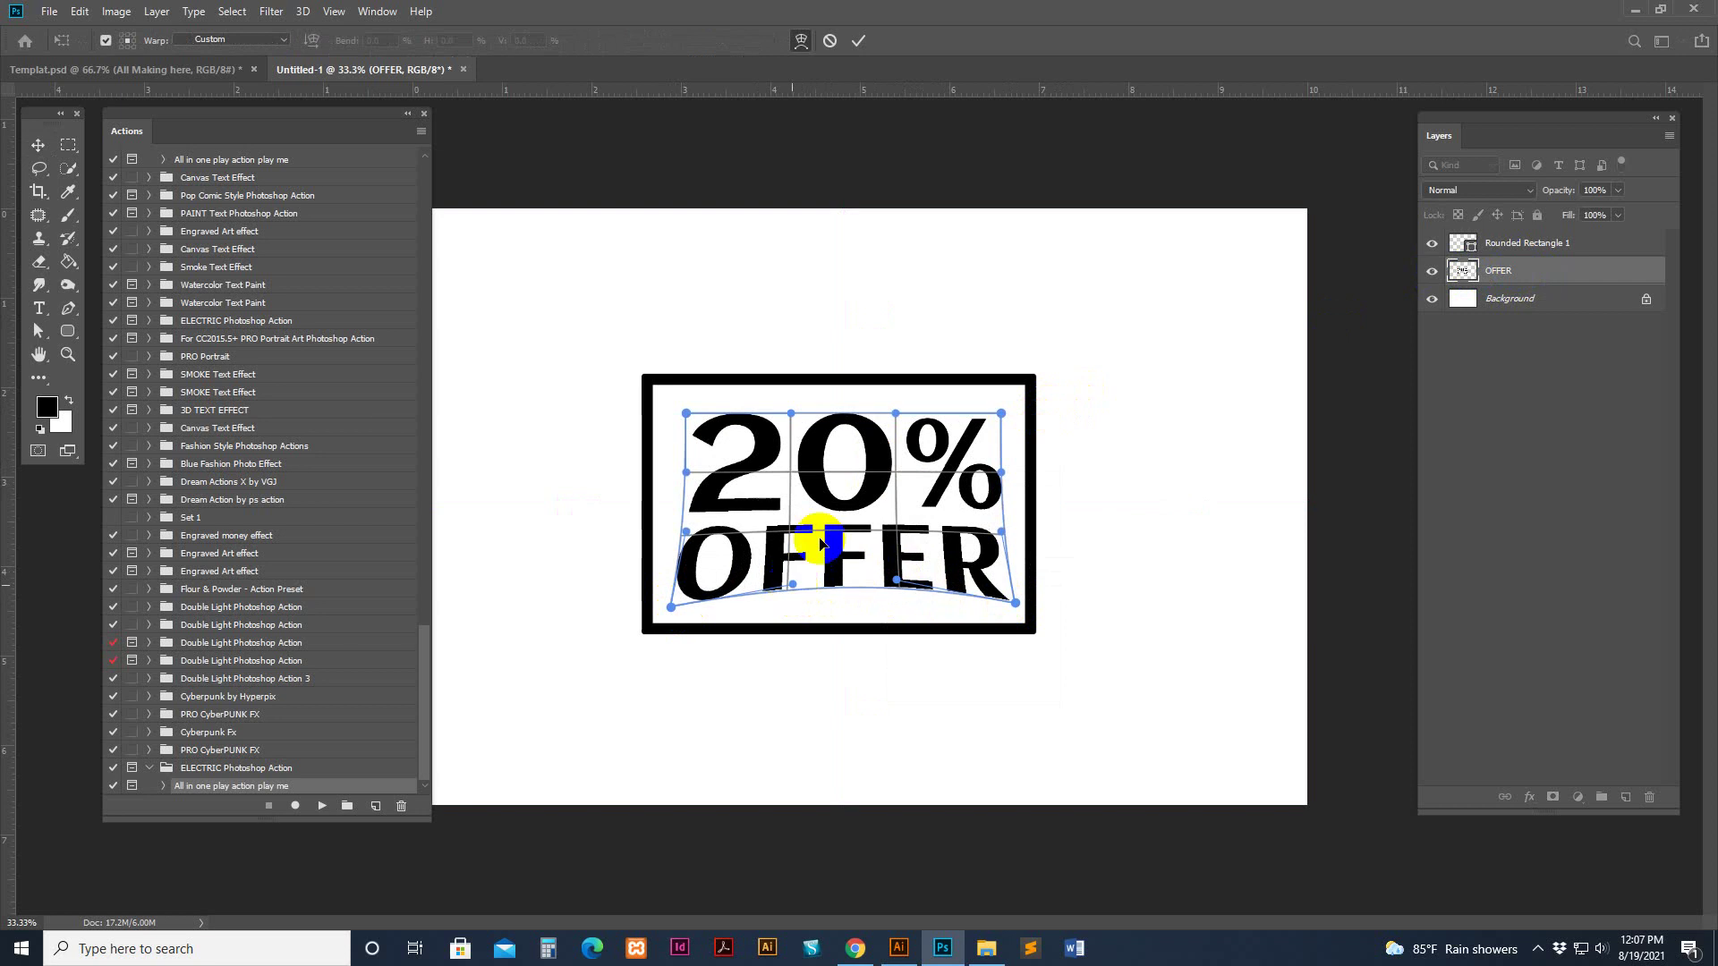
{"action": "left_click_drag", "start_coordinate": [819, 416], "coordinate": [681, 410]}
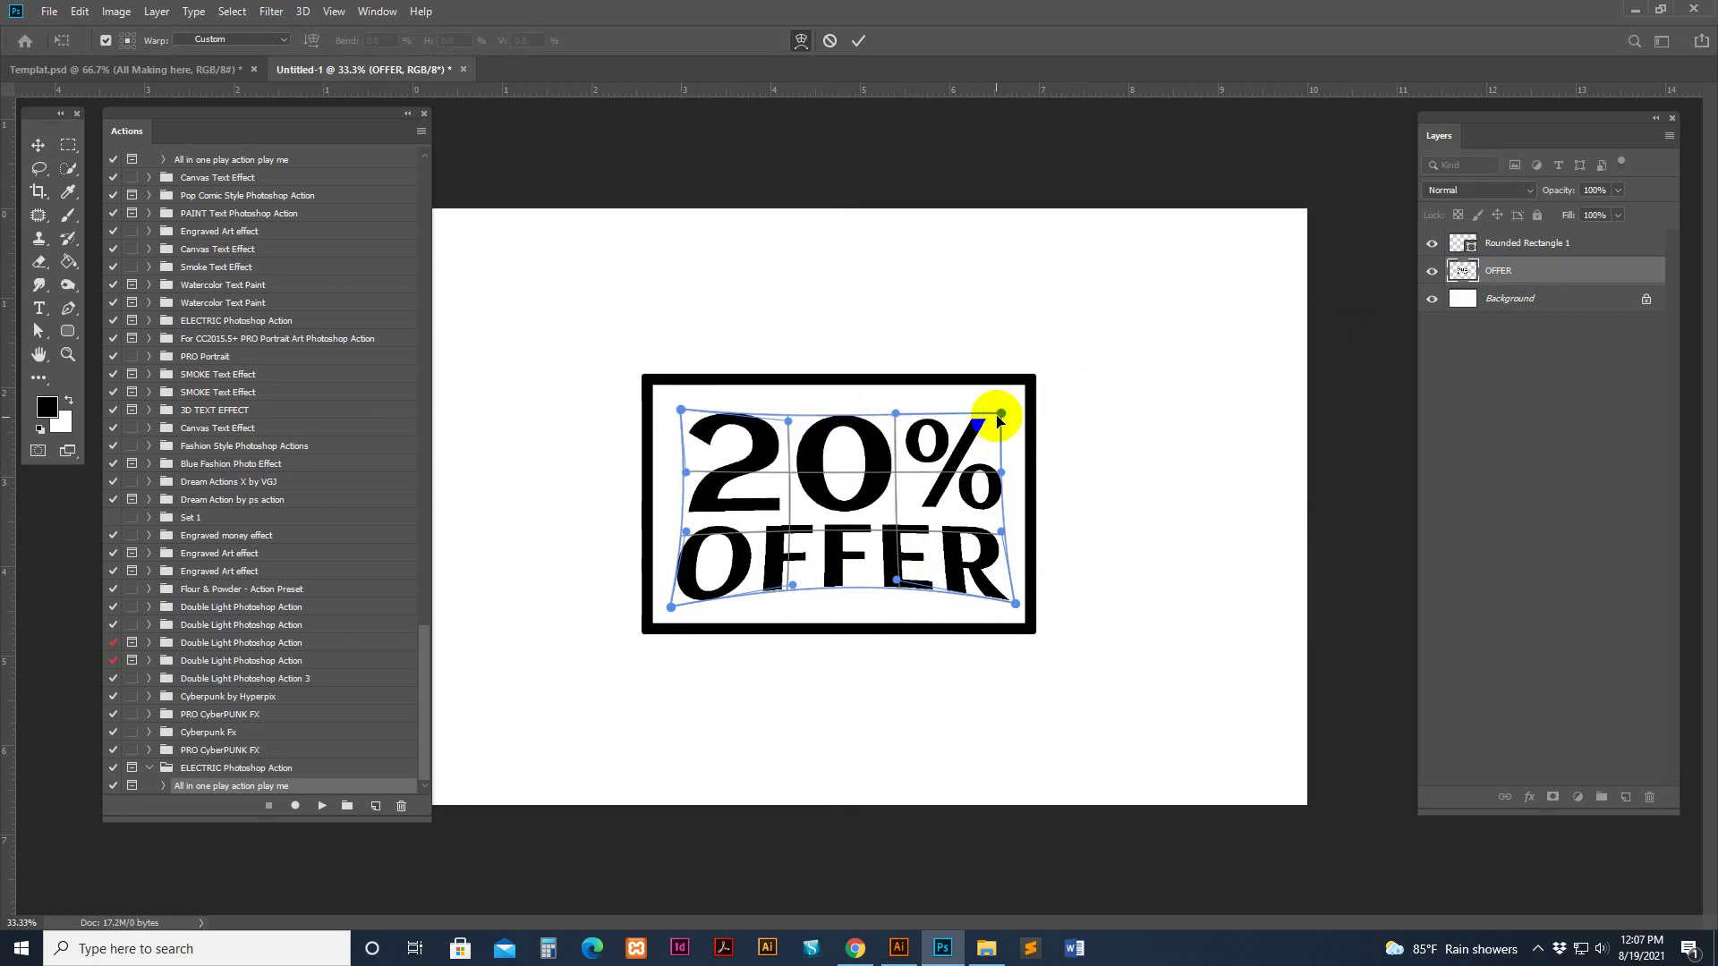
{"action": "left_click_drag", "start_coordinate": [1001, 413], "coordinate": [1007, 404]}
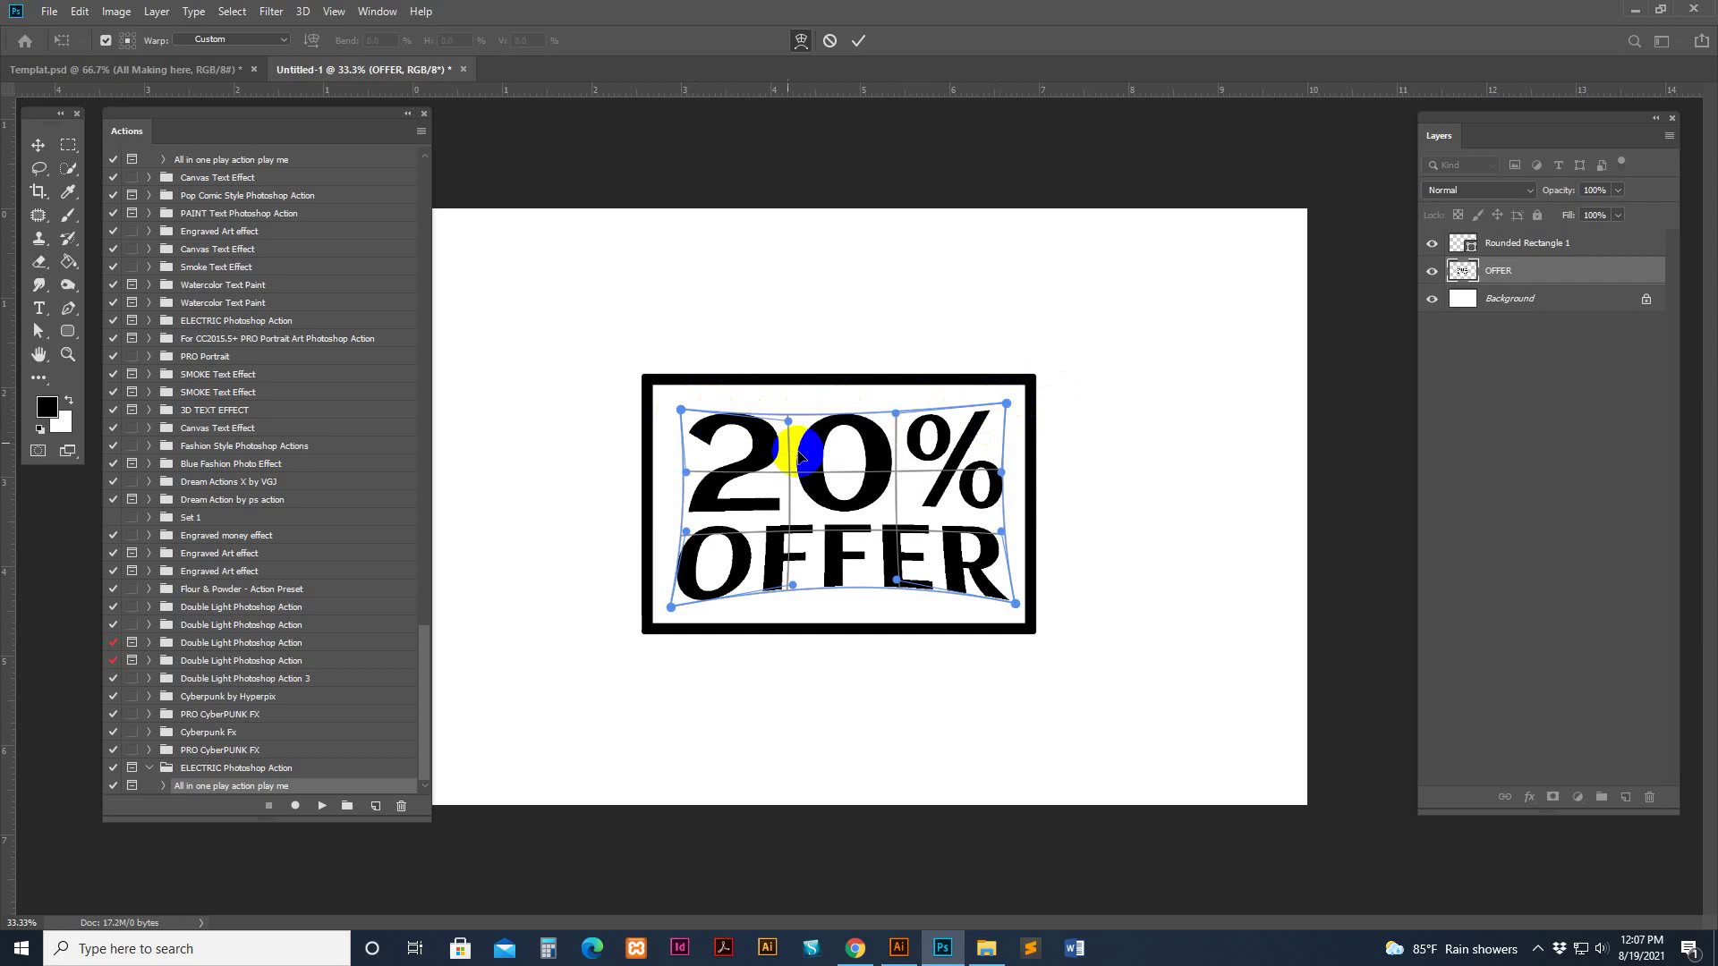
{"action": "double_click", "coordinate": [832, 491]}
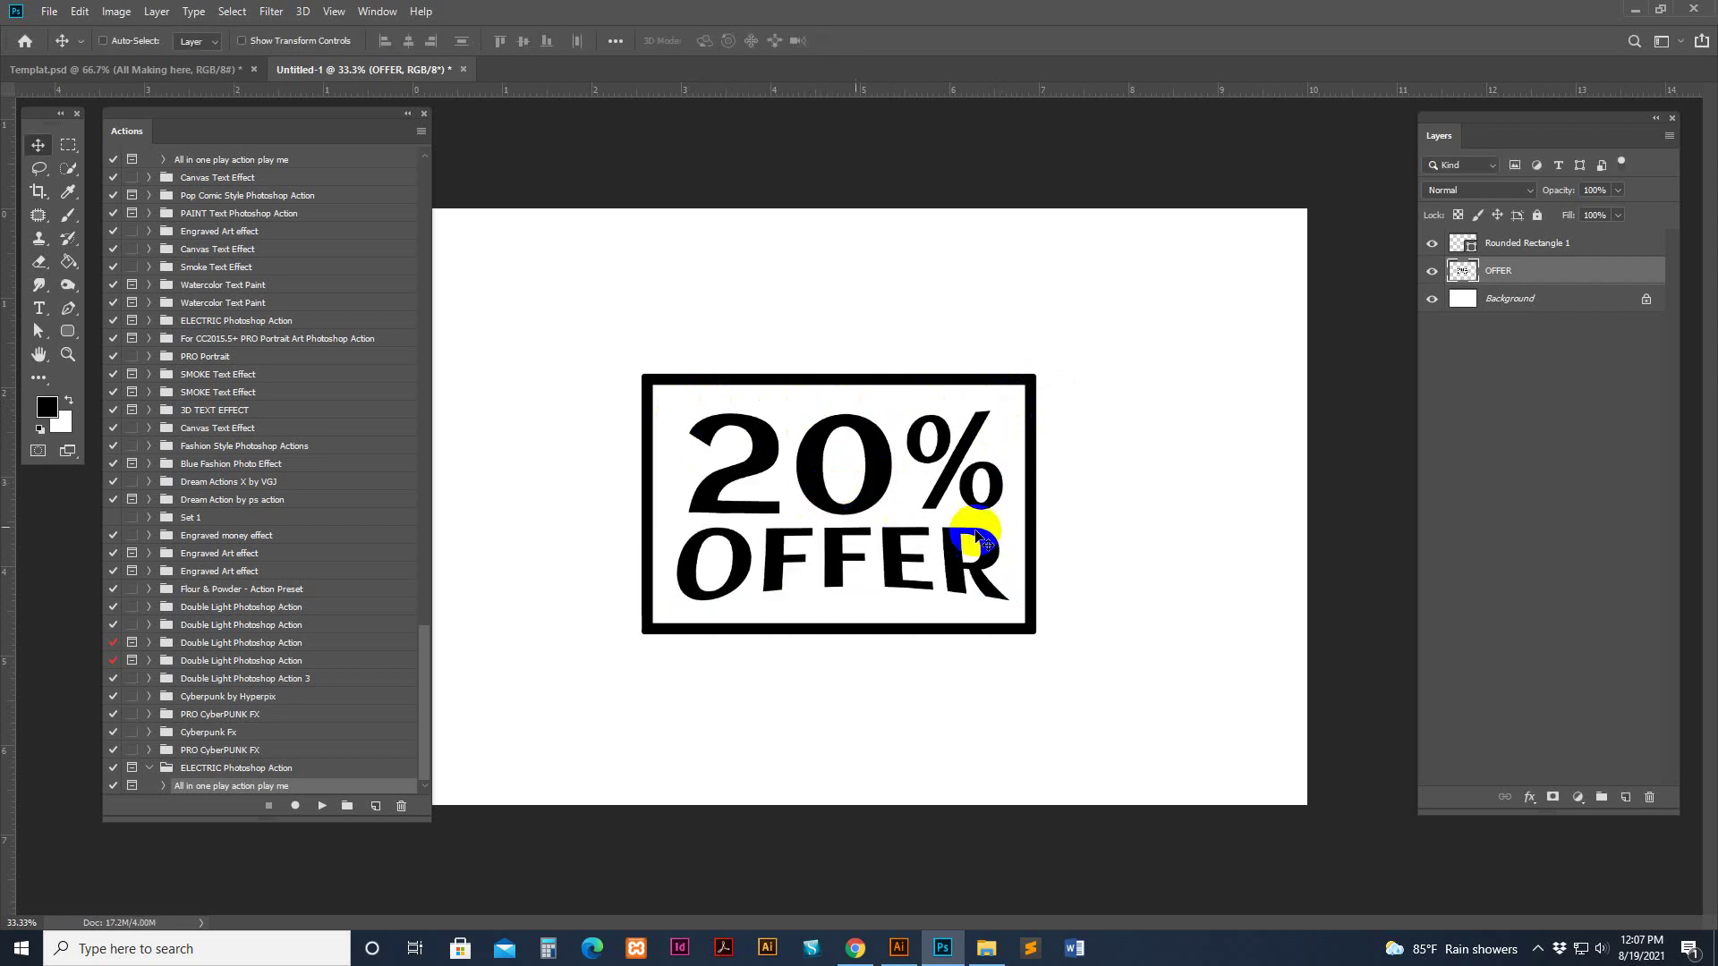
Merge the rounded rectangle frame with the warped text layer and check the result by toggling its visibility
{"action": "left_click", "coordinate": [1443, 283]}
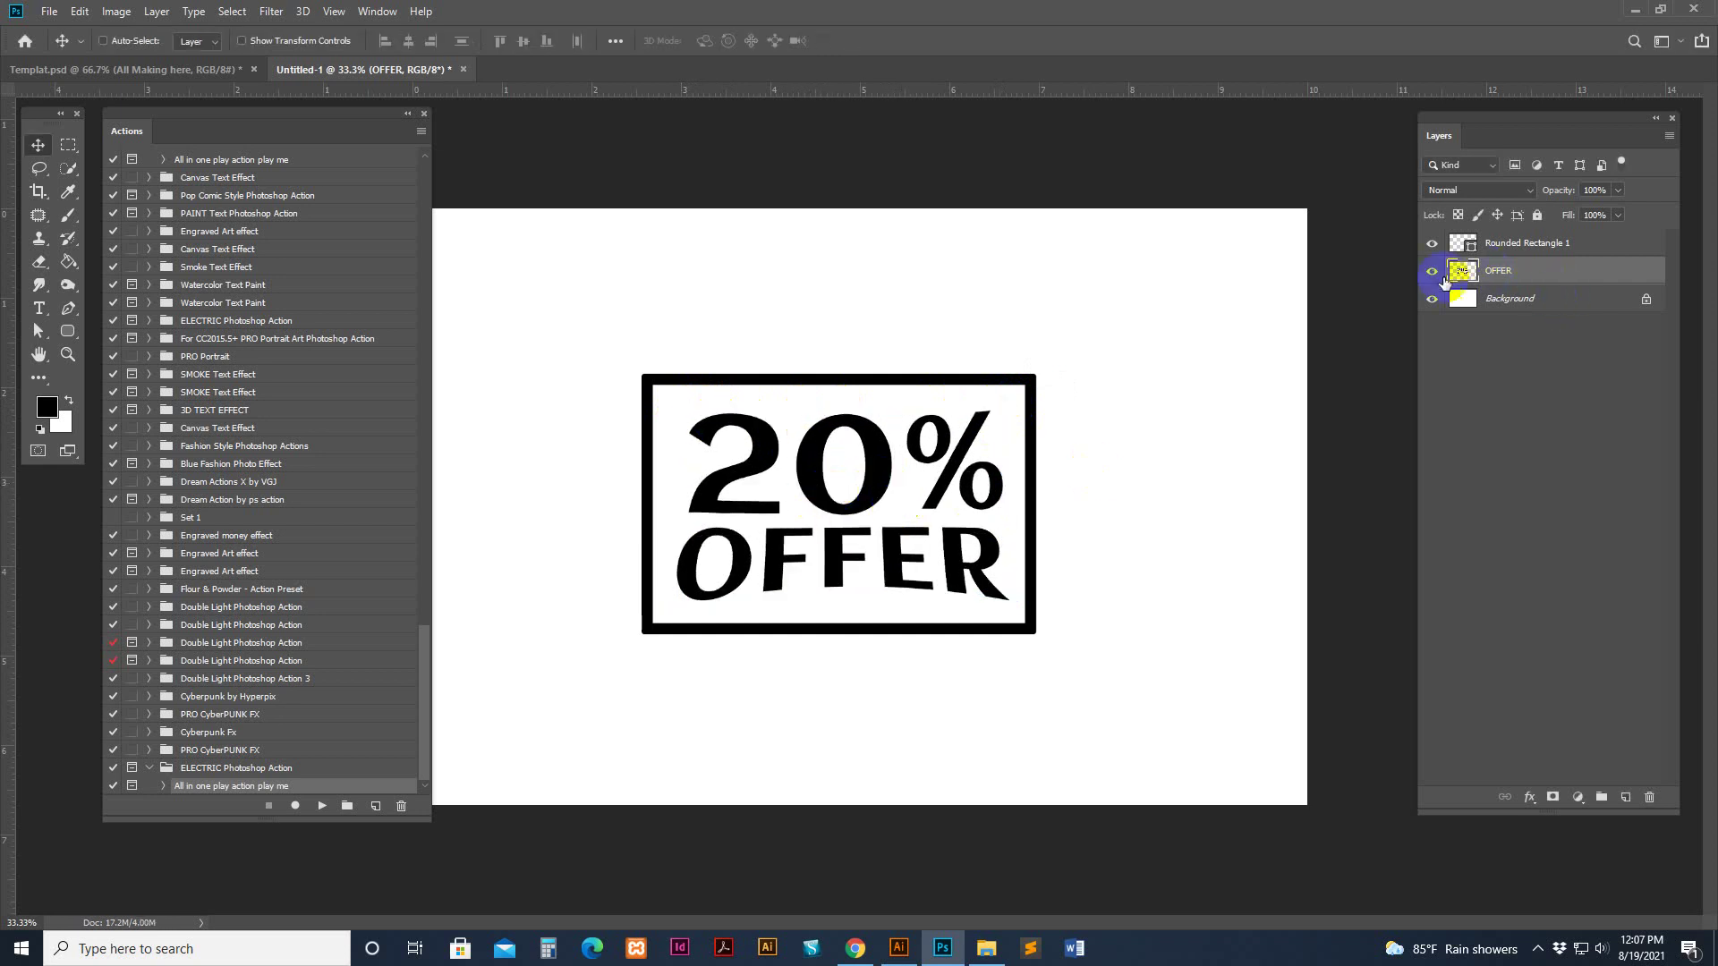
{"action": "left_click", "coordinate": [1580, 248]}
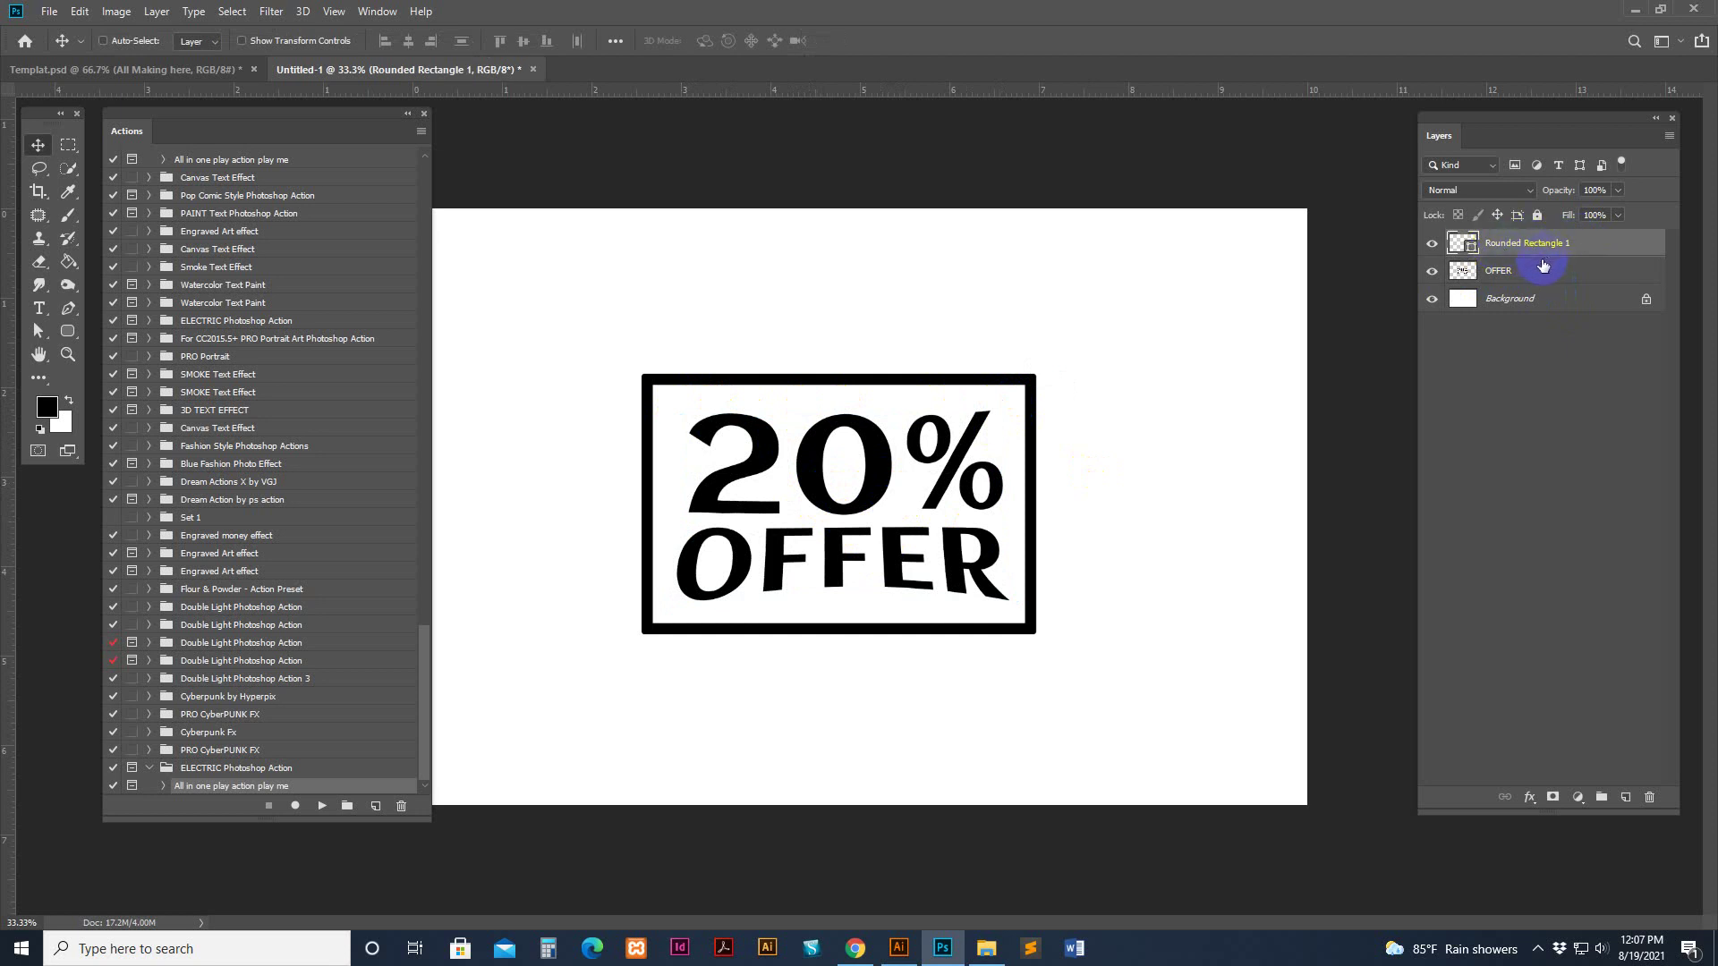
{"action": "left_click", "coordinate": [1532, 277], "text": "ctrl"}
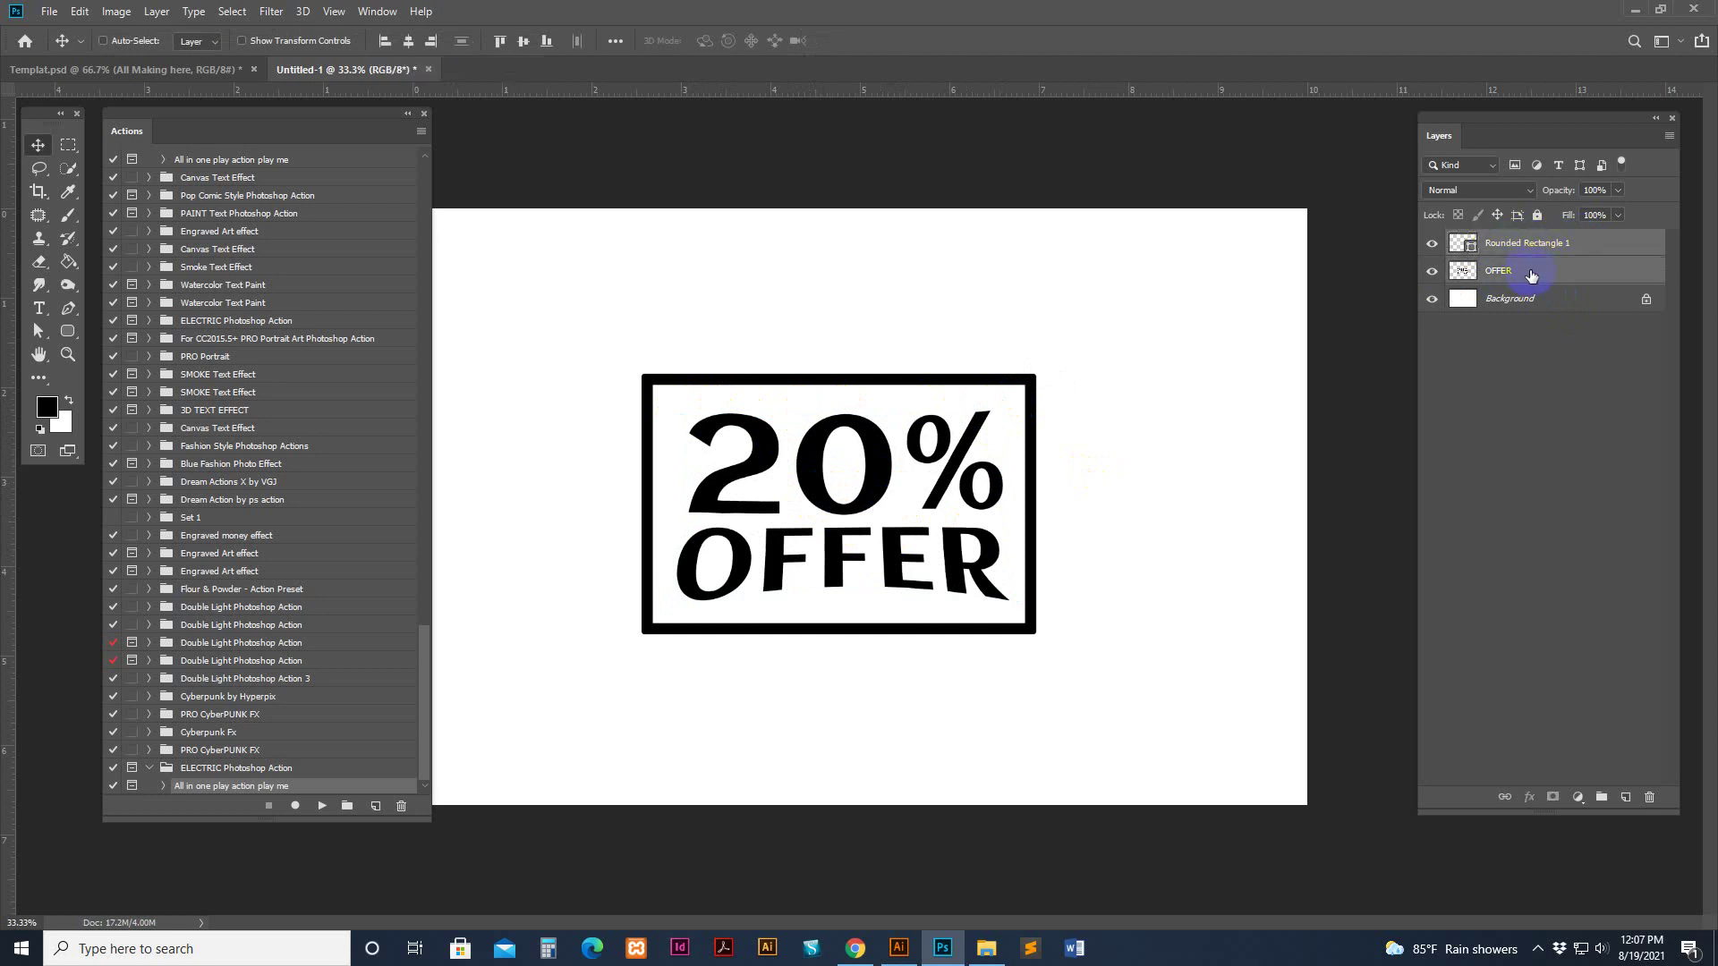
{"action": "left_click", "coordinate": [1575, 257]}
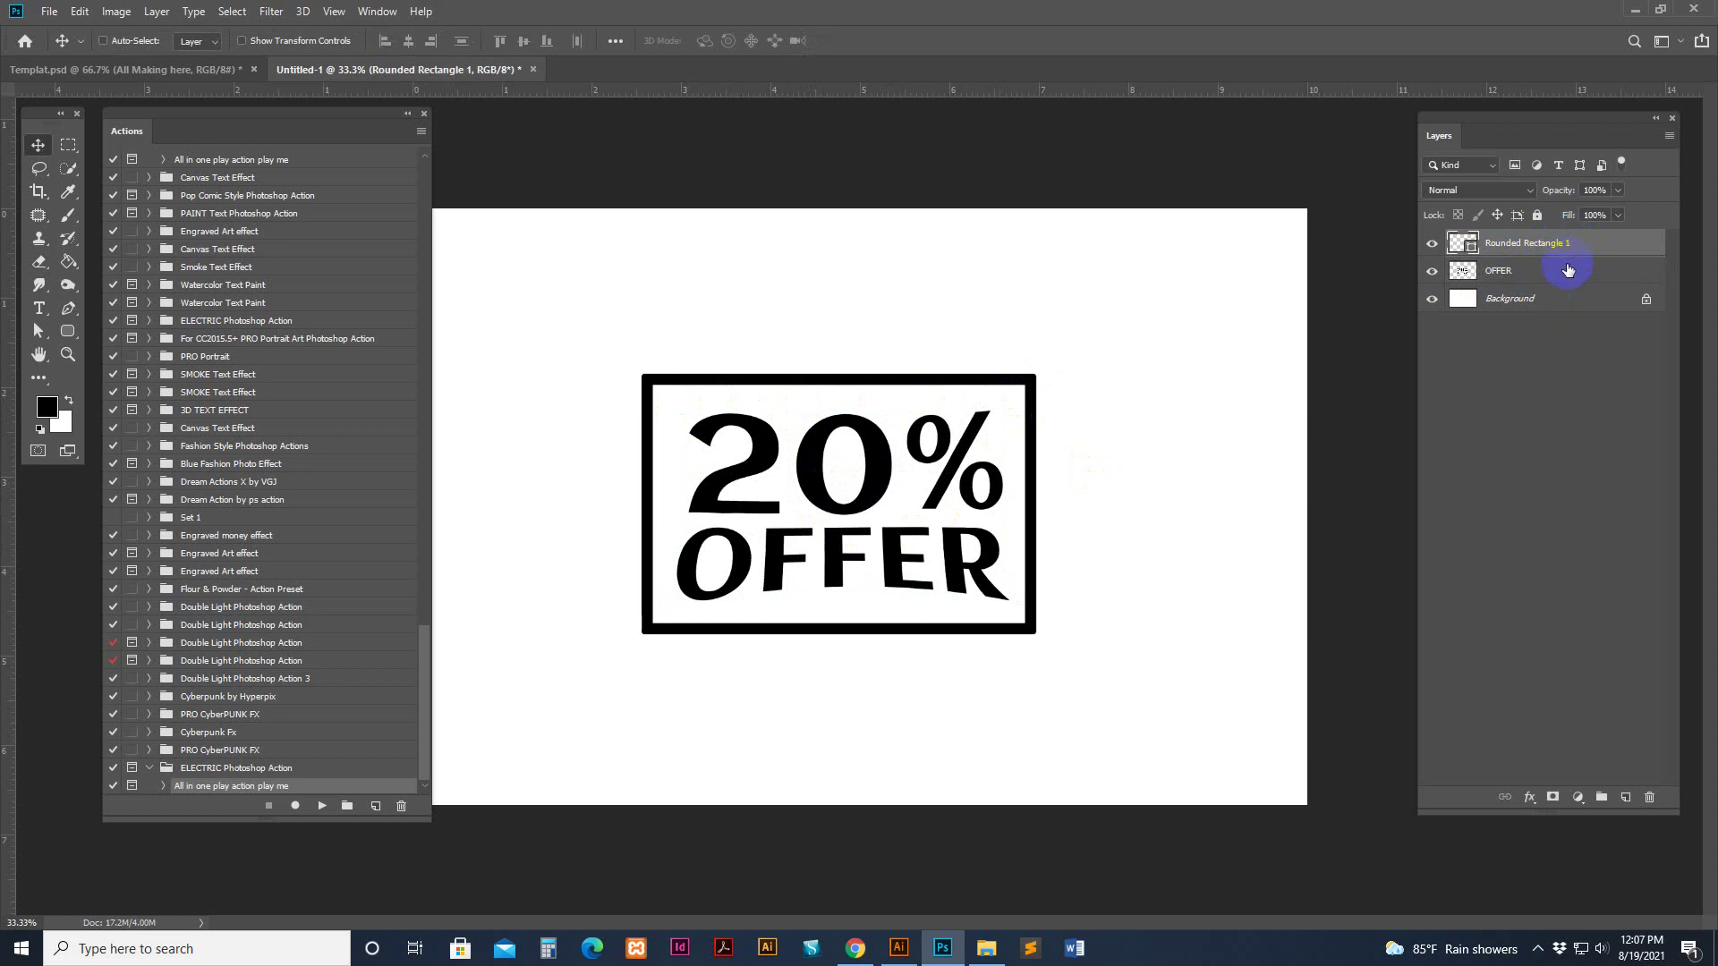
{"action": "left_click", "coordinate": [1539, 280], "text": "ctrl"}
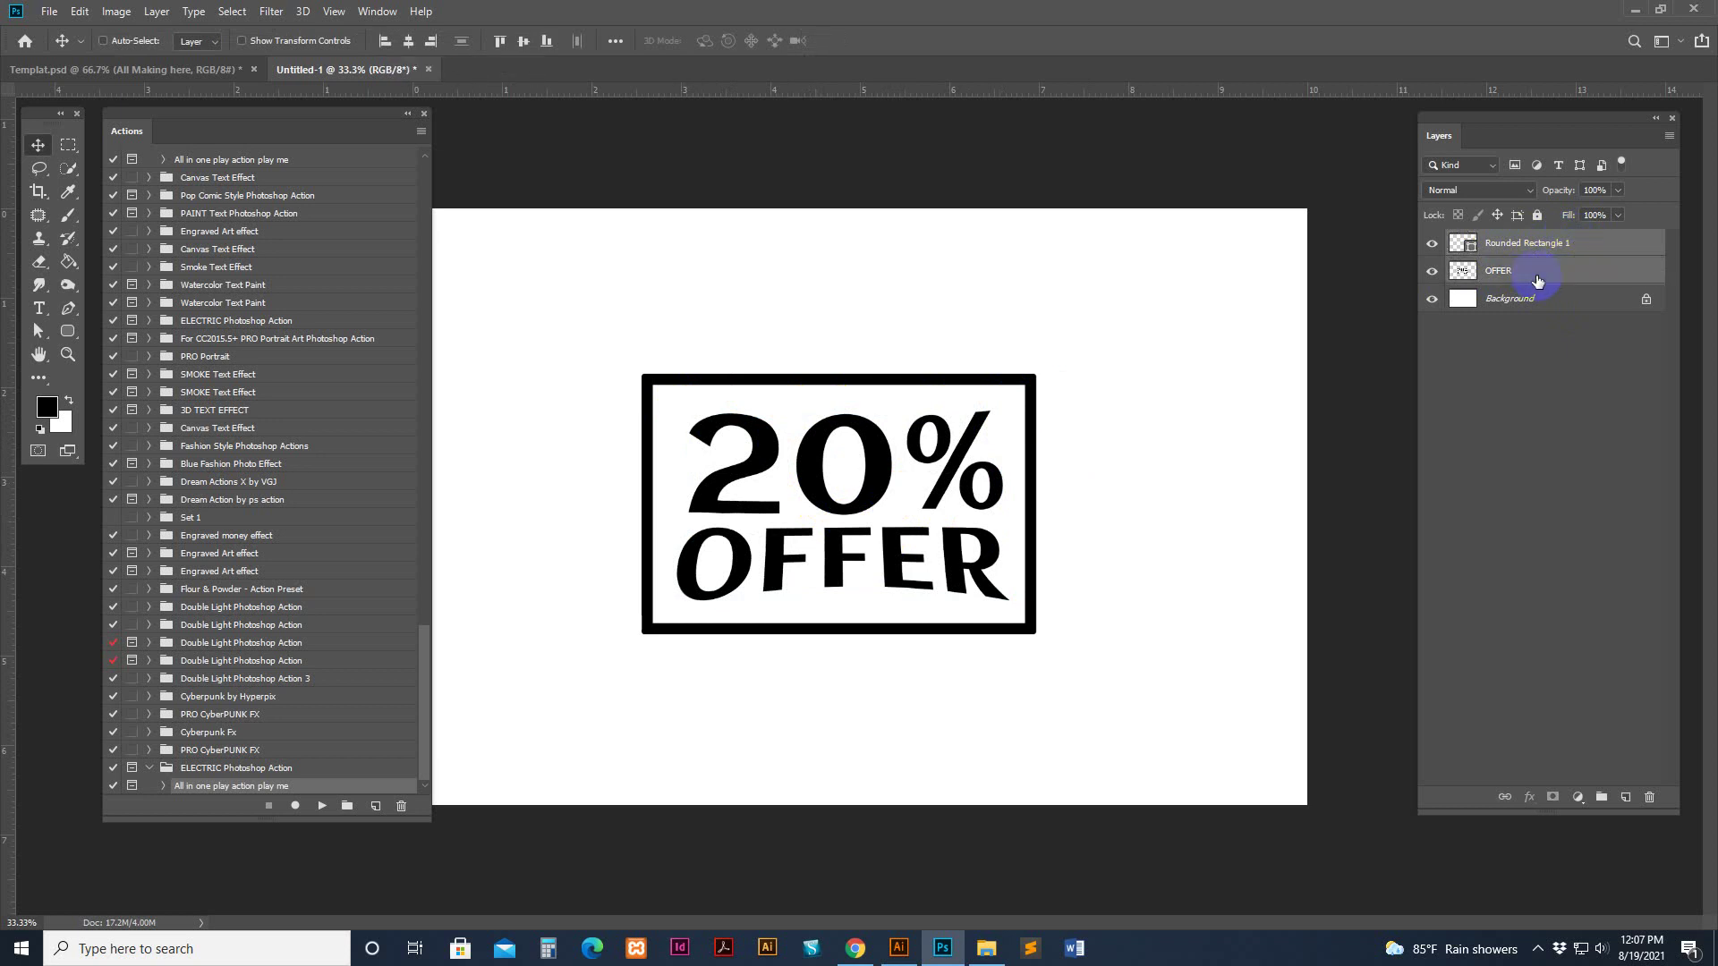
{"action": "key", "text": "ctrl+e"}
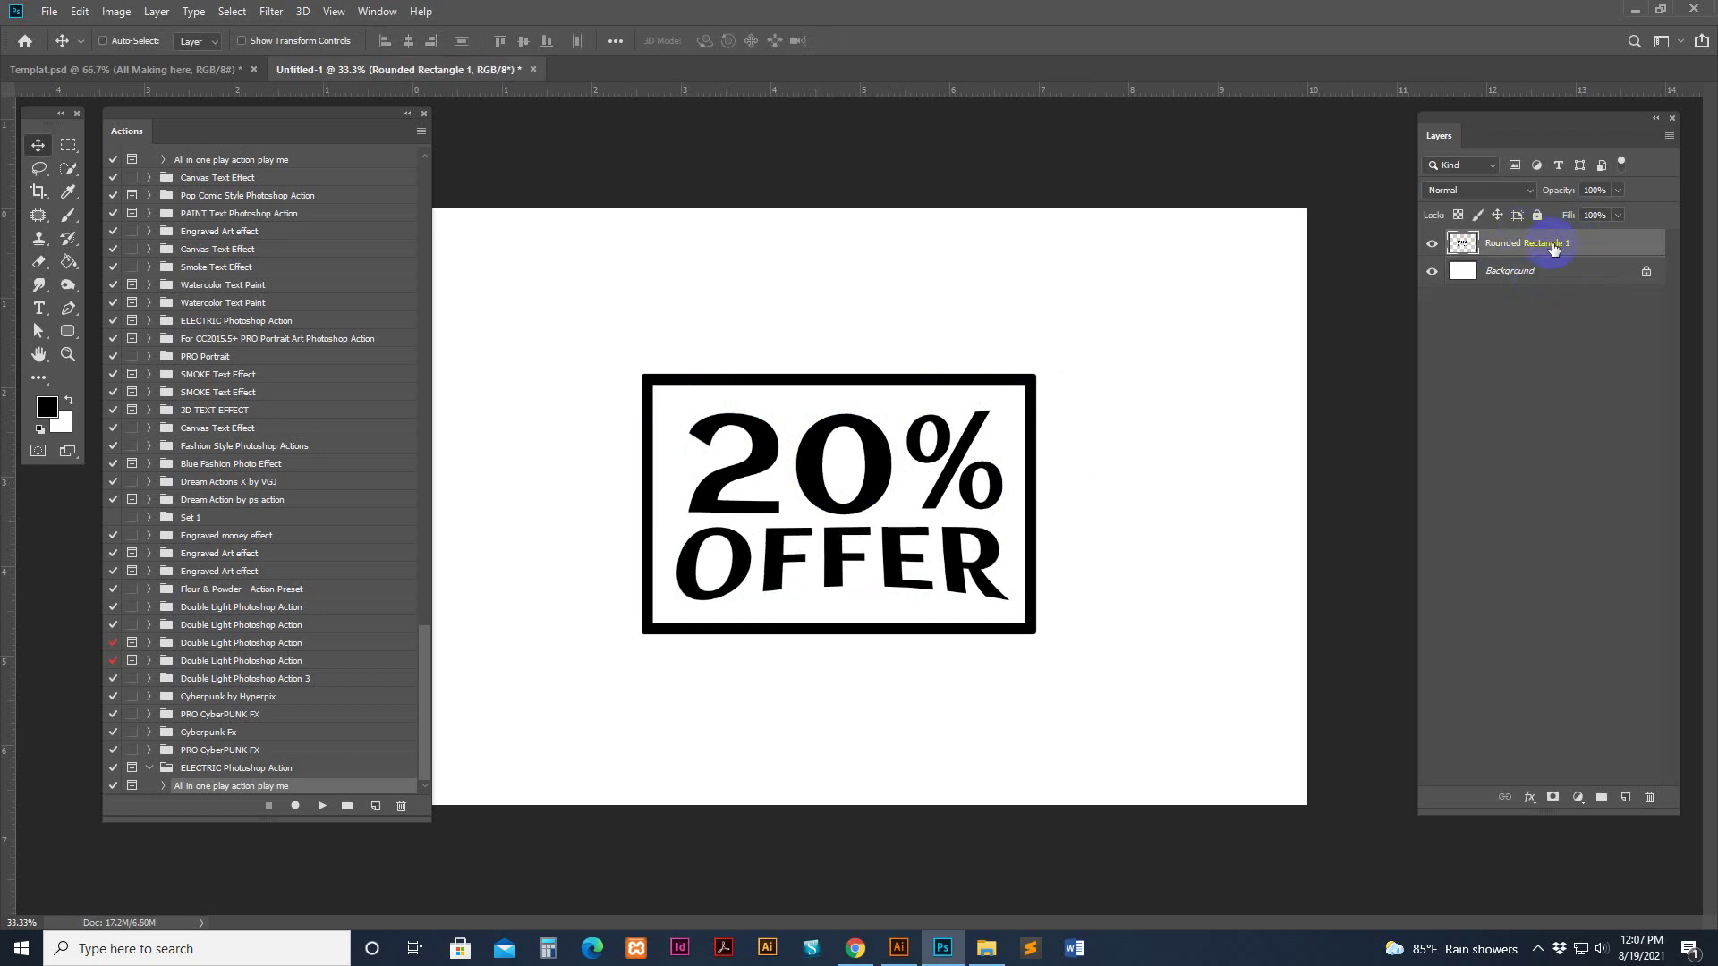
{"action": "left_click", "coordinate": [1432, 243]}
{"action": "left_click", "coordinate": [1433, 243]}
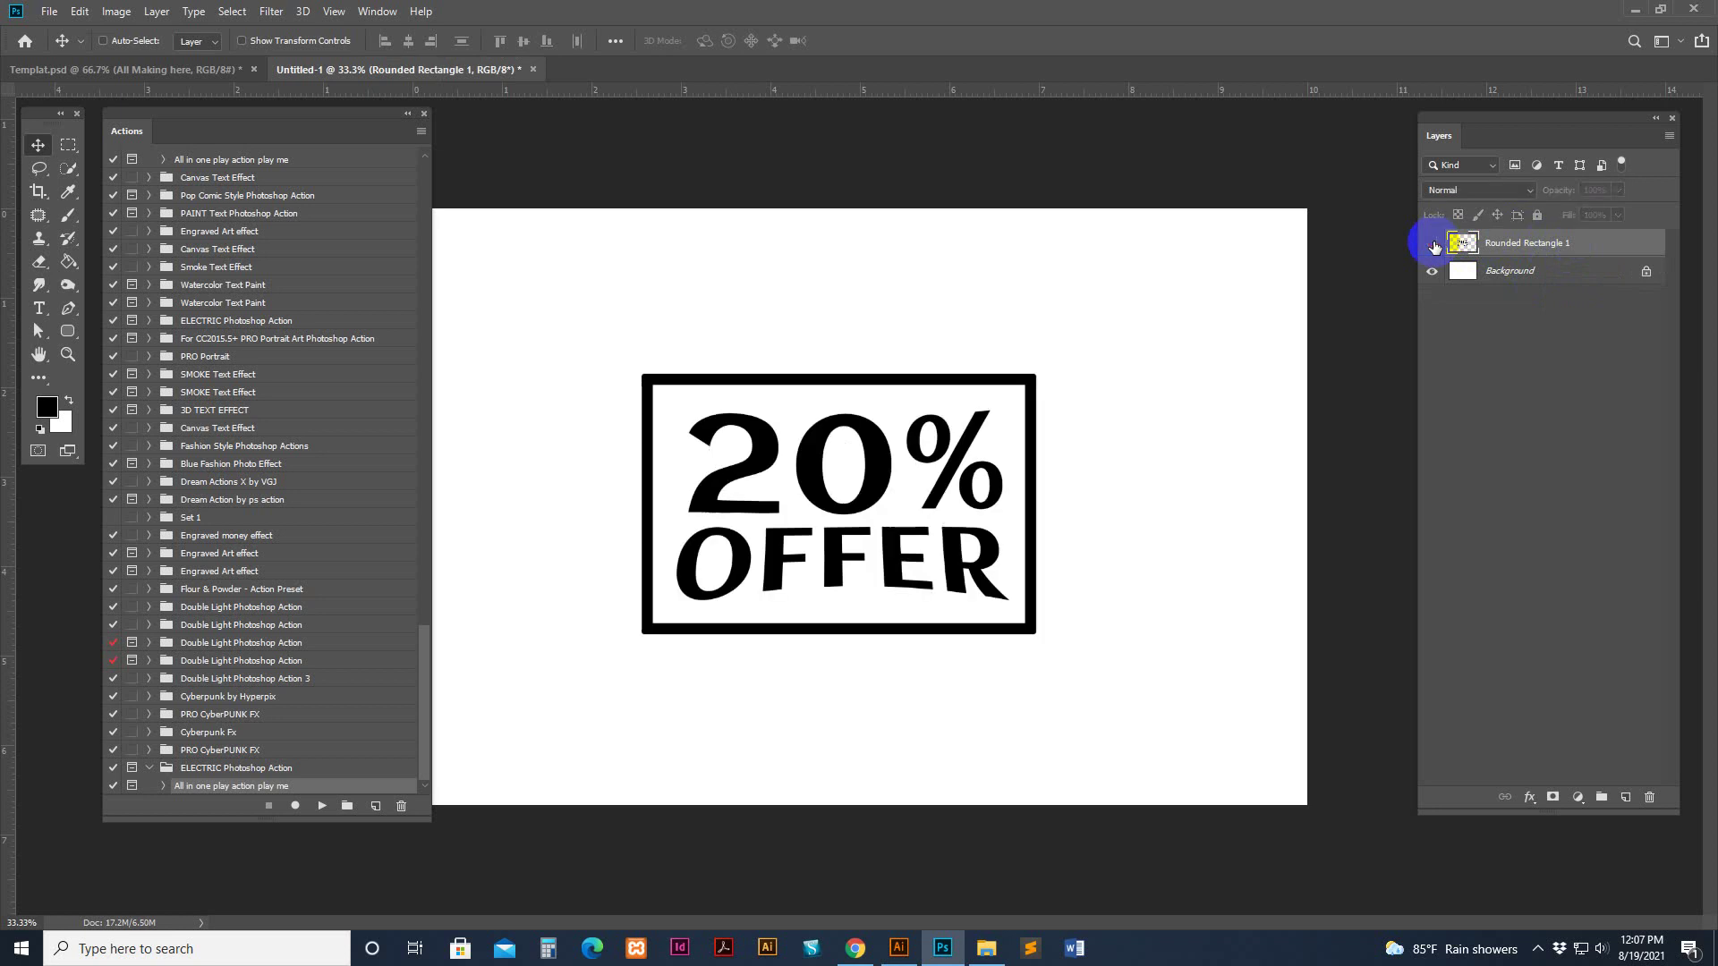
{"action": "left_click", "coordinate": [1433, 243]}
{"action": "left_click", "coordinate": [1433, 243]}
{"action": "left_click", "coordinate": [1432, 244]}
{"action": "left_click", "coordinate": [1432, 243]}
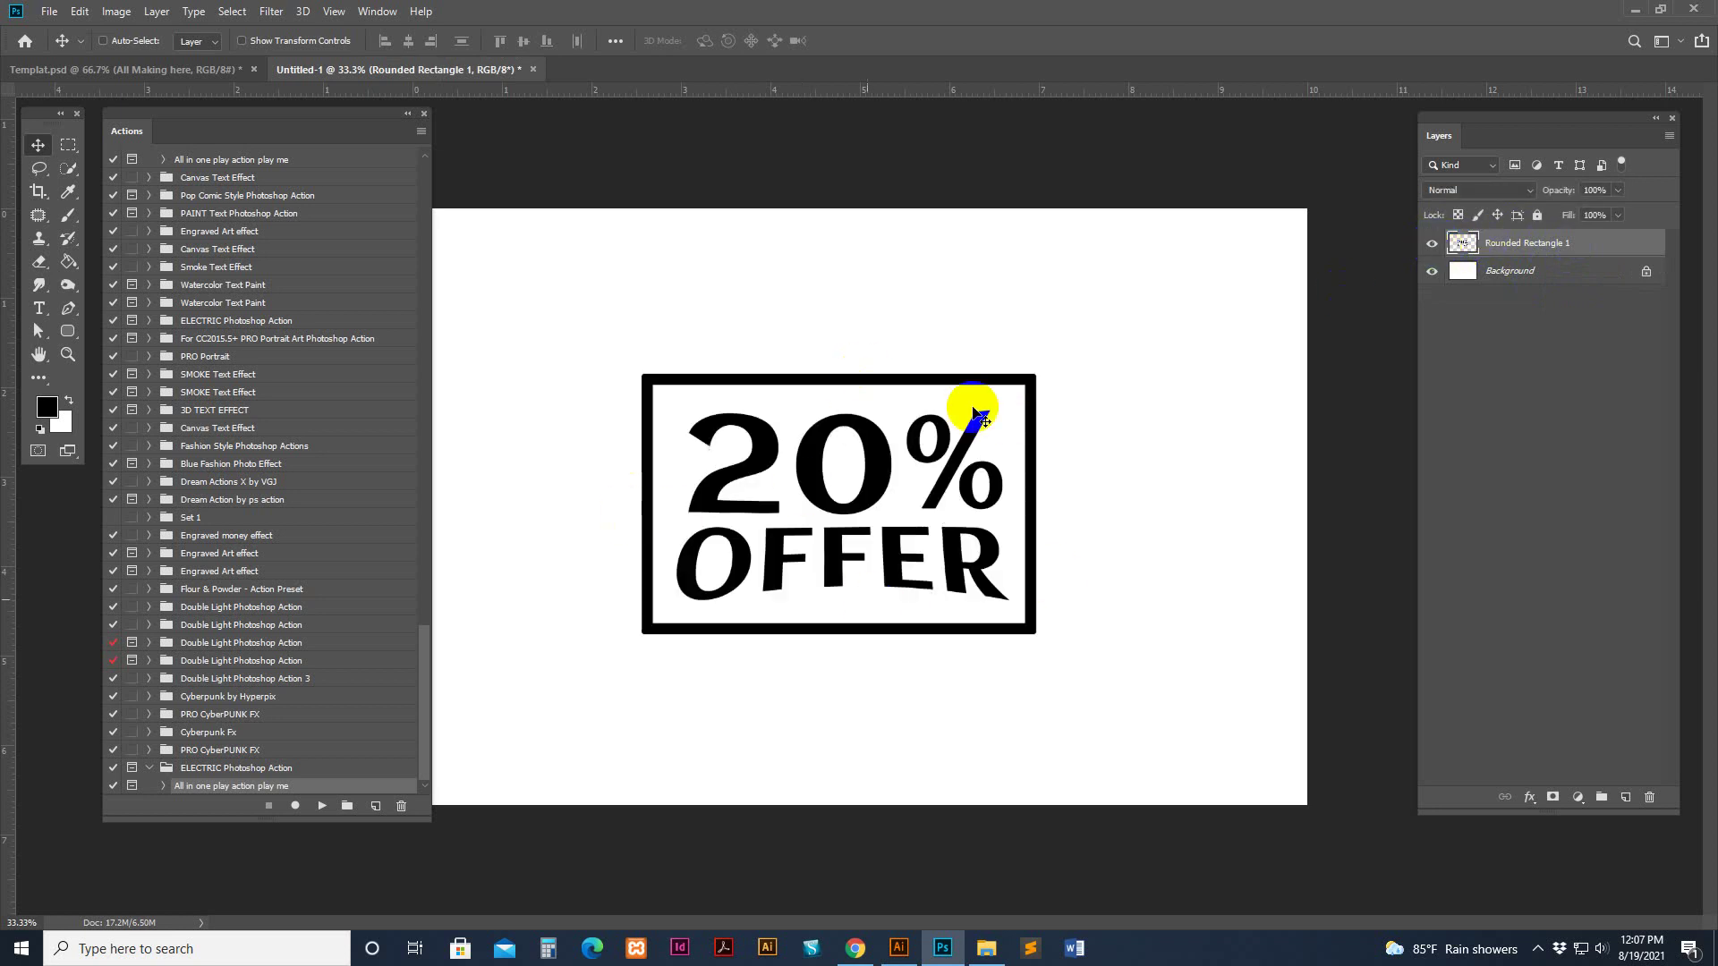
Rename the merged Rounded Rectangle 1 layer to ELECTRIC, copying the word from the ELECTRIC Photoshop Action set name
{"action": "left_click", "coordinate": [1467, 251]}
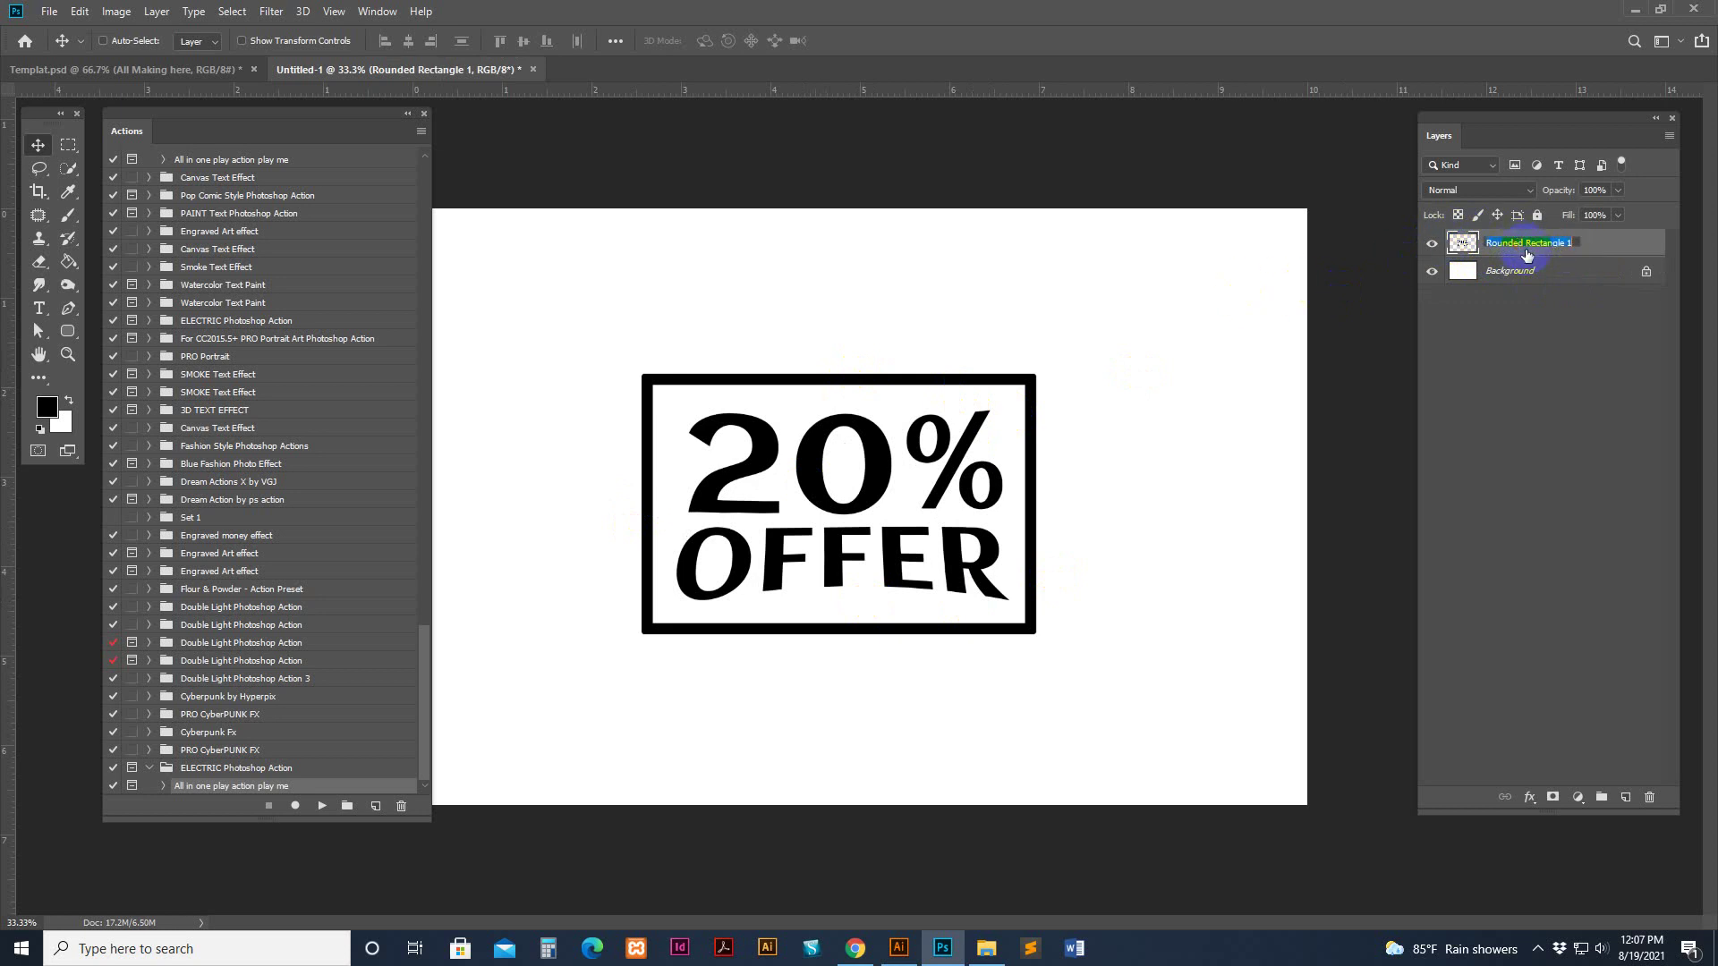
{"action": "double_click", "coordinate": [228, 768]}
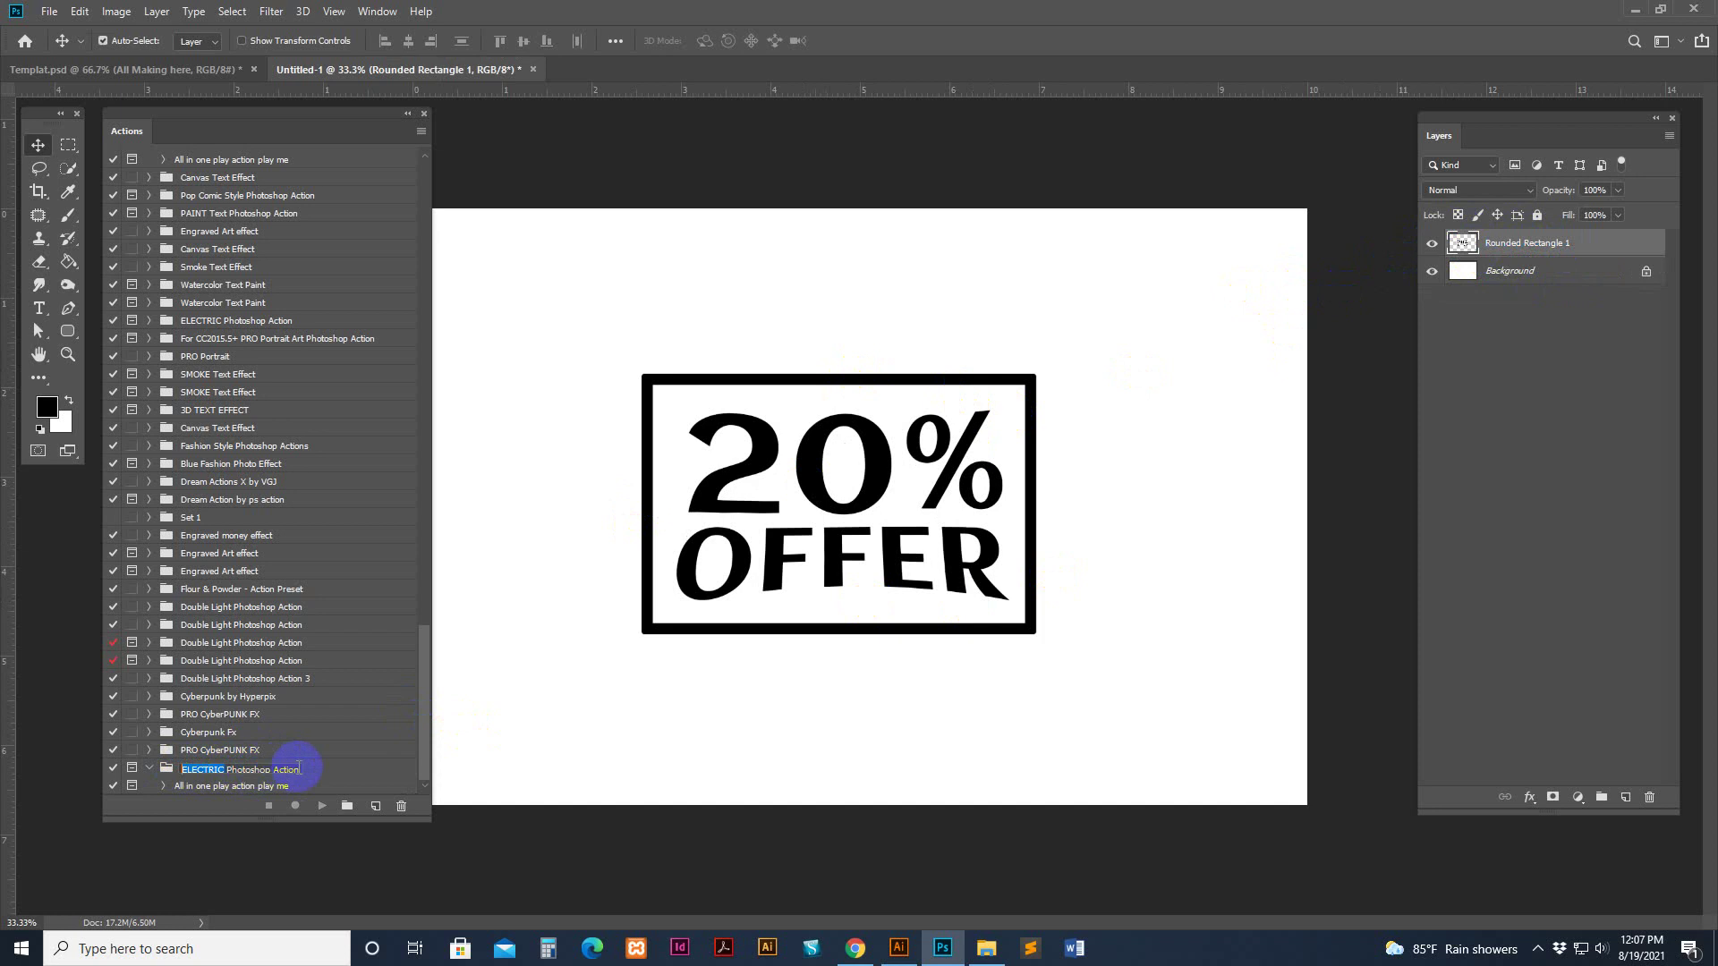
{"action": "left_click", "coordinate": [787, 633]}
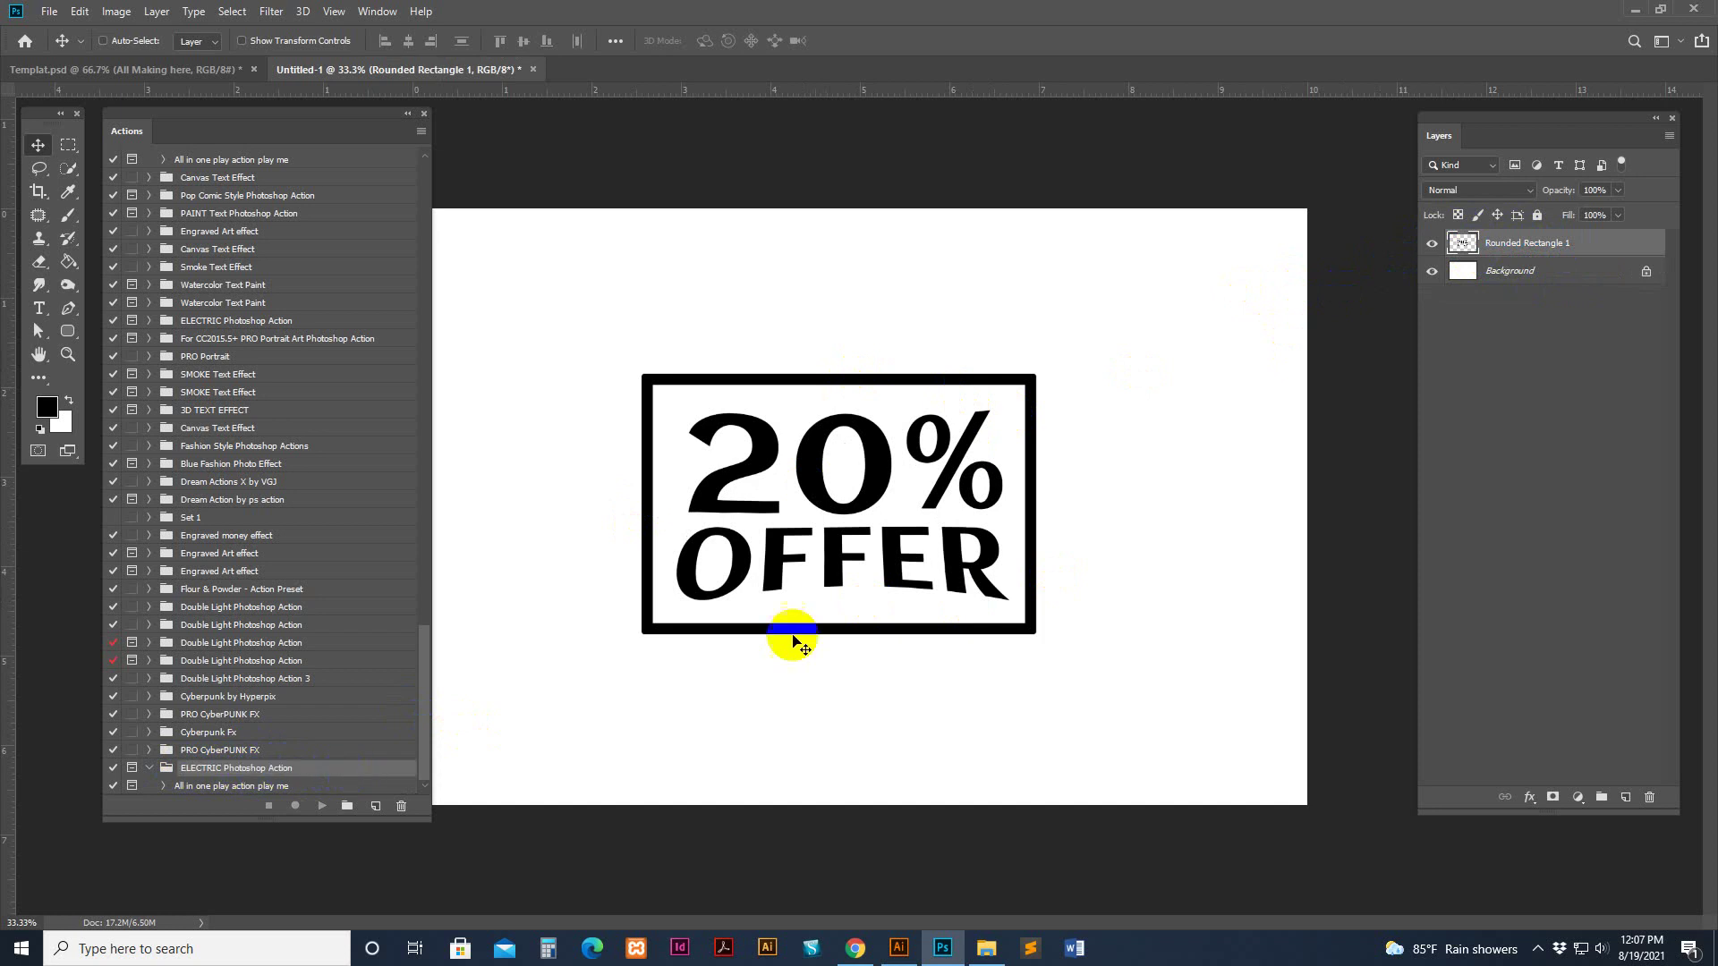
{"action": "left_click", "coordinate": [1588, 244]}
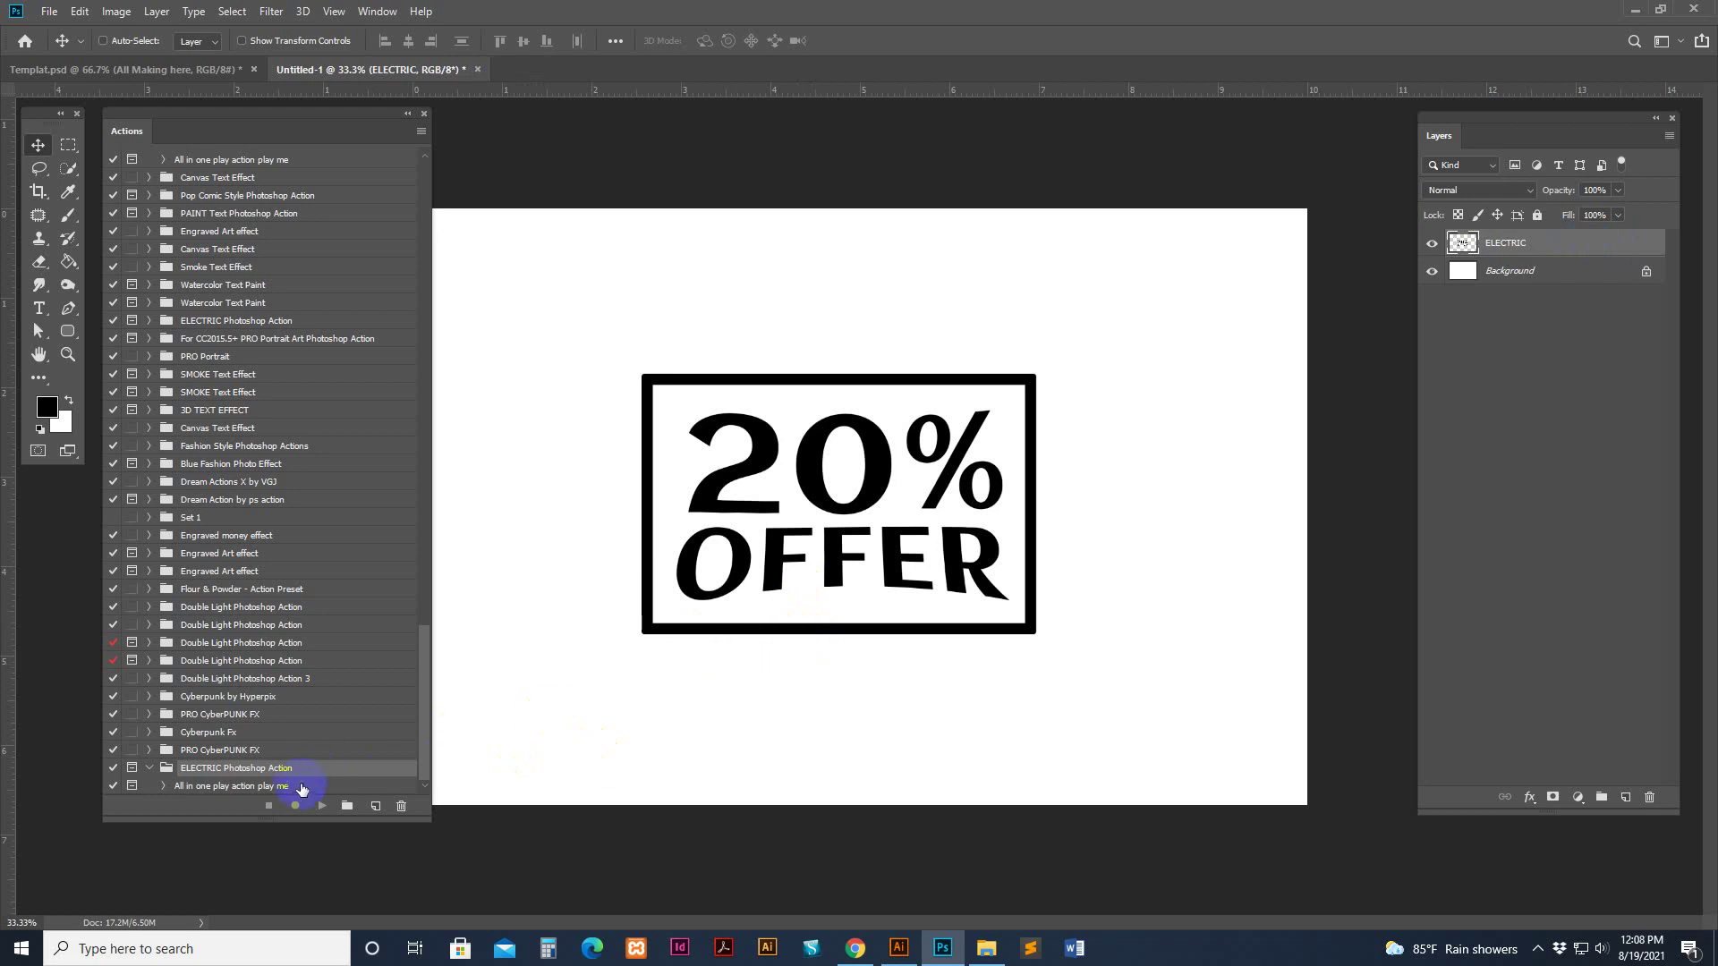
Run the "All in one play action play me" action from the ELECTRIC Photoshop Action set and dismiss its closing message
{"action": "left_click", "coordinate": [300, 787]}
{"action": "left_click", "coordinate": [322, 807]}
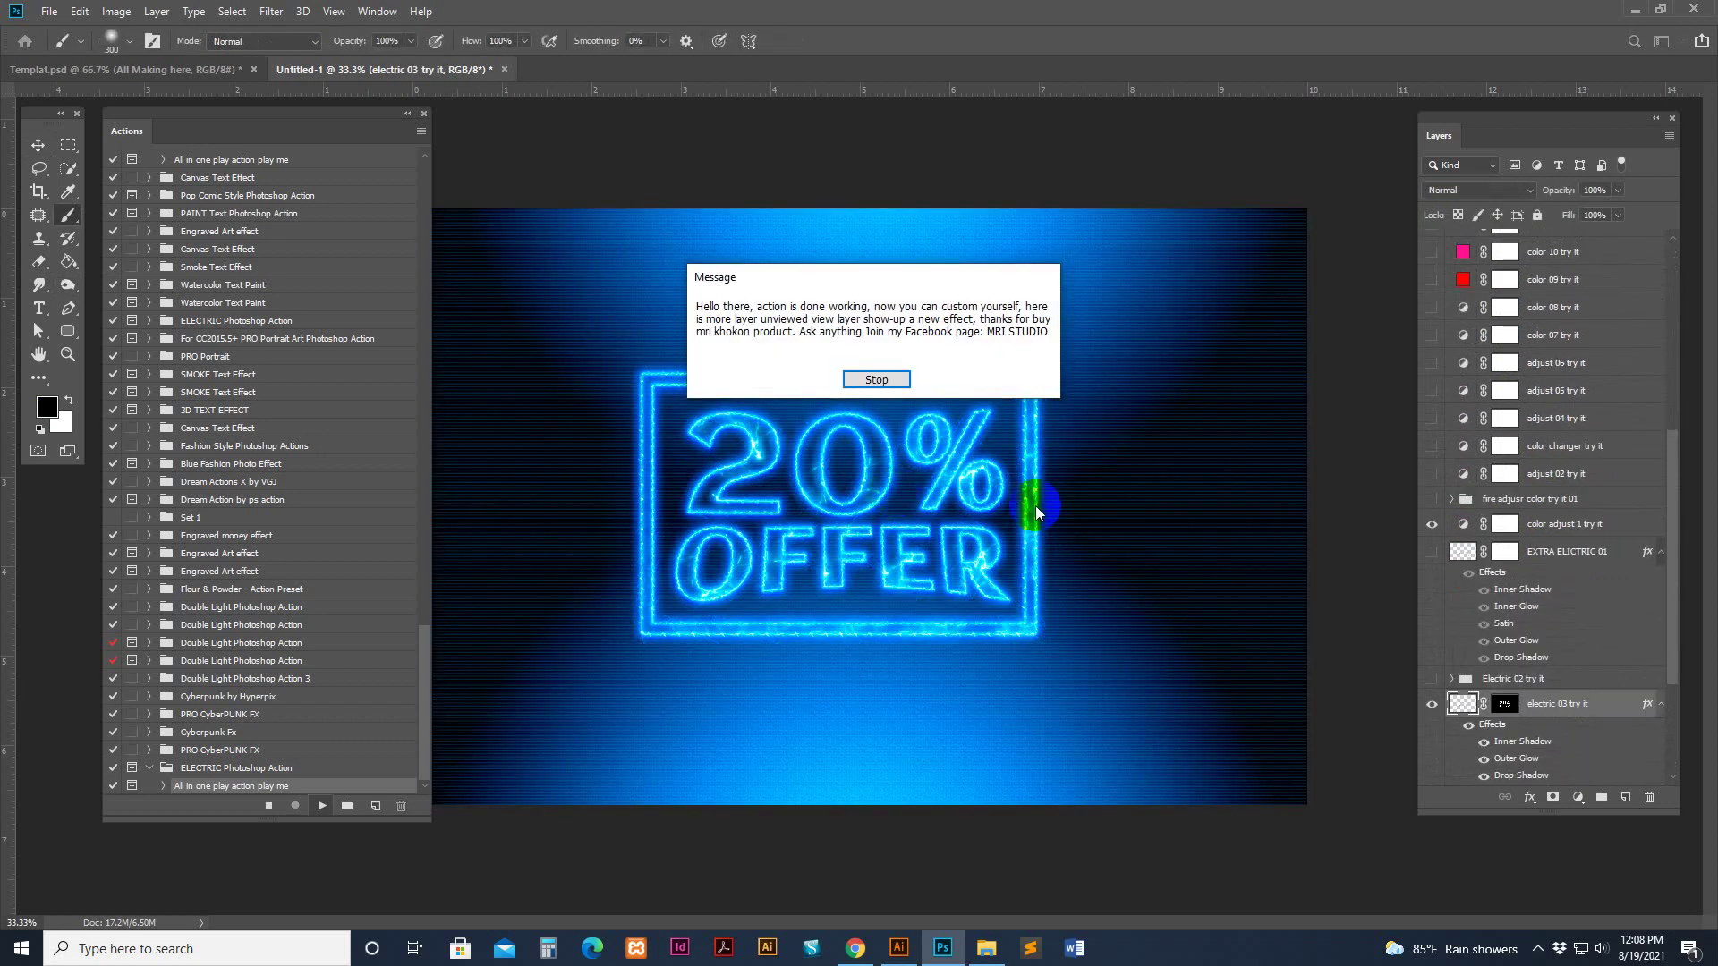
{"action": "left_click", "coordinate": [877, 379]}
Preview the EXTRA ELECTRIC 01 layer on the enlarged 20% OFFER design, hide it again, and show the Electric 02 try it group
{"action": "key", "text": "z"}
{"action": "left_click", "coordinate": [846, 488]}
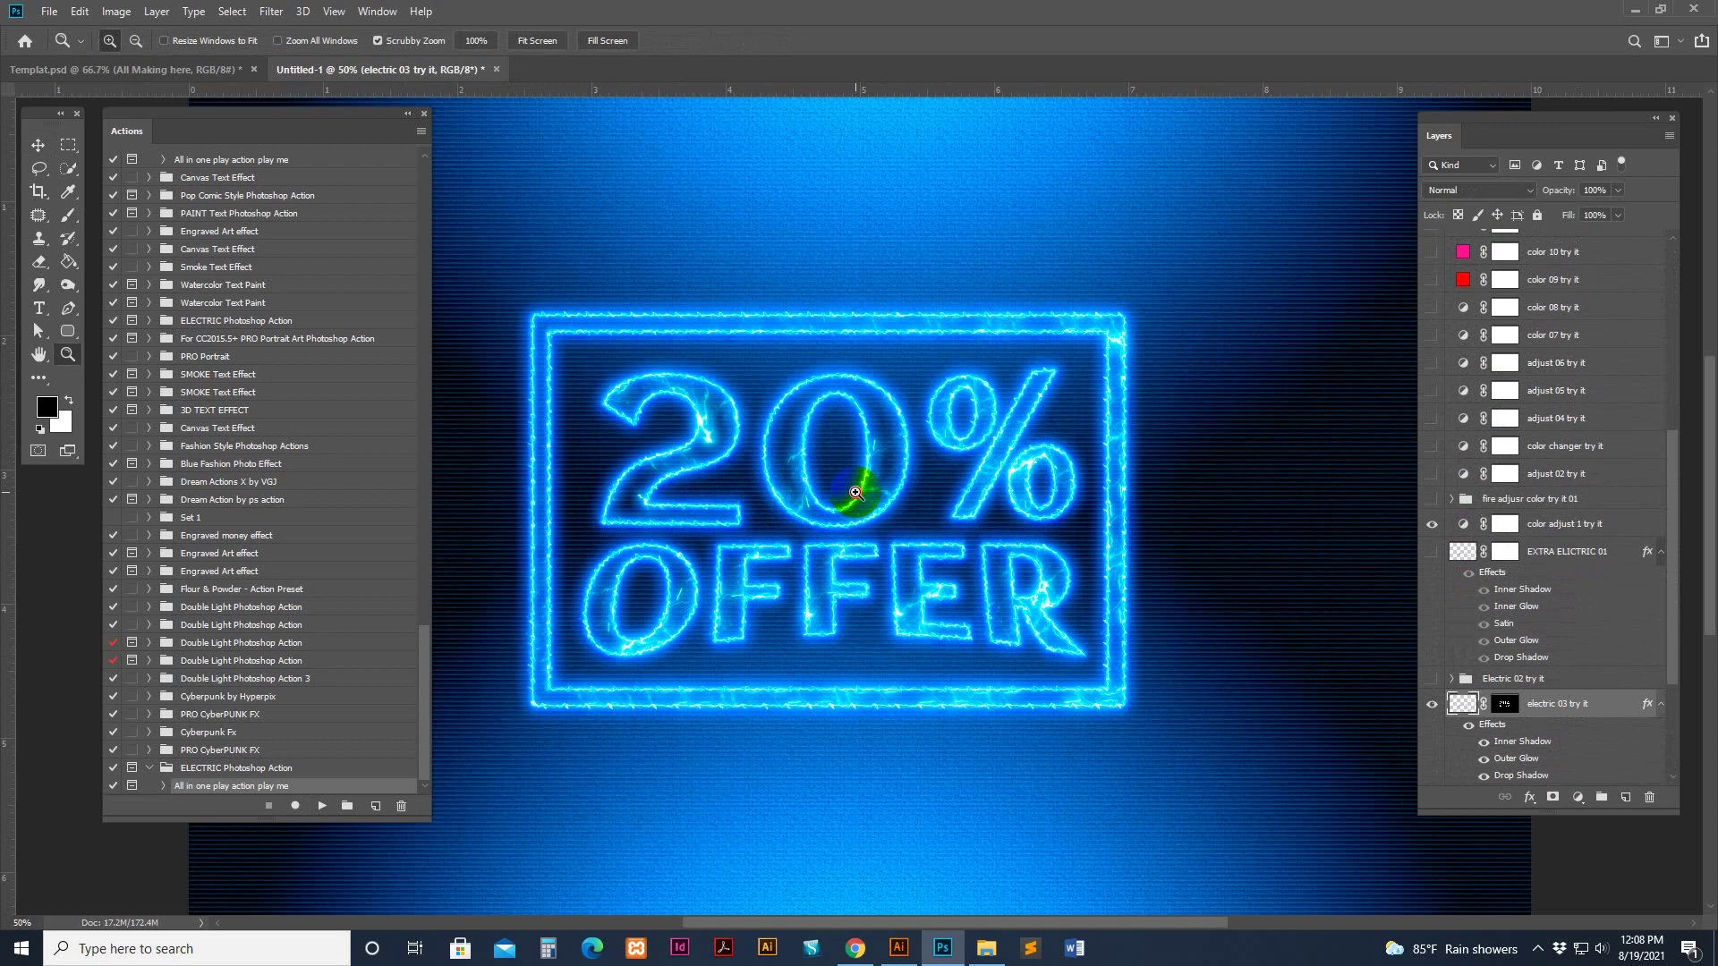
{"action": "left_click", "coordinate": [864, 480]}
{"action": "left_click_drag", "start_coordinate": [923, 540], "coordinate": [1001, 464]}
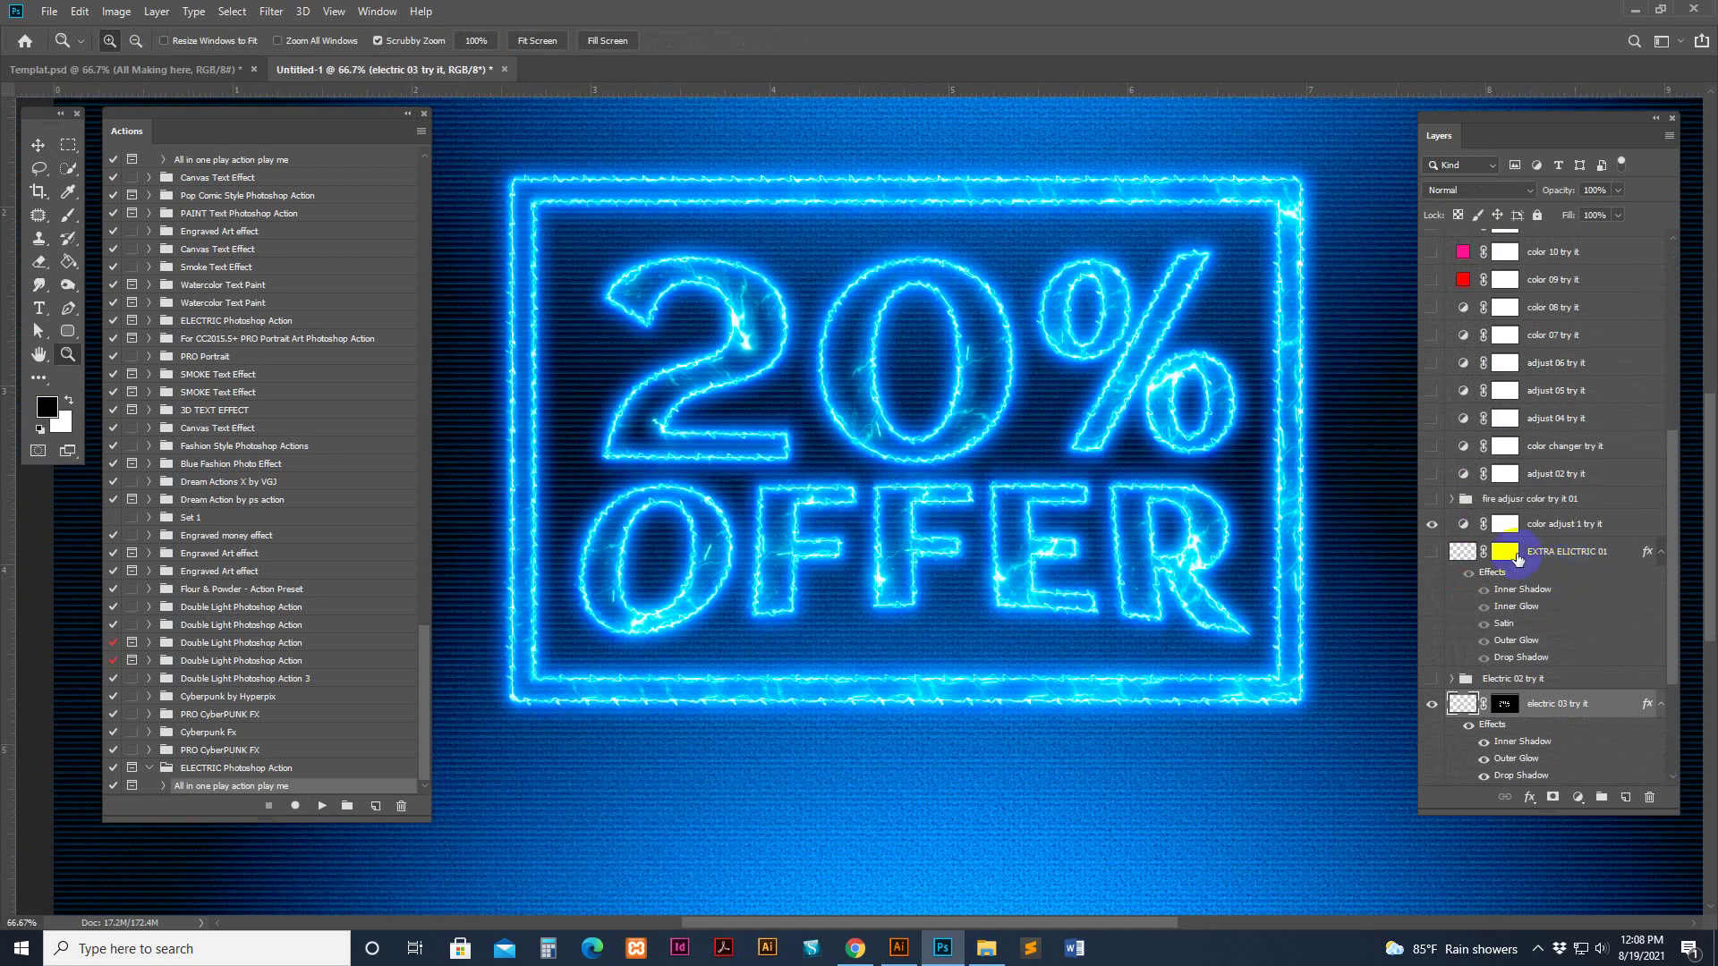
{"action": "left_click", "coordinate": [1433, 552]}
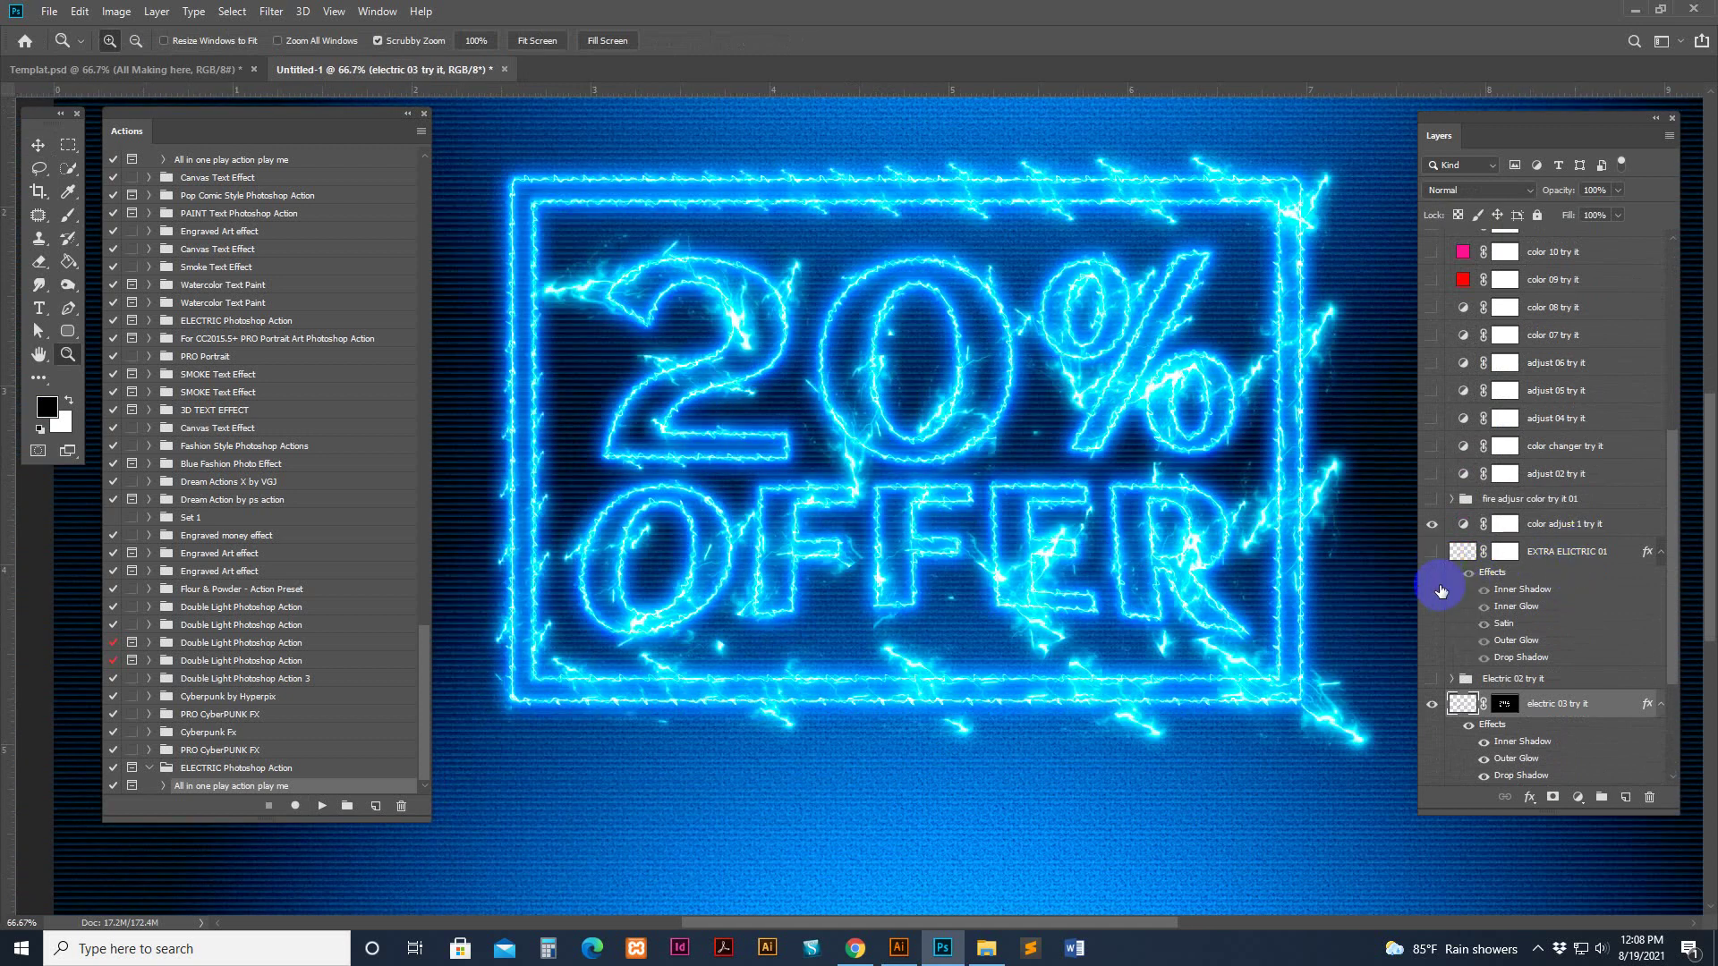
{"action": "left_click", "coordinate": [1116, 490], "text": "alt"}
Preview the adjust 04 try it layer, hide it, and recolor the design orange by showing the color changer try it layer
{"action": "left_click", "coordinate": [1433, 419]}
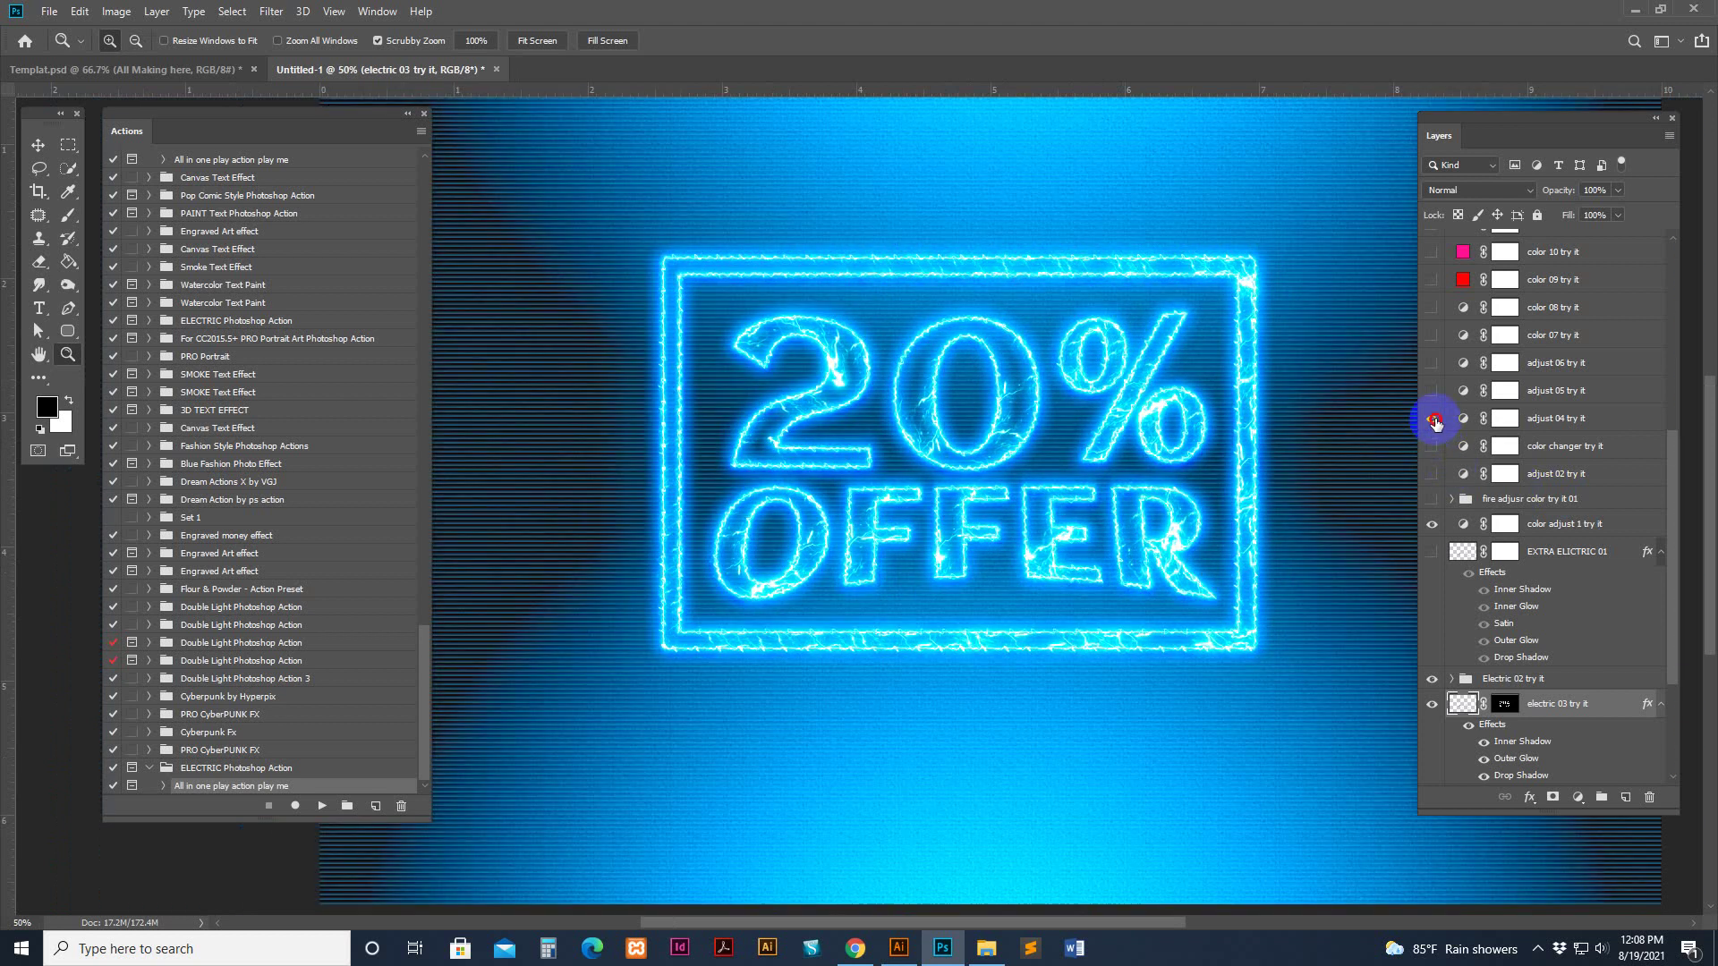
{"action": "left_click", "coordinate": [1432, 419]}
{"action": "left_click", "coordinate": [1432, 447]}
{"action": "left_click", "coordinate": [1433, 448]}
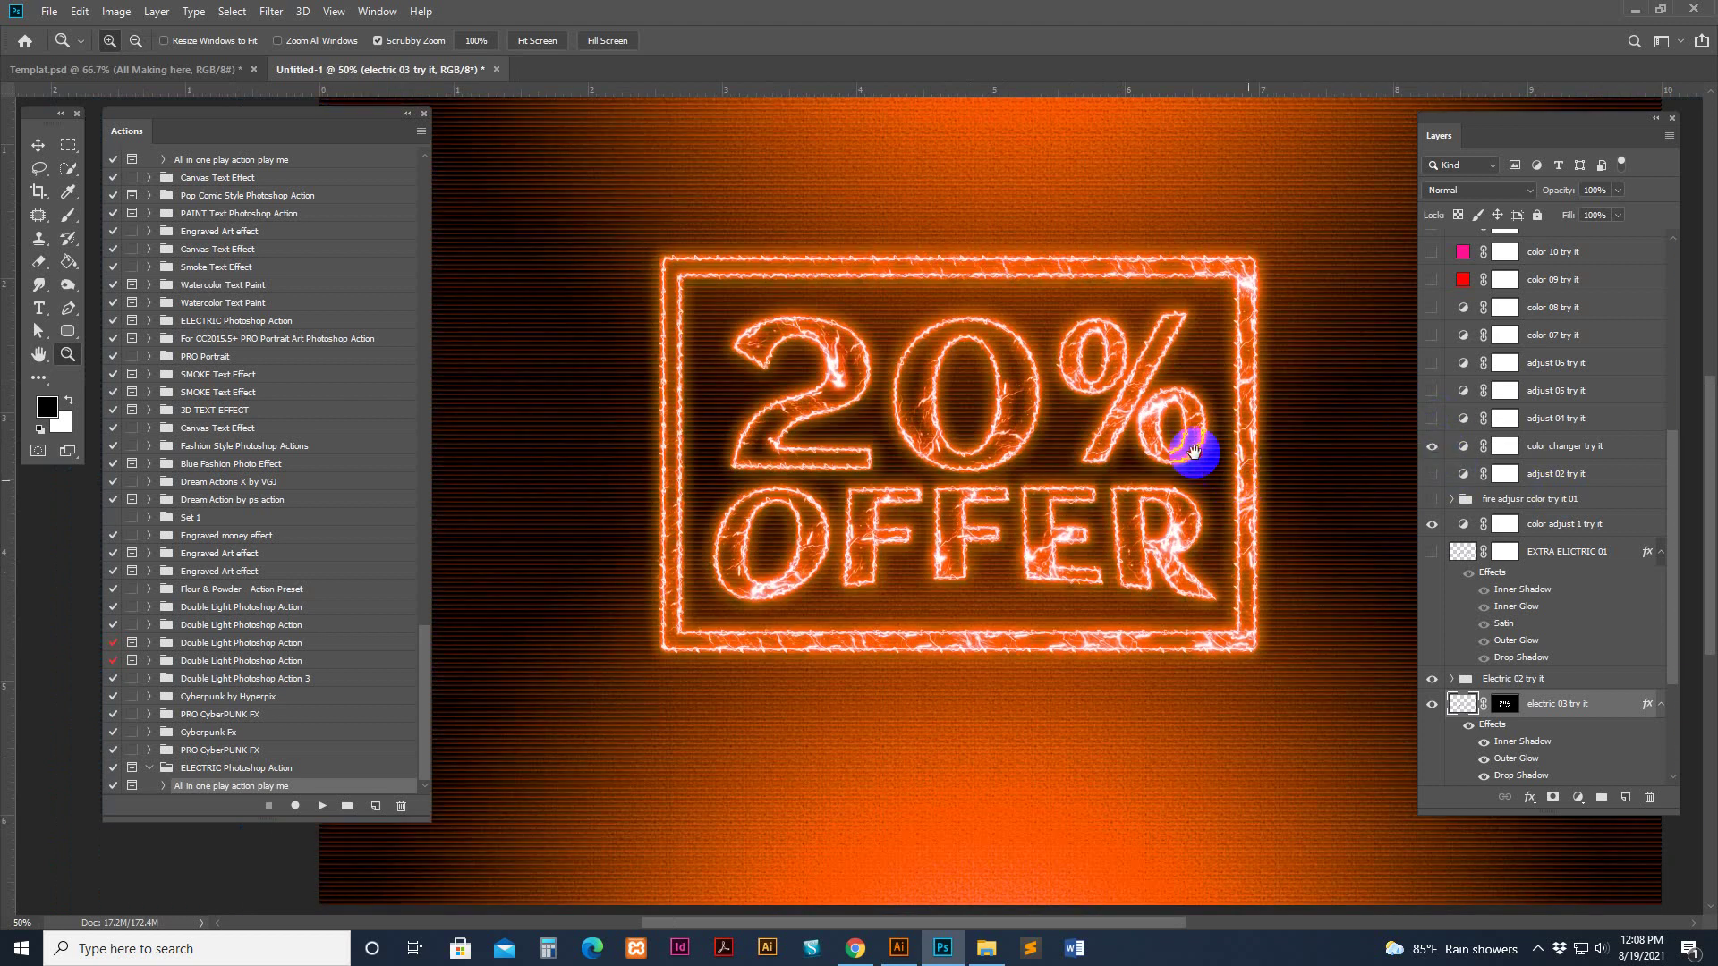
Hide Pattern 02, Pattern 1, both top shade layers, background color 01 and Background to view the design on transparency
{"action": "scroll", "coordinate": [1485, 456], "scroll_direction": "up", "scroll_amount": 1}
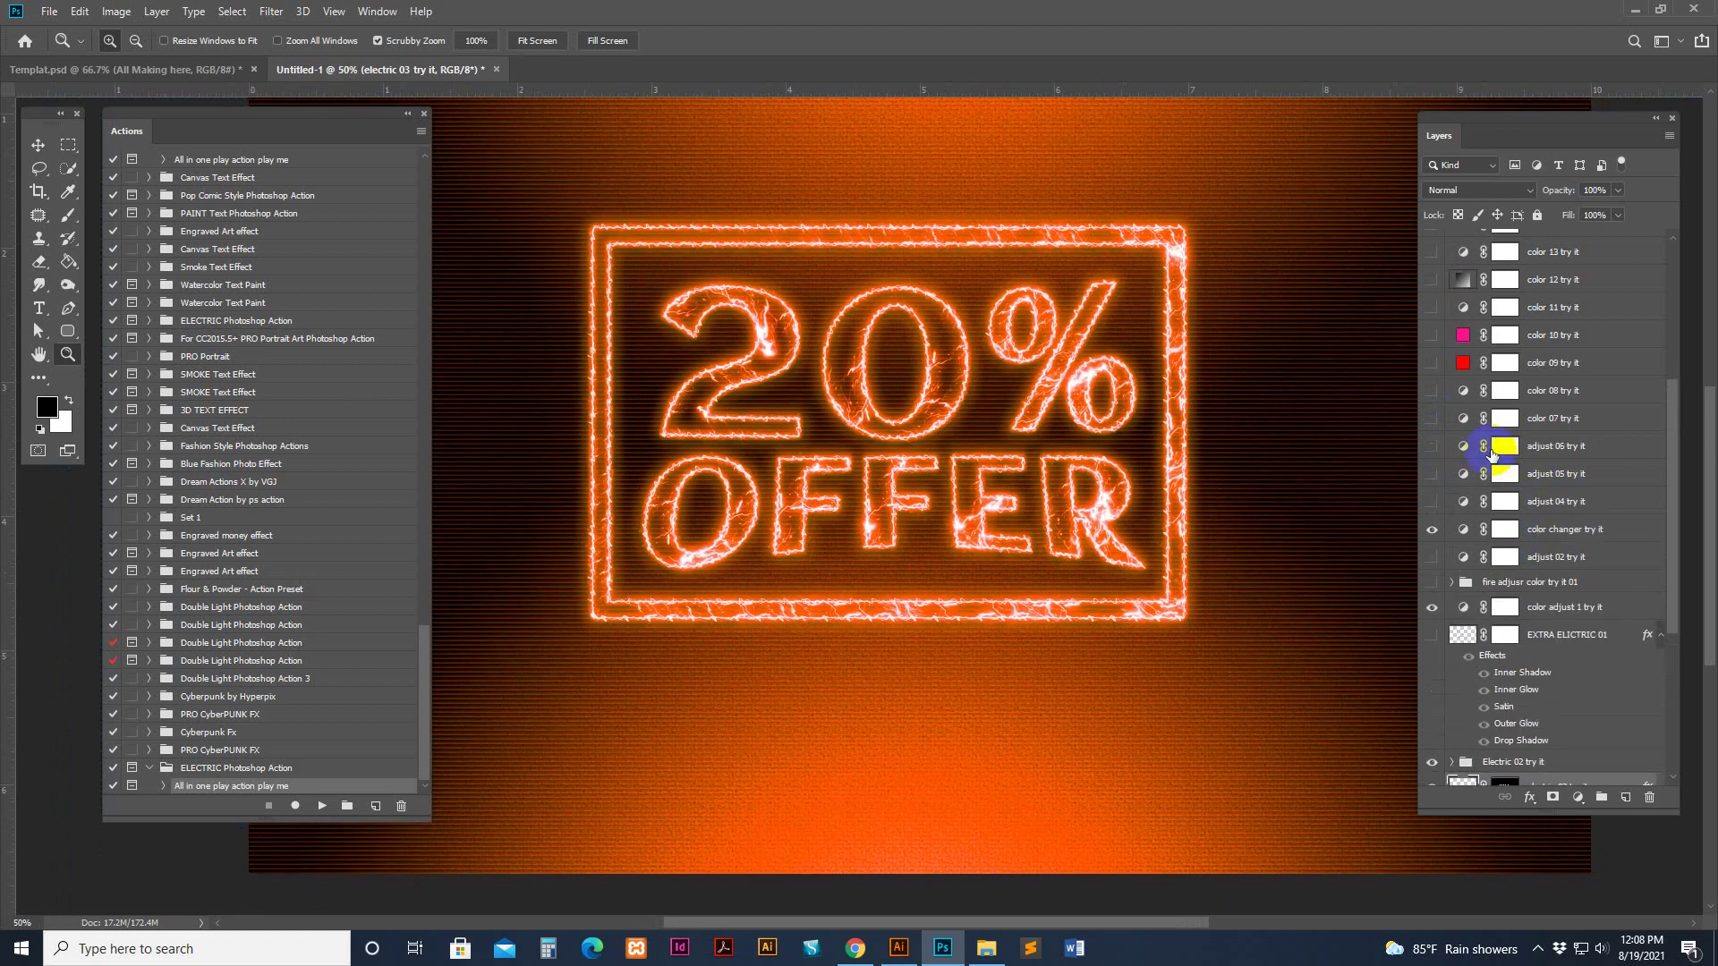
{"action": "scroll", "coordinate": [1492, 454], "scroll_direction": "down", "scroll_amount": 5}
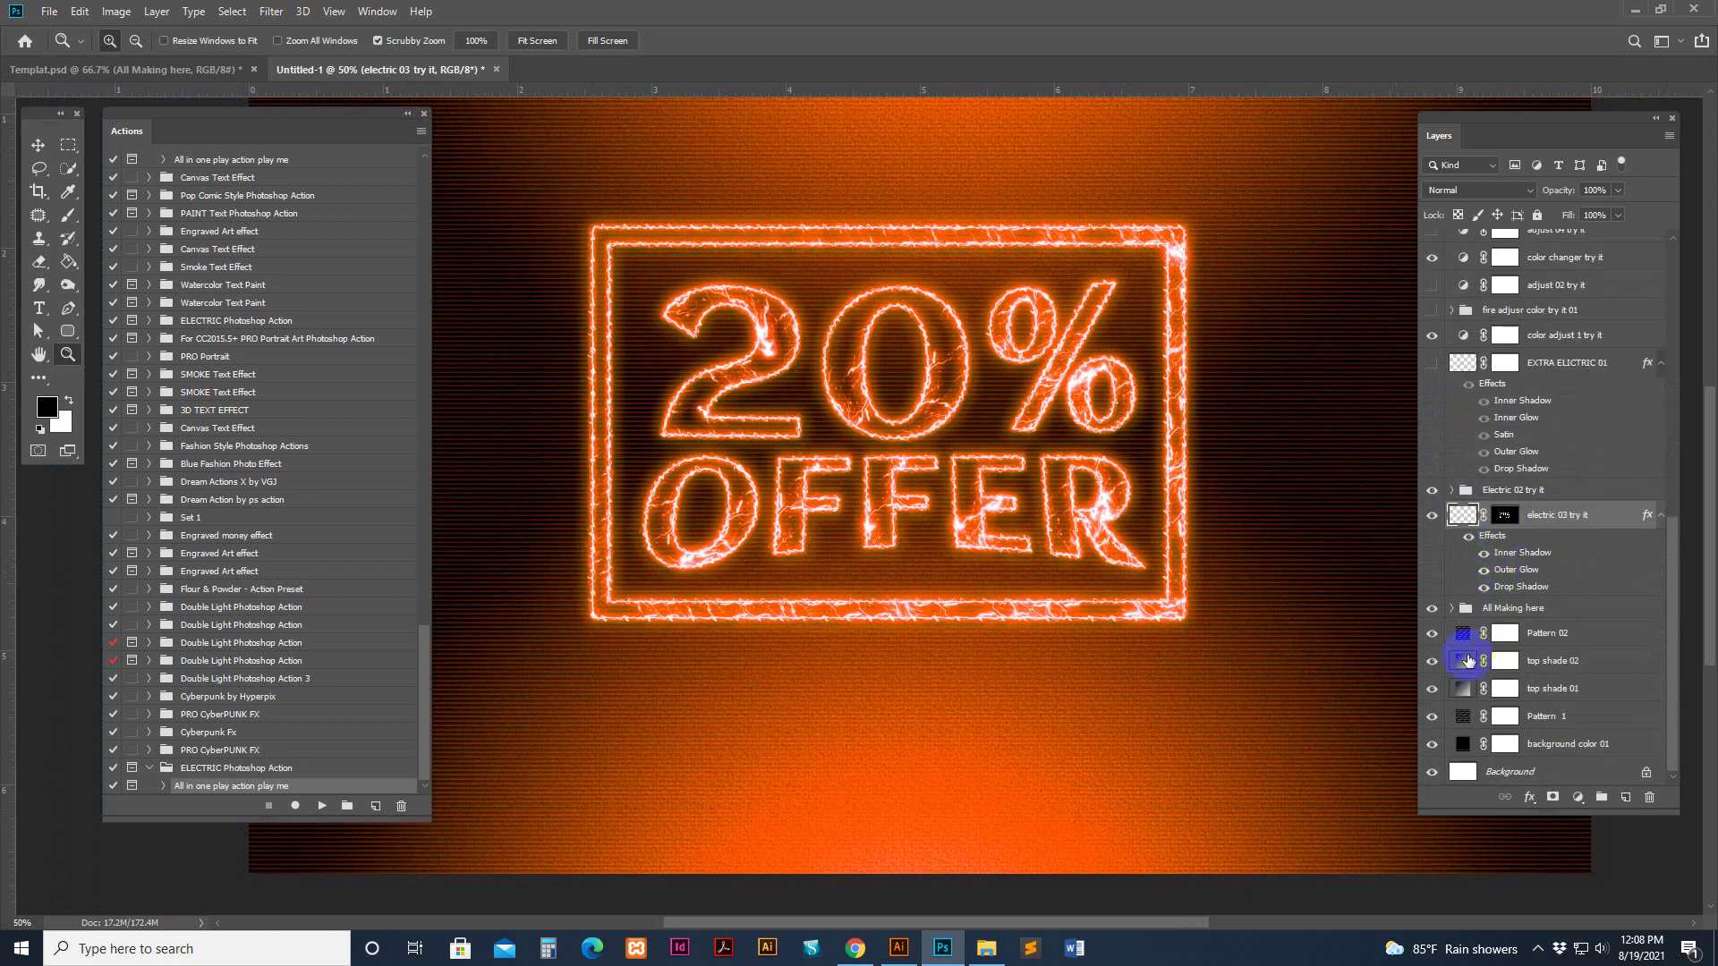
{"action": "left_click", "coordinate": [1436, 636]}
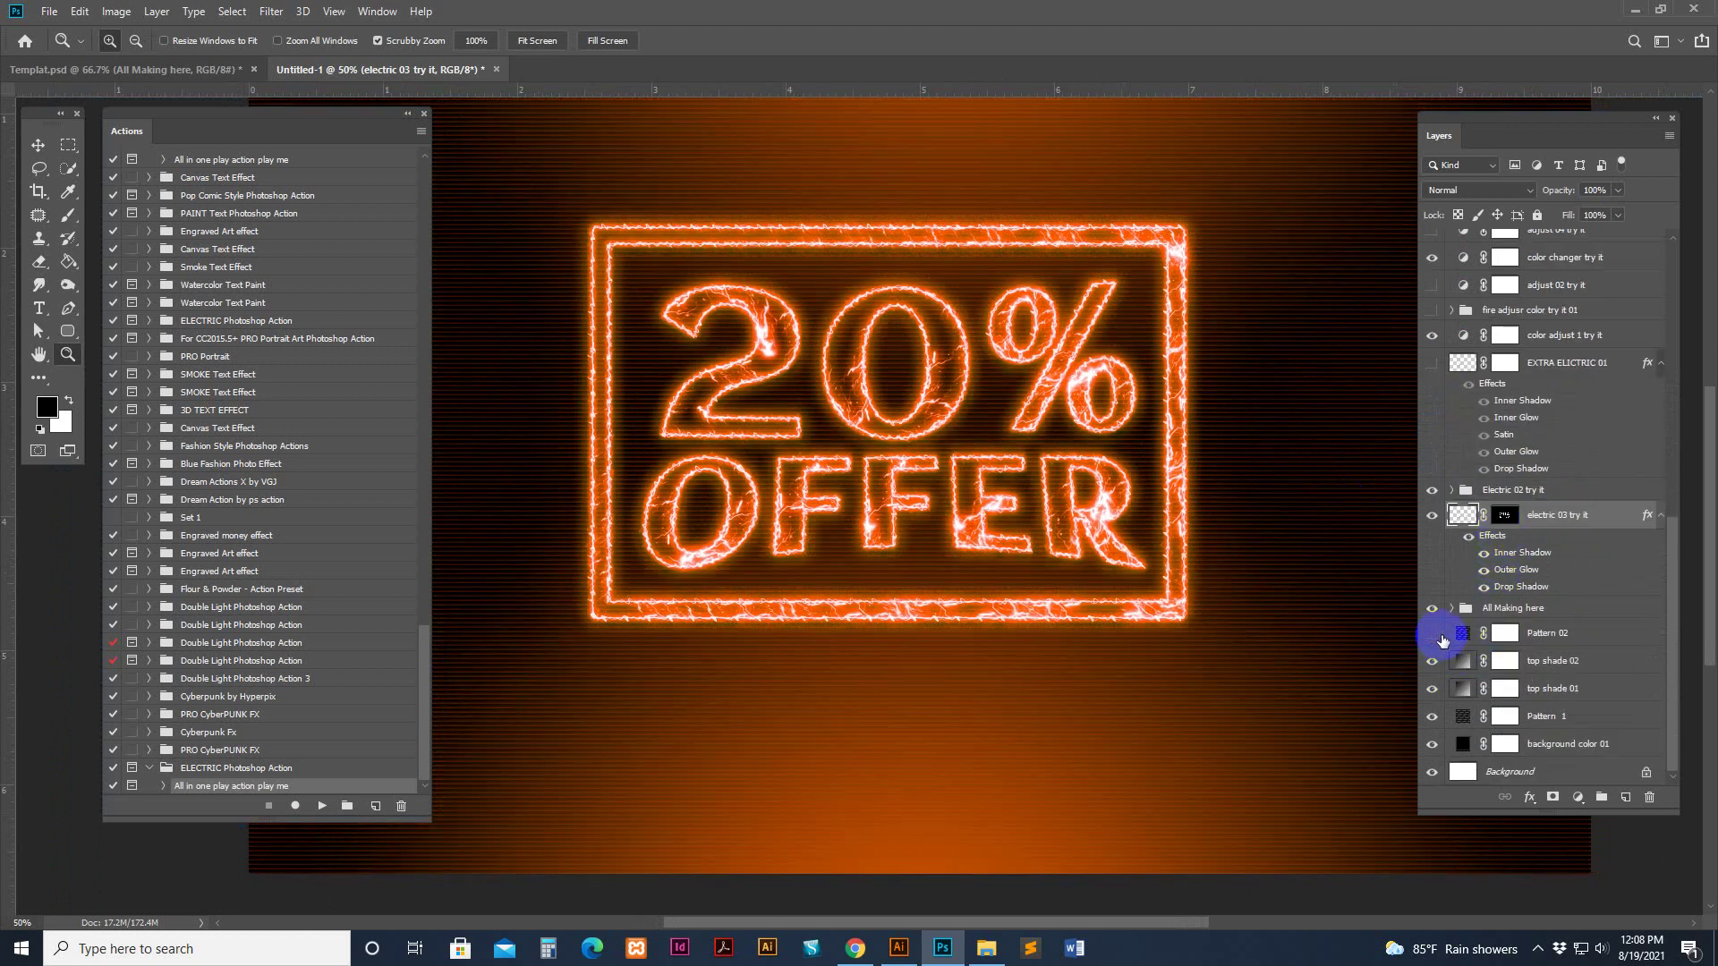
{"action": "left_click", "coordinate": [1432, 715]}
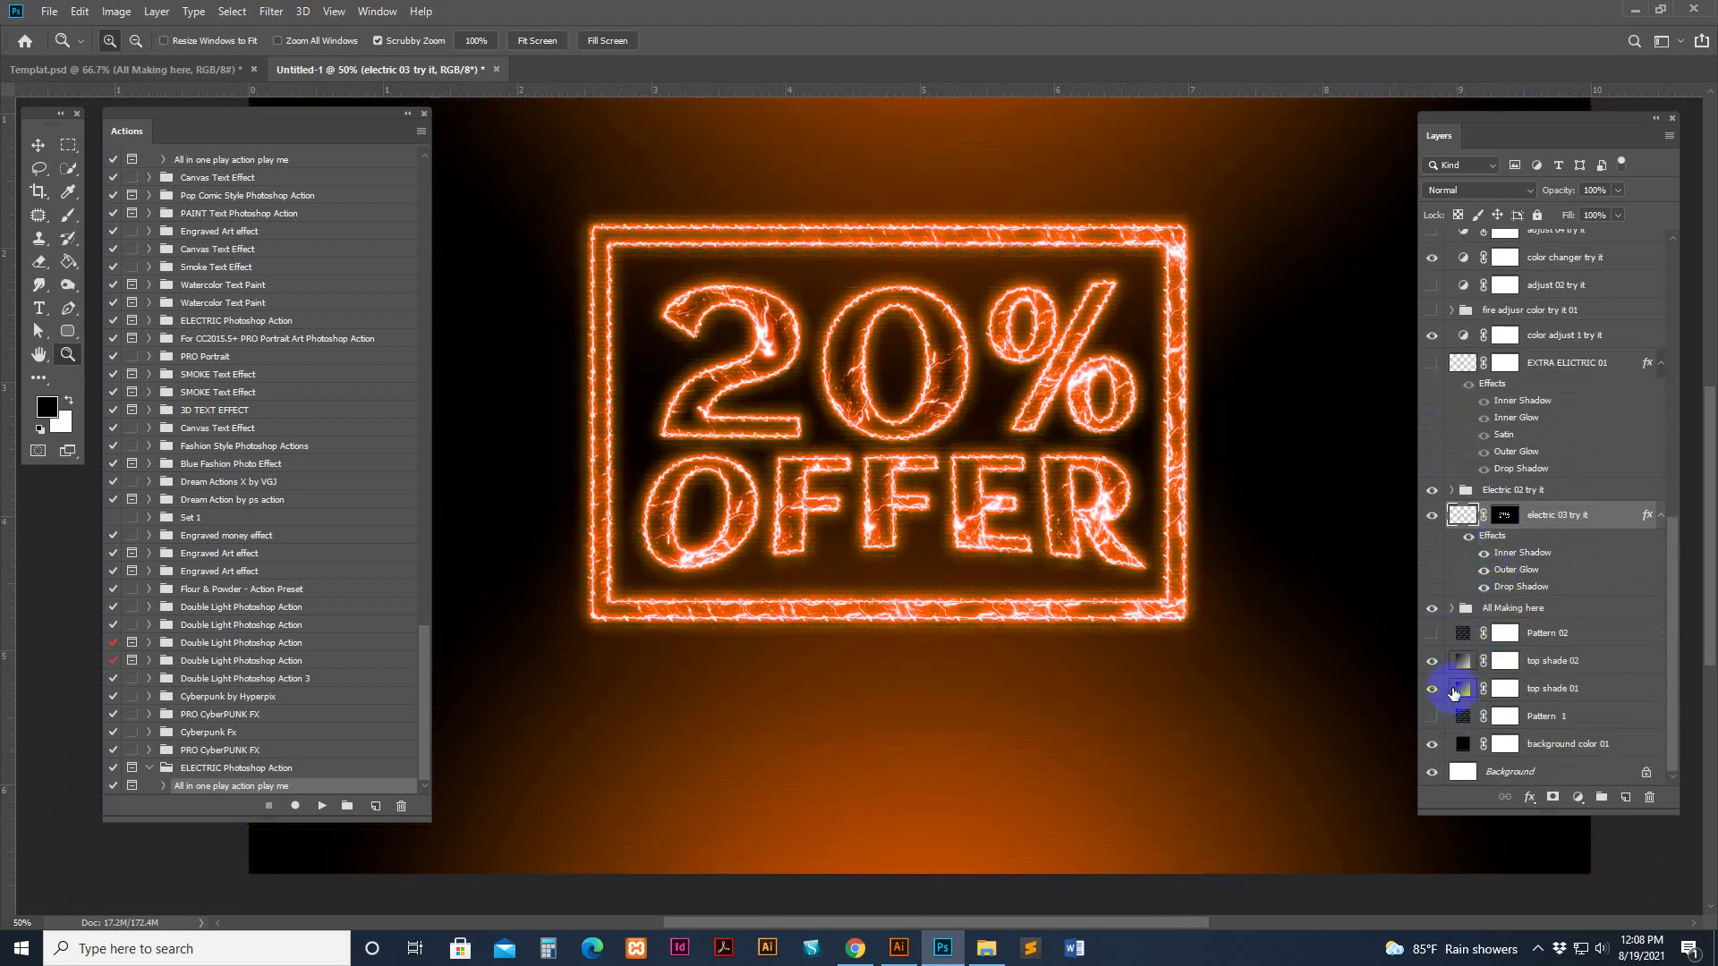
{"action": "left_click", "coordinate": [1432, 662]}
{"action": "left_click", "coordinate": [1431, 690]}
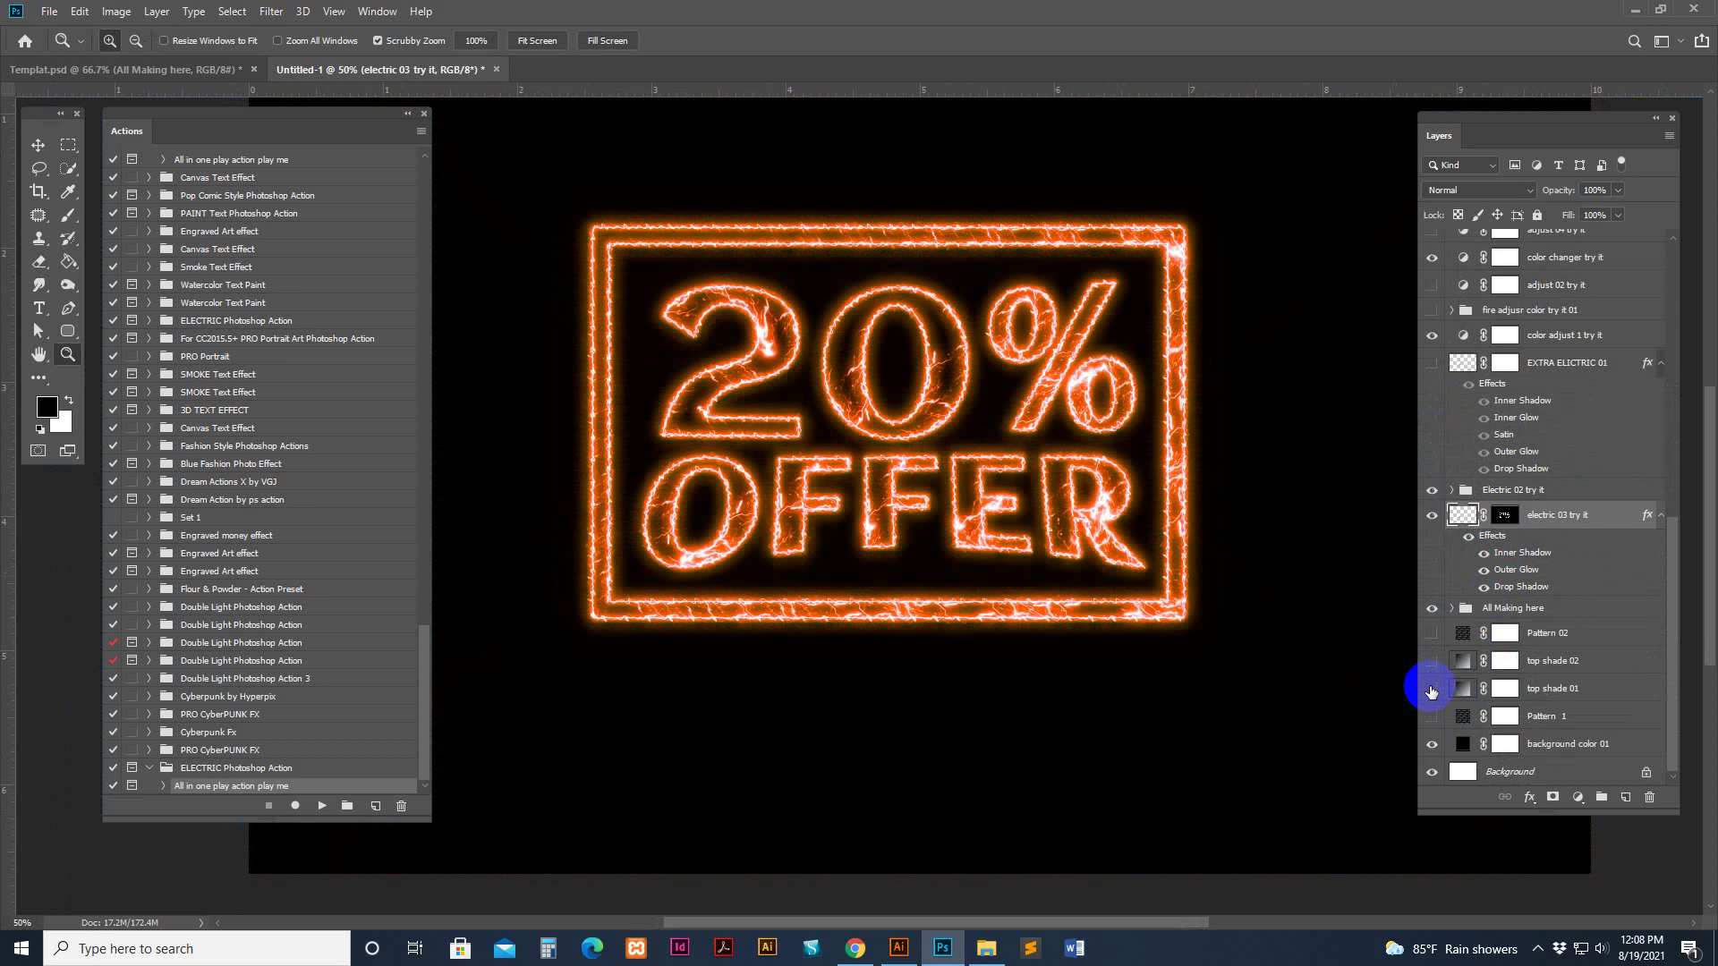
{"action": "left_click", "coordinate": [1432, 744]}
{"action": "left_click", "coordinate": [1431, 771]}
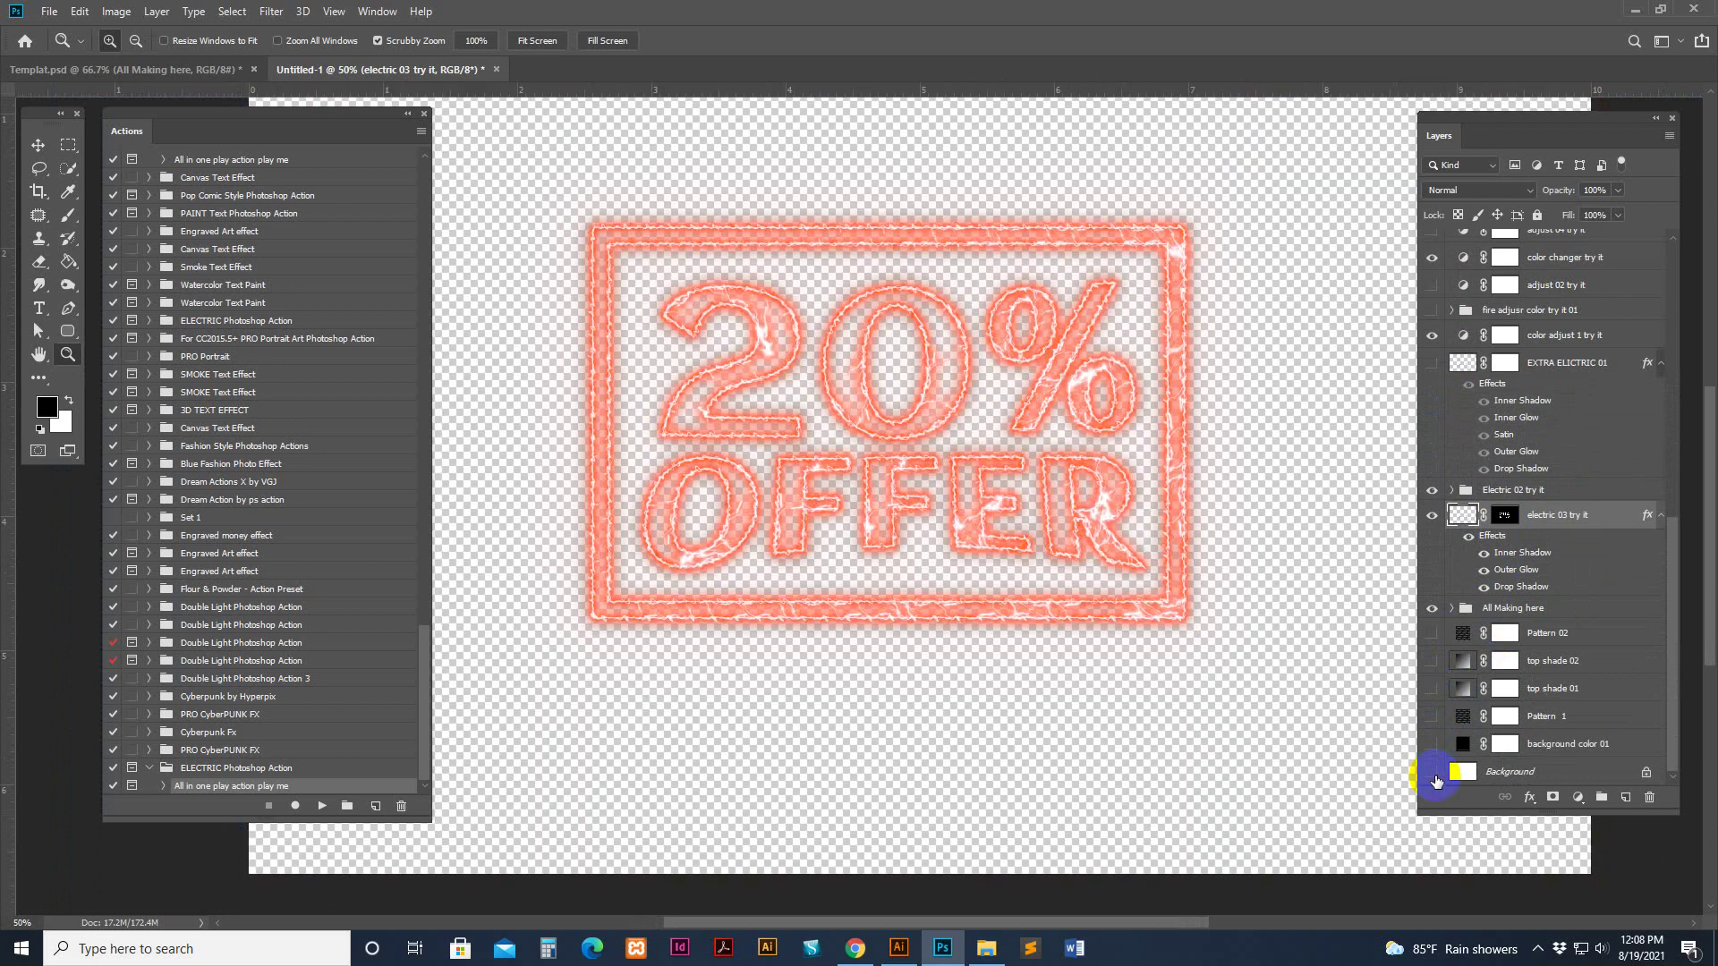
{"action": "scroll", "coordinate": [1525, 779], "scroll_direction": "down", "scroll_amount": 1}
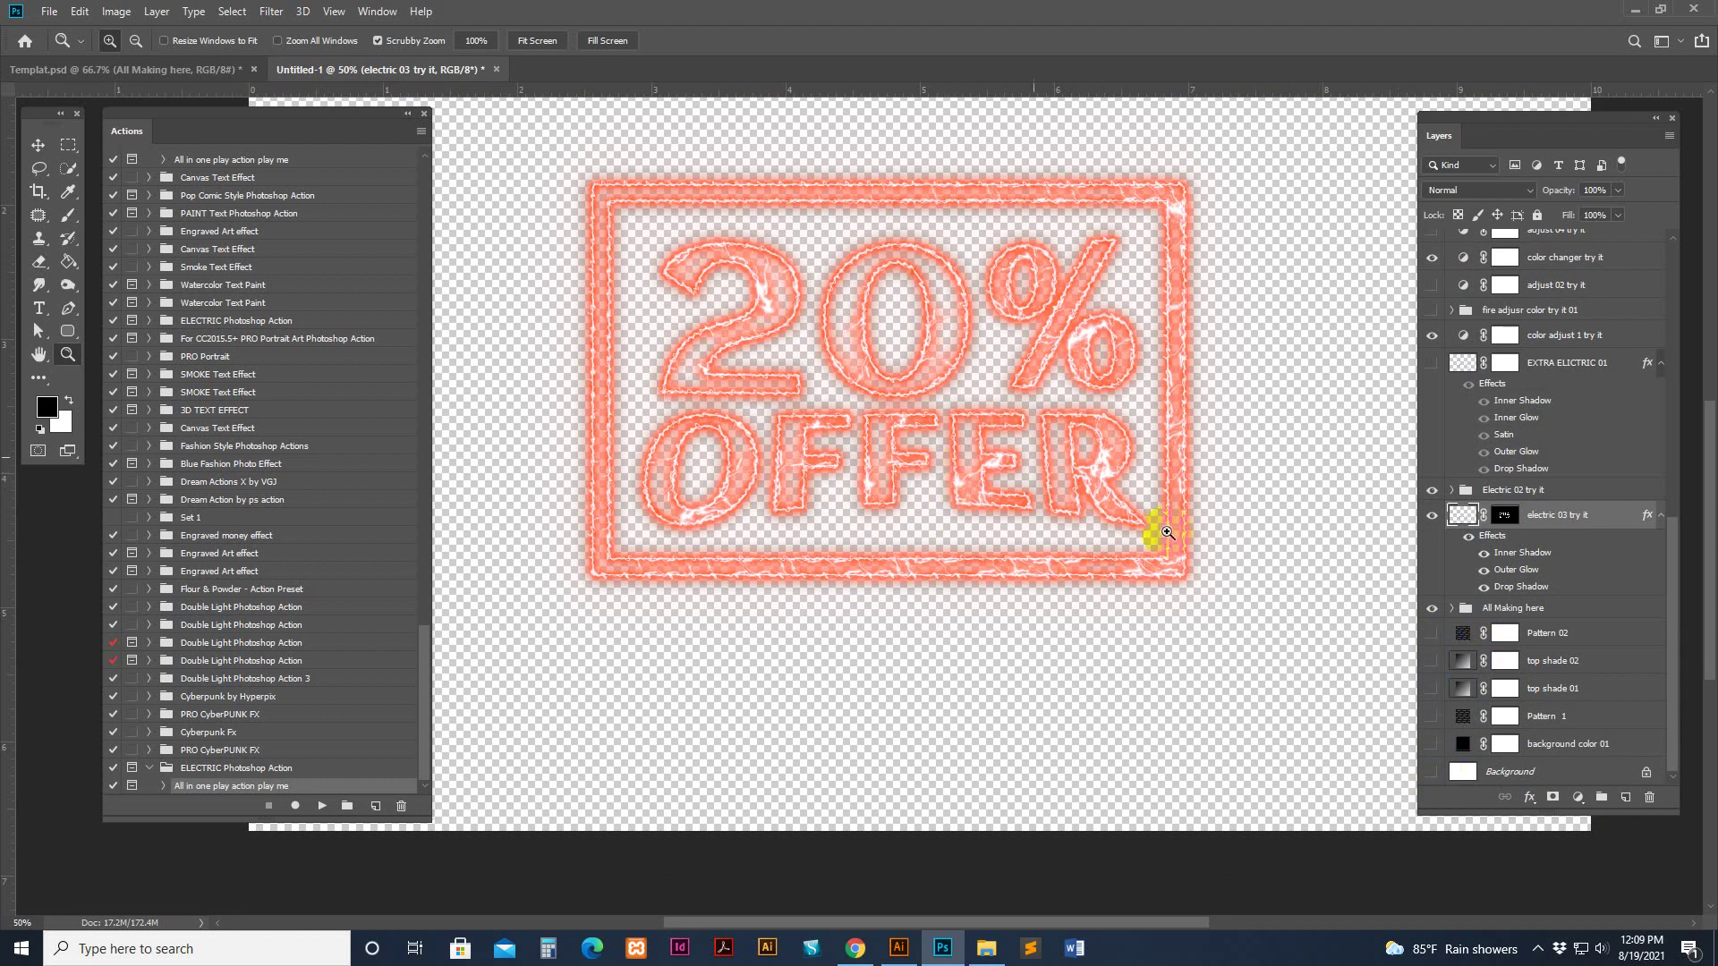
Show all the layers from Background up to Pattern 02 again and select the Pattern 02 layer
{"action": "left_click", "coordinate": [1431, 772]}
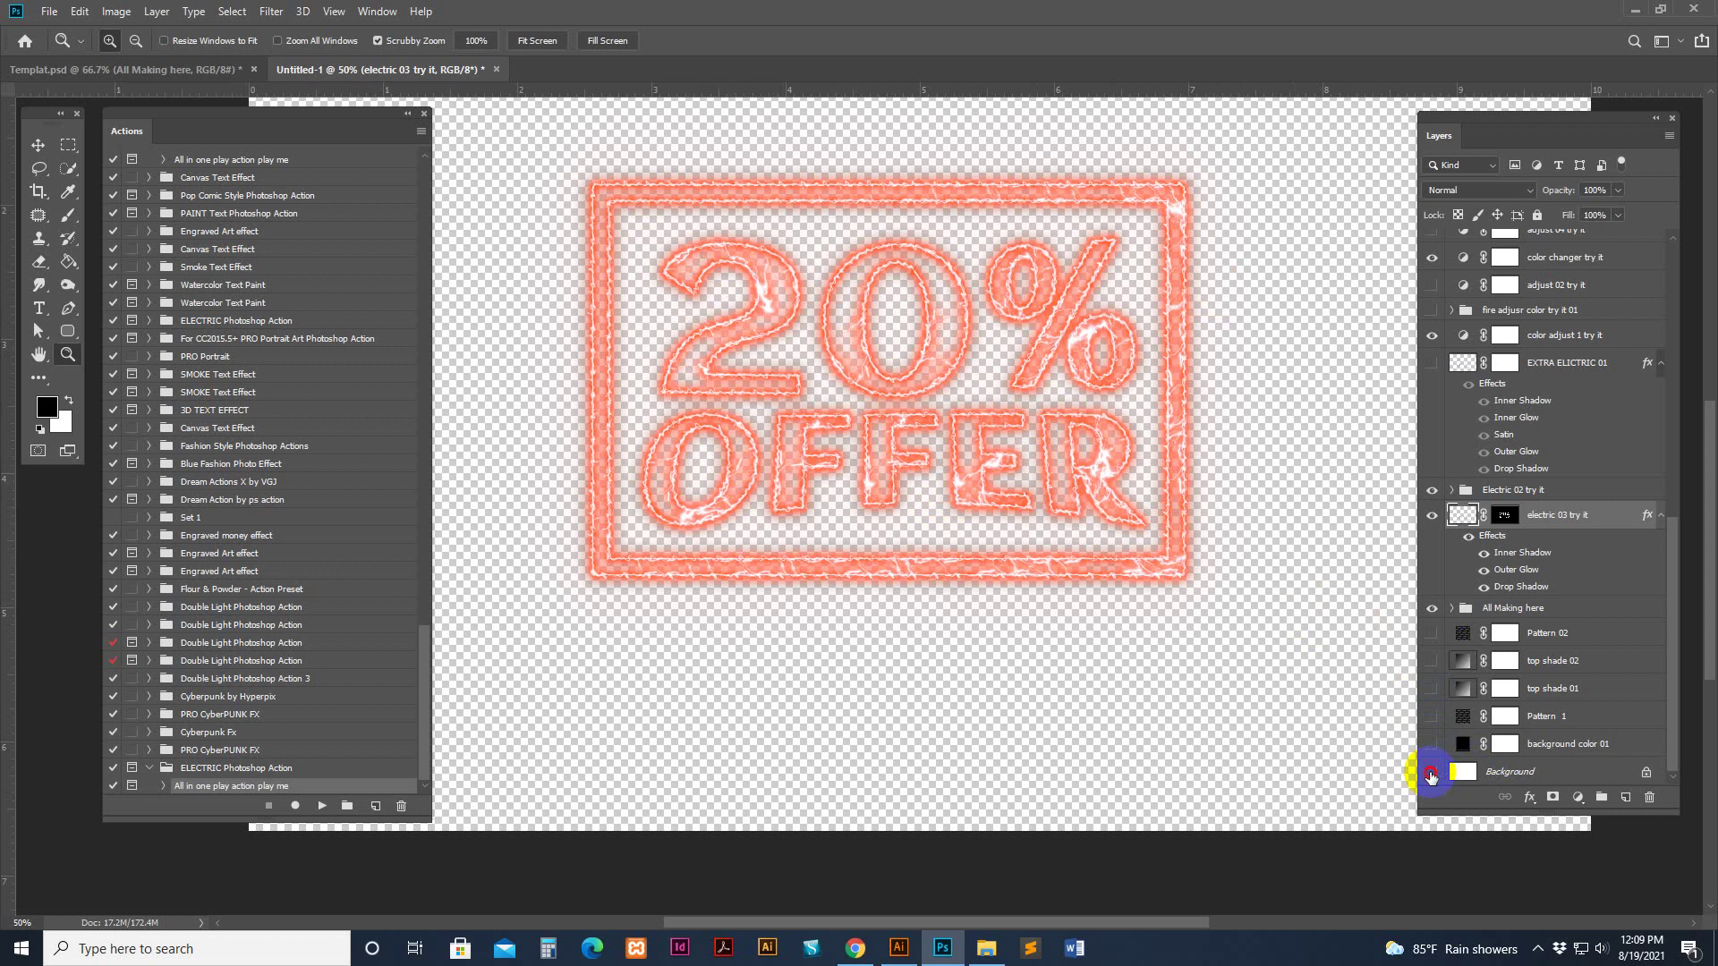
{"action": "left_click_drag", "start_coordinate": [1430, 775], "coordinate": [1438, 633]}
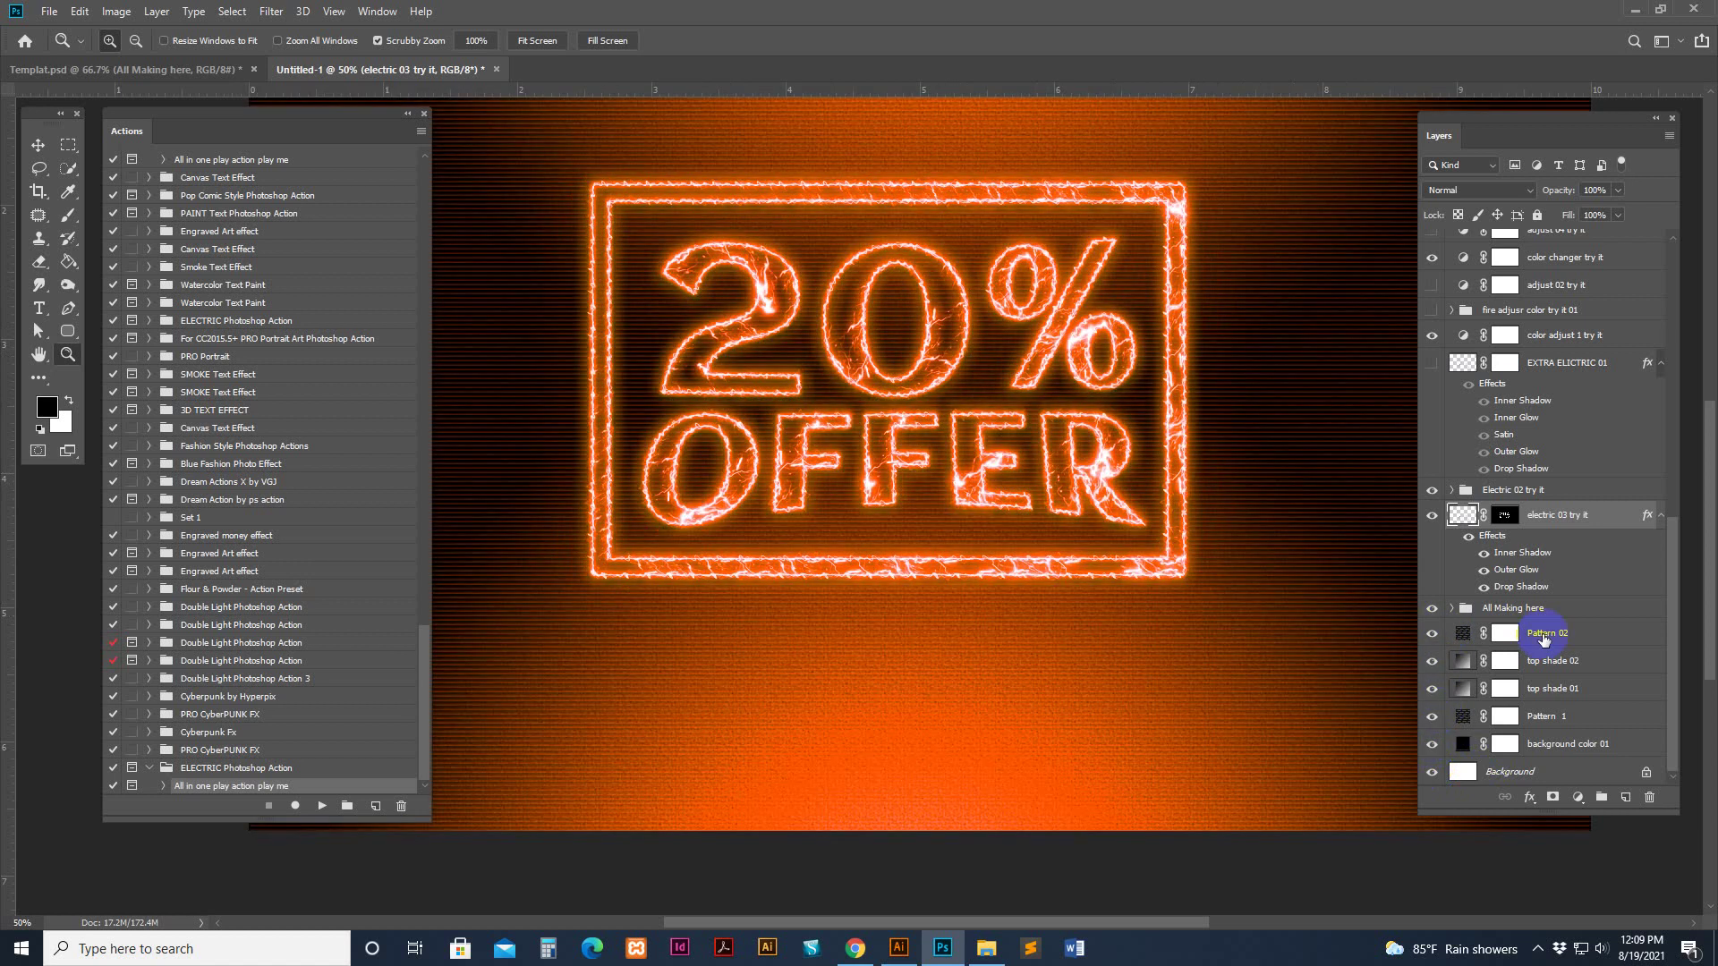
{"action": "left_click", "coordinate": [1539, 633]}
Preview the color 14 try it and color 13 try it layers one at a time, hiding each again
{"action": "scroll", "coordinate": [1532, 497], "scroll_direction": "up", "scroll_amount": 3}
{"action": "scroll", "coordinate": [1537, 506], "scroll_direction": "up", "scroll_amount": 3}
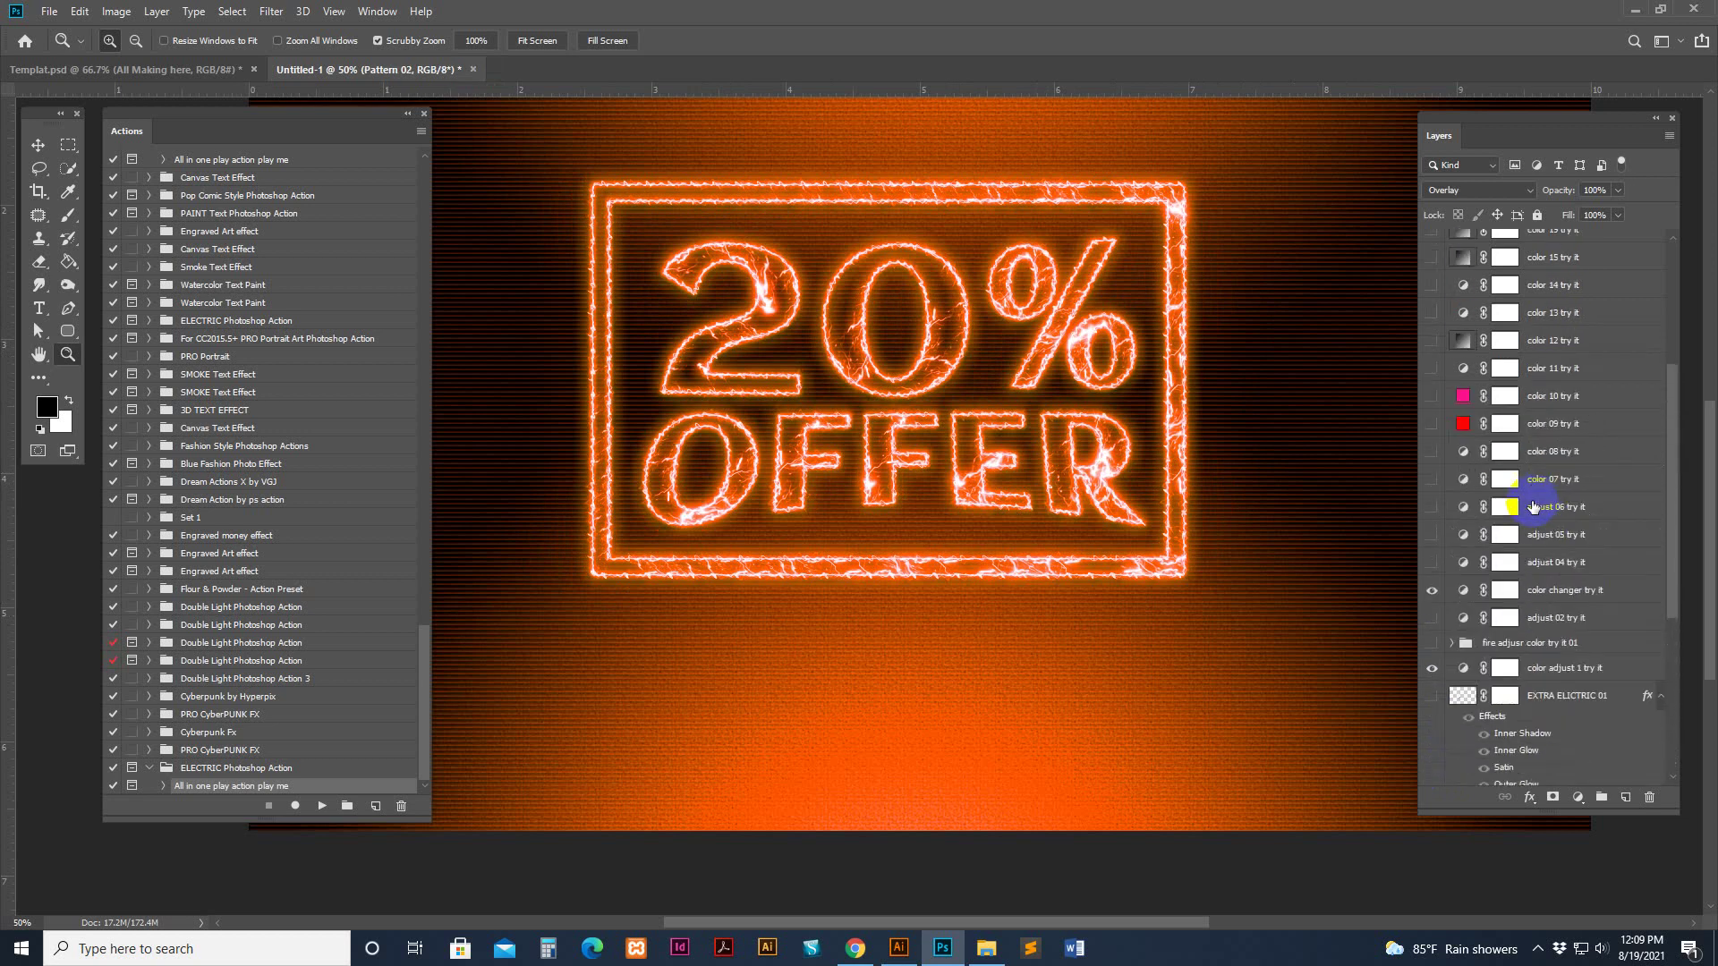
{"action": "left_click", "coordinate": [1432, 397]}
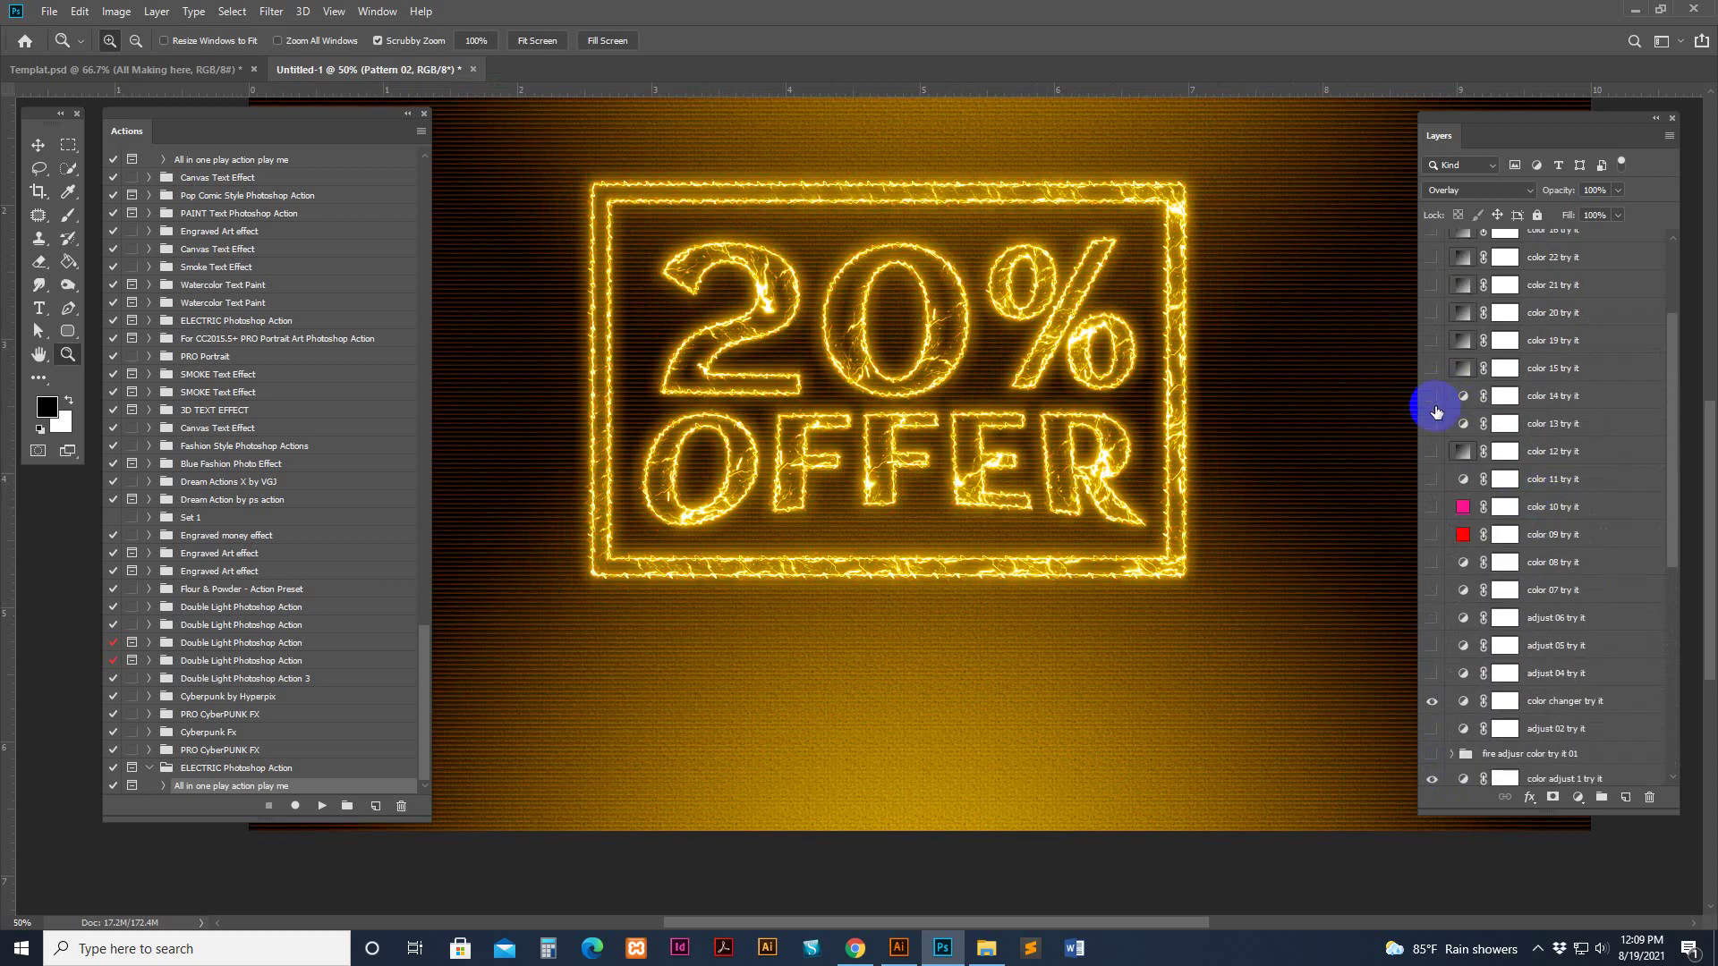
{"action": "left_click", "coordinate": [1434, 400]}
{"action": "left_click", "coordinate": [1432, 428]}
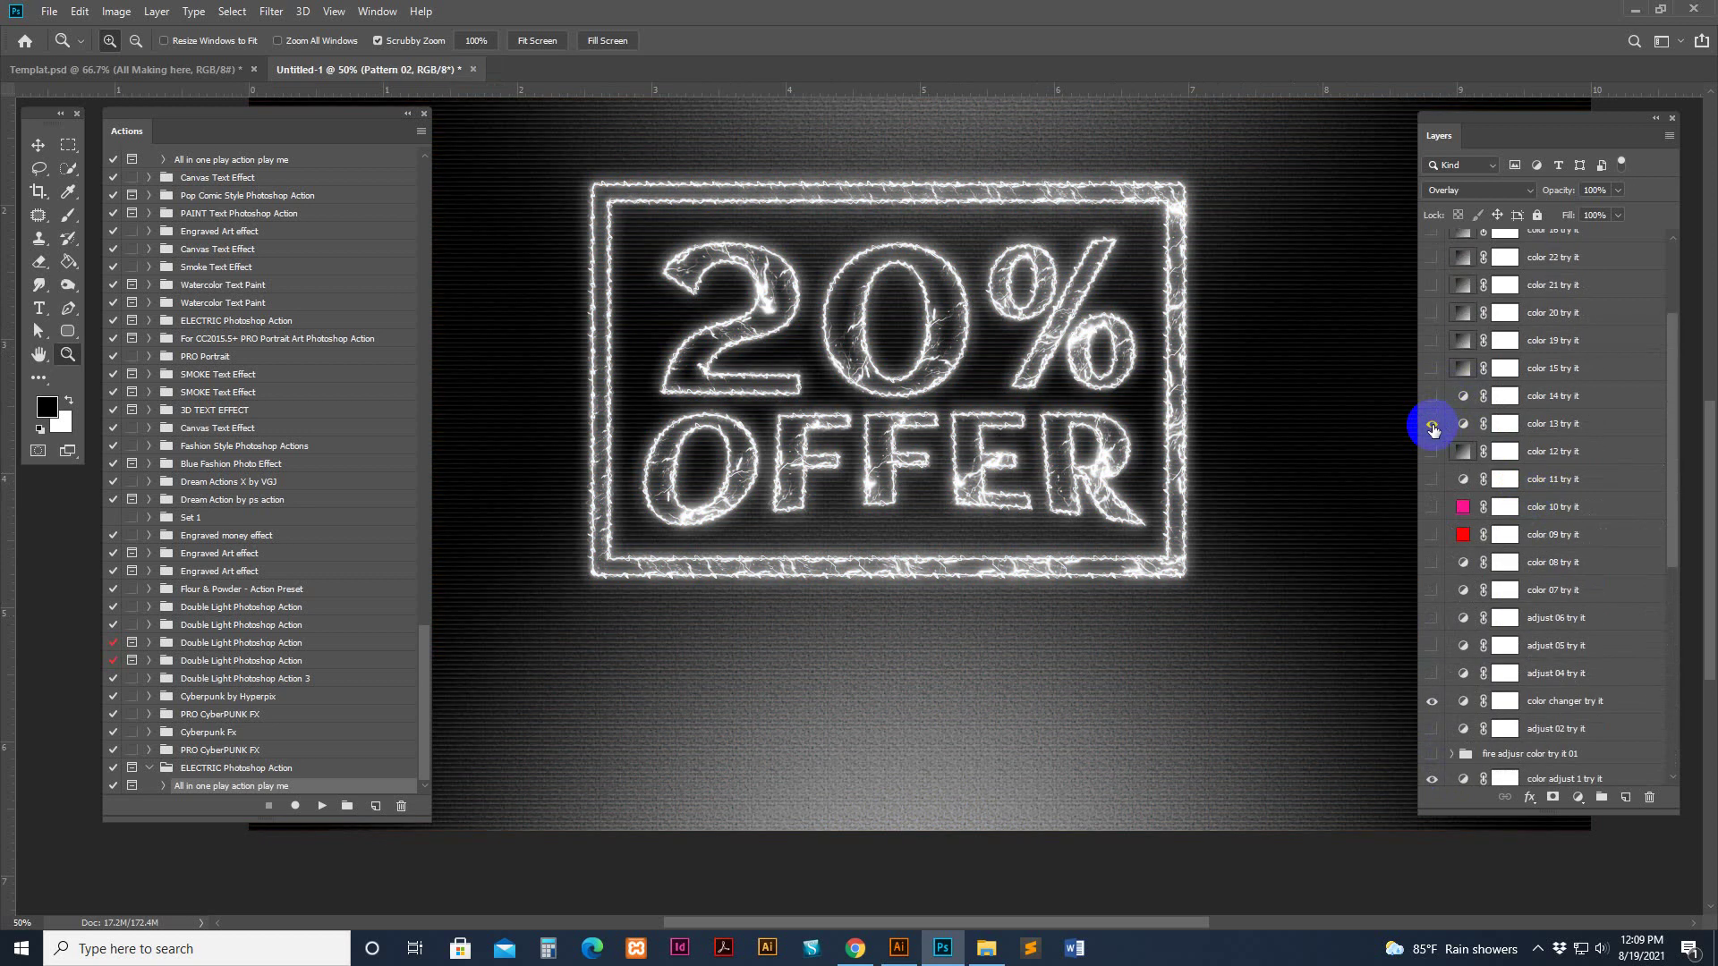
{"action": "left_click", "coordinate": [1433, 427]}
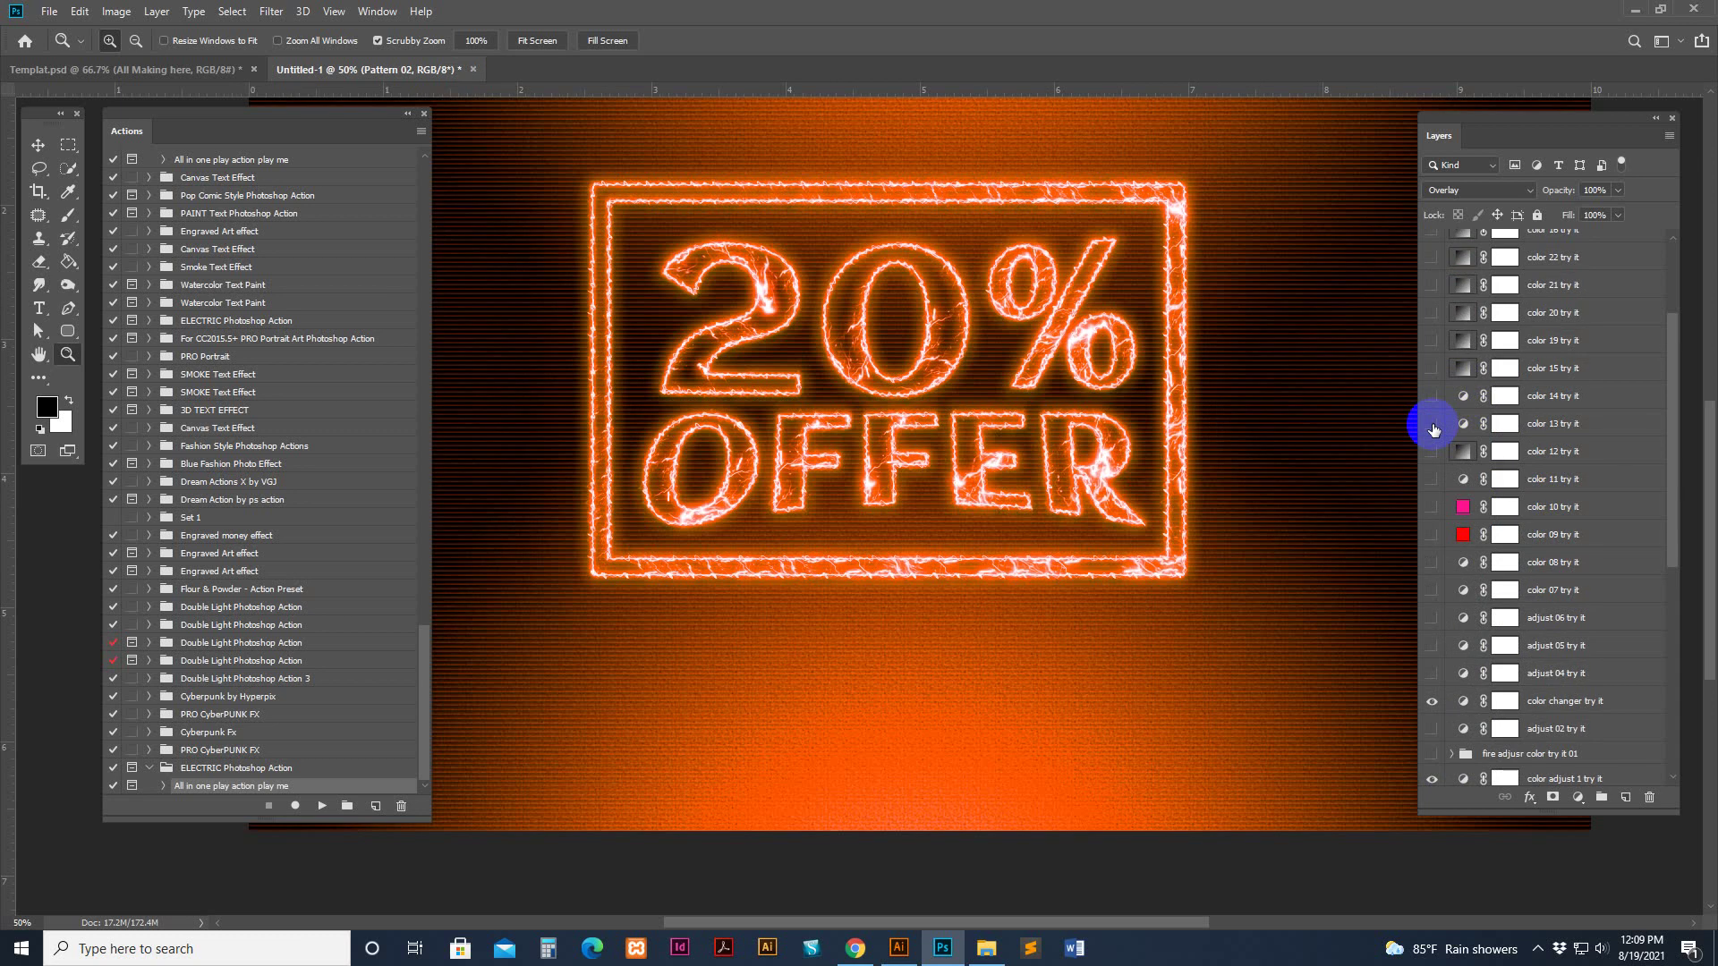